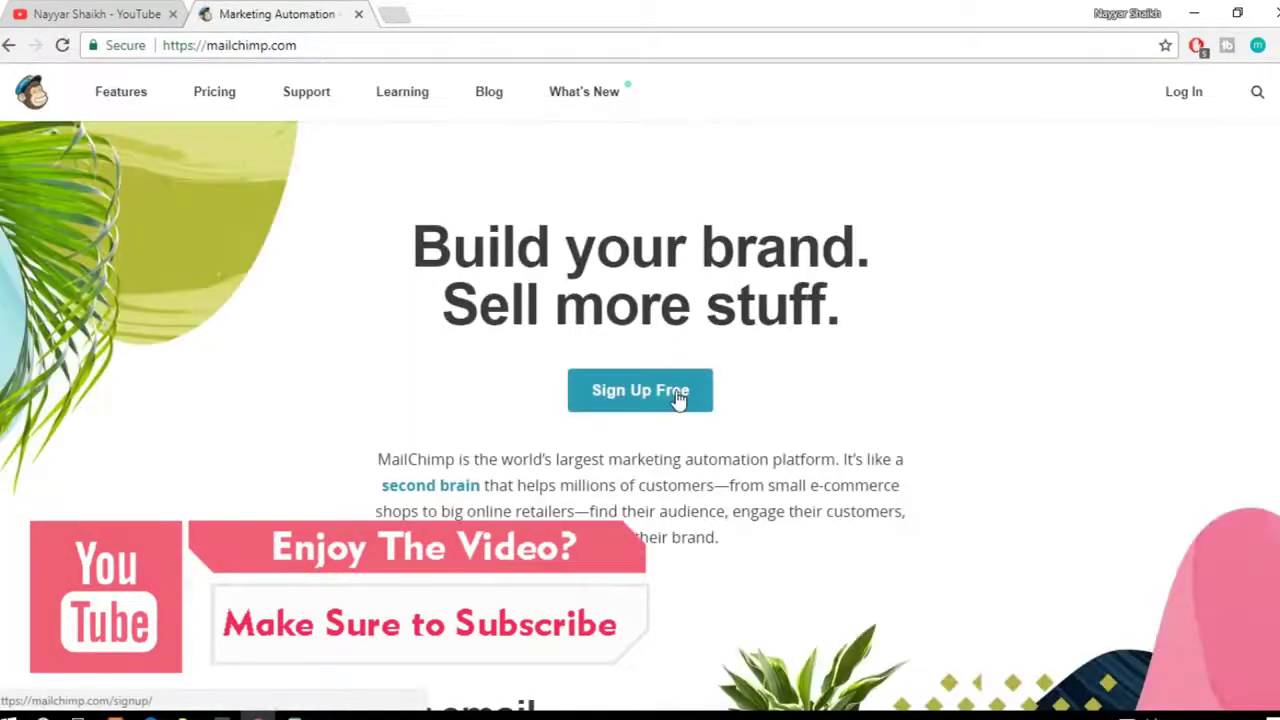
Step: Start a free signup, enter the email address and reuse its name part as the username
click(678, 395)
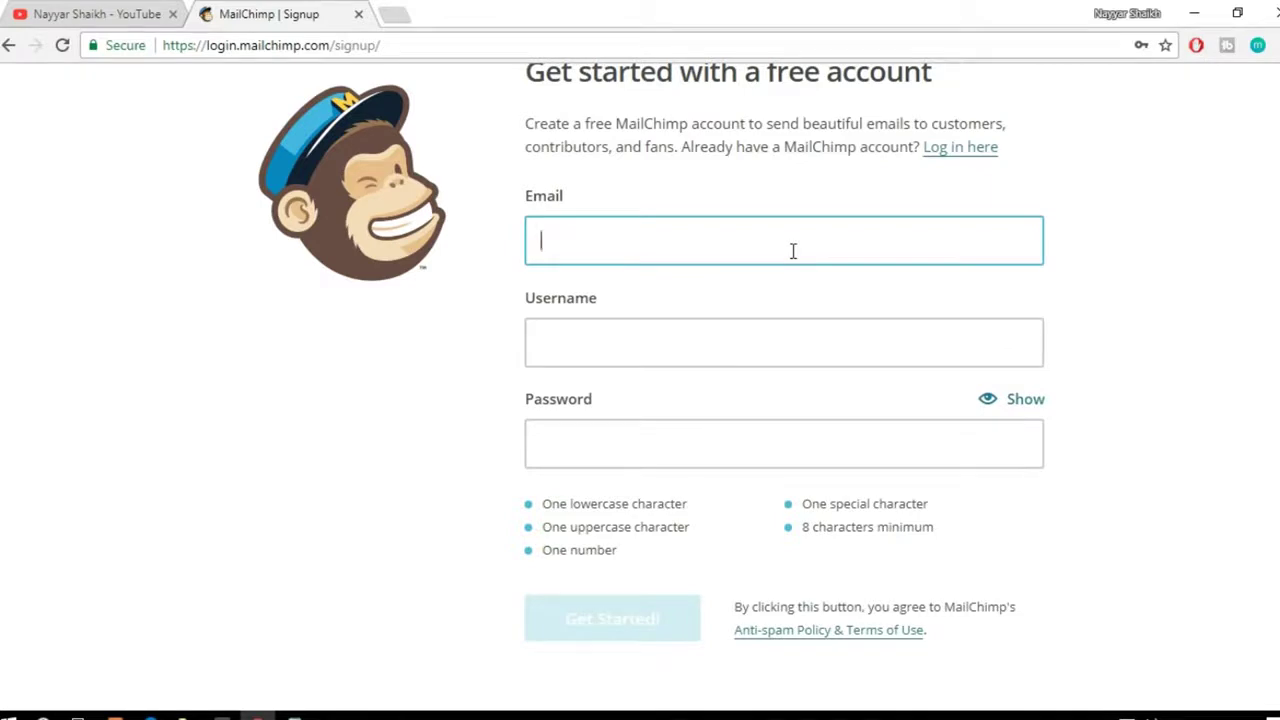
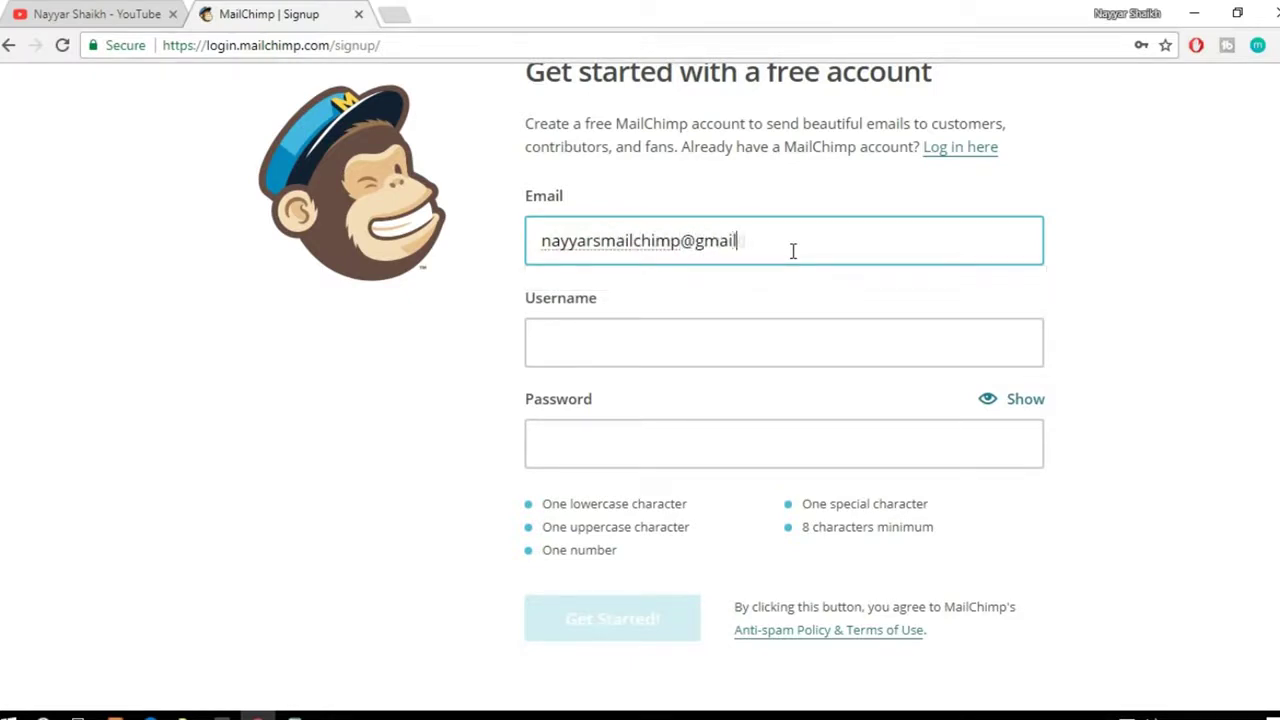
key(Tab)
drag(542, 240, 682, 232)
key(ctrl+c)
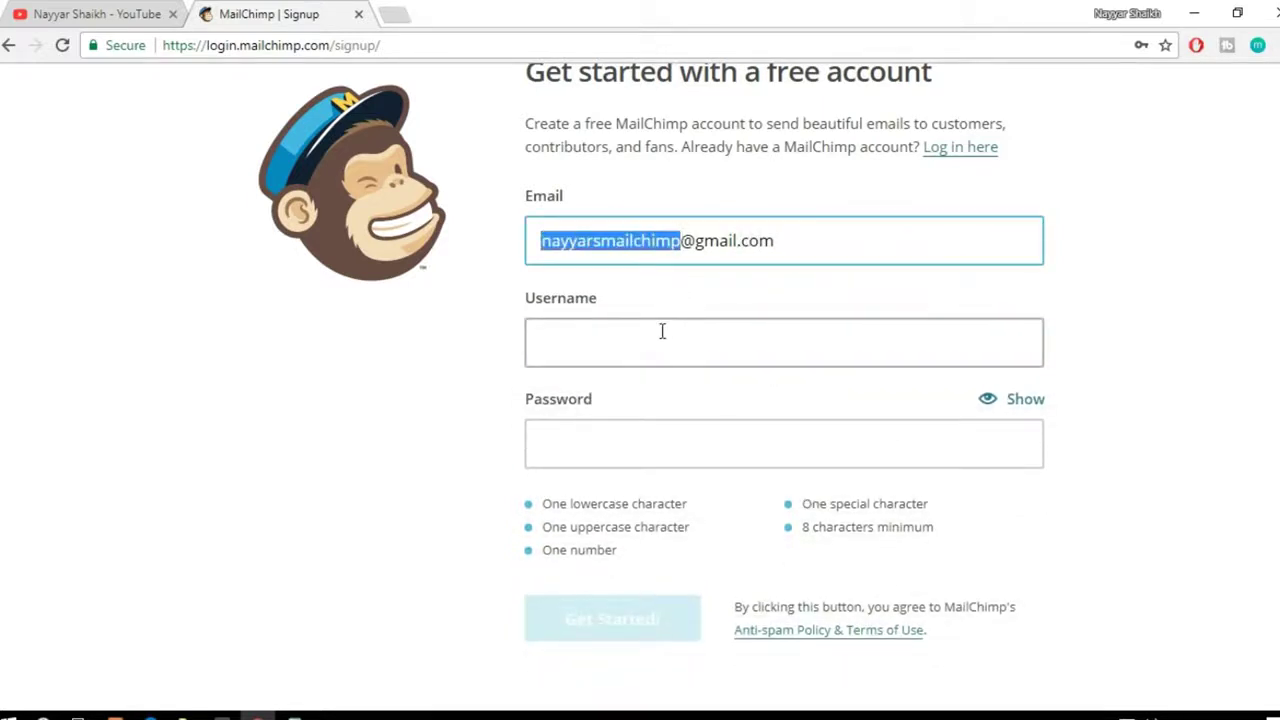
click(660, 335)
key(ctrl+v)
Step: Fill the password from a saved entry, reveal it, and submit the signup form
click(669, 475)
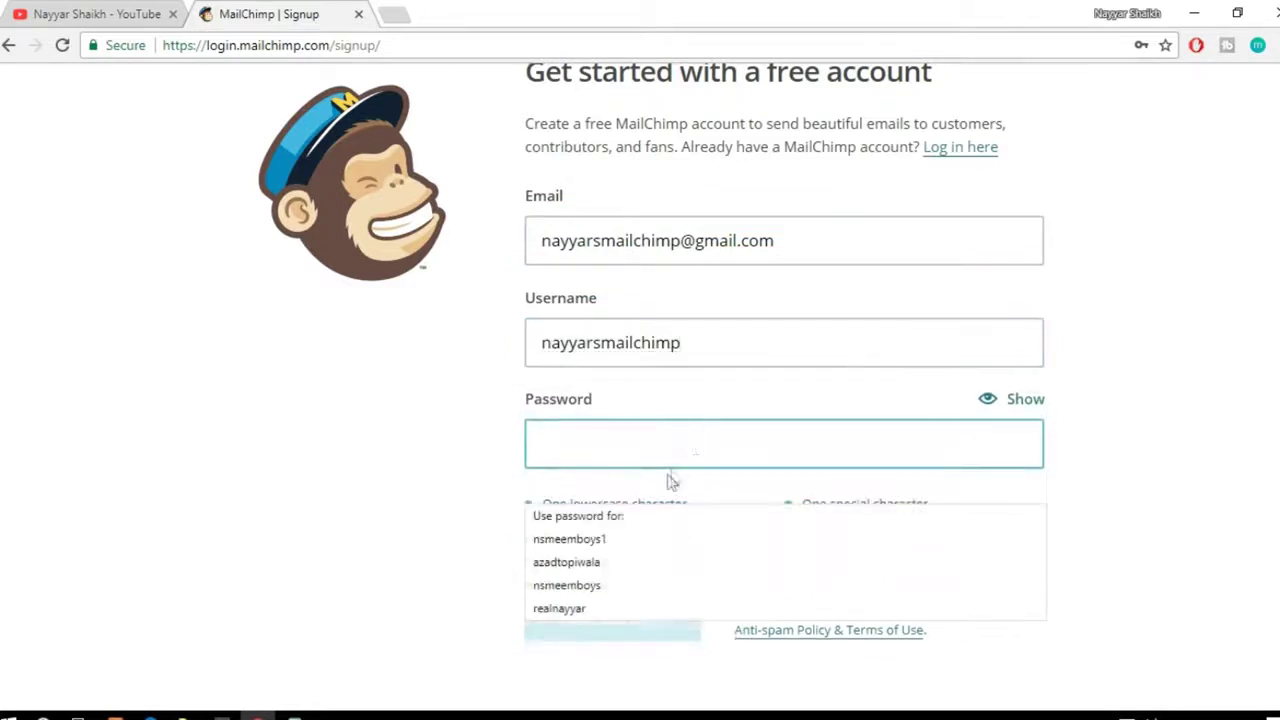
click(1205, 430)
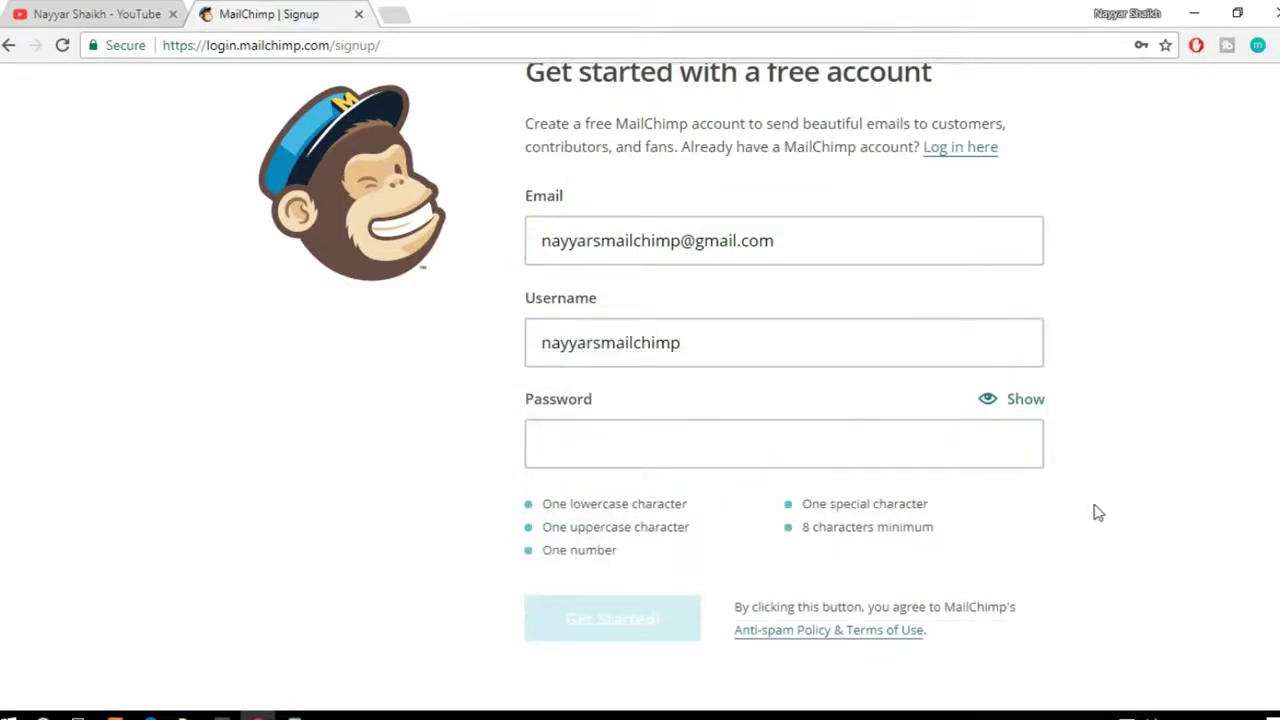
click(803, 443)
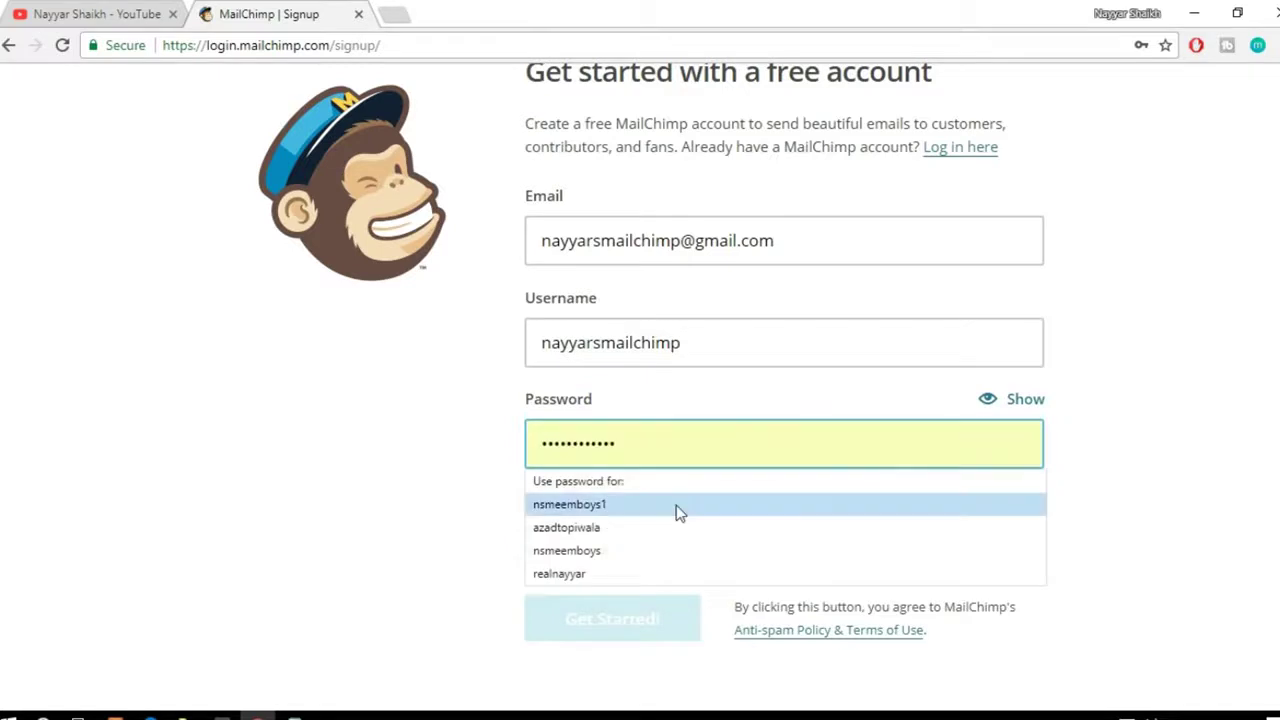
click(677, 505)
click(1025, 399)
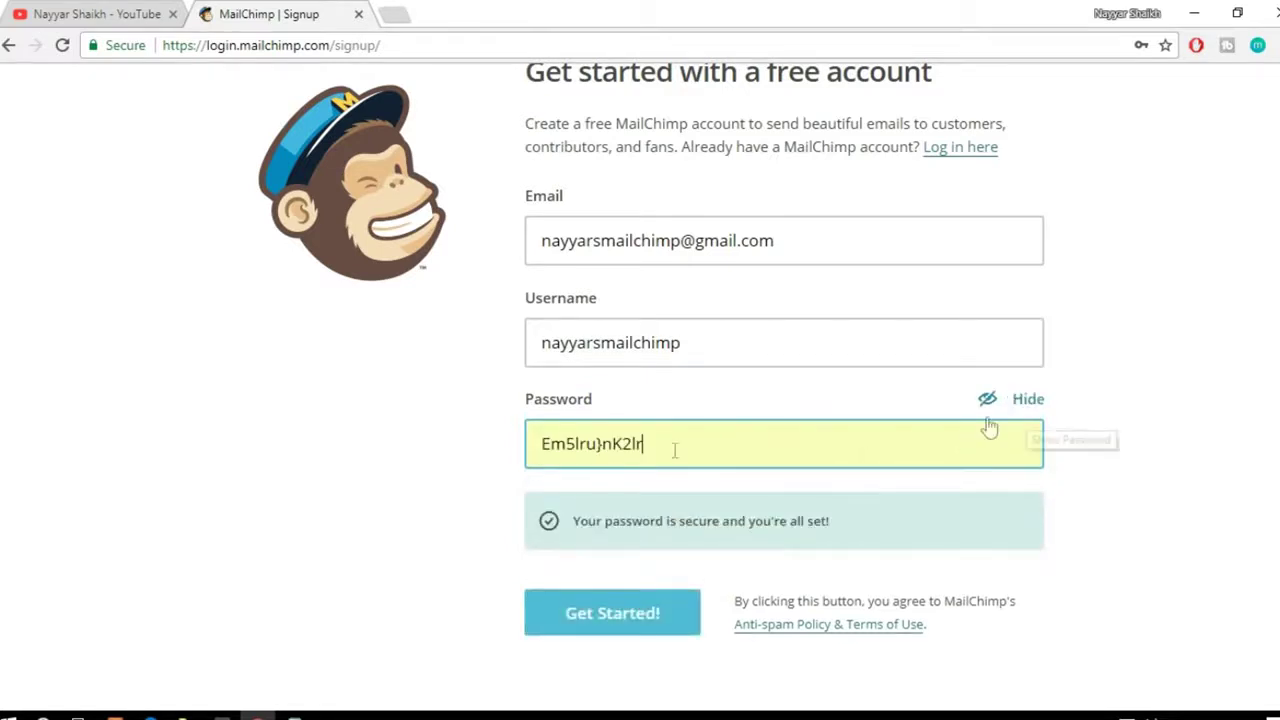
drag(547, 443, 676, 435)
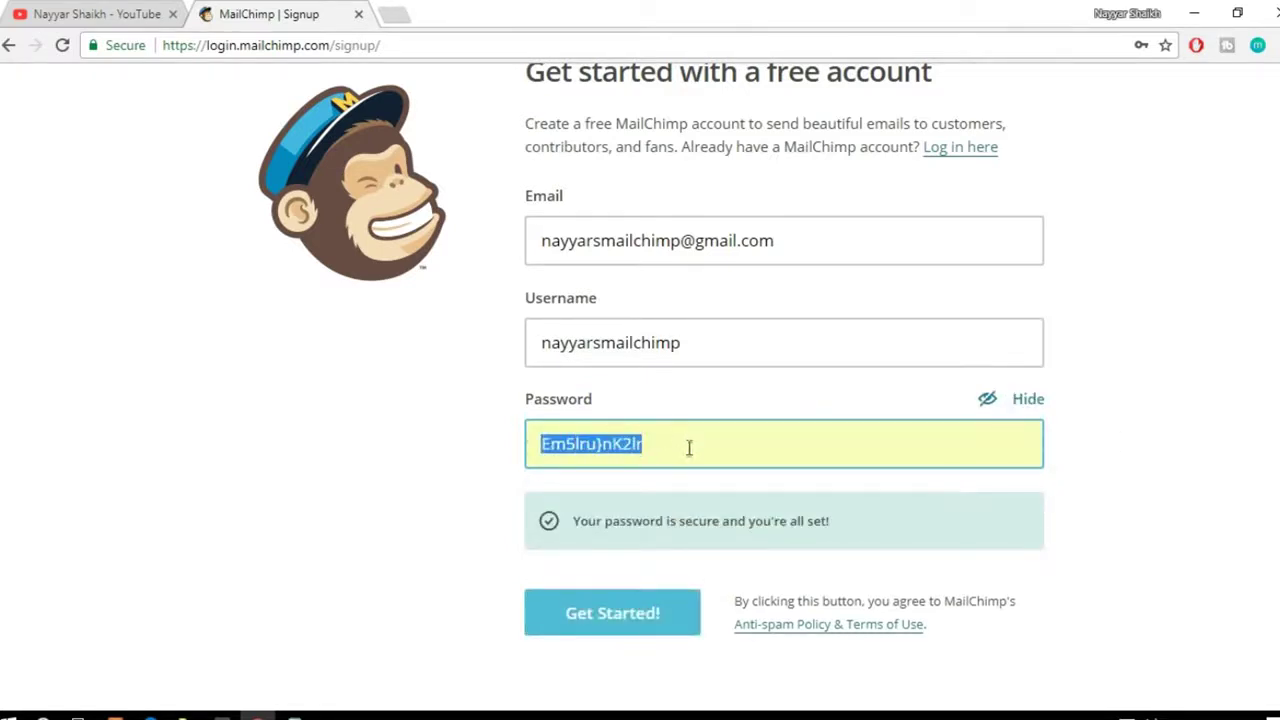
click(547, 450)
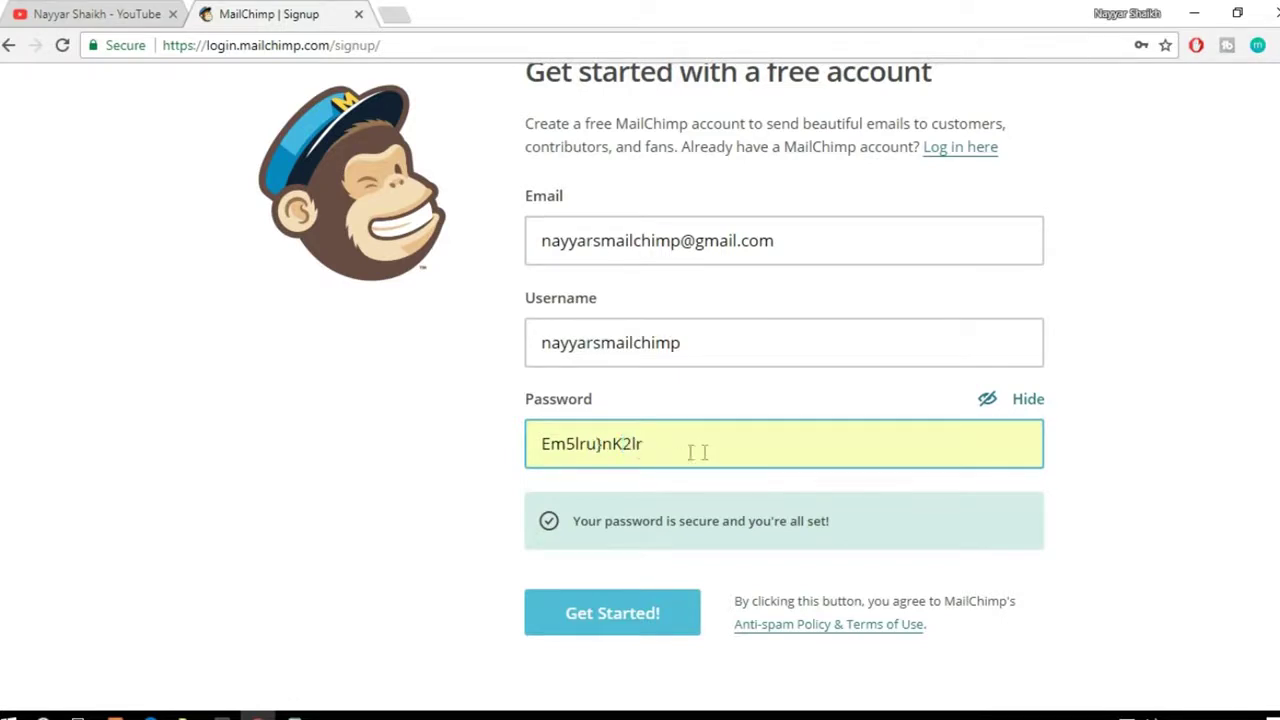
drag(704, 452, 530, 443)
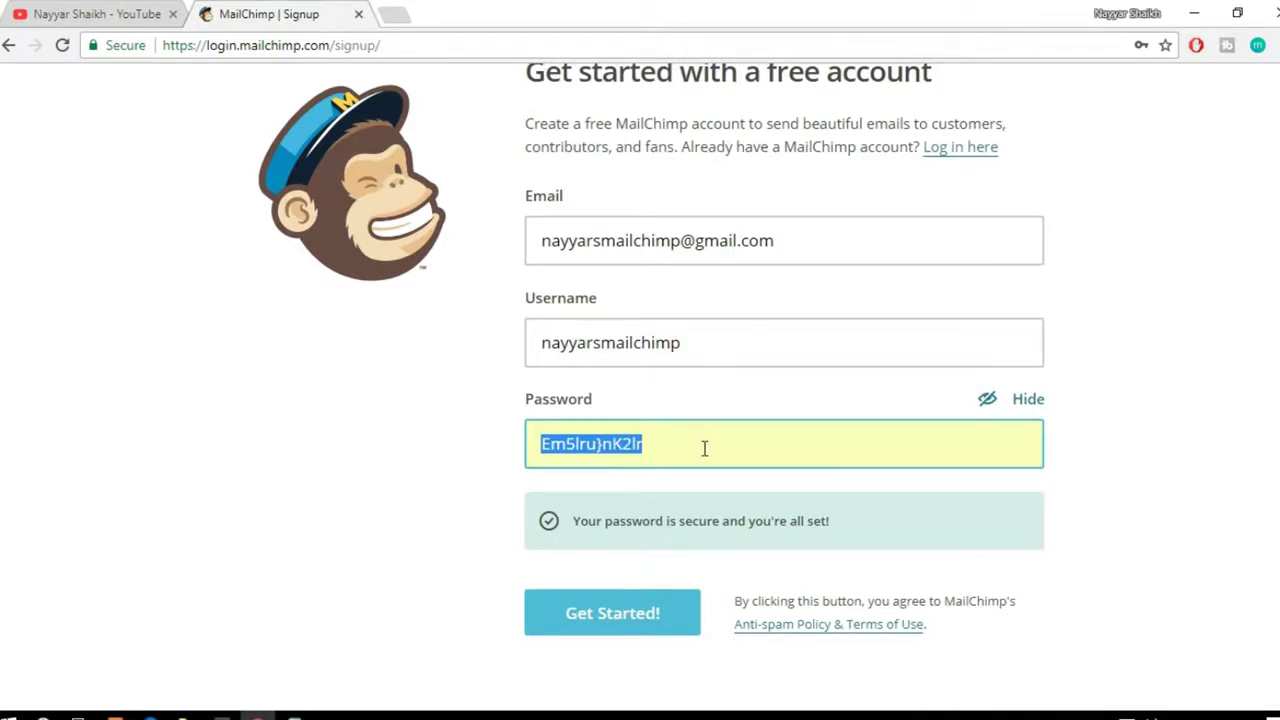
click(689, 444)
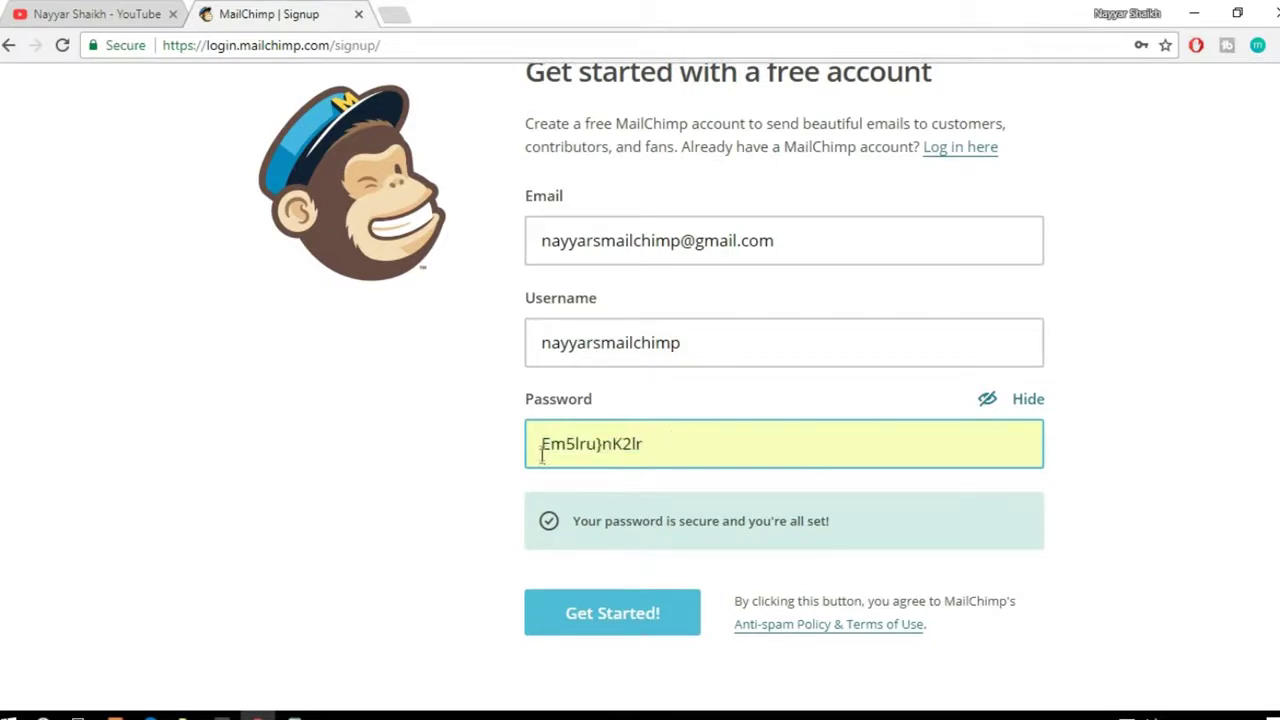
drag(540, 444, 594, 444)
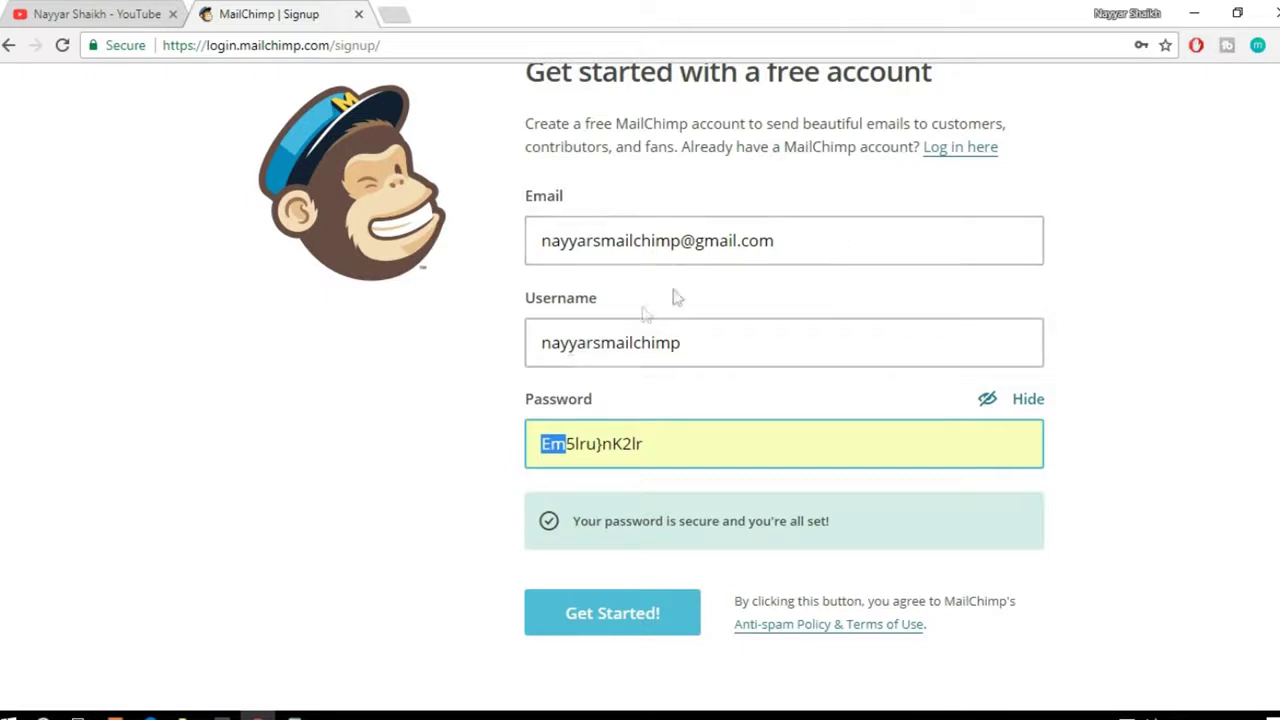
click(620, 622)
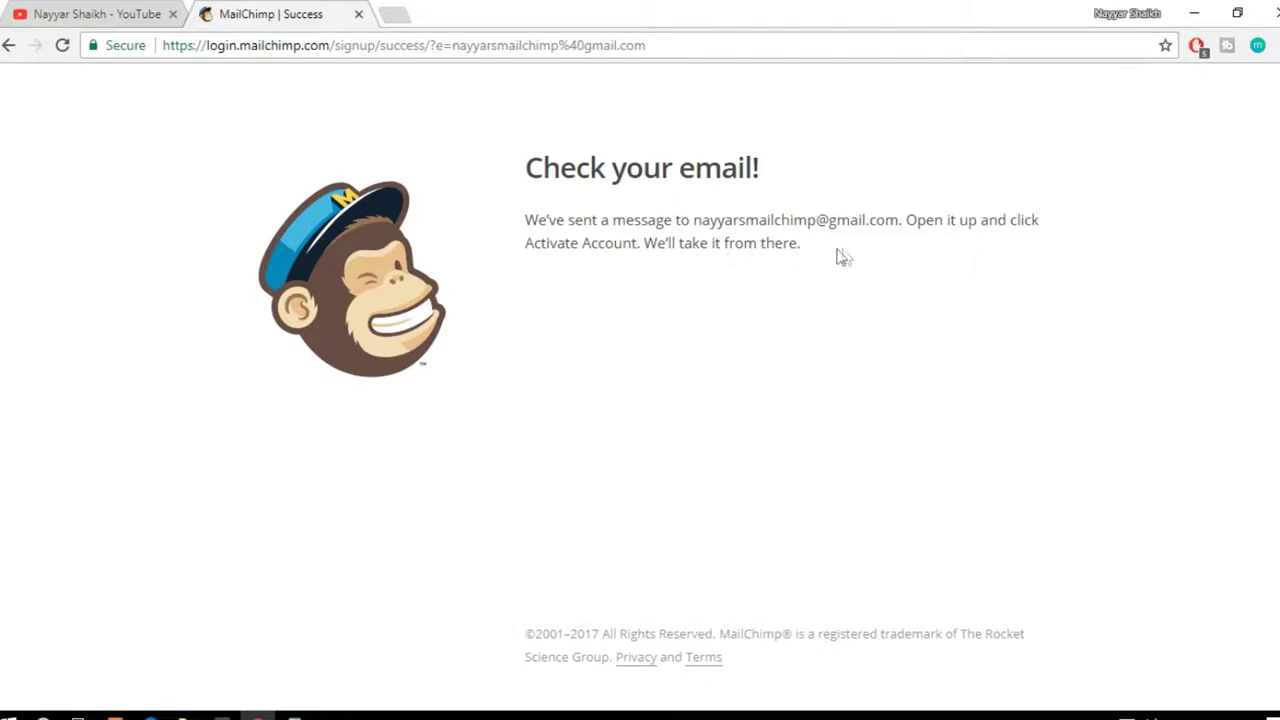
Step: In Gmail, open the MailChimp email and activate the account
click(393, 12)
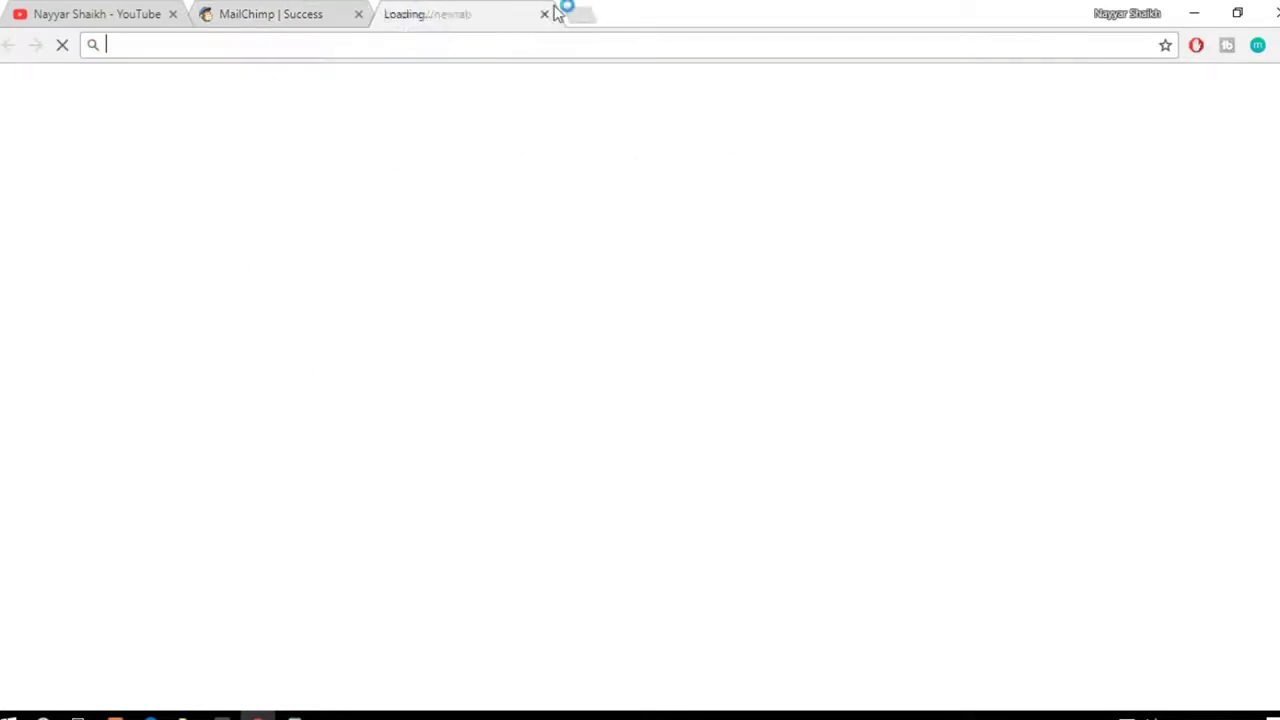
text(gm)
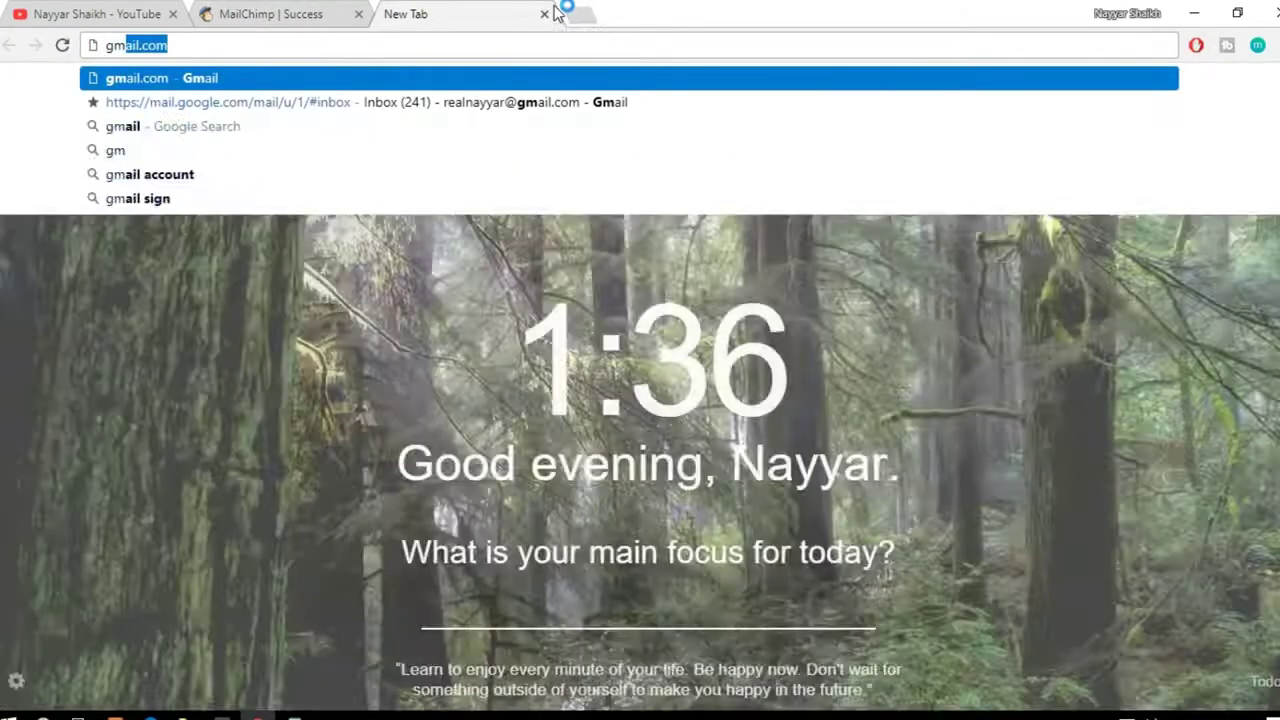
key(Return)
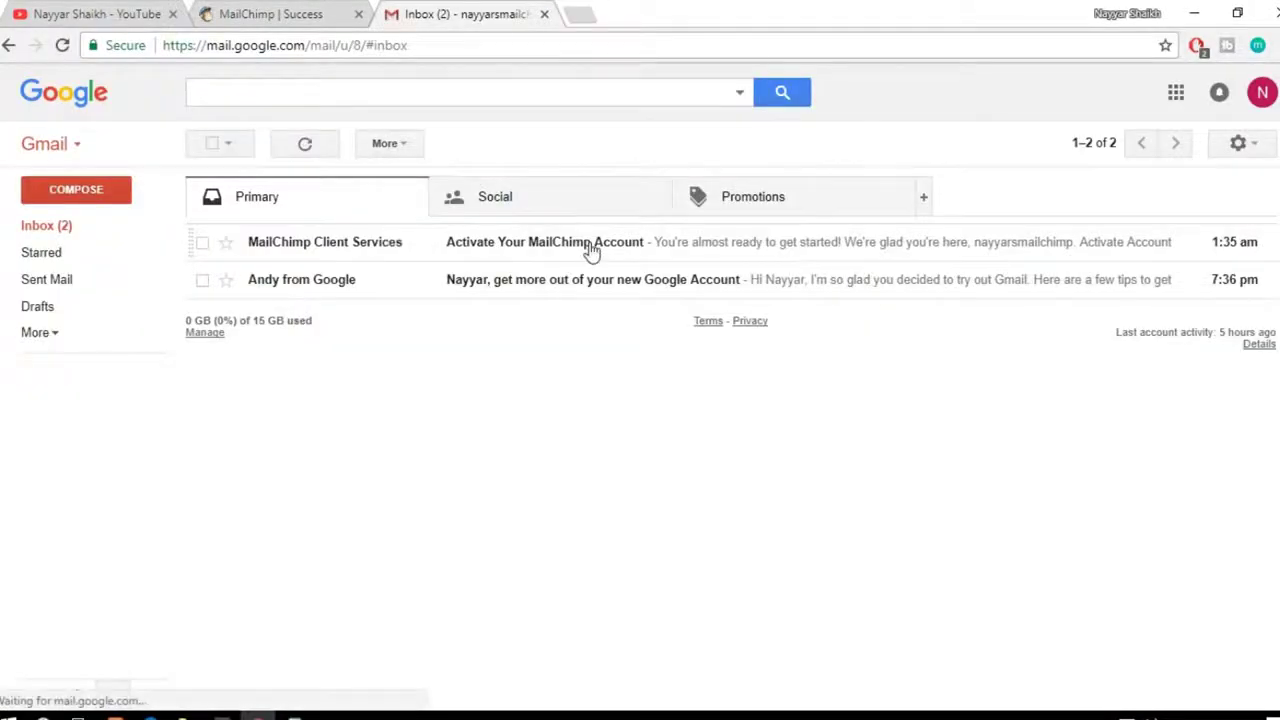
click(590, 250)
scroll(914, 394, down, 3)
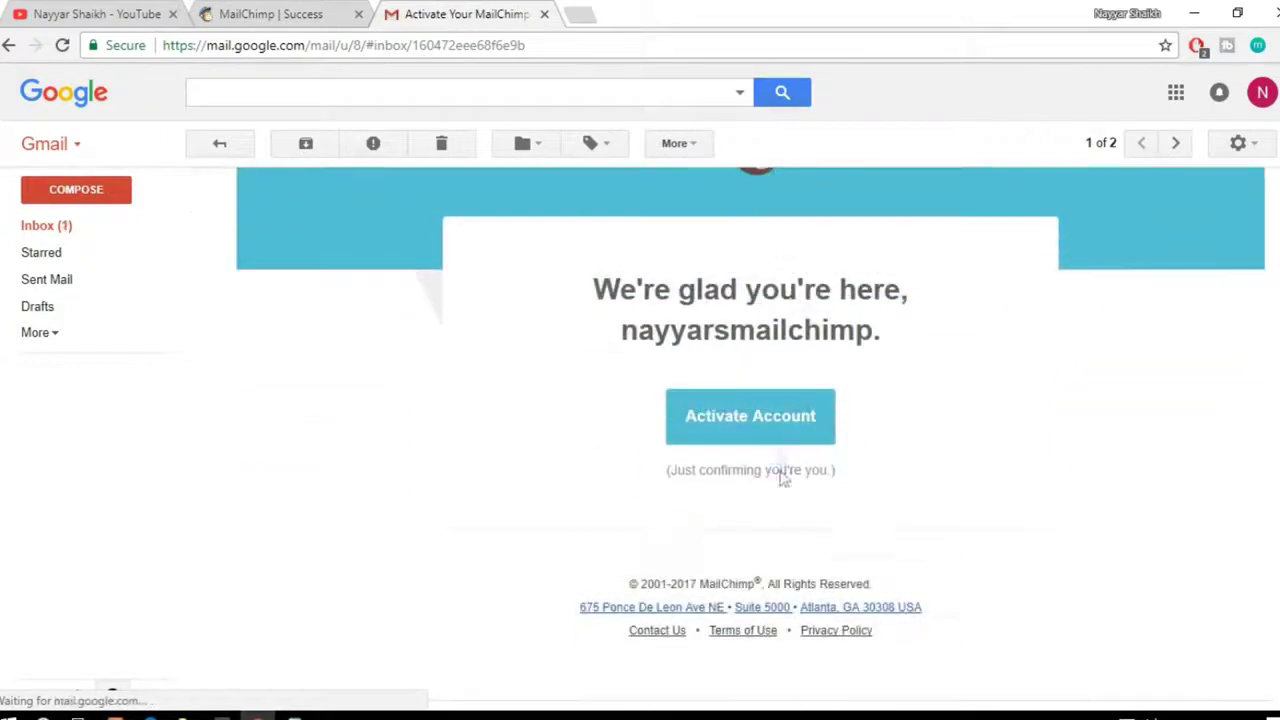
click(752, 428)
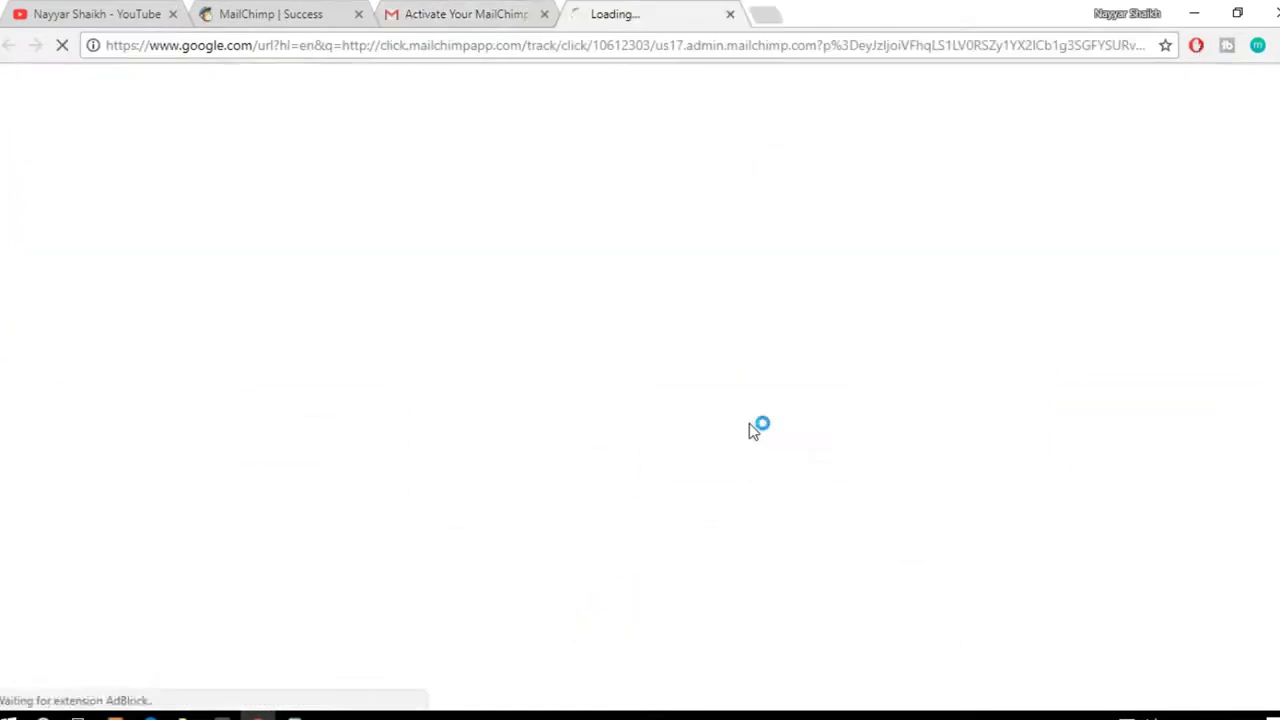
Step: Close the old signup and email tabs and confirm being human, not a robot
click(359, 15)
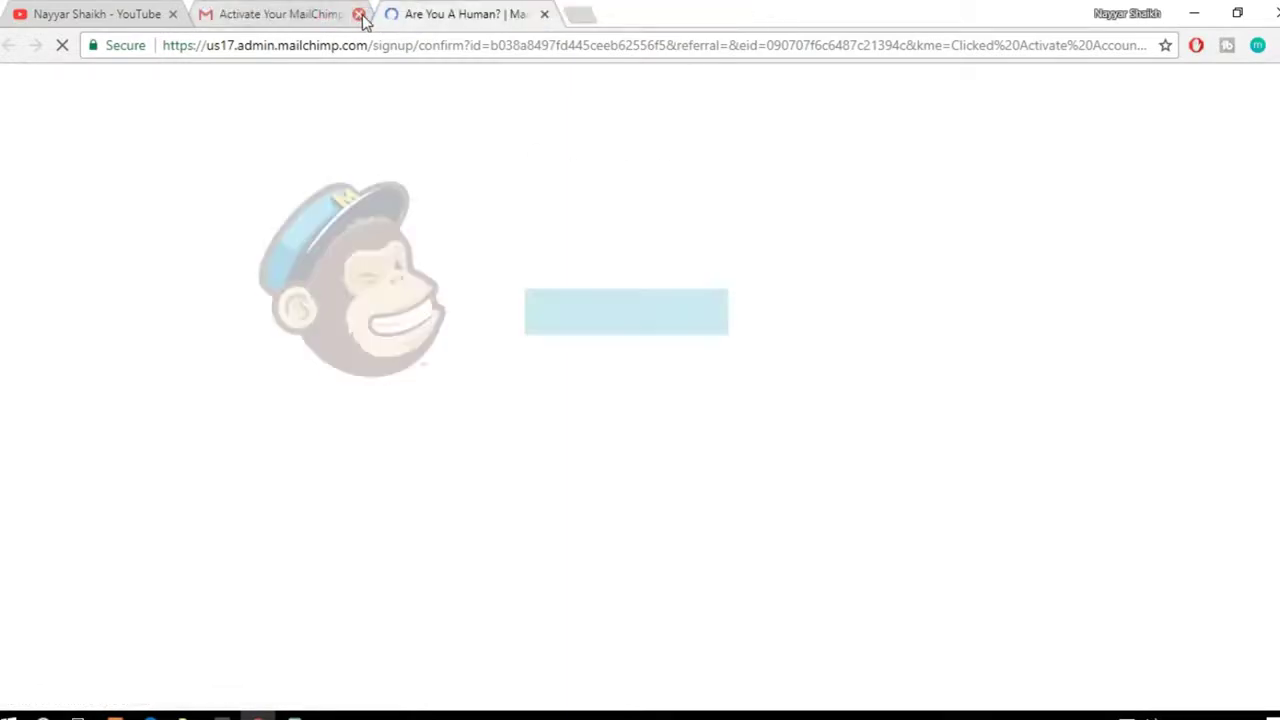
click(359, 15)
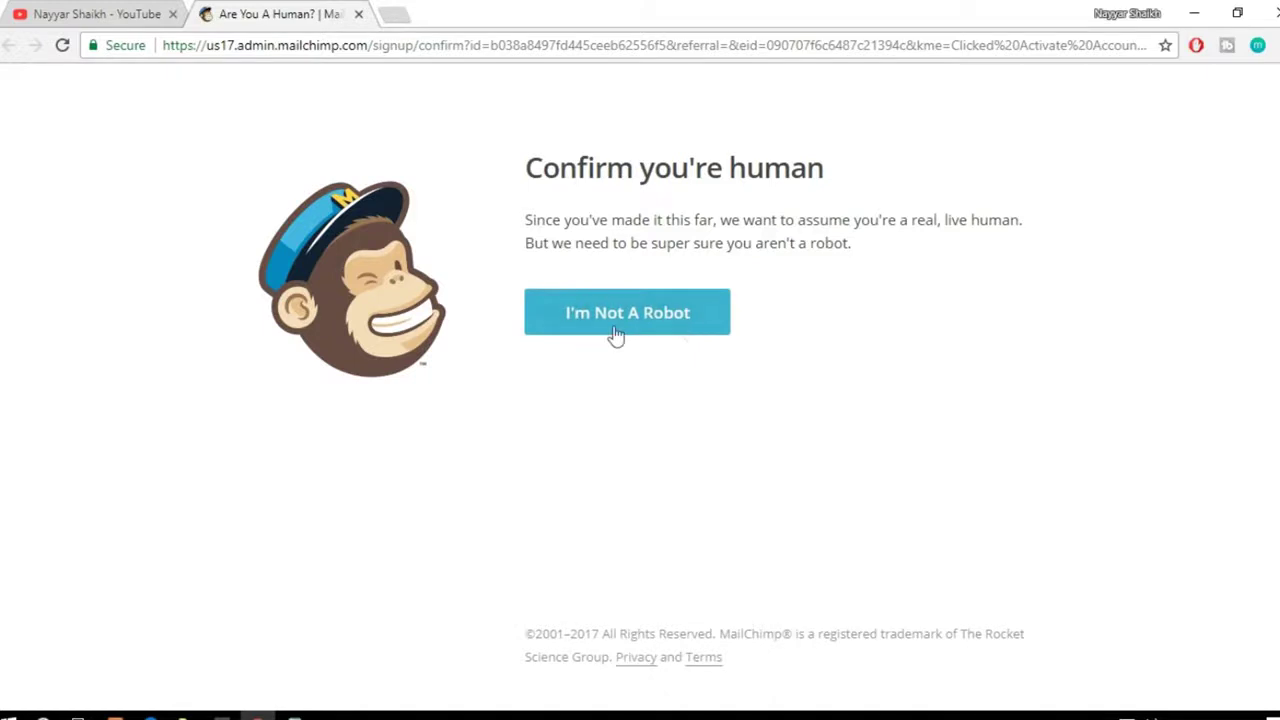
click(669, 330)
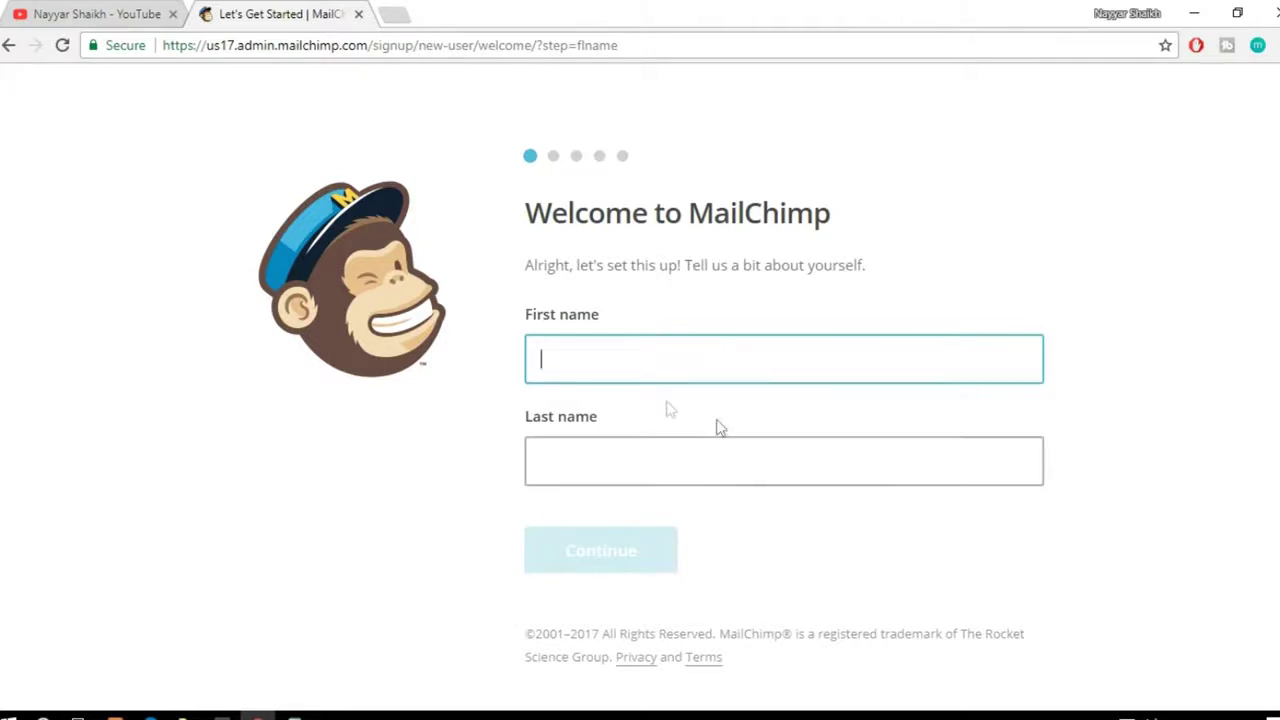
Step: Enter the user's first and last name and continue to business details
text(Nayyar)
key(Tab)
text(Sh)
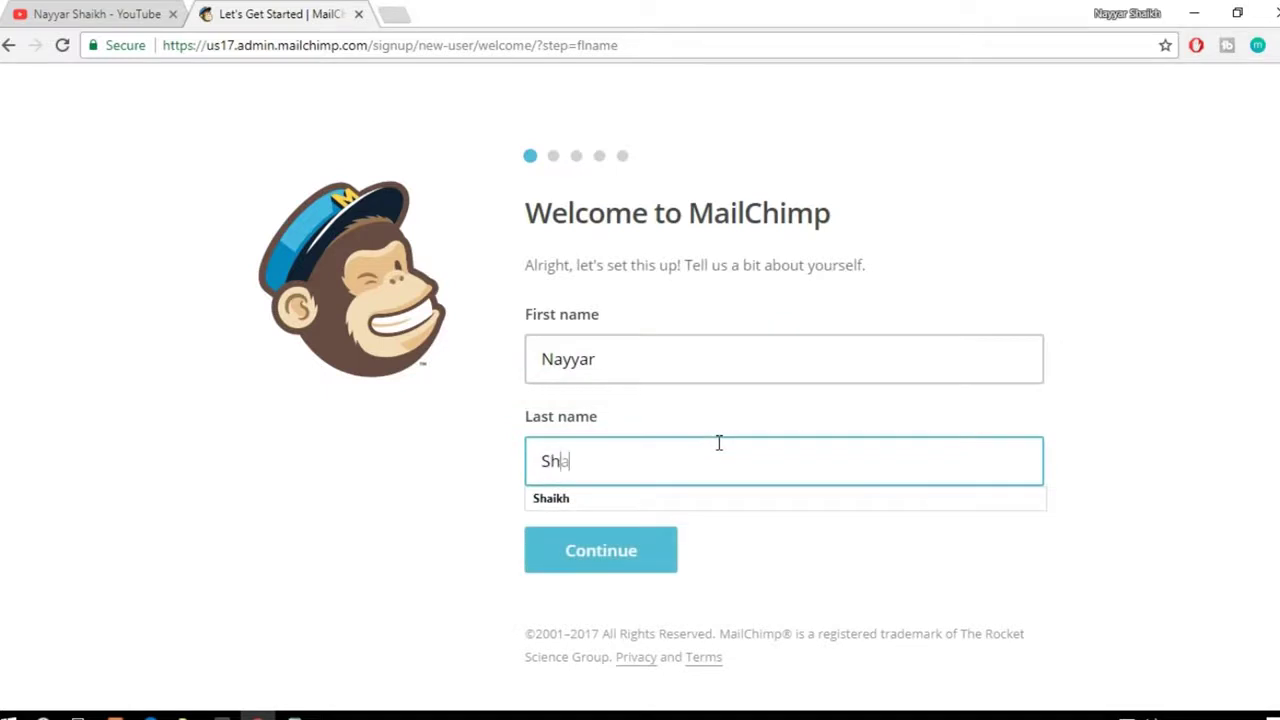
click(638, 553)
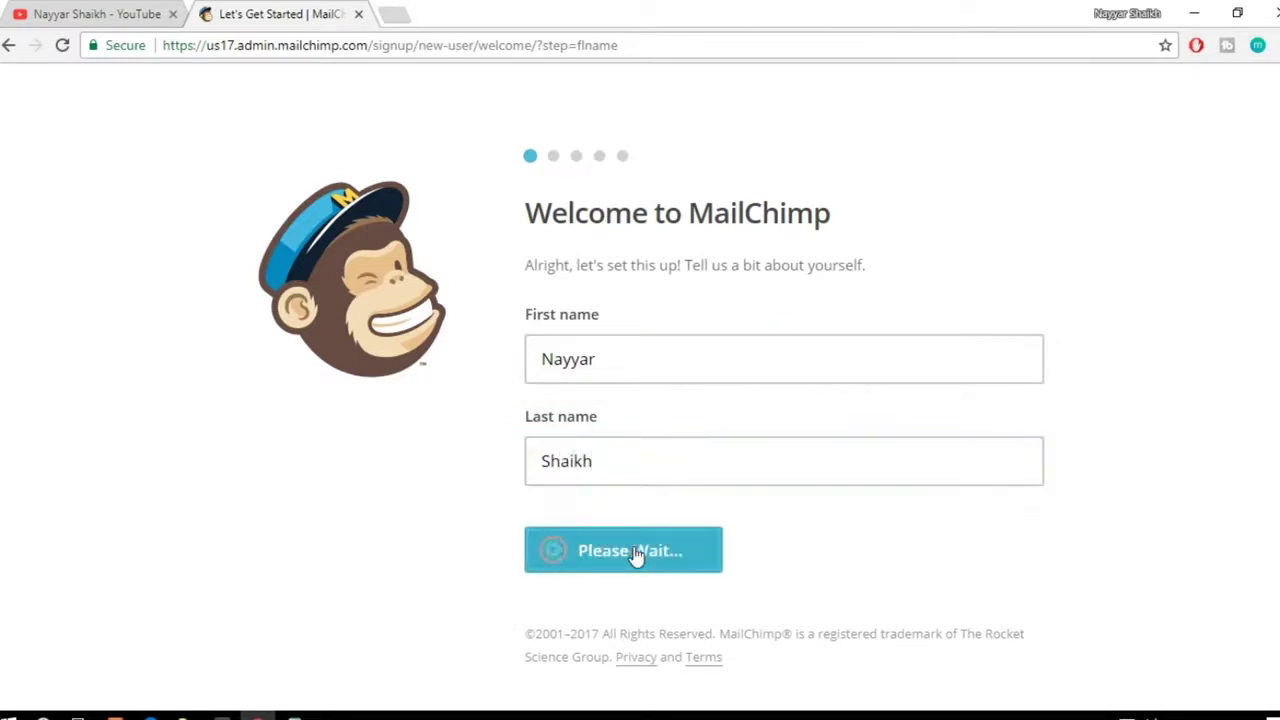
click(876, 368)
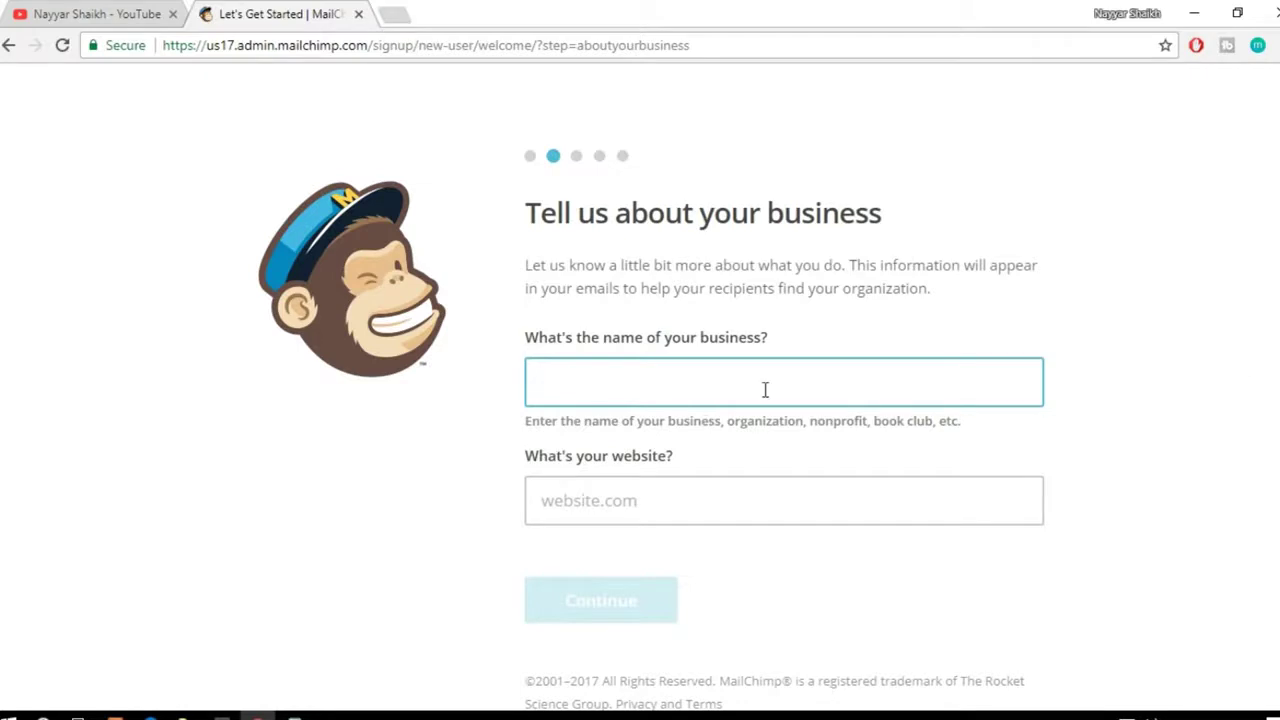
text(BloggDude)
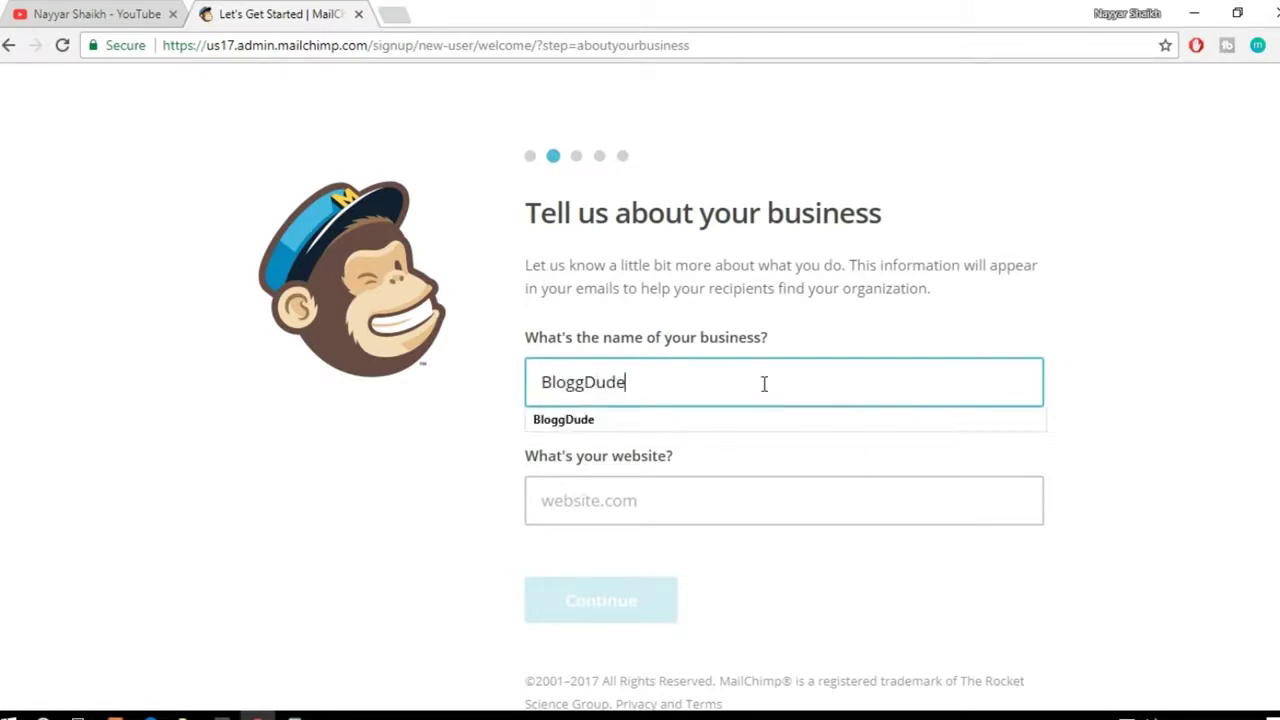
key(Tab)
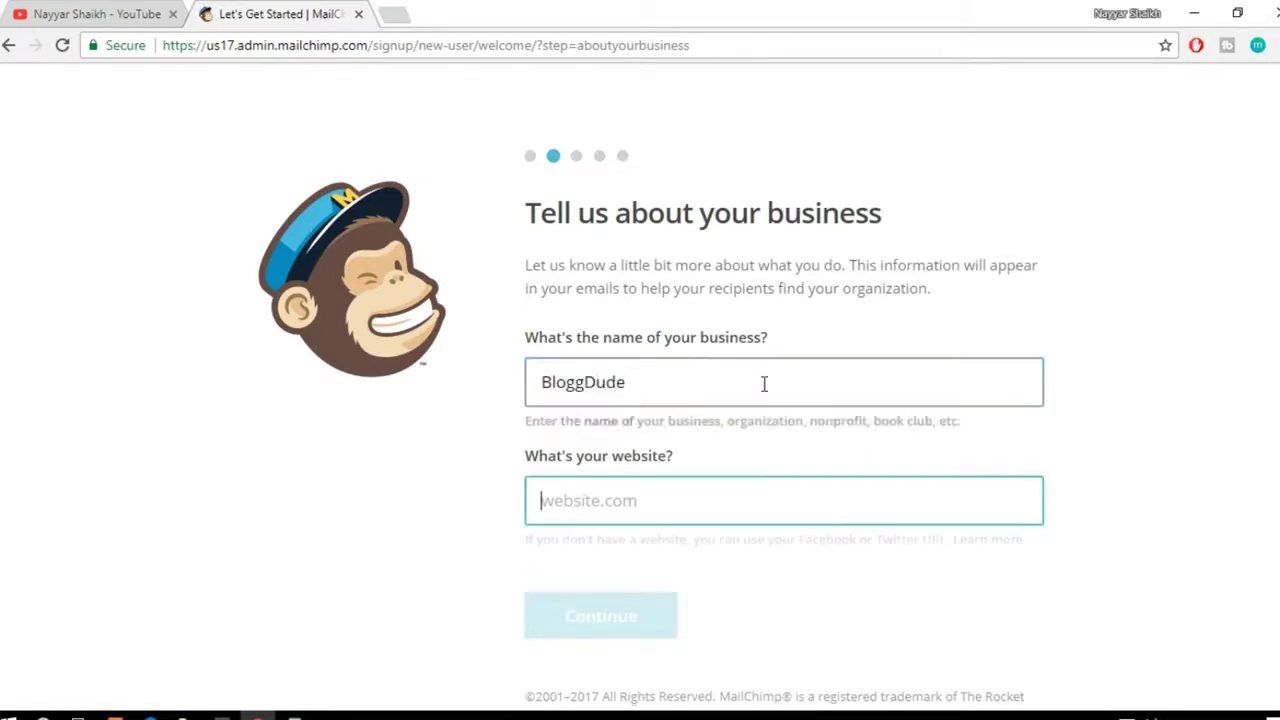
text(ww.)
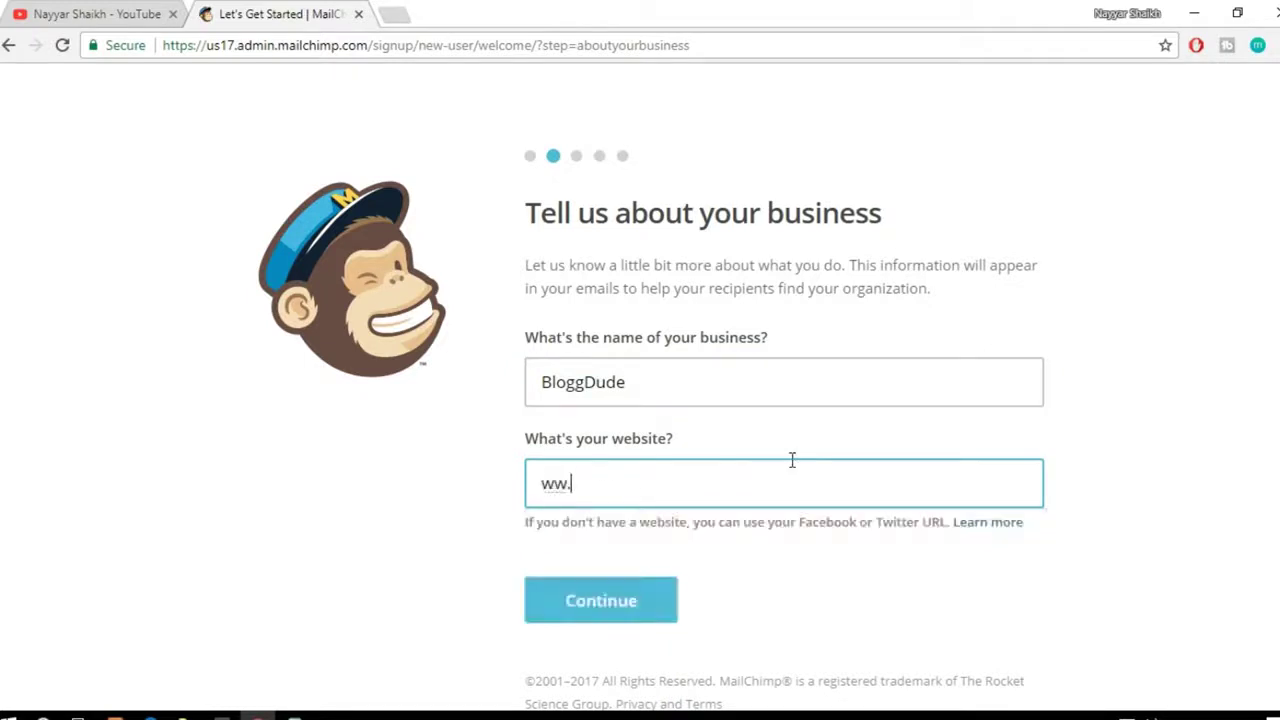
key(BackSpace)
text(w.)
click(771, 519)
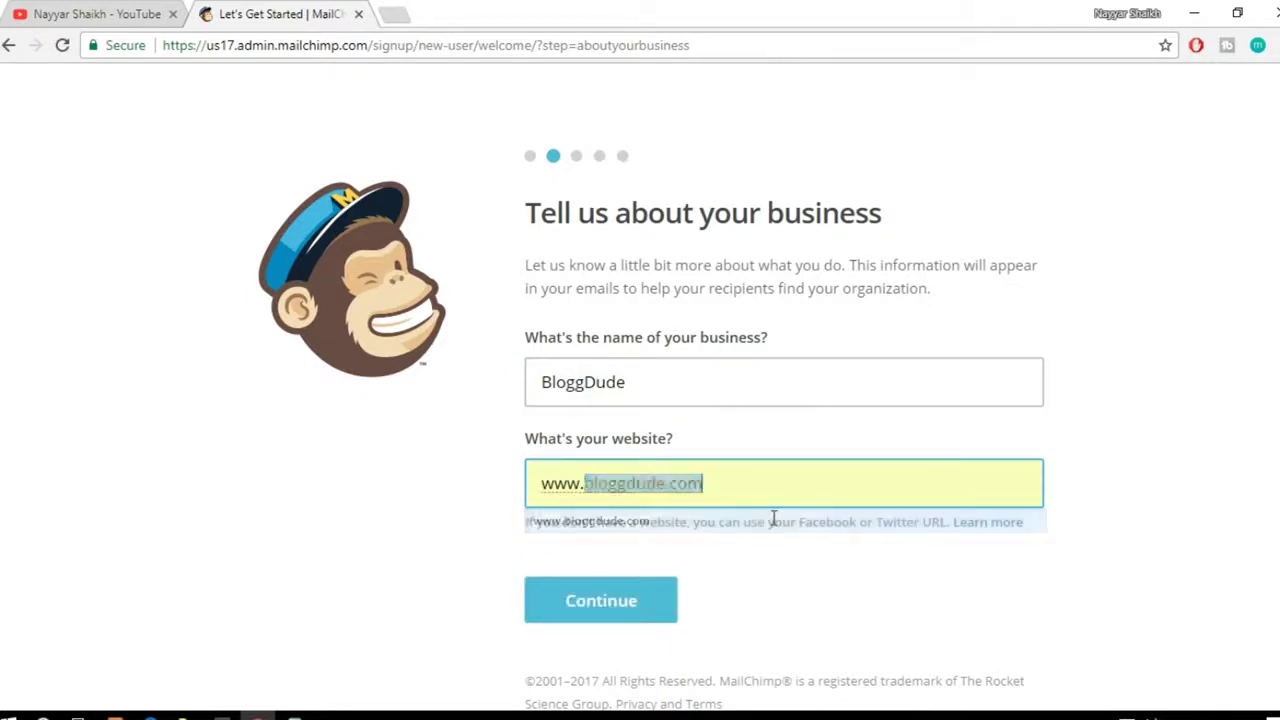
click(1116, 476)
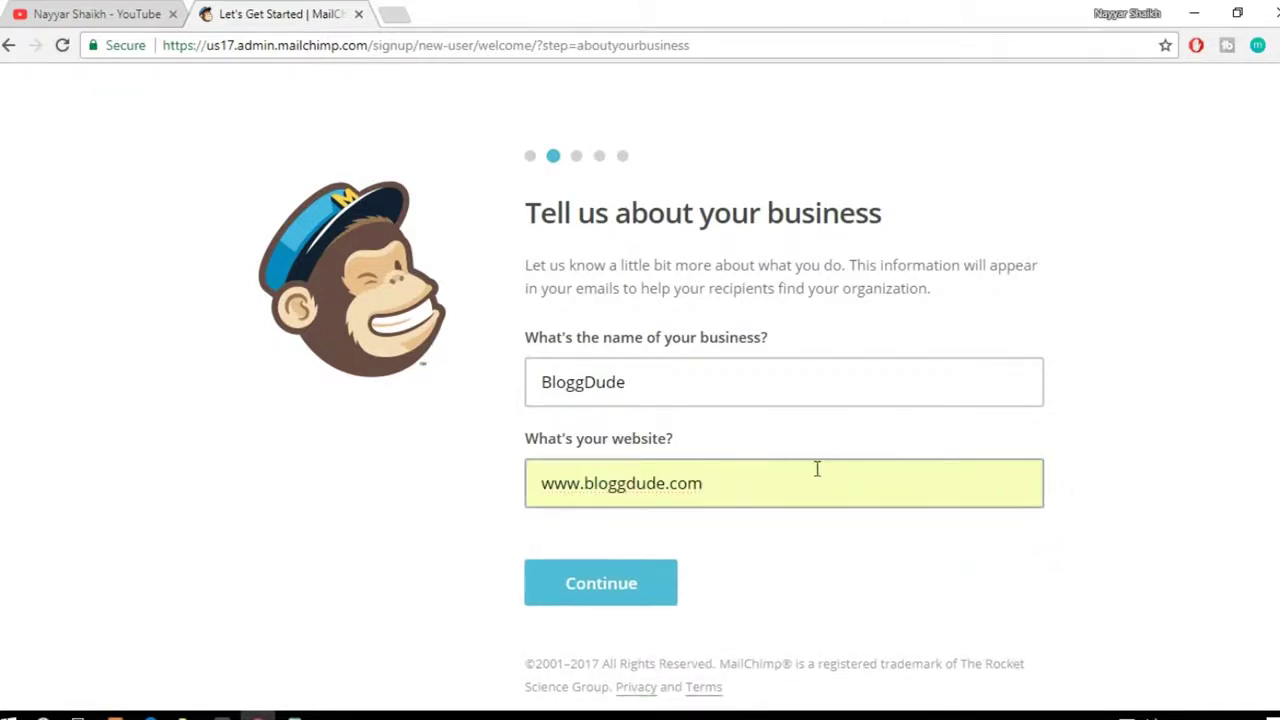
click(633, 586)
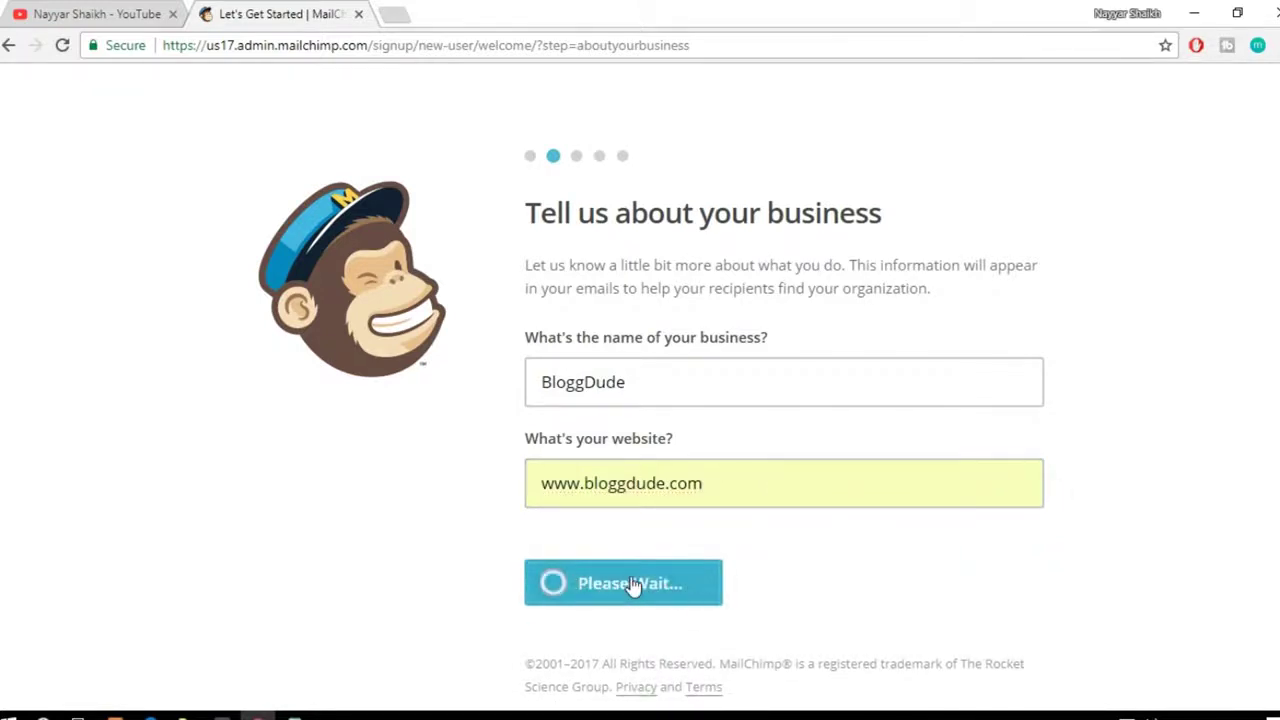
Step: Fill the business address from a saved autofill entry and submit it
scroll(1094, 326, down, 3)
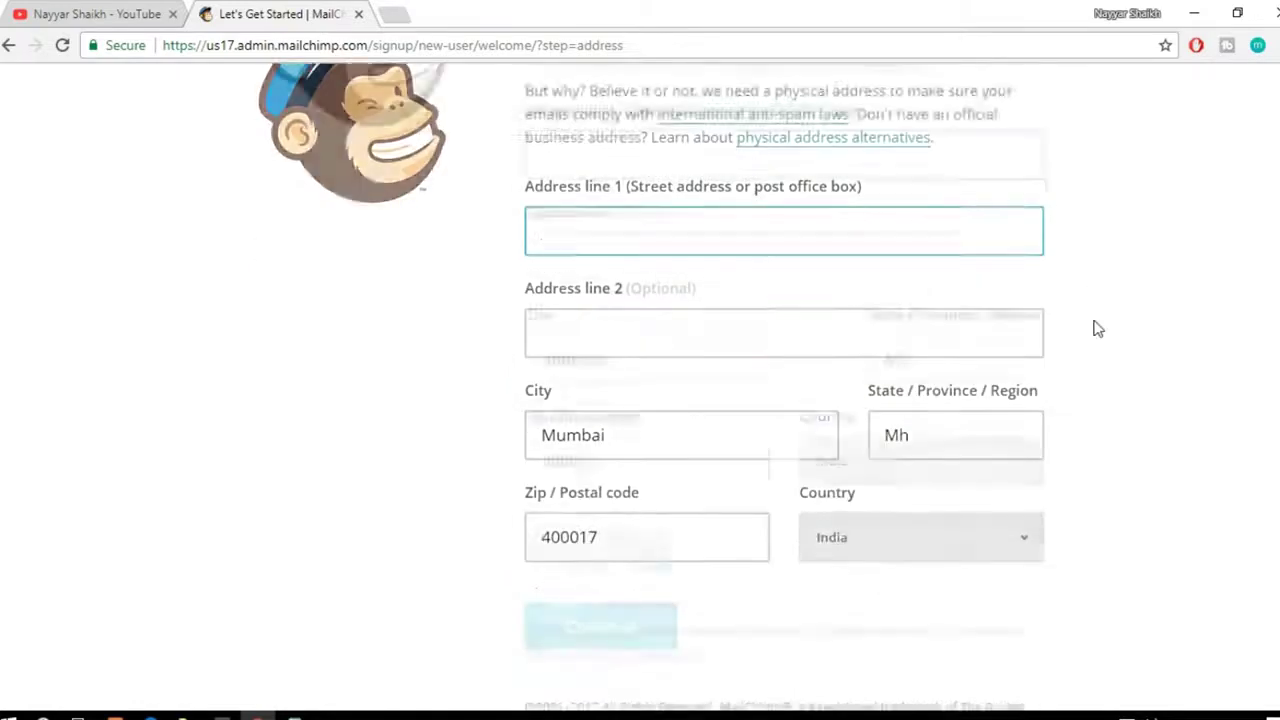
click(622, 170)
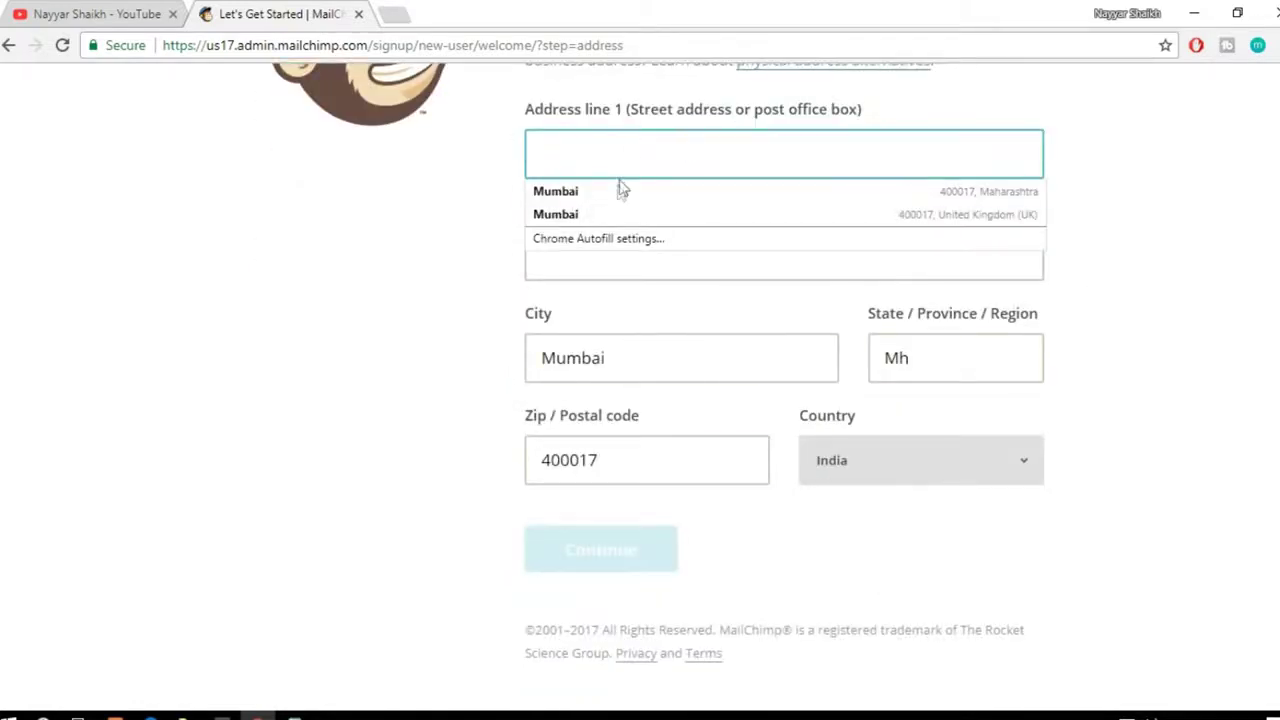
click(622, 190)
scroll(629, 223, up, 2)
scroll(1063, 286, down, 2)
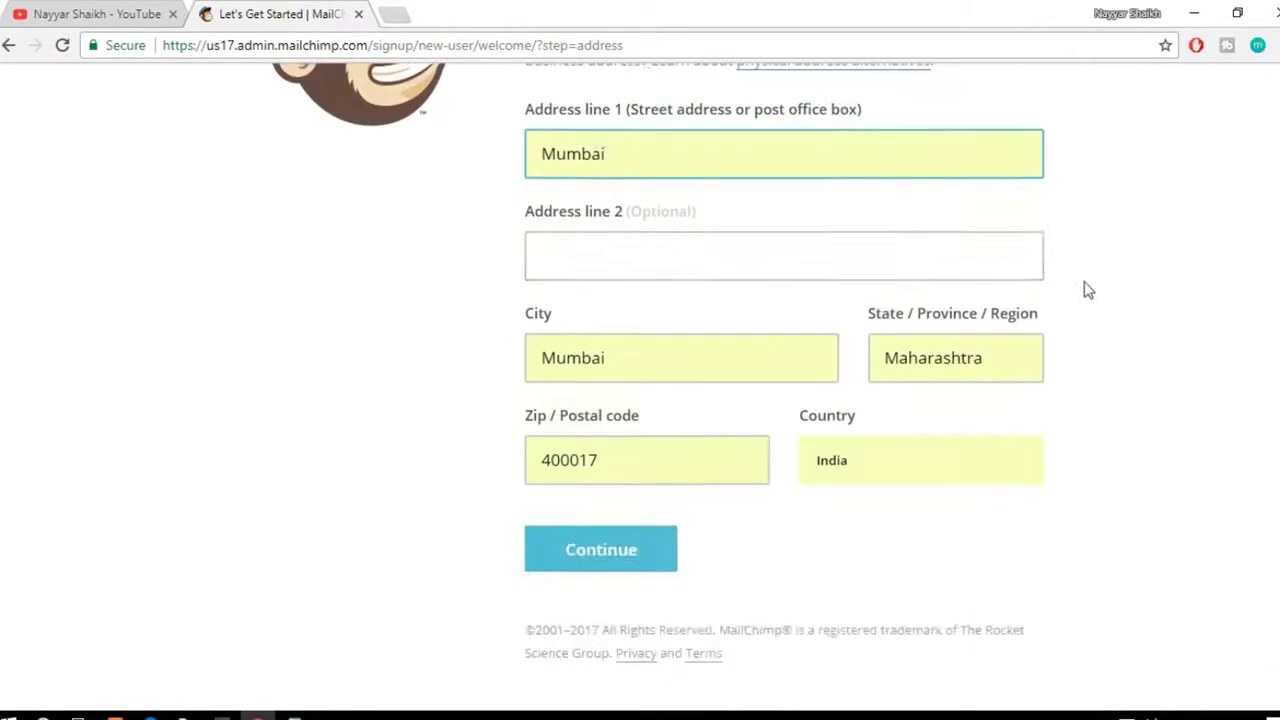
click(640, 547)
Step: Answer No to selling online and continue to the social media step
scroll(1203, 469, up, 2)
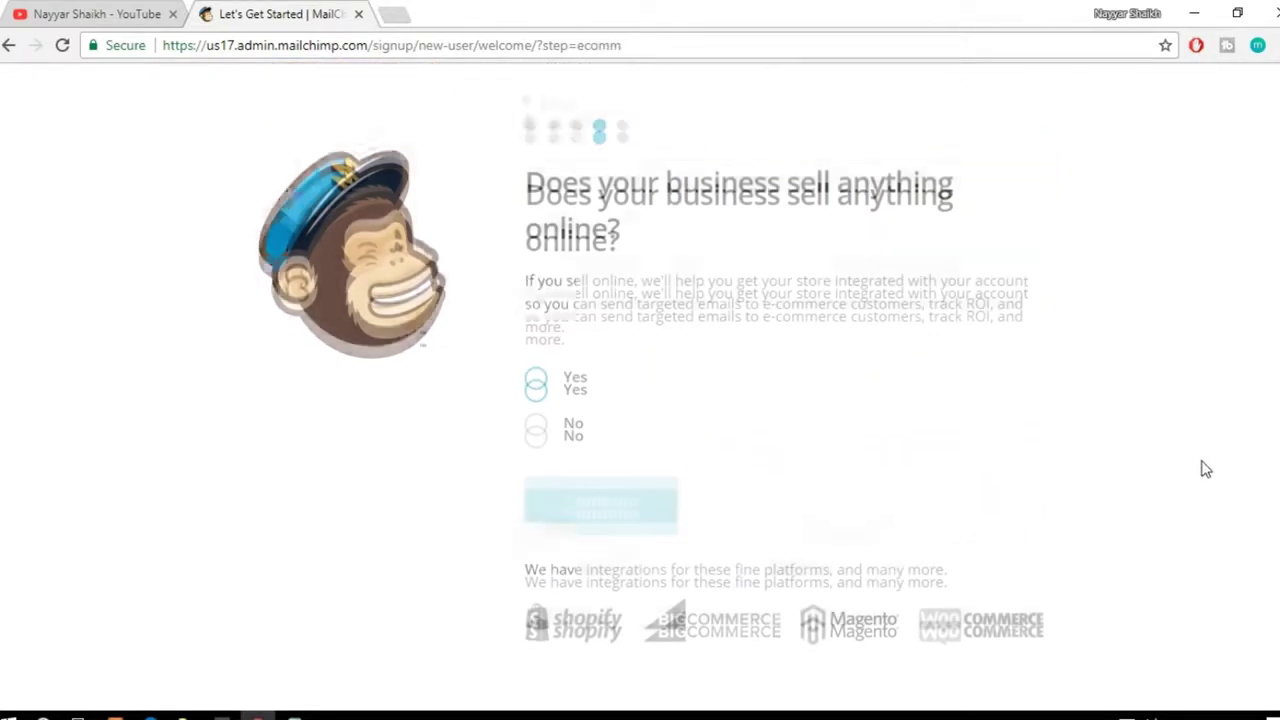
key(Down)
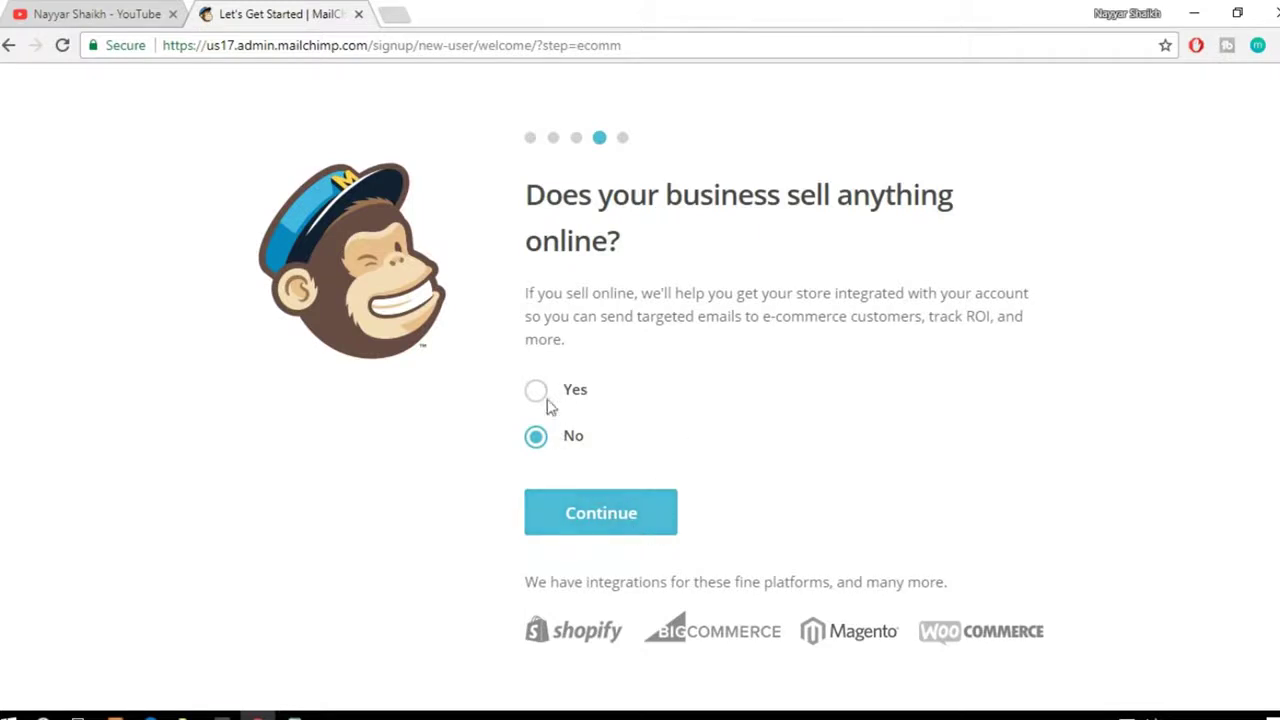
click(606, 533)
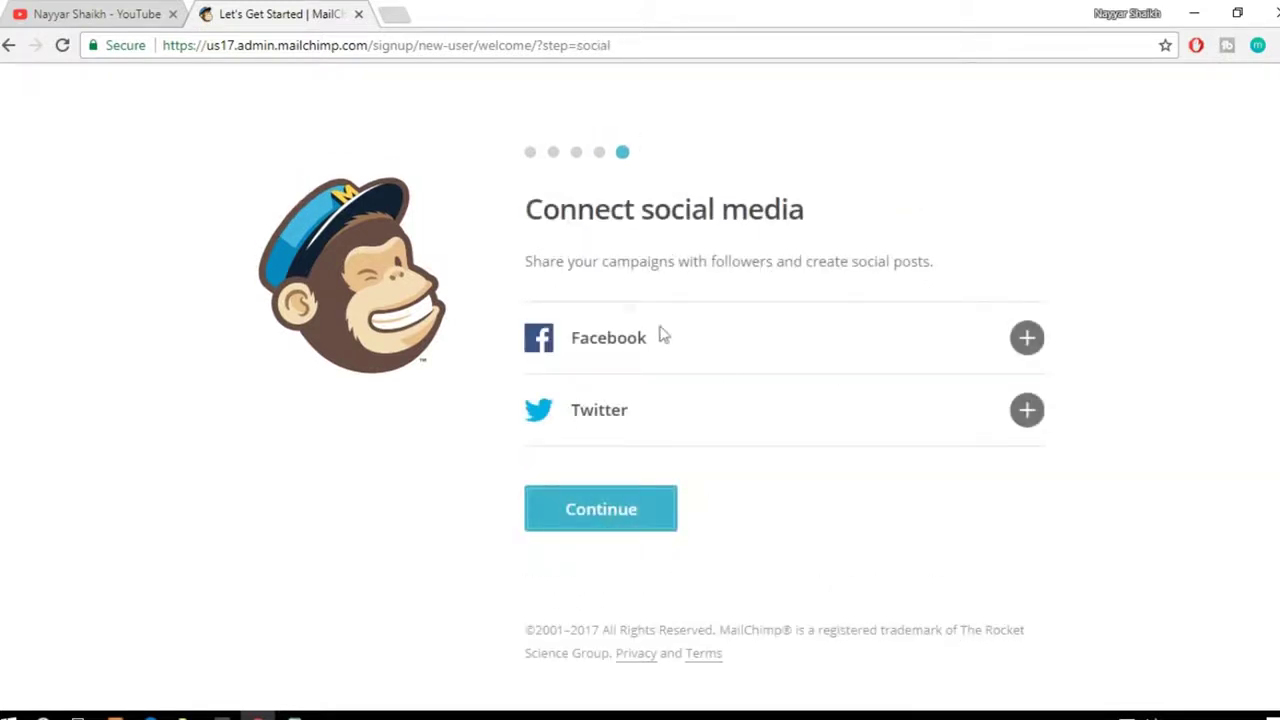
Step: Connect Facebook with MailChimp's posts visible to Only me
click(1027, 338)
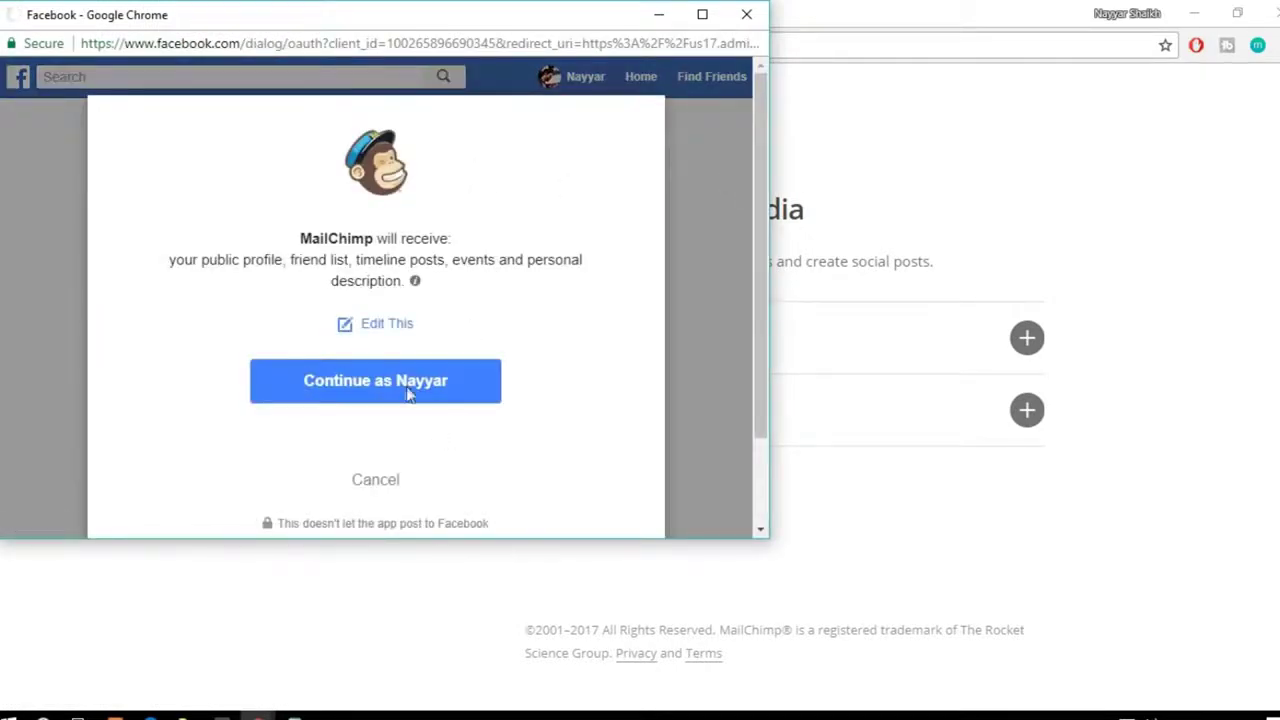
click(399, 394)
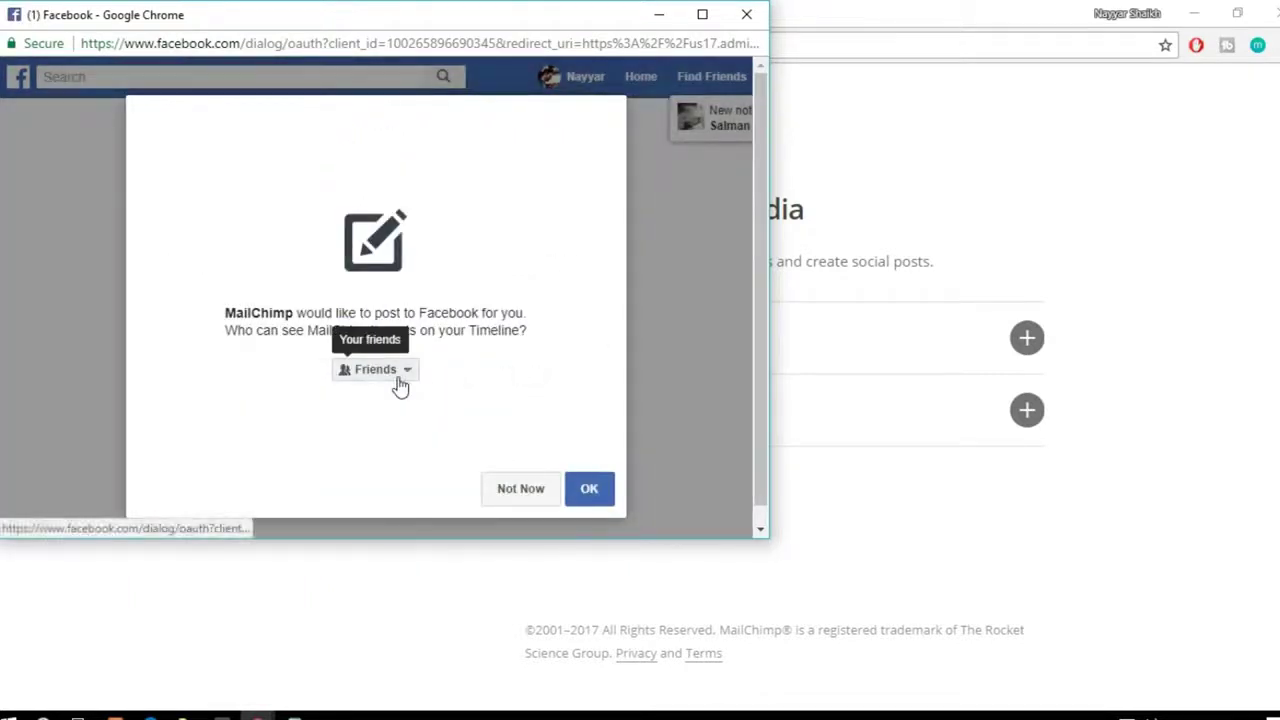
click(400, 387)
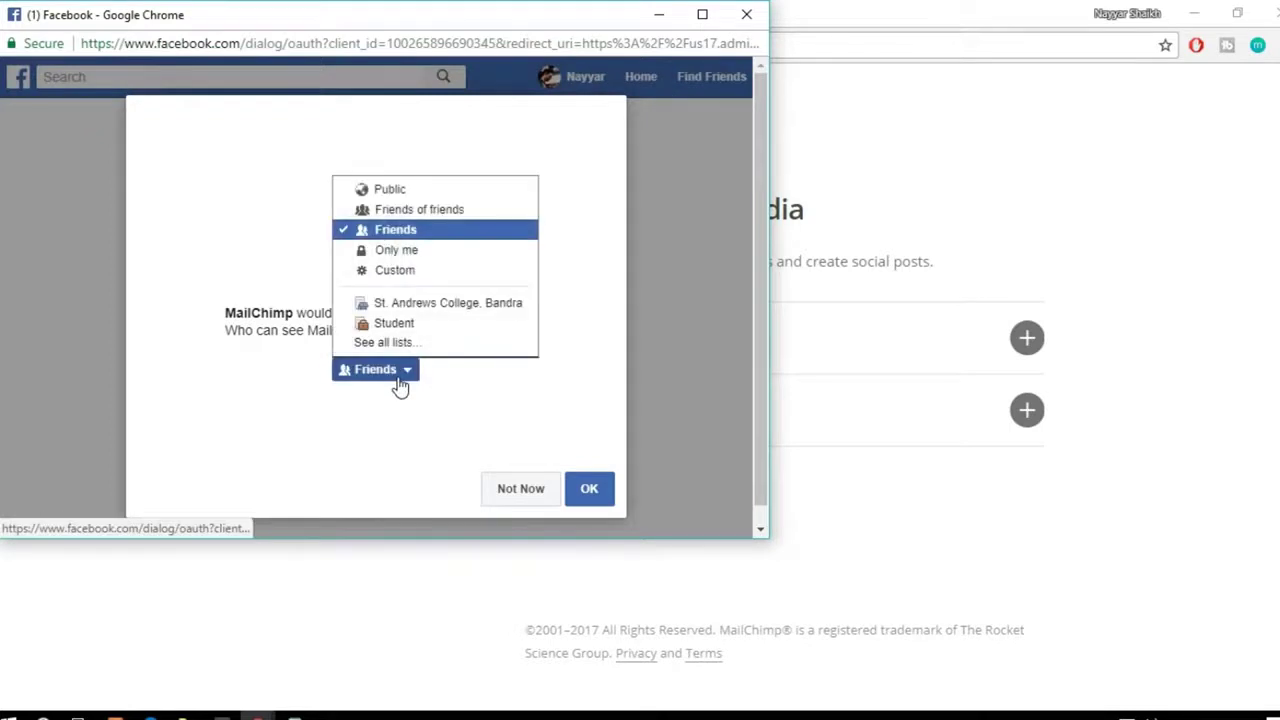
click(428, 258)
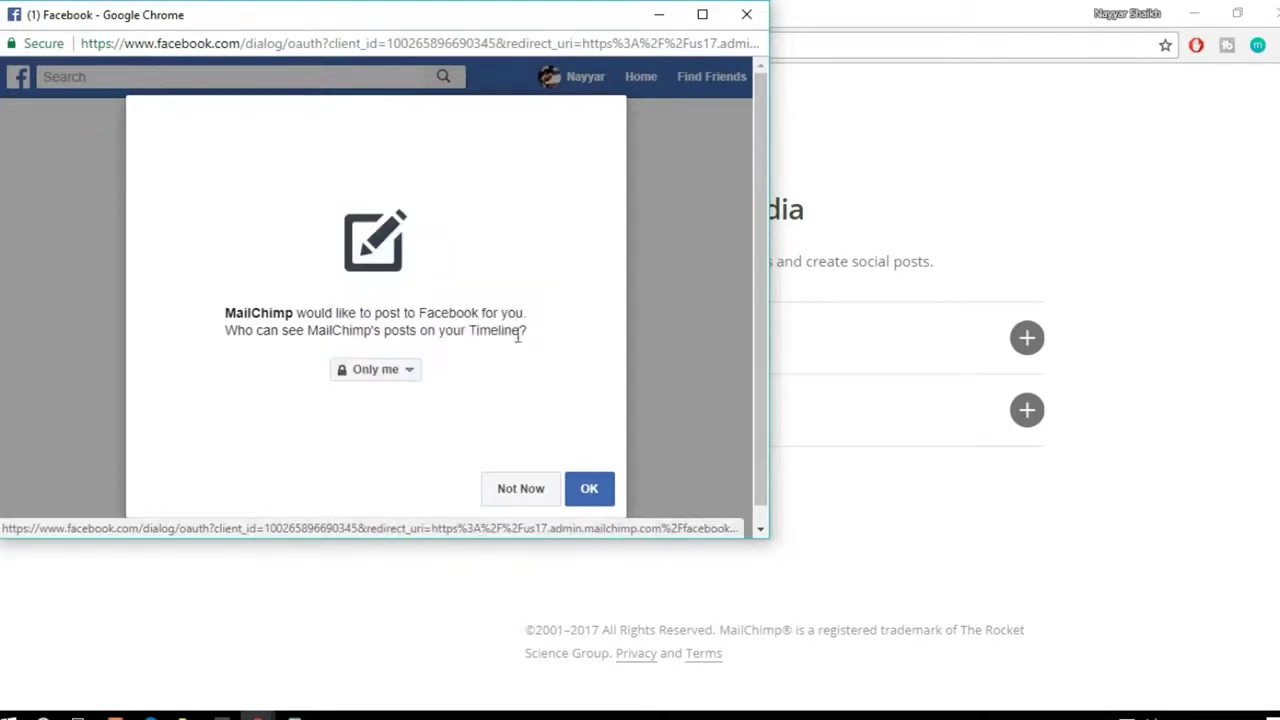
click(590, 490)
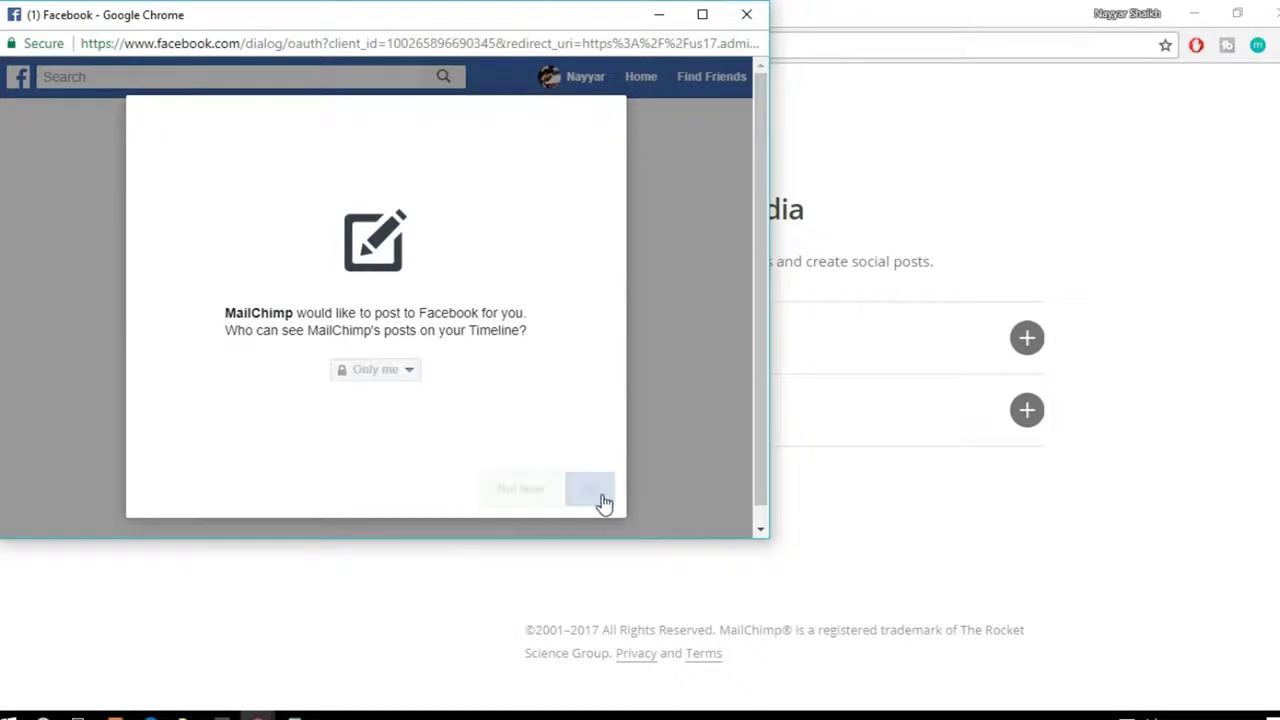
click(597, 500)
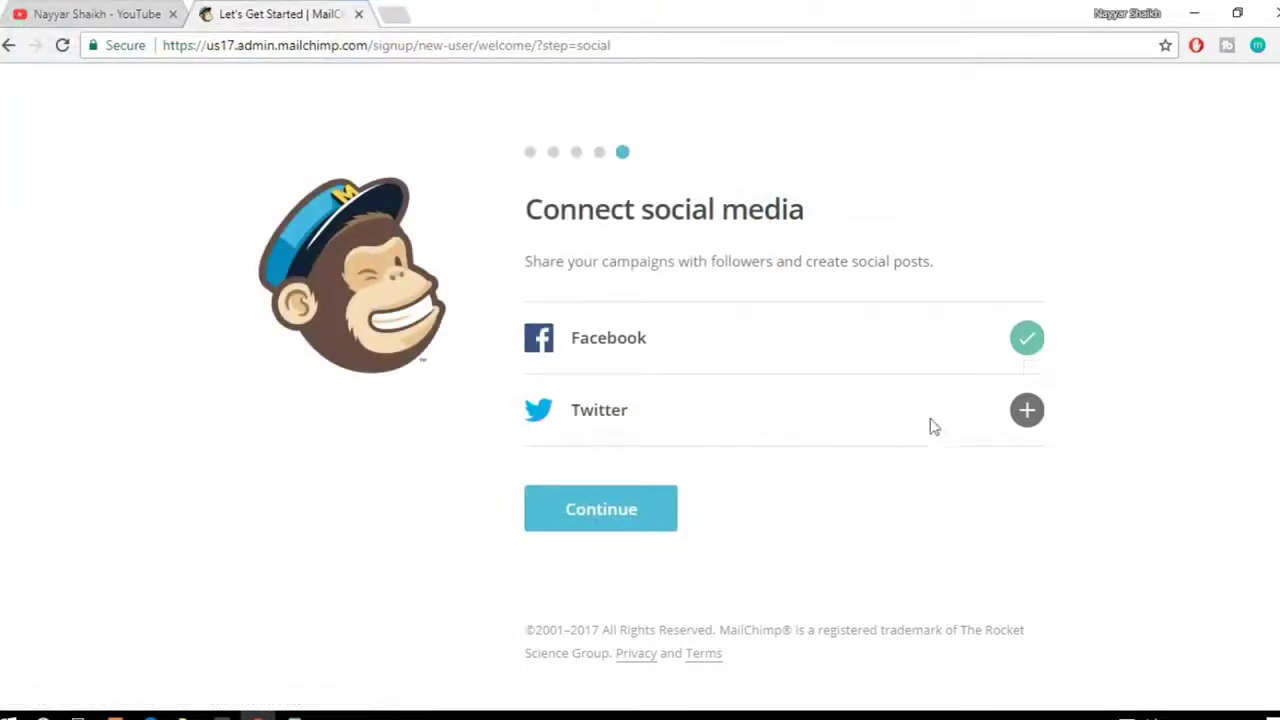
Step: Connect and authorise the Twitter account, then continue past the social step
click(1032, 417)
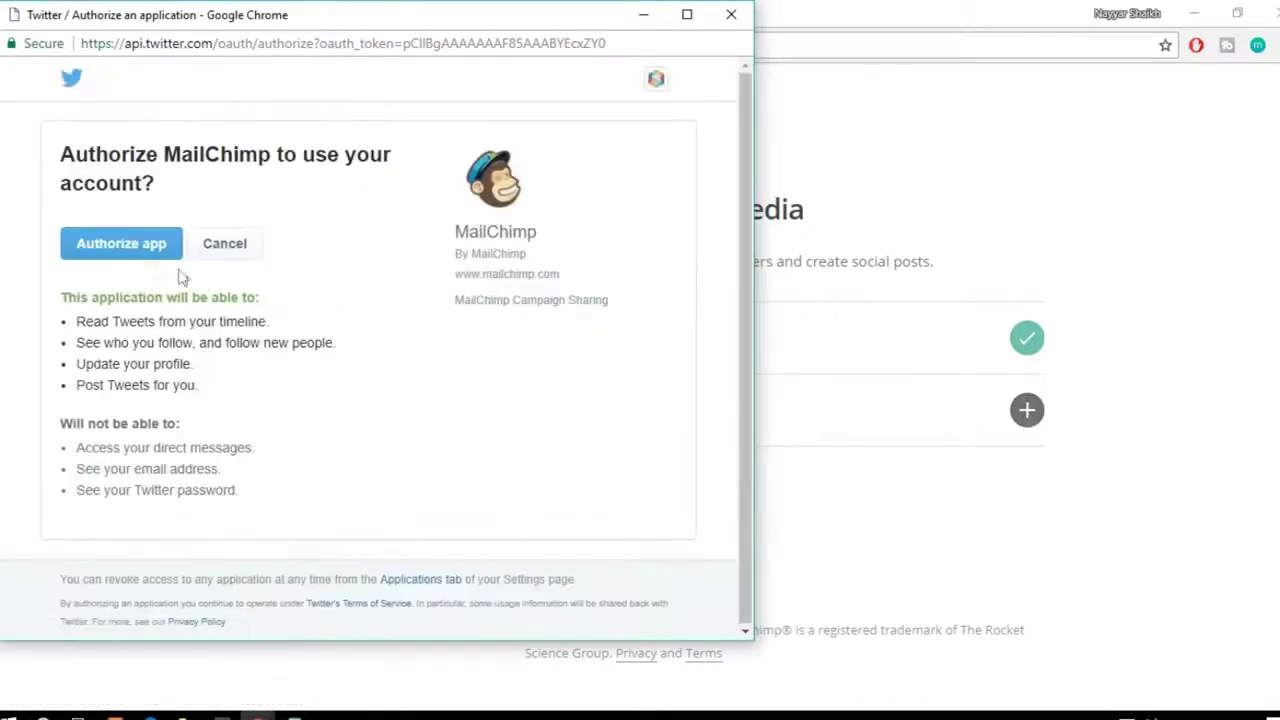
click(147, 250)
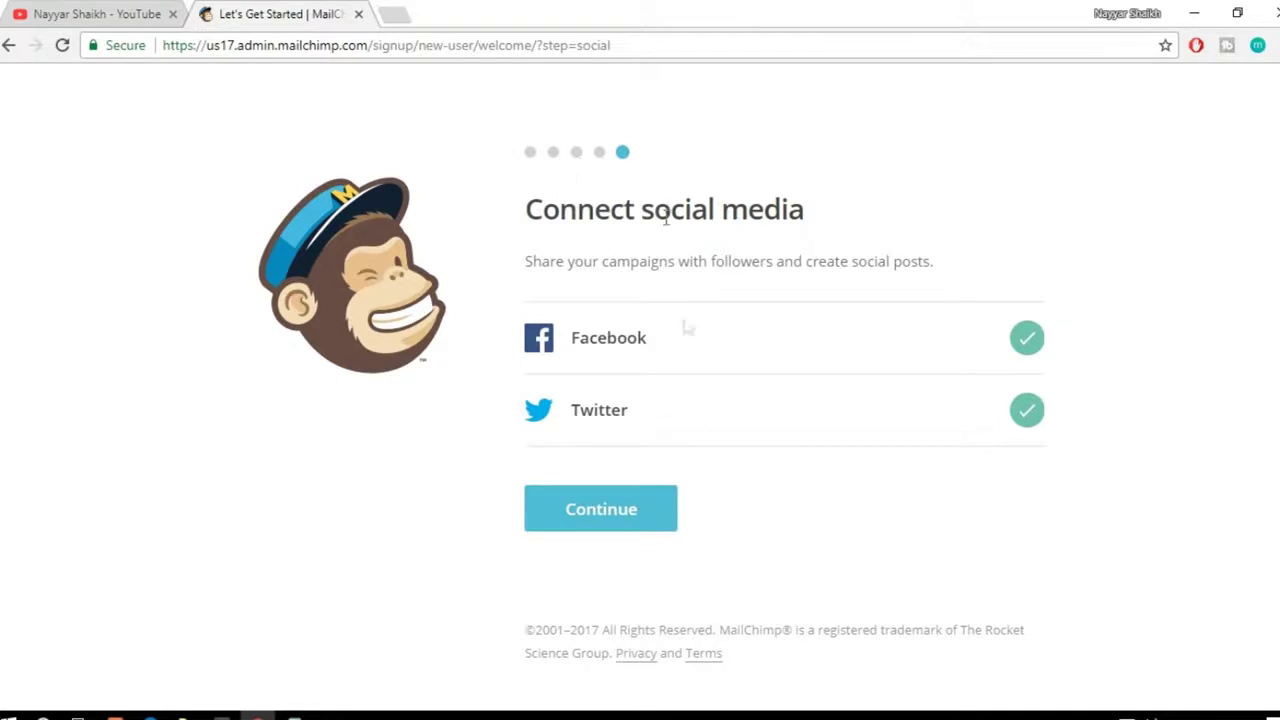
click(603, 512)
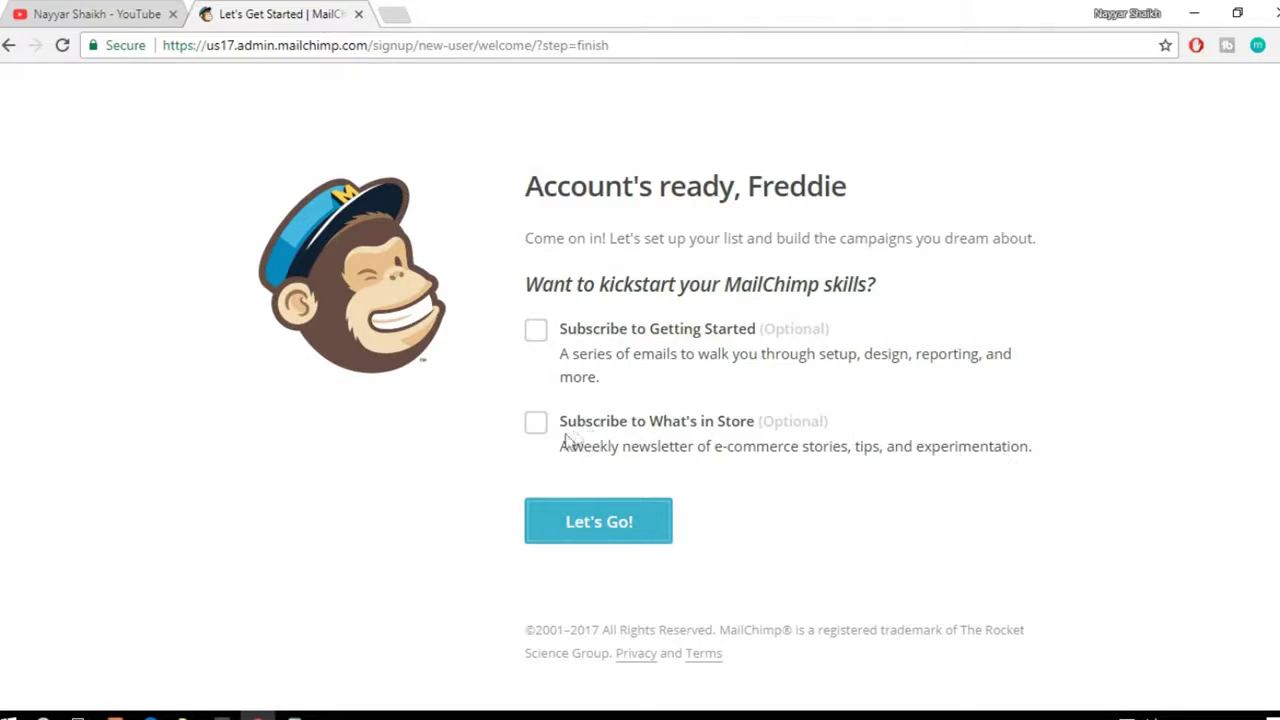
Step: Leave both newsletter subscriptions unticked and click Let's Go! to enter the account
click(604, 536)
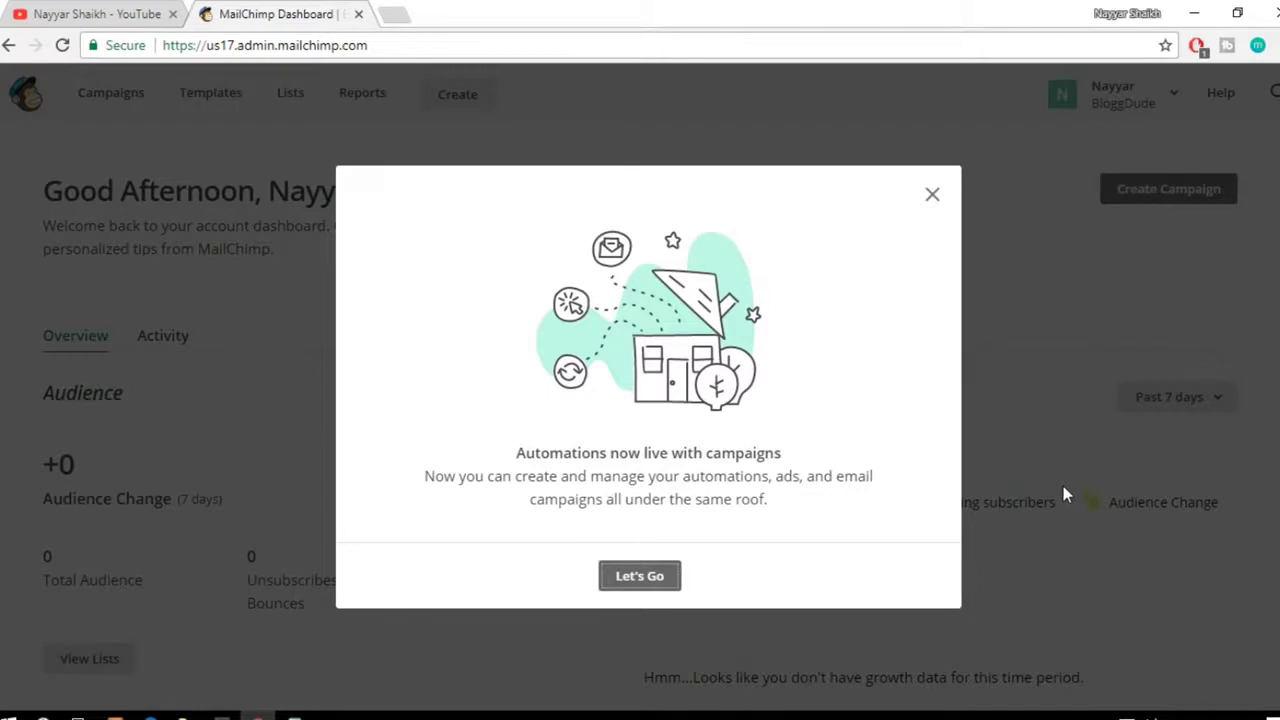
Step: Close the Automations announcement with its X button
click(933, 196)
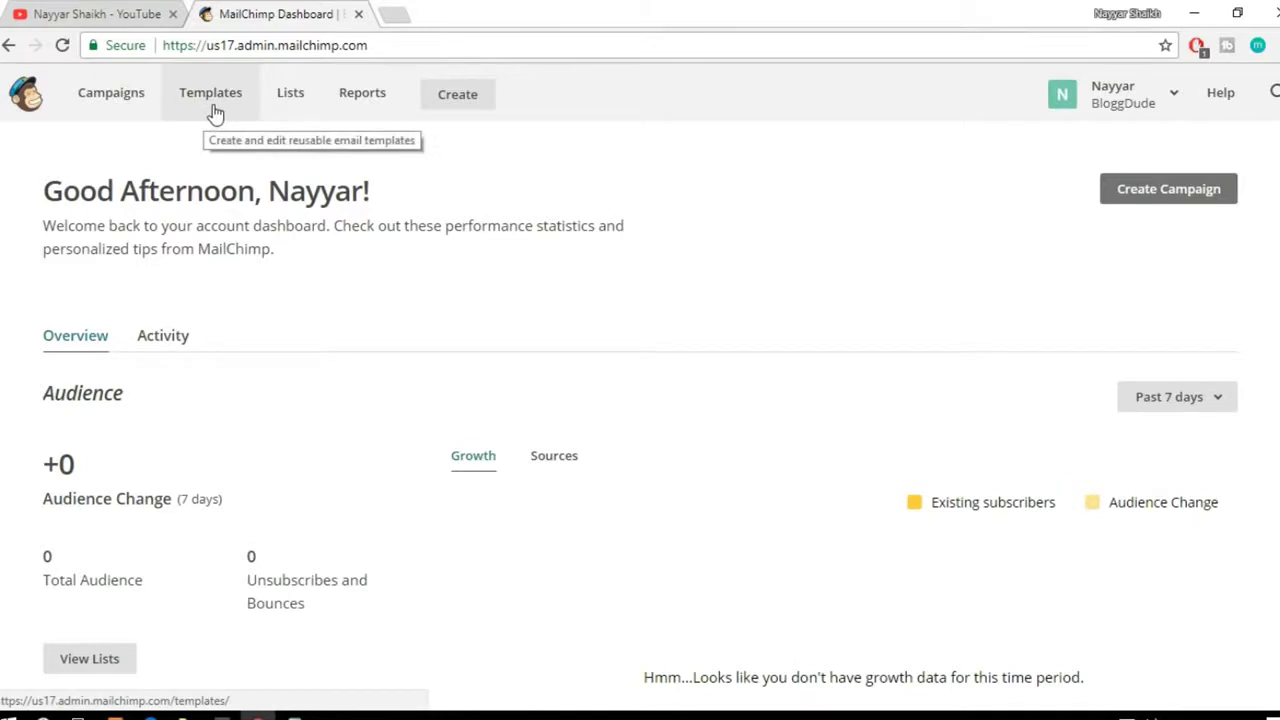
Step: Go to Templates, start a new template and view the Code your own options
click(213, 108)
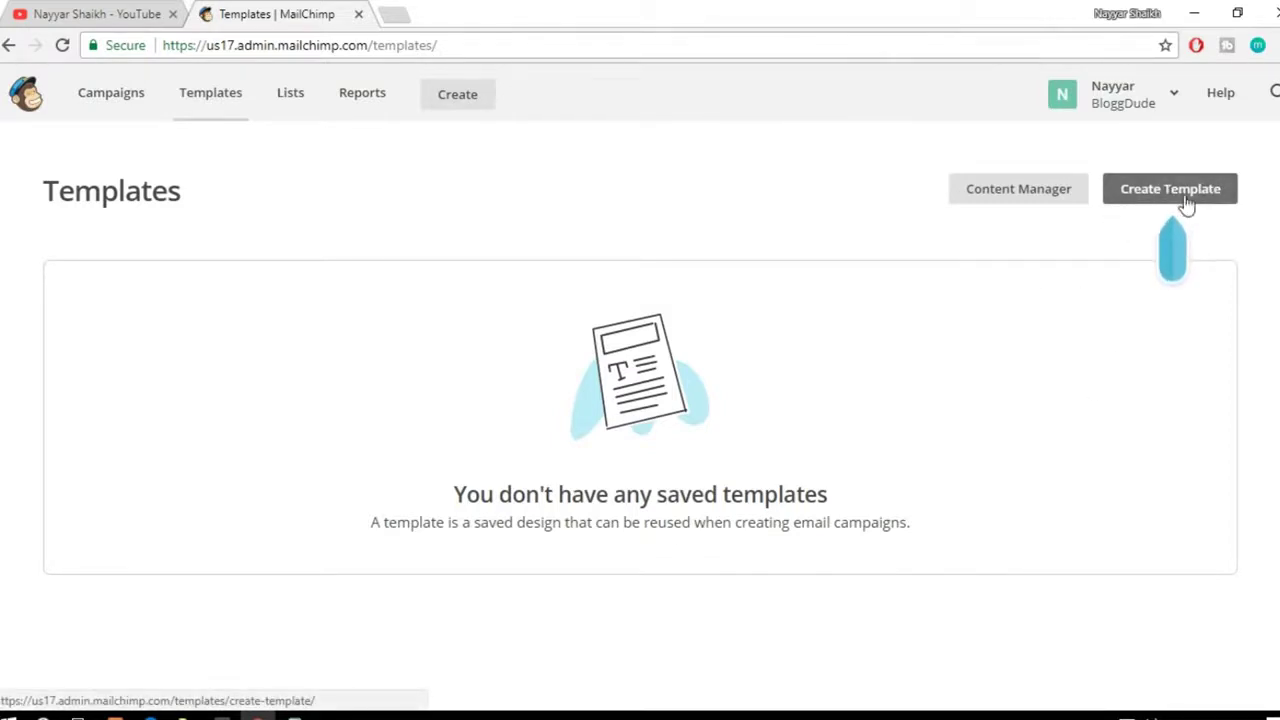
click(1162, 200)
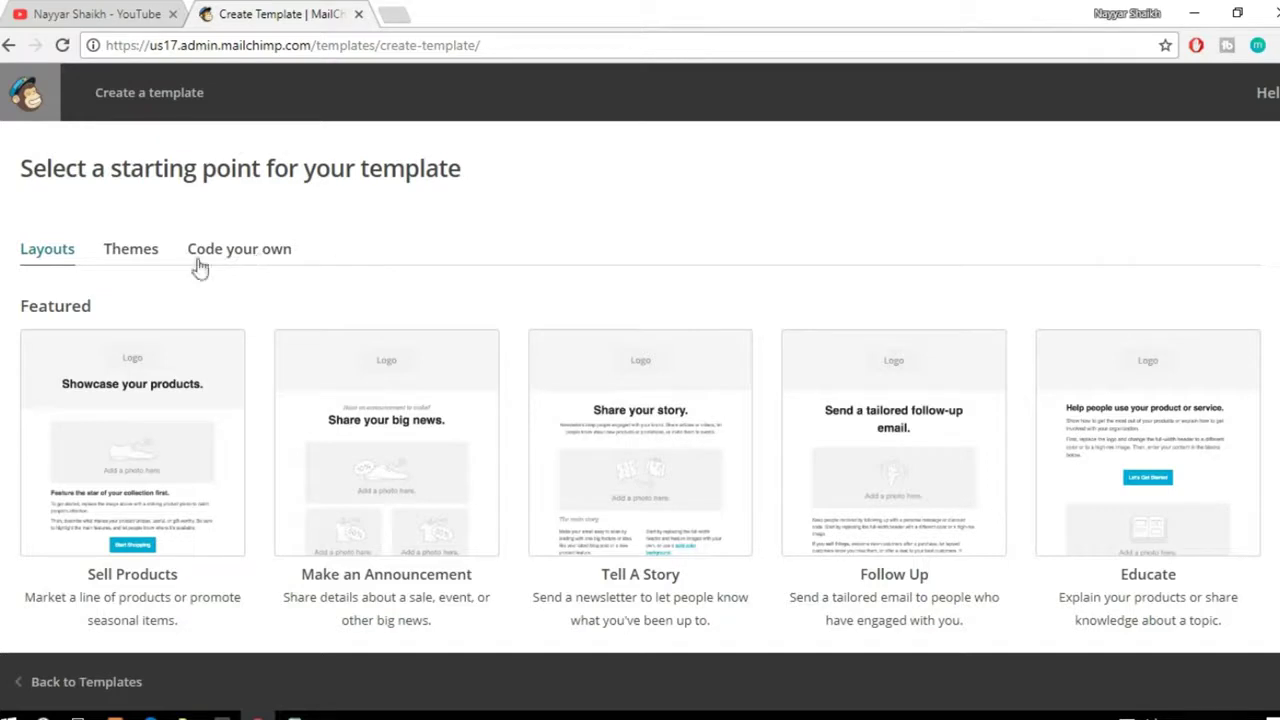
click(240, 251)
scroll(650, 432, down, 1)
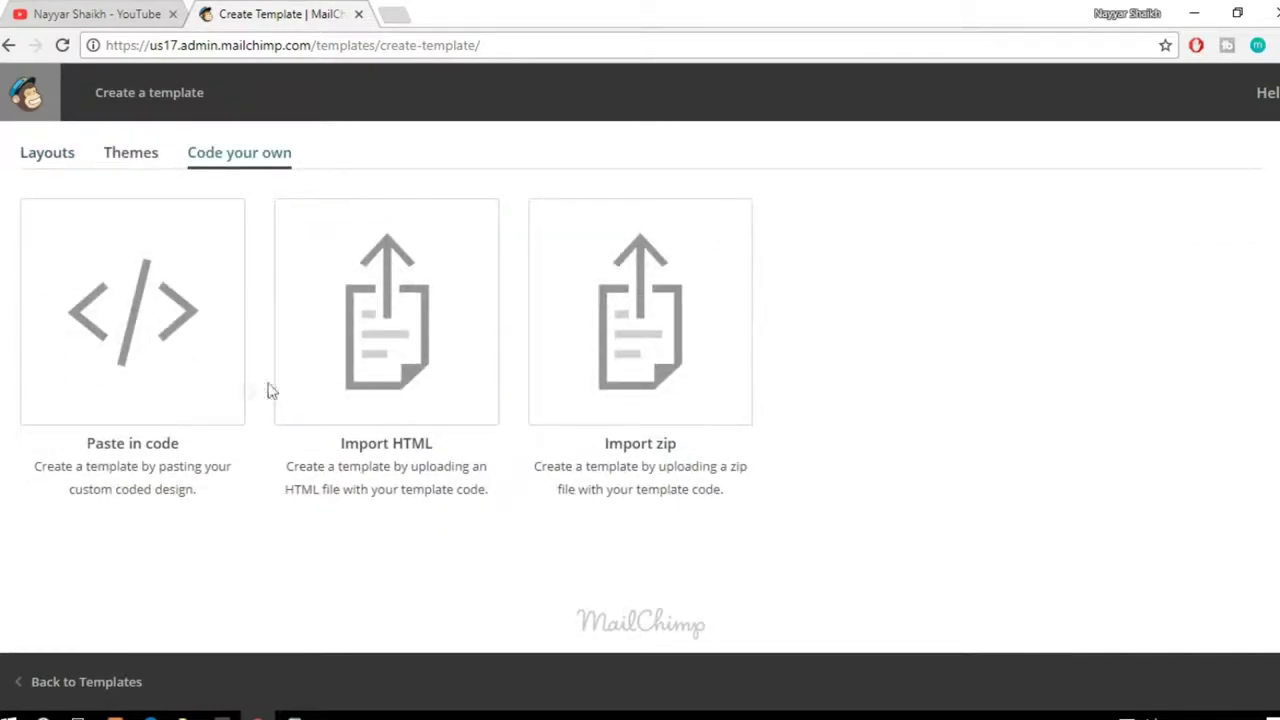
scroll(471, 337, up, 1)
Step: Browse the Themes gallery with designs like Boutique, Hero Card and Monthly Contest
click(133, 256)
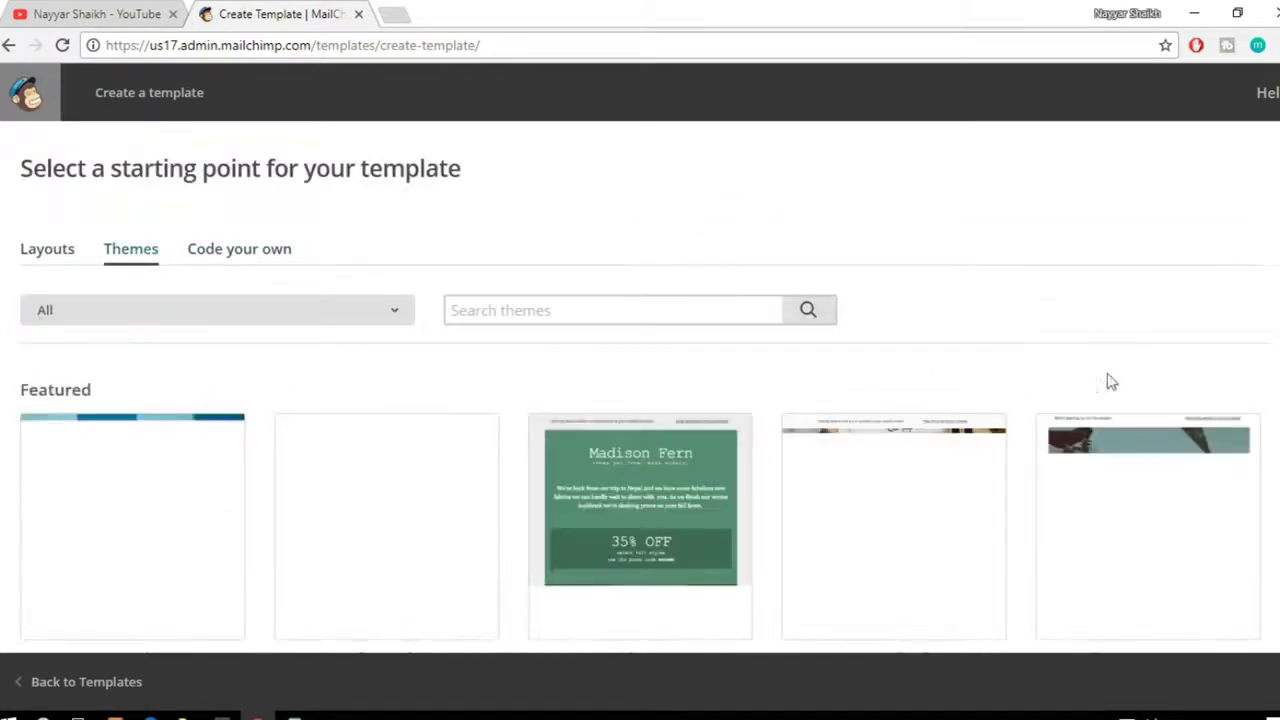
scroll(1100, 380, down, 1)
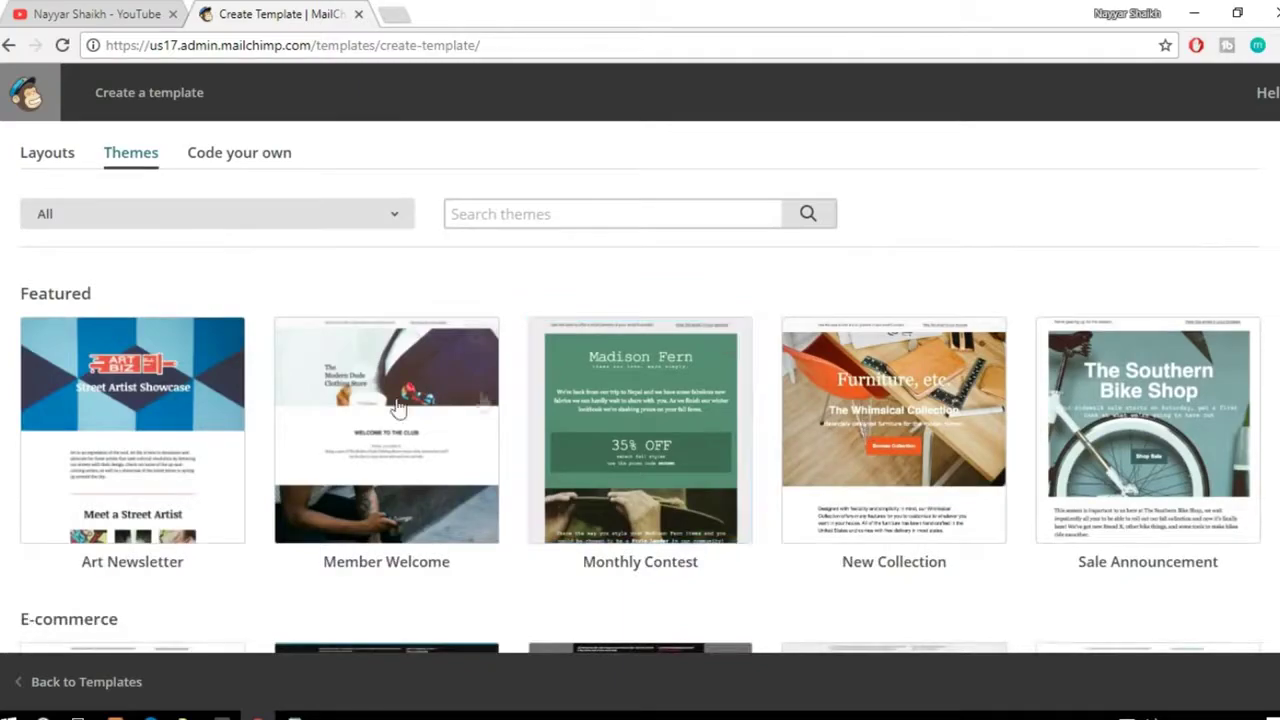
scroll(791, 500, down, 5)
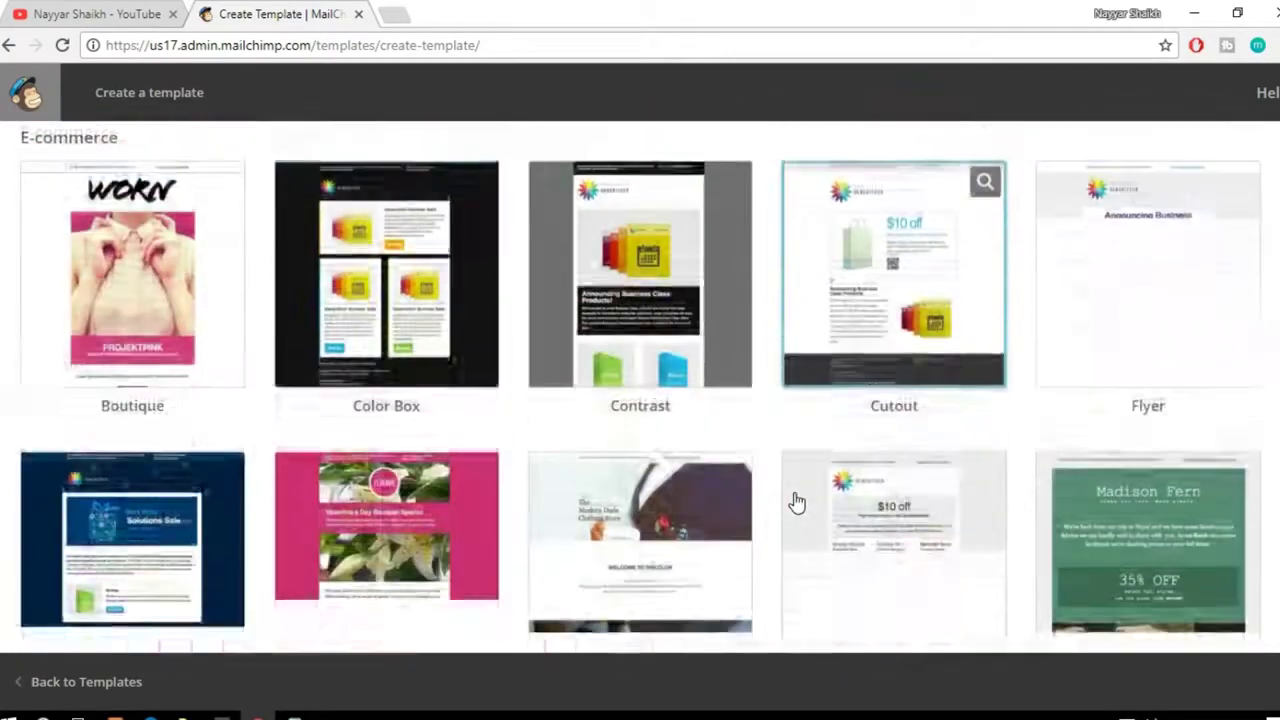
scroll(796, 502, down, 2)
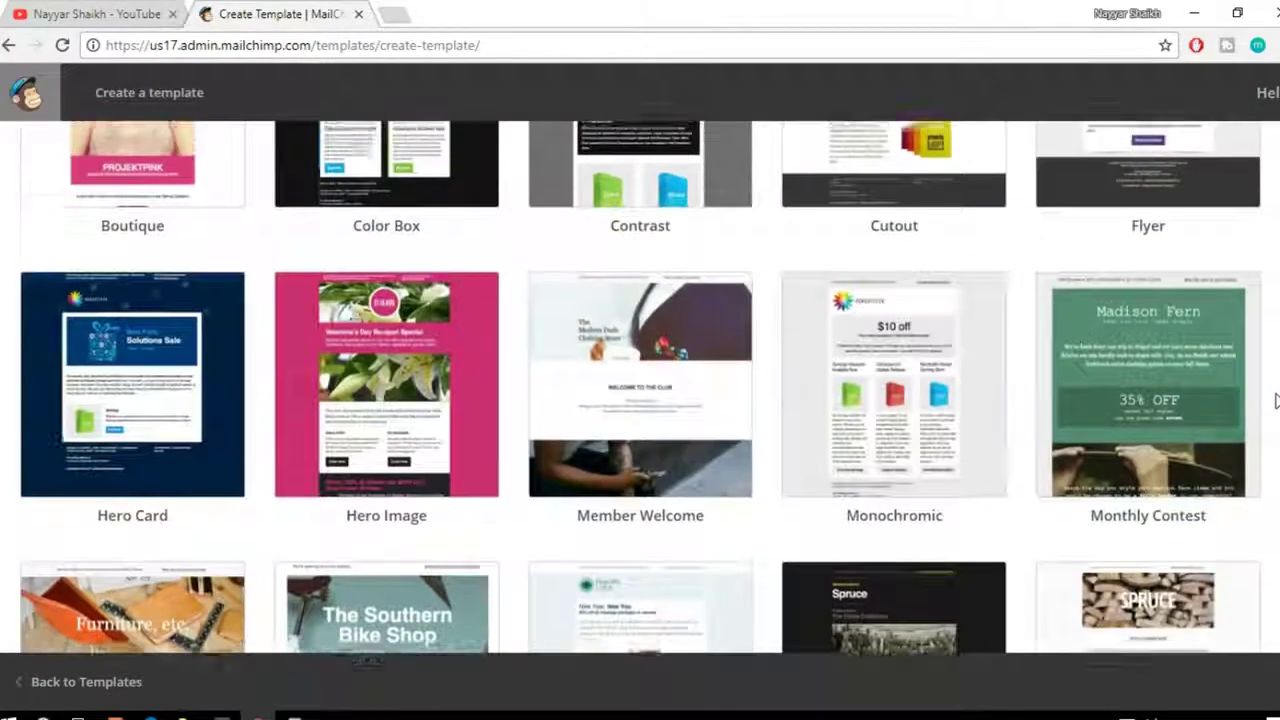
scroll(1275, 400, up, 8)
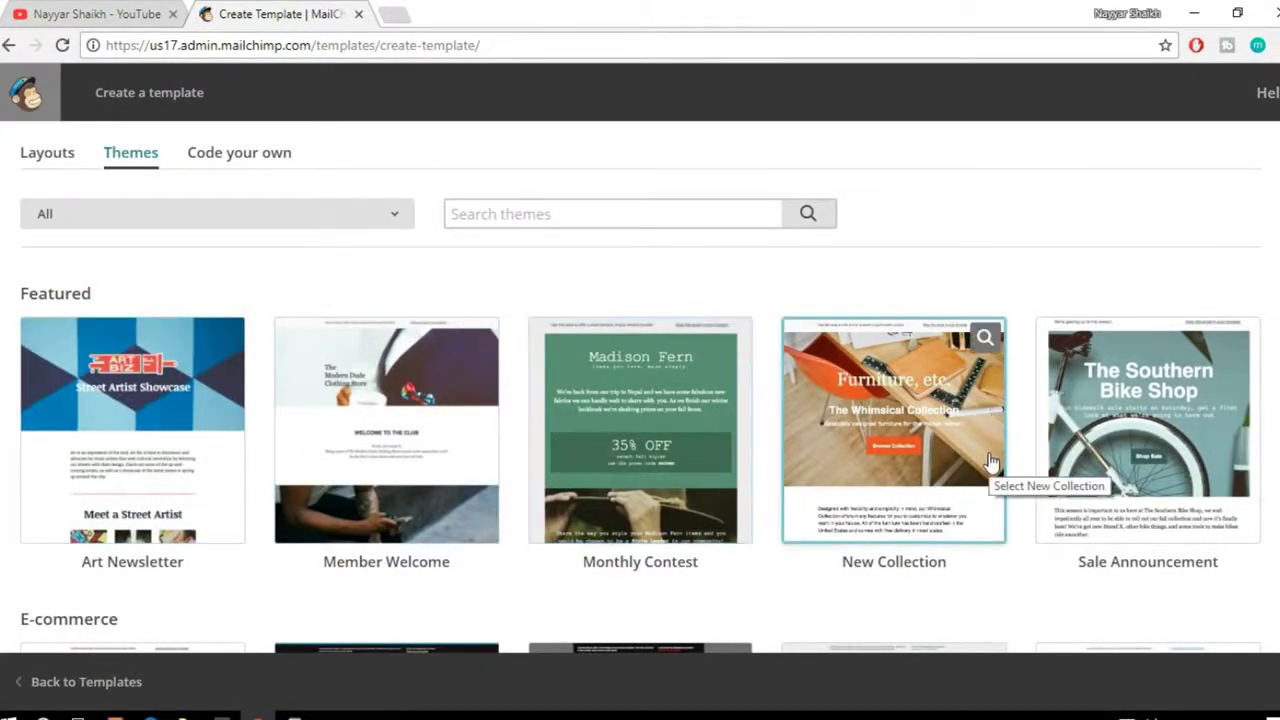
Step: Open the Monthly Contest theme and replace the Madison Fern heading with the author's full name
click(642, 430)
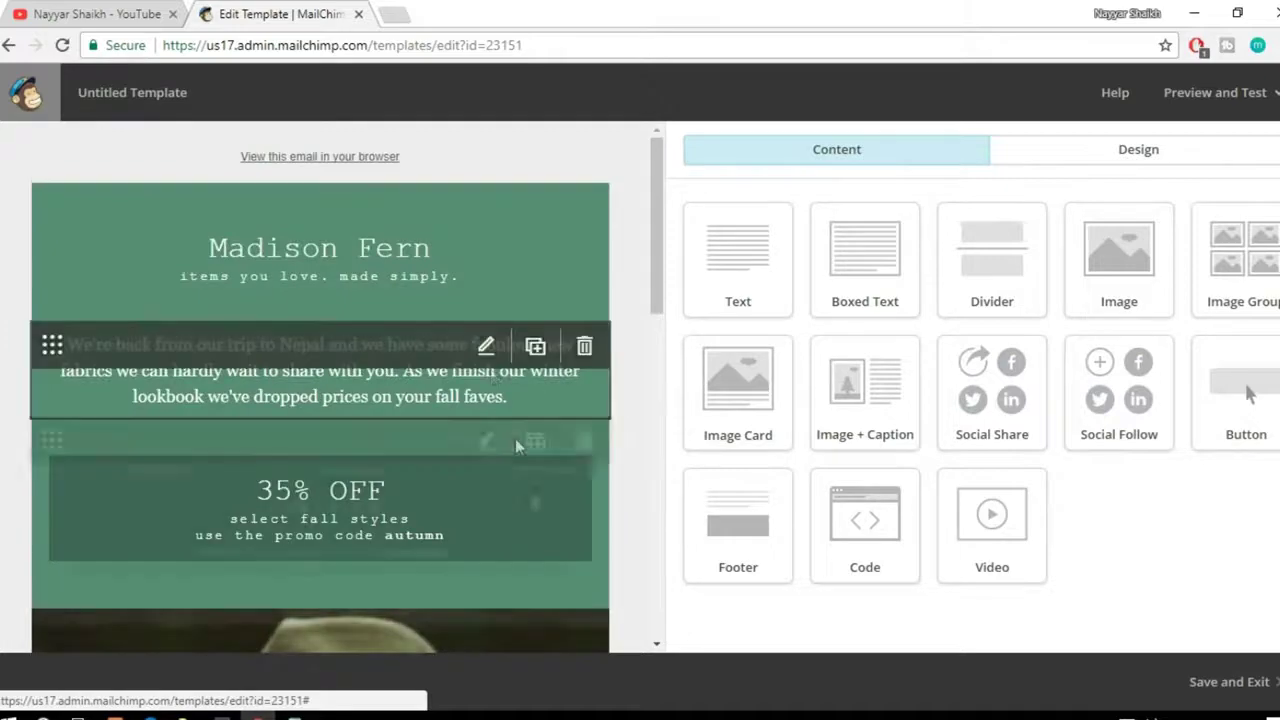
drag(657, 257, 706, 381)
click(484, 243)
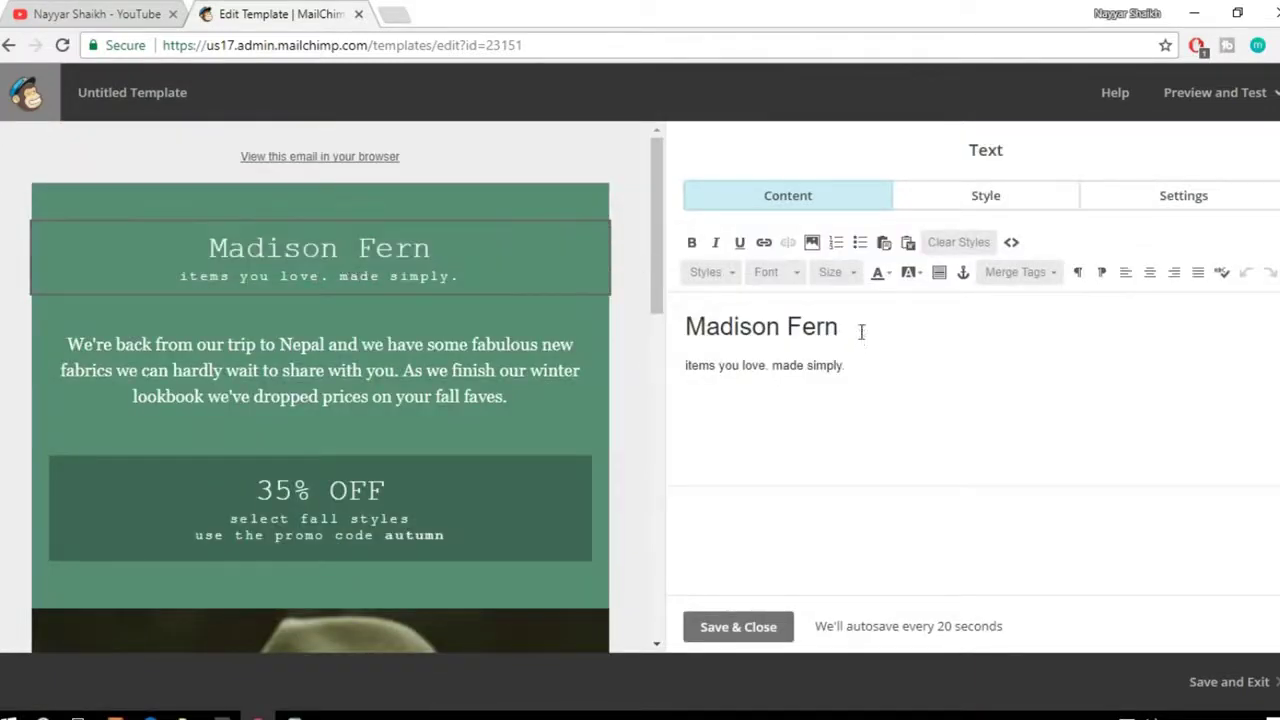
drag(860, 331, 686, 328)
text(Nayy)
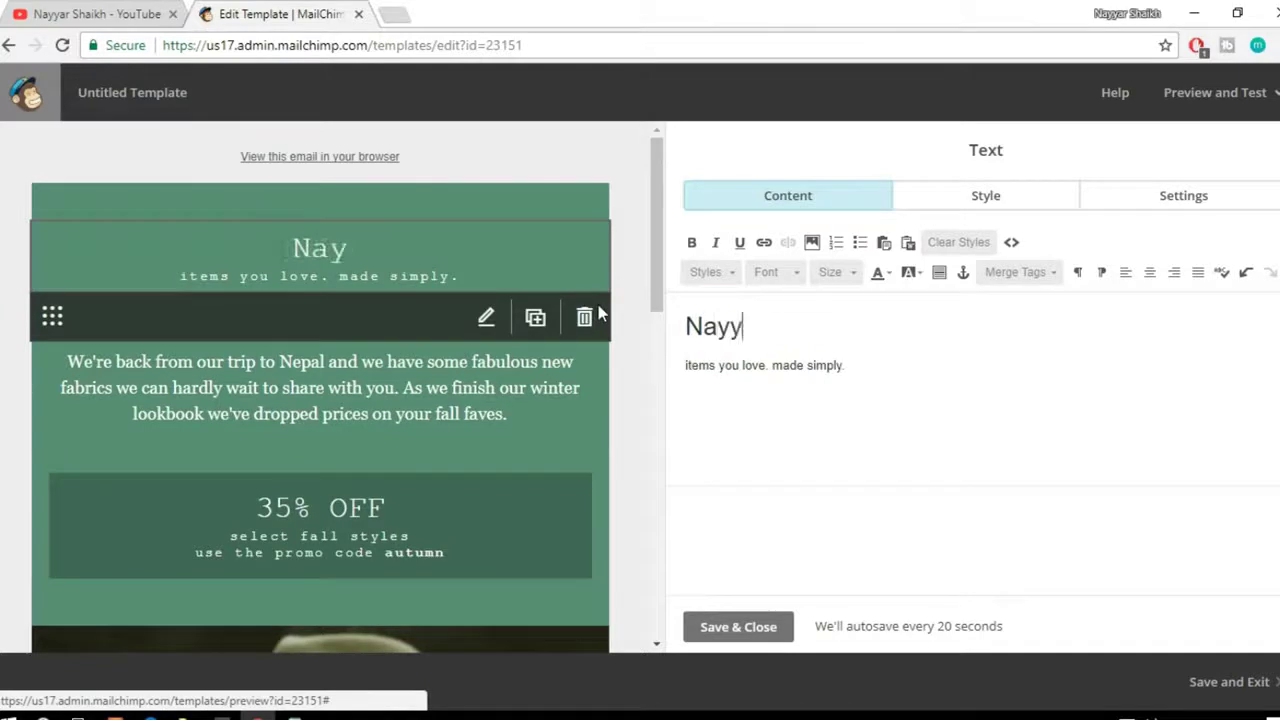
text(ar Shaikh)
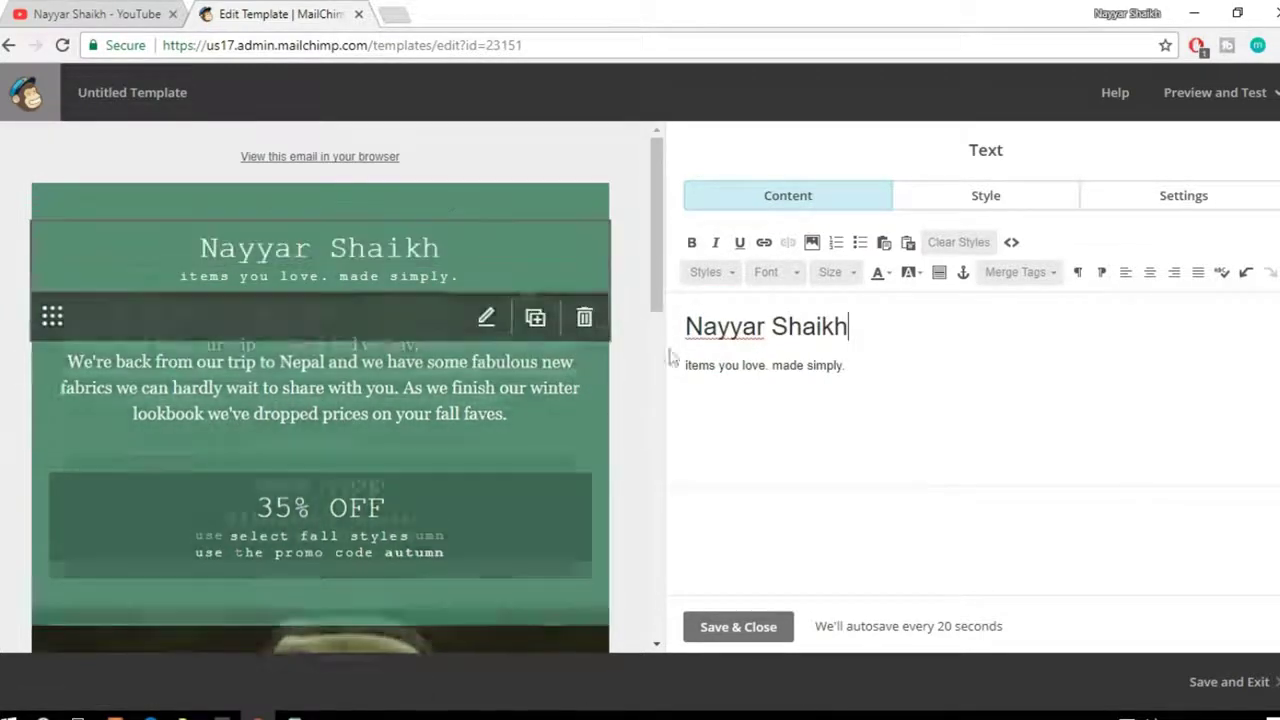
drag(859, 368, 685, 363)
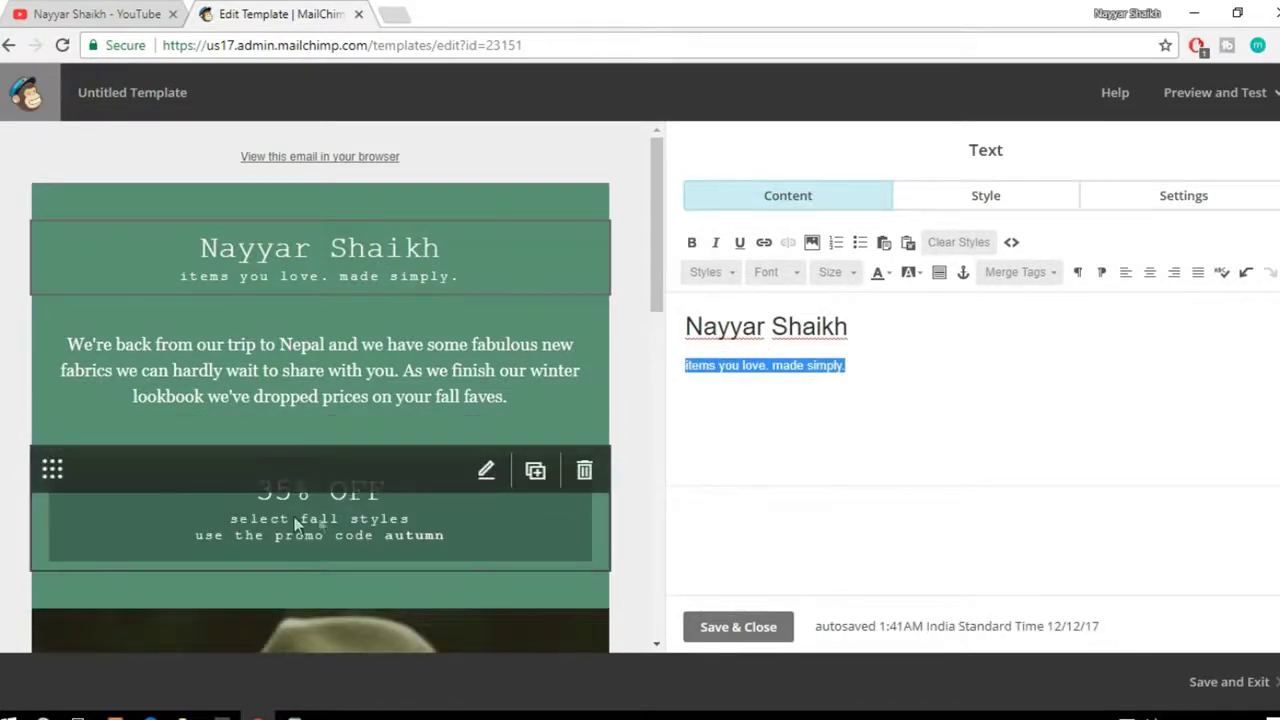
scroll(613, 458, down, 5)
scroll(613, 458, down, 2)
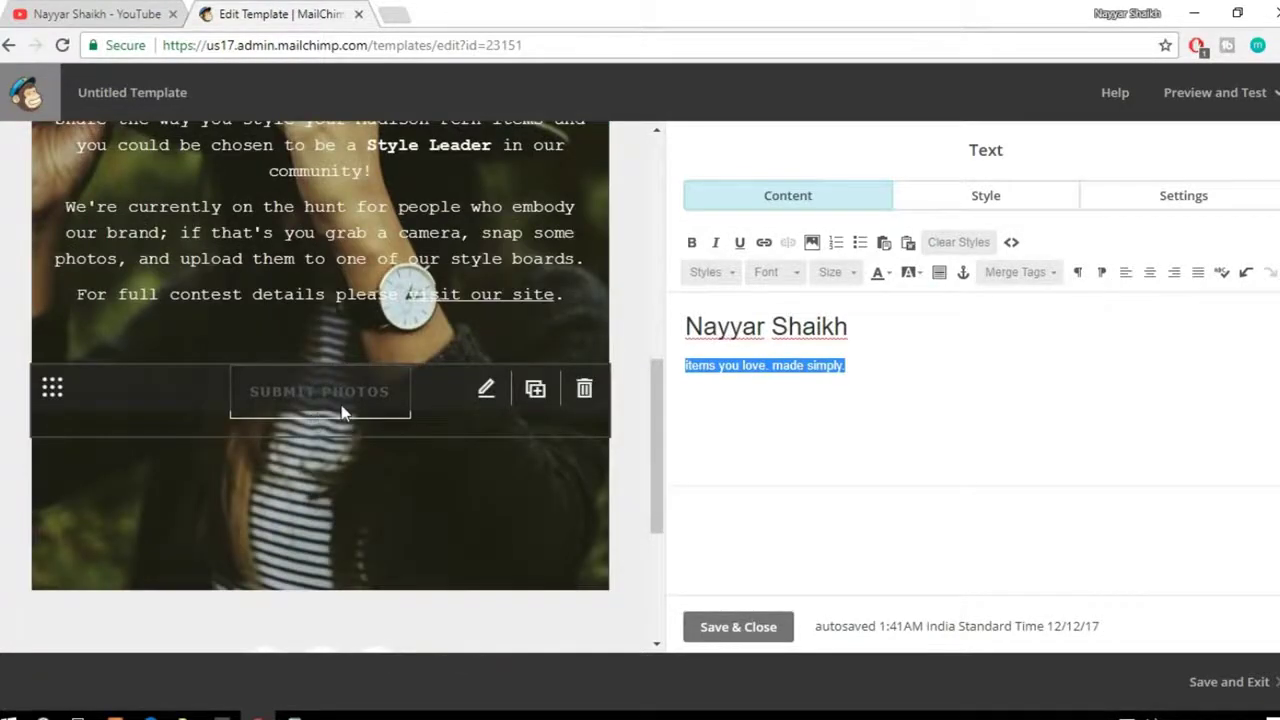
click(341, 411)
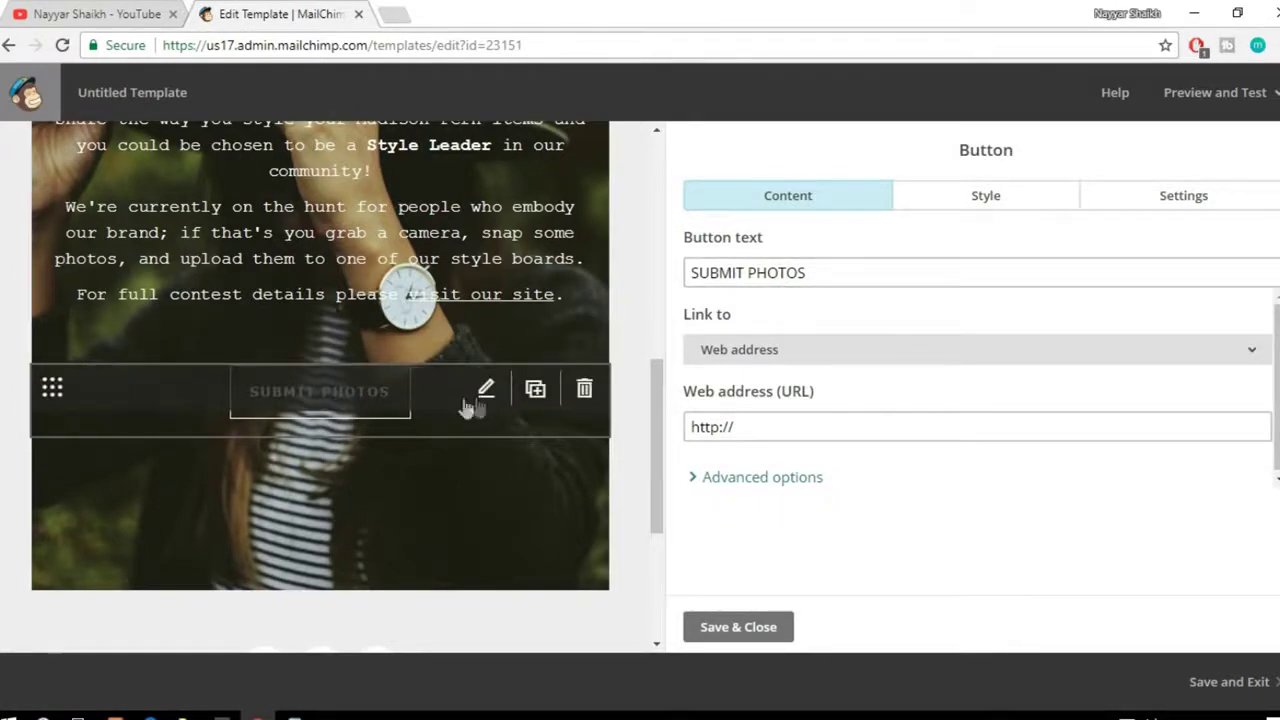
click(860, 272)
key(ctrl+shift+Left)
key(ctrl+shift+Left)
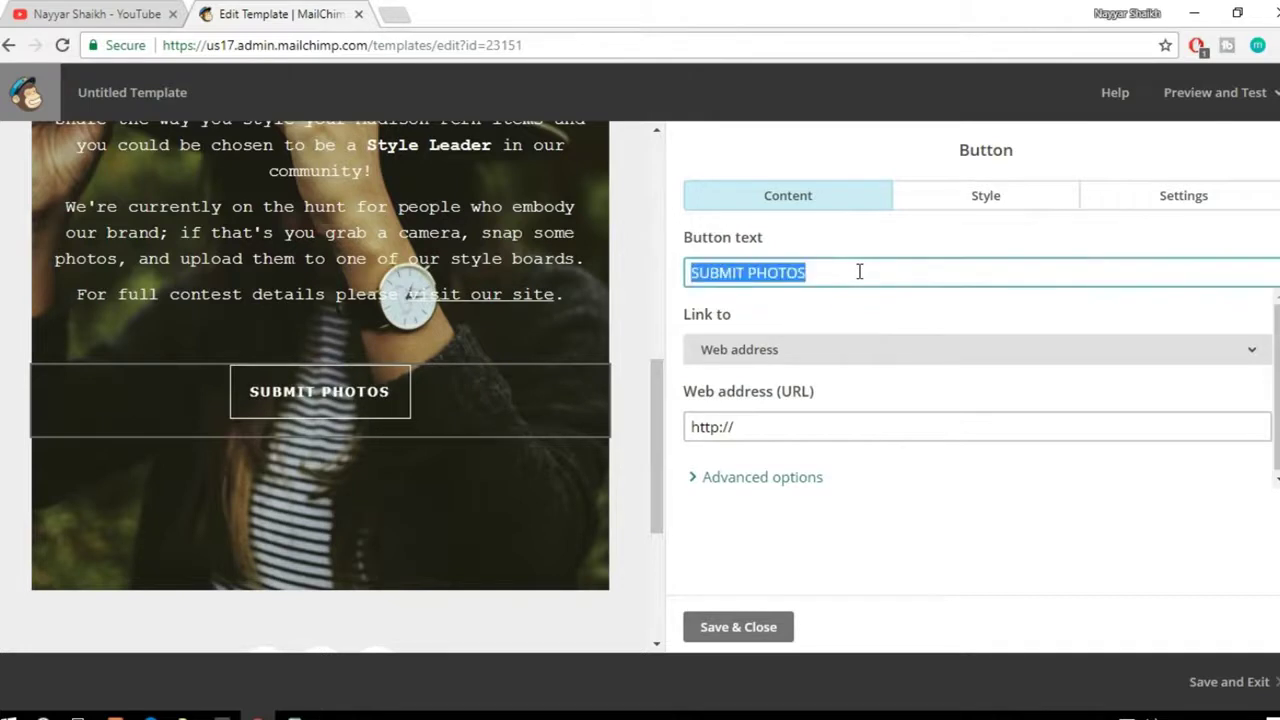
text(CLICK HERE)
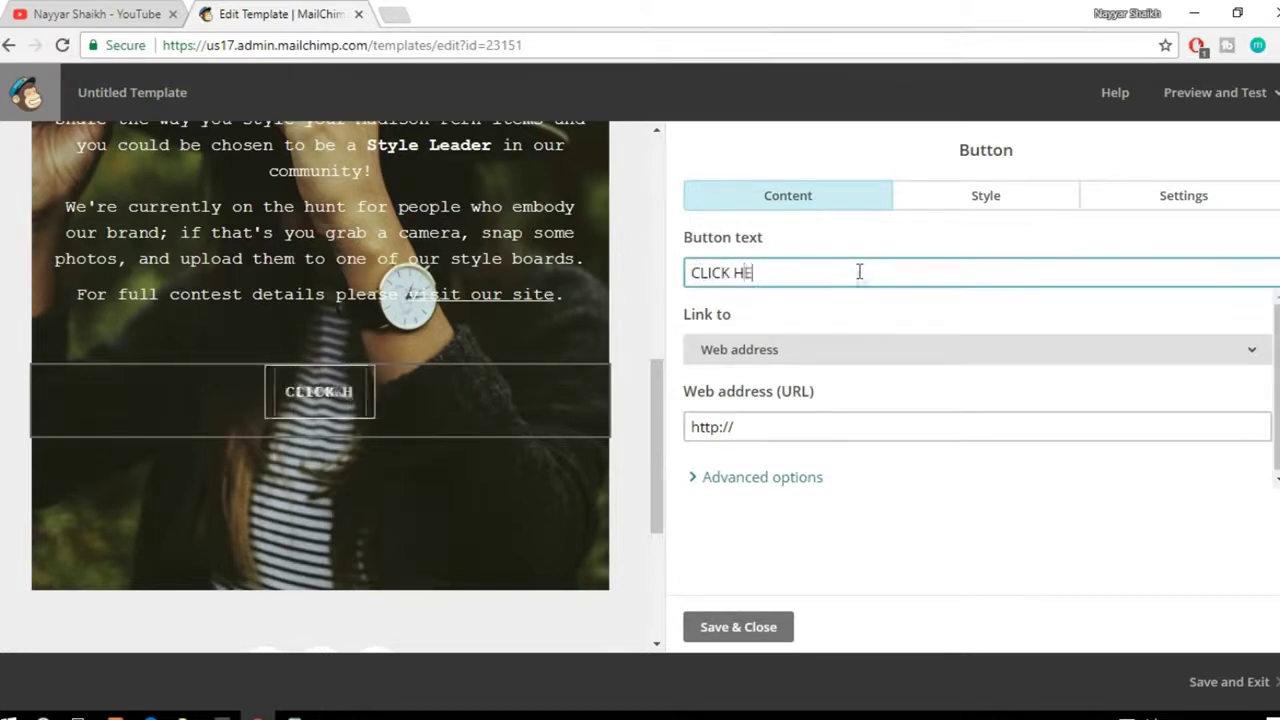
click(763, 432)
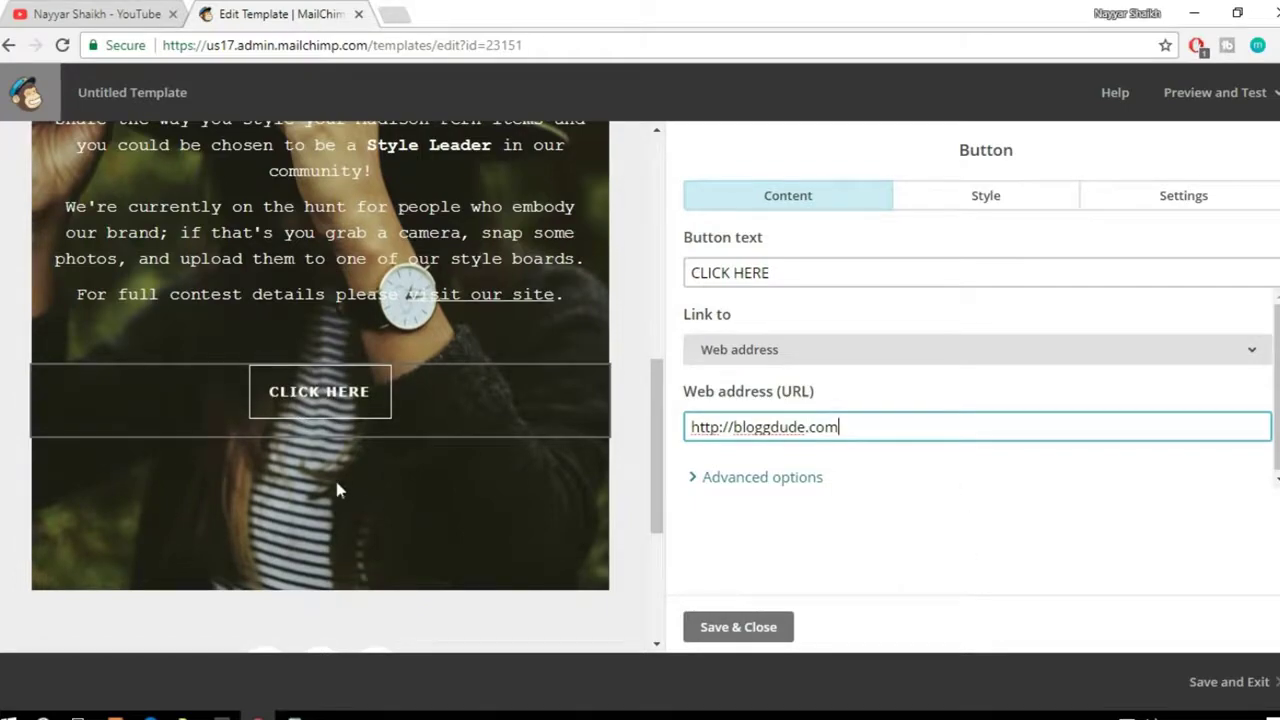
scroll(342, 492, up, 8)
scroll(342, 492, down, 12)
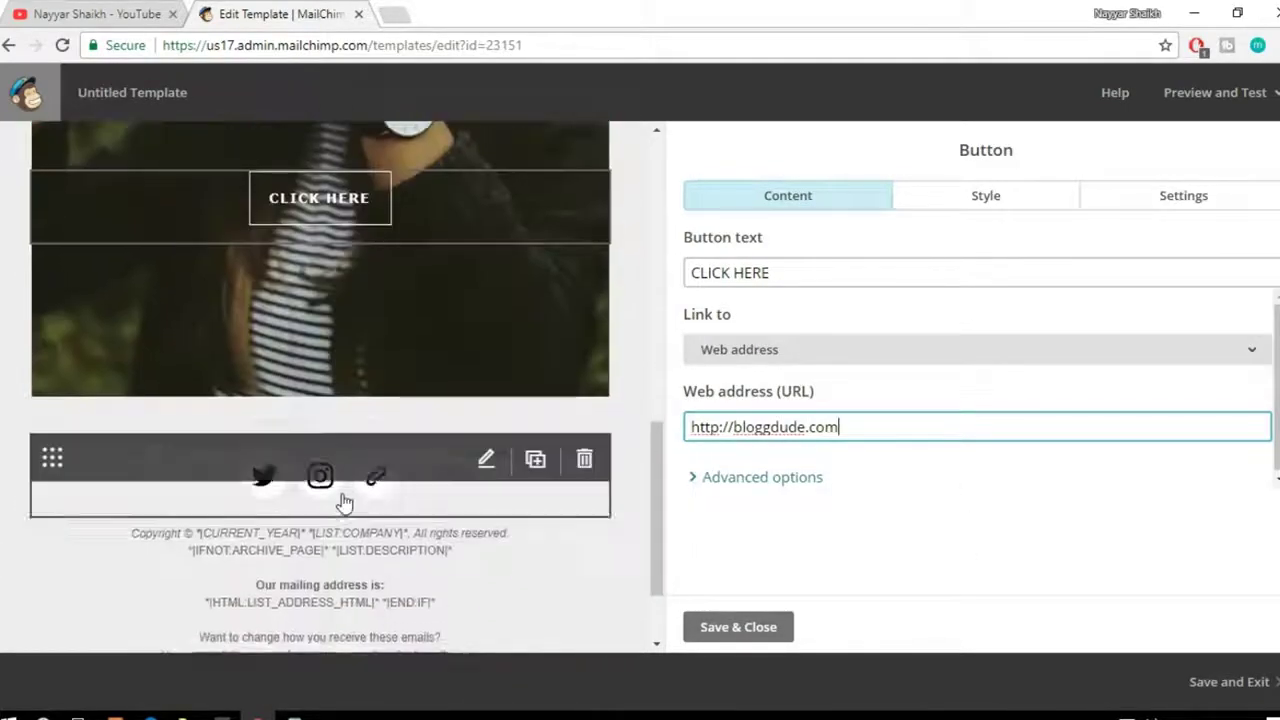
scroll(343, 495, down, 2)
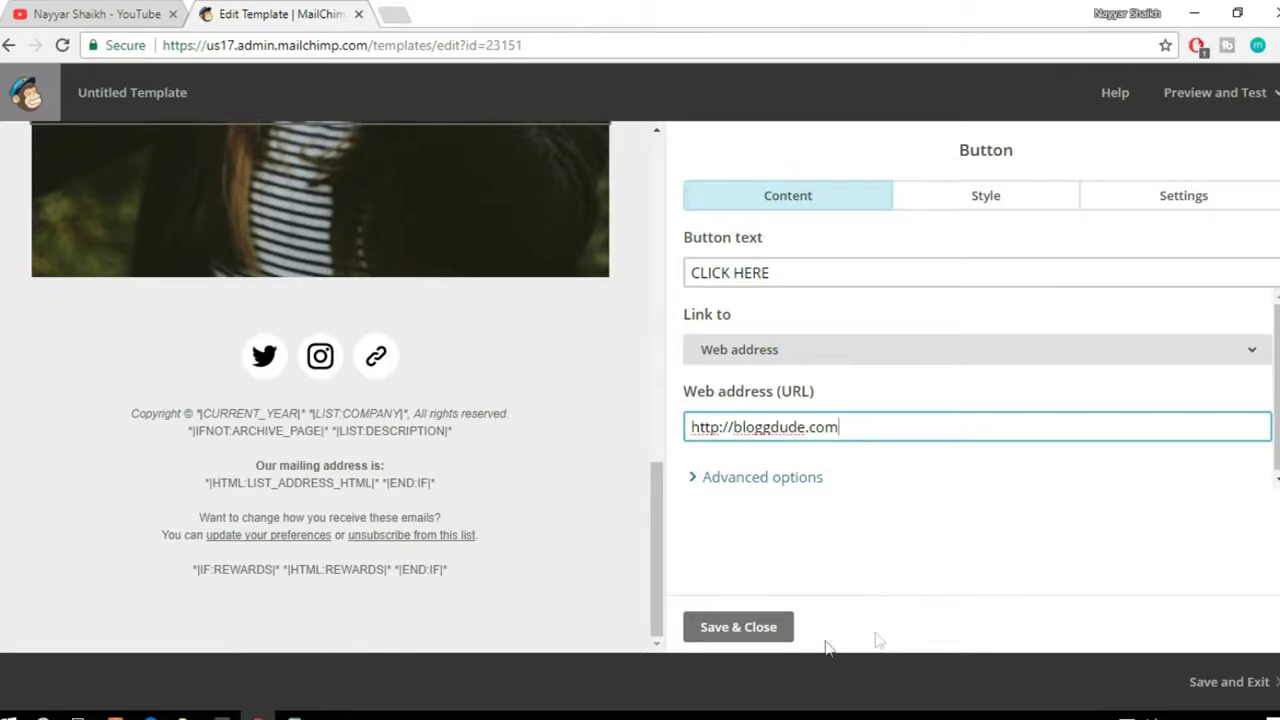
scroll(531, 583, up, 14)
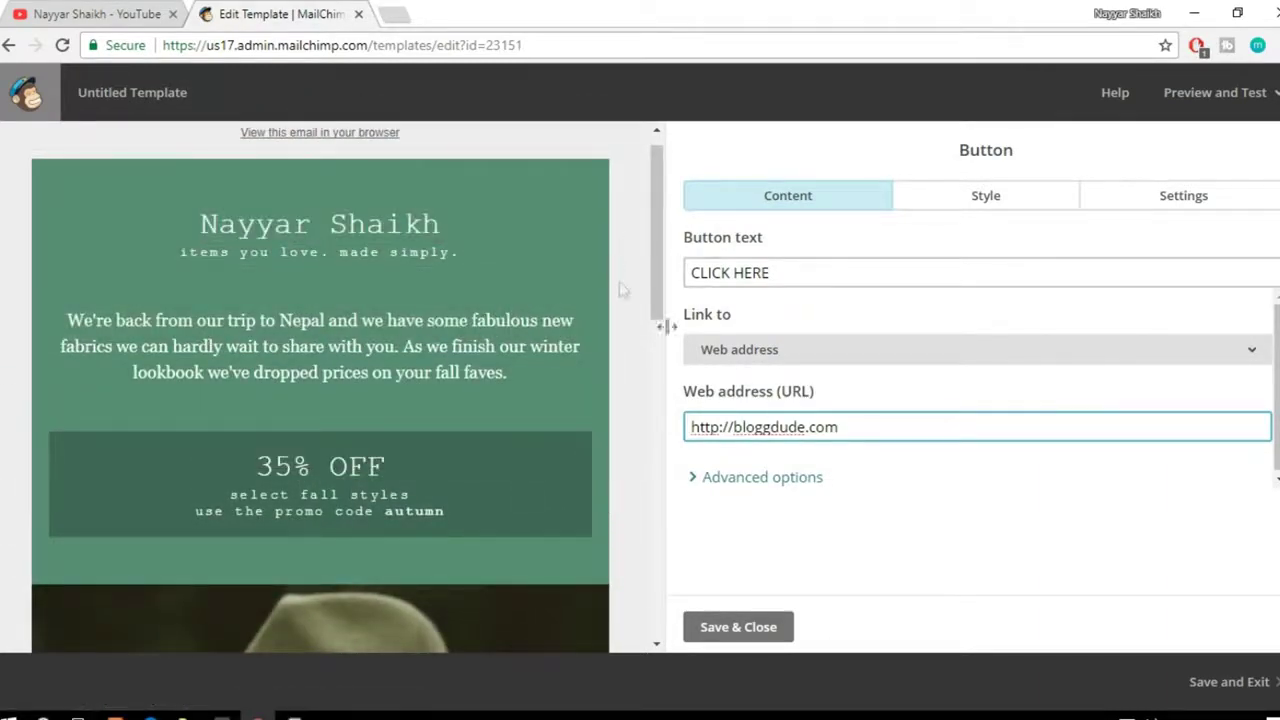
Step: Apply the button changes and save the template as Template1
click(752, 630)
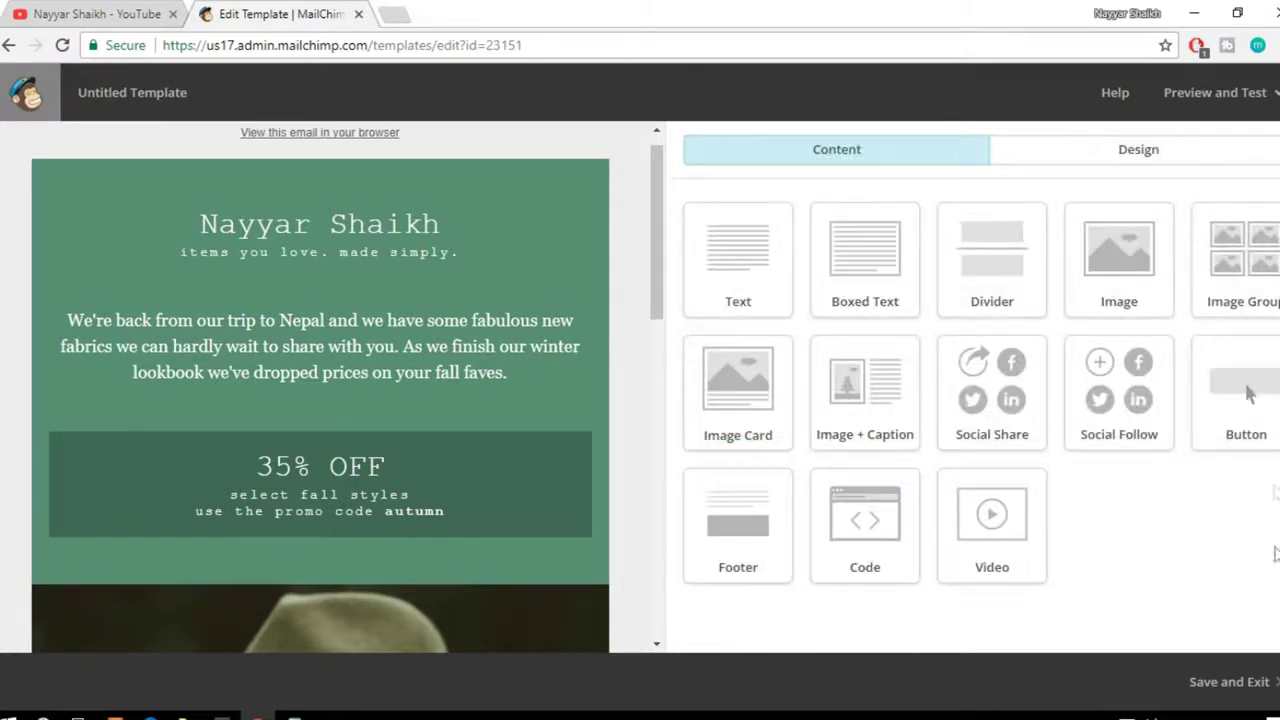
click(1233, 707)
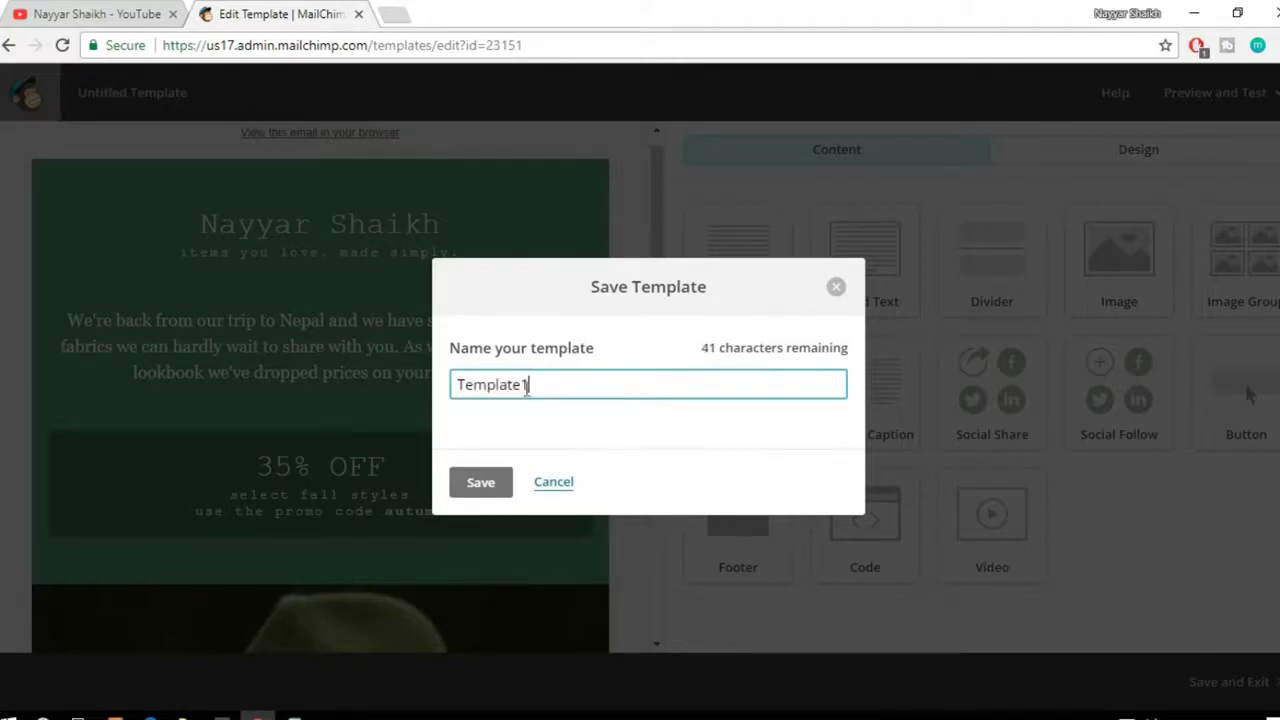
click(478, 483)
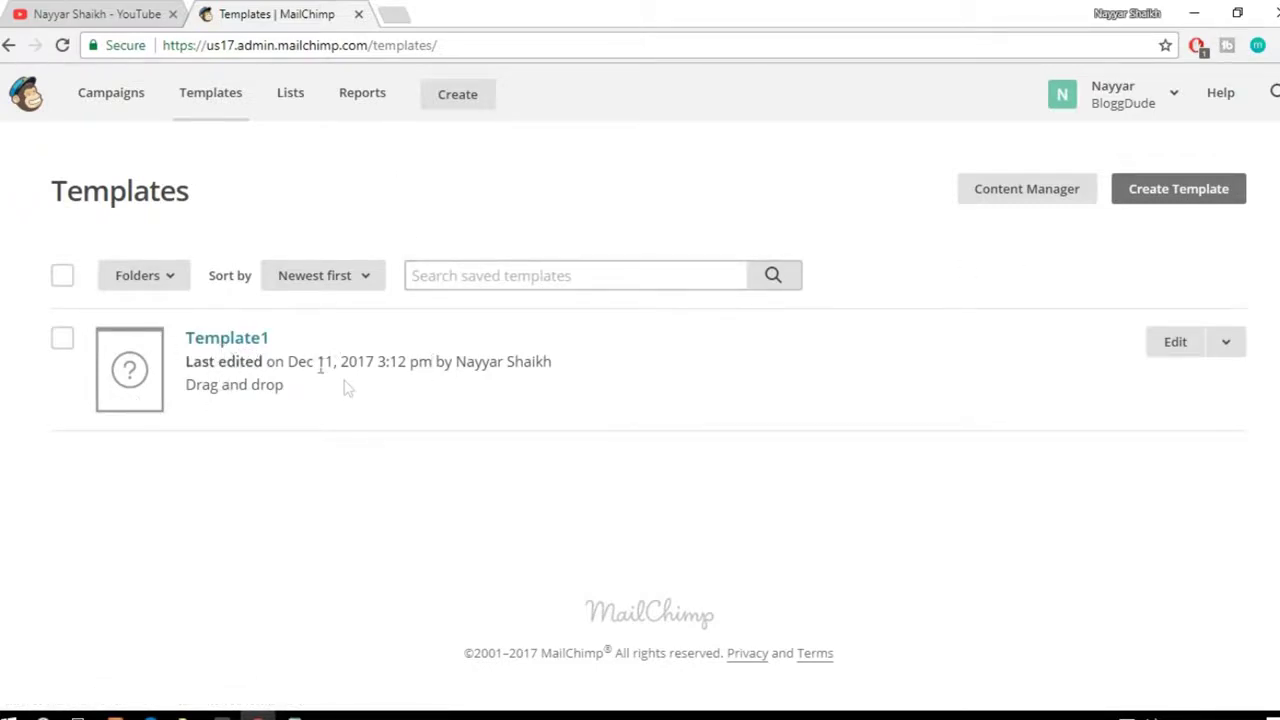
Step: Start a new template and browse layouts like Sell Products and 1:2 Column
click(1183, 197)
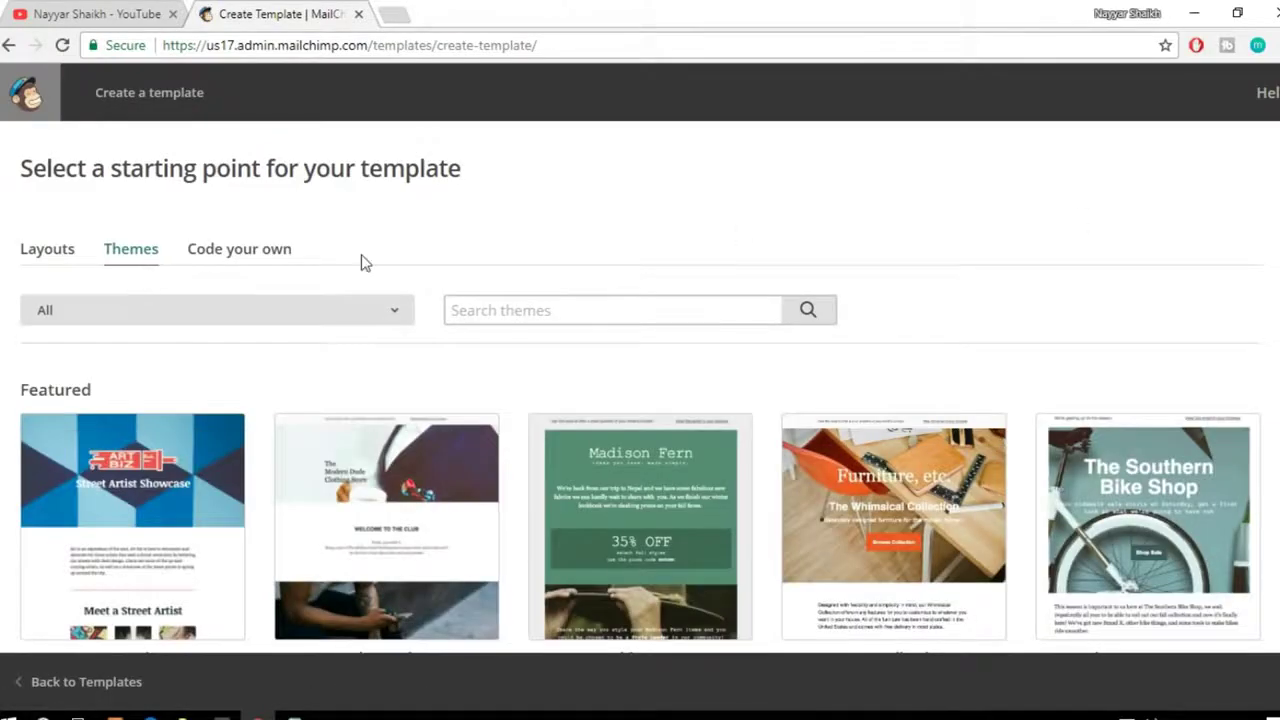
scroll(335, 262, down, 1)
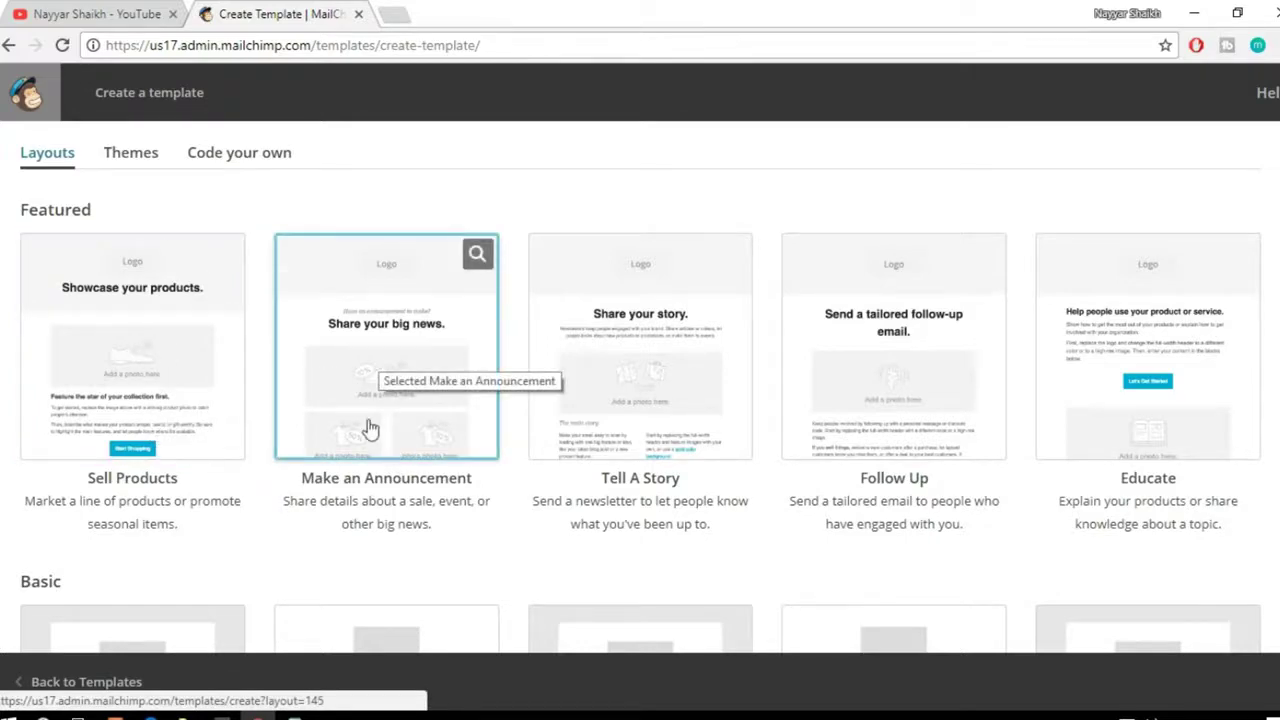
scroll(1089, 443, down, 3)
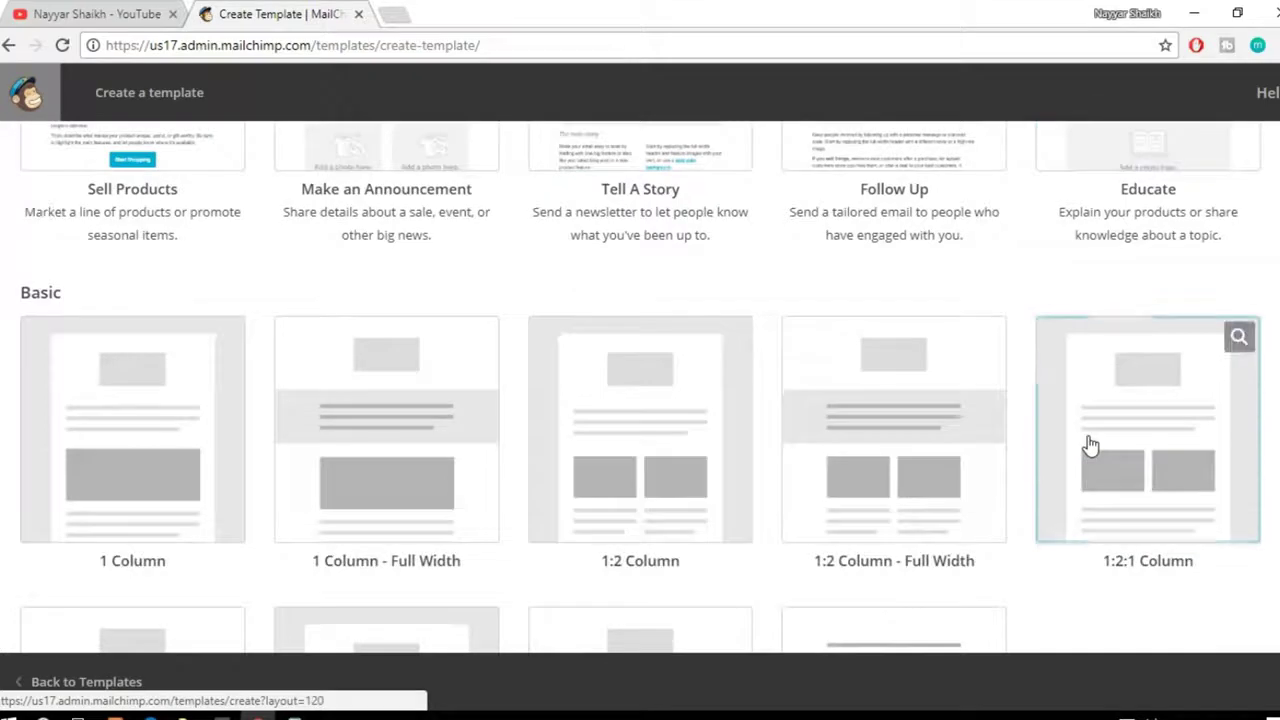
scroll(1089, 443, down, 1)
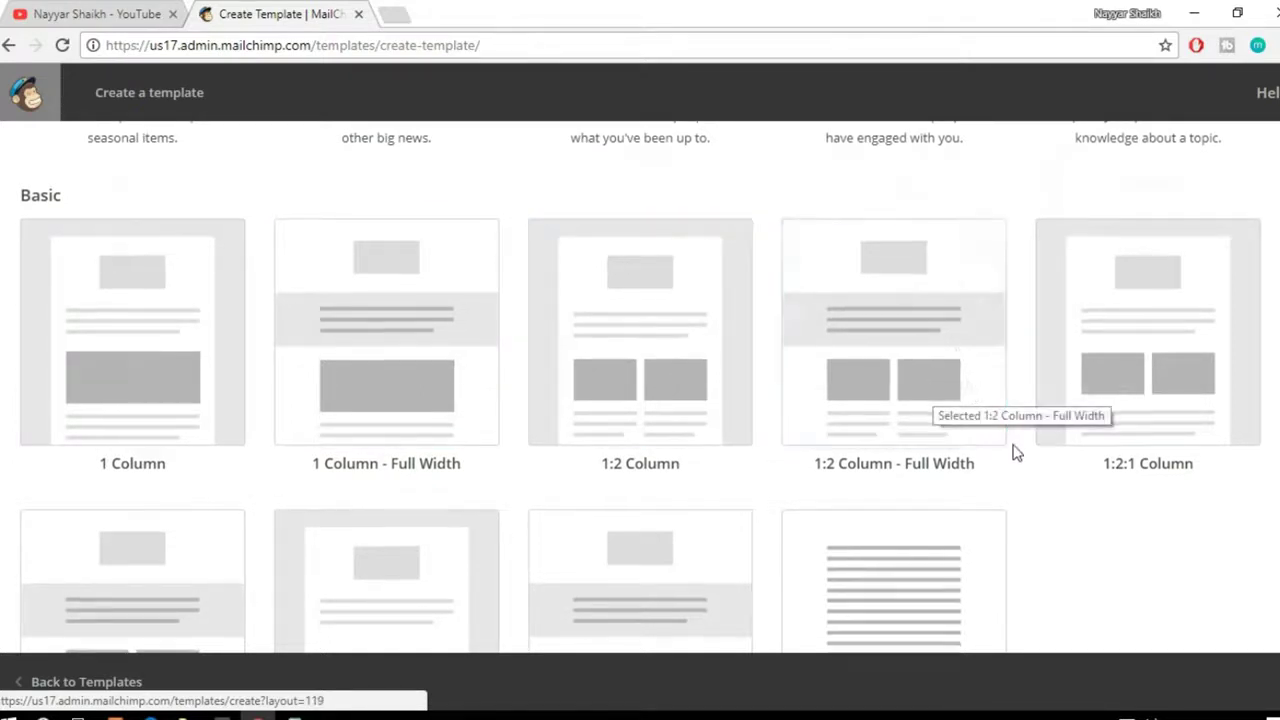
scroll(1013, 452, down, 3)
scroll(1013, 455, up, 5)
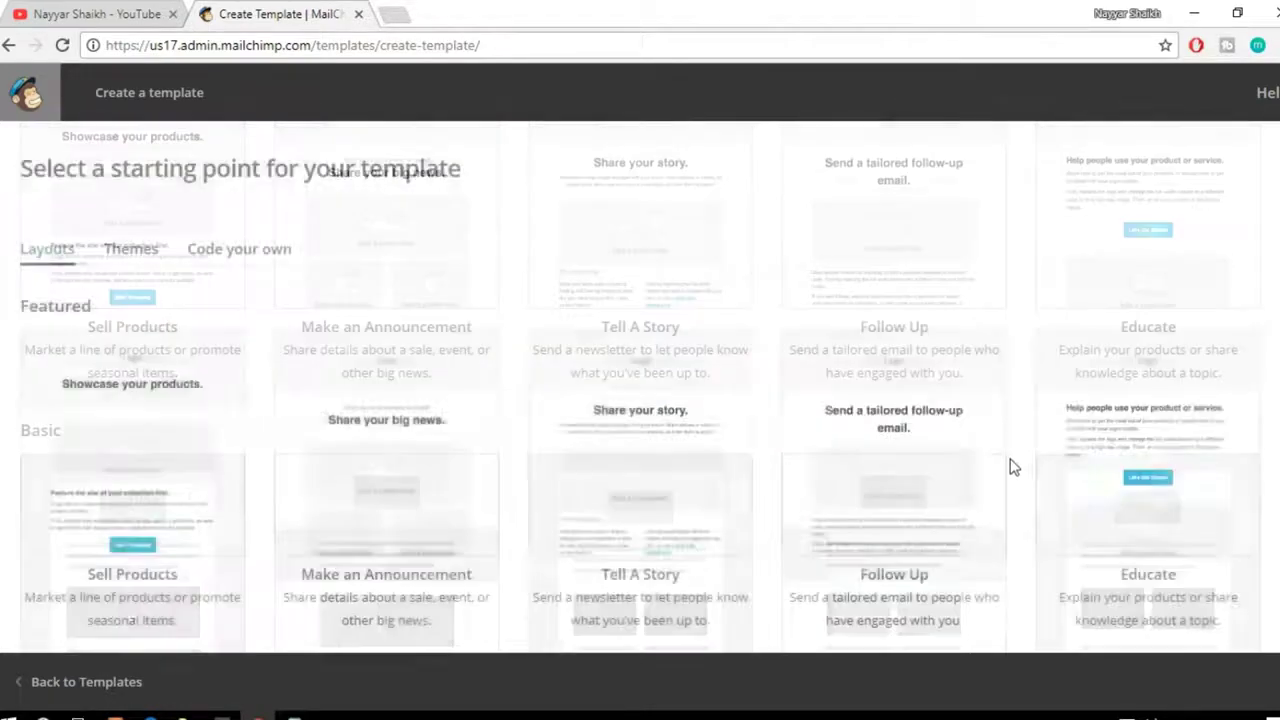
scroll(1010, 465, down, 1)
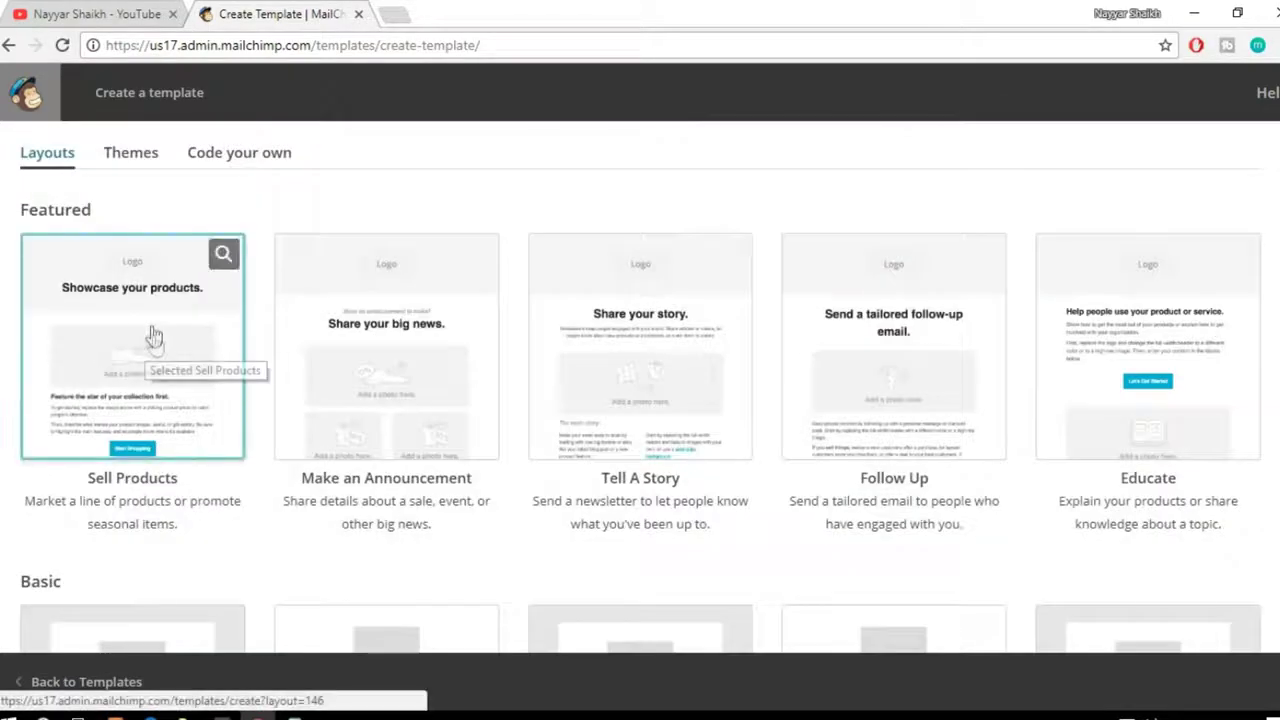
Step: Start from the Sell Products layout and open the Content Manager for the header background image
click(112, 290)
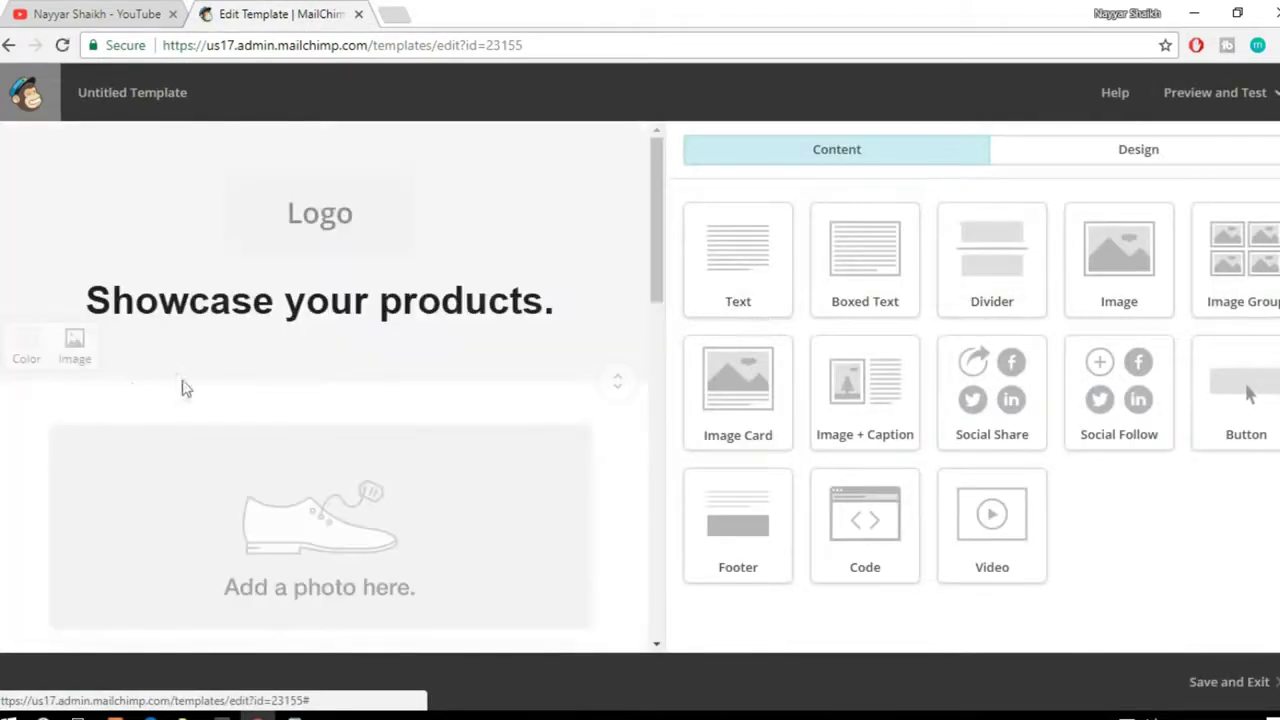
scroll(440, 350, down, 10)
scroll(461, 416, up, 10)
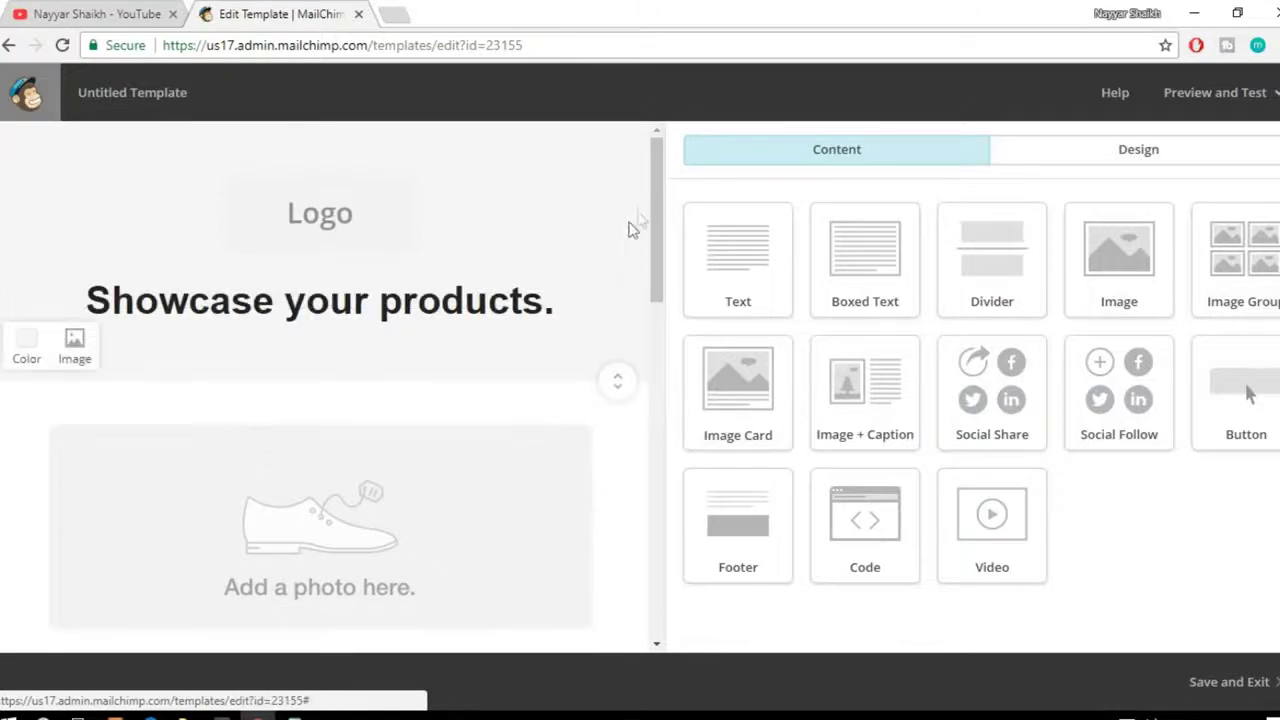
drag(651, 208, 668, 160)
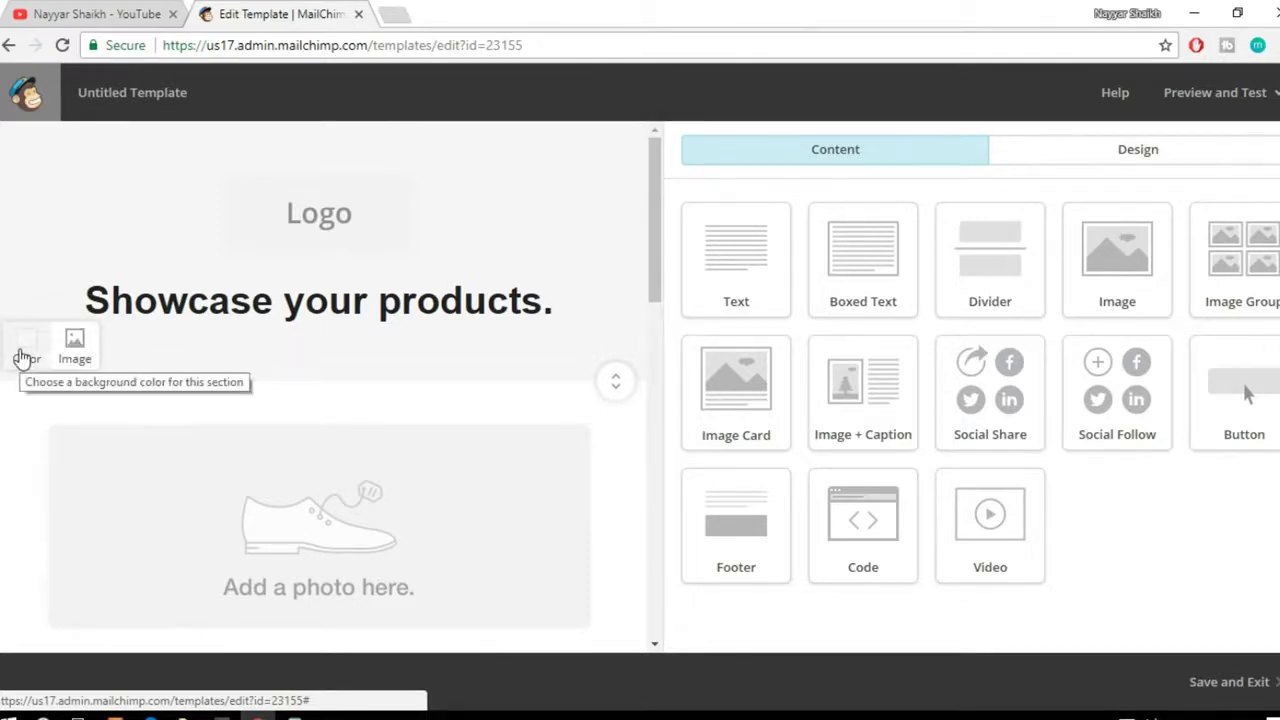
click(78, 345)
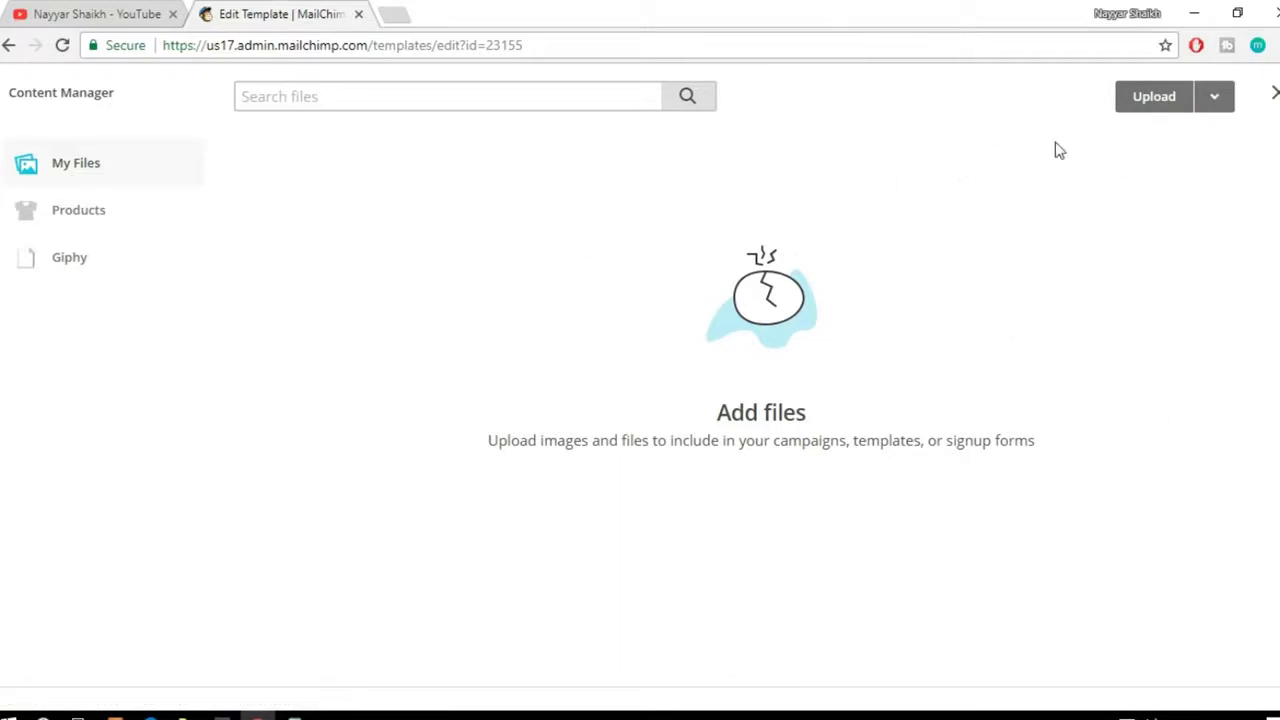
Step: Upload elementor-page-builder from the MailChimp Tutorial folder as the header background image
click(1143, 104)
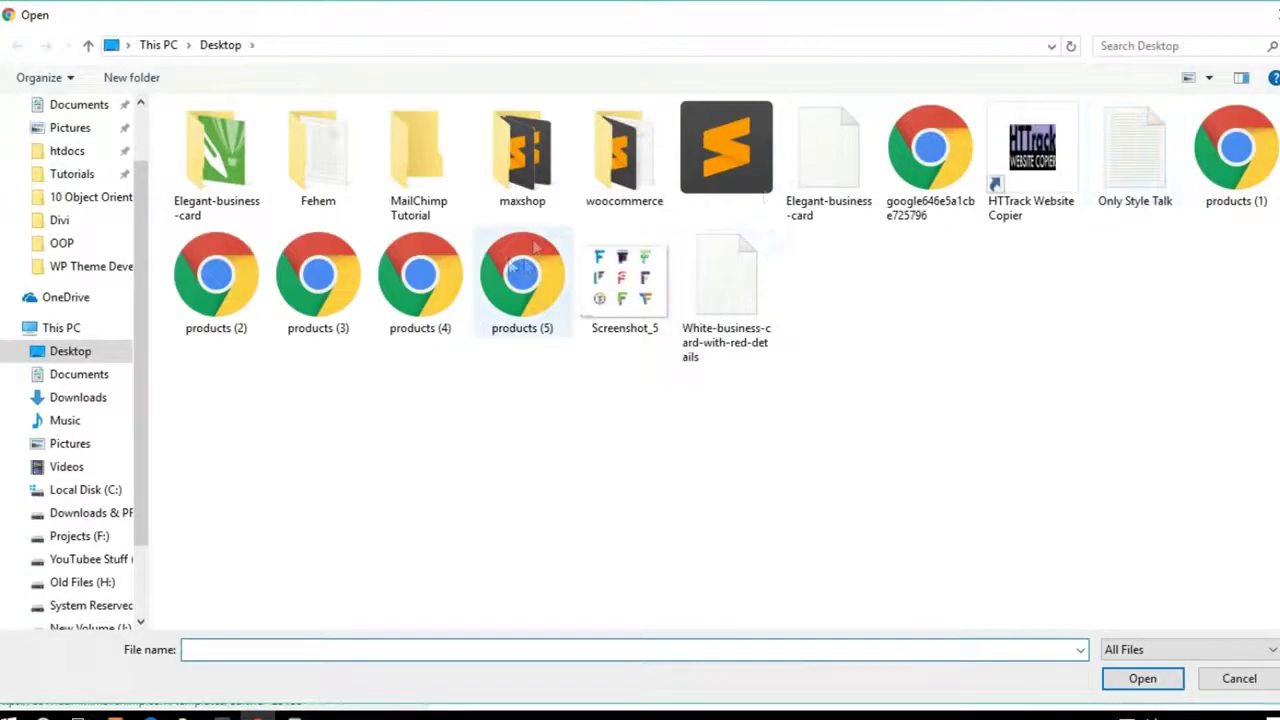
double_click(415, 160)
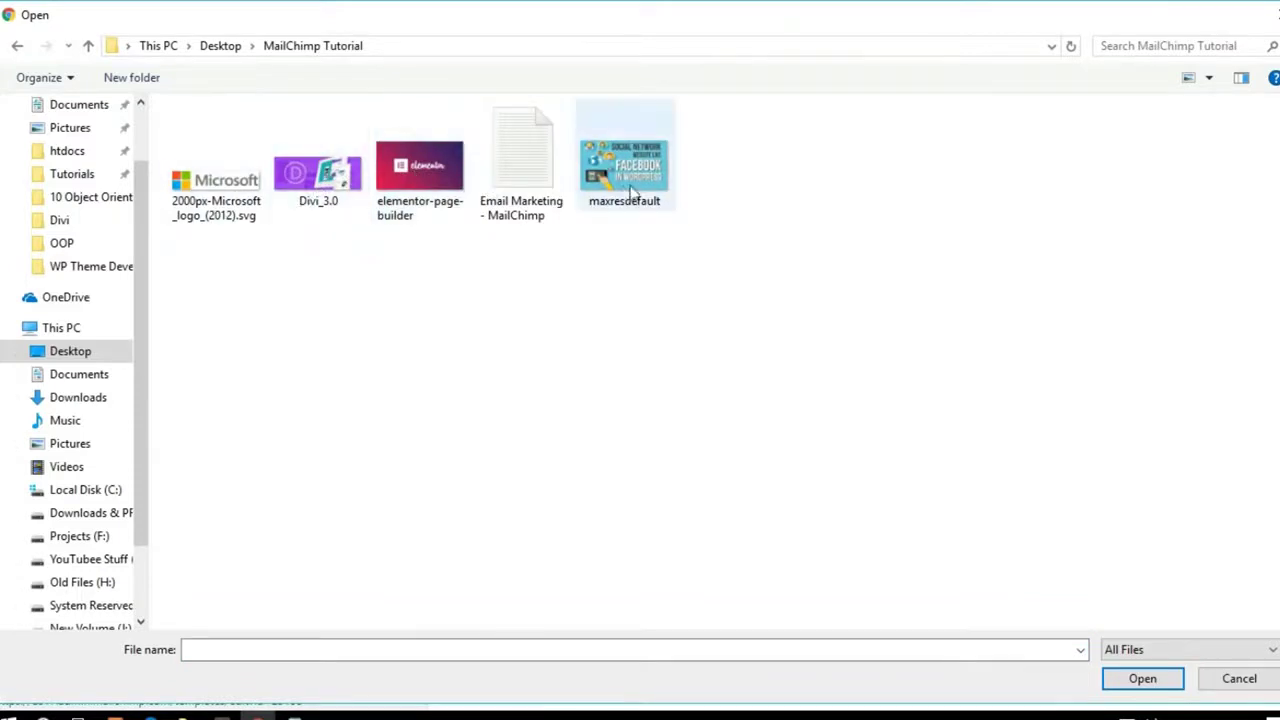
click(447, 193)
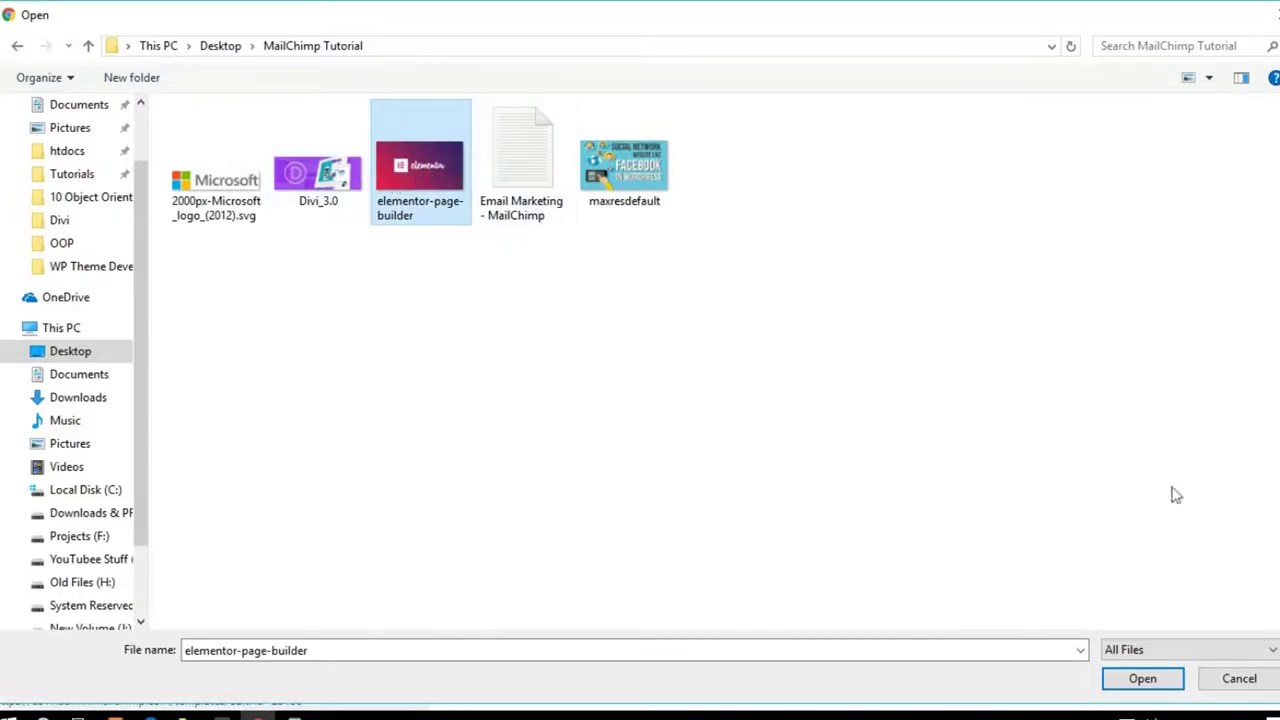
click(1141, 679)
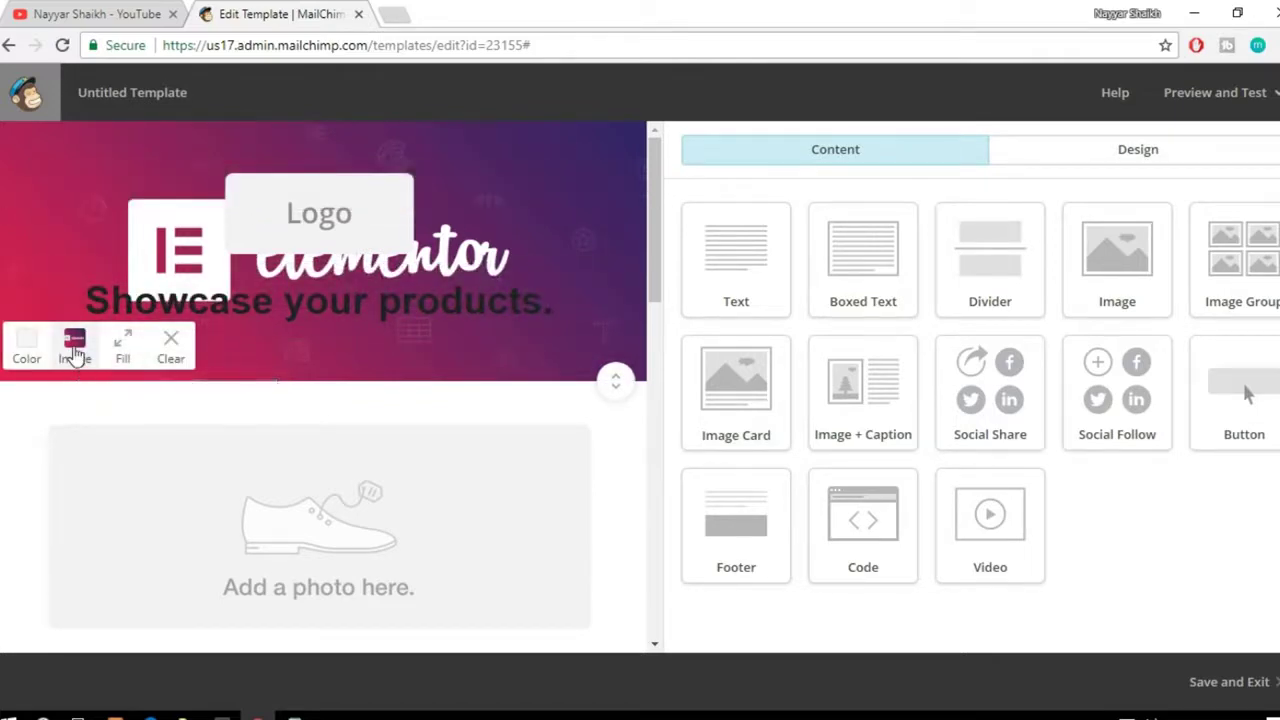
click(75, 358)
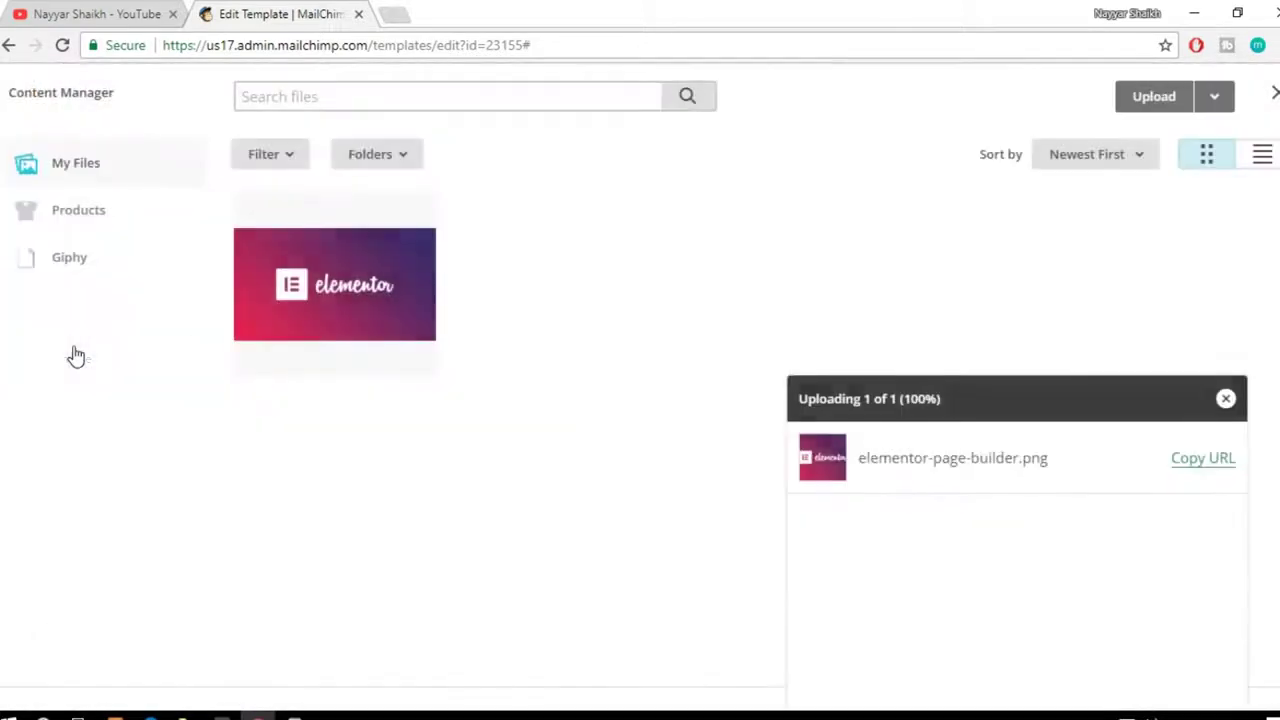
click(1225, 400)
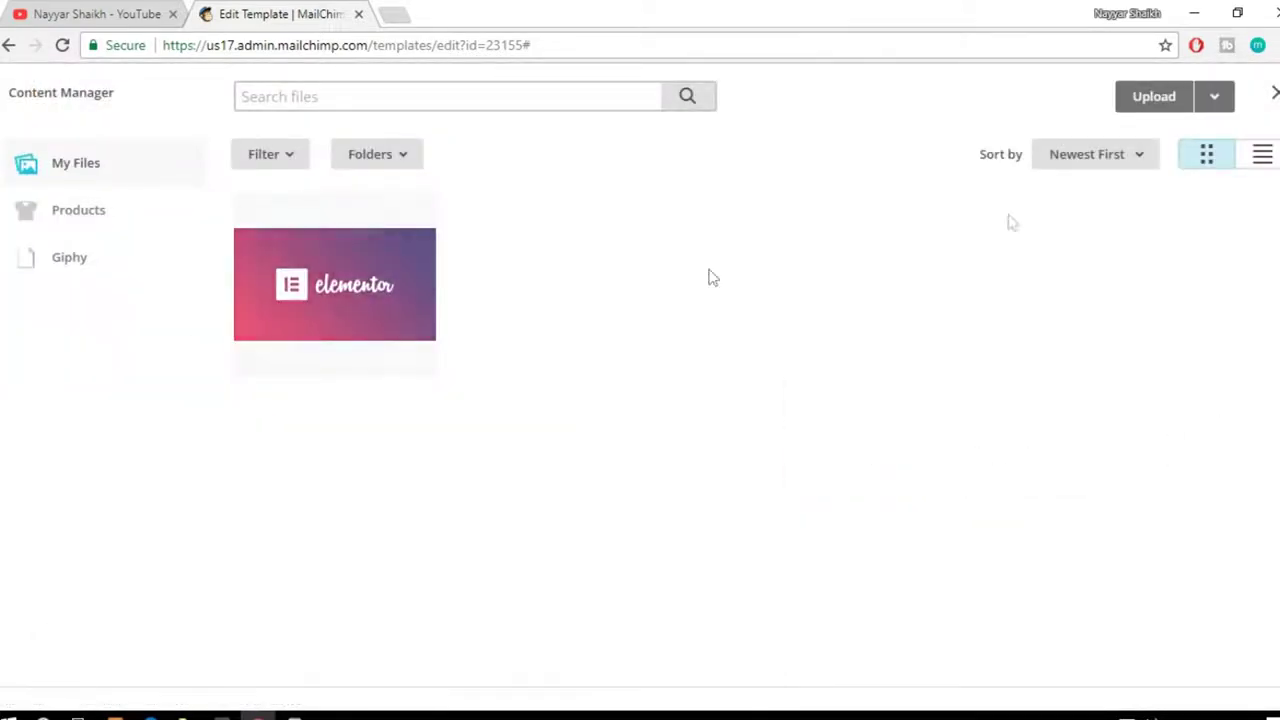
click(1275, 95)
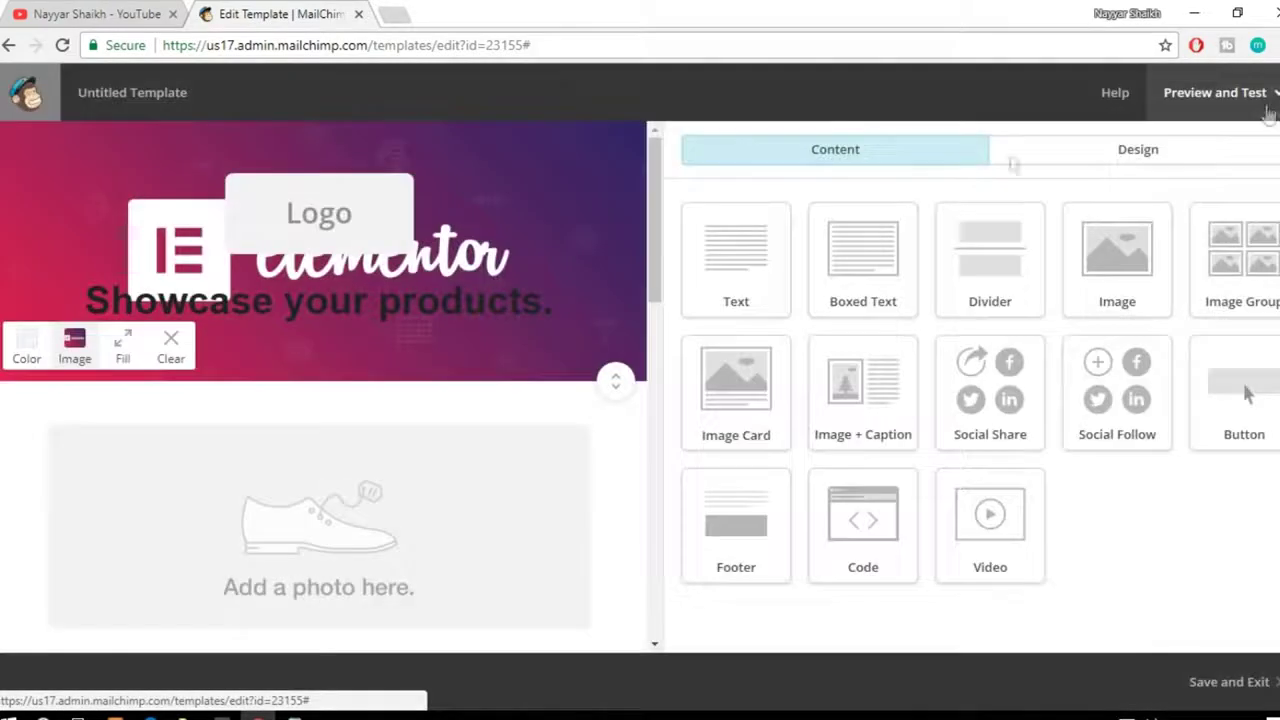
Step: Clear the header's background image and give it a solid pink background colour
click(172, 356)
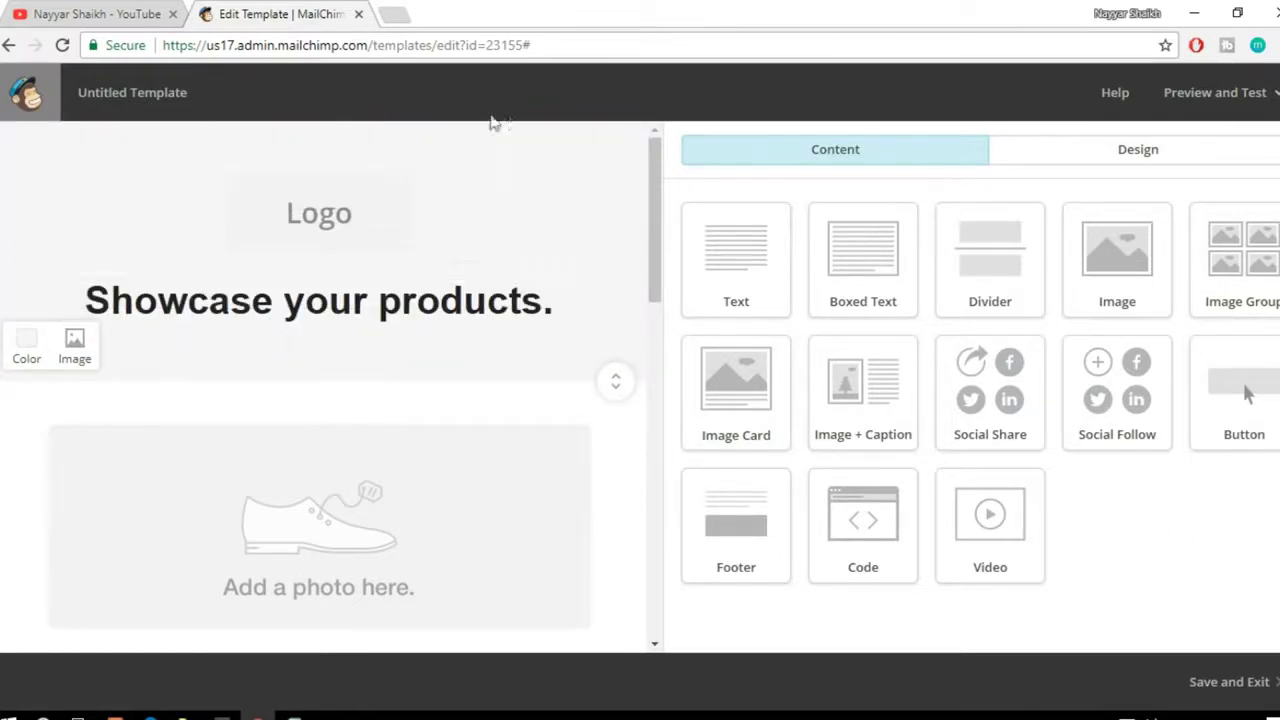
click(25, 360)
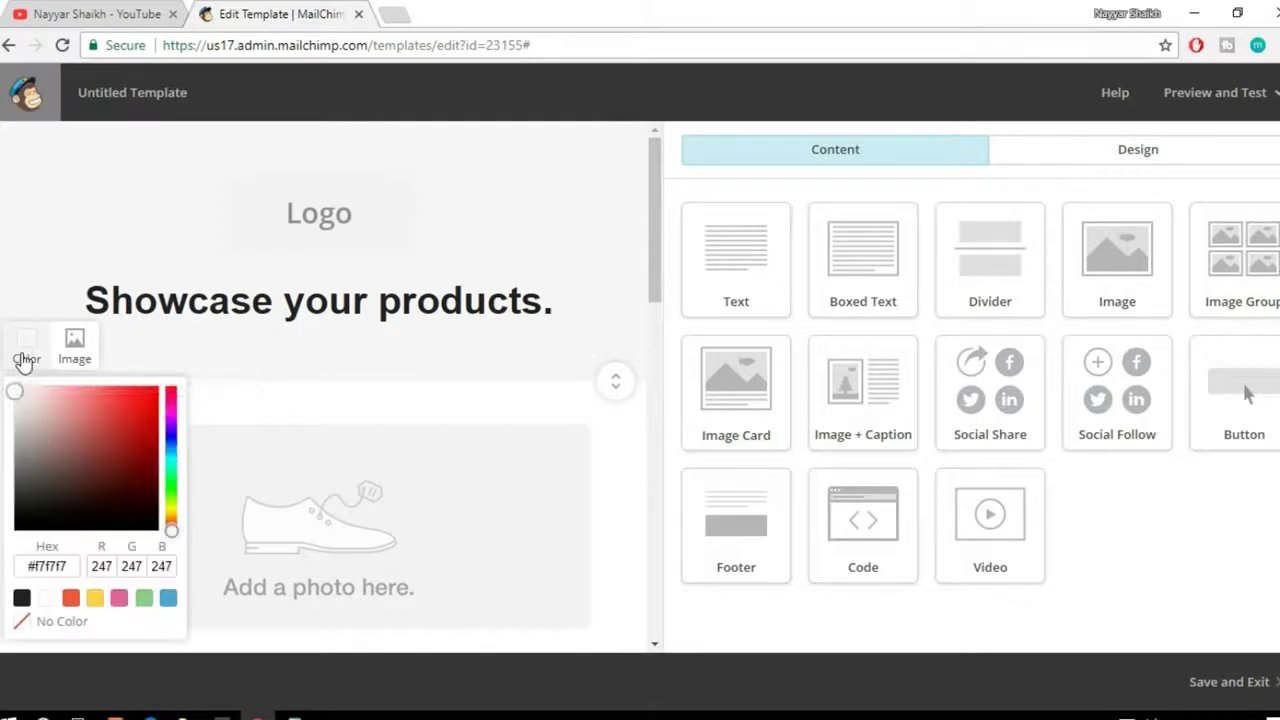
click(70, 597)
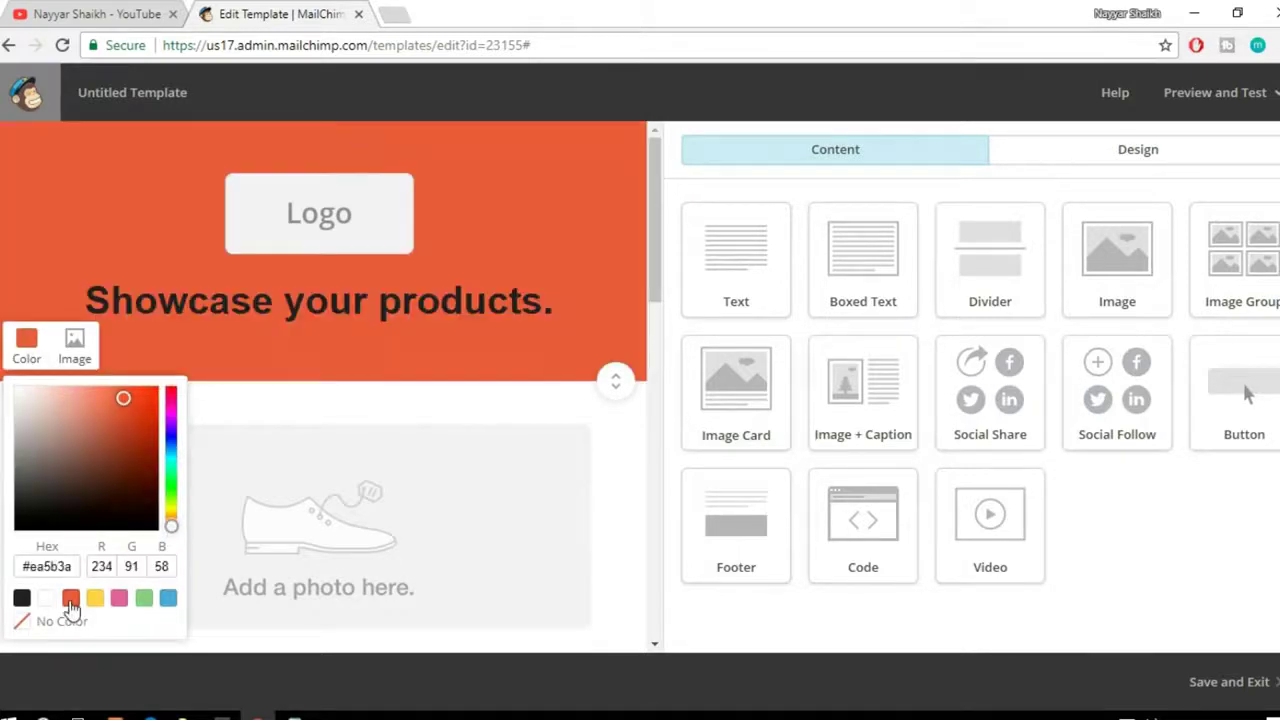
click(95, 597)
click(119, 597)
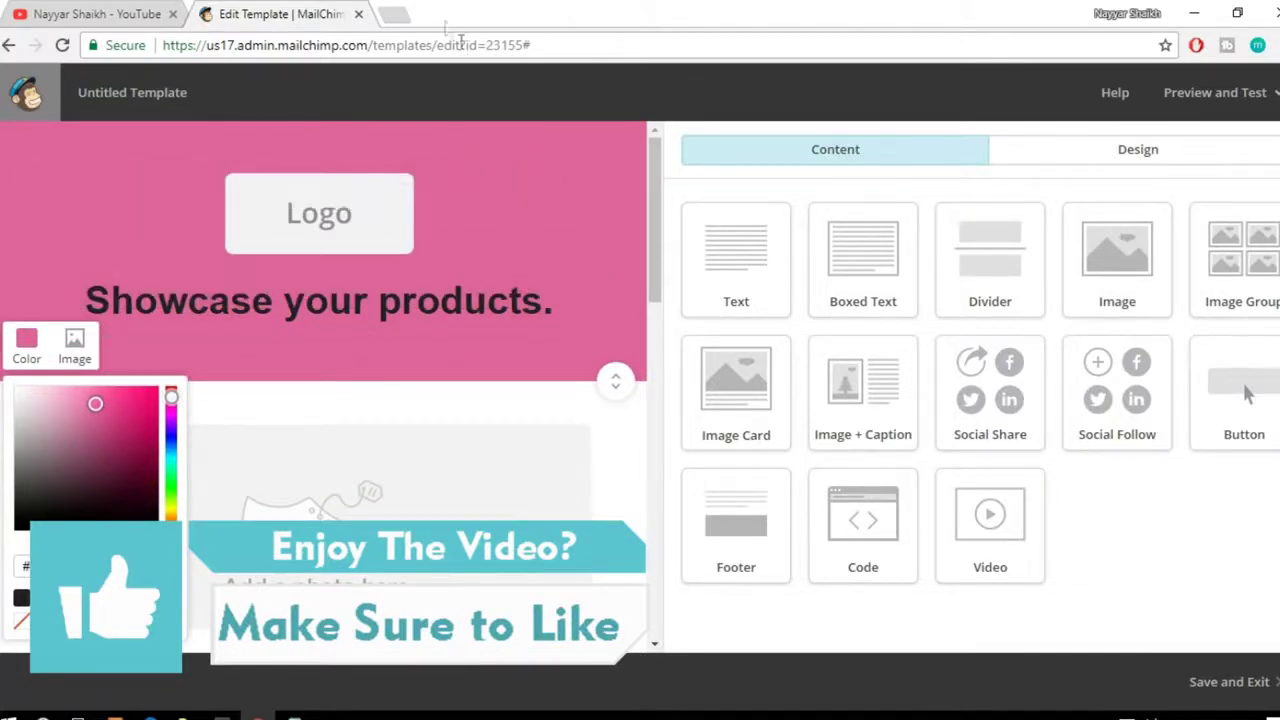
click(397, 12)
Step: Load bloggdude.com, scroll through its homepage posts, then return to the MailChimp editor
text(bloggdude.com)
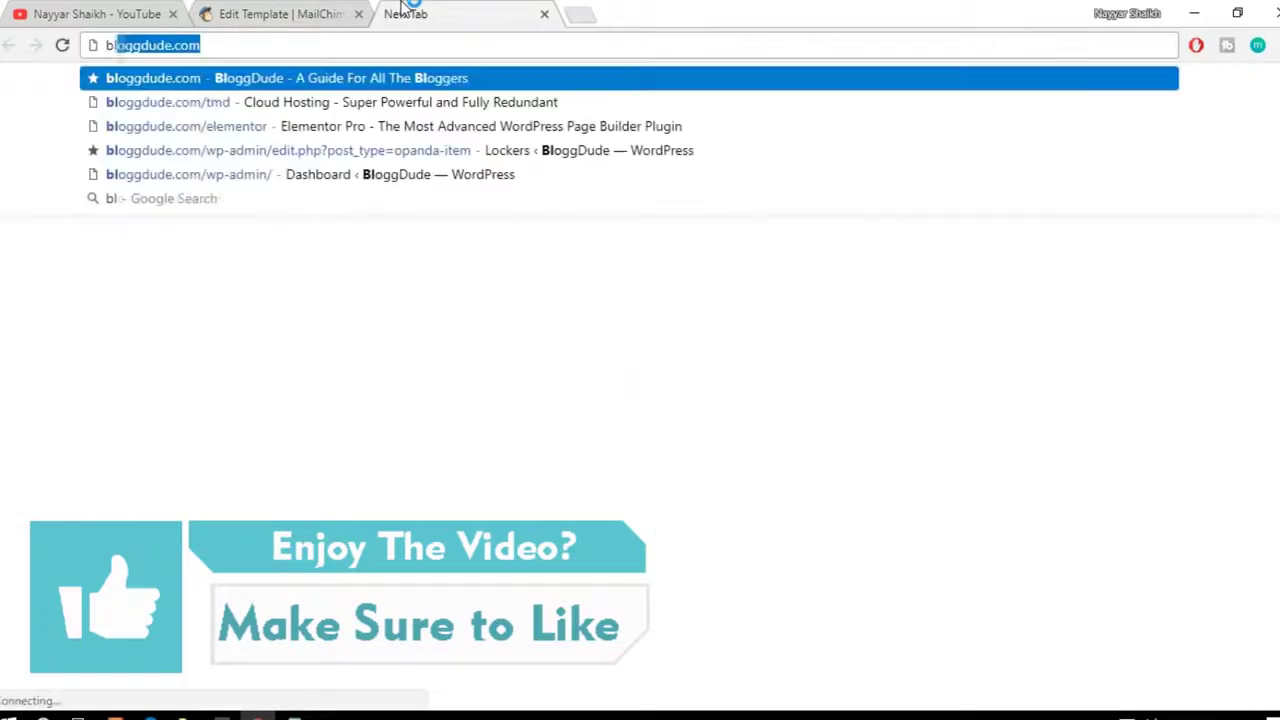
key(Return)
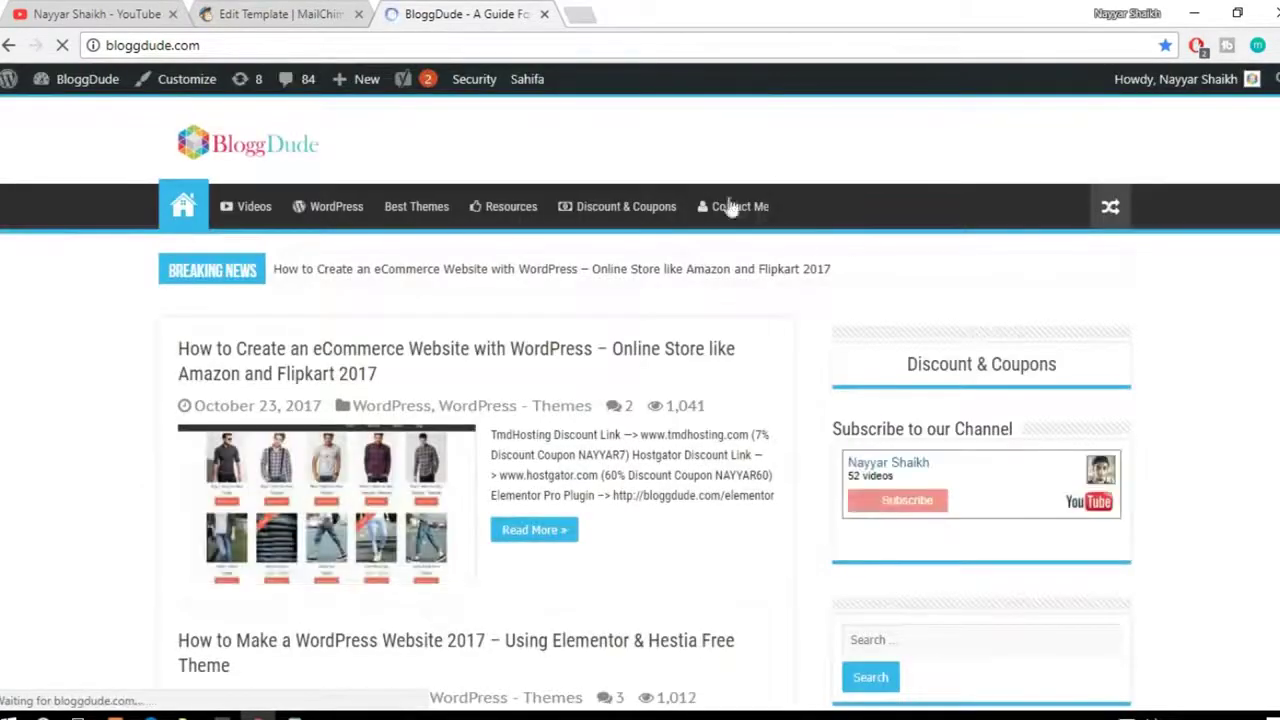
scroll(877, 334, down, 3)
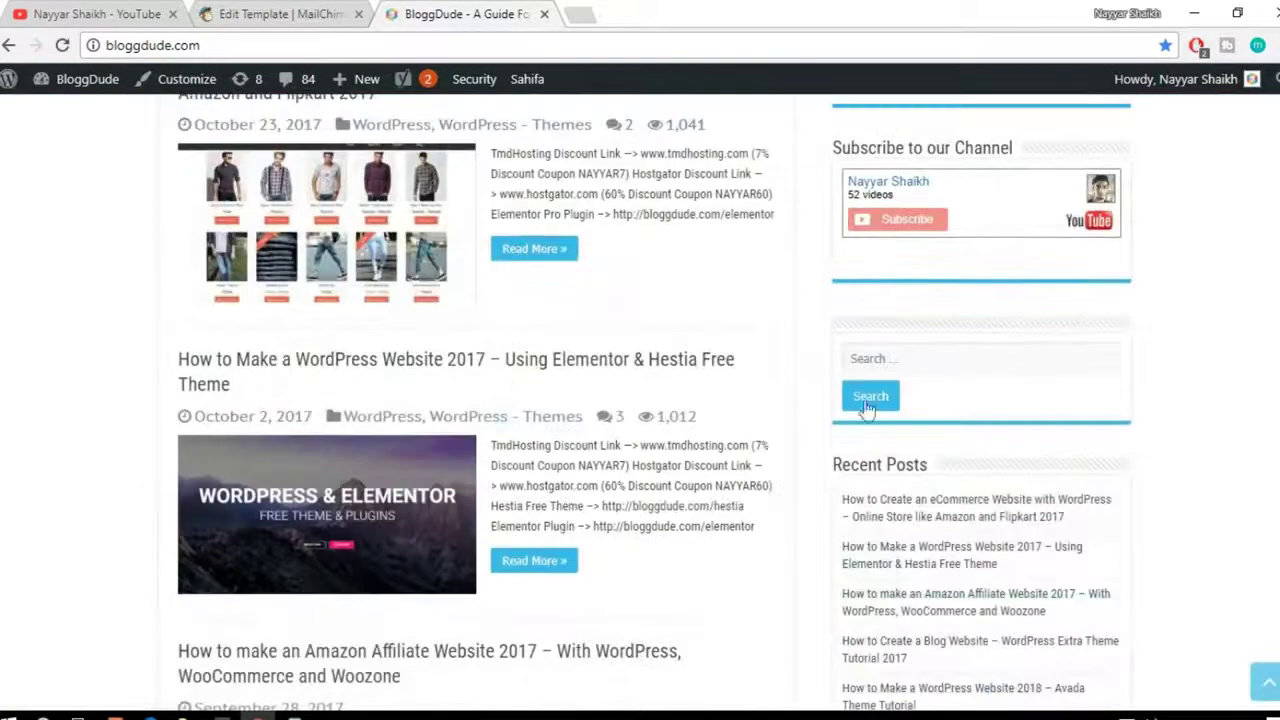
scroll(868, 410, down, 3)
scroll(655, 406, down, 12)
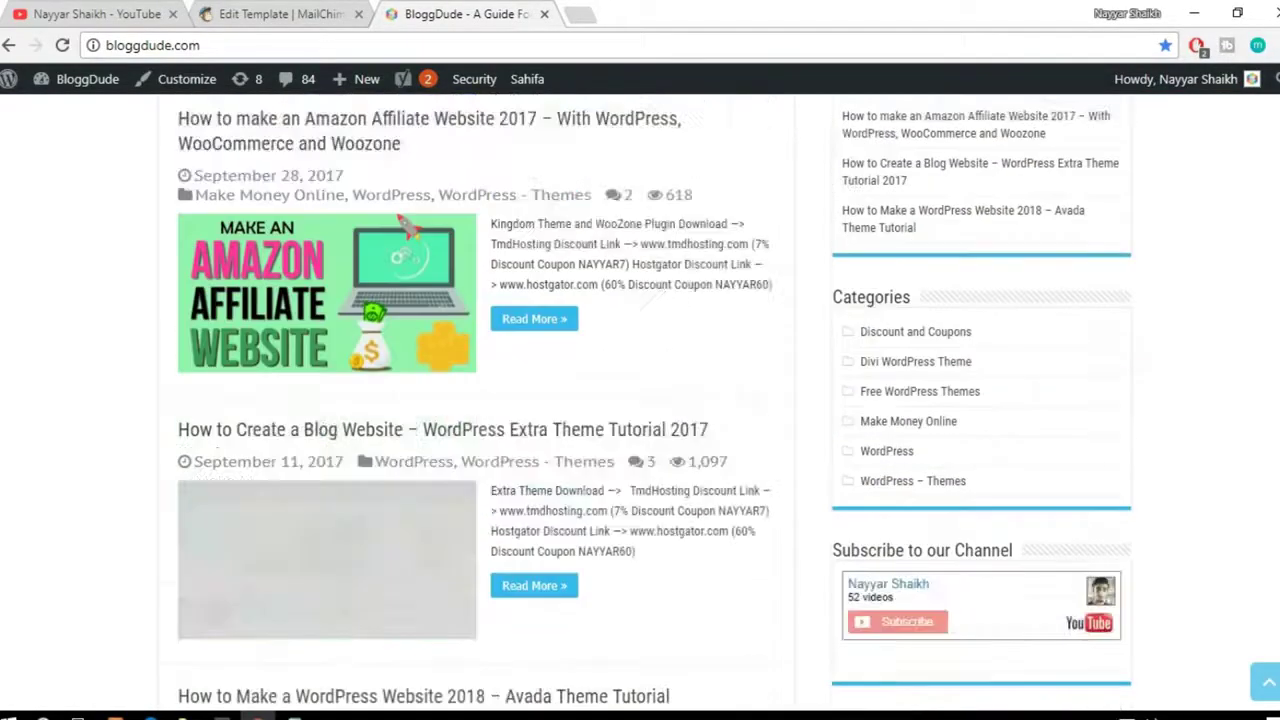
scroll(645, 408, up, 15)
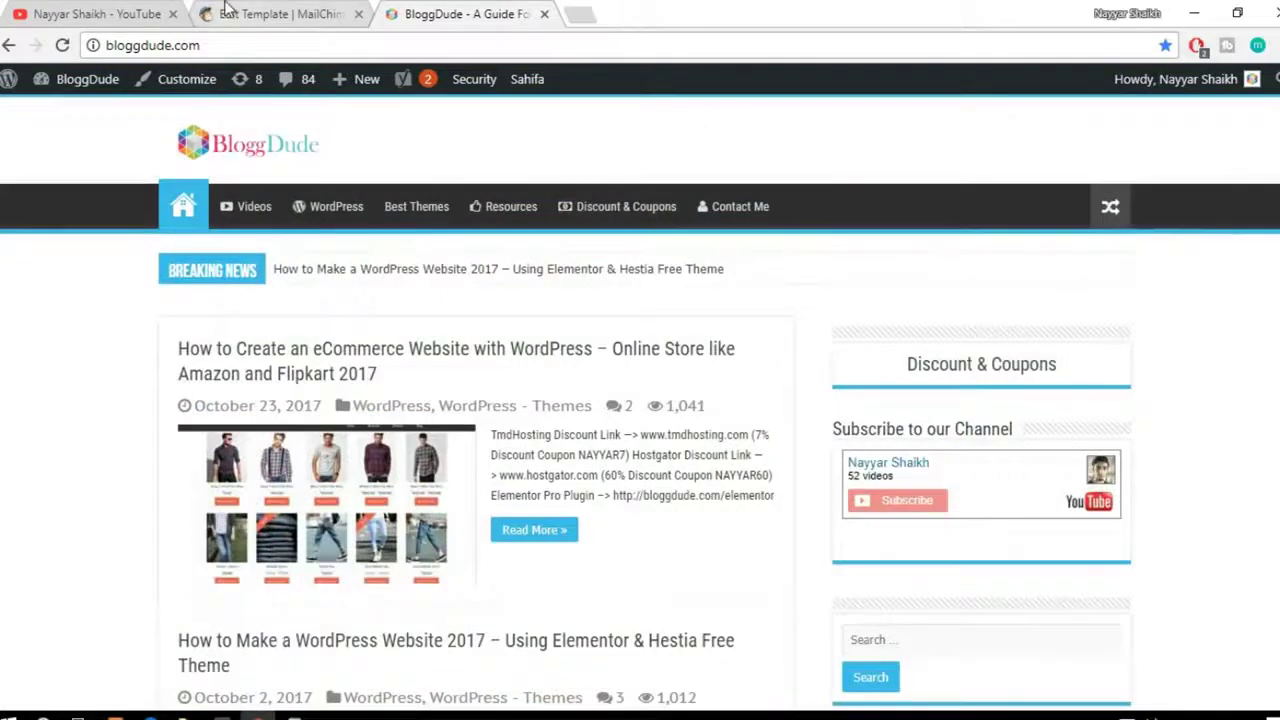
click(226, 12)
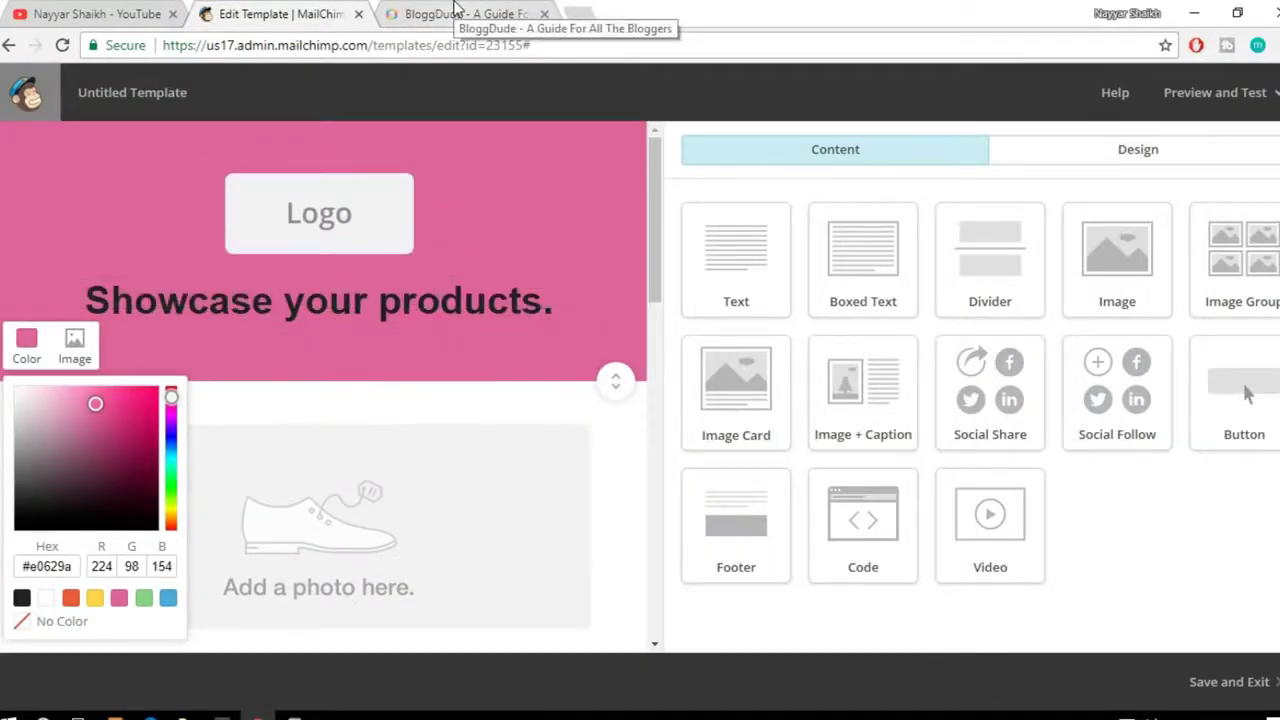
Step: Close the colour picker and retype the header heading as 'BloggDude Inc.'
click(455, 12)
click(297, 14)
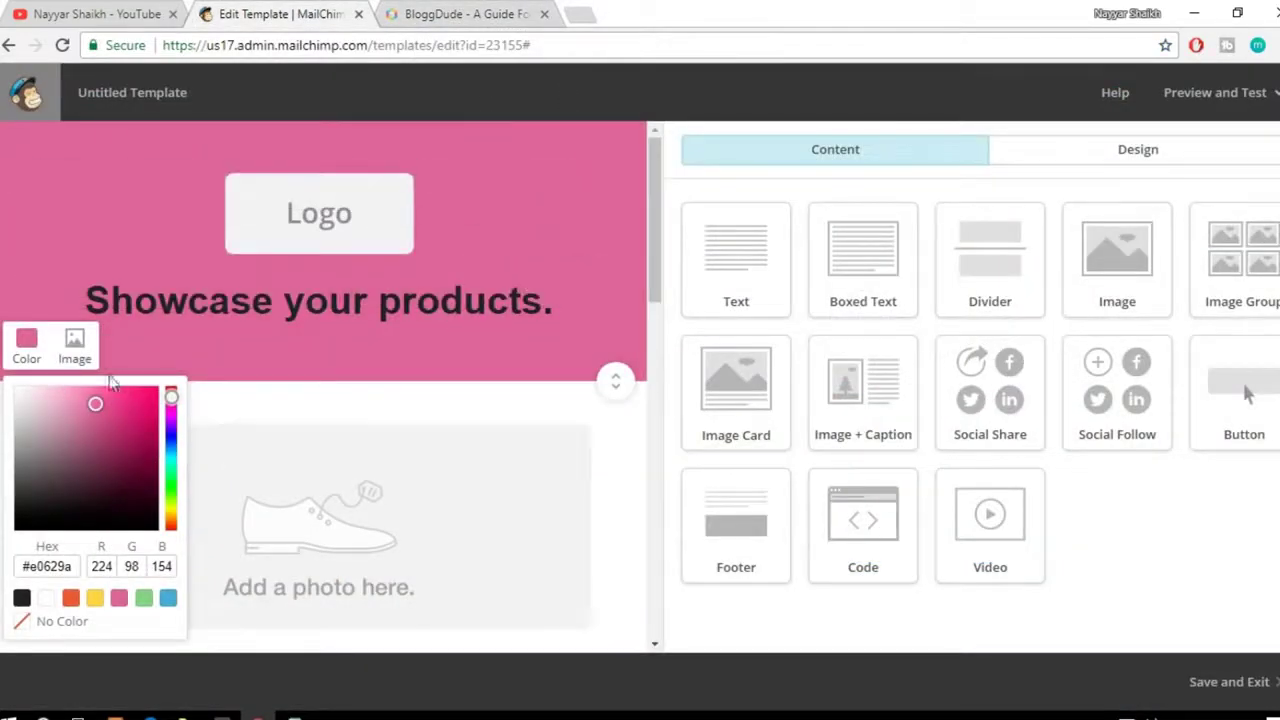
click(27, 342)
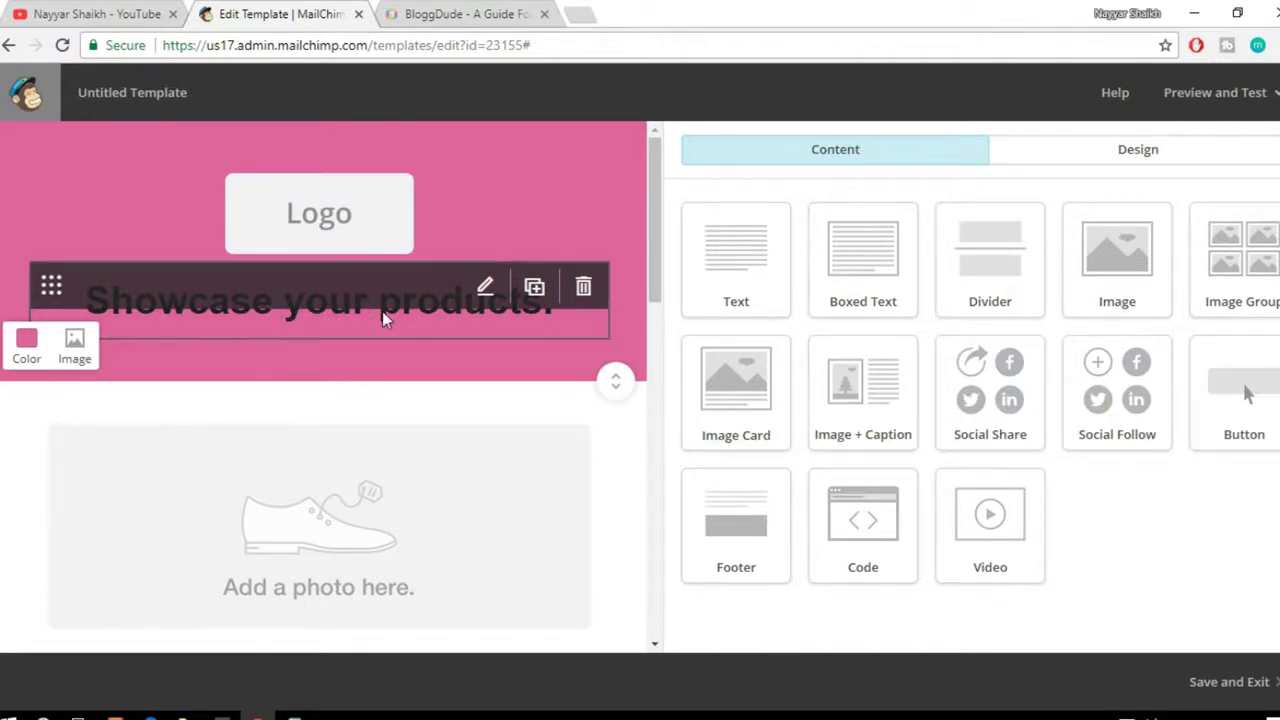
click(347, 311)
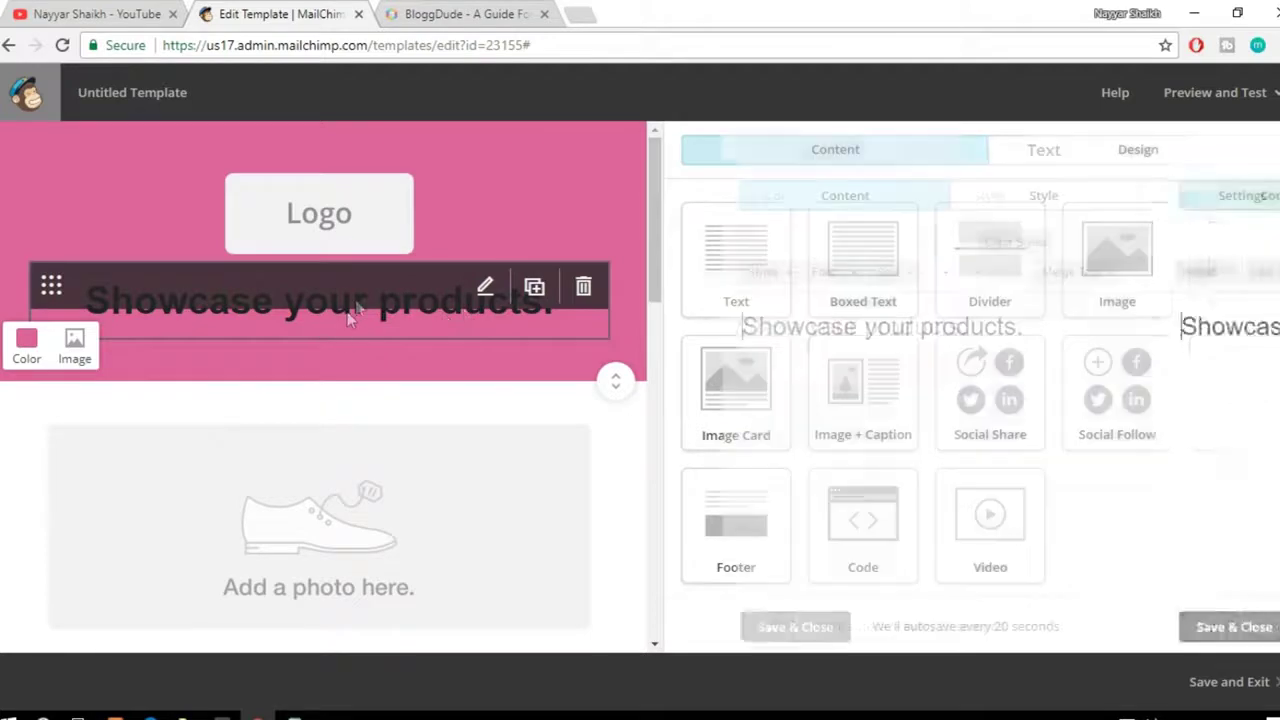
key(ctrl+a)
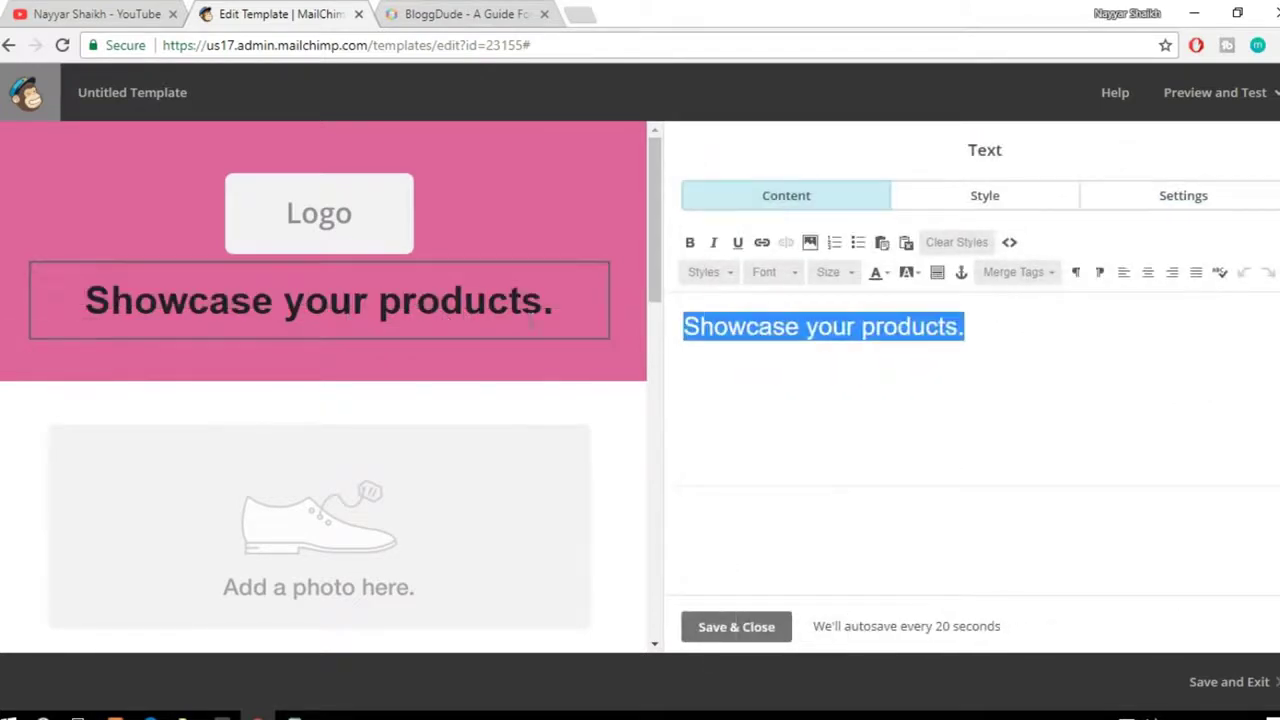
text(B)
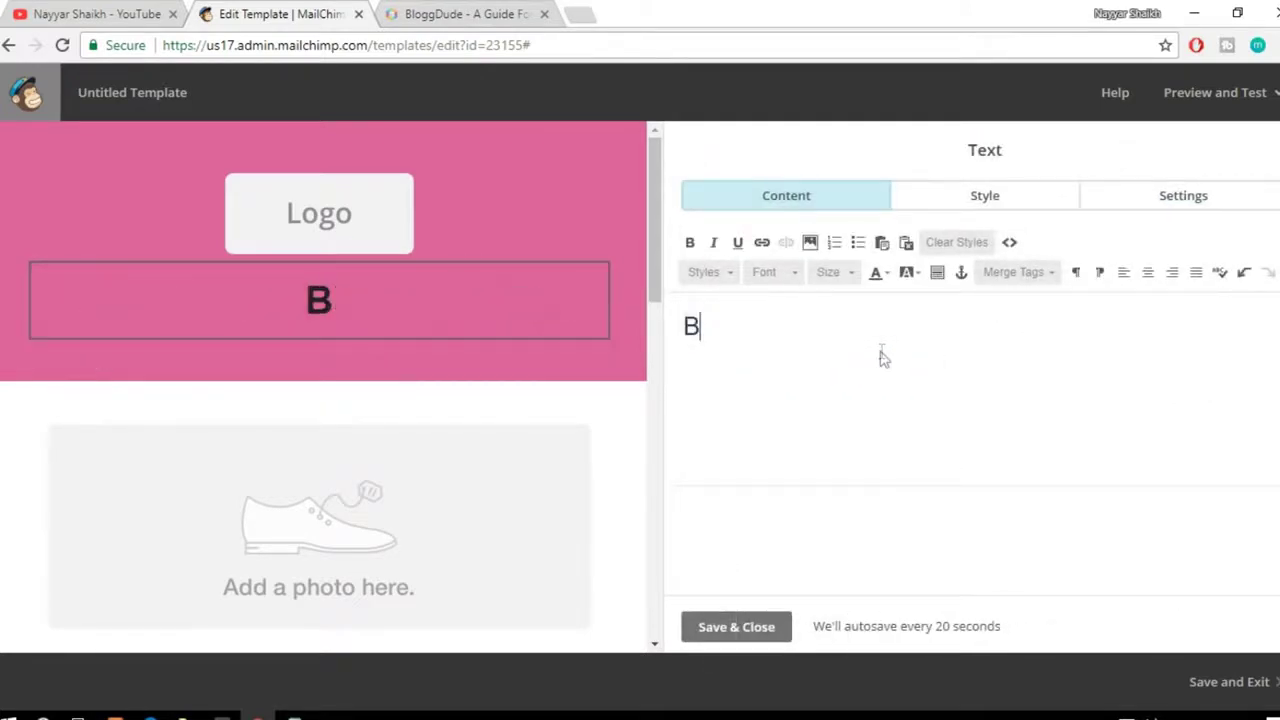
text(loggDude Inc)
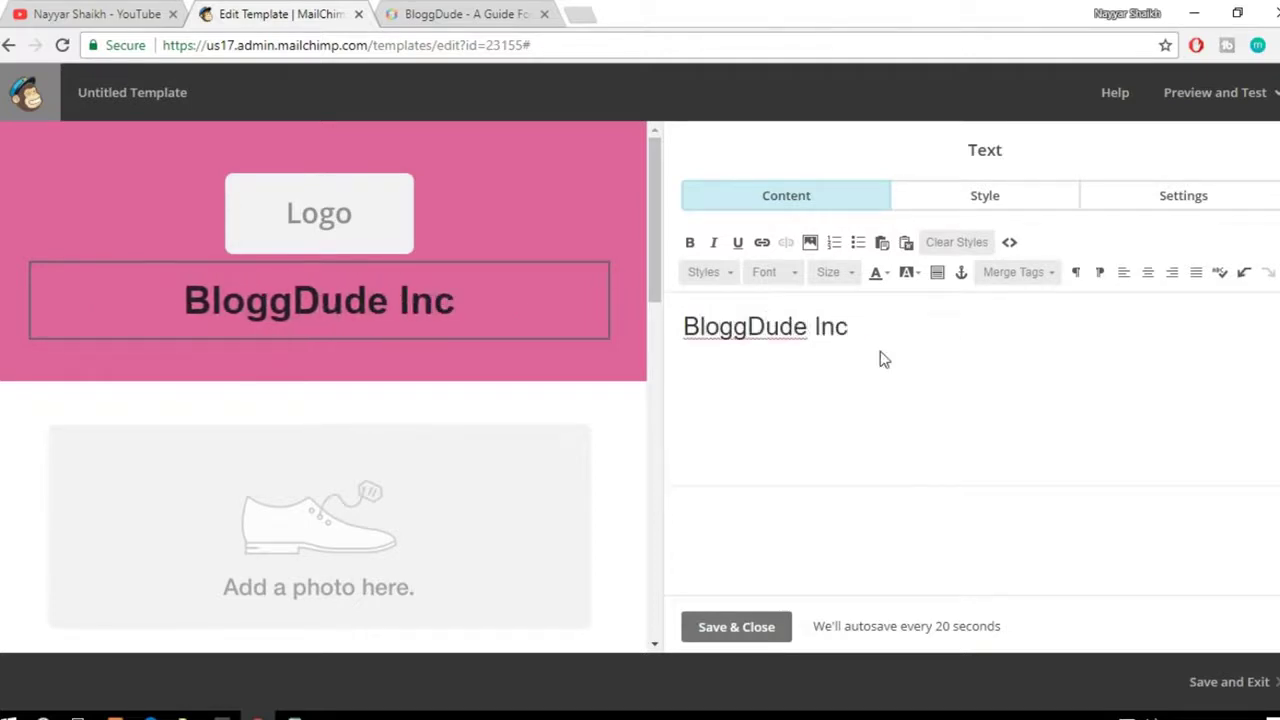
text(.)
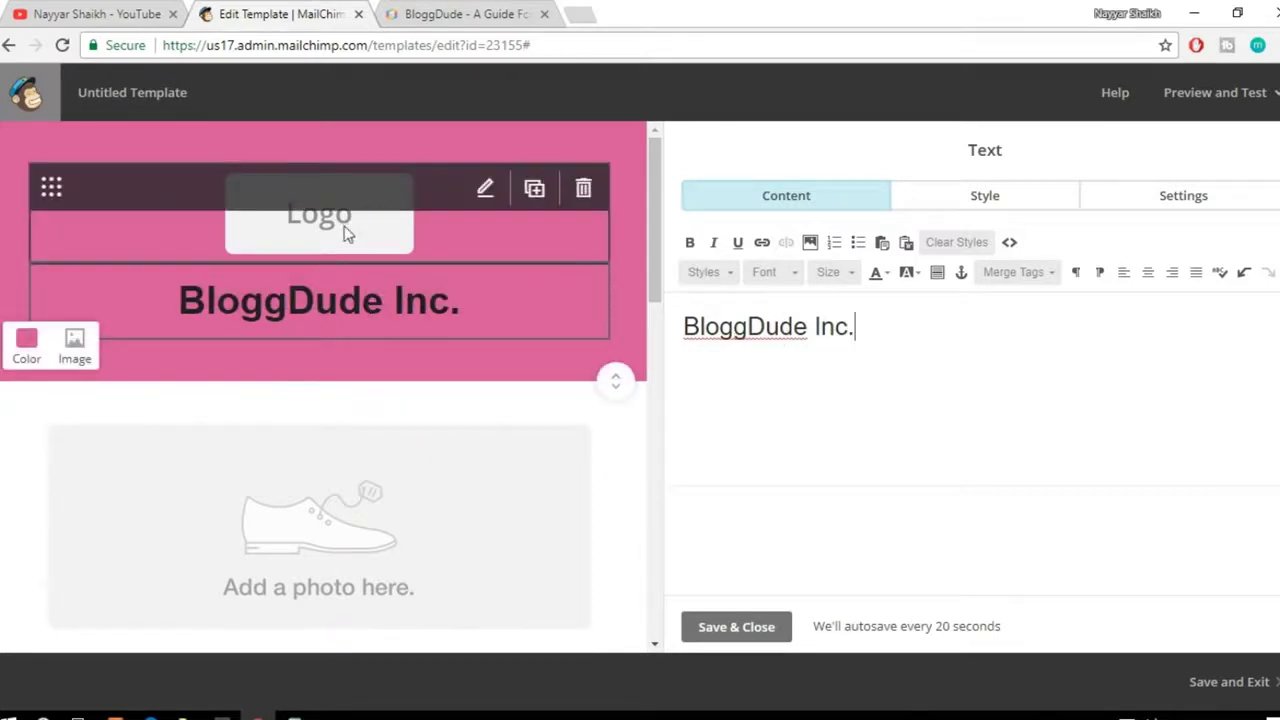
Step: Replace the Logo placeholder with the uploaded 2000px-Microsoft_logo_(2012).svg image
click(340, 220)
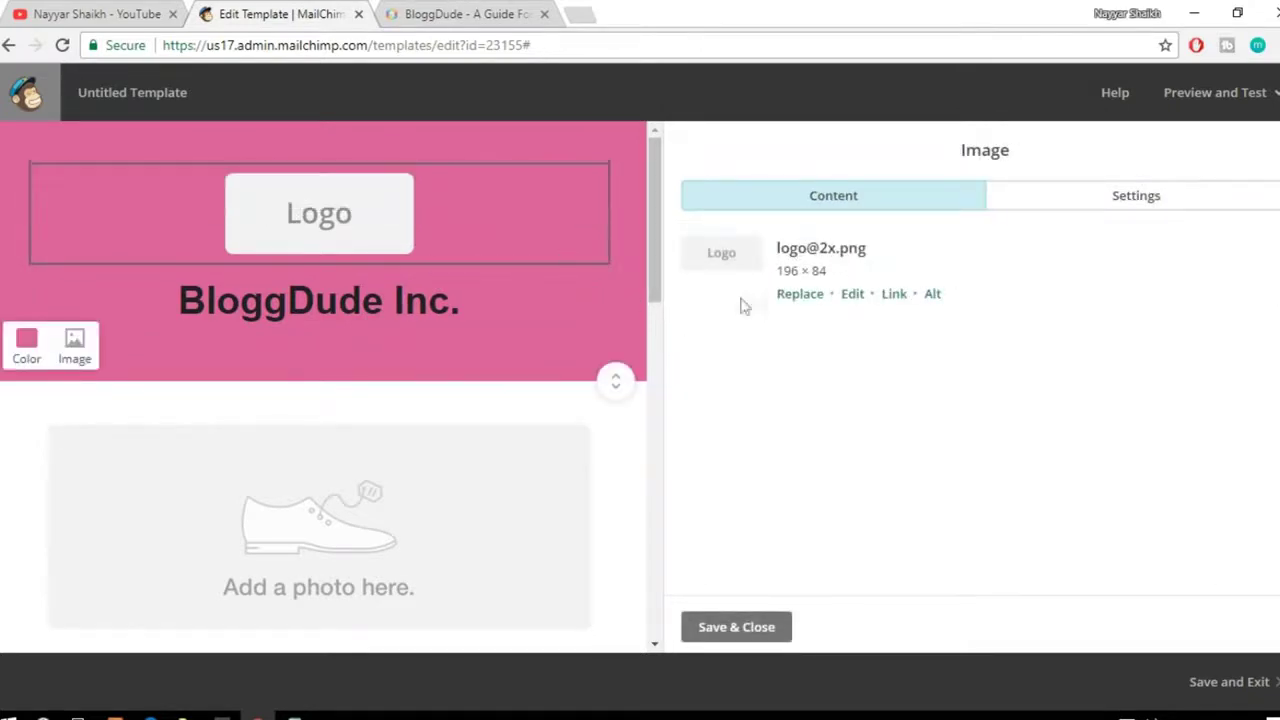
click(818, 298)
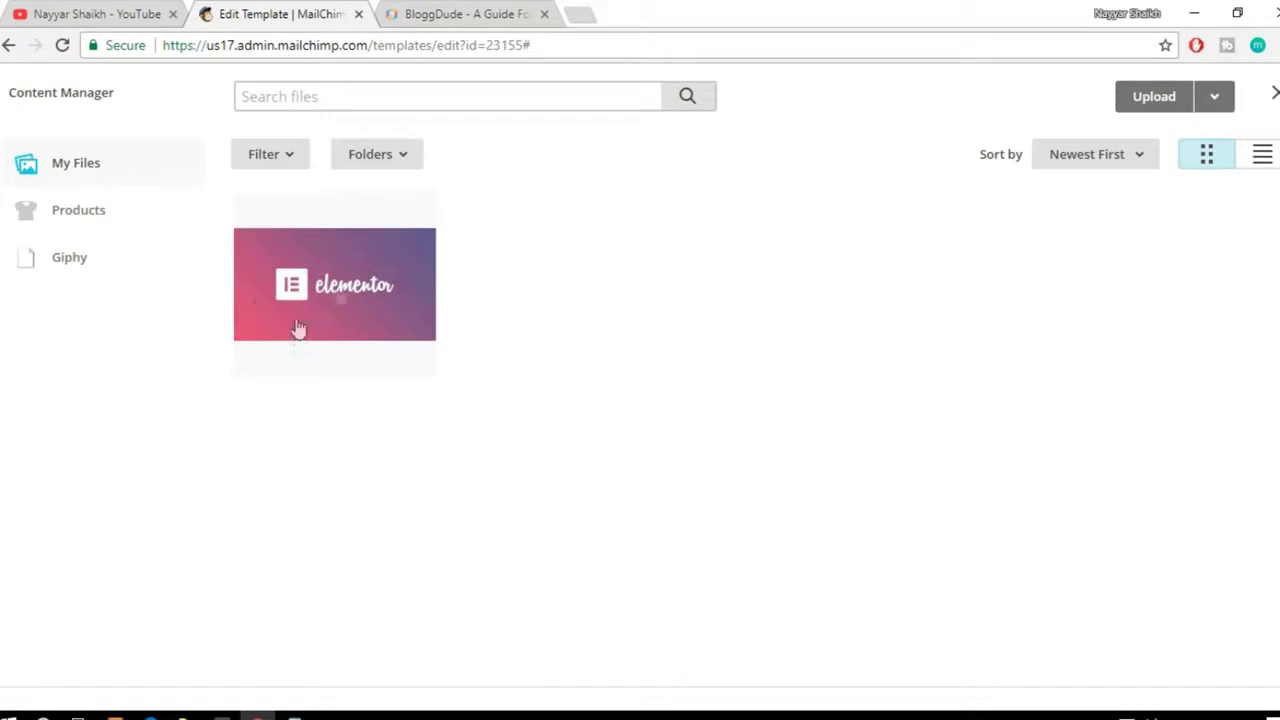
click(1155, 97)
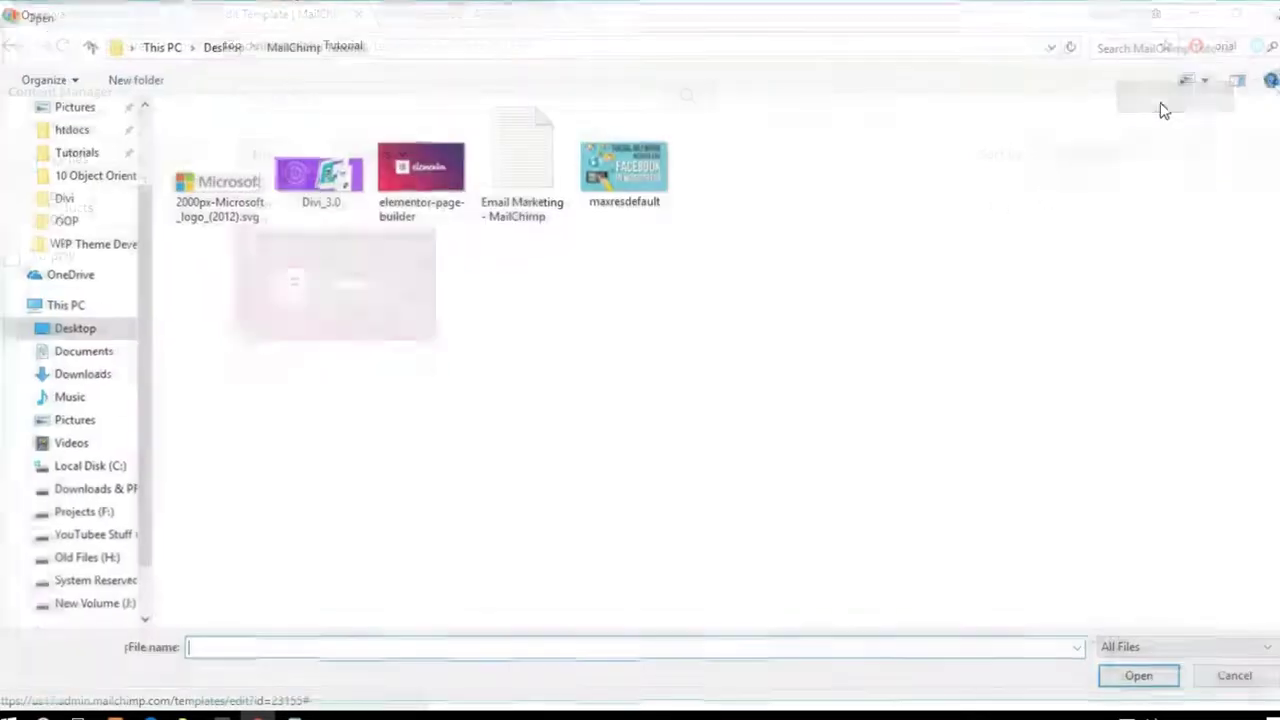
click(205, 195)
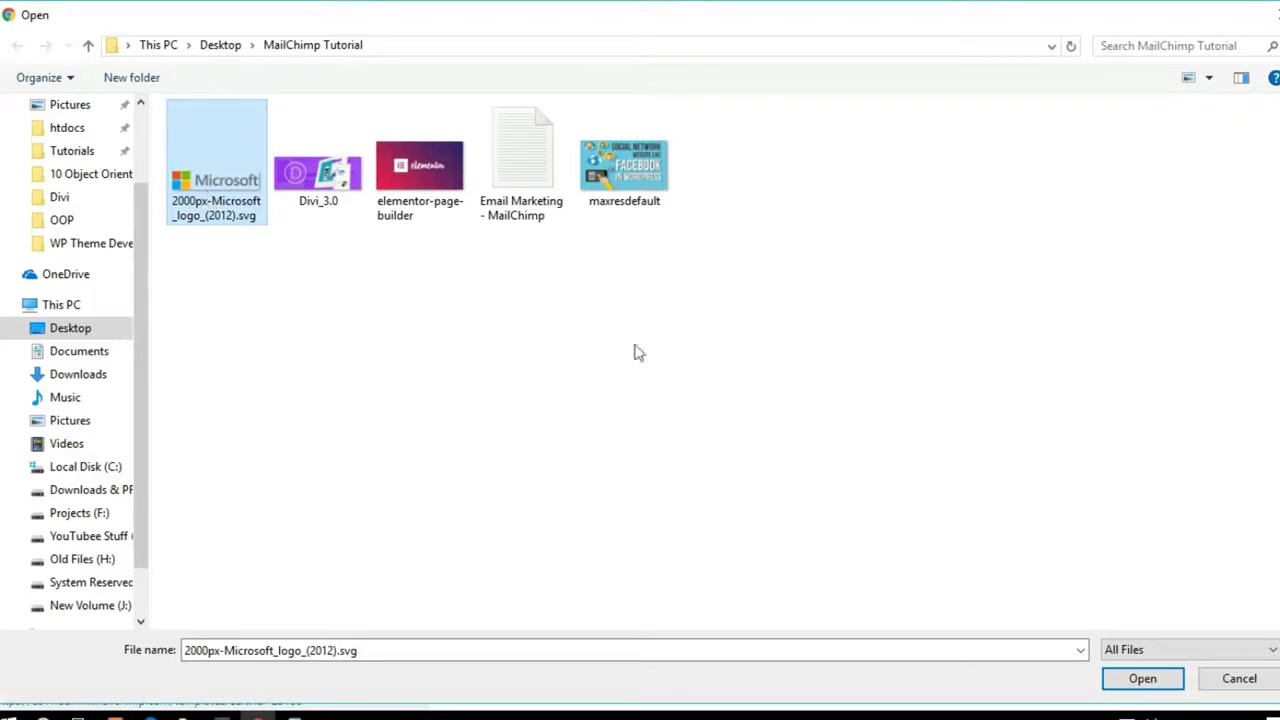
click(1150, 679)
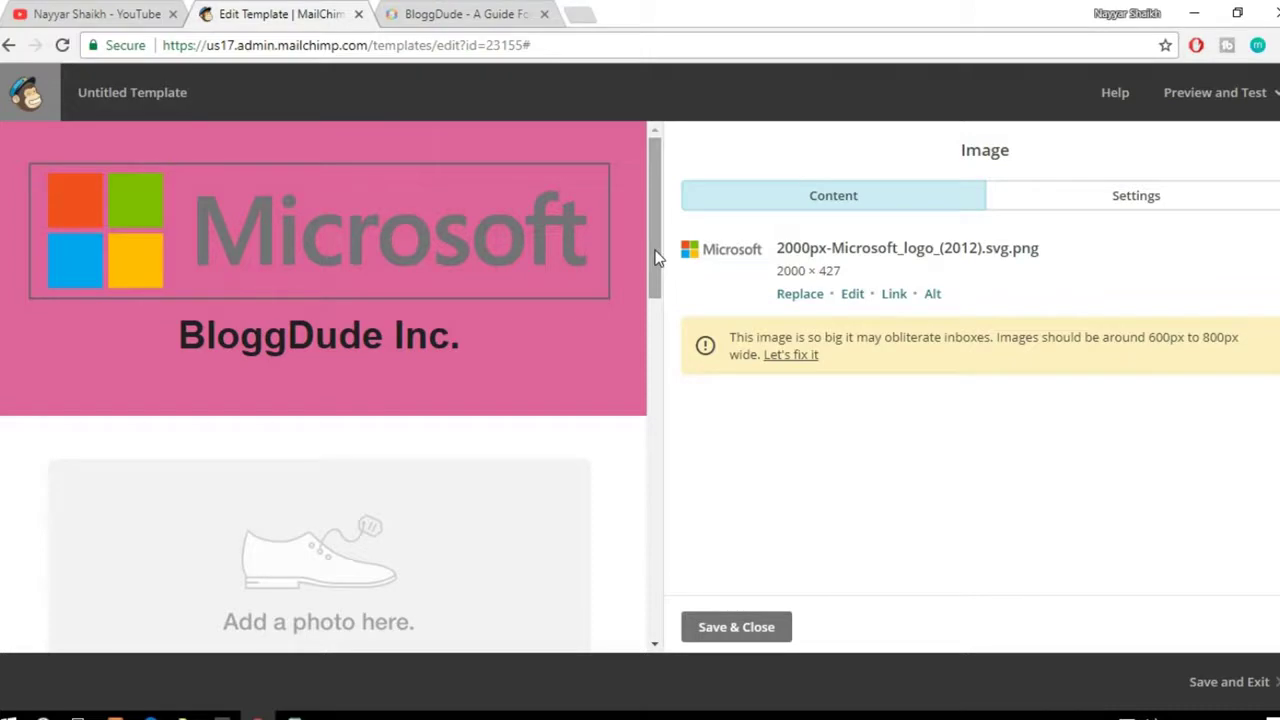
scroll(655, 258, down, 2)
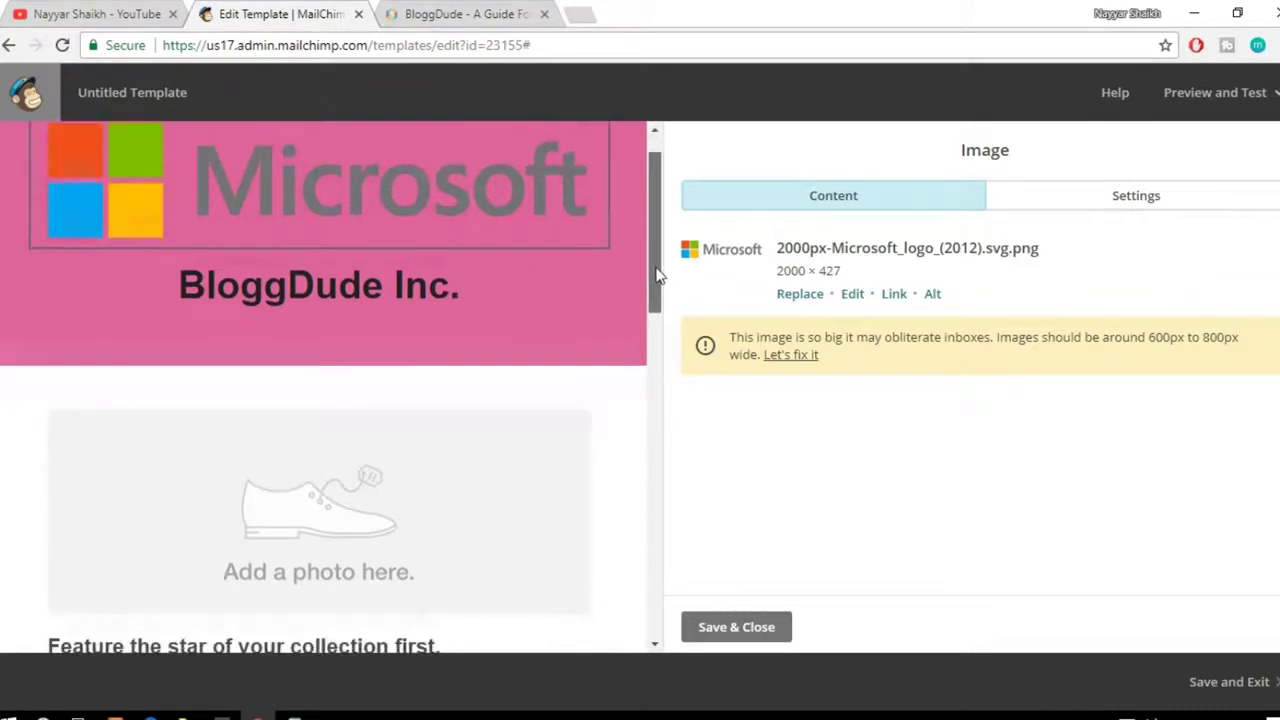
drag(655, 222, 651, 196)
mouse_move(490, 229)
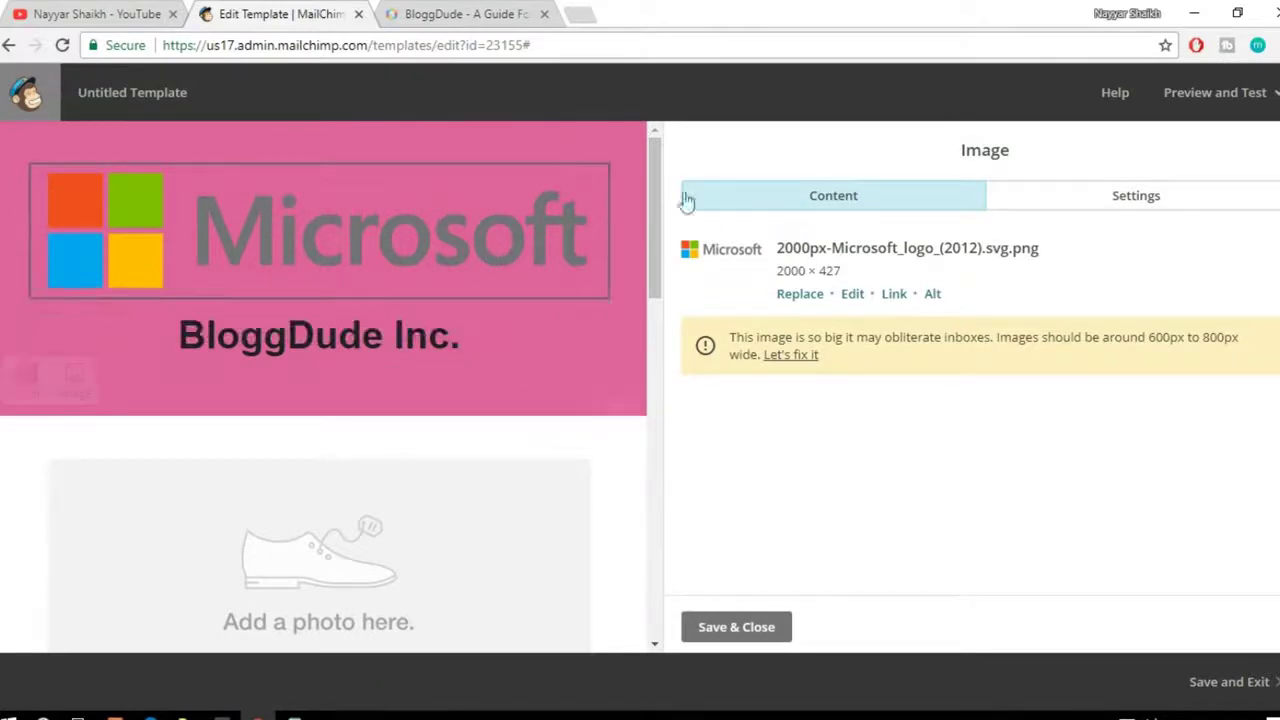
mouse_move(650, 187)
mouse_down()
mouse_move(652, 226)
mouse_move(658, 178)
mouse_up()
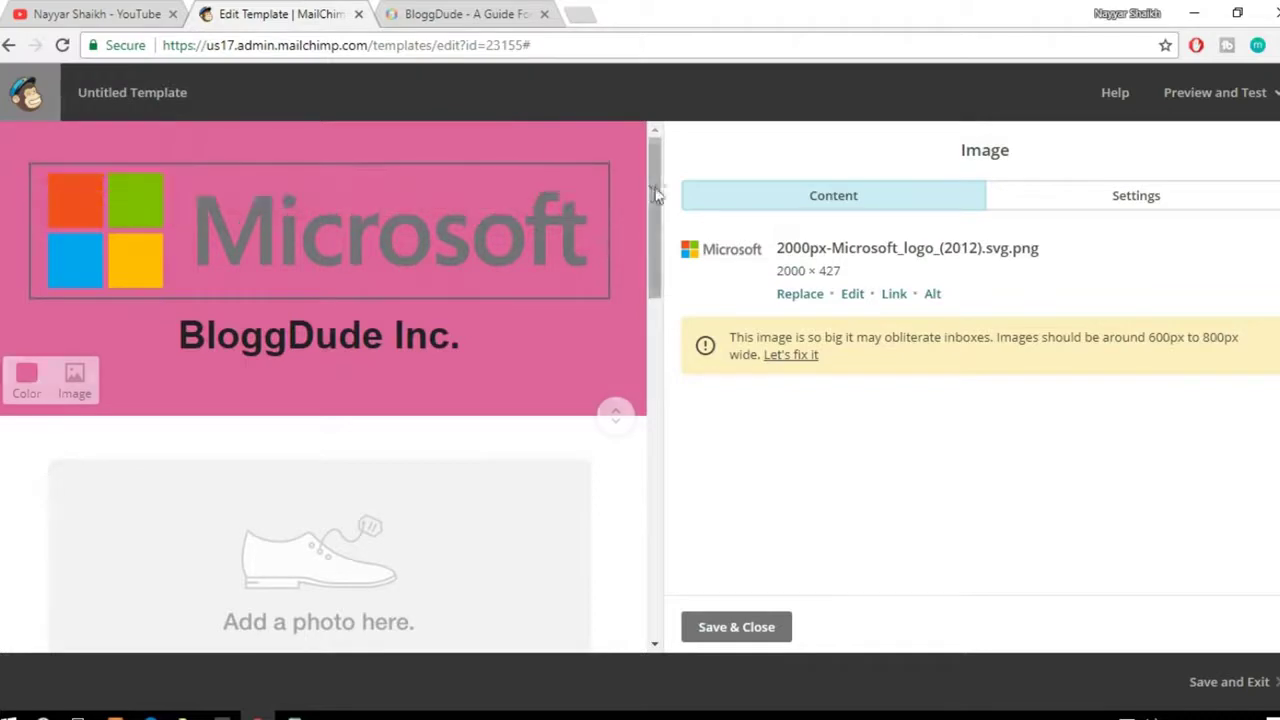
mouse_move(652, 192)
mouse_down()
mouse_move(658, 212)
mouse_move(665, 176)
mouse_up()
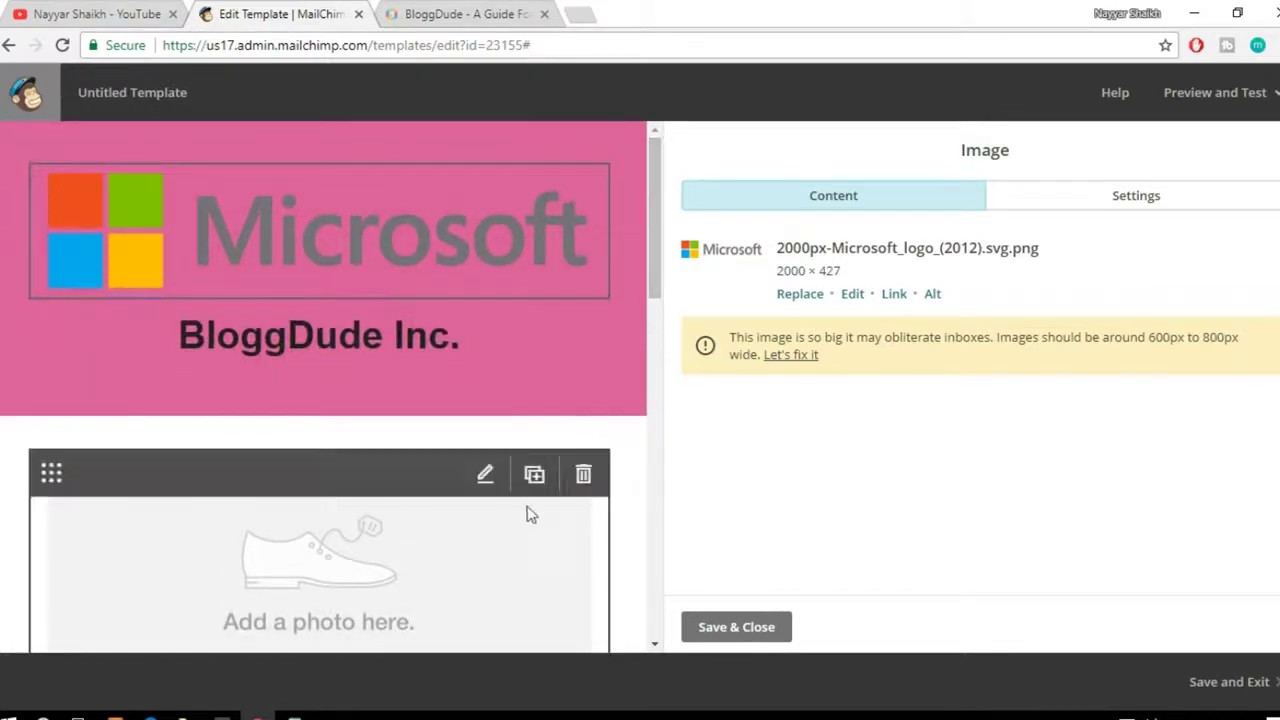
scroll(528, 520, down, 3)
scroll(533, 540, up, 3)
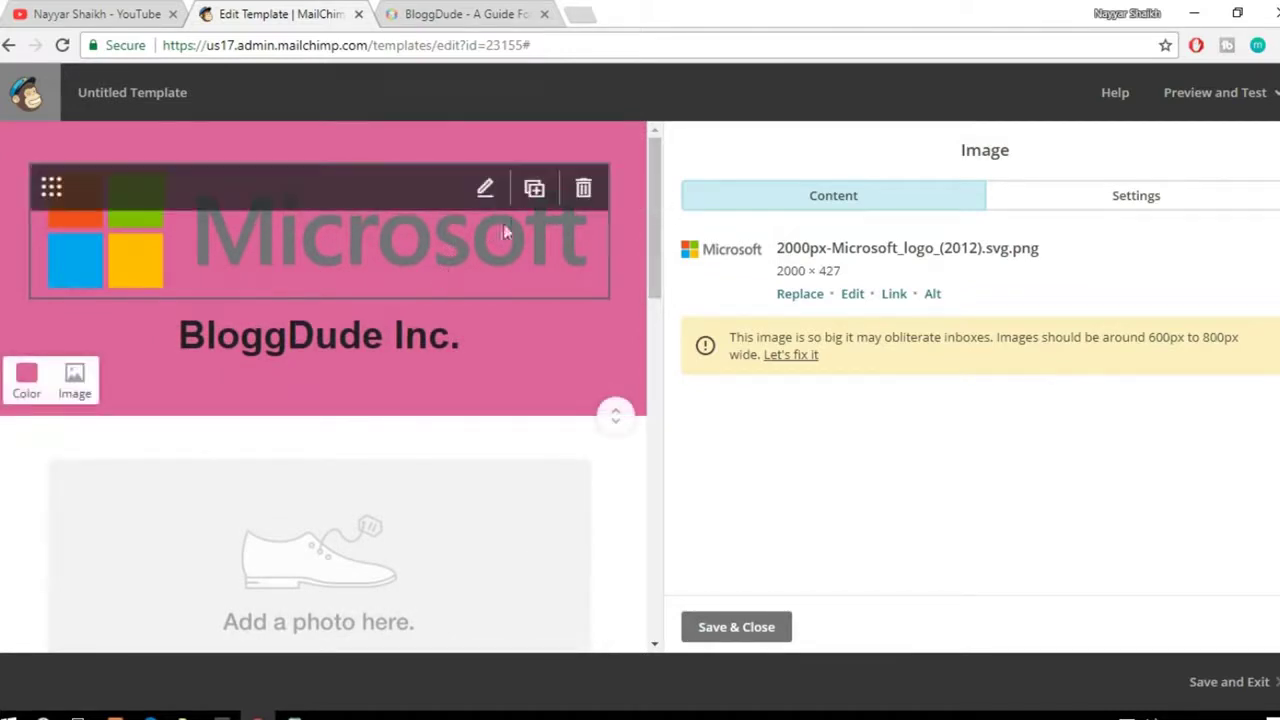
drag(651, 194, 660, 322)
mouse_move(354, 452)
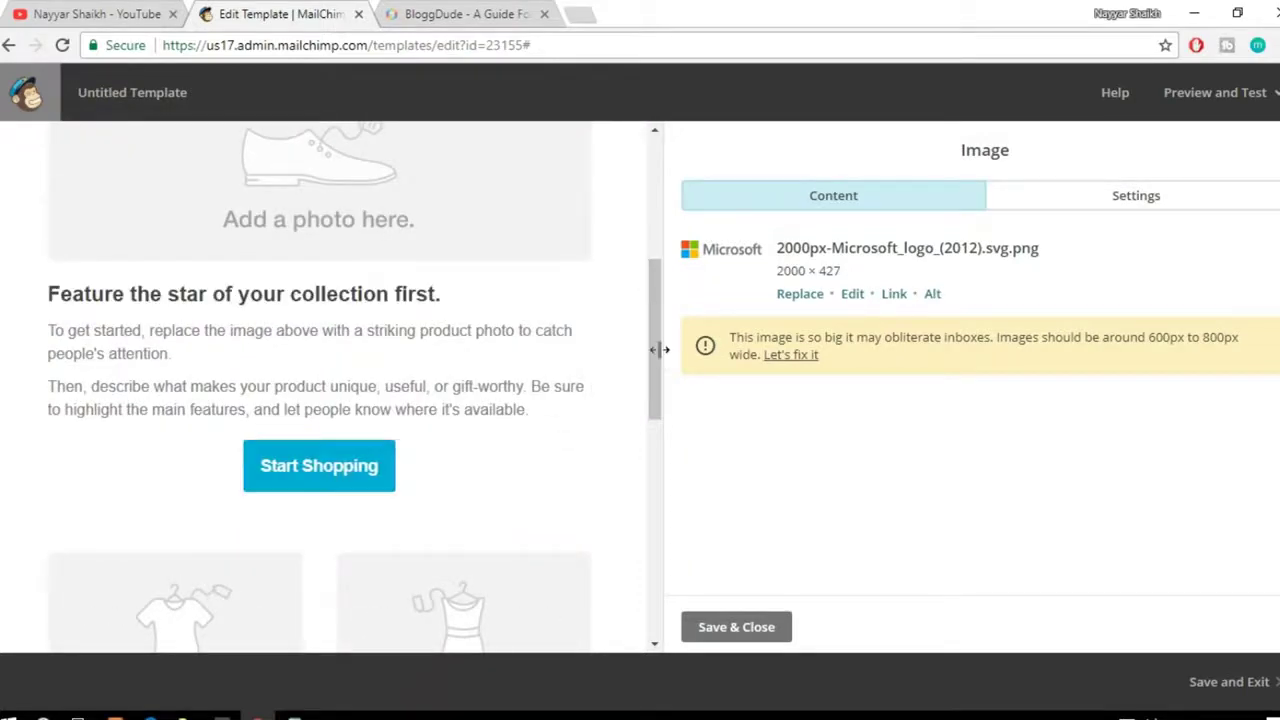
drag(652, 347, 665, 213)
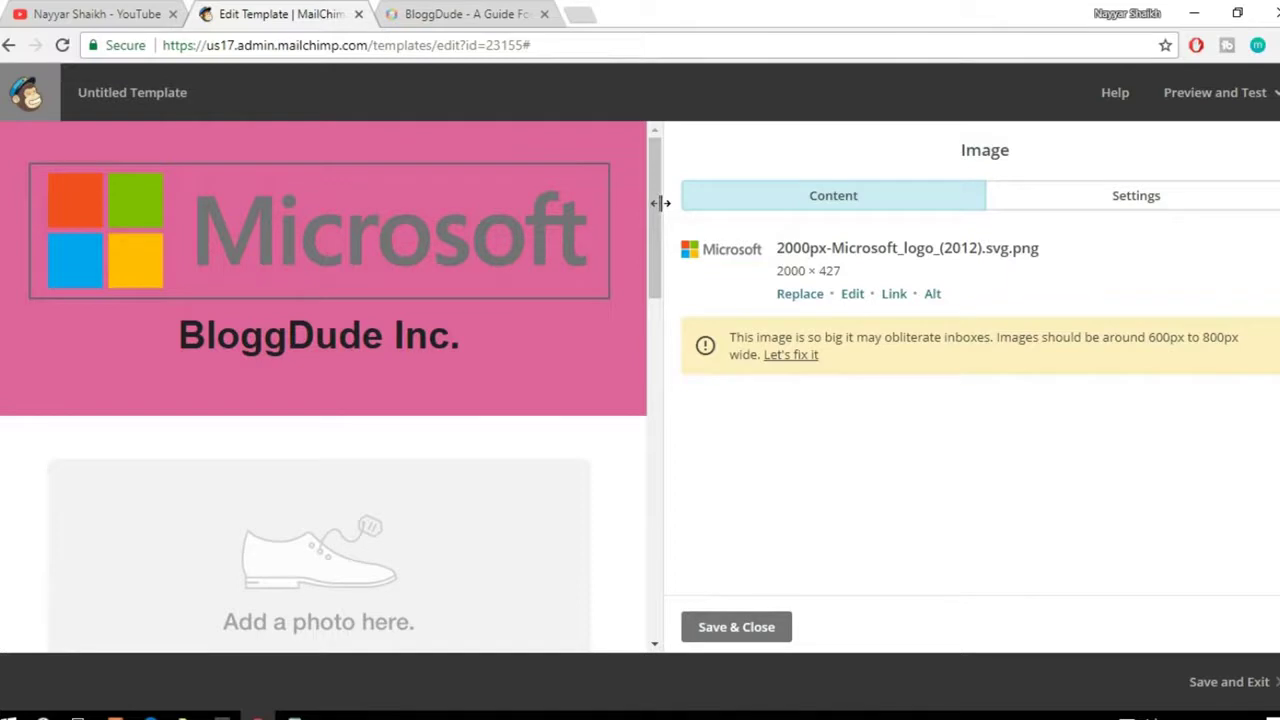
drag(655, 208, 617, 371)
mouse_move(343, 420)
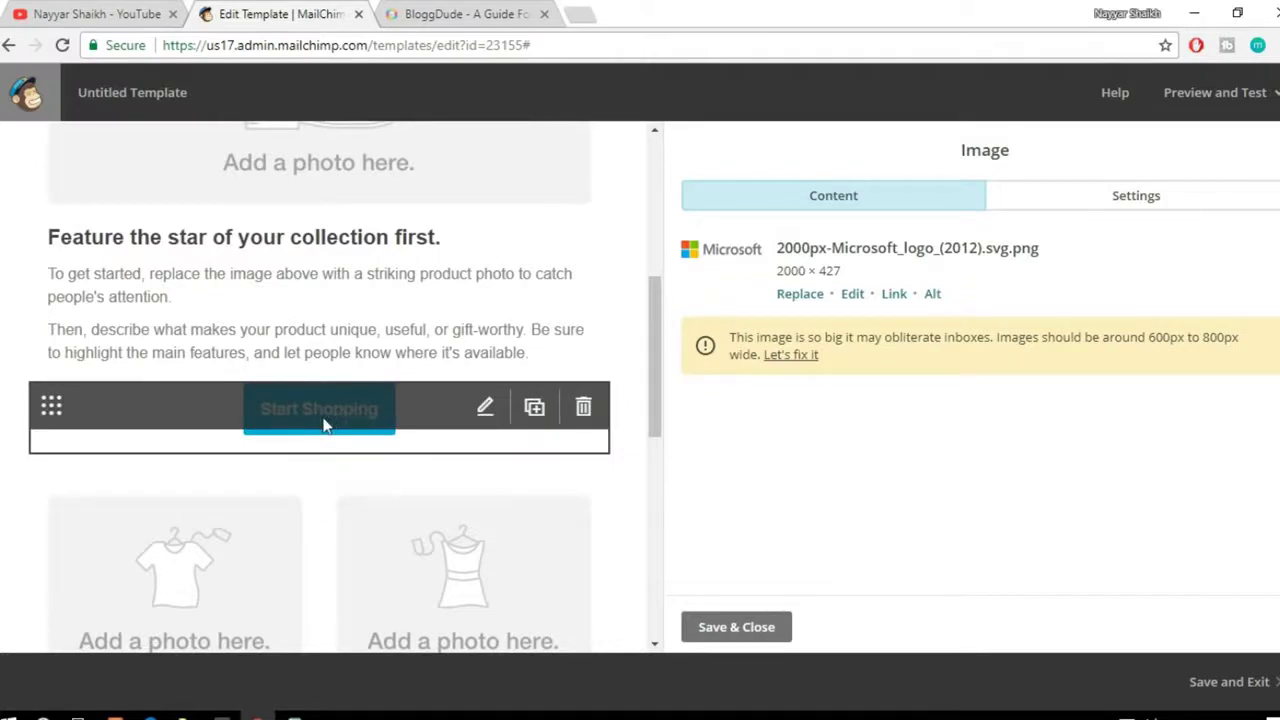
drag(658, 362, 678, 314)
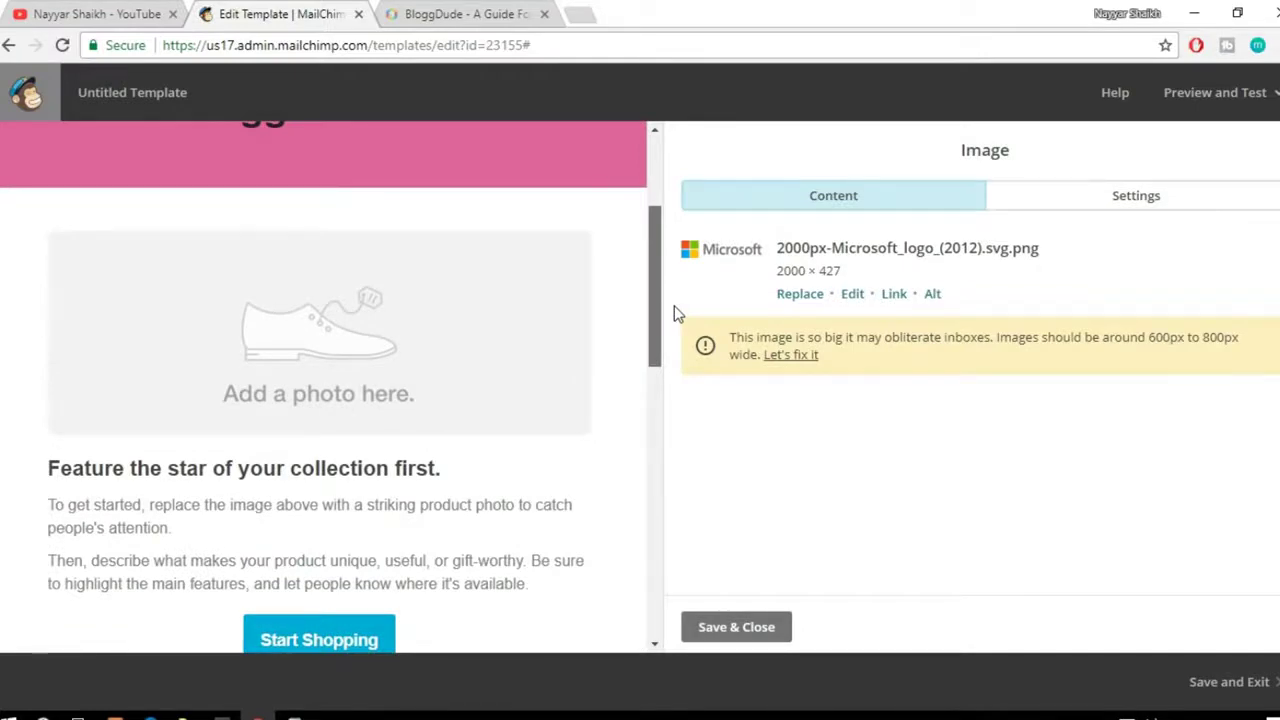
mouse_move(674, 306)
mouse_down()
mouse_move(669, 234)
mouse_move(679, 301)
mouse_move(684, 250)
mouse_move(688, 265)
mouse_move(691, 322)
mouse_up()
mouse_move(443, 340)
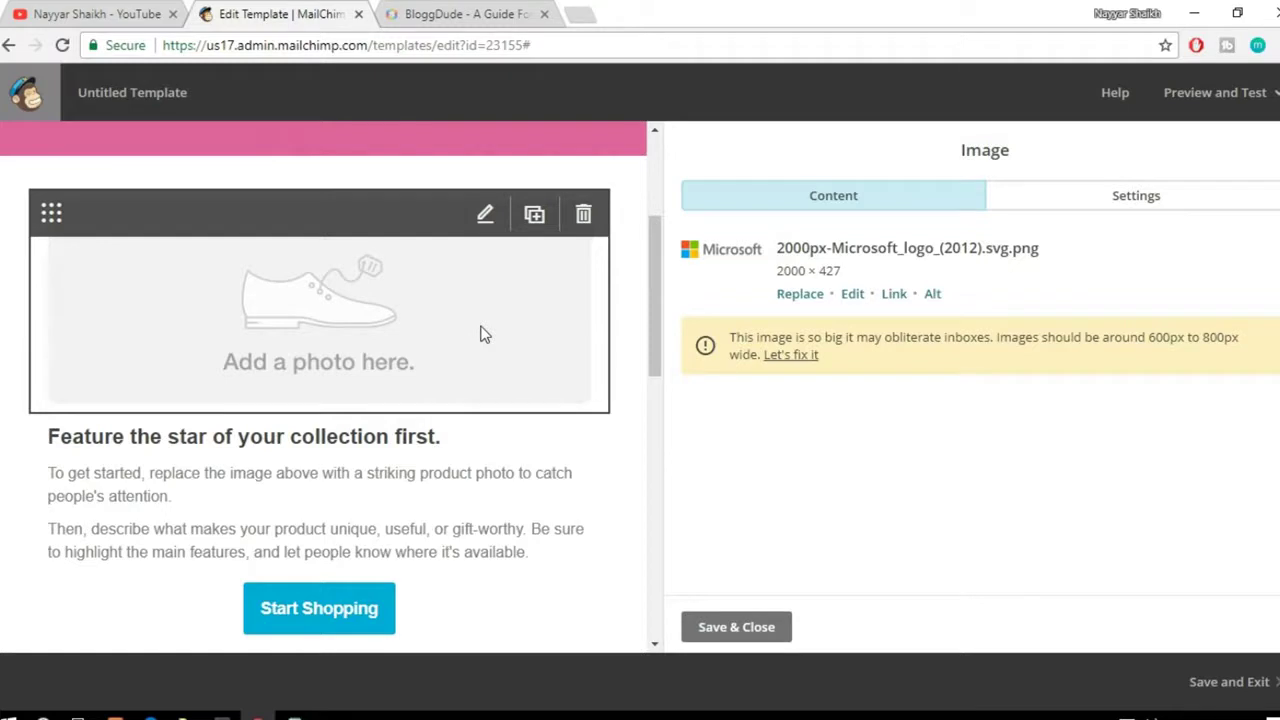
Step: Replace the 'Add a photo here.' placeholder with the uploaded Divi_3.0.jpg banner
click(336, 333)
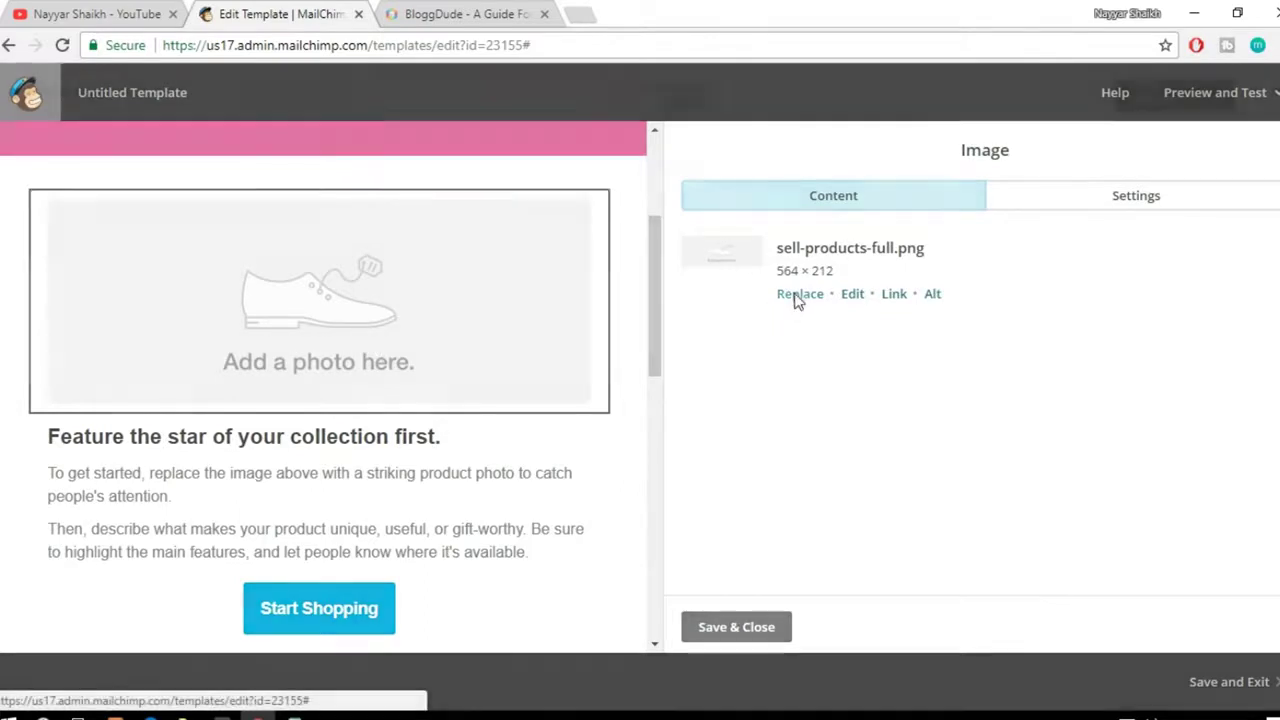
click(797, 295)
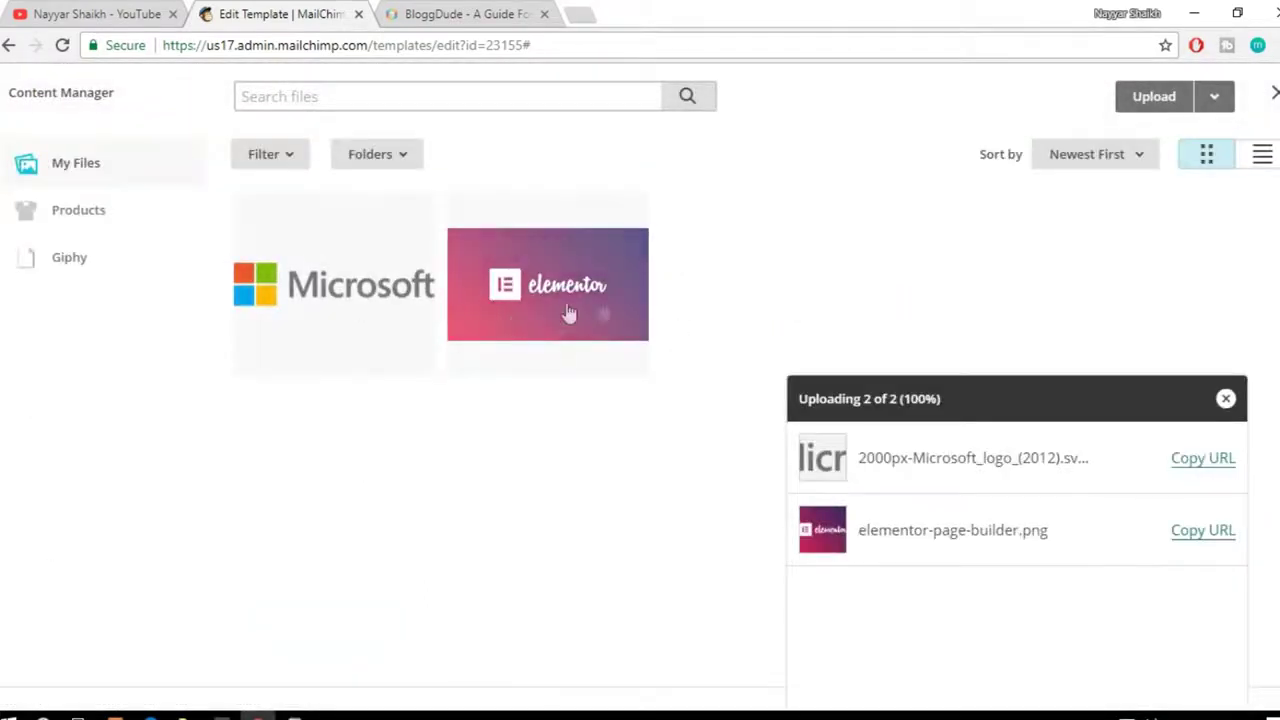
click(1155, 105)
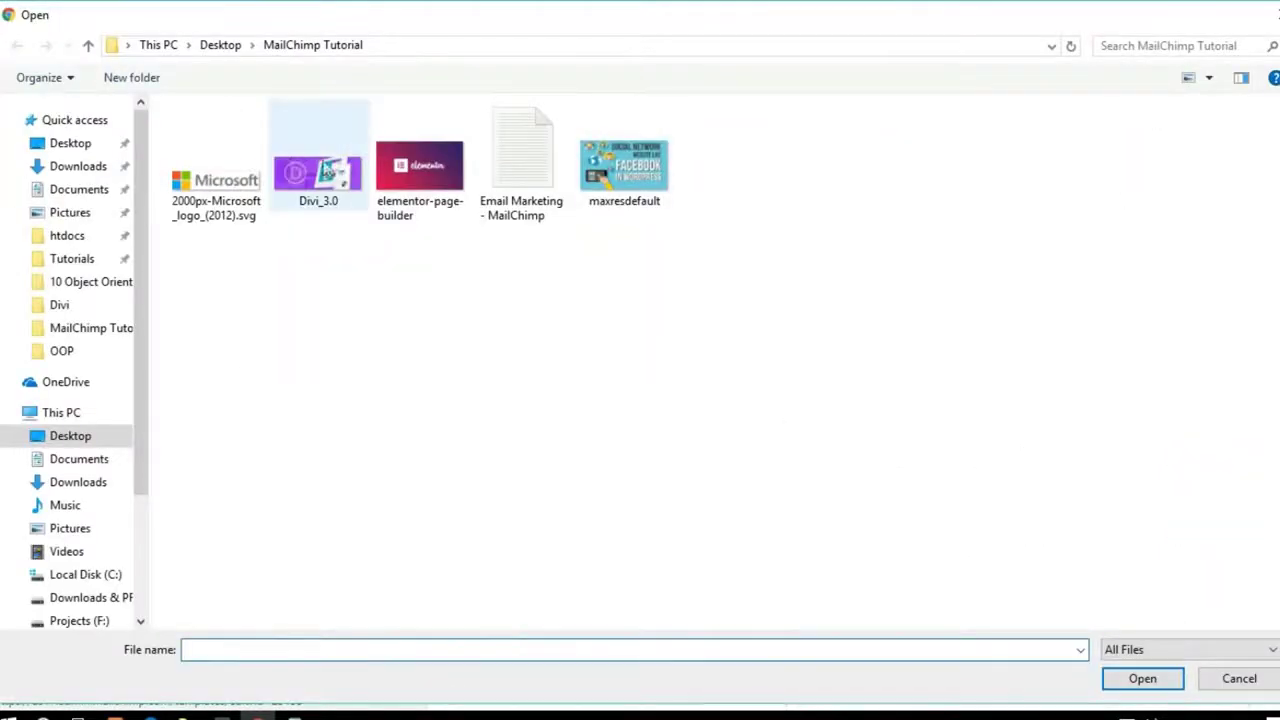
click(325, 178)
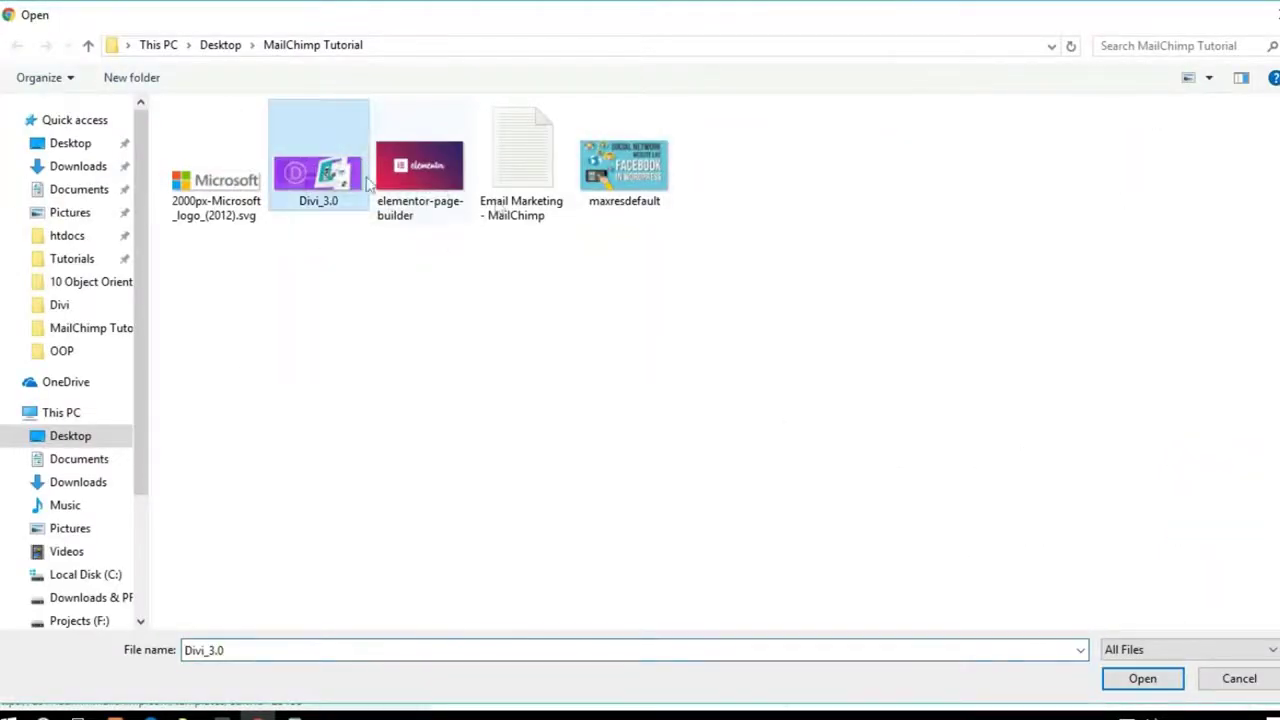
click(1142, 678)
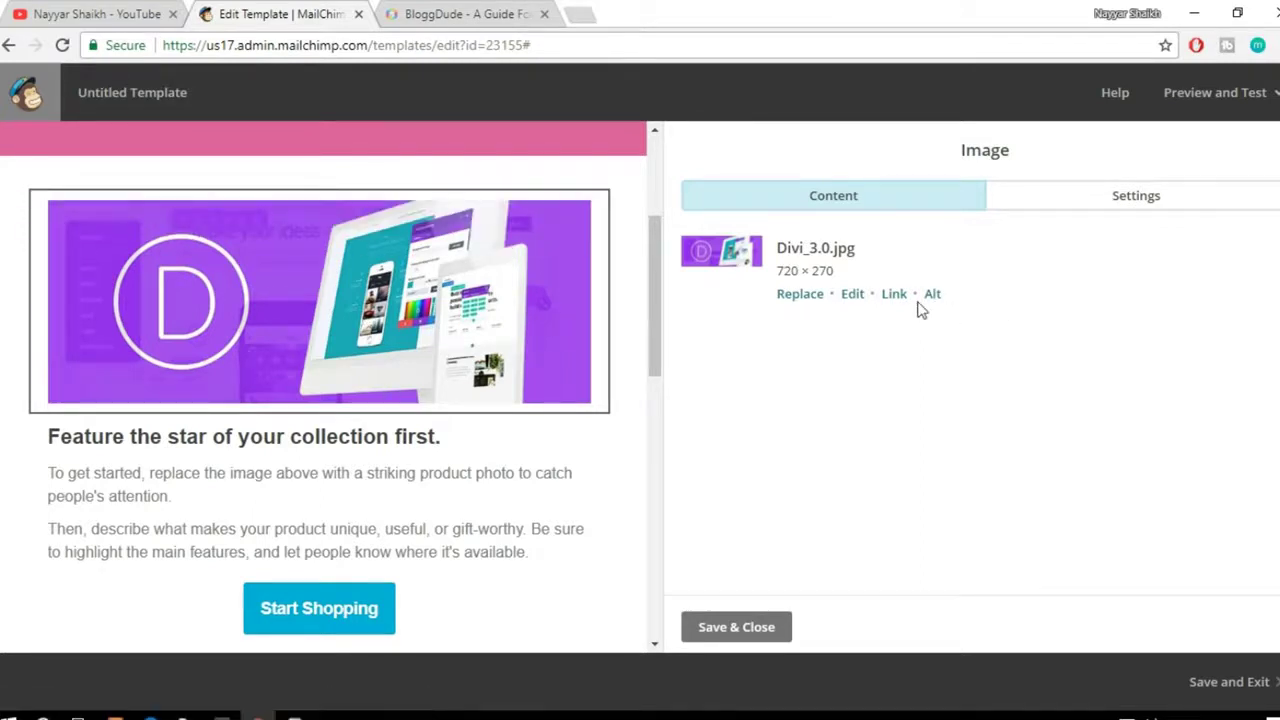
click(1108, 205)
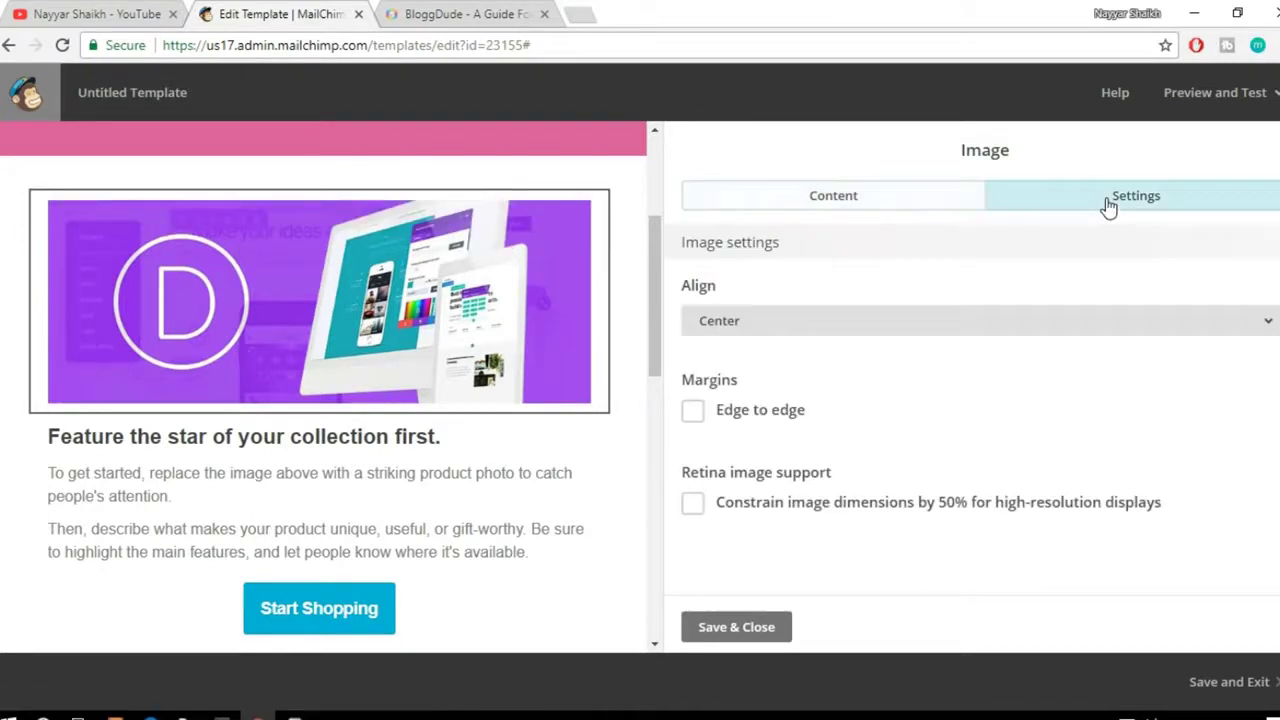
Step: Turn on 'Edge to edge' so the Divi_3.0 banner has no side margins
click(757, 414)
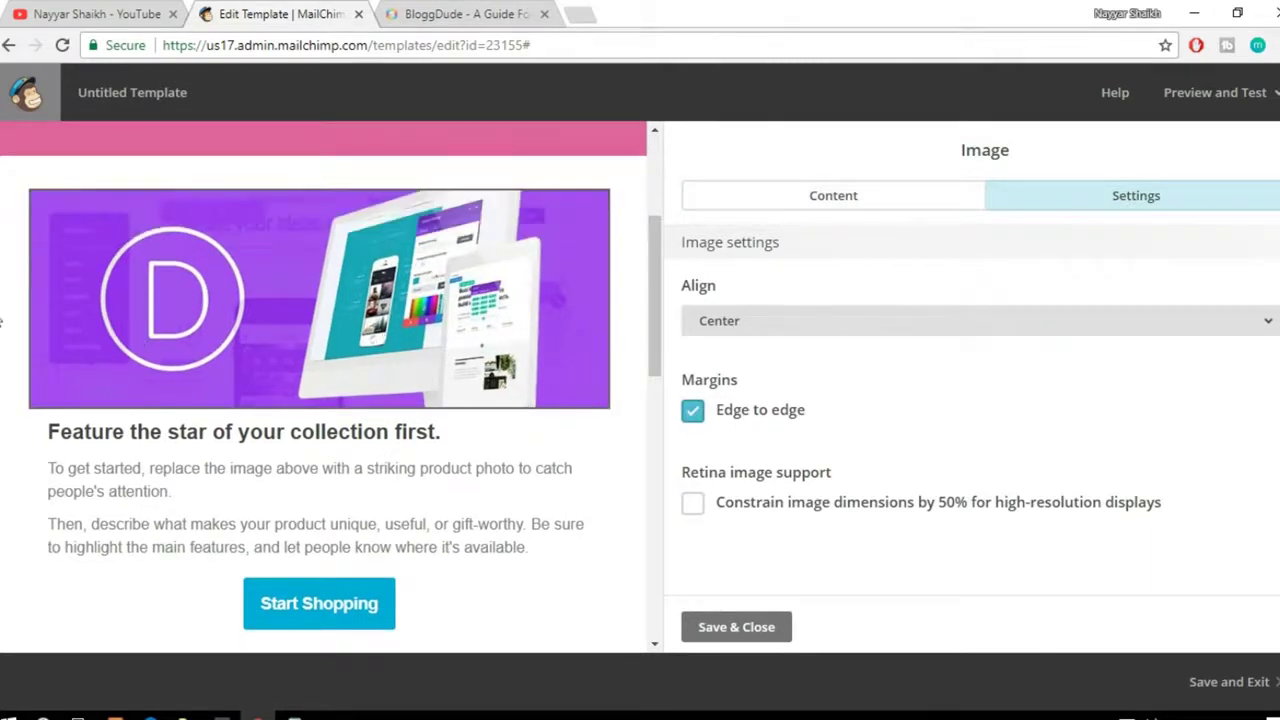
click(792, 413)
click(762, 420)
click(762, 420)
click(762, 420)
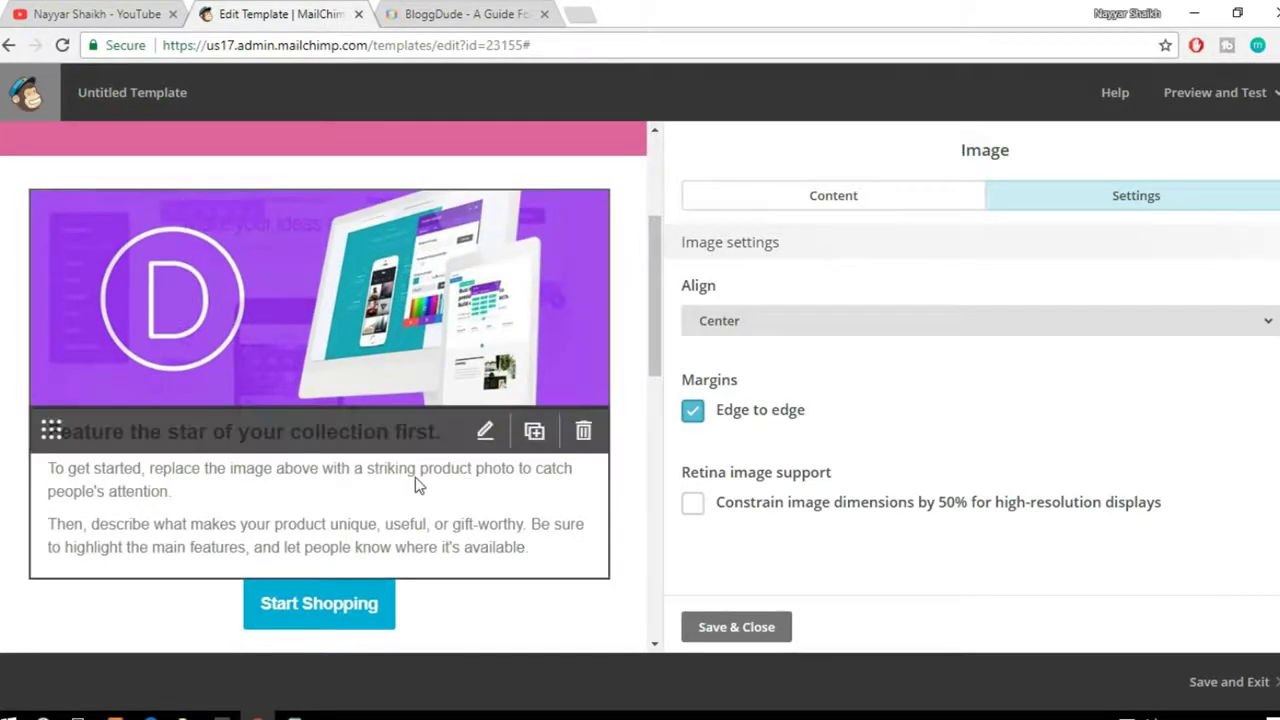
scroll(304, 375, up, 1)
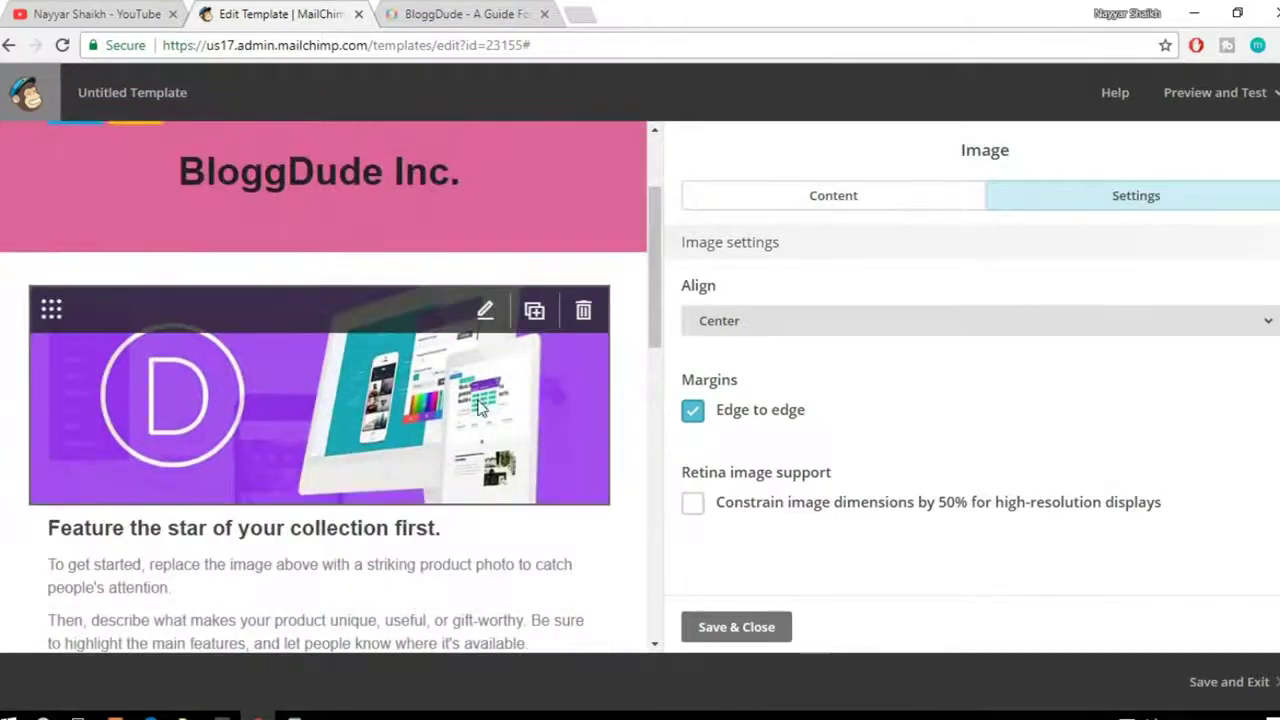
scroll(480, 405, down, 1)
click(867, 210)
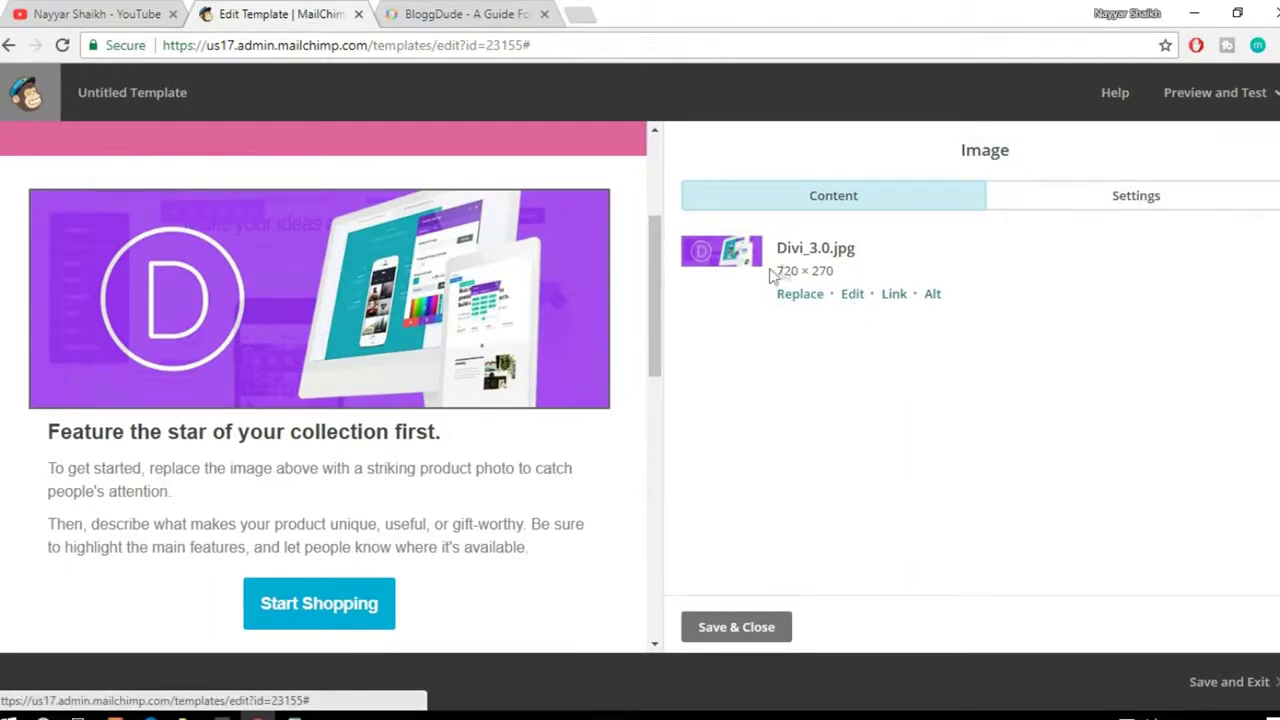
click(856, 297)
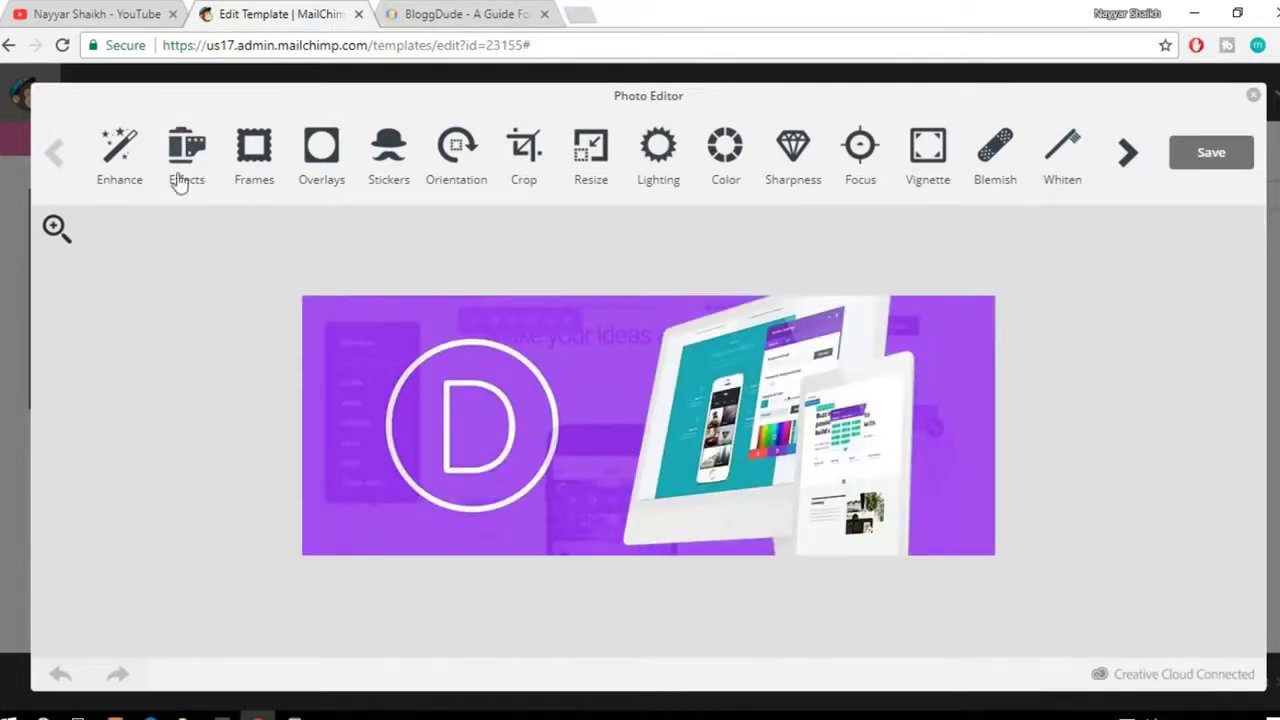
click(264, 163)
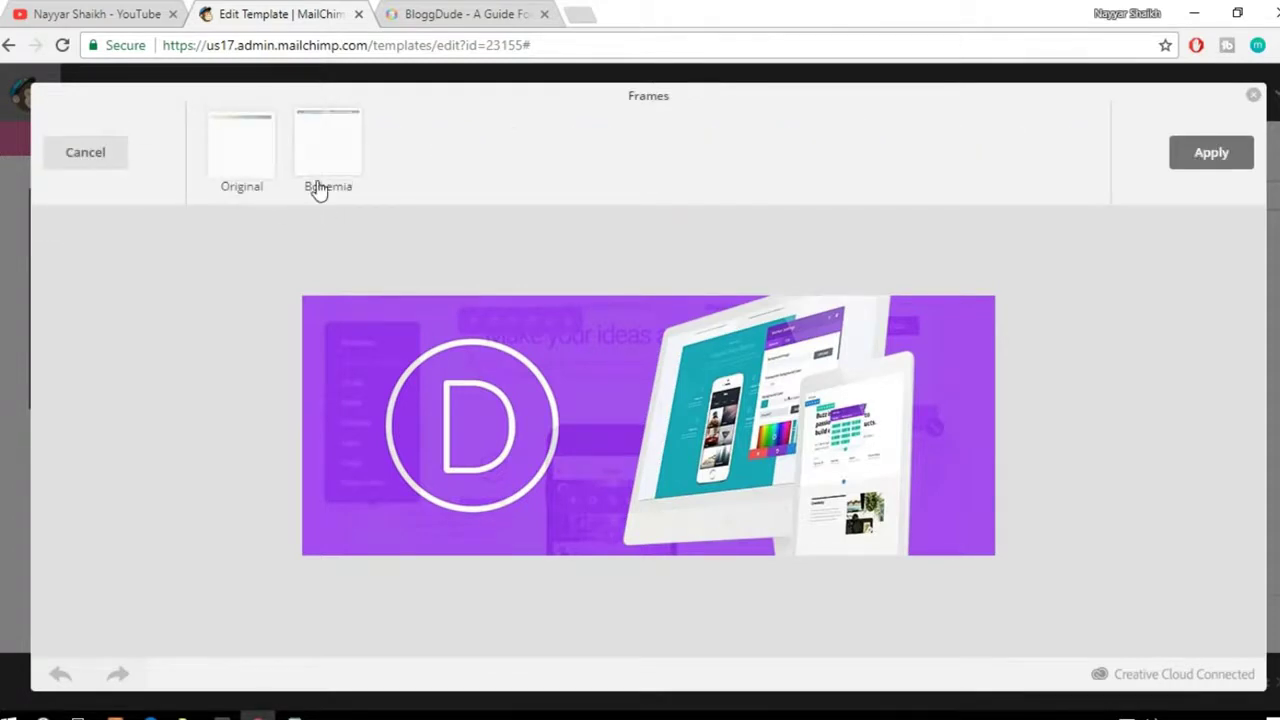
click(249, 172)
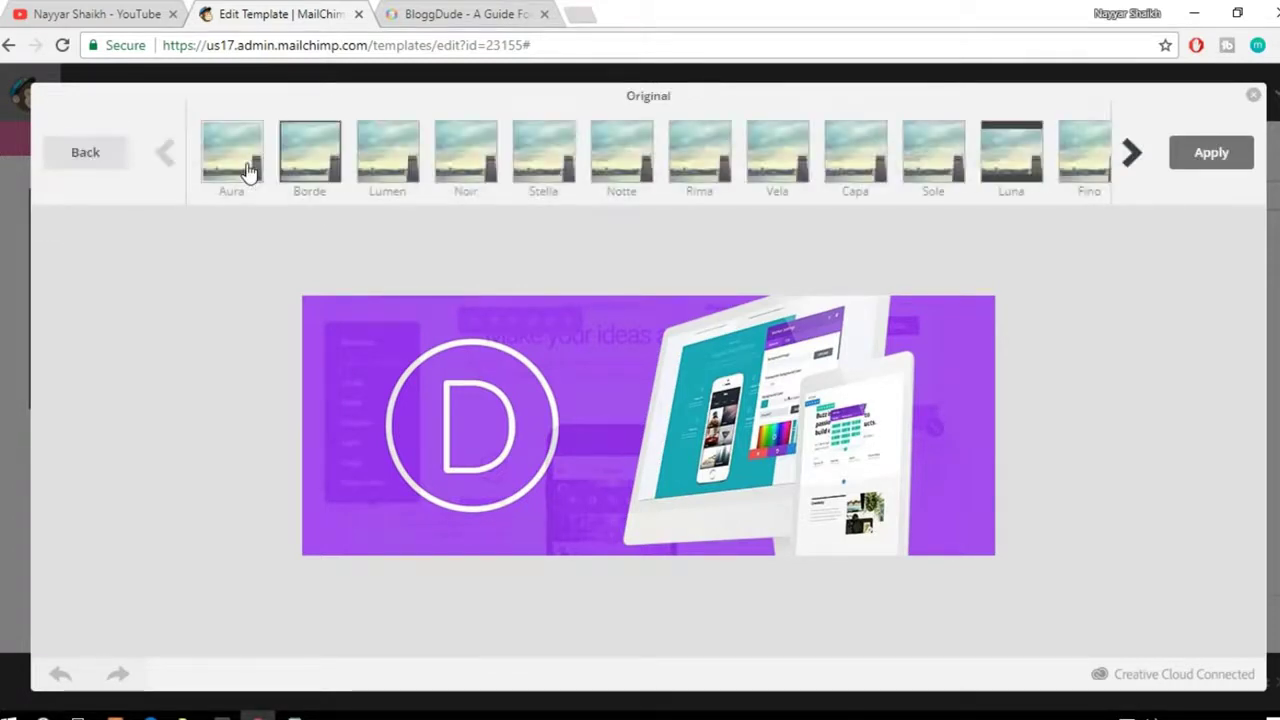
click(545, 160)
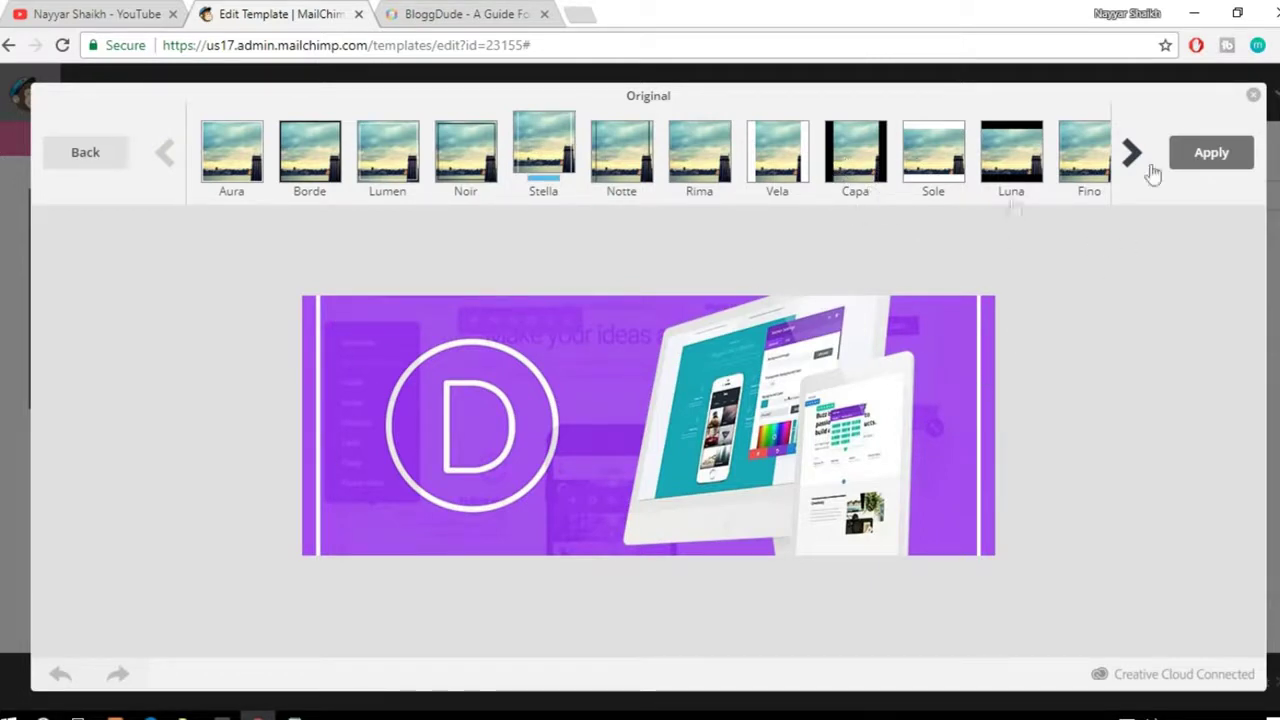
click(1254, 97)
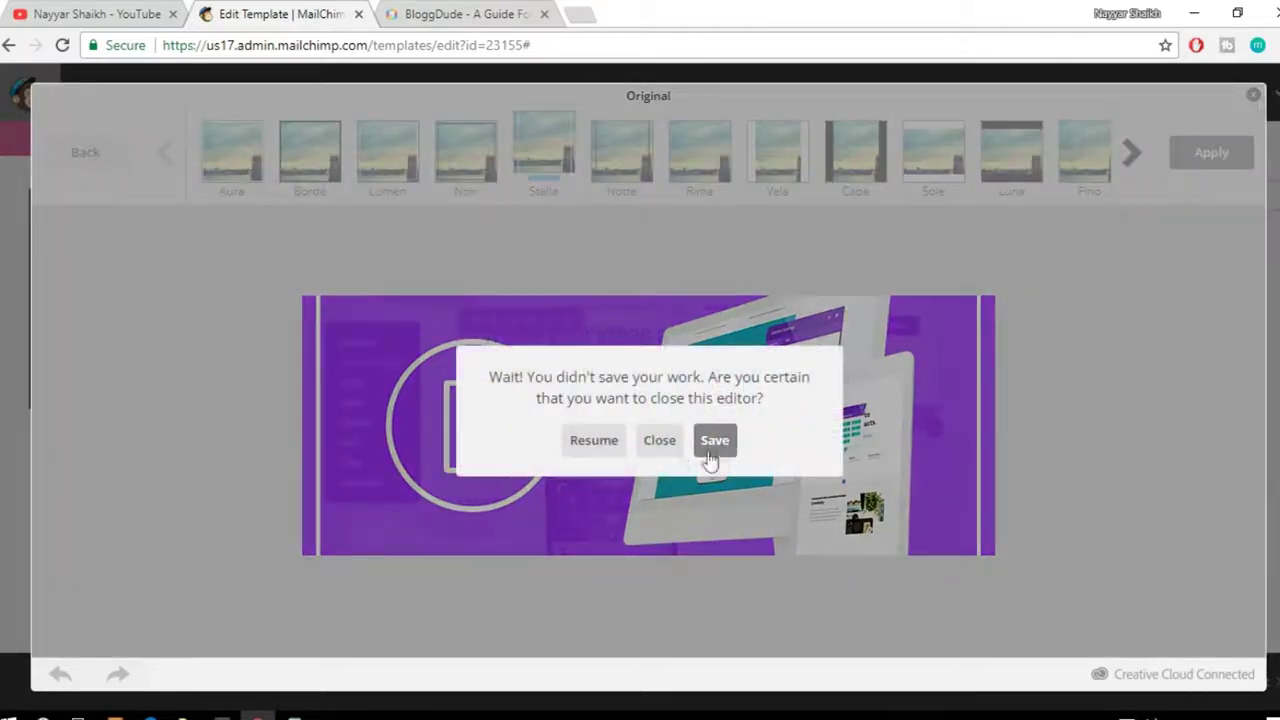
click(659, 441)
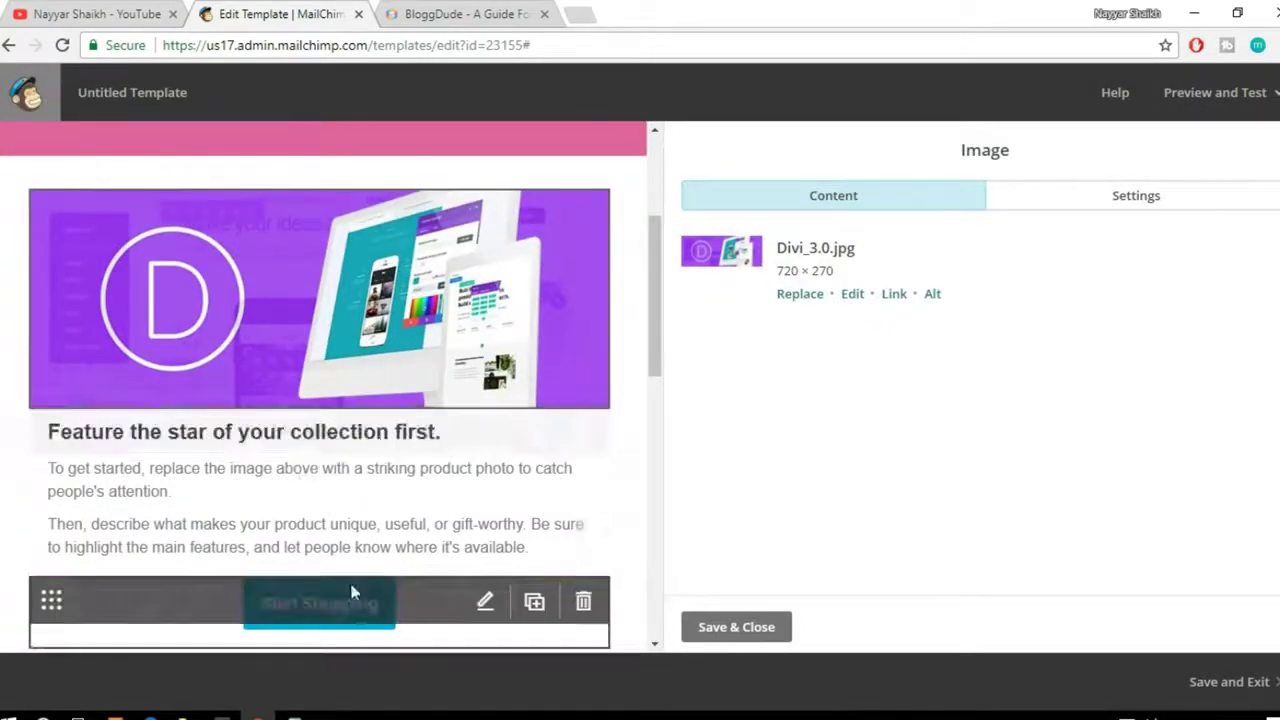
Step: Open the product caption in the Text editor, then view the bloggdude.com homepage tab
click(380, 506)
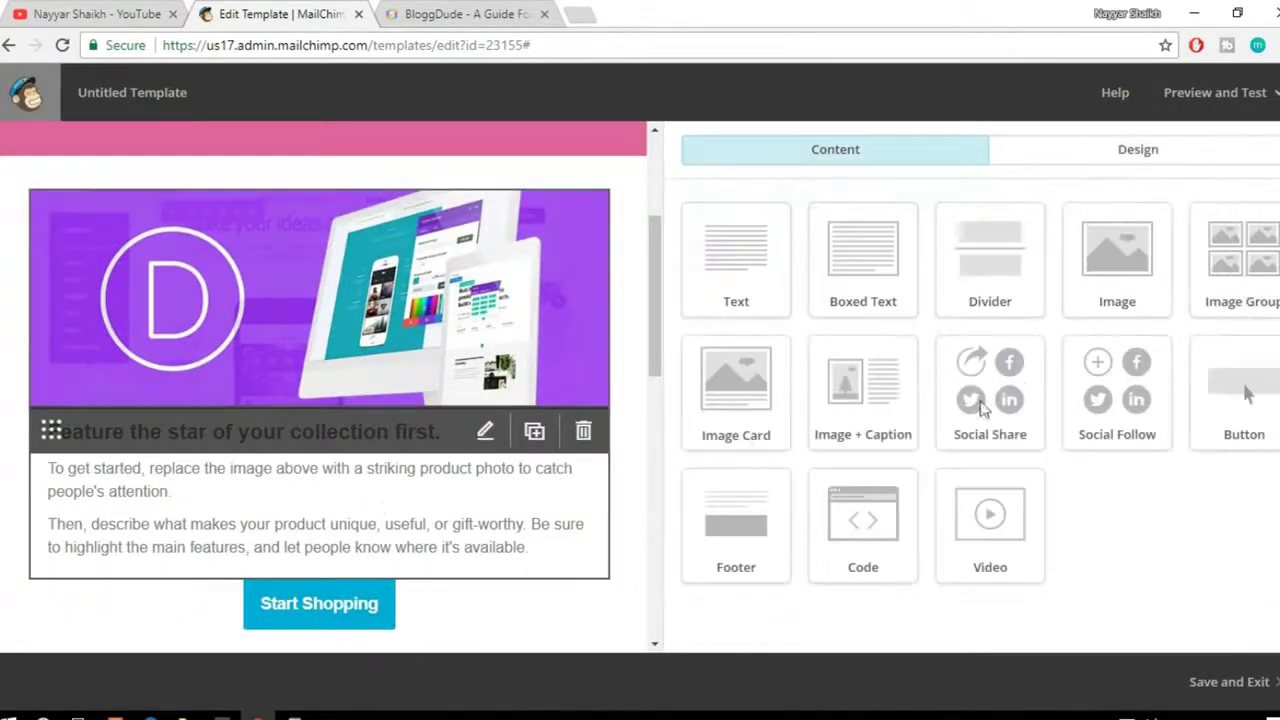
scroll(600, 425, up, 3)
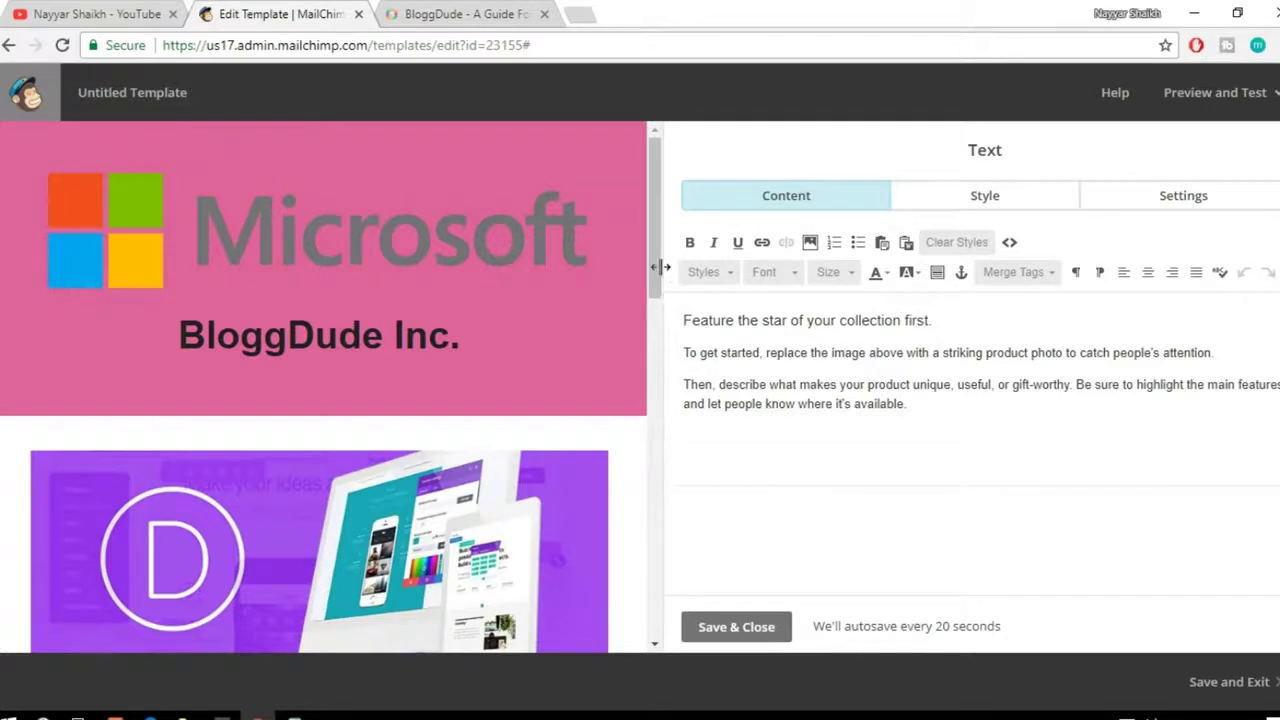
click(458, 14)
scroll(674, 381, down, 1)
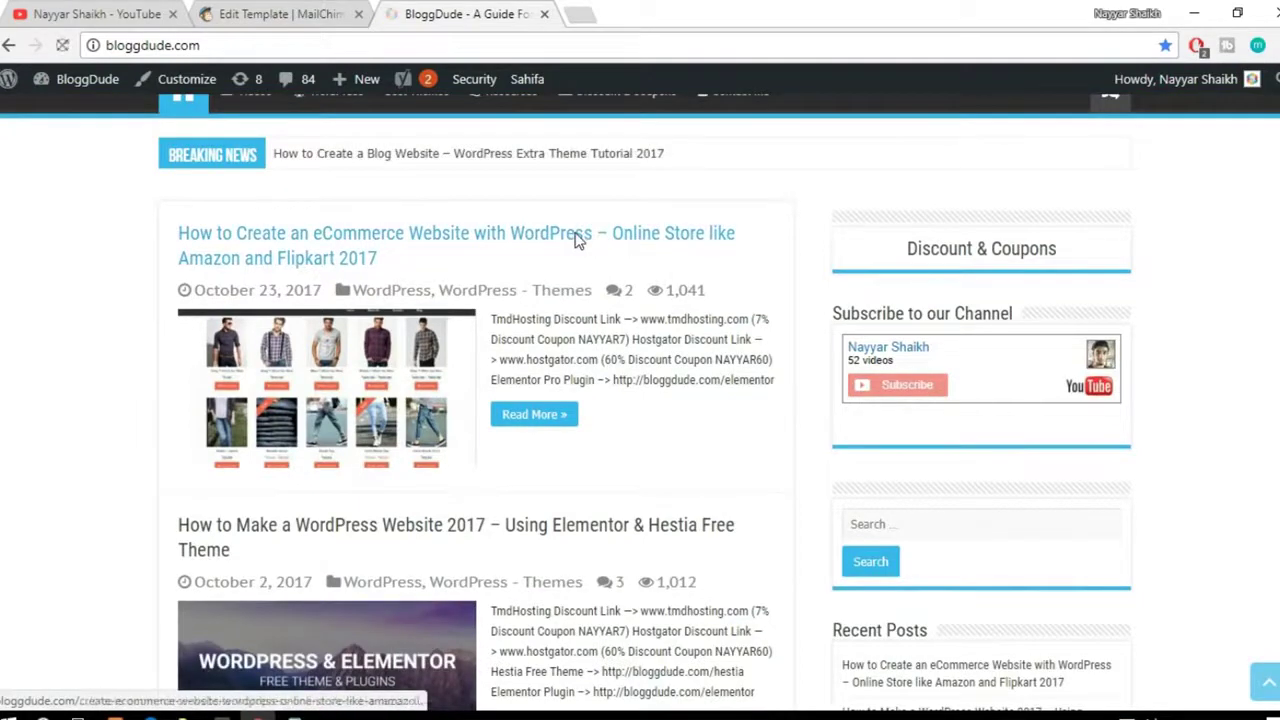
Step: Open the 'How to Create an eCommerce Website With WordPress' post and scroll through it
click(480, 236)
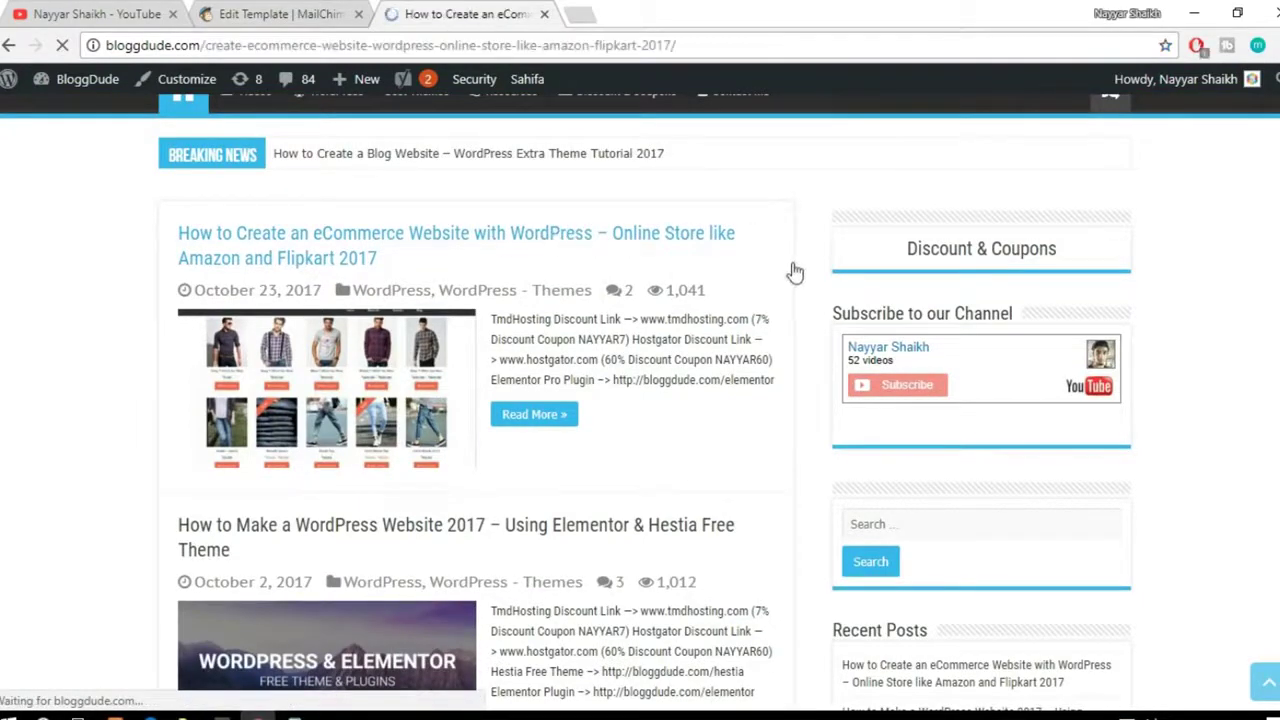
scroll(829, 360, down, 3)
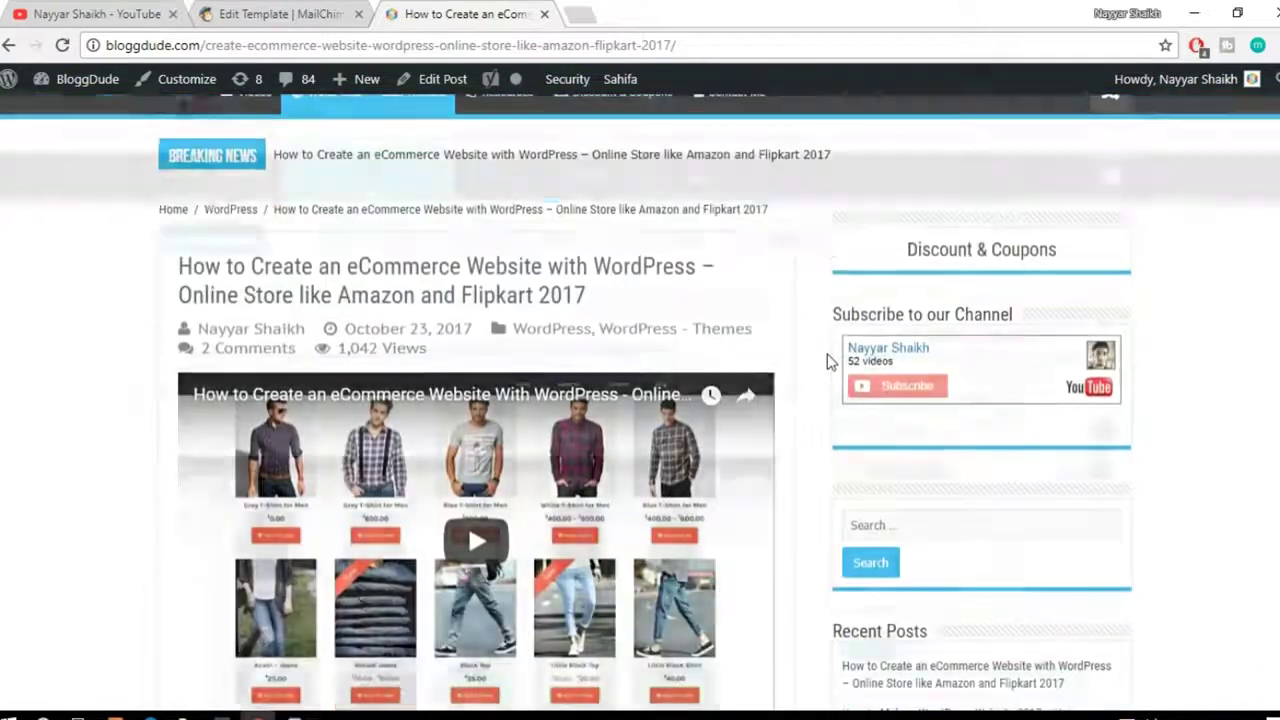
scroll(765, 385, up, 1)
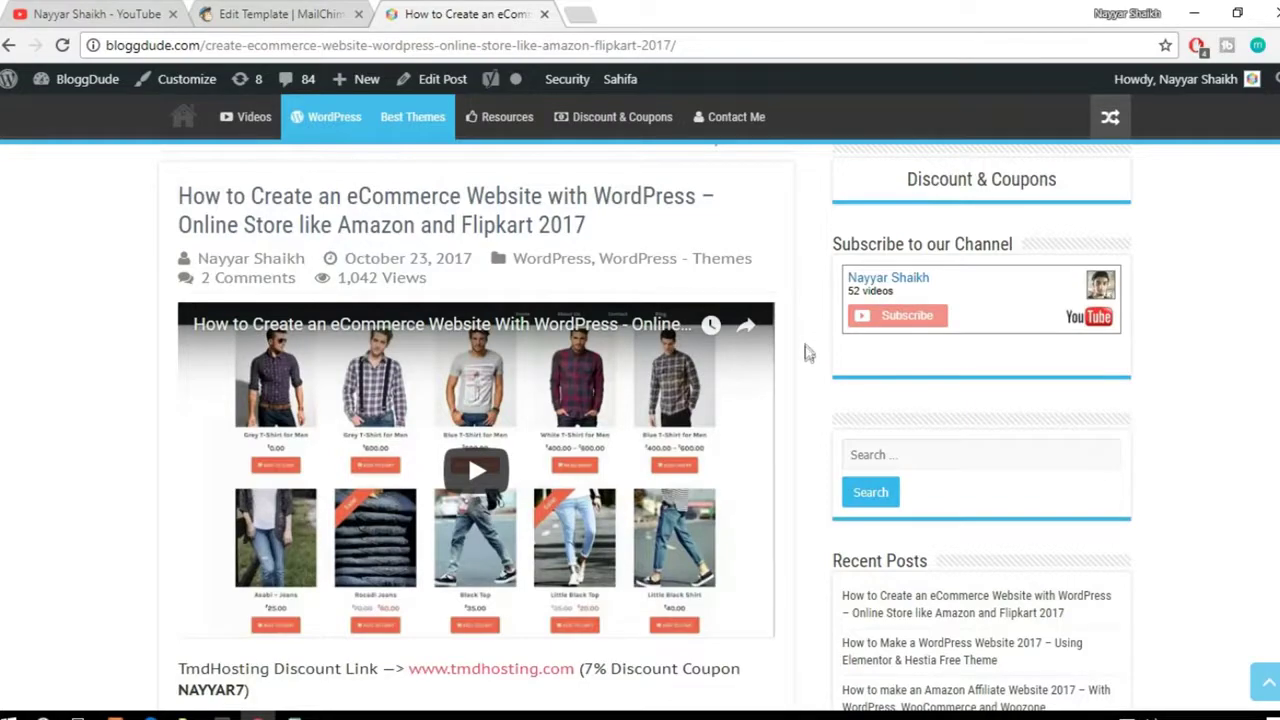
scroll(808, 354, down, 5)
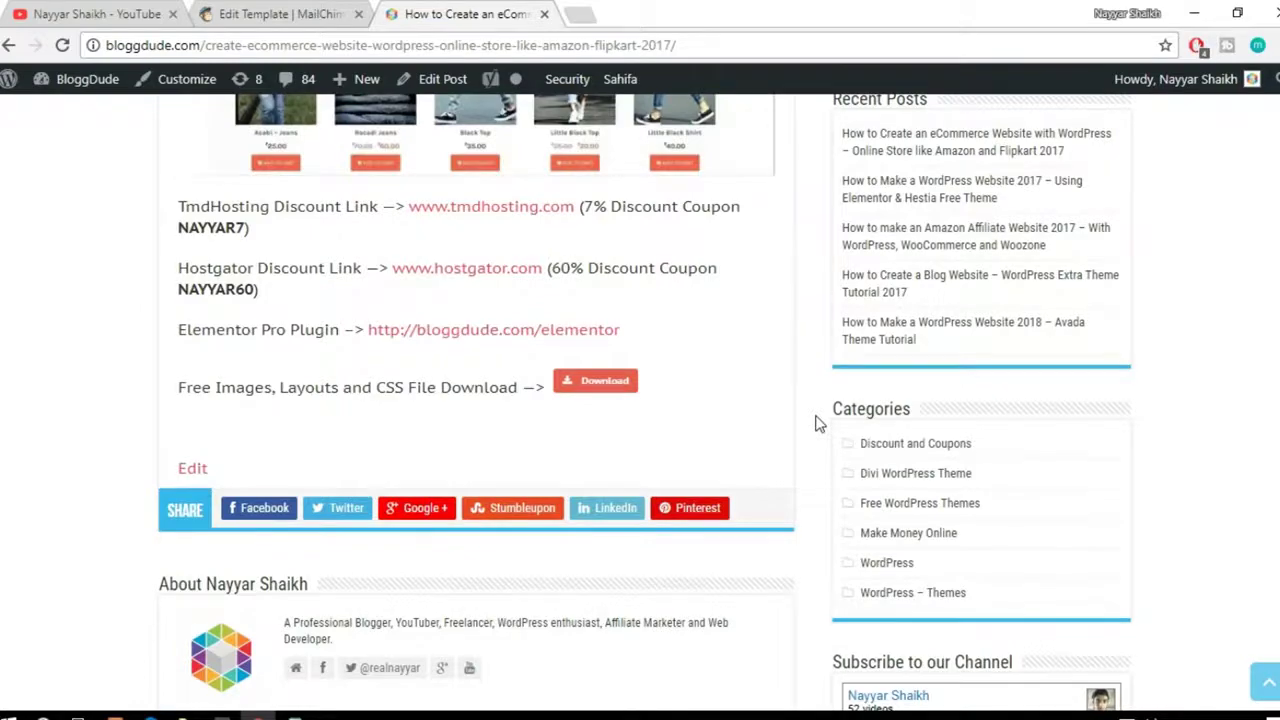
scroll(815, 423, up, 3)
scroll(815, 423, up, 1)
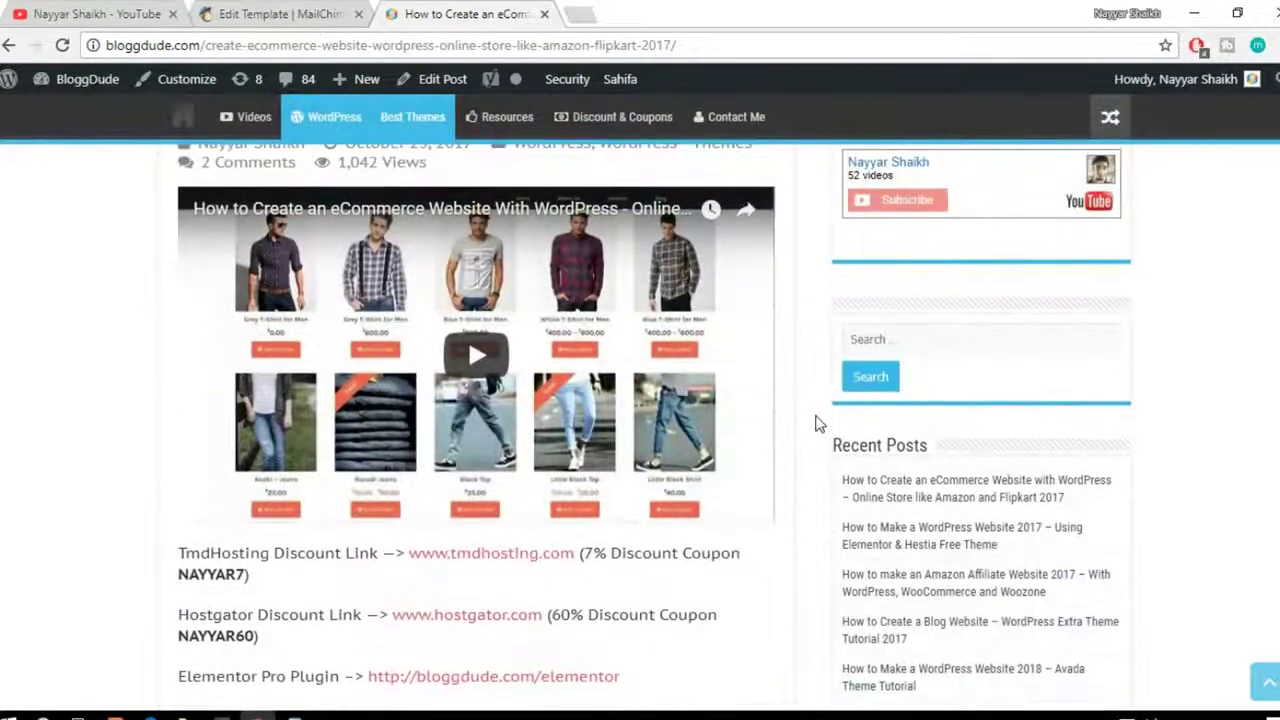
Step: After a glance at MailChimp, select the eCommerce article's URL in the address bar
click(282, 14)
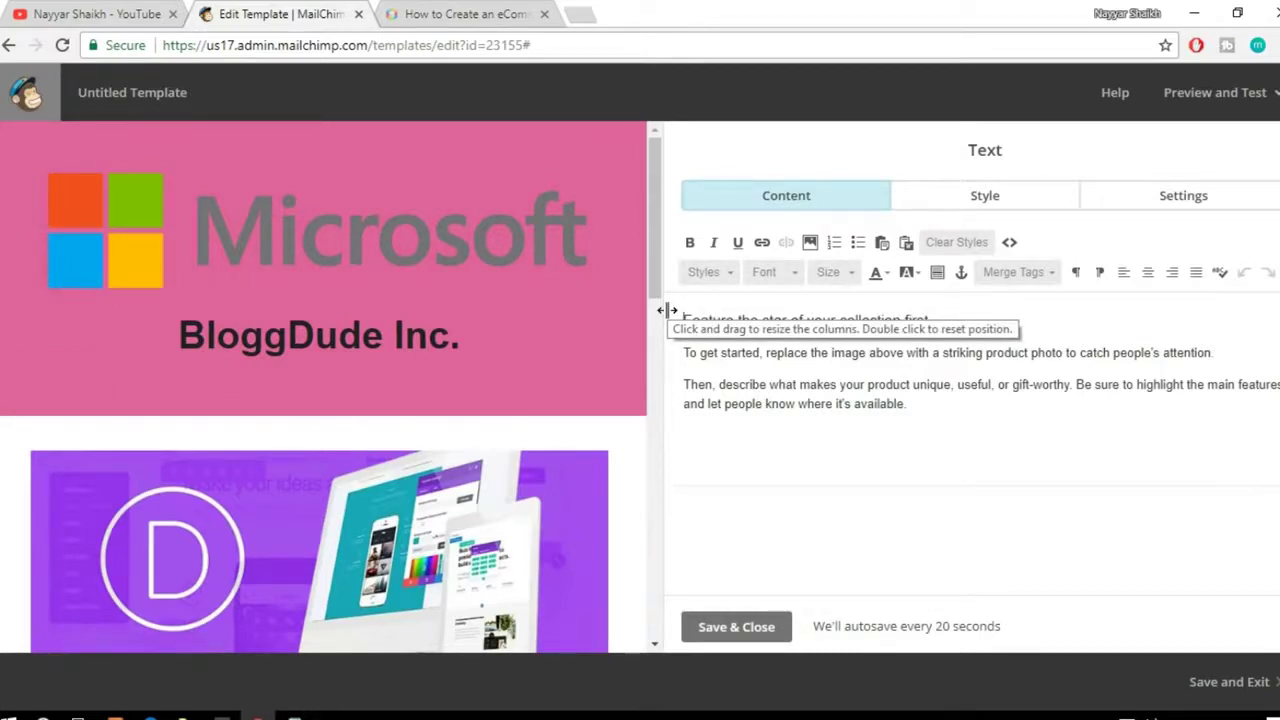
click(510, 14)
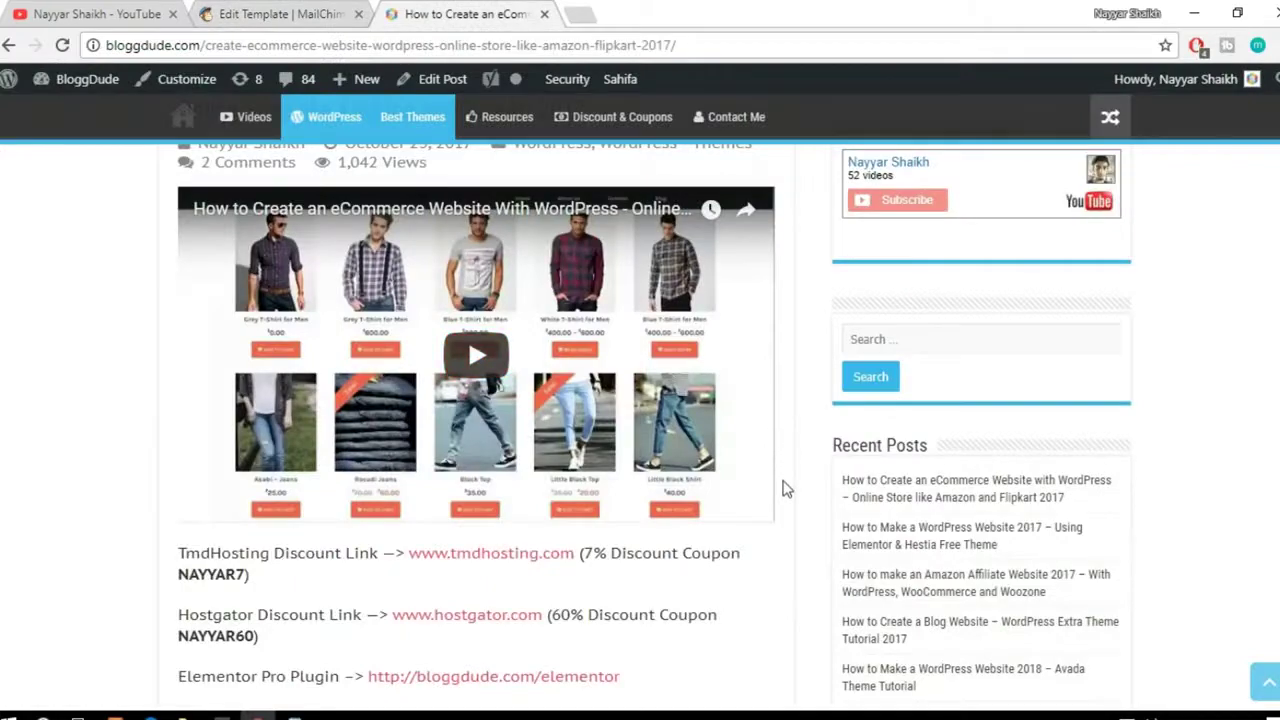
scroll(783, 489, down, 3)
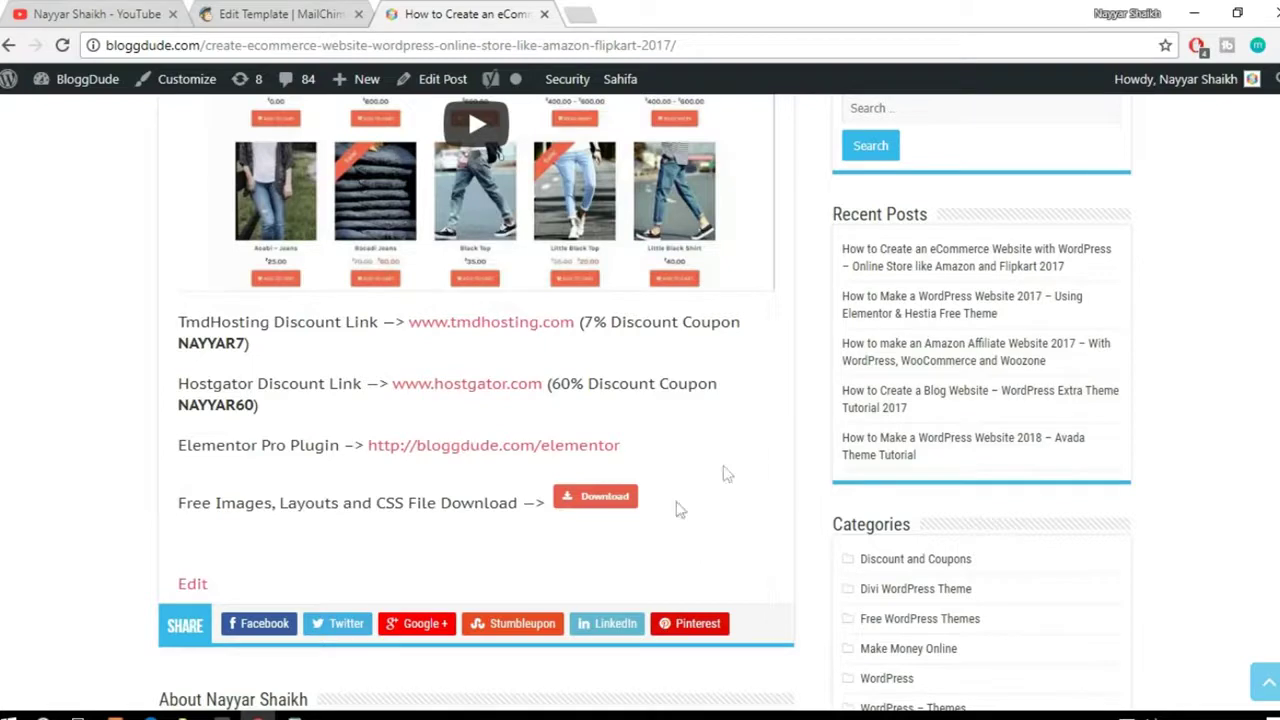
click(684, 40)
key(ctrl+c)
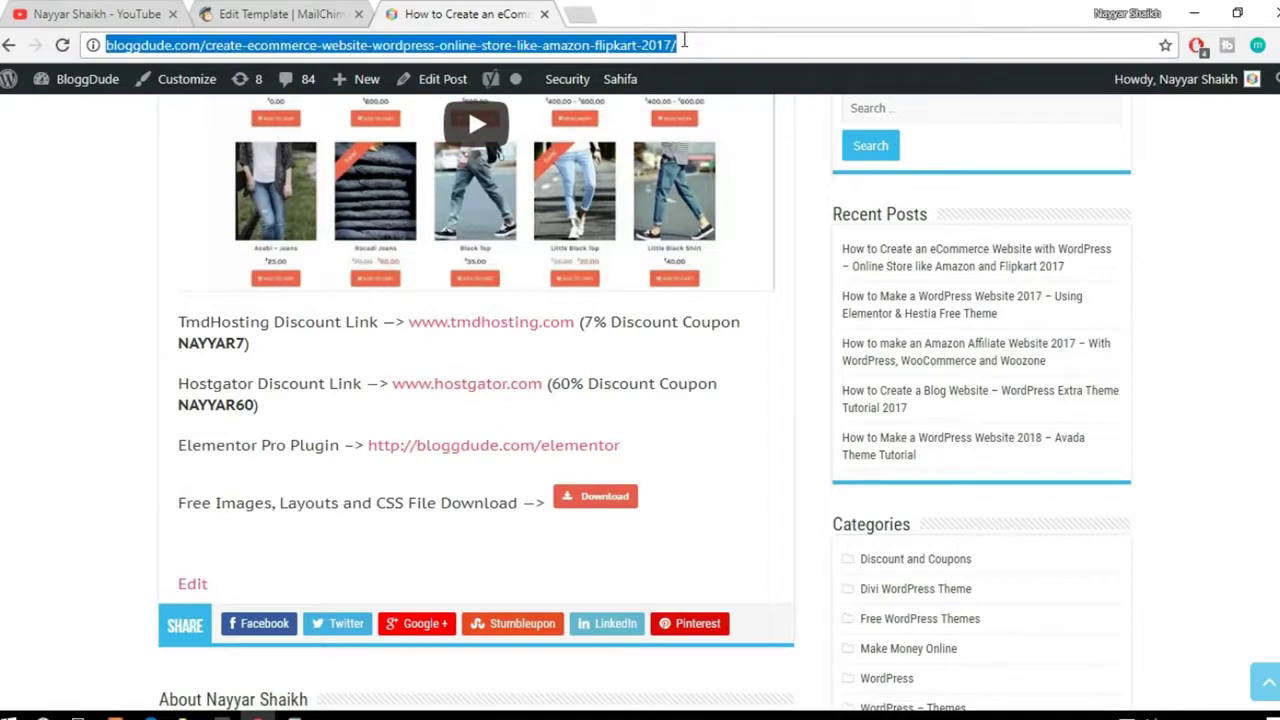
Step: Load the copied article URL in a new incognito window and scroll to the download section
click(1271, 45)
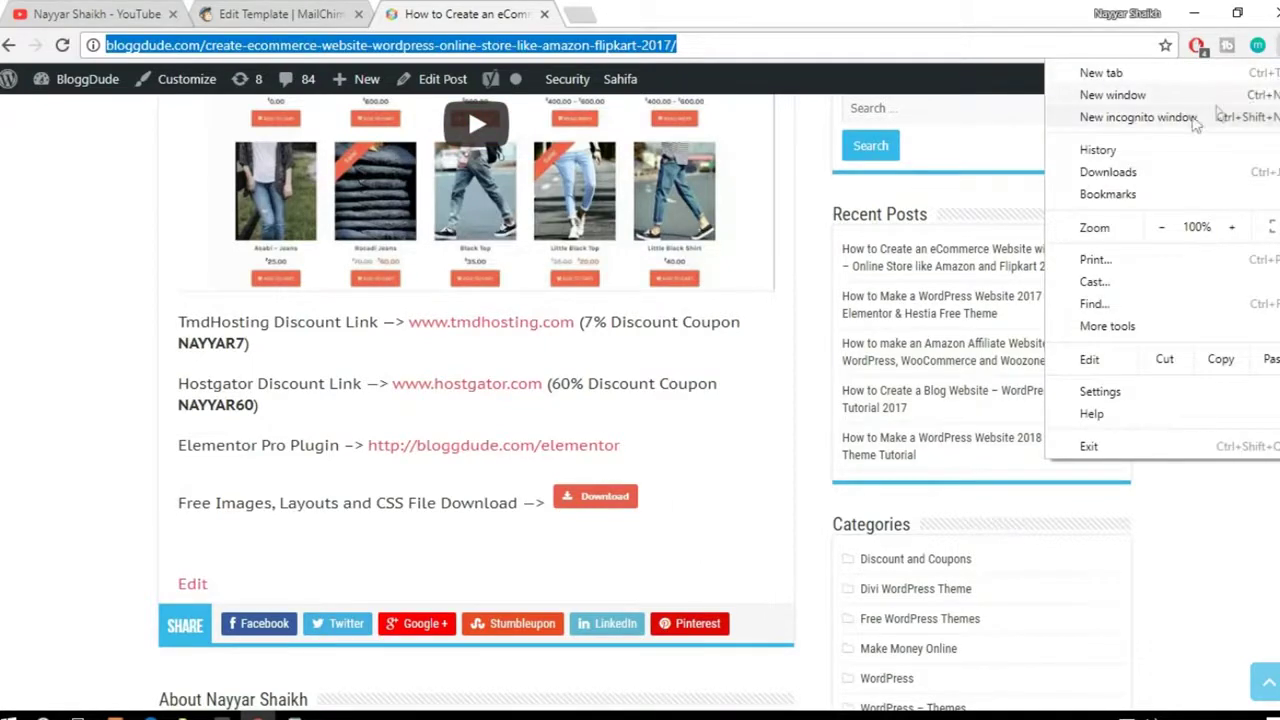
click(1103, 114)
key(ctrl+v)
key(Return)
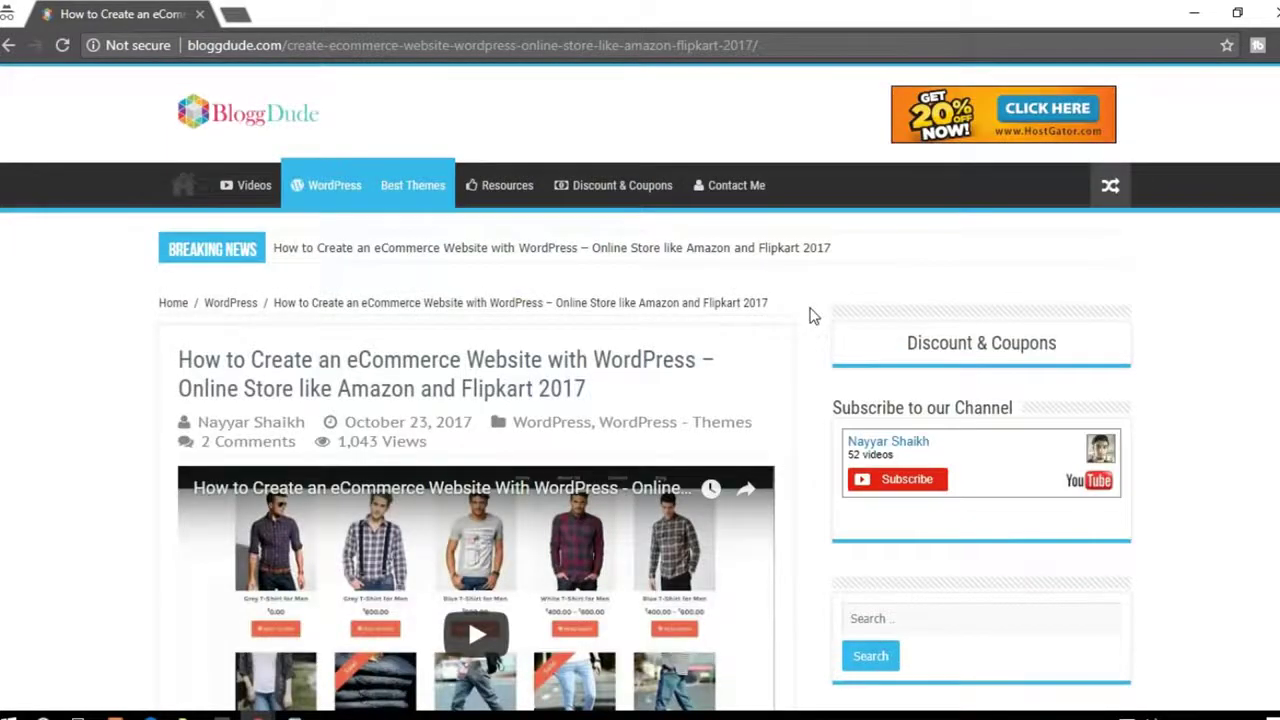
scroll(812, 316, down, 6)
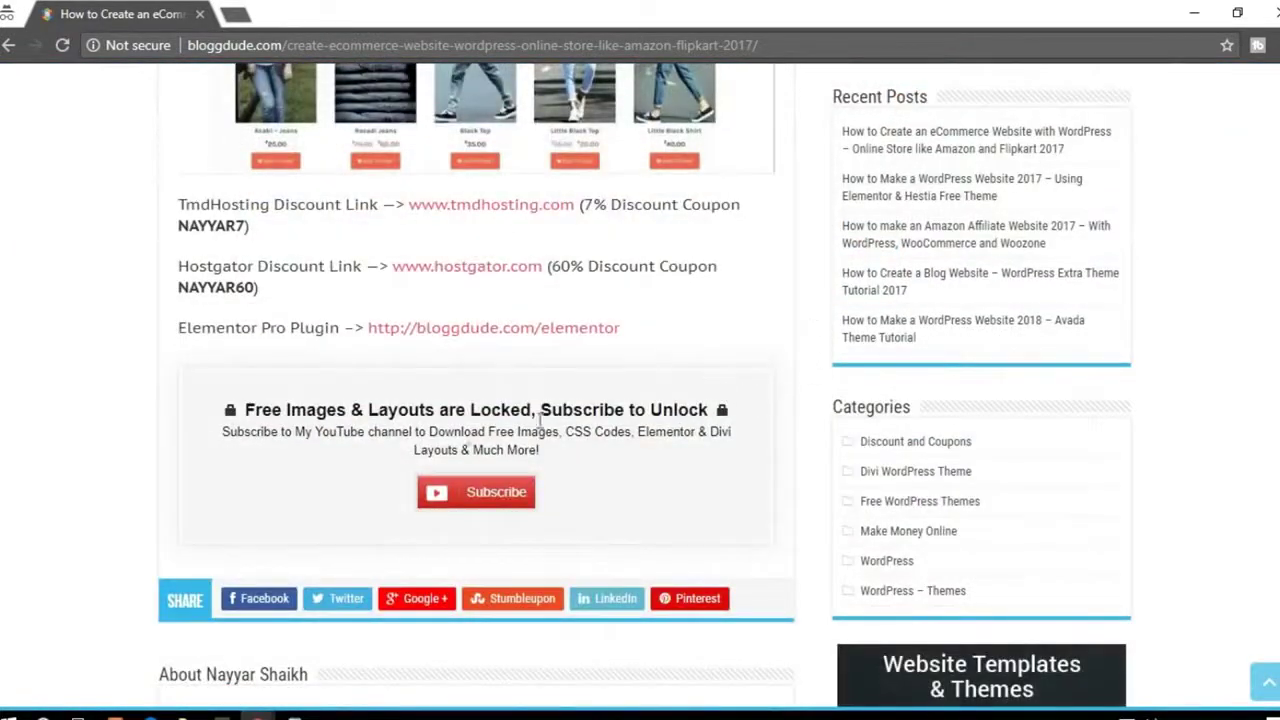
Step: Compare the logged-in and private article windows, then close the incognito window
mouse_move(260, 714)
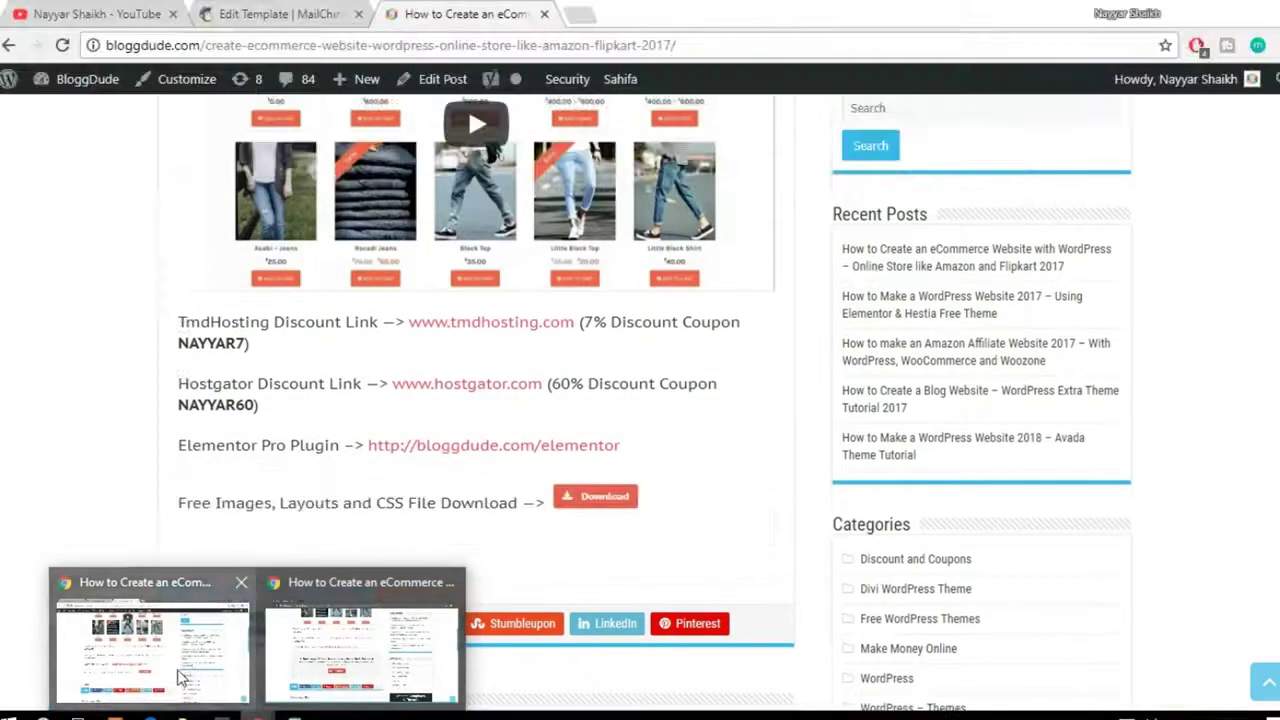
click(380, 678)
click(706, 412)
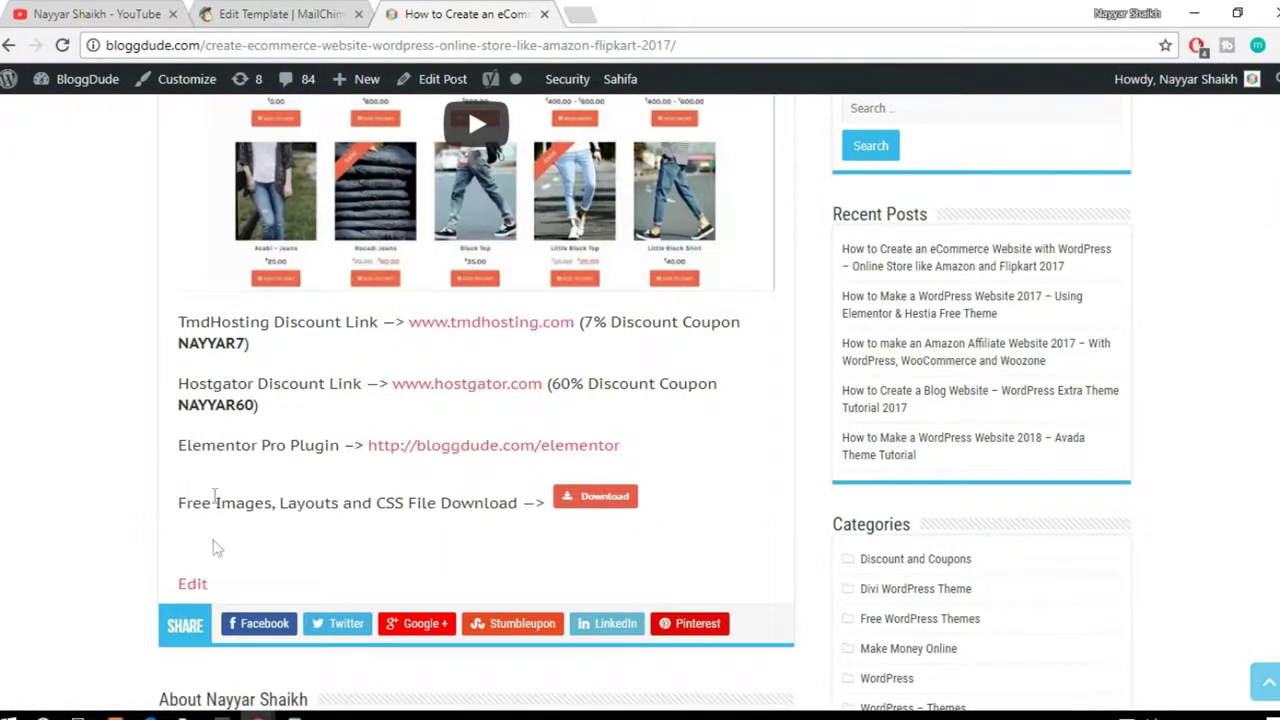
mouse_move(258, 716)
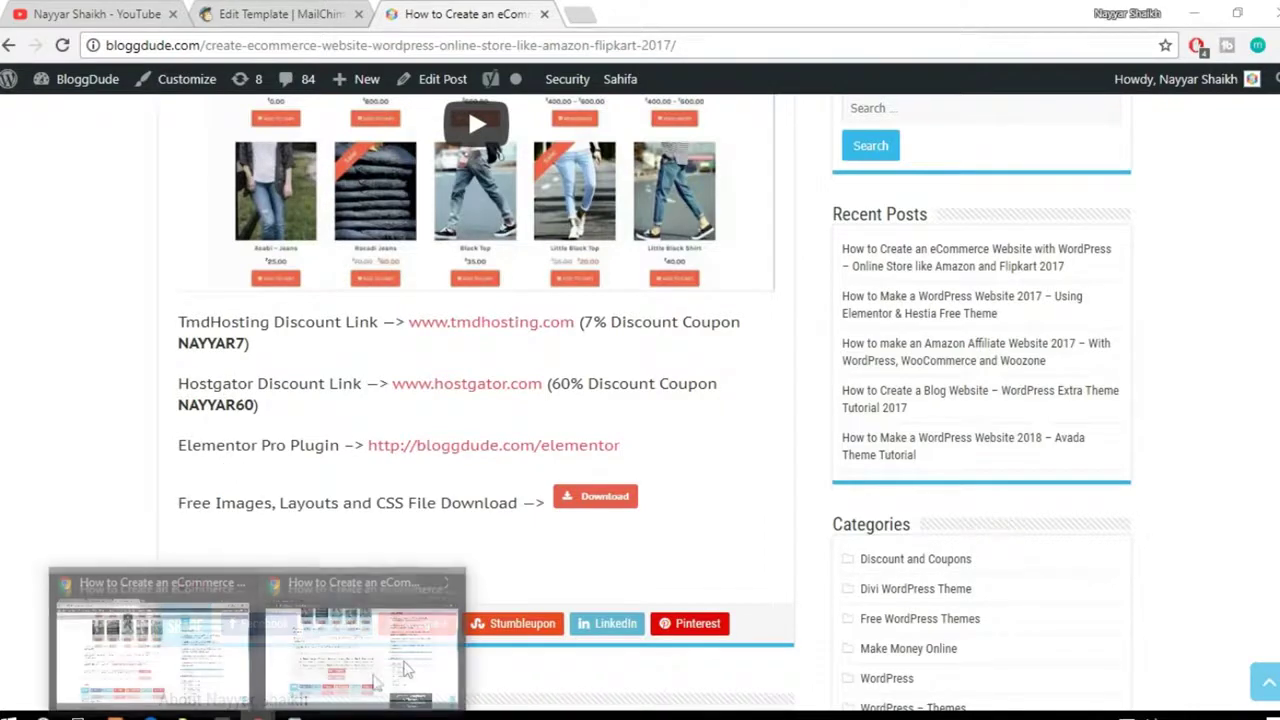
click(400, 668)
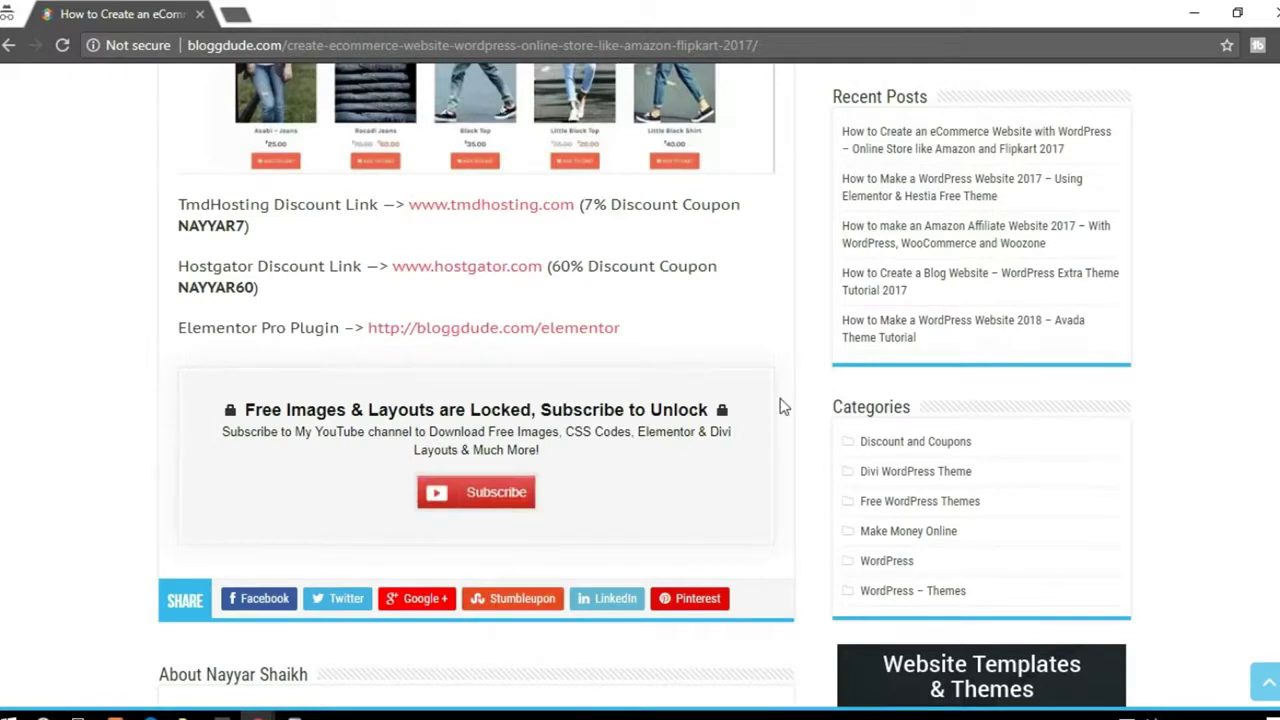
mouse_move(490, 515)
click(1270, 10)
Step: Look over the MailChimp template editor
click(290, 13)
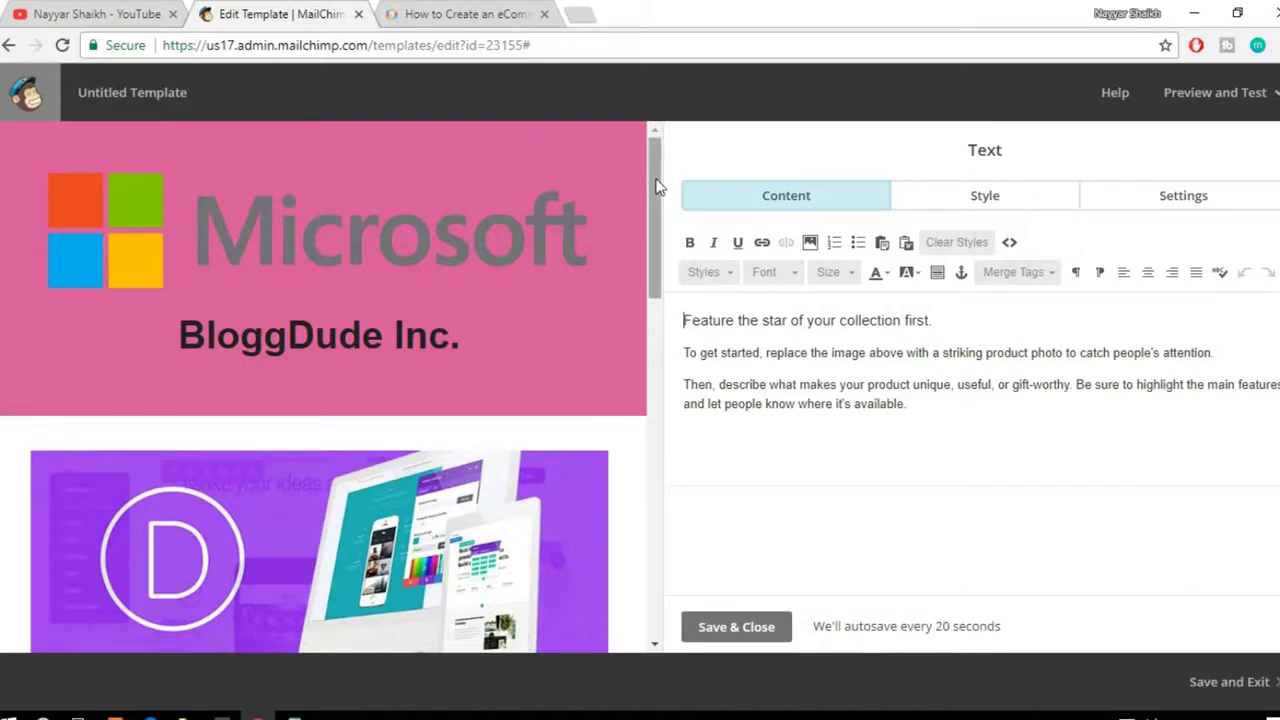
drag(658, 186, 662, 250)
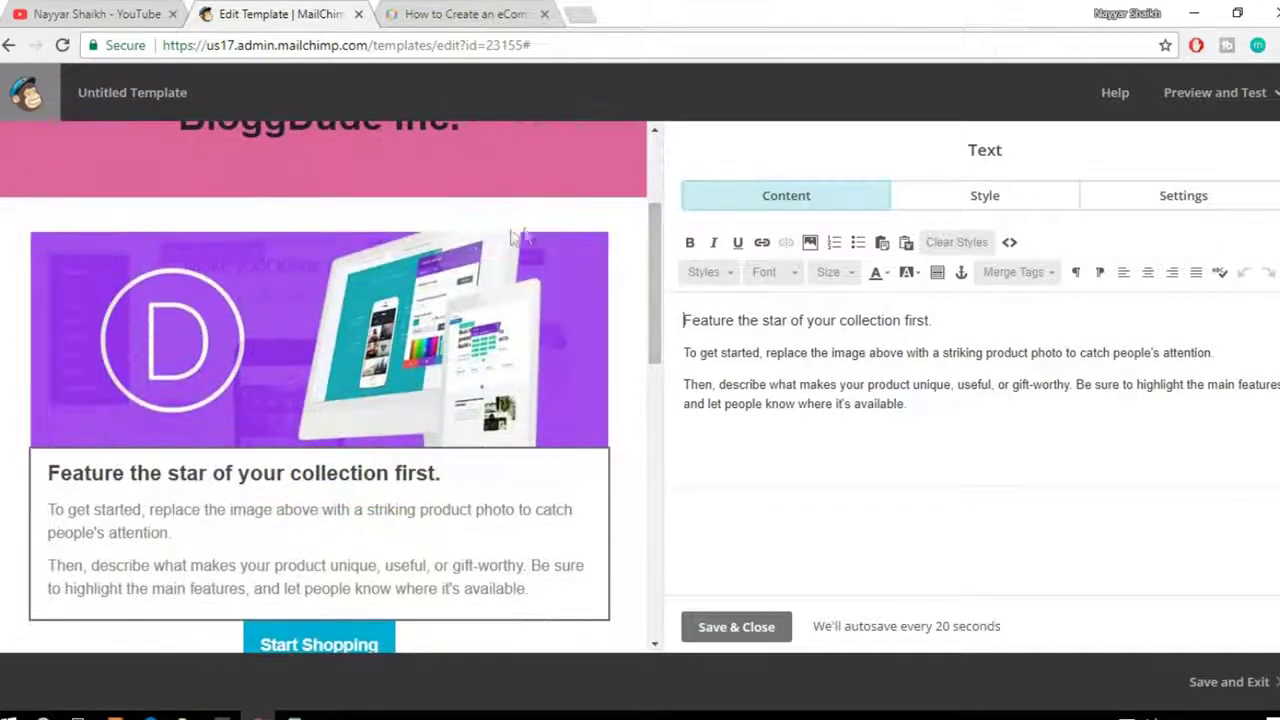
scroll(617, 310, up, 2)
scroll(624, 299, down, 2)
Step: Go from the eCommerce post to the bloggdude.com home page and scroll through its latest posts
click(512, 12)
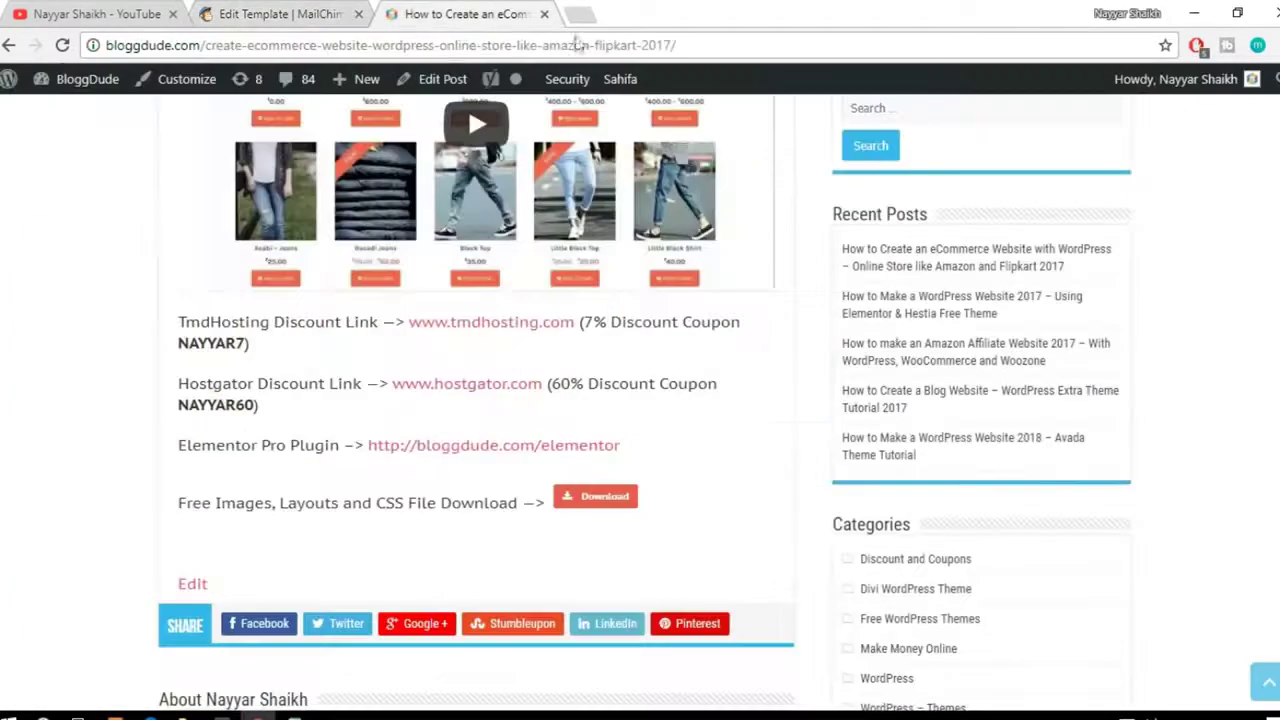
scroll(743, 365, up, 6)
click(188, 150)
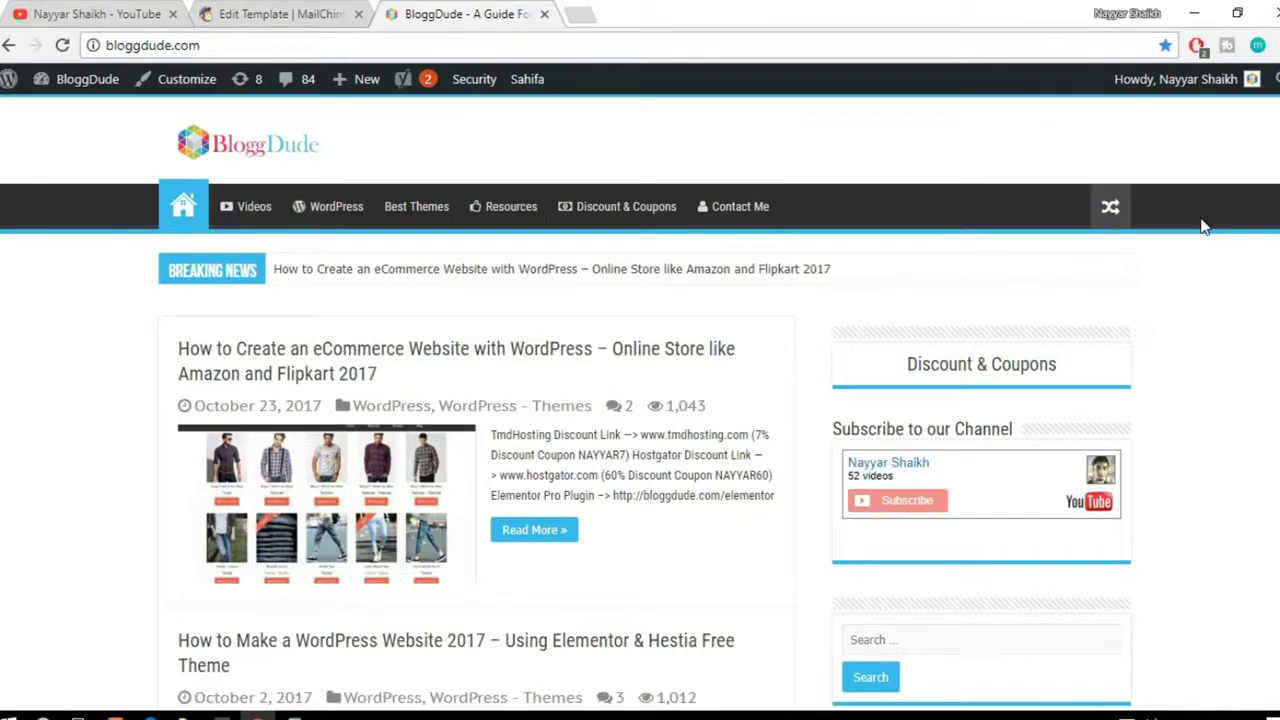
scroll(640, 400, down, 3)
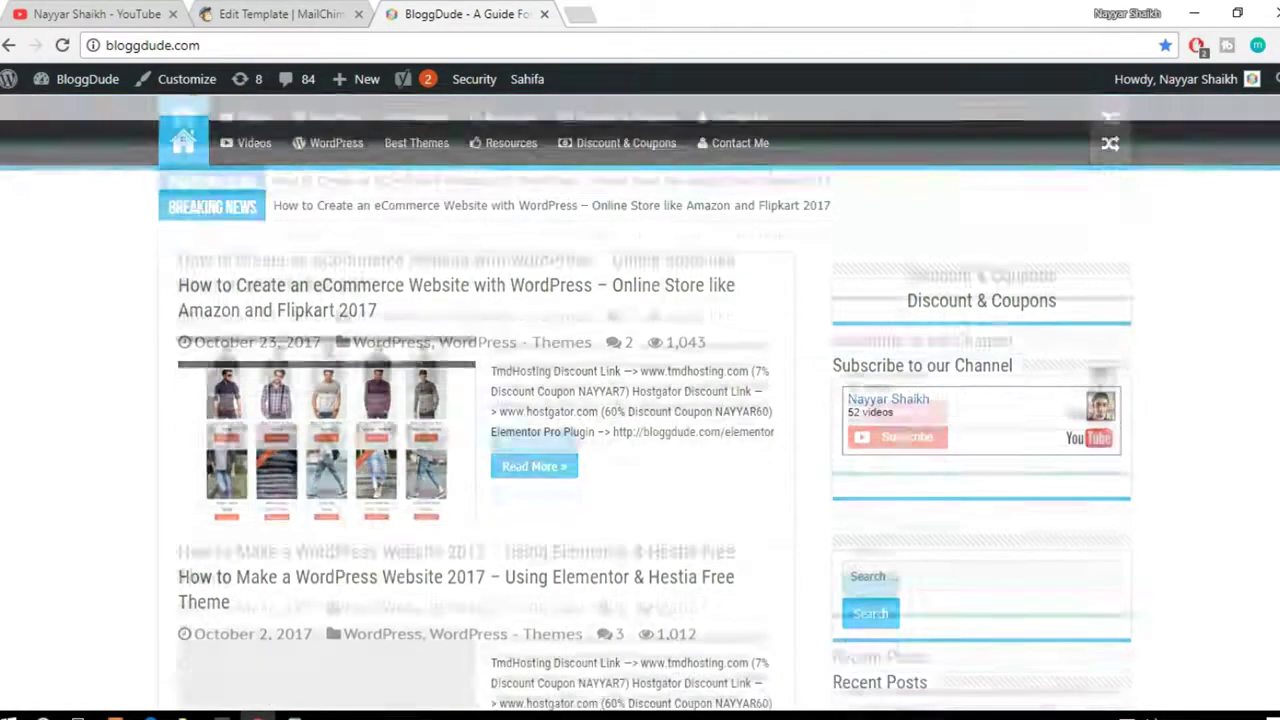
scroll(640, 400, down, 6)
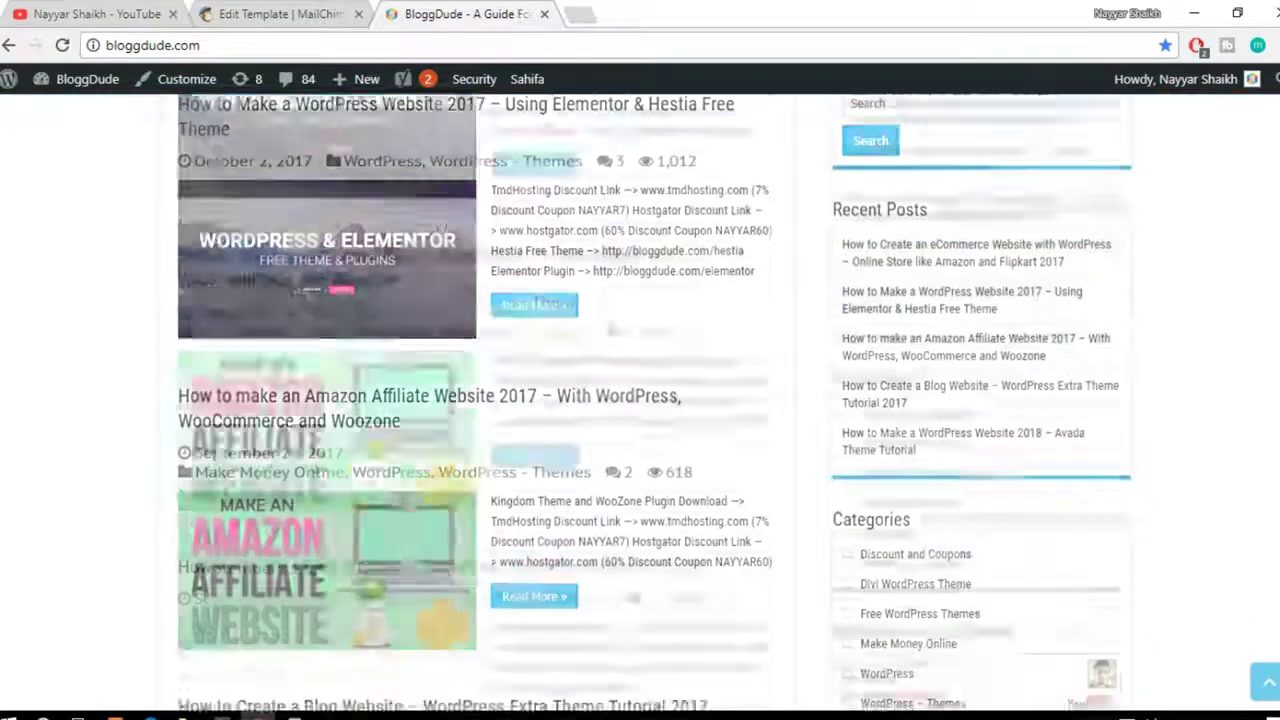
scroll(640, 400, down, 4)
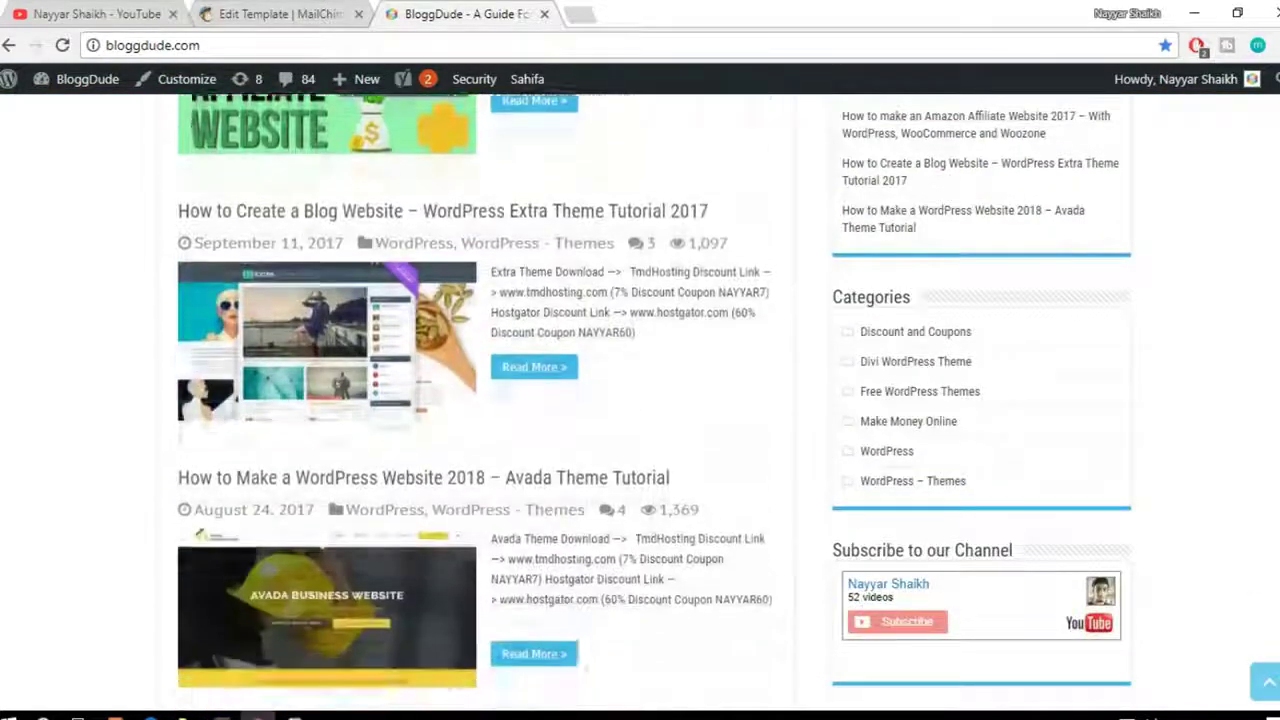
scroll(475, 400, down, 5)
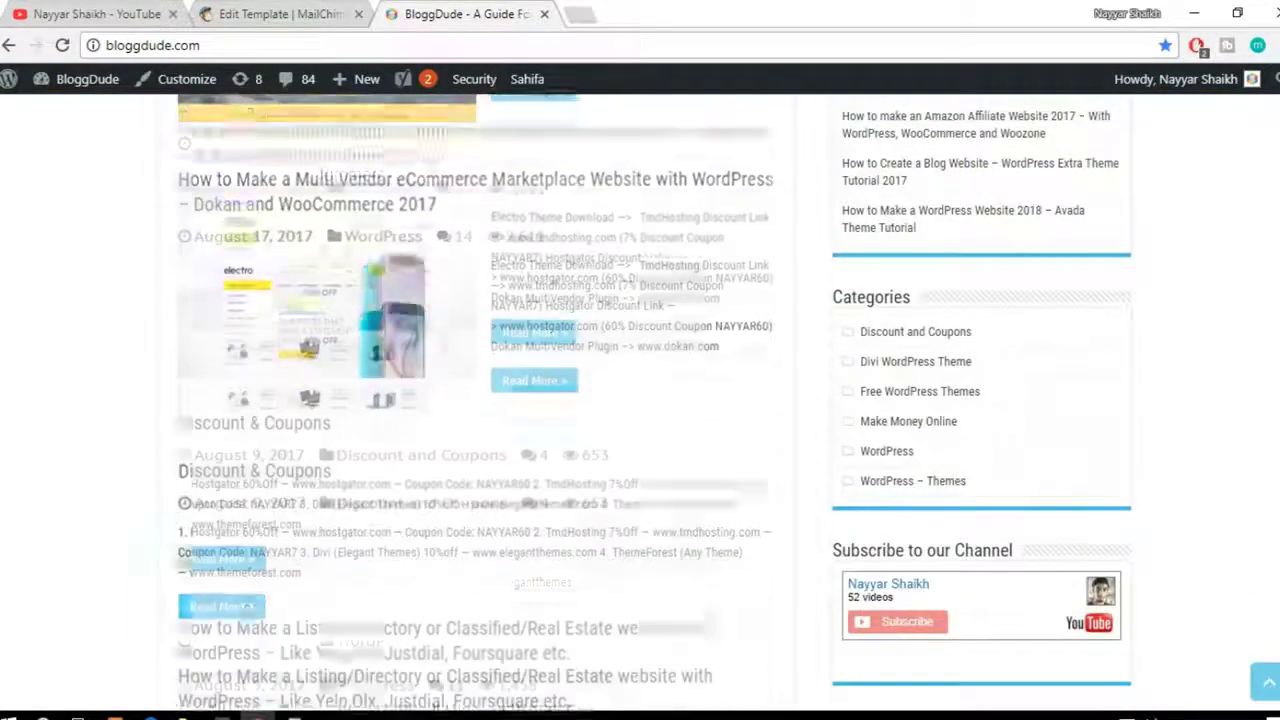
Step: Replace the Divi block's placeholder heading with 'Get Premium Divi Layouts for Free!'
click(270, 14)
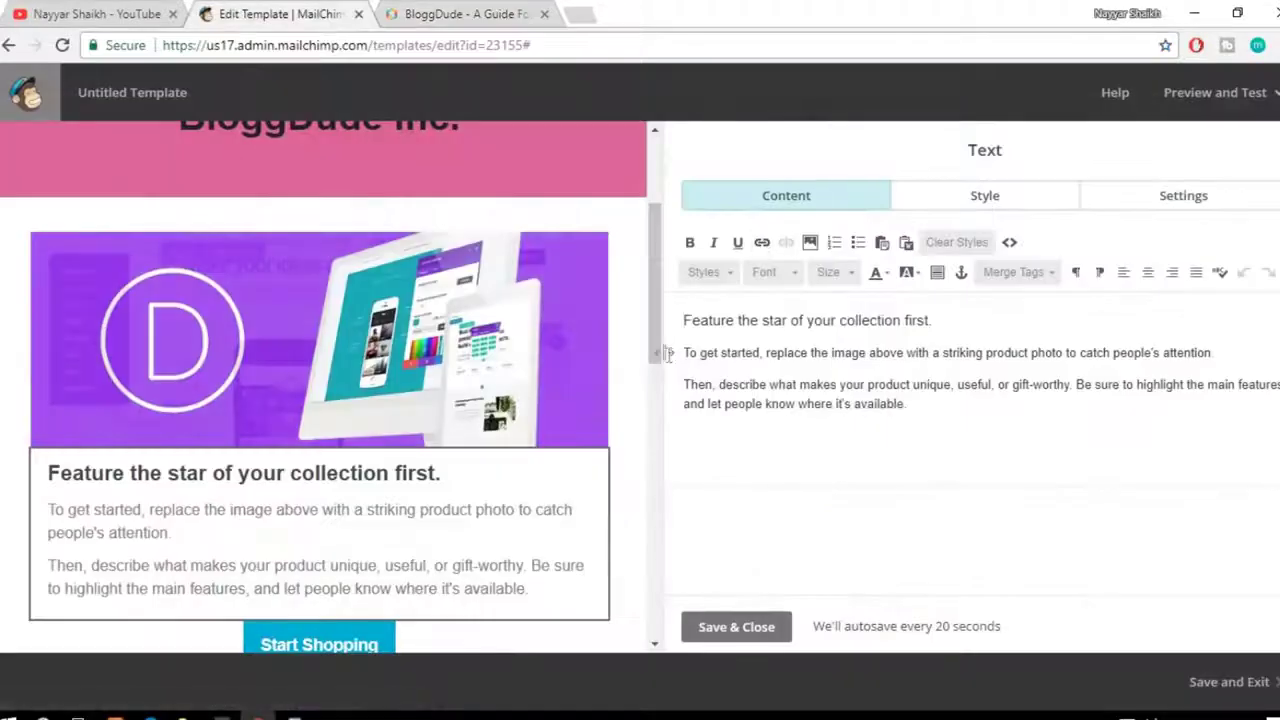
mouse_move(161, 319)
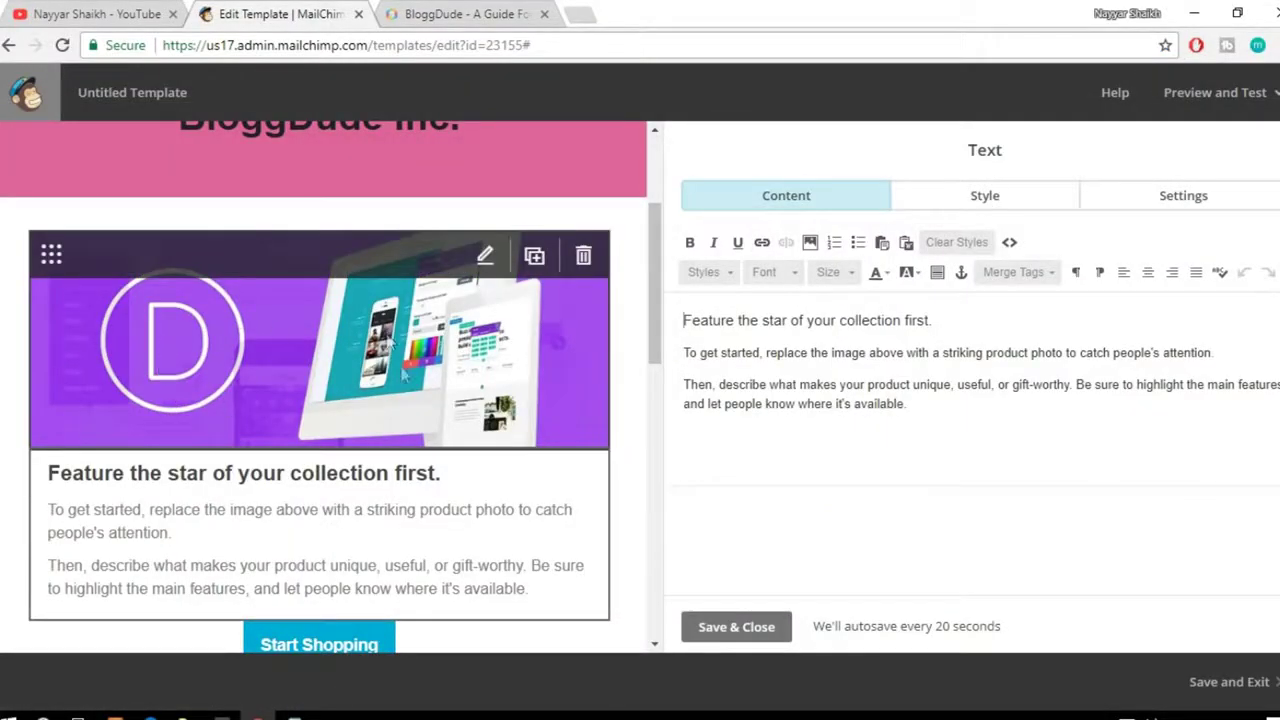
mouse_move(390, 523)
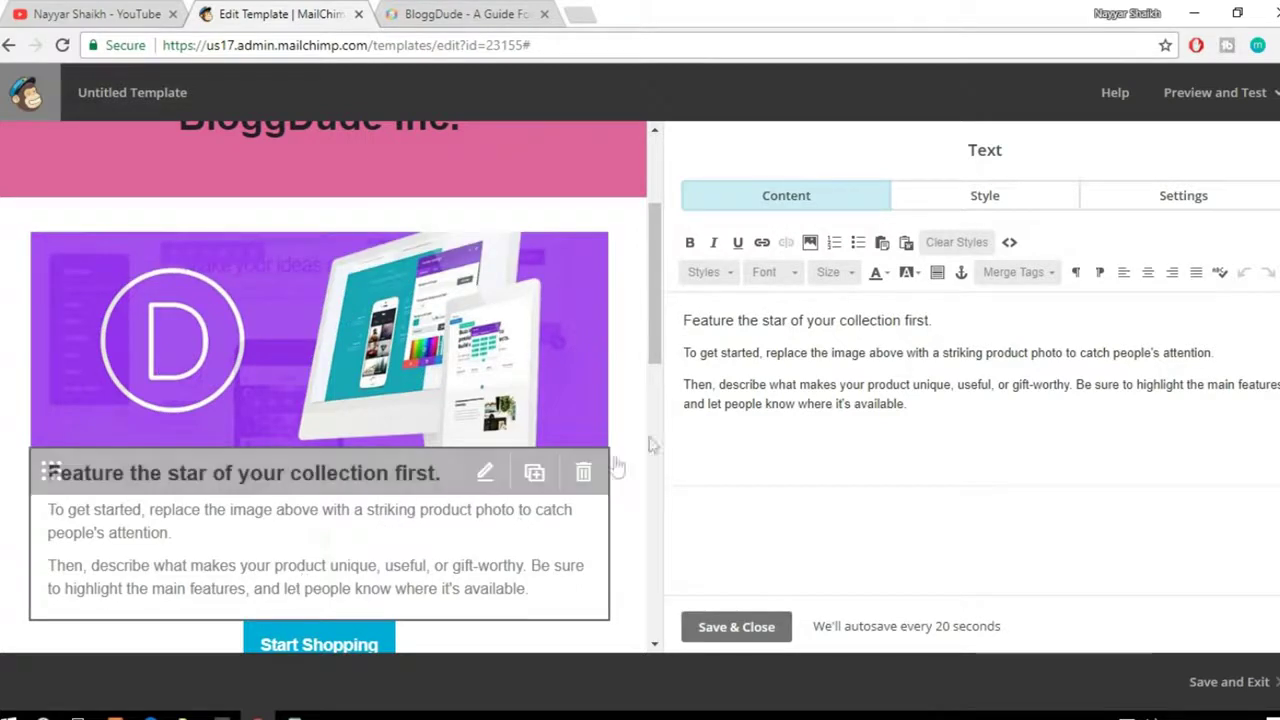
drag(963, 318, 682, 318)
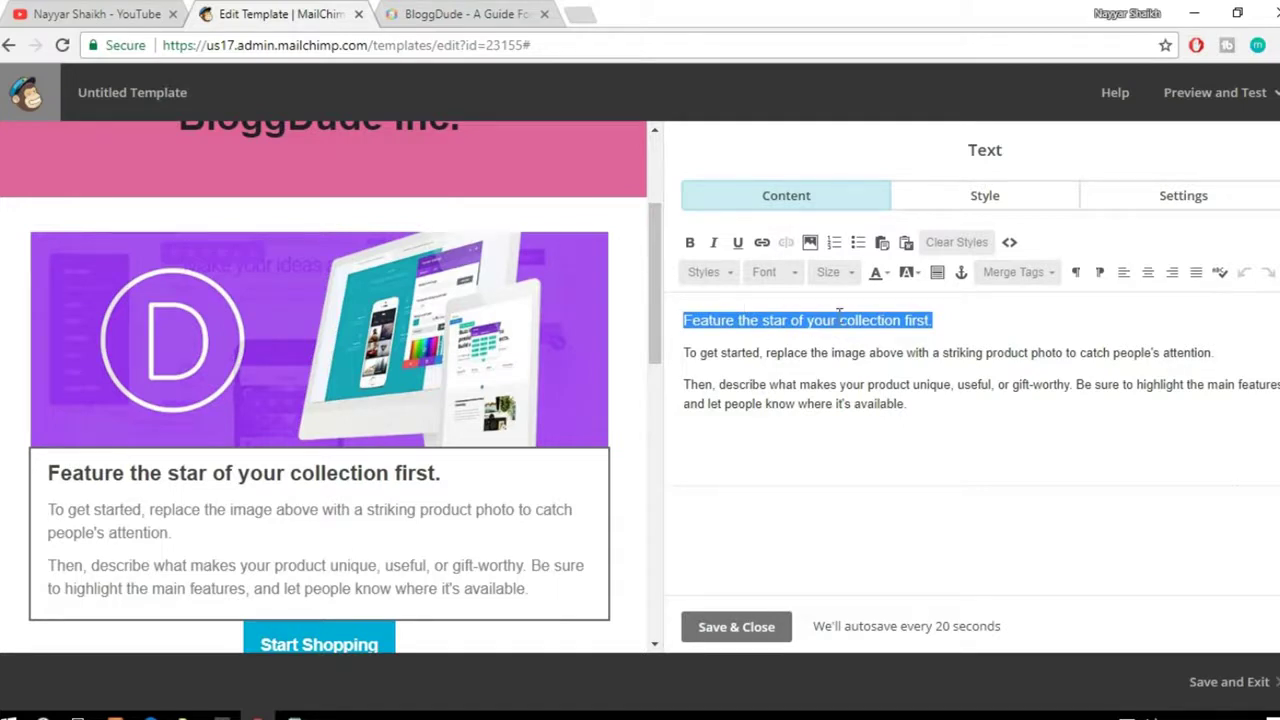
text(F)
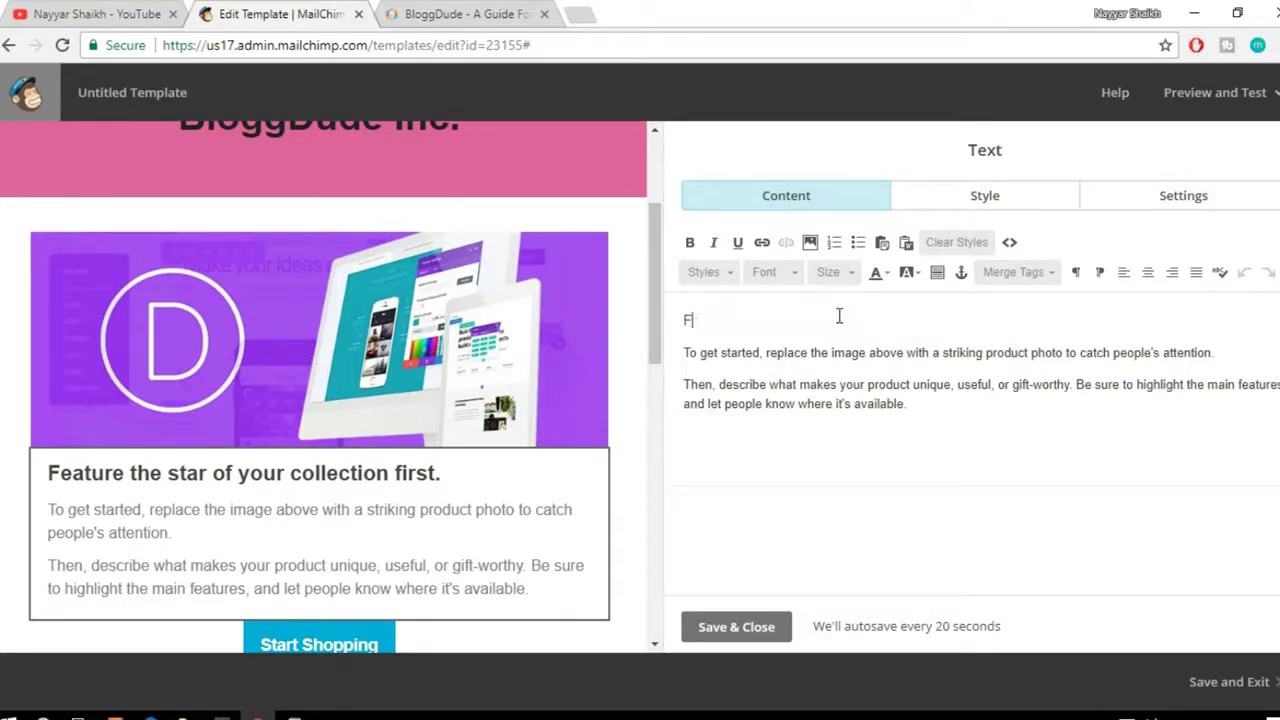
text(ree Pre)
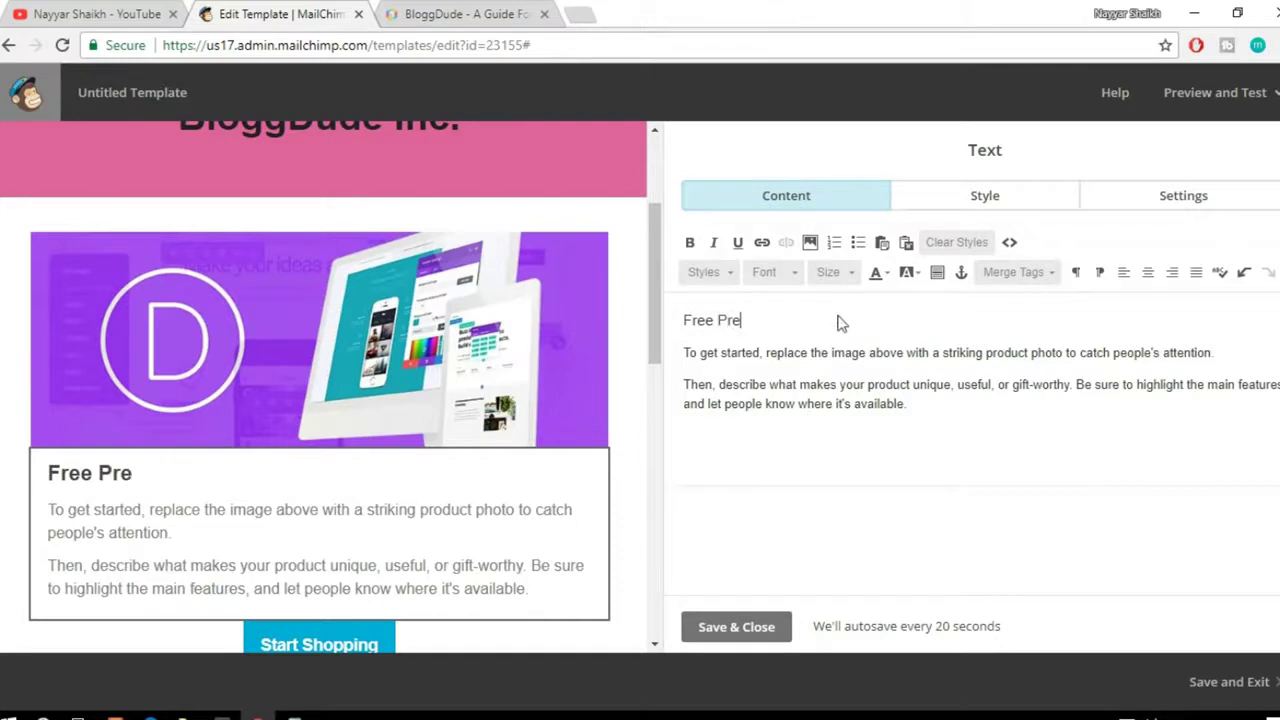
key(BackSpace)
key(BackSpace)
key(BackSpace)
key(BackSpace)
key(BackSpace)
key(BackSpace)
key(BackSpace)
key(BackSpace)
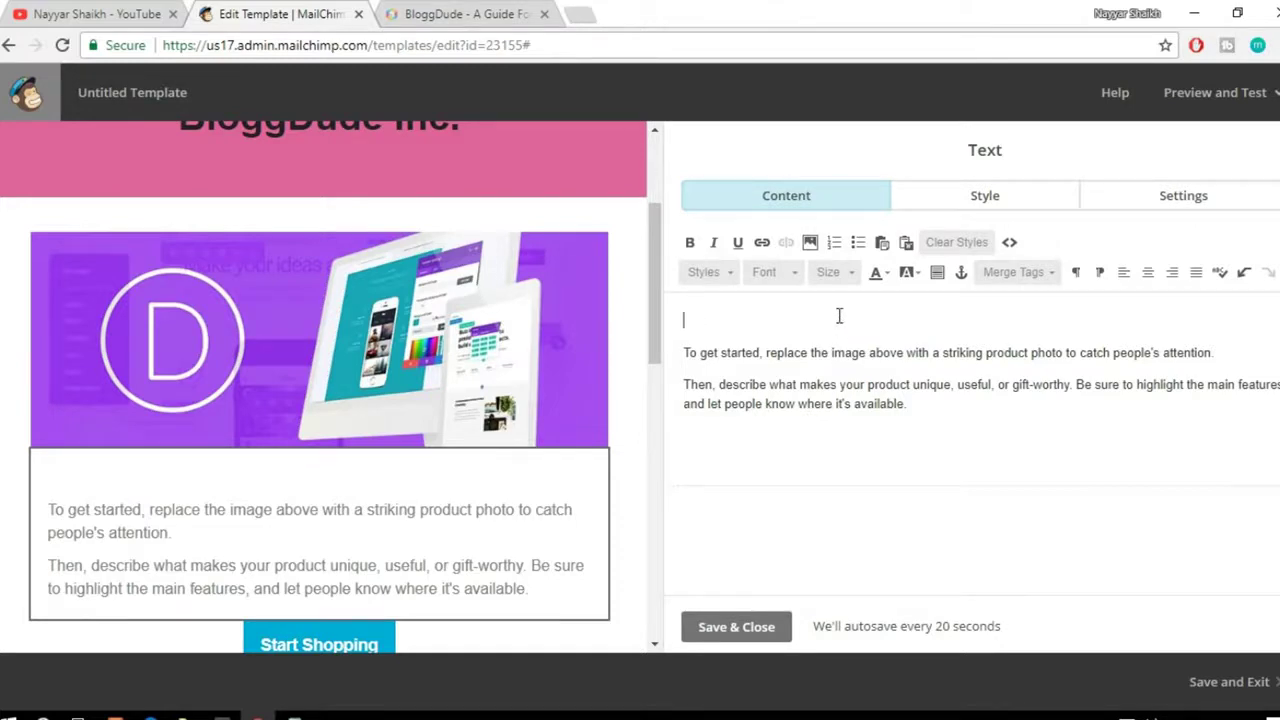
text(Get Pre)
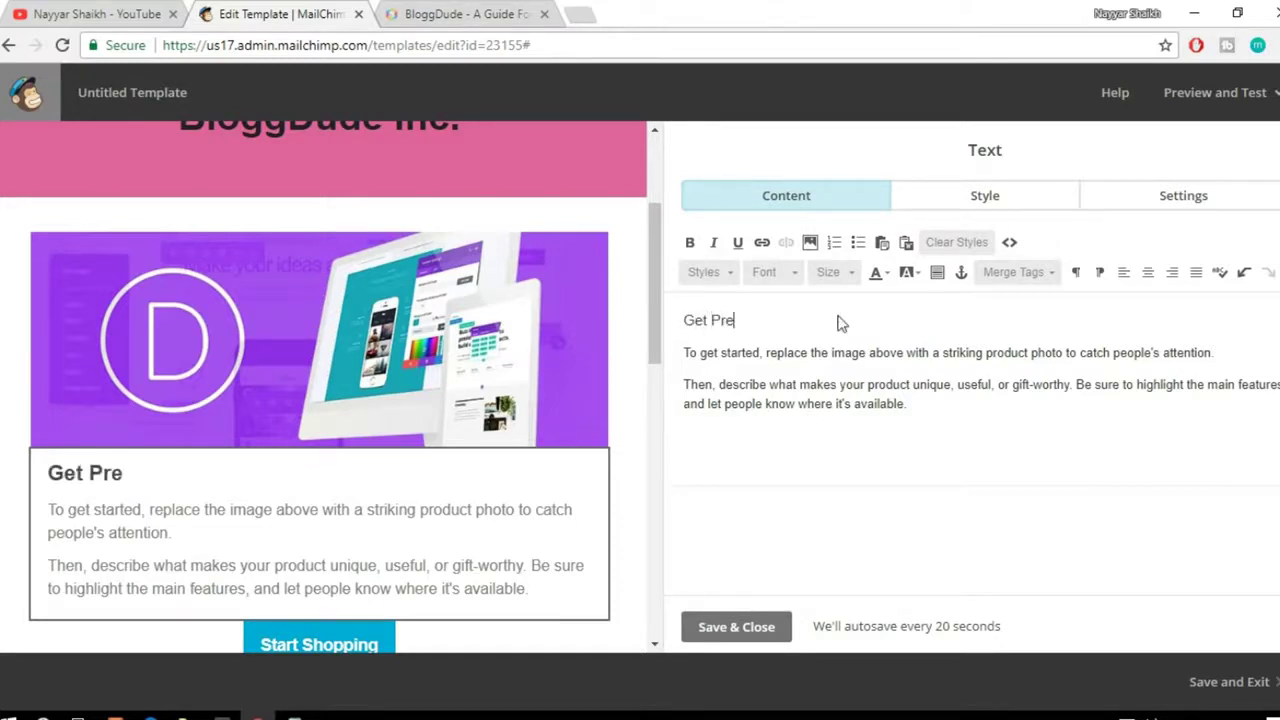
text(mium Divi)
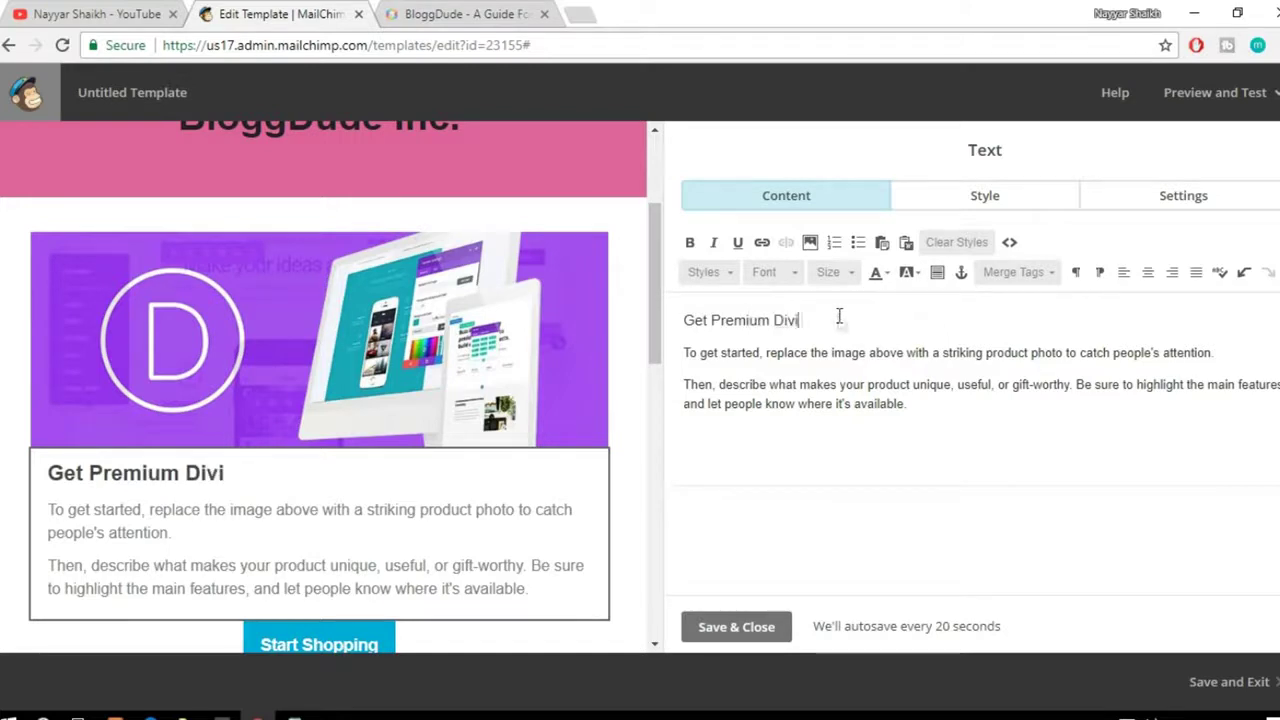
text( Layouts )
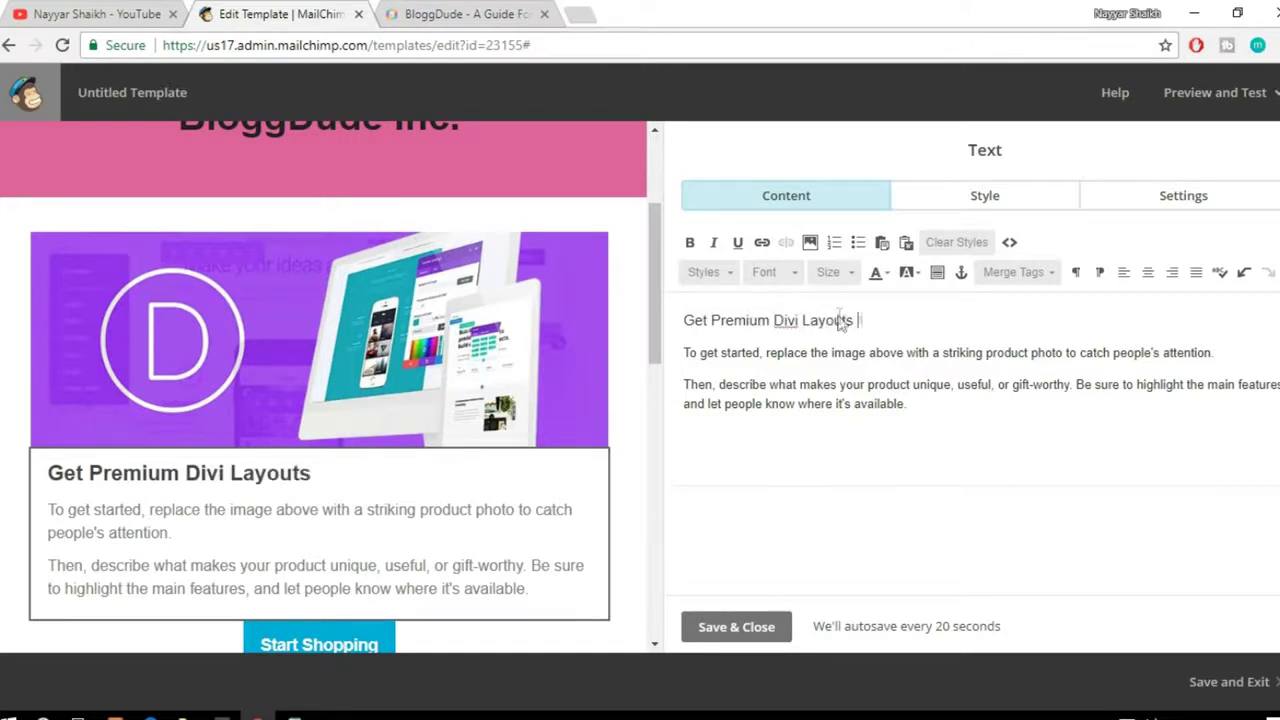
text(for Free!!)
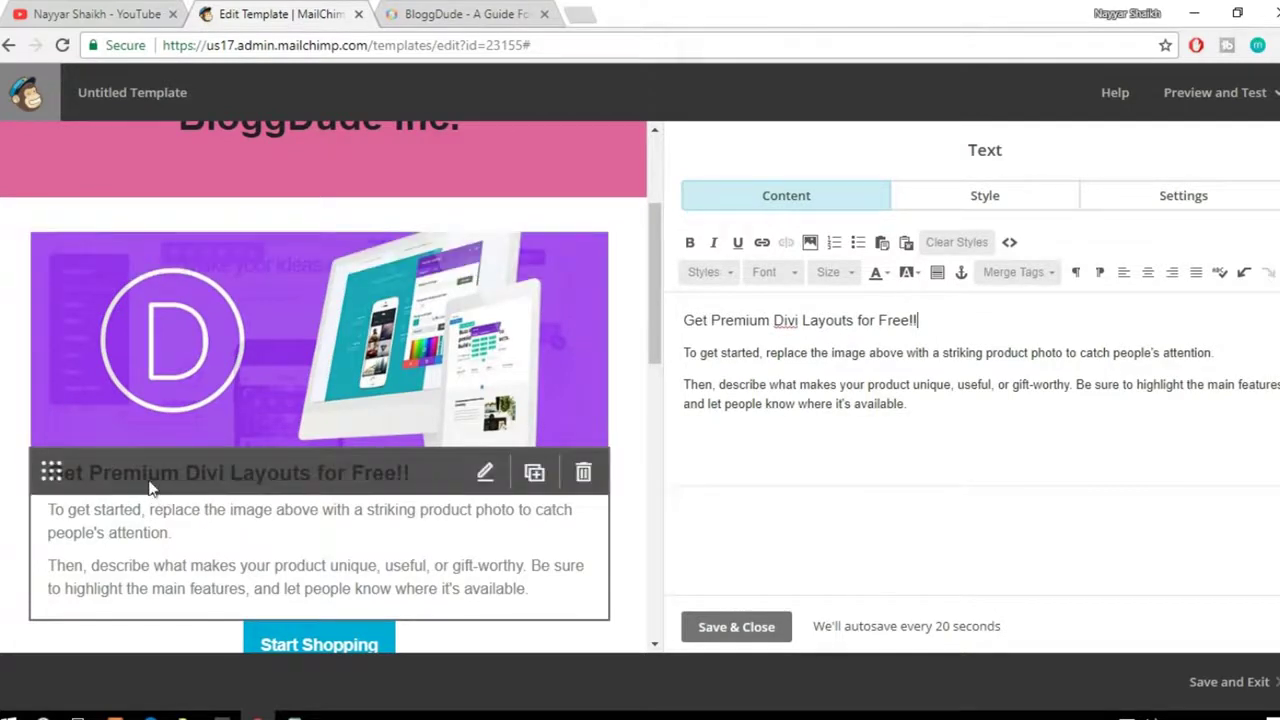
drag(711, 320, 851, 320)
click(858, 320)
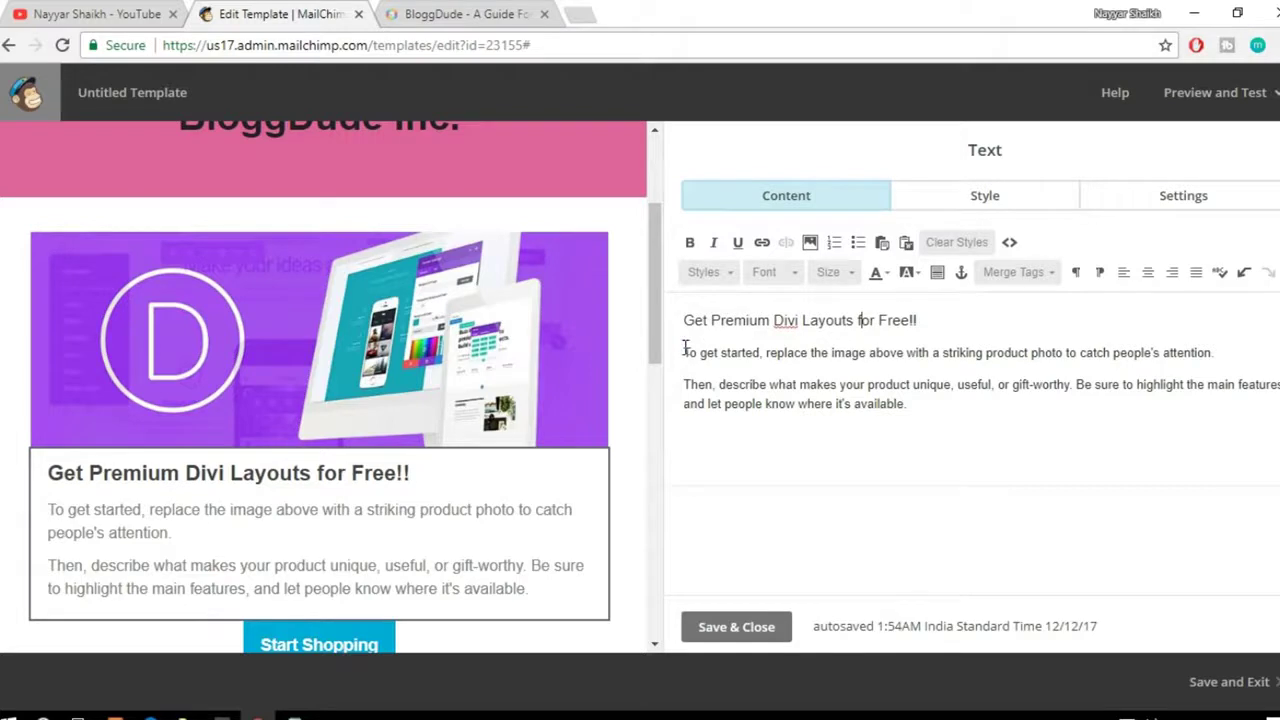
Step: Delete both placeholder body paragraphs and start typing 'Get the'
drag(685, 350, 947, 409)
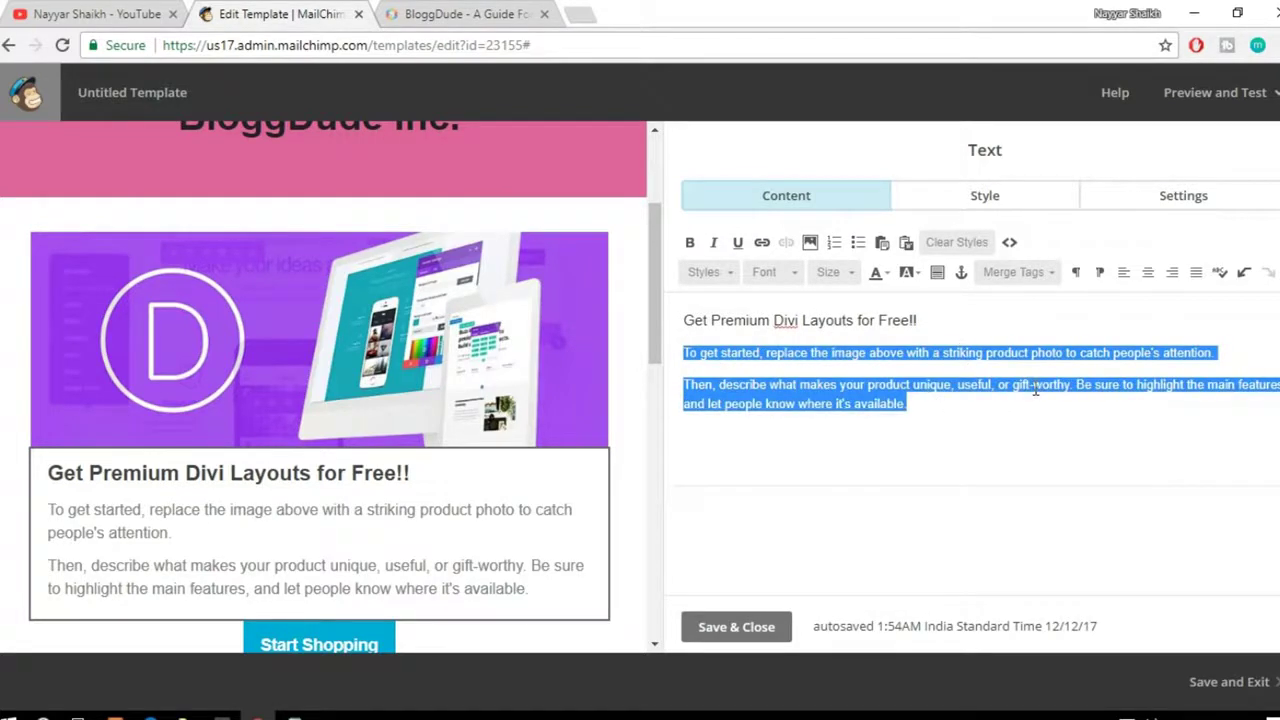
key(BackSpace)
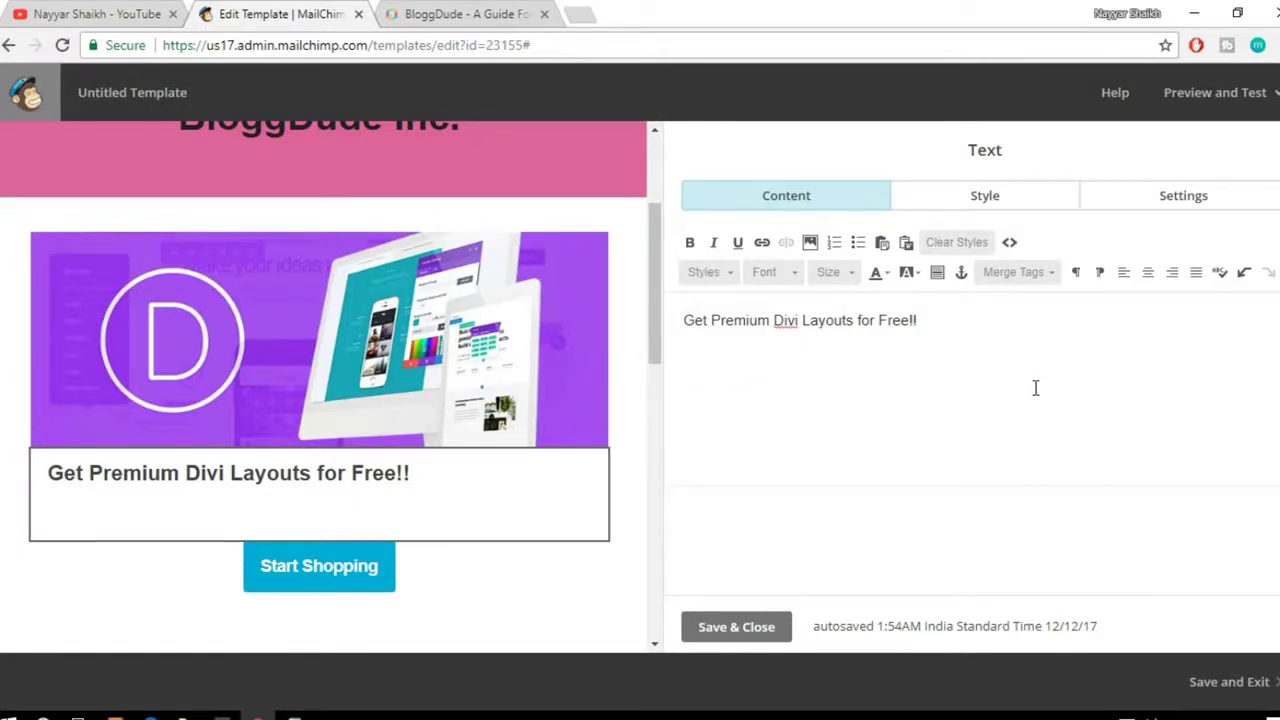
text(Get the)
Step: Load lipsum.com in a new tab and select the started body text in MailChimp
click(578, 14)
text(lips)
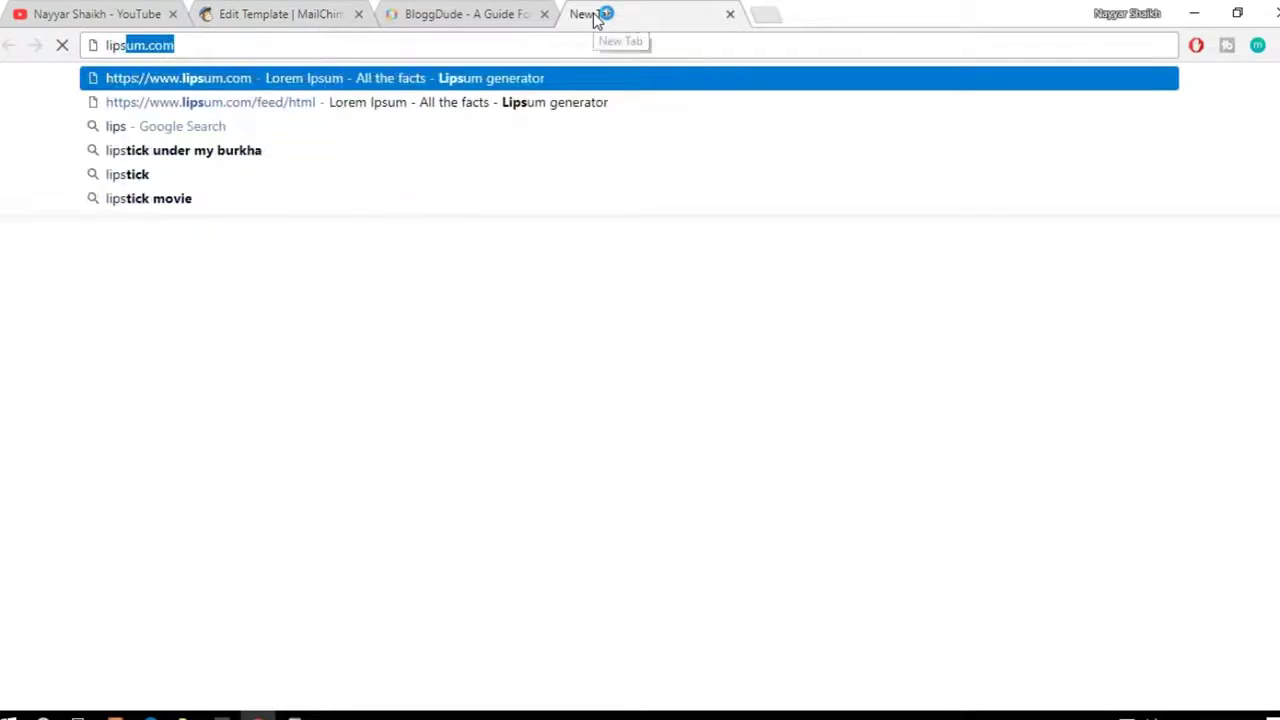
key(Return)
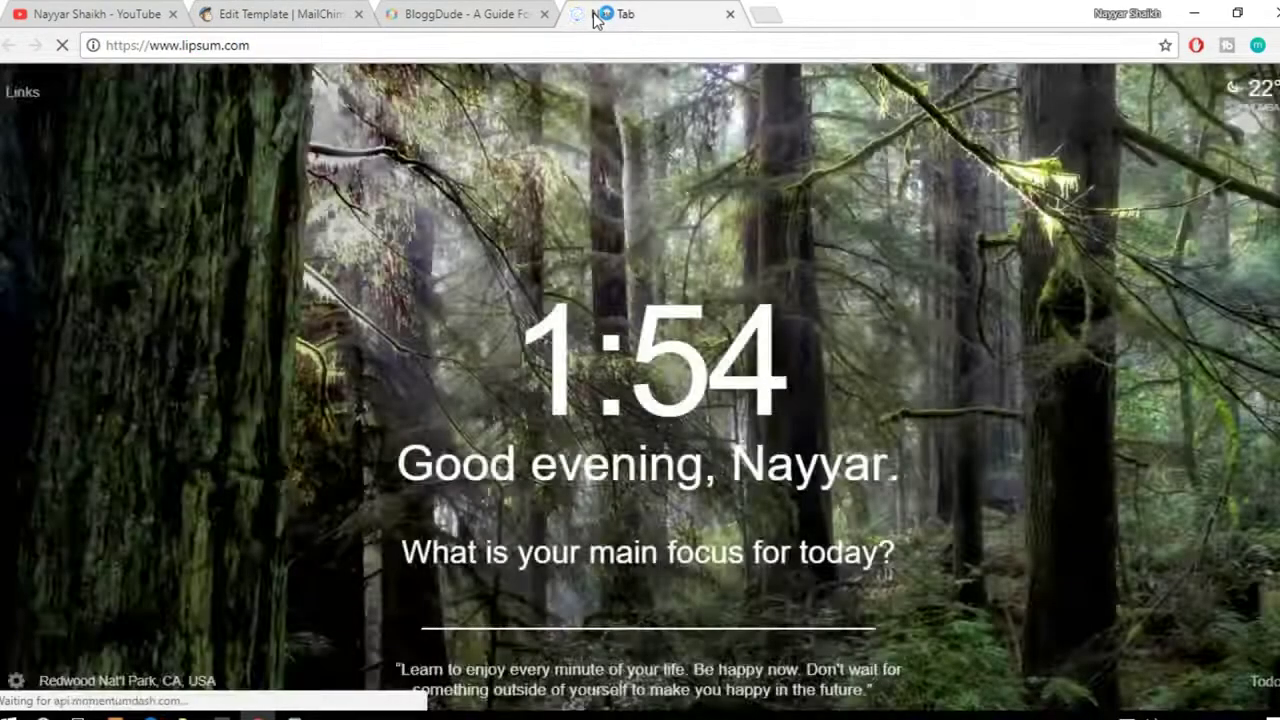
click(312, 14)
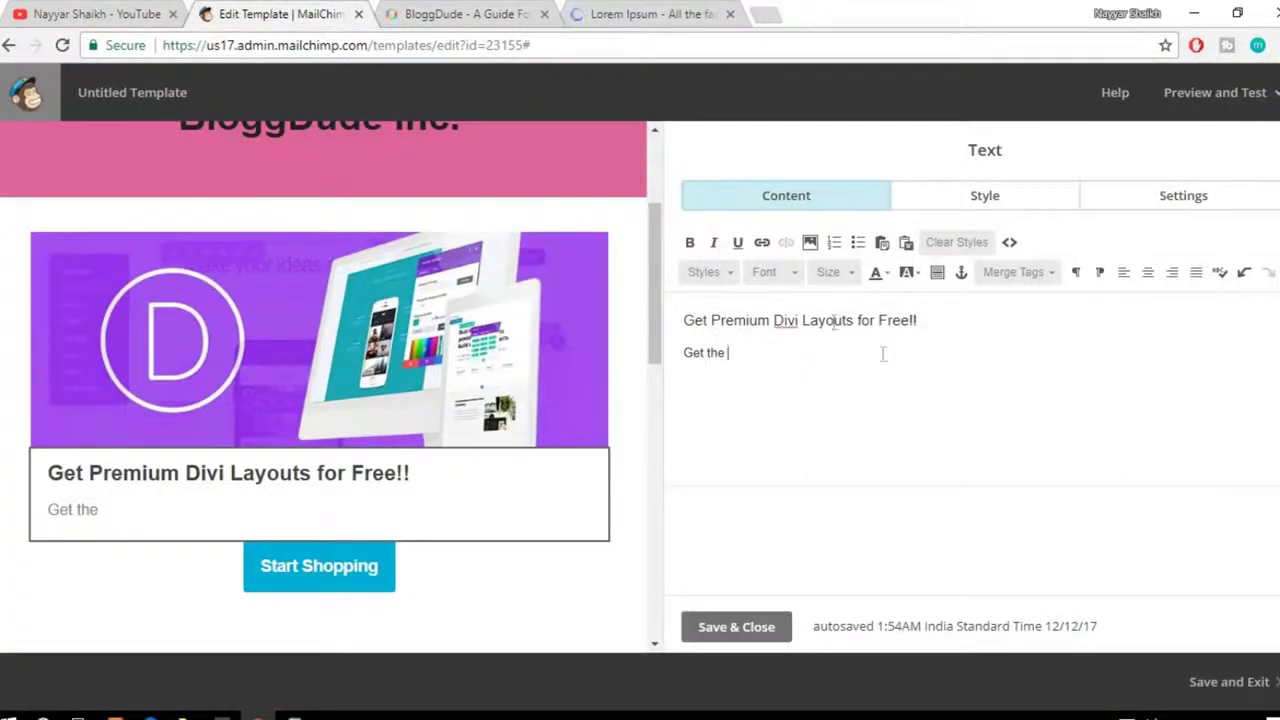
drag(1001, 320, 683, 296)
drag(757, 354, 686, 340)
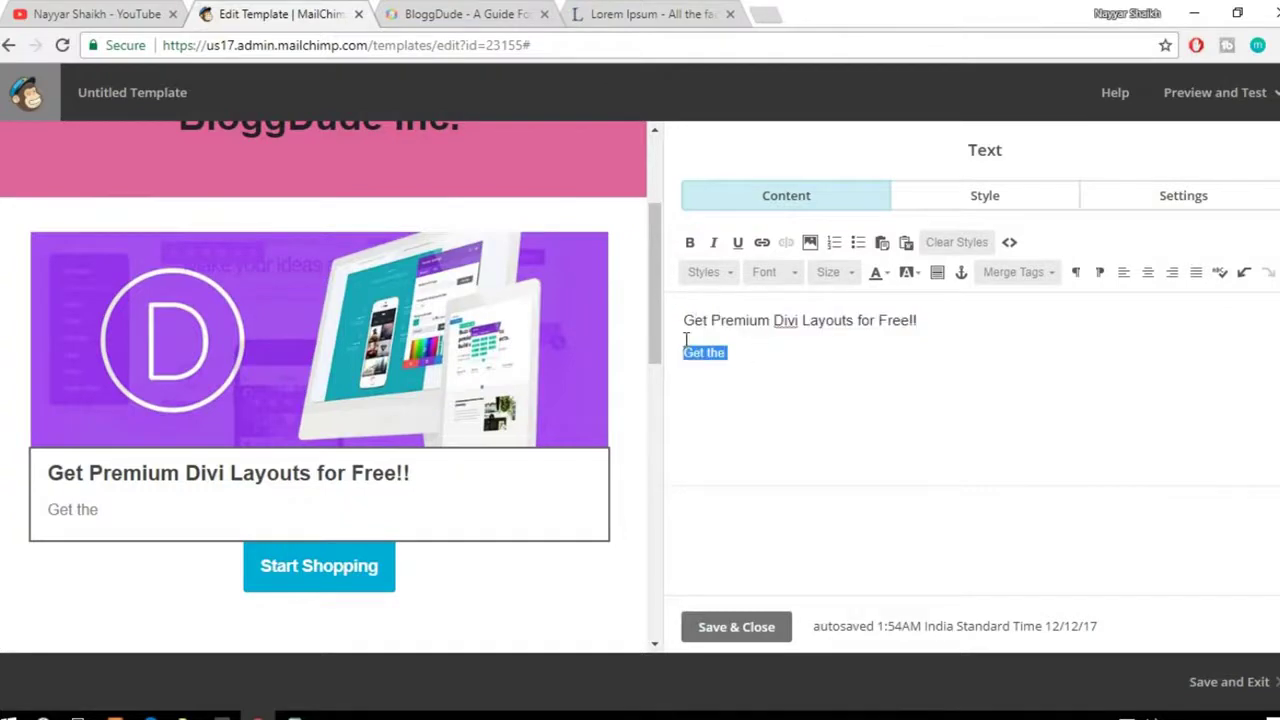
Step: Generate Lorem Ipsum, copy its opening sentences through 'accumsan.', and paste them as the body
click(609, 29)
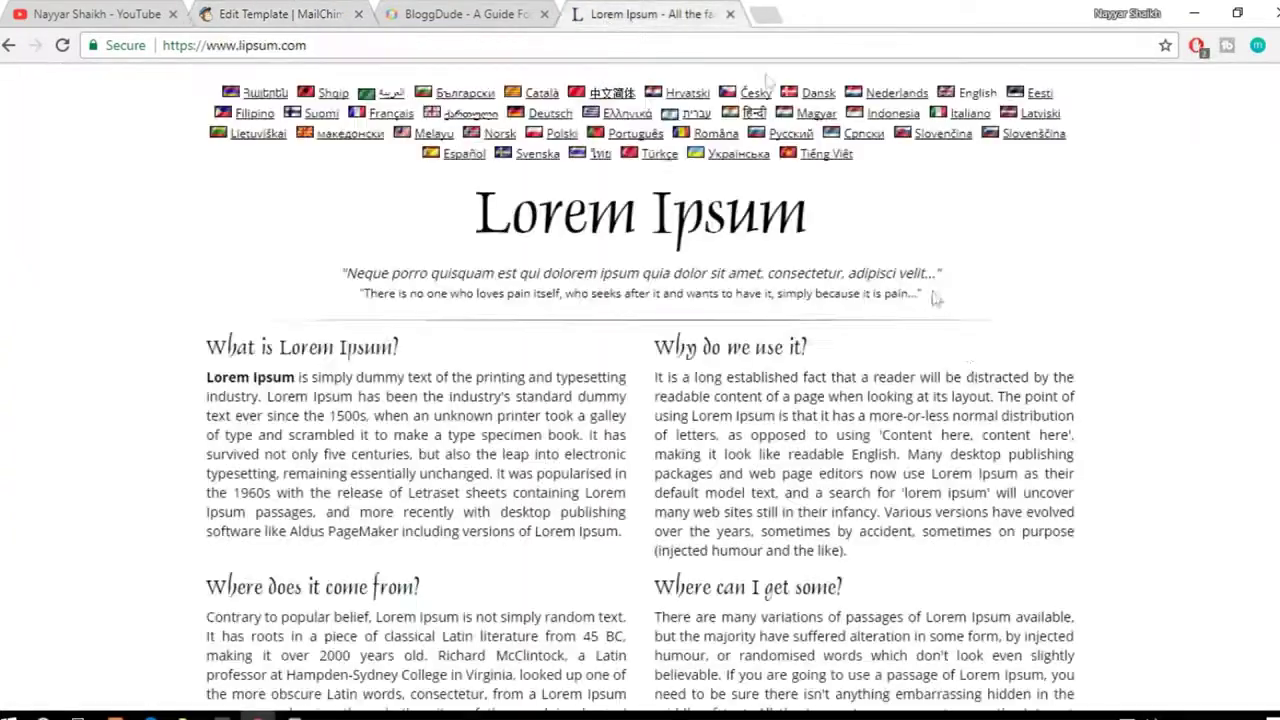
scroll(968, 372, down, 6)
click(915, 341)
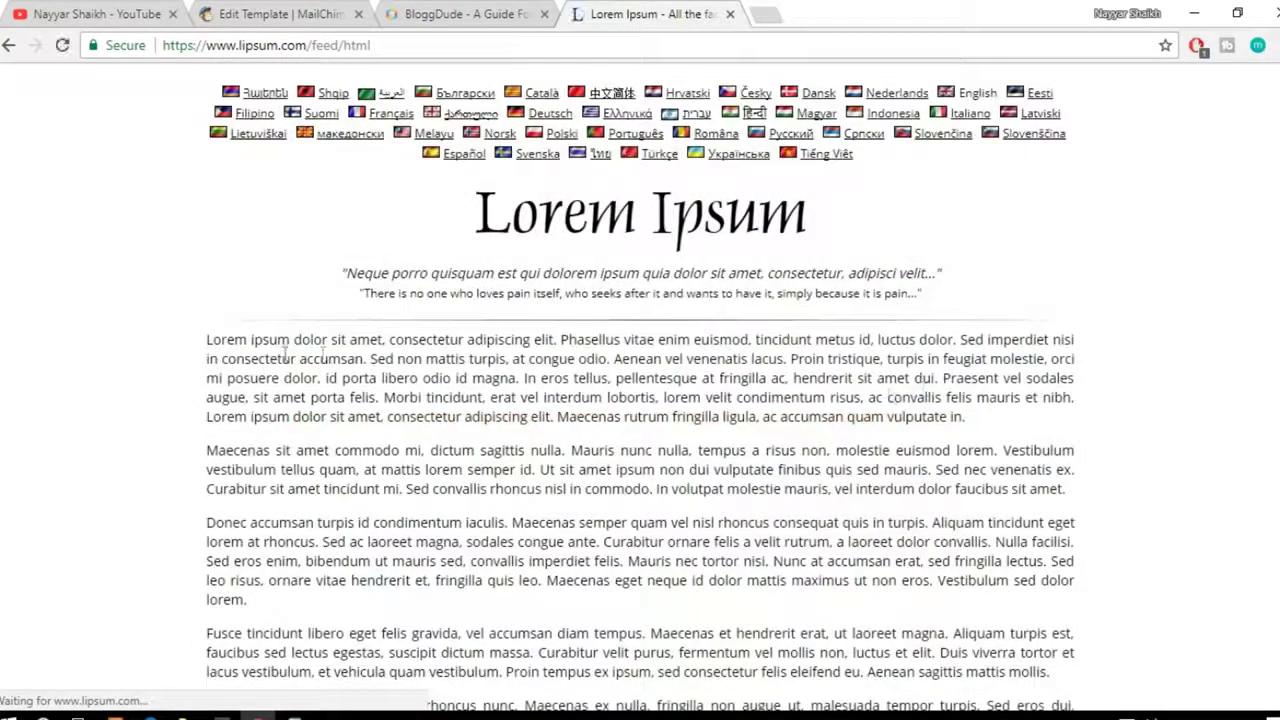
drag(207, 340, 372, 356)
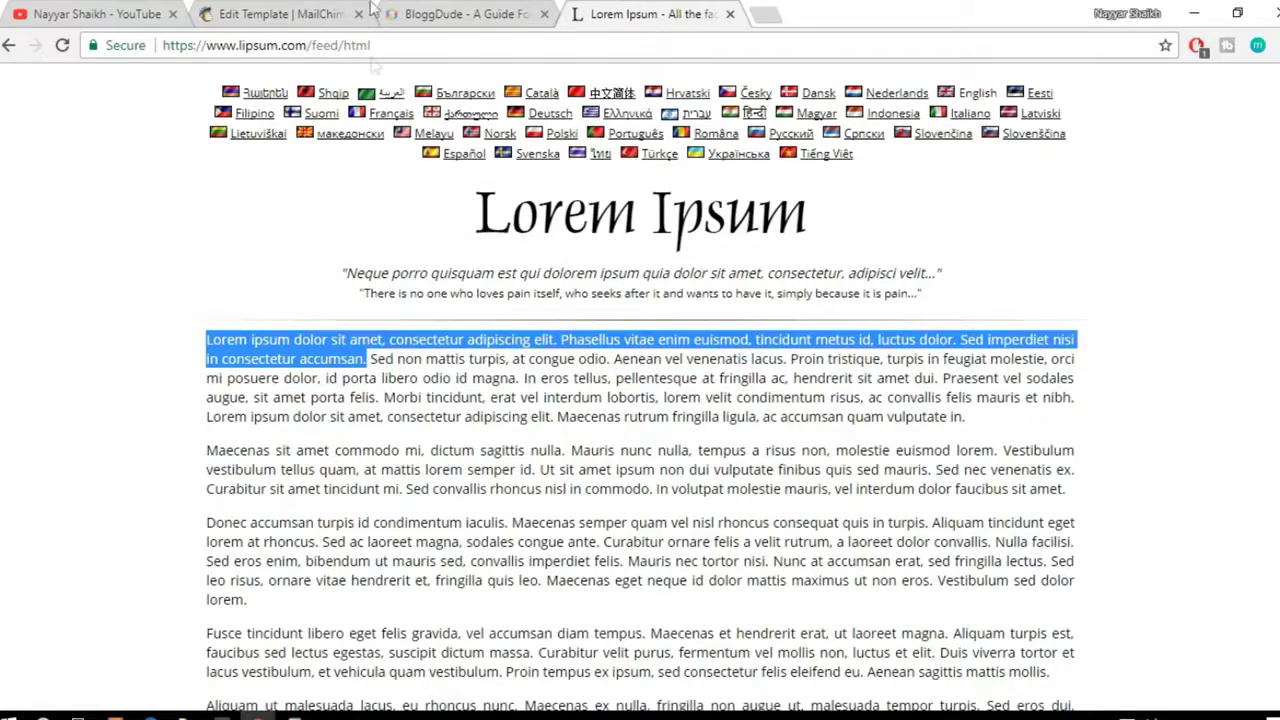
key(ctrl+c)
key(ctrl+shift+Tab)
key(ctrl+shift+Tab)
key(ctrl+v)
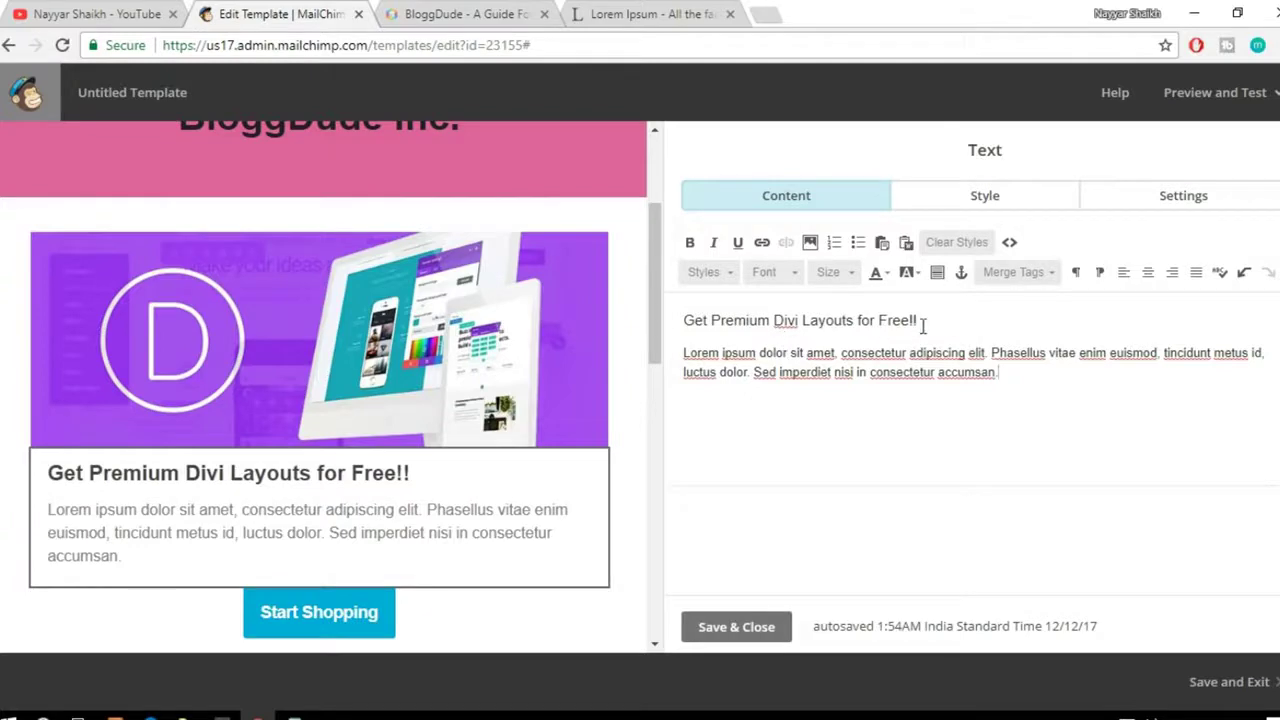
Step: Change the Start Shopping button's label to 'Get it Now!!'
scroll(320, 540, down, 1)
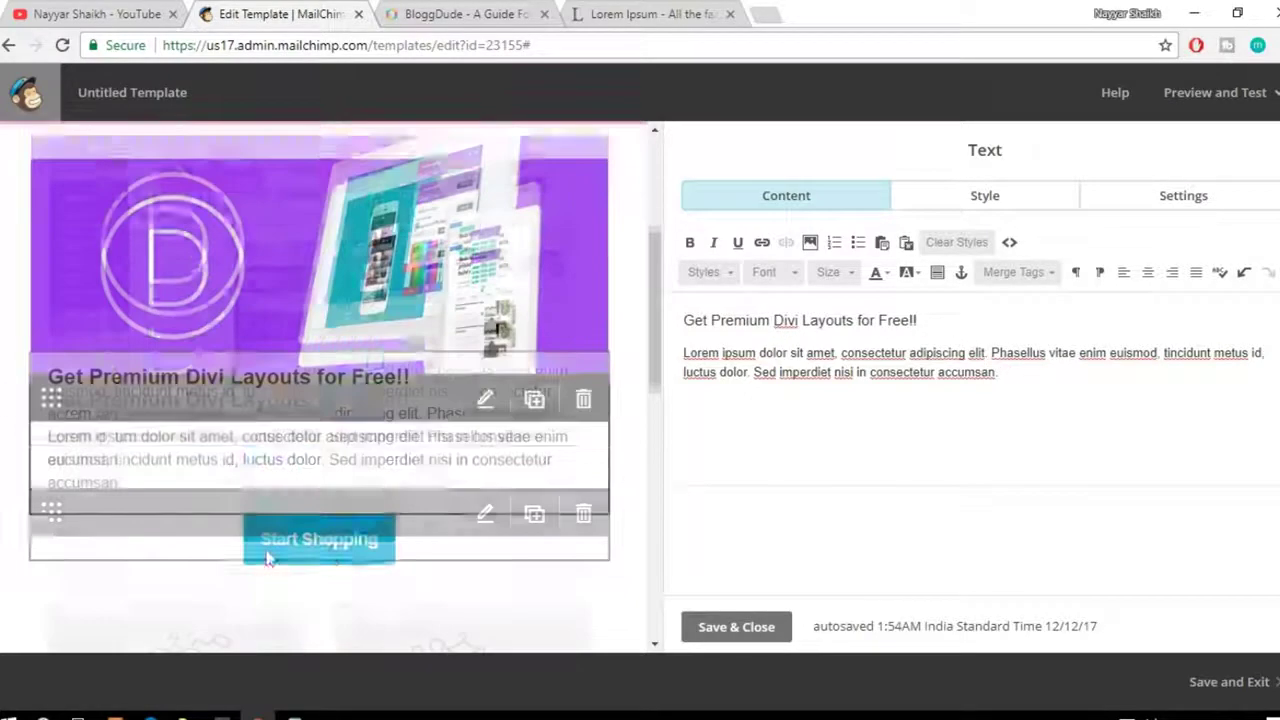
click(348, 530)
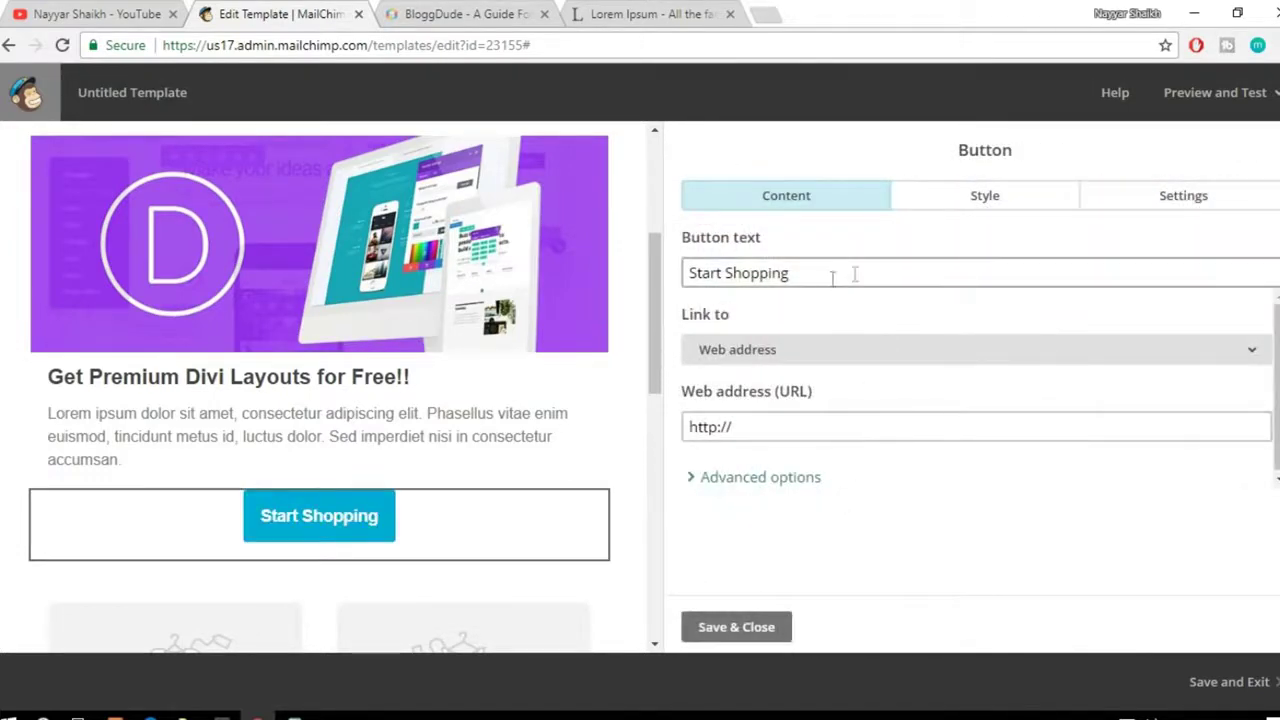
drag(855, 274, 665, 273)
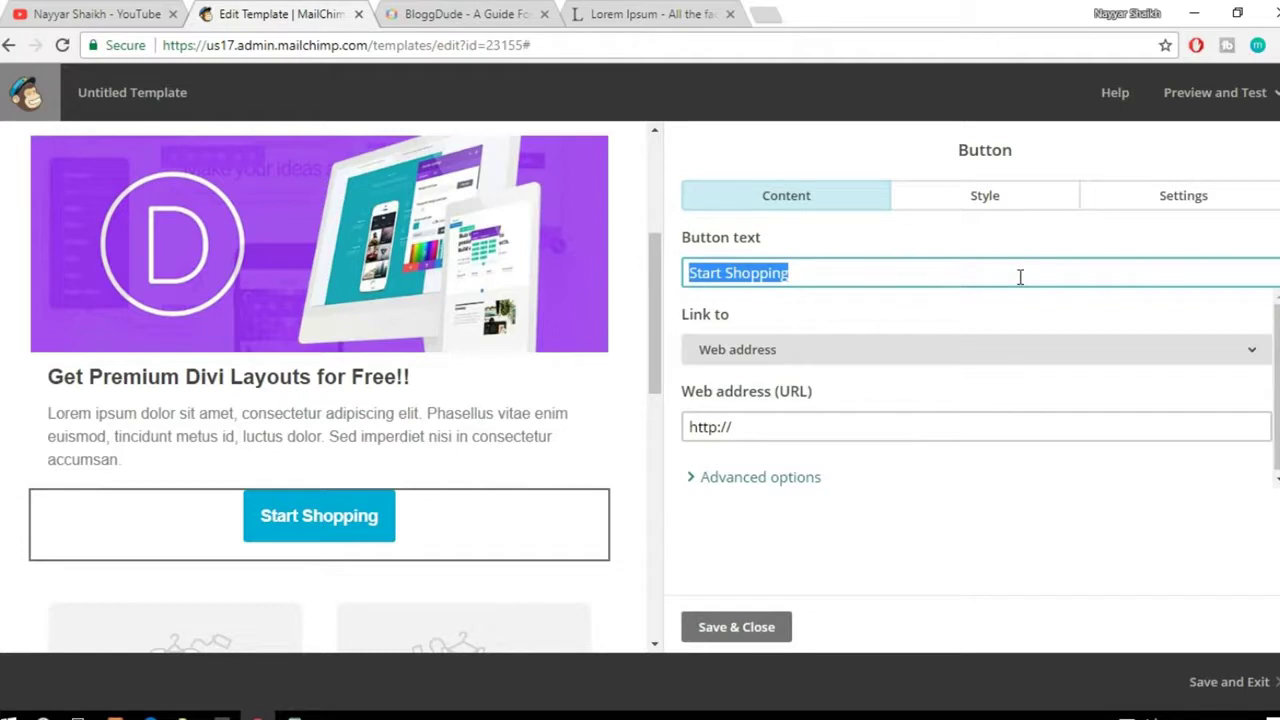
text(Get )
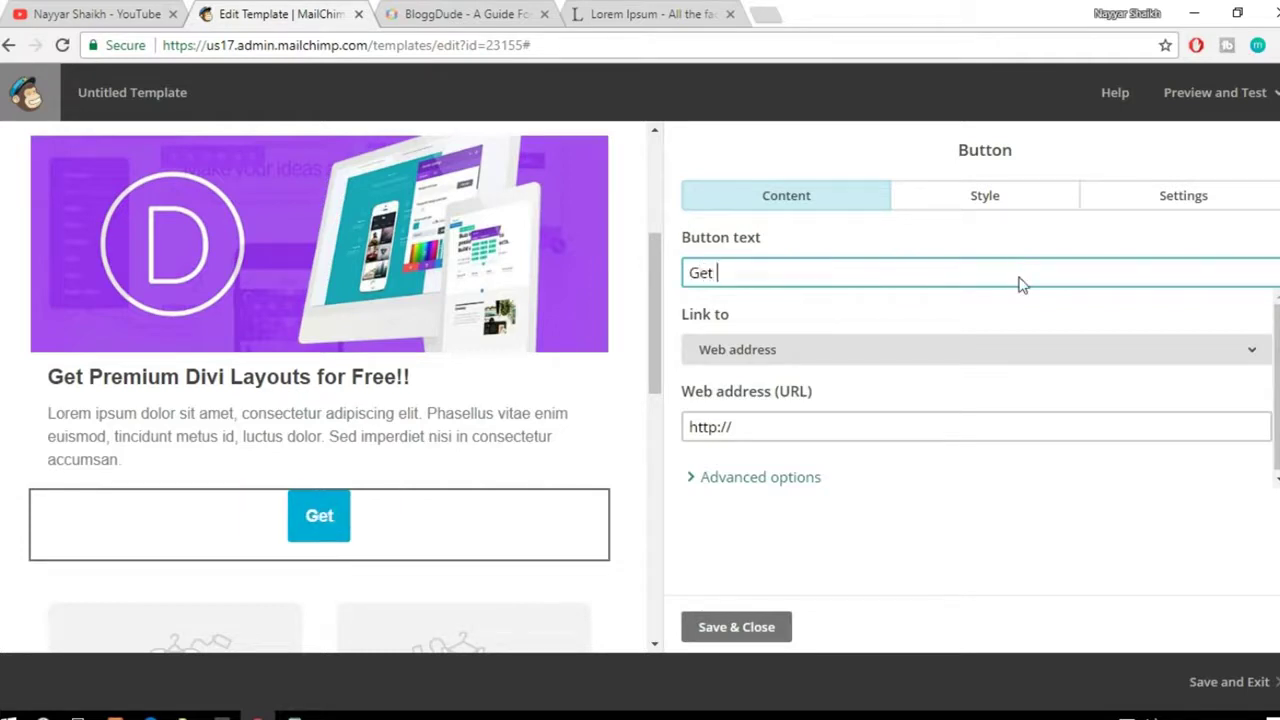
text(it Now!!)
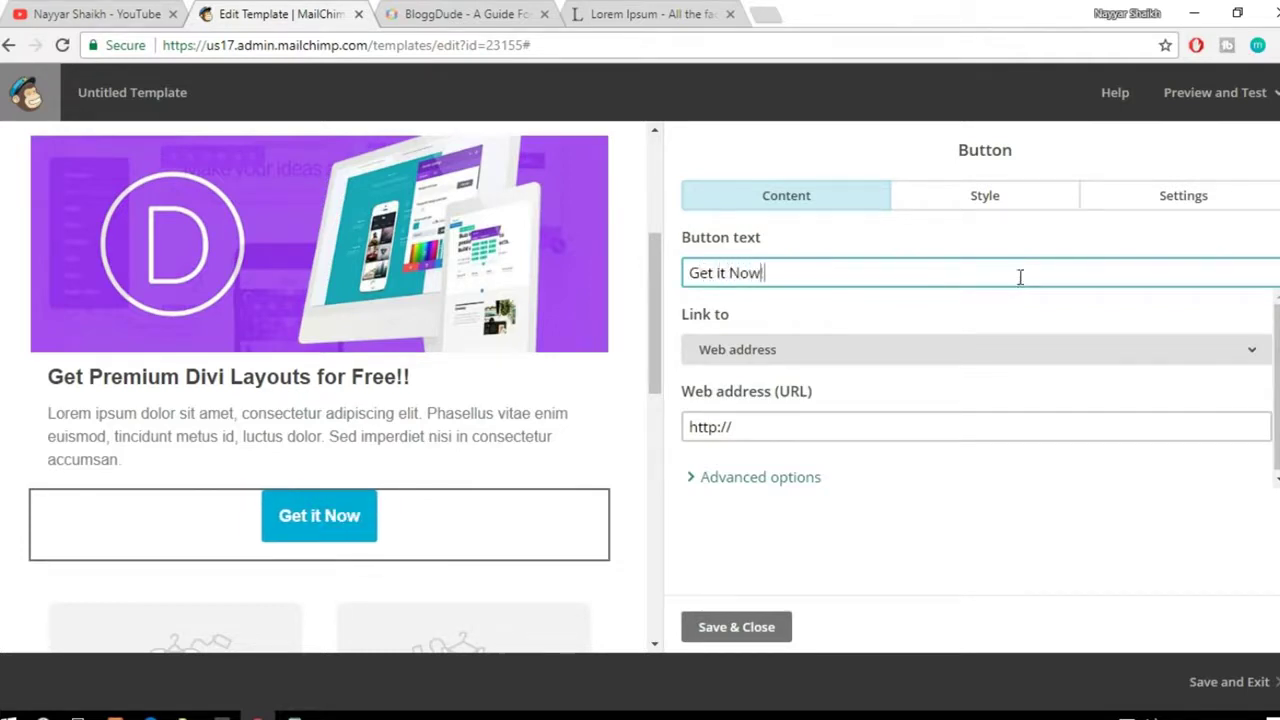
drag(905, 424, 662, 414)
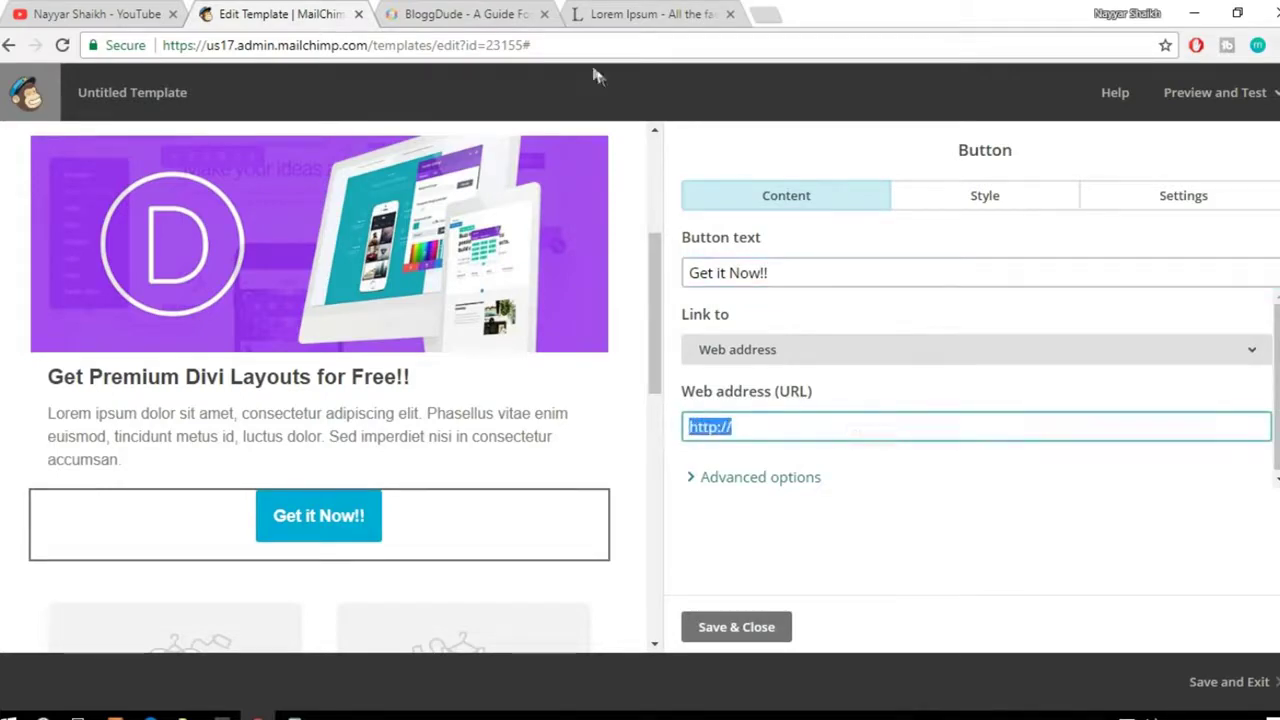
click(496, 12)
scroll(688, 436, down, 3)
scroll(688, 436, down, 5)
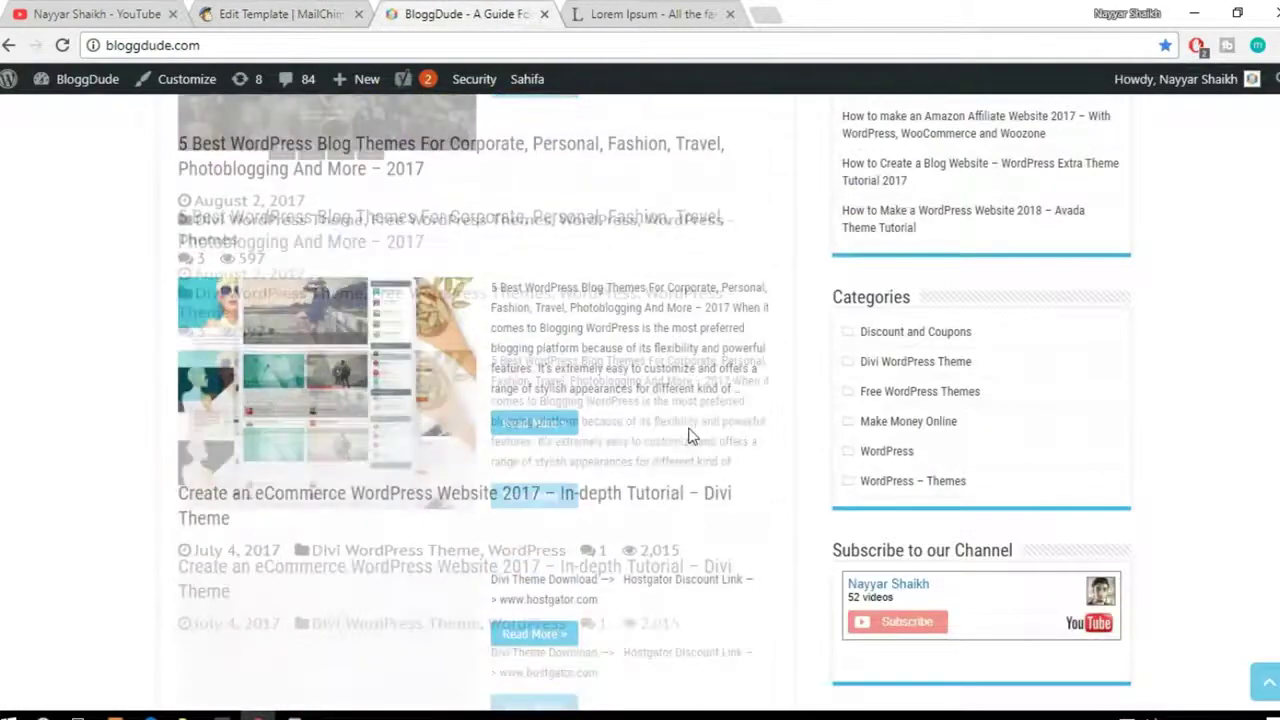
Step: From page 2, open 'How To Make A WordPress Website 2017 – Divi Tutorial' and find its Images and Layouts downloads
click(201, 519)
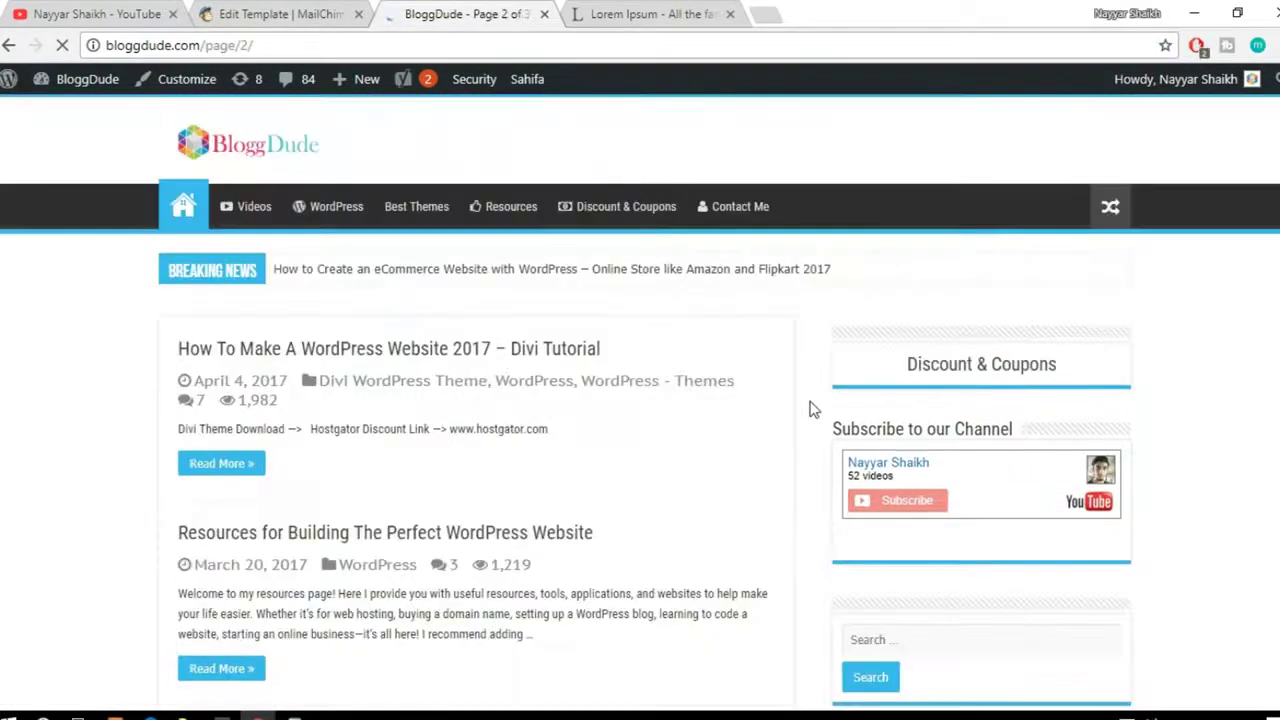
click(543, 357)
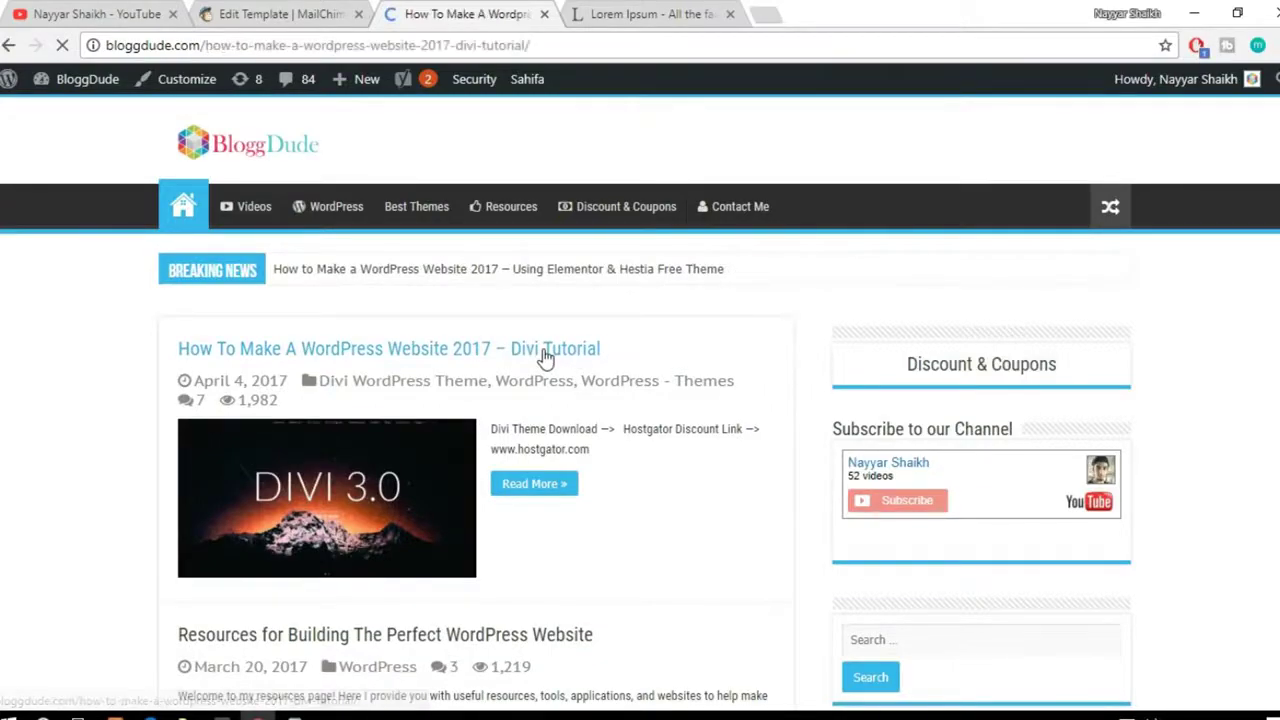
scroll(825, 364, down, 8)
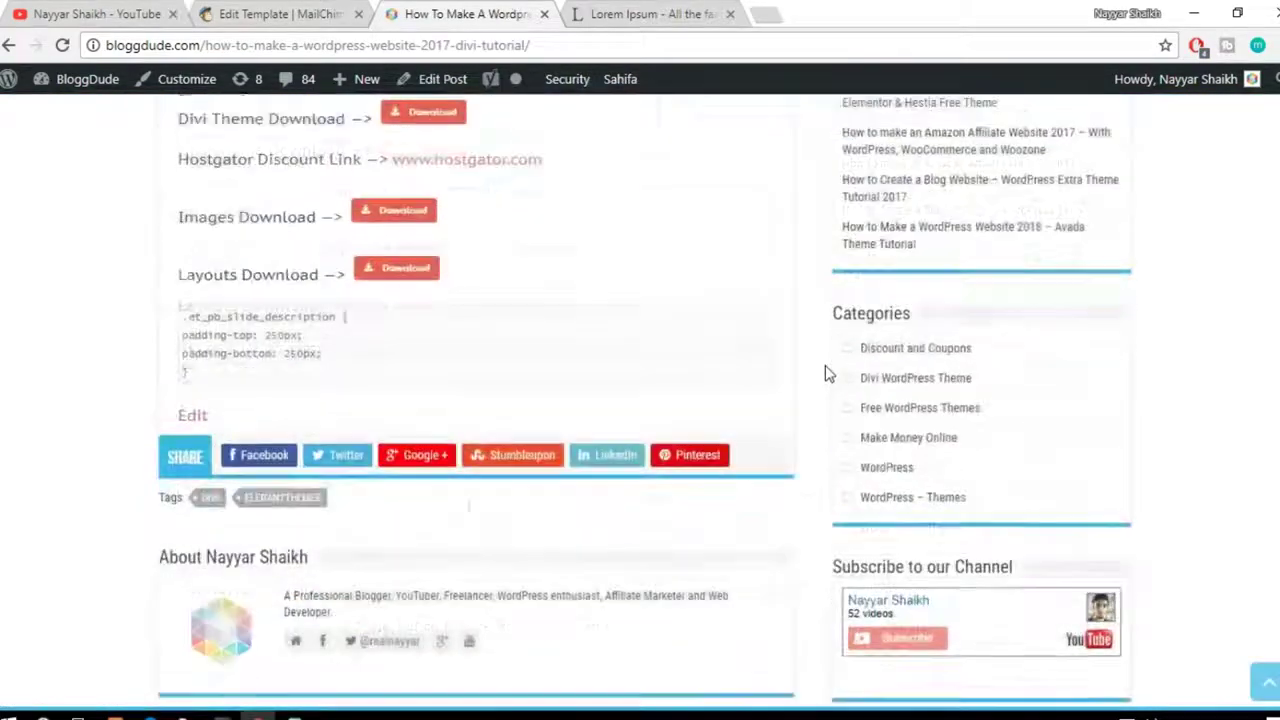
scroll(478, 392, up, 3)
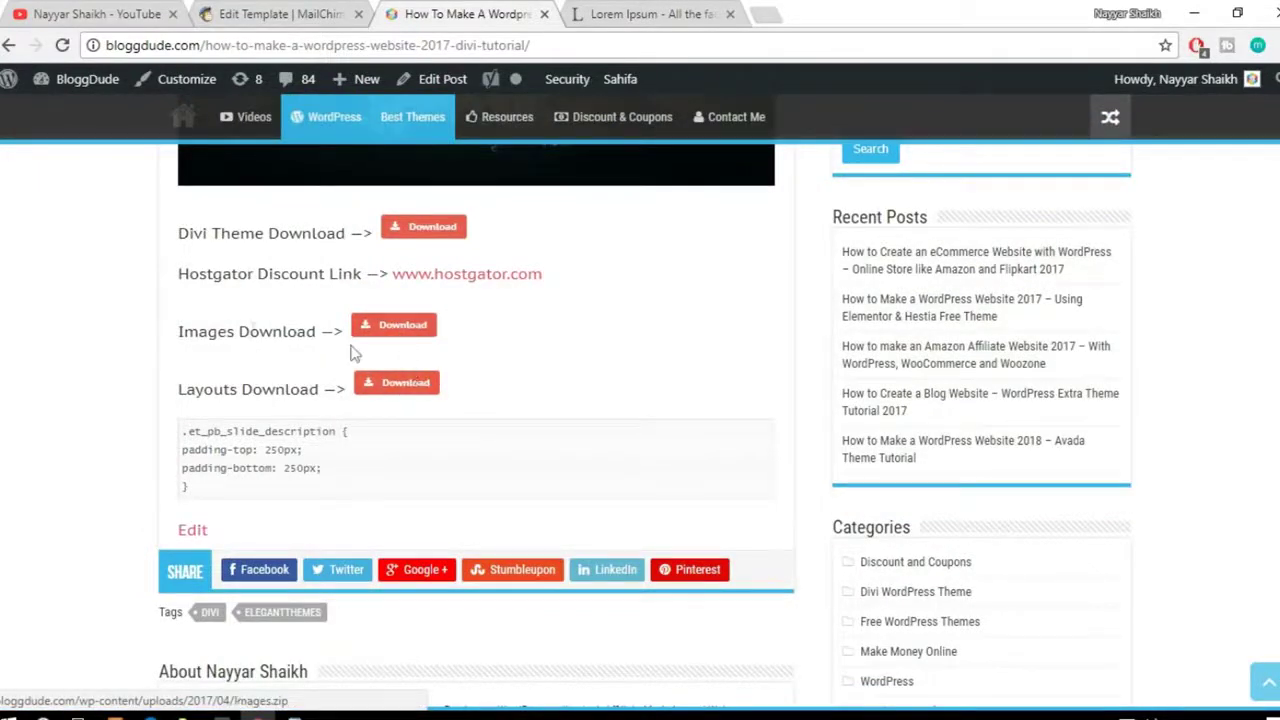
drag(162, 328, 532, 412)
click(535, 382)
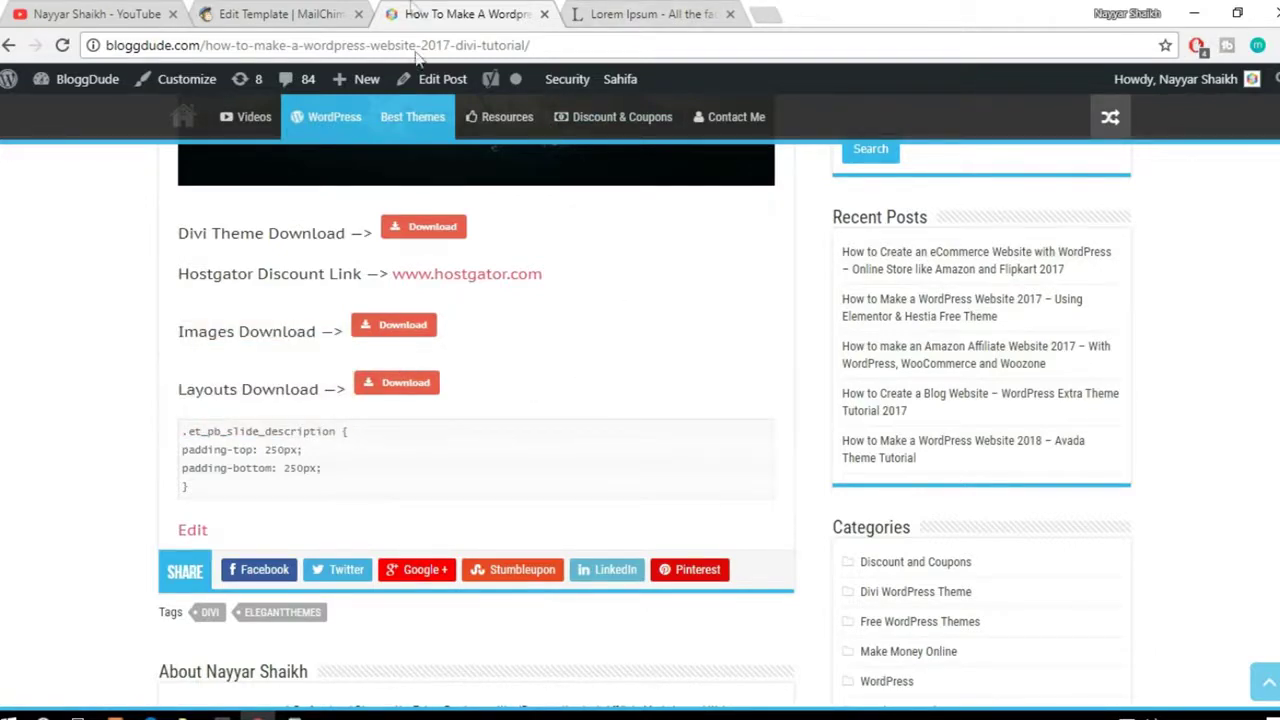
click(312, 12)
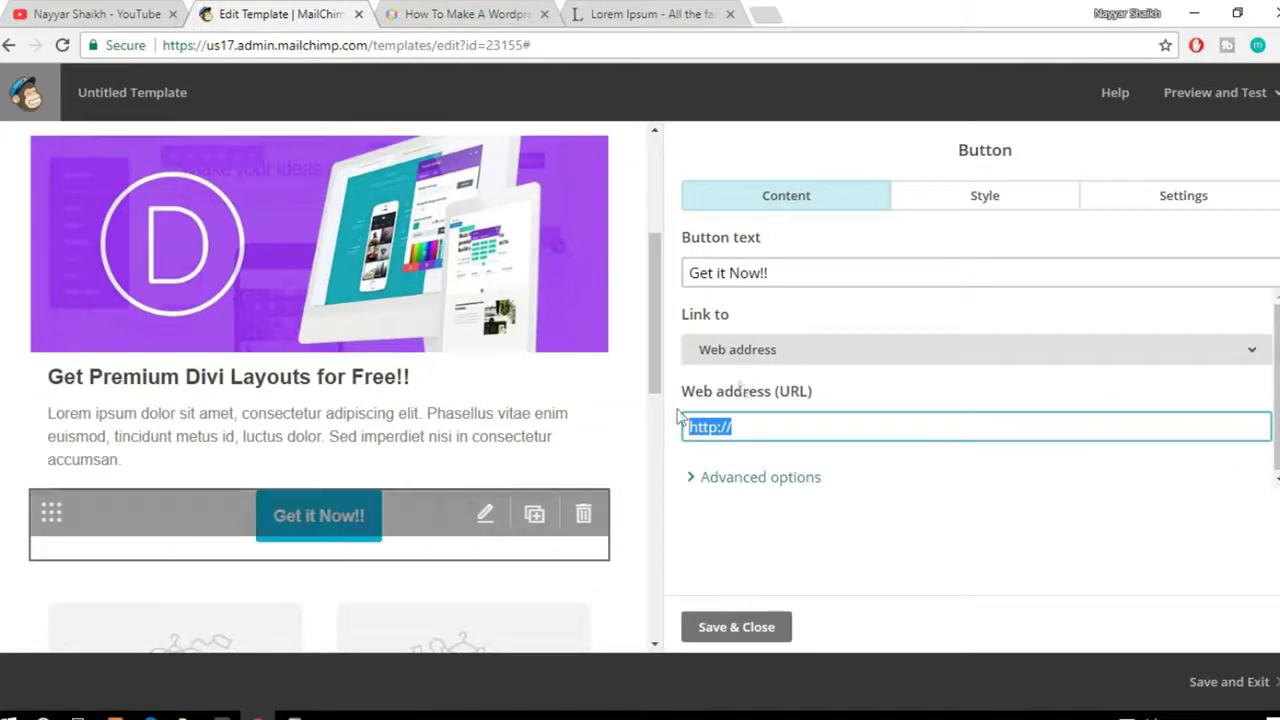
Step: Copy the Images download link from the Divi post and paste it into the button's Web address (URL)
click(768, 430)
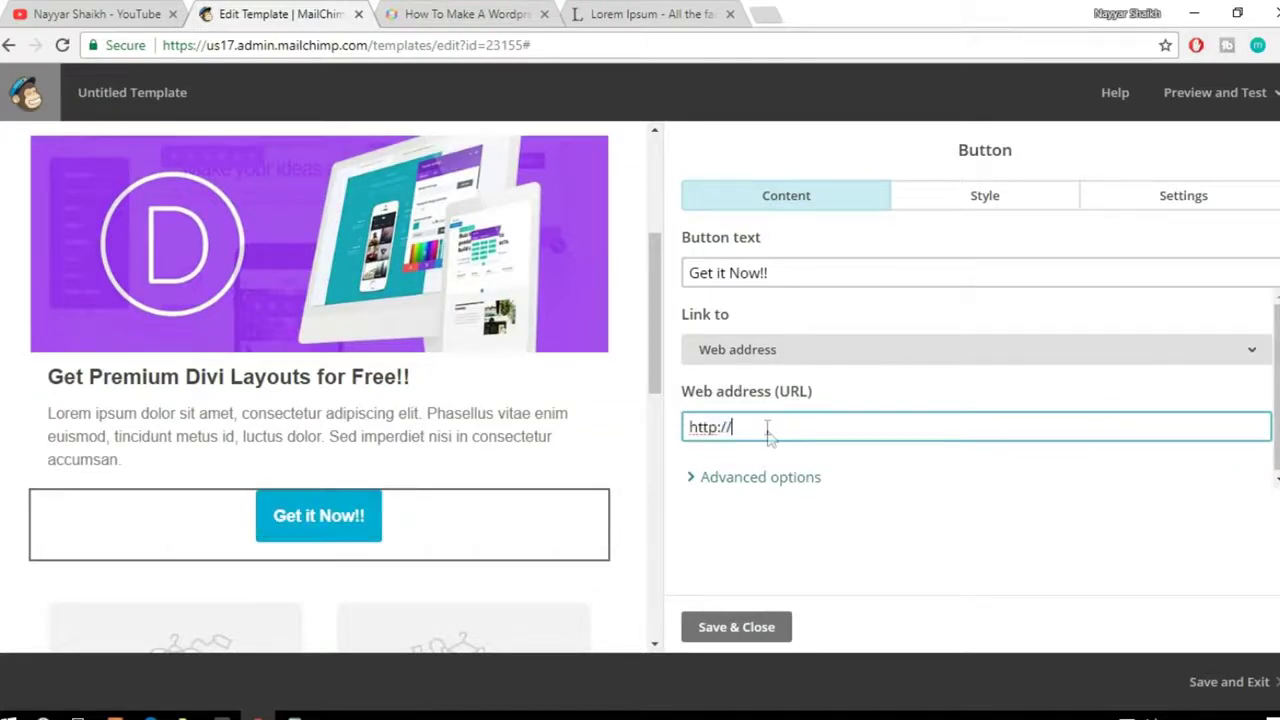
click(510, 12)
right_click(404, 334)
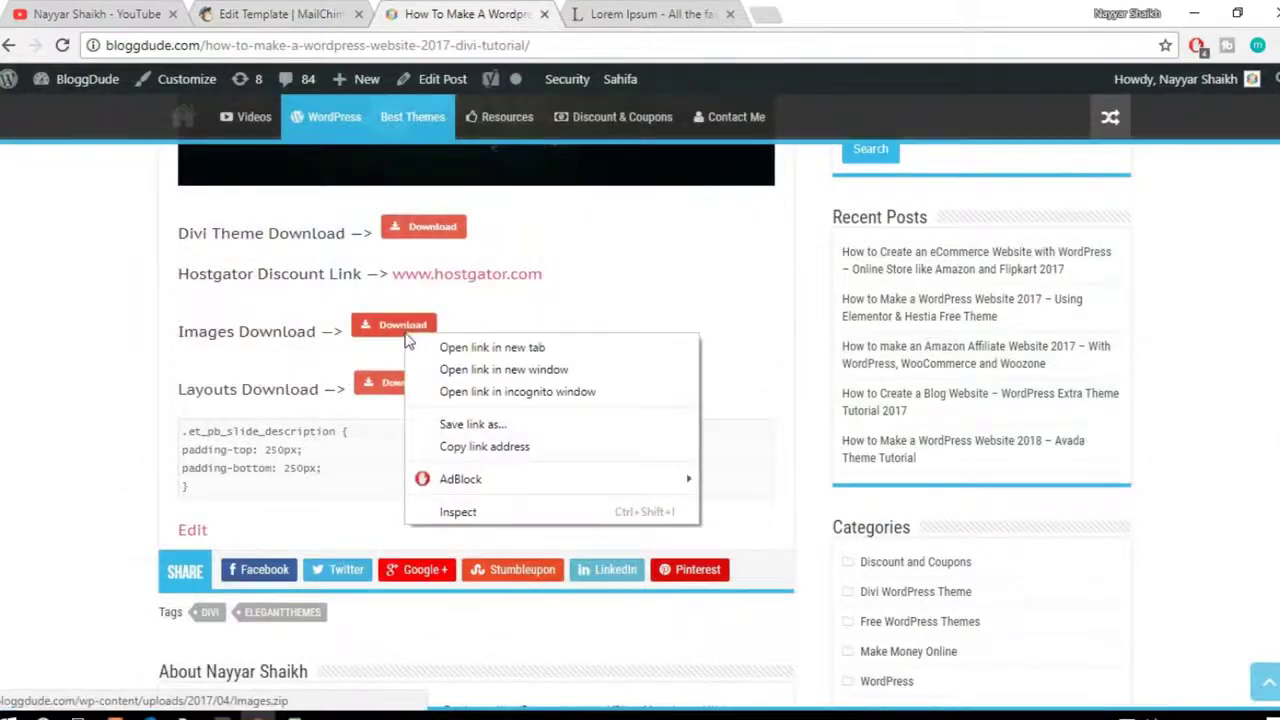
click(562, 449)
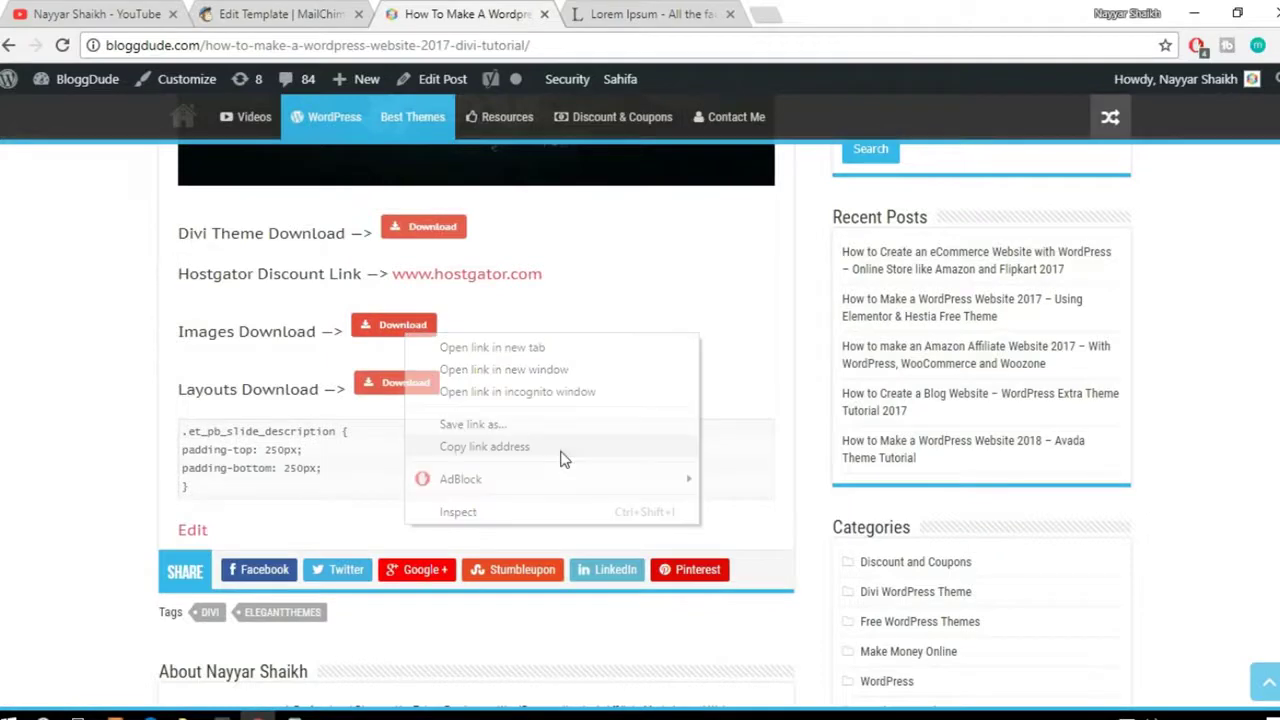
click(345, 8)
drag(749, 426, 608, 417)
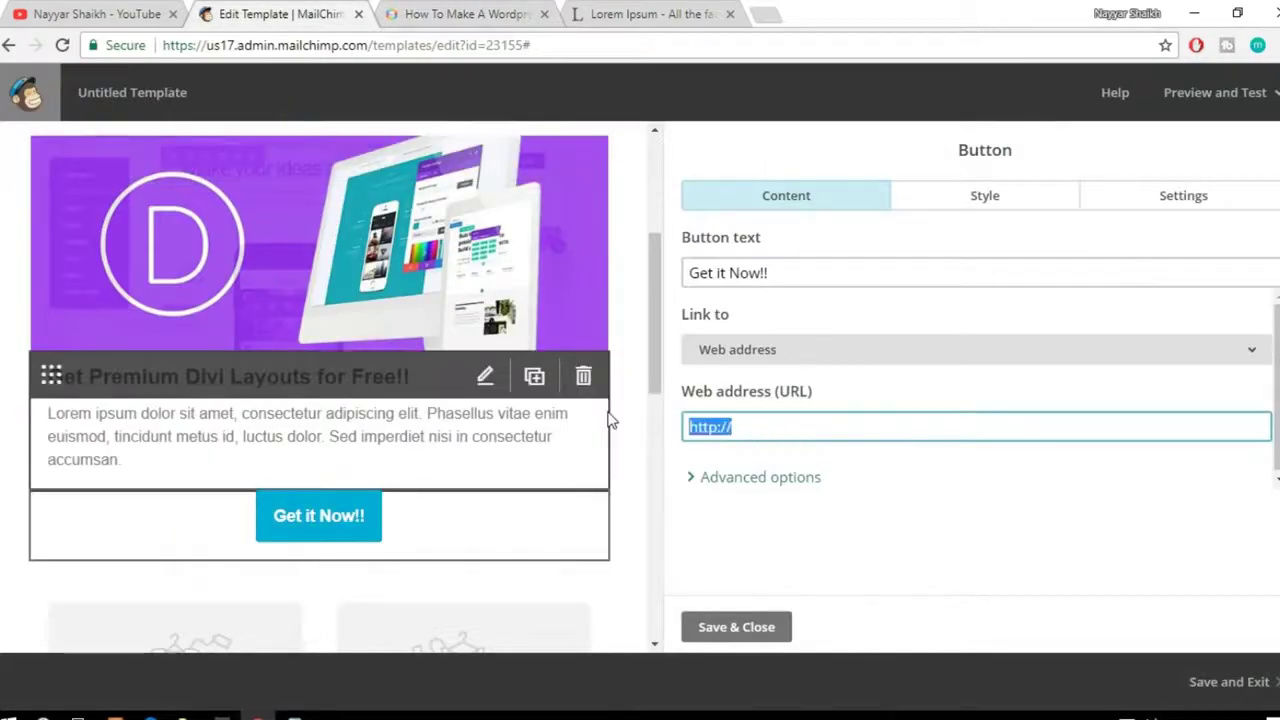
key(ctrl+v)
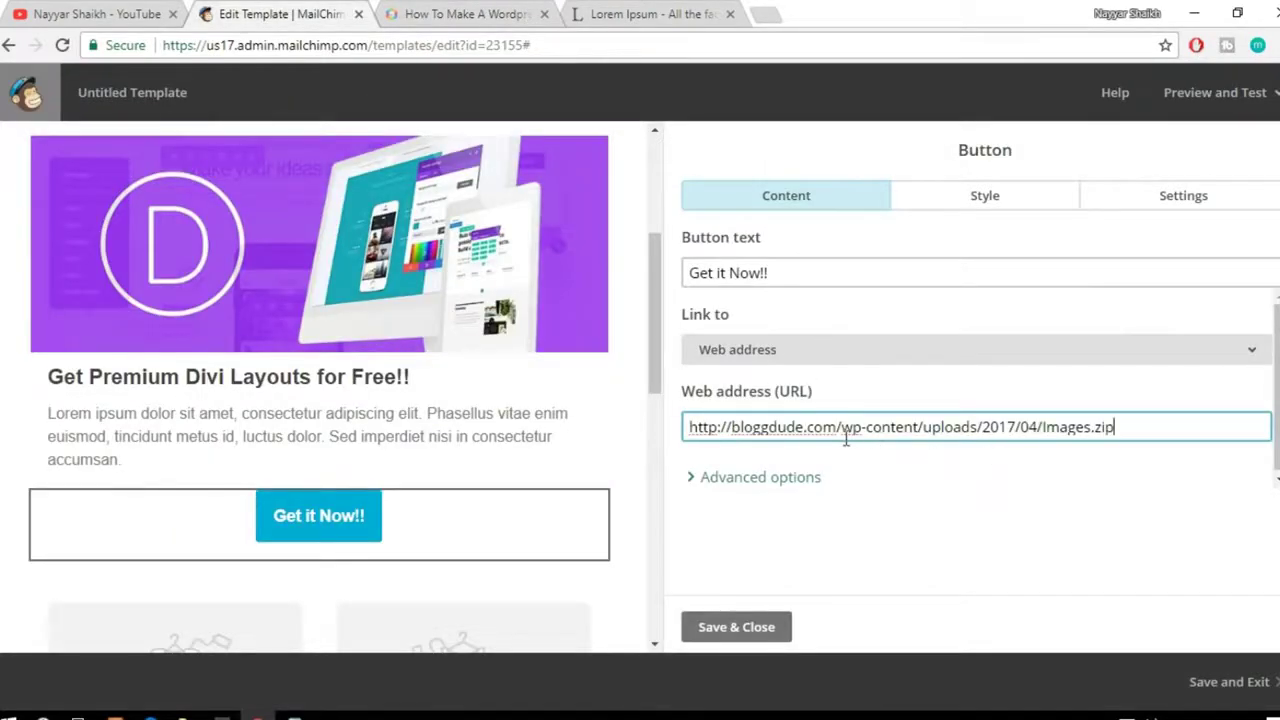
Step: Review the pasted wp-content/uploads/2017/04/Images.zip link and open the Link to options
drag(841, 427, 914, 427)
click(915, 428)
drag(923, 428, 1044, 424)
click(1160, 430)
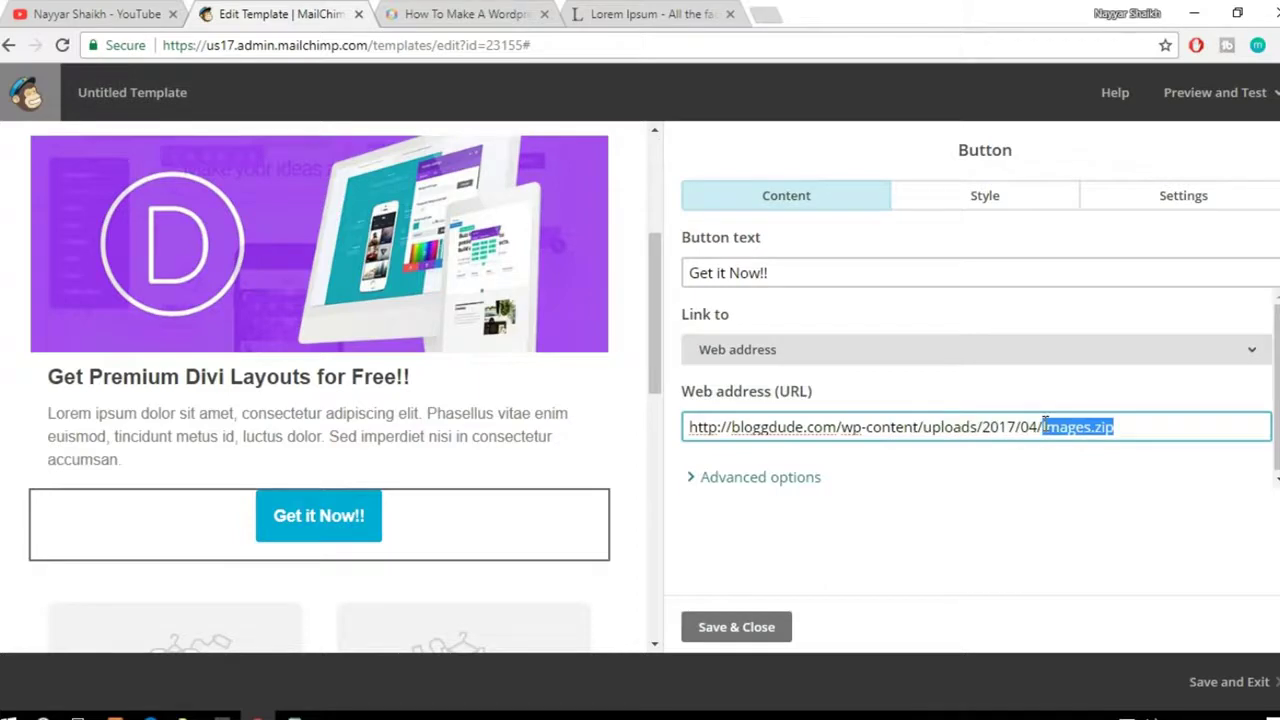
click(1030, 470)
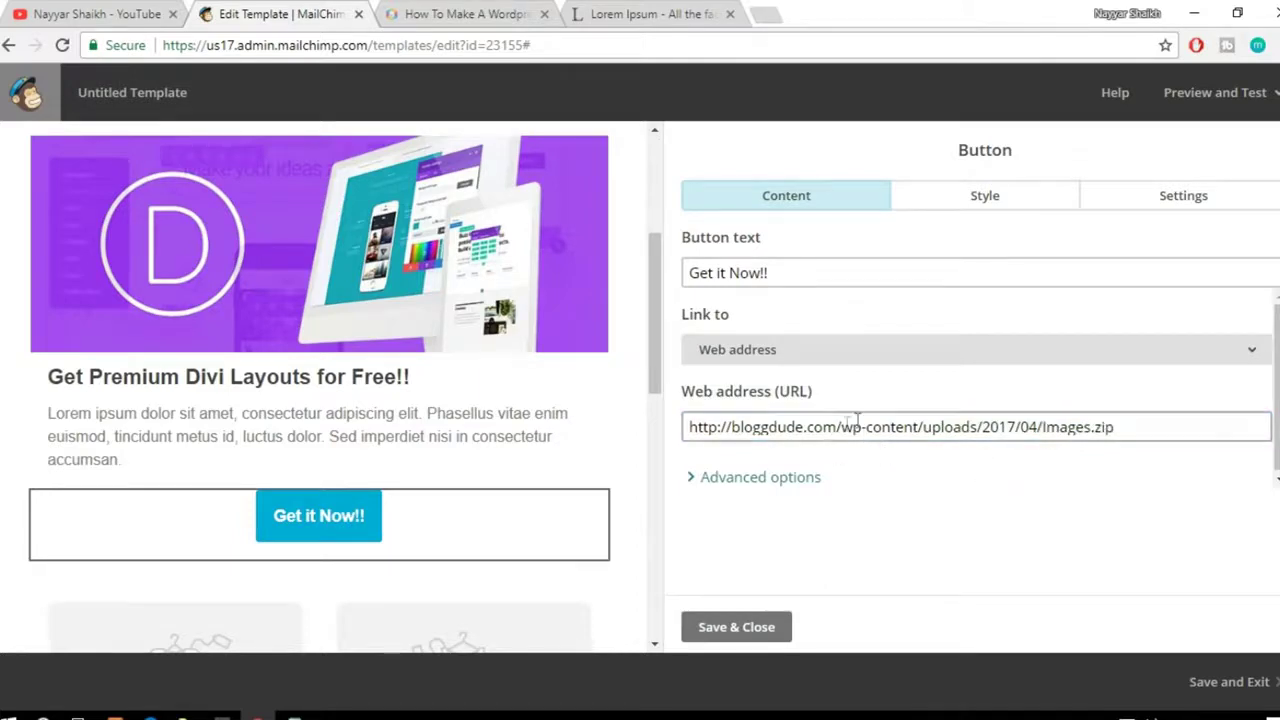
click(470, 14)
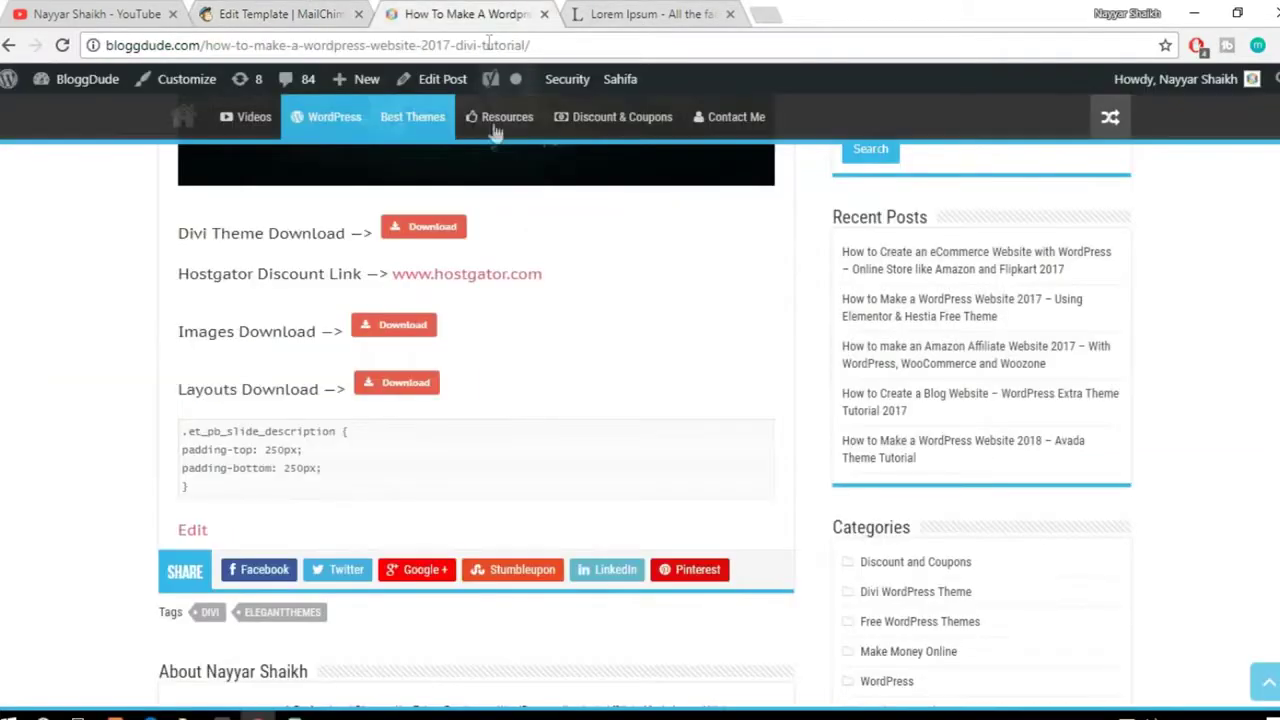
click(366, 14)
click(835, 349)
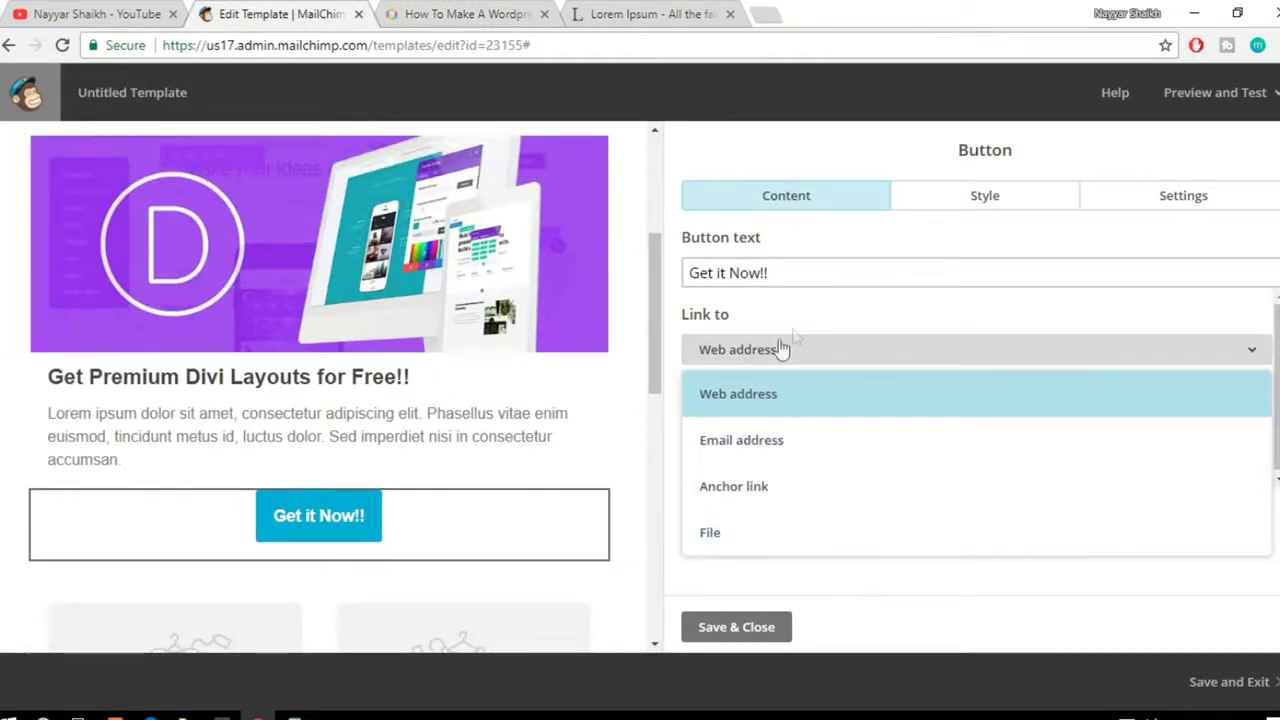
Step: Change the button's link type to File and attach the elementor image
click(786, 342)
click(818, 352)
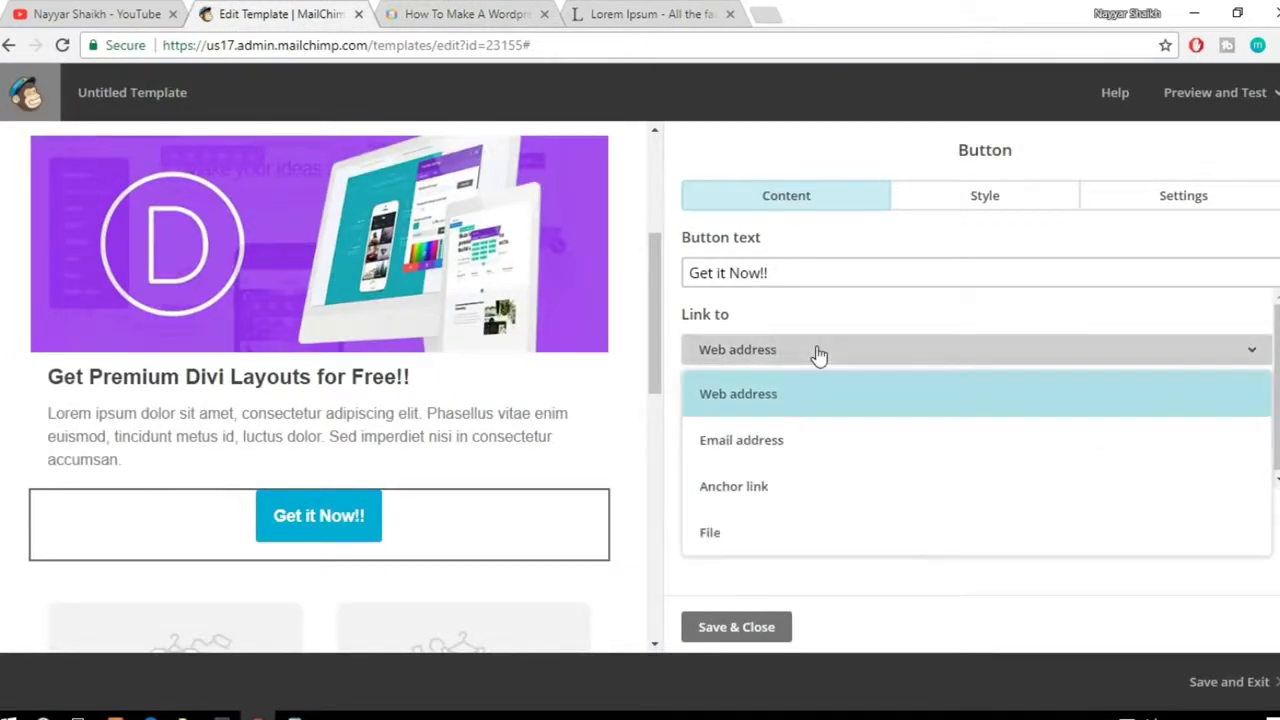
click(760, 530)
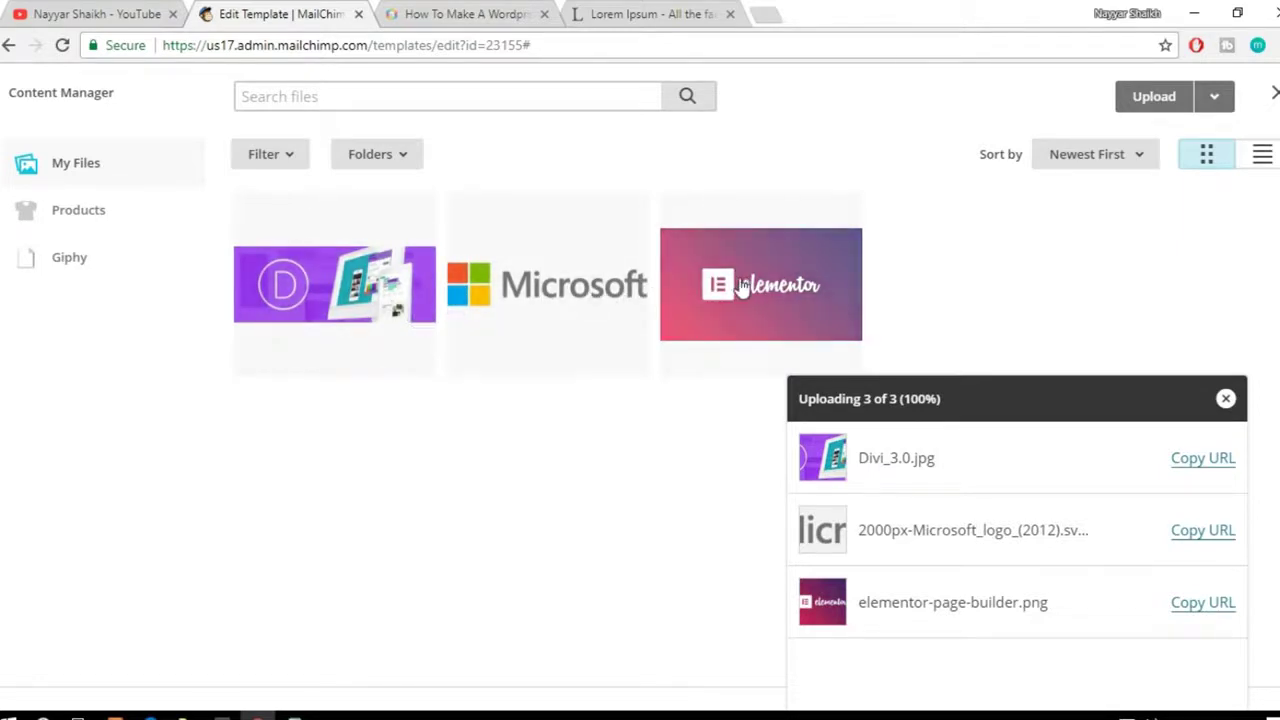
click(770, 290)
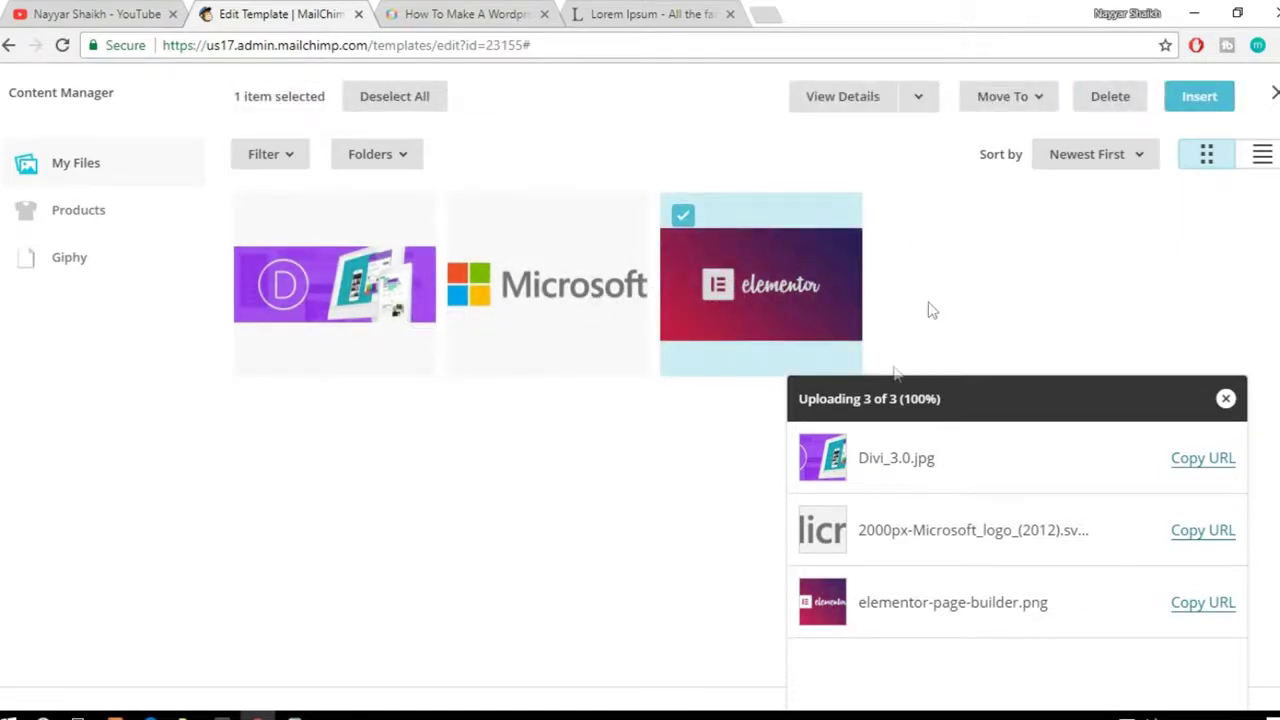
click(1196, 100)
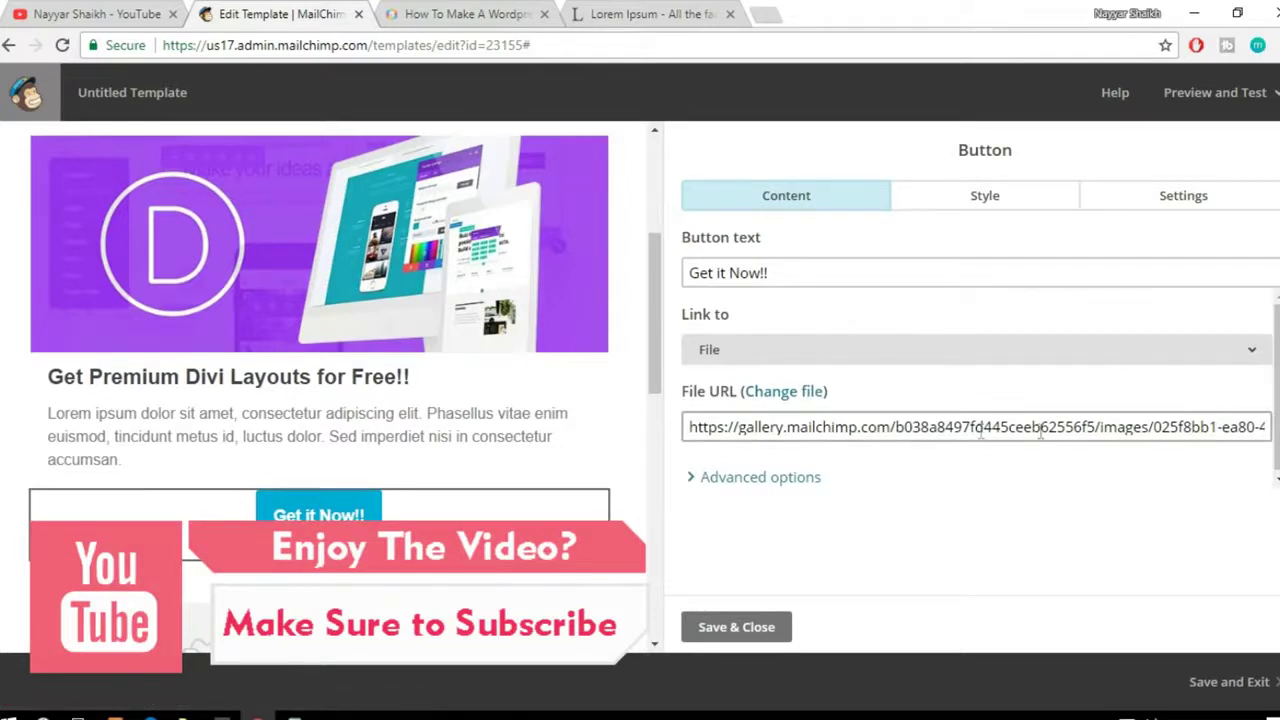
Step: Try the email address link type, then relink the button to the elementor image file
click(818, 358)
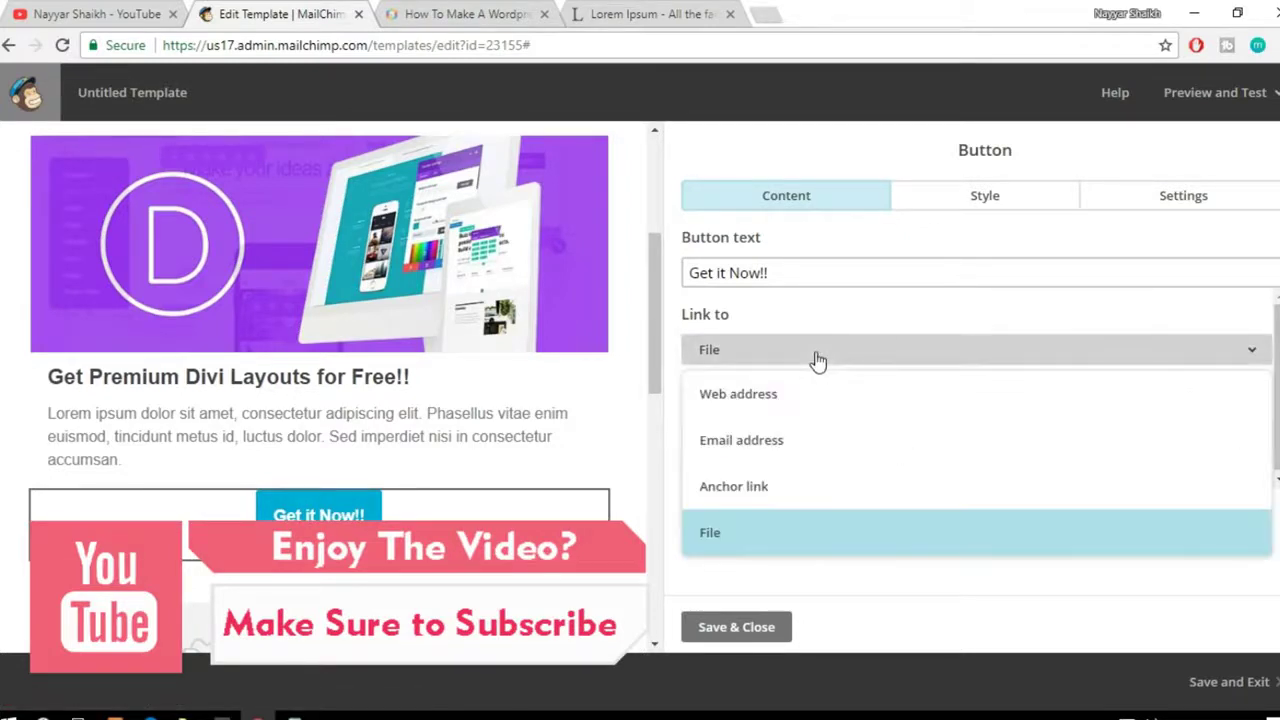
click(826, 344)
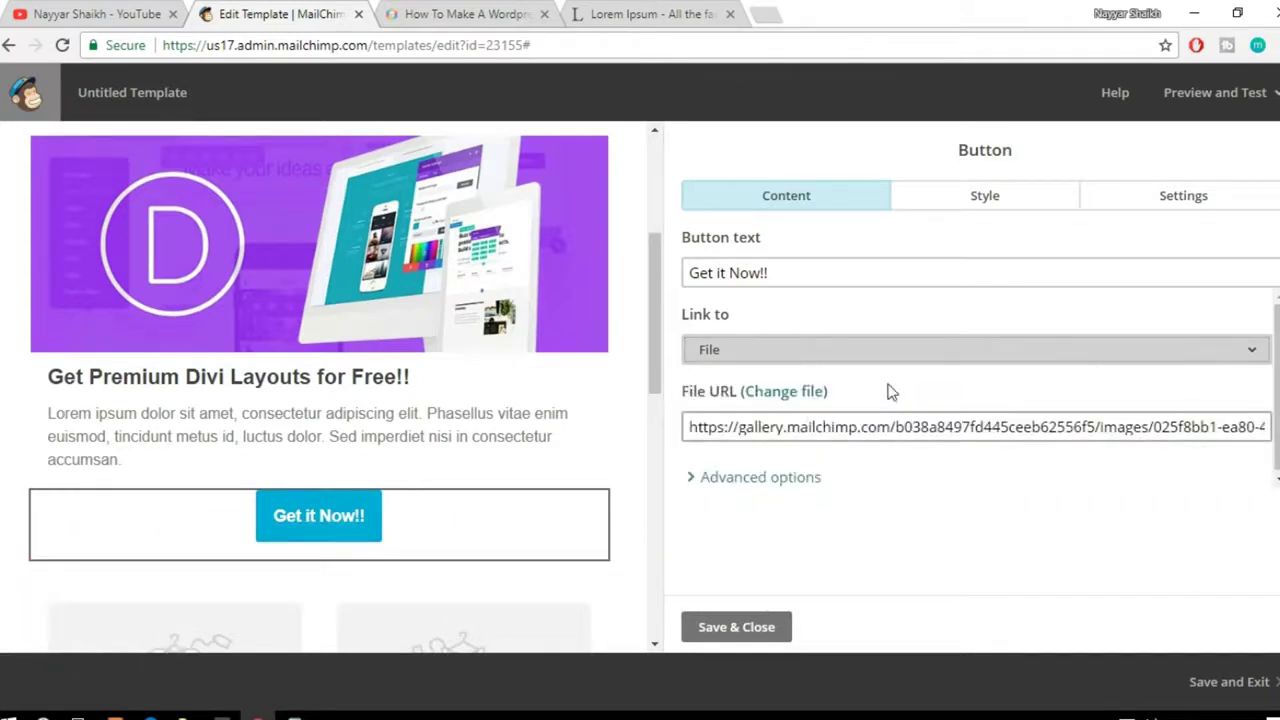
click(855, 350)
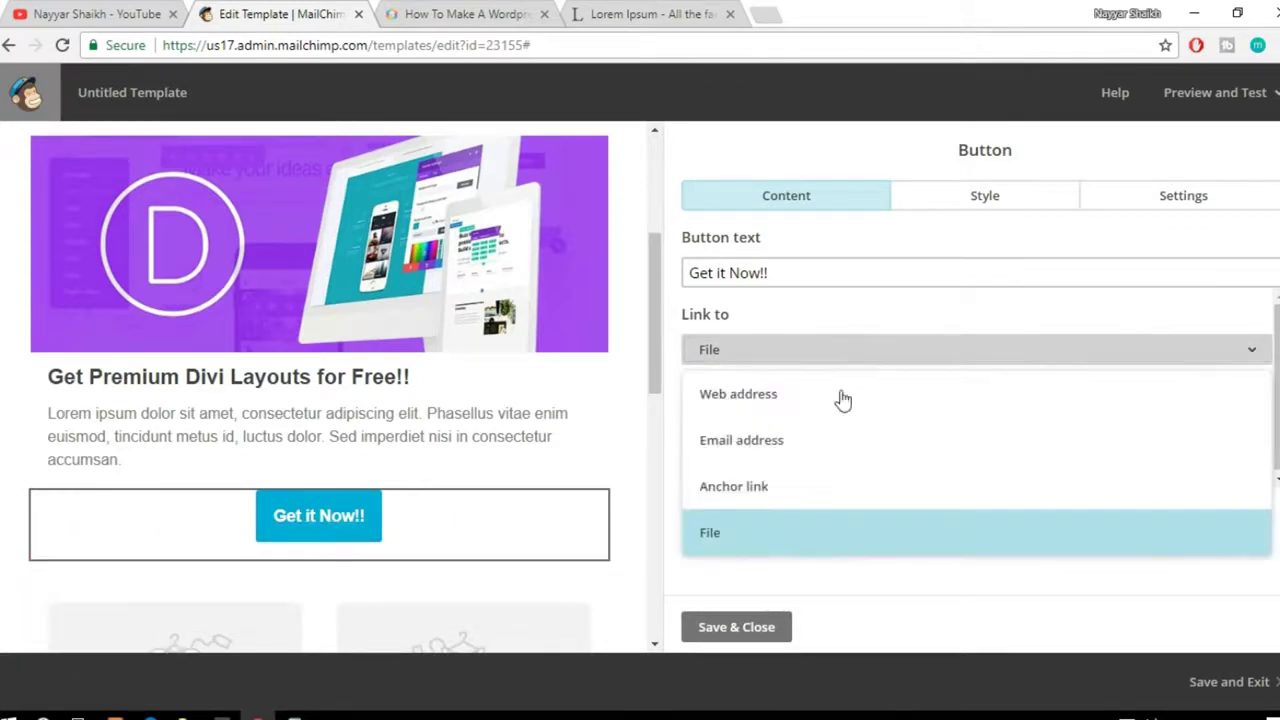
click(814, 462)
scroll(945, 475, down, 1)
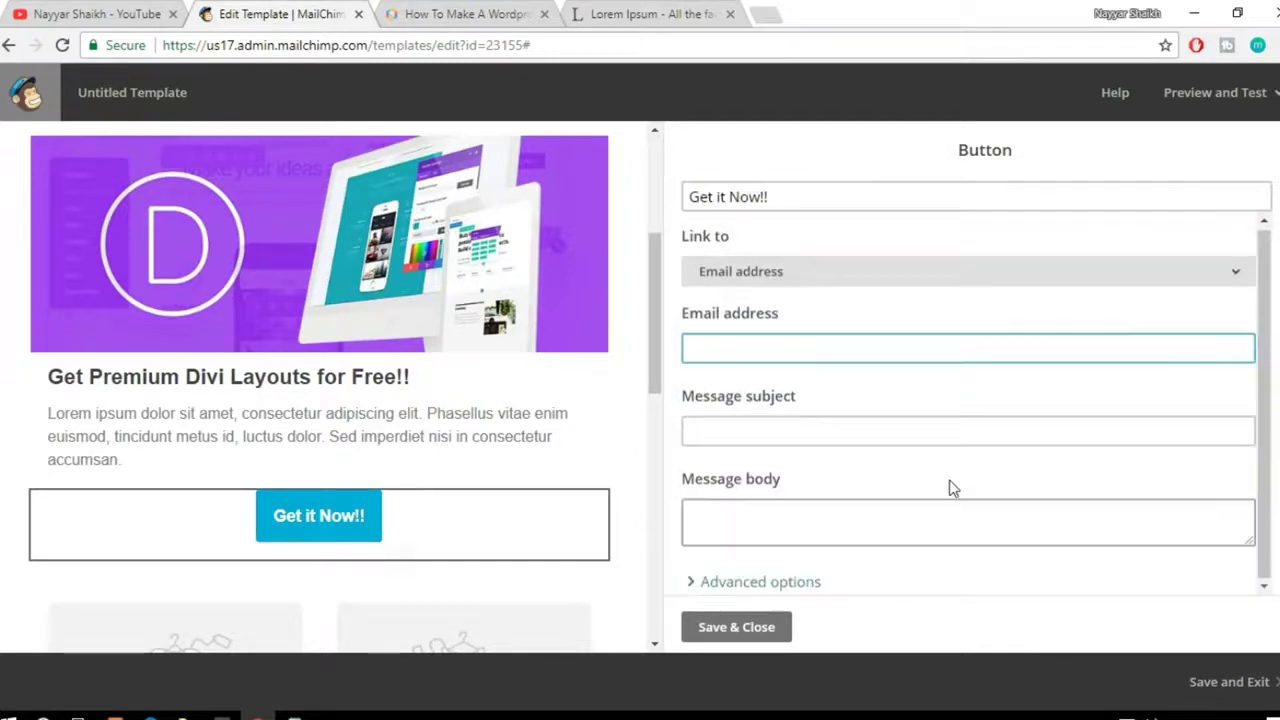
scroll(900, 390, up, 1)
click(860, 352)
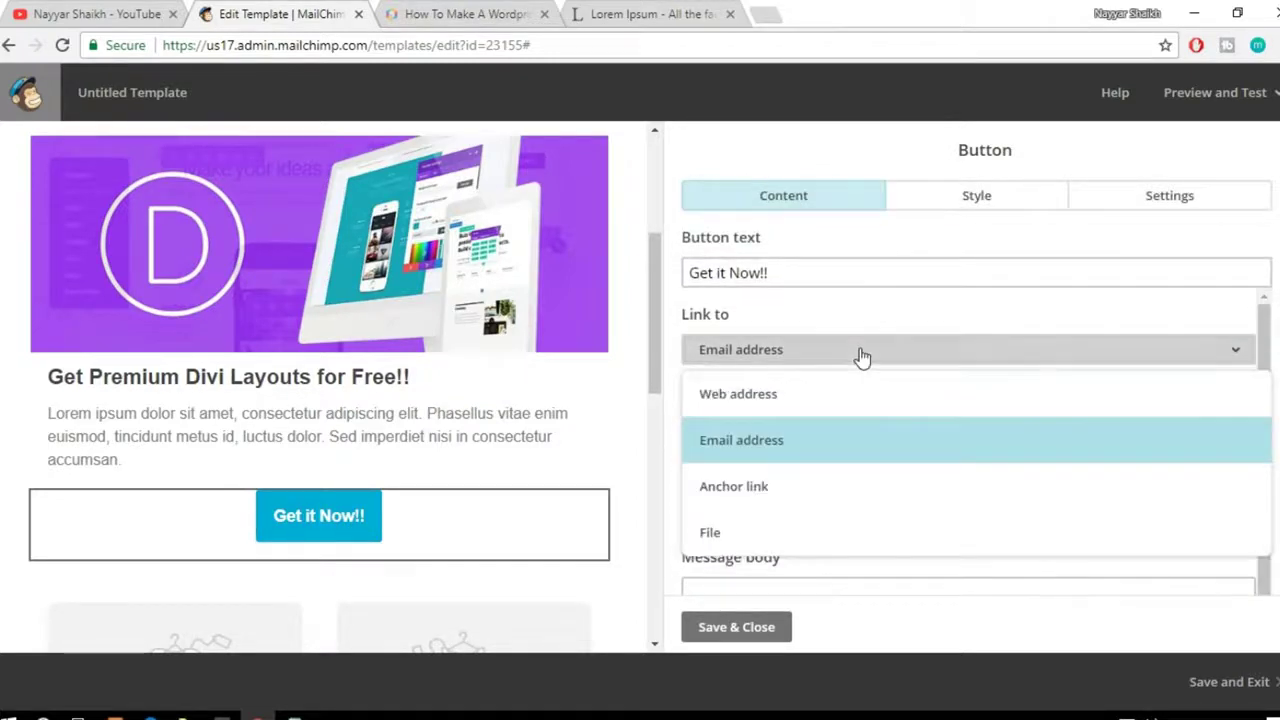
click(802, 540)
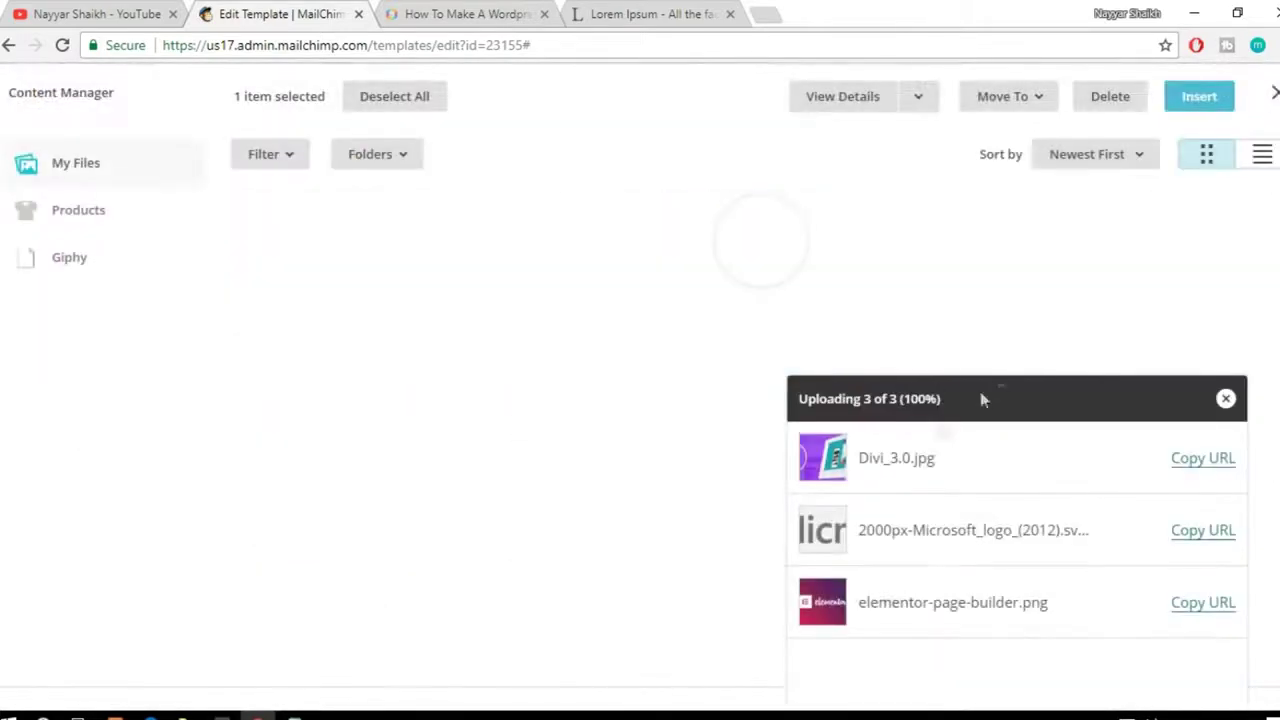
click(786, 312)
click(1199, 96)
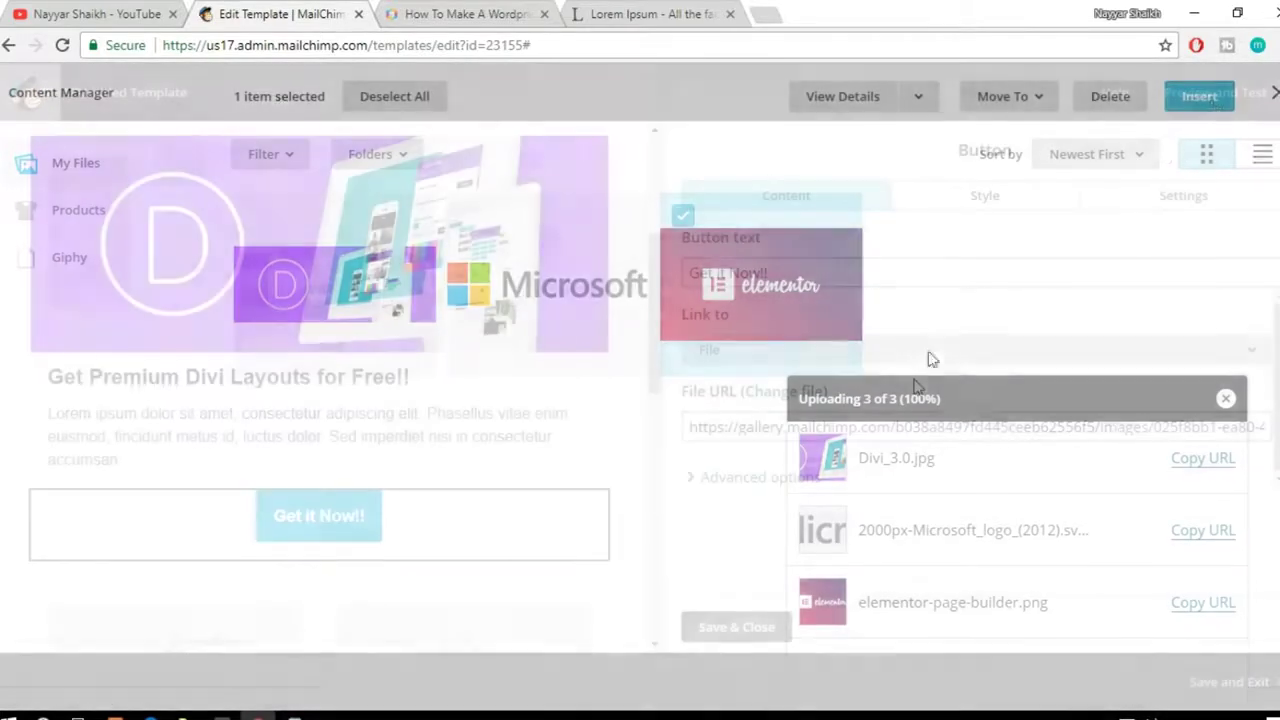
Step: Check the button's File URL against the Divi post, then Save & Close the button settings
click(538, 10)
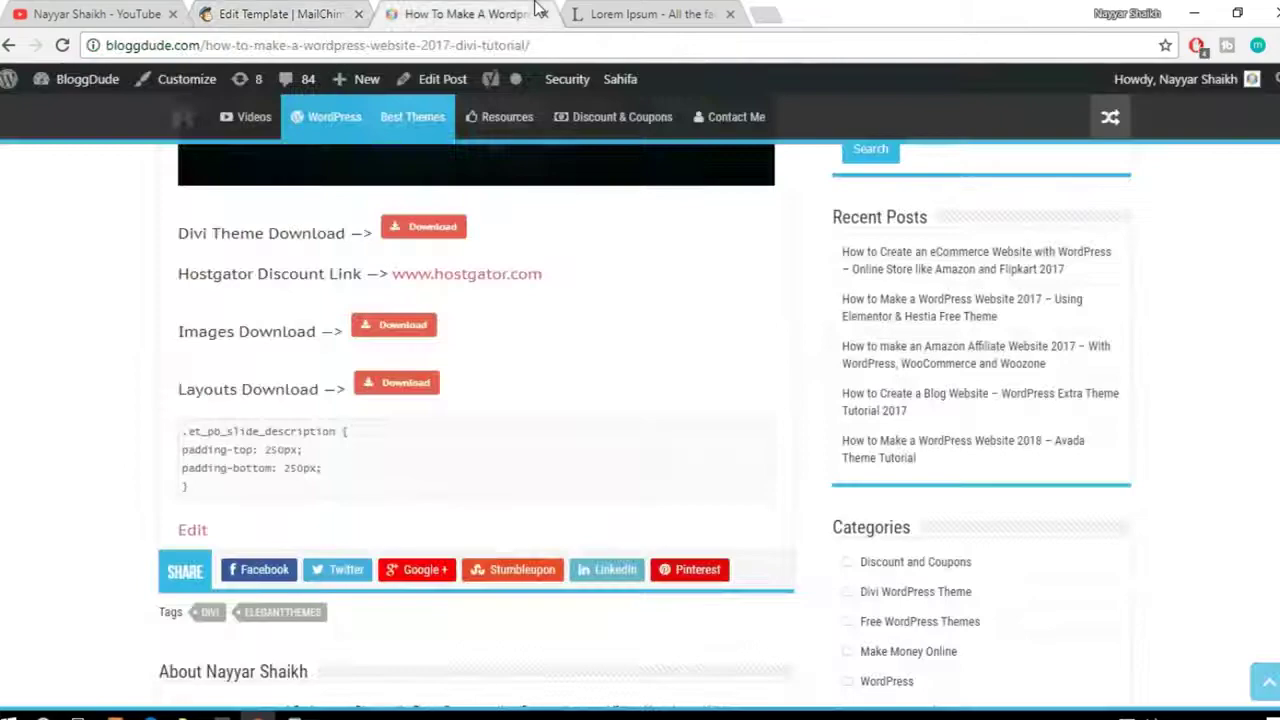
scroll(614, 400, up, 7)
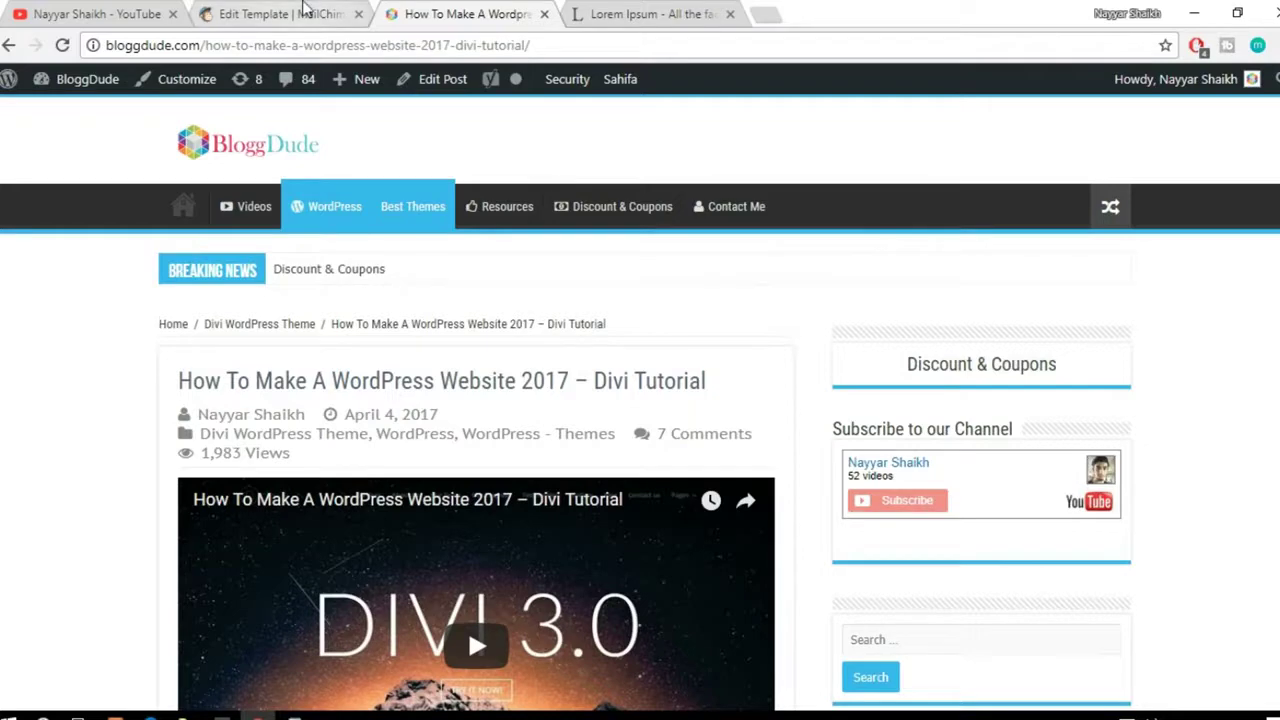
click(290, 14)
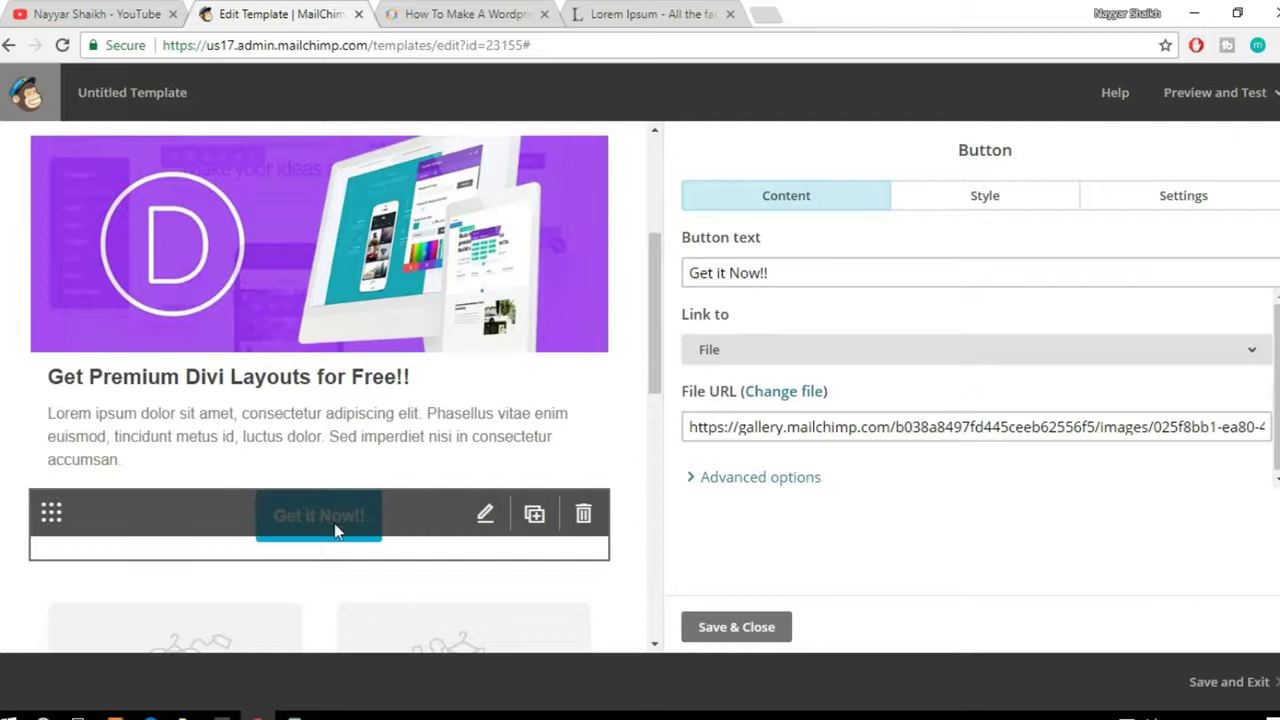
drag(697, 432, 1017, 433)
click(1017, 434)
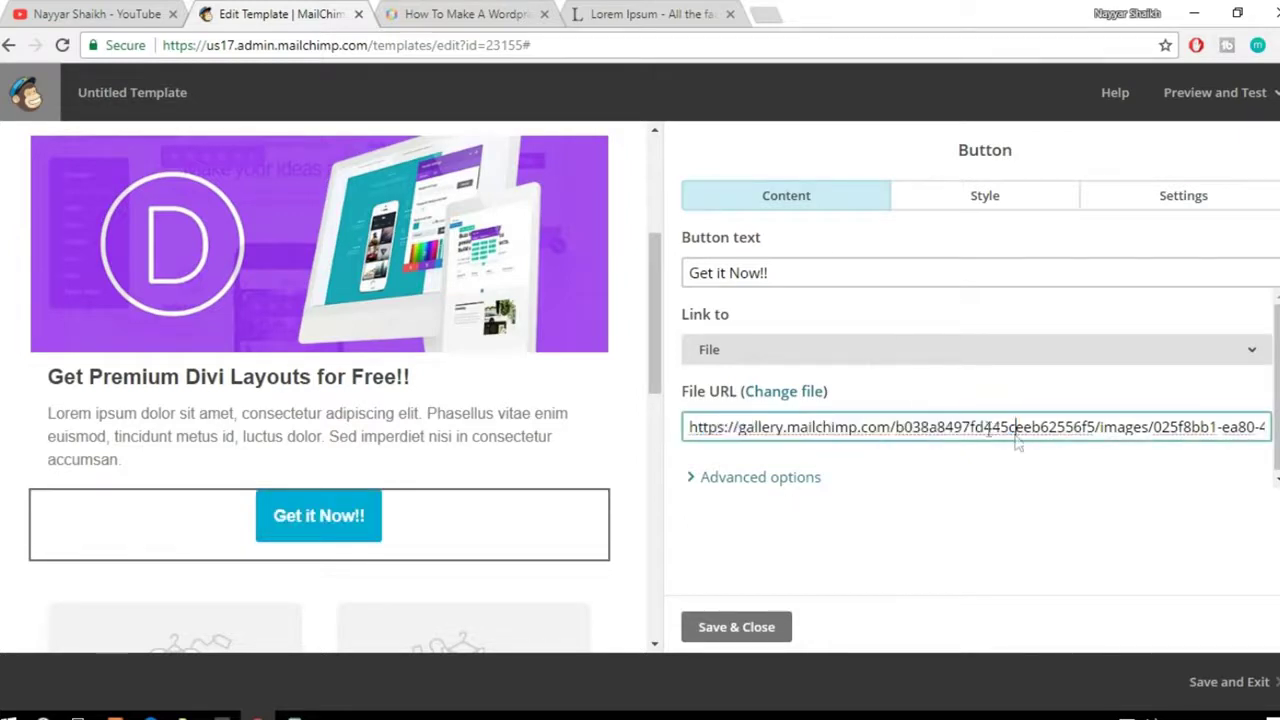
scroll(510, 441, up, 3)
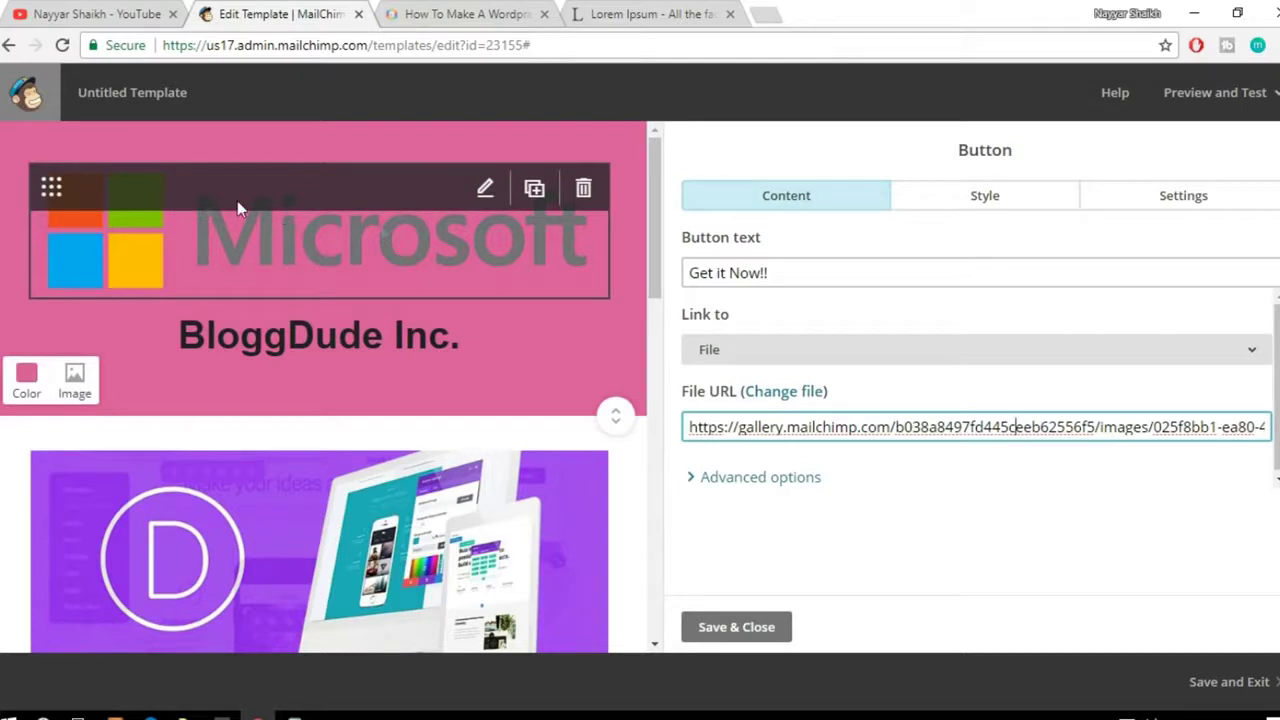
click(726, 627)
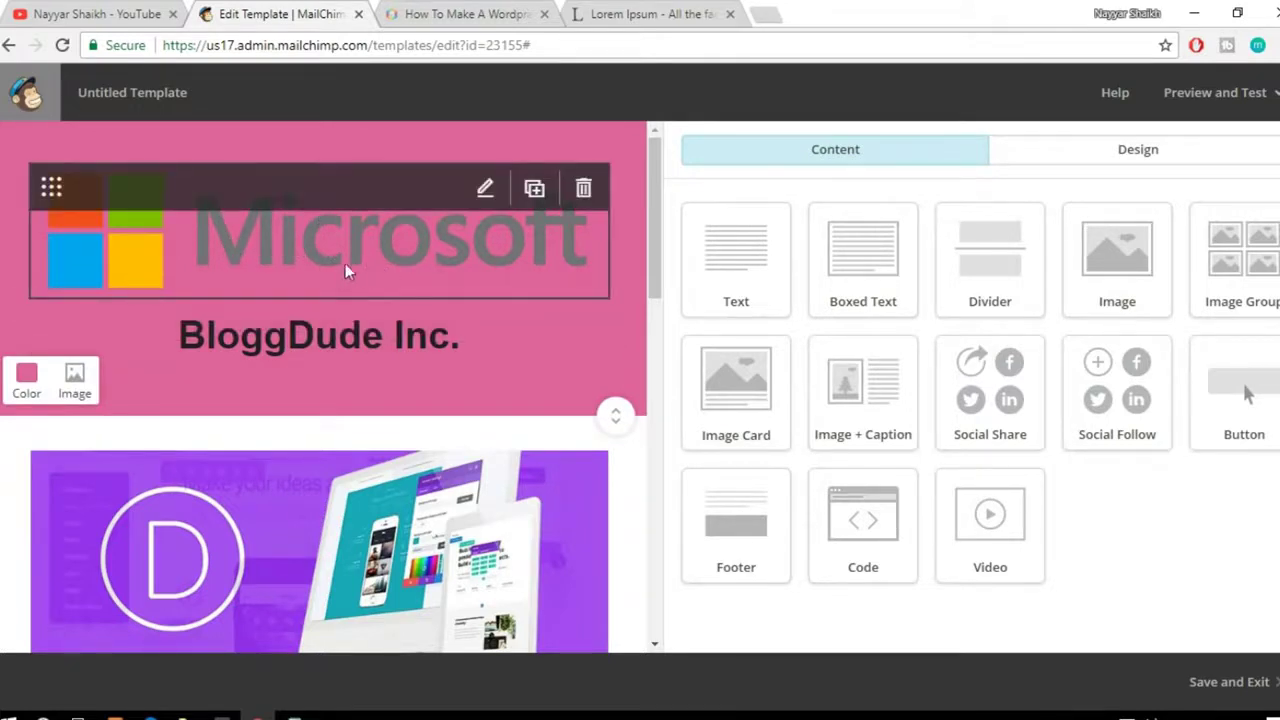
Step: Resize the header's Microsoft logo to a width of 200 pixels and save it
click(389, 254)
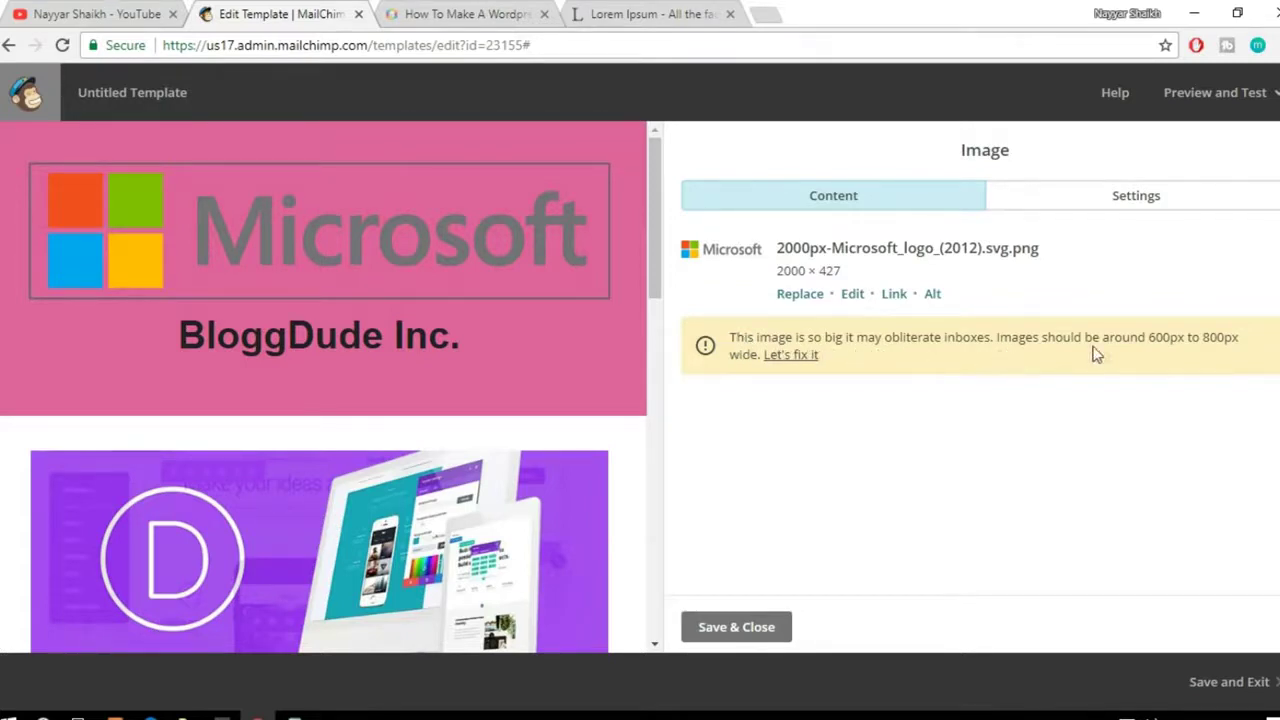
click(809, 365)
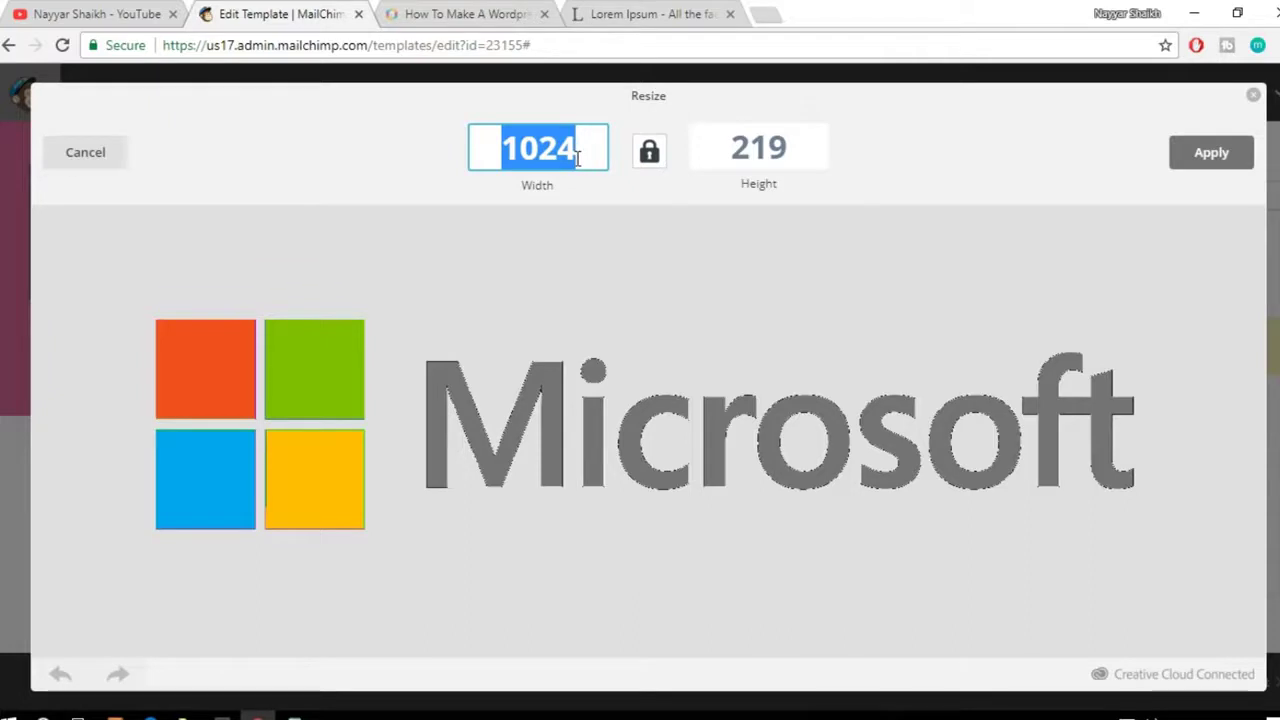
text(200)
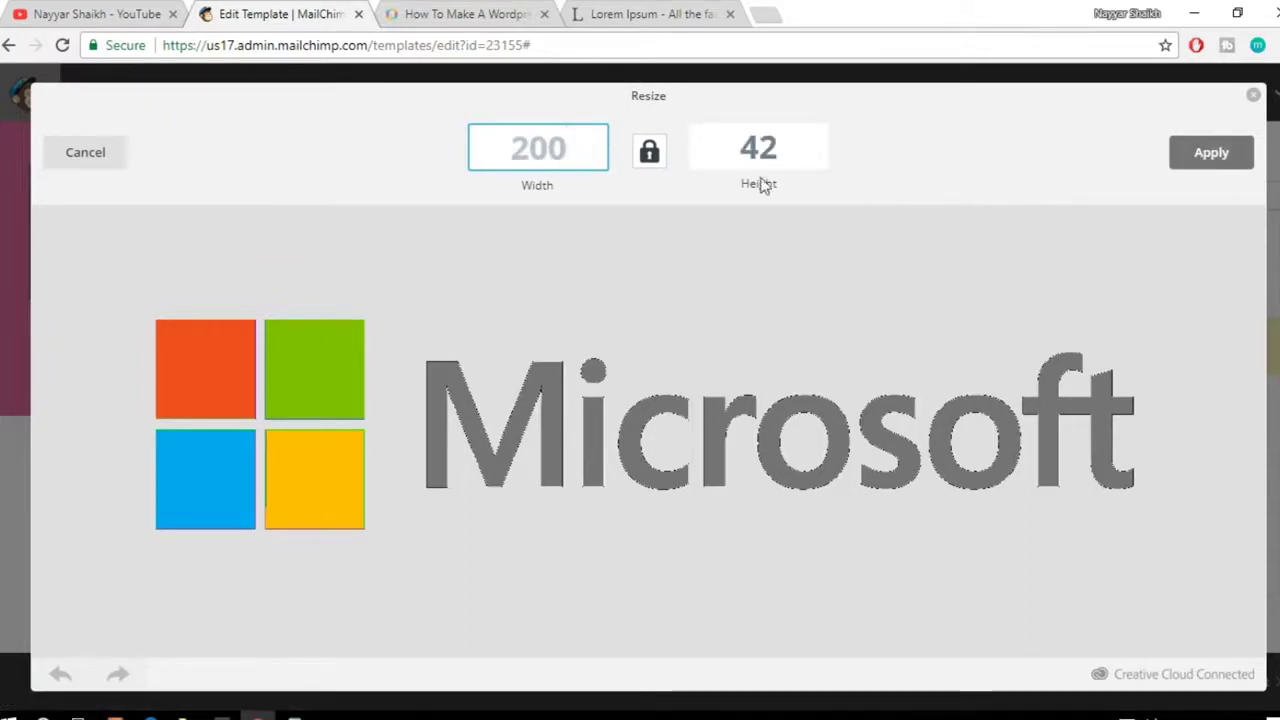
click(1240, 165)
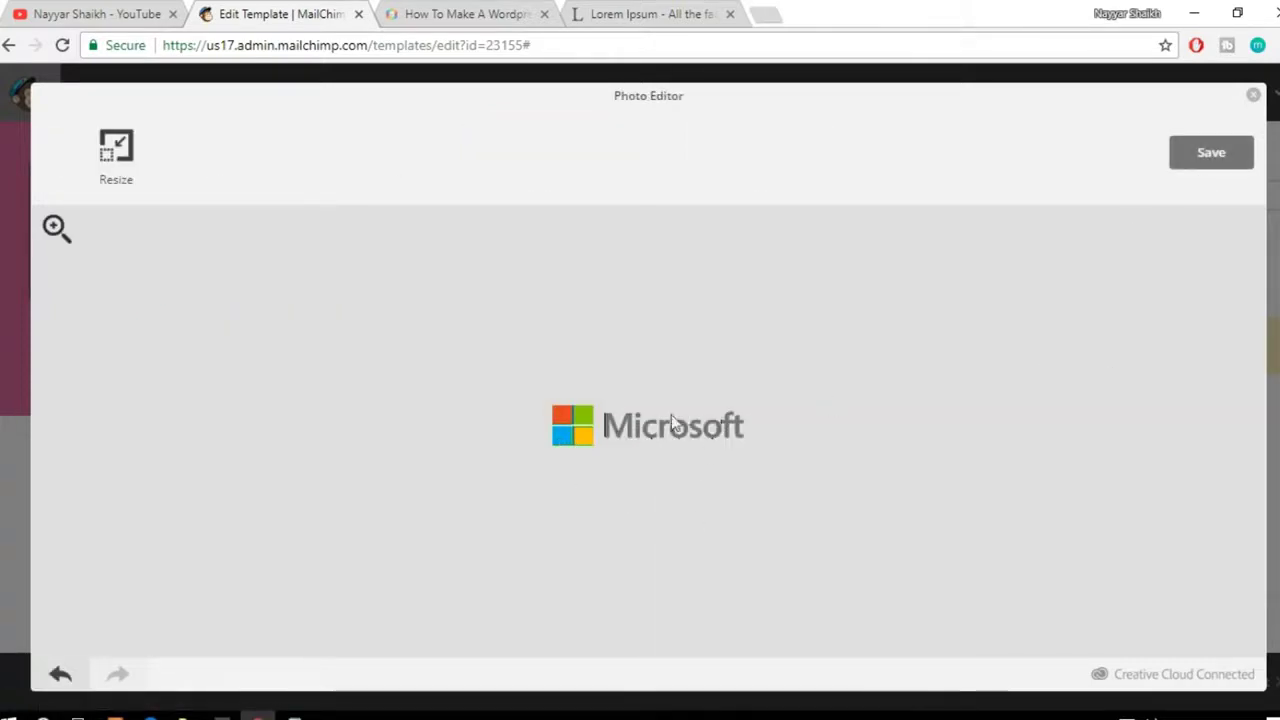
click(1216, 170)
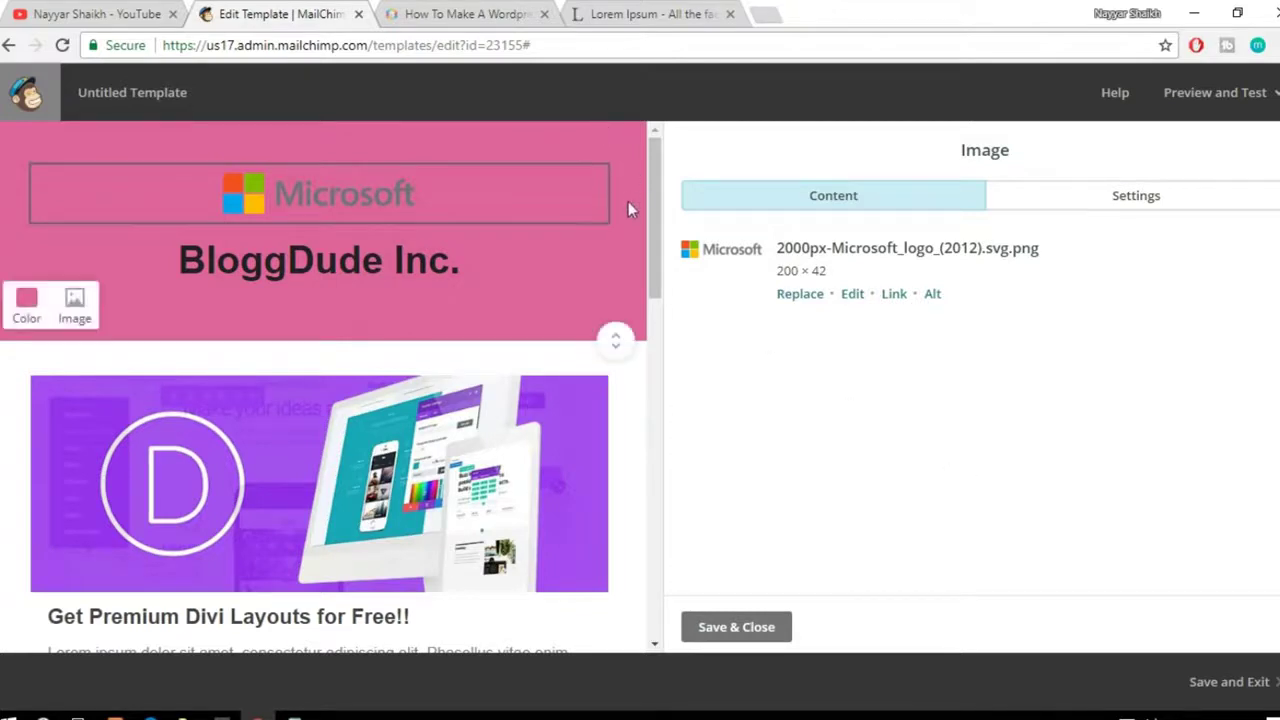
Step: Change the header background from pink to dark grey #222222 and select the BloggDude Inc. heading
click(28, 312)
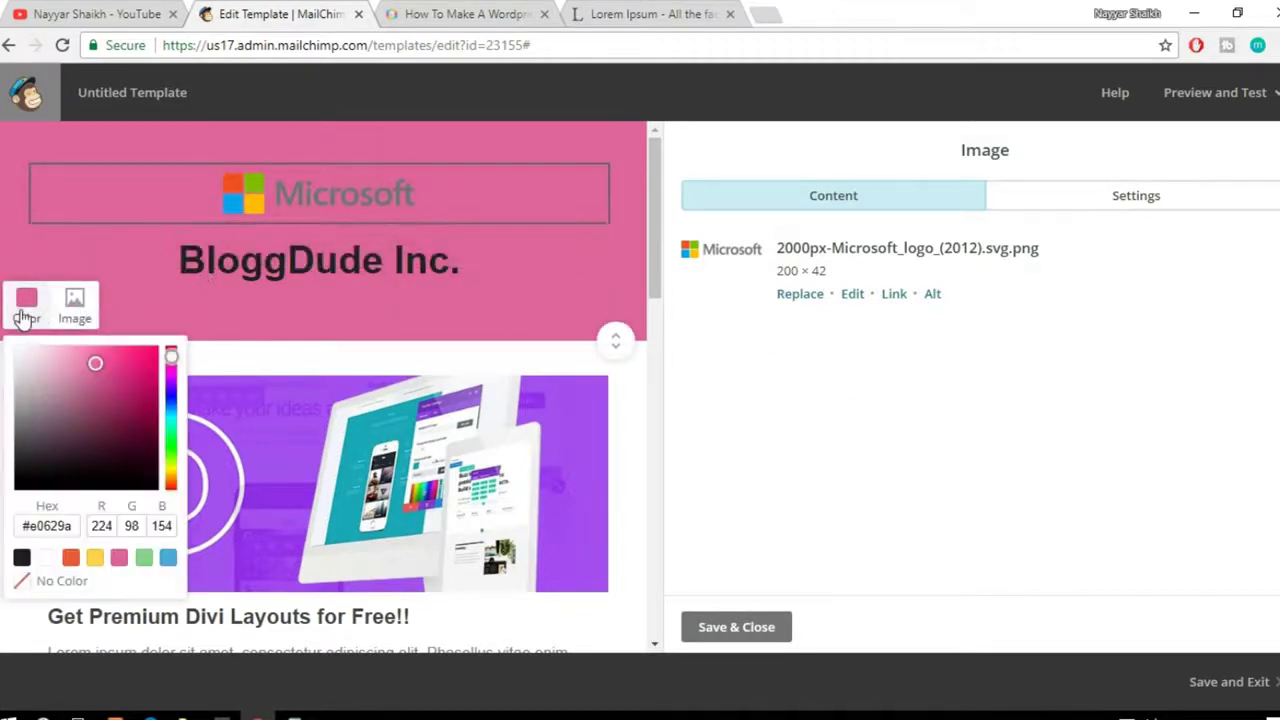
click(22, 560)
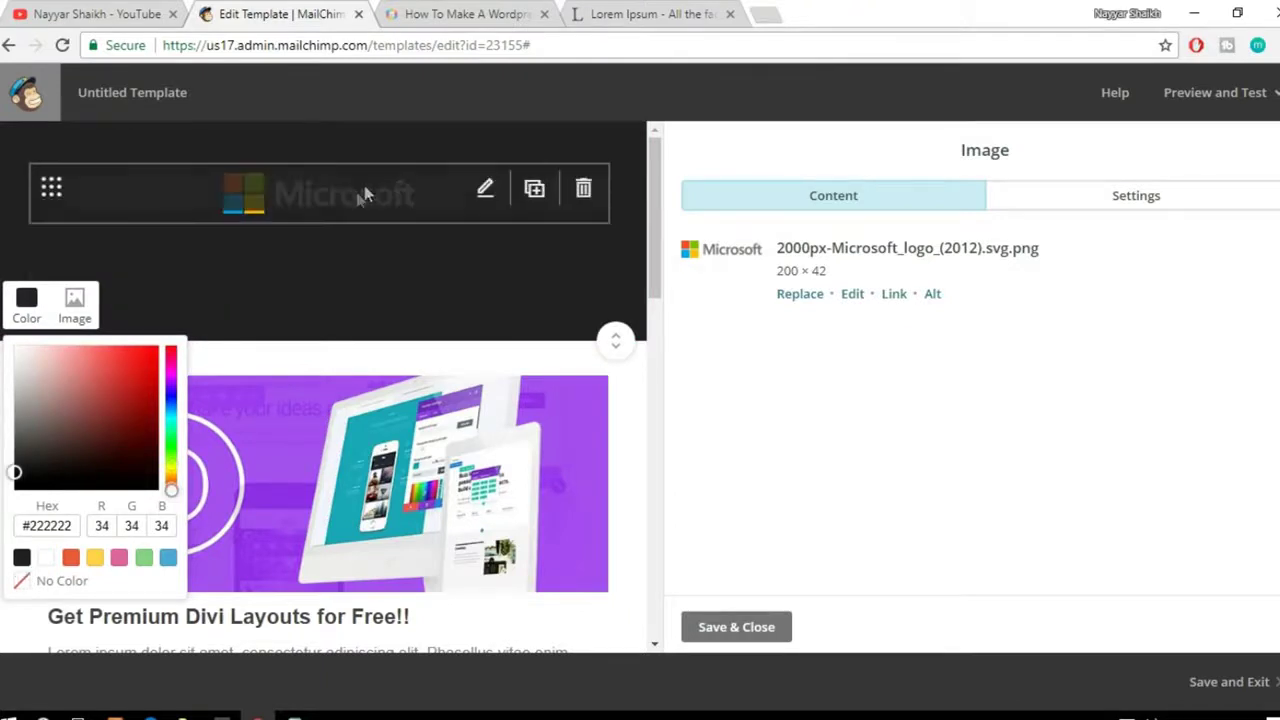
click(425, 287)
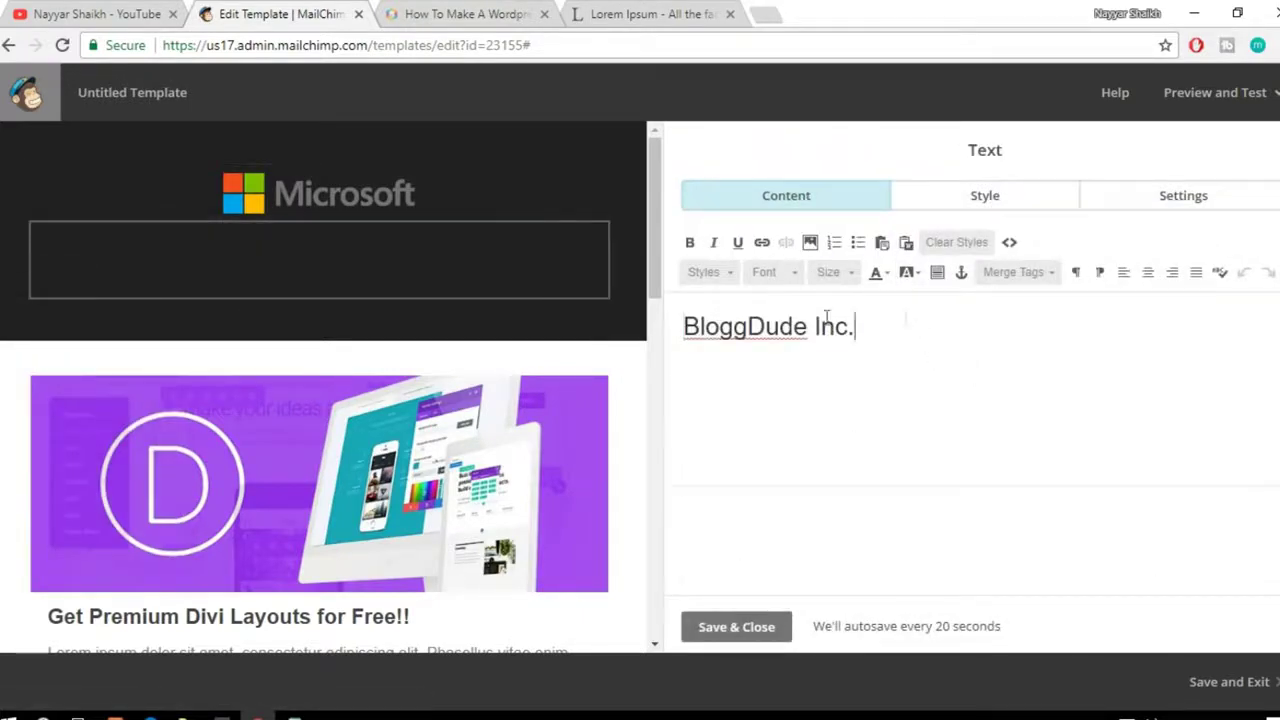
Step: Colour the BloggDude Inc. heading text White, restoring it after an accidental delete
drag(856, 326, 651, 318)
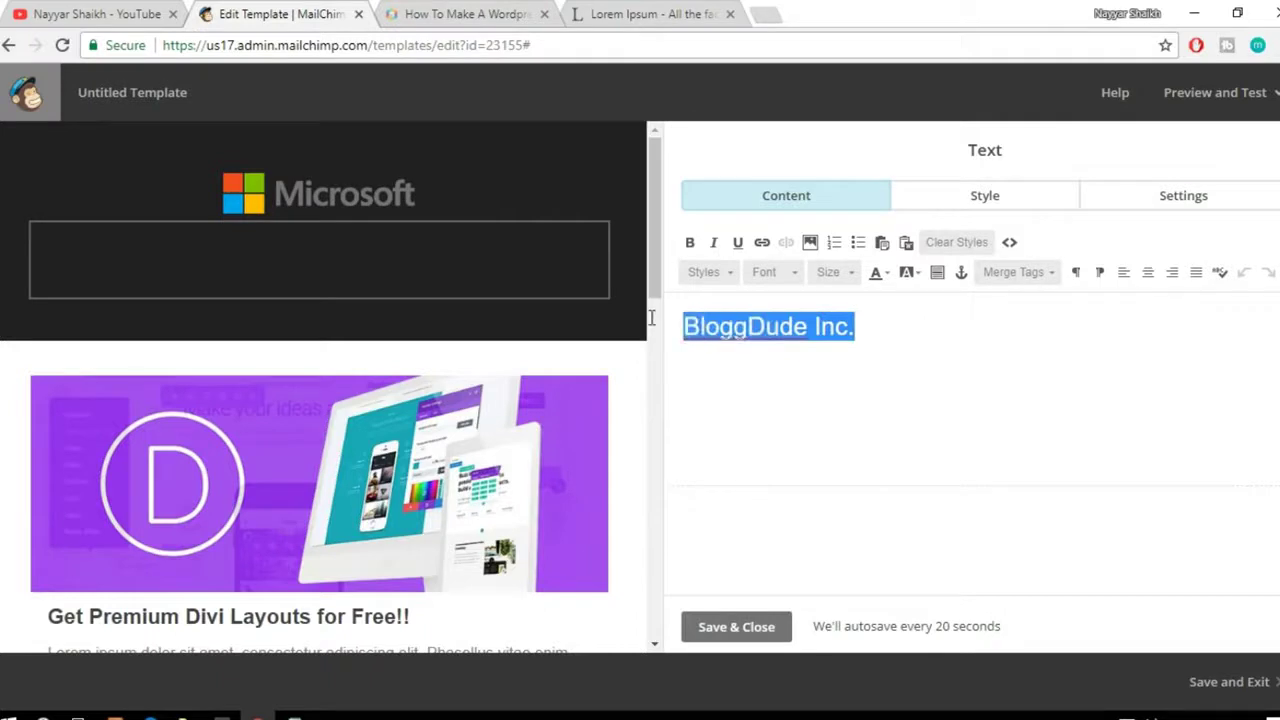
click(887, 273)
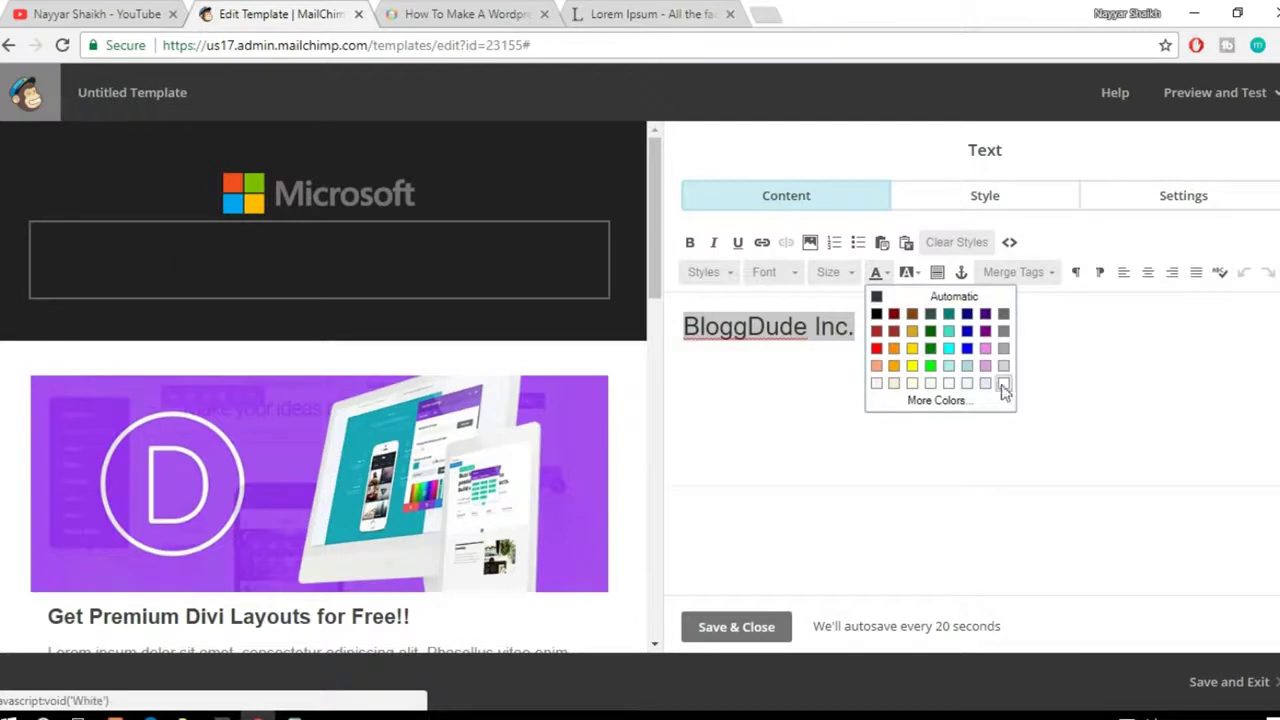
click(1003, 386)
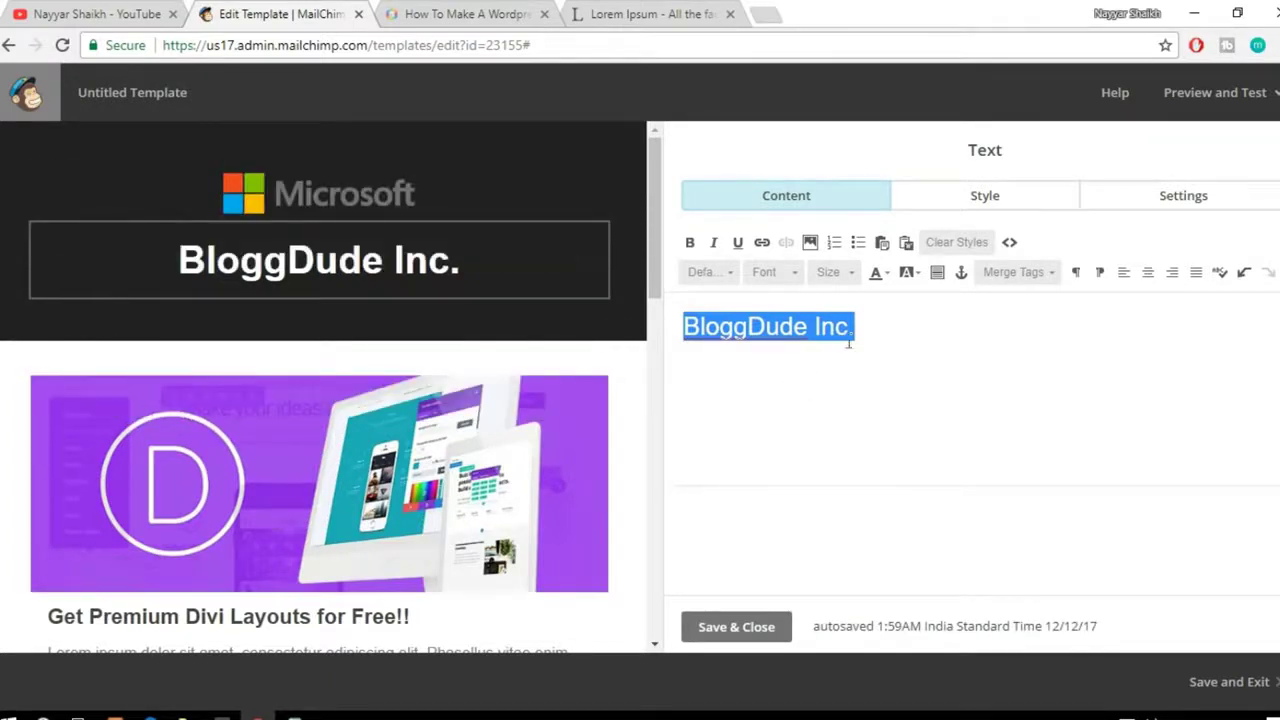
key(BackSpace)
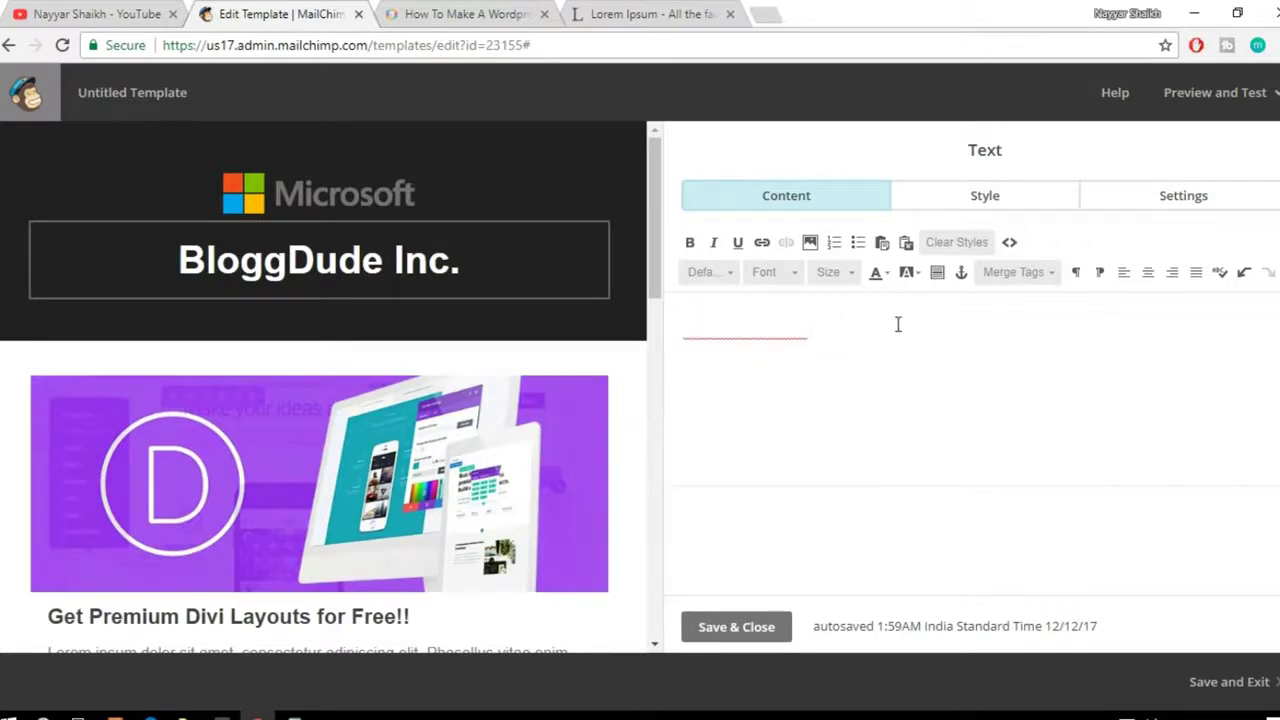
key(ctrl+z)
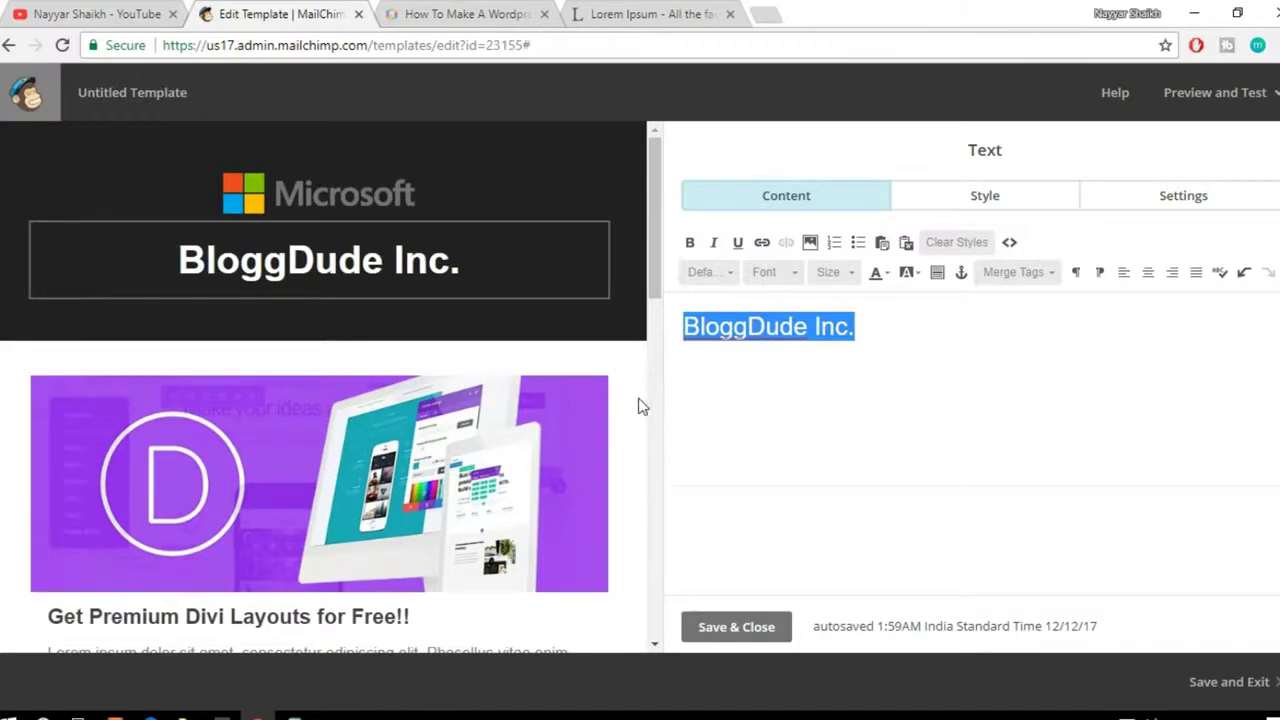
scroll(642, 406, down, 7)
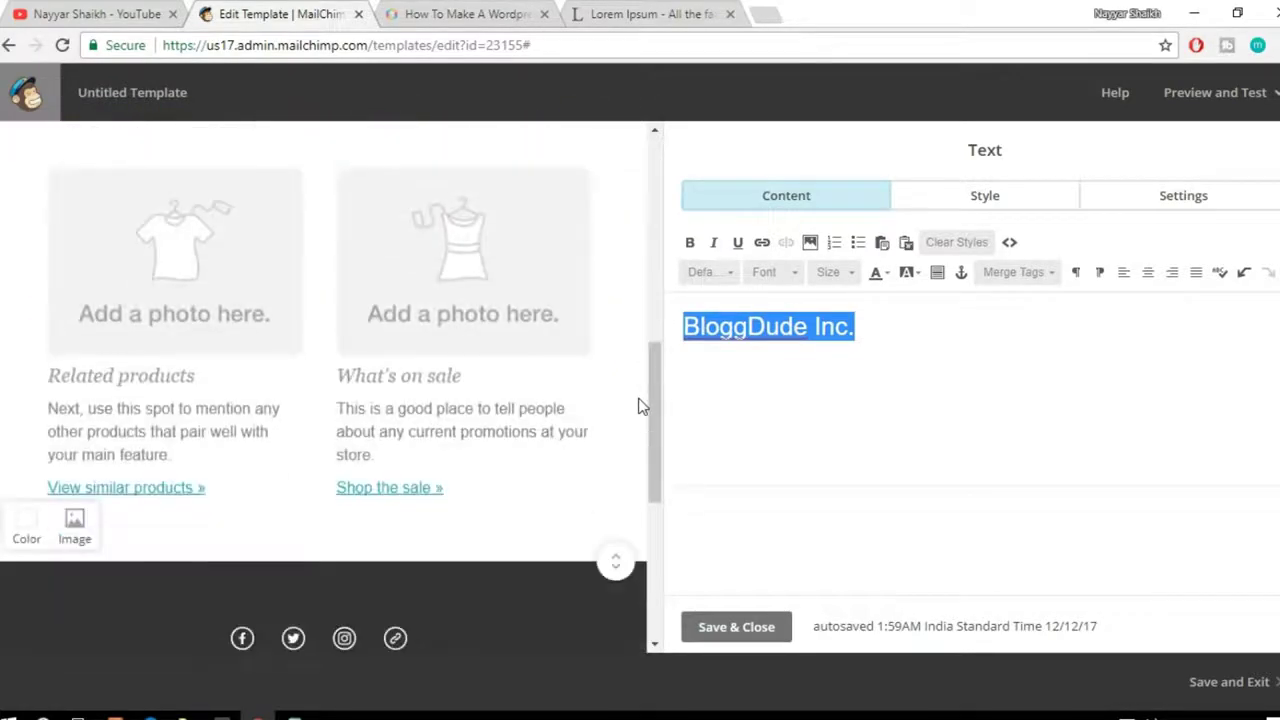
scroll(642, 406, up, 6)
scroll(530, 379, down, 1)
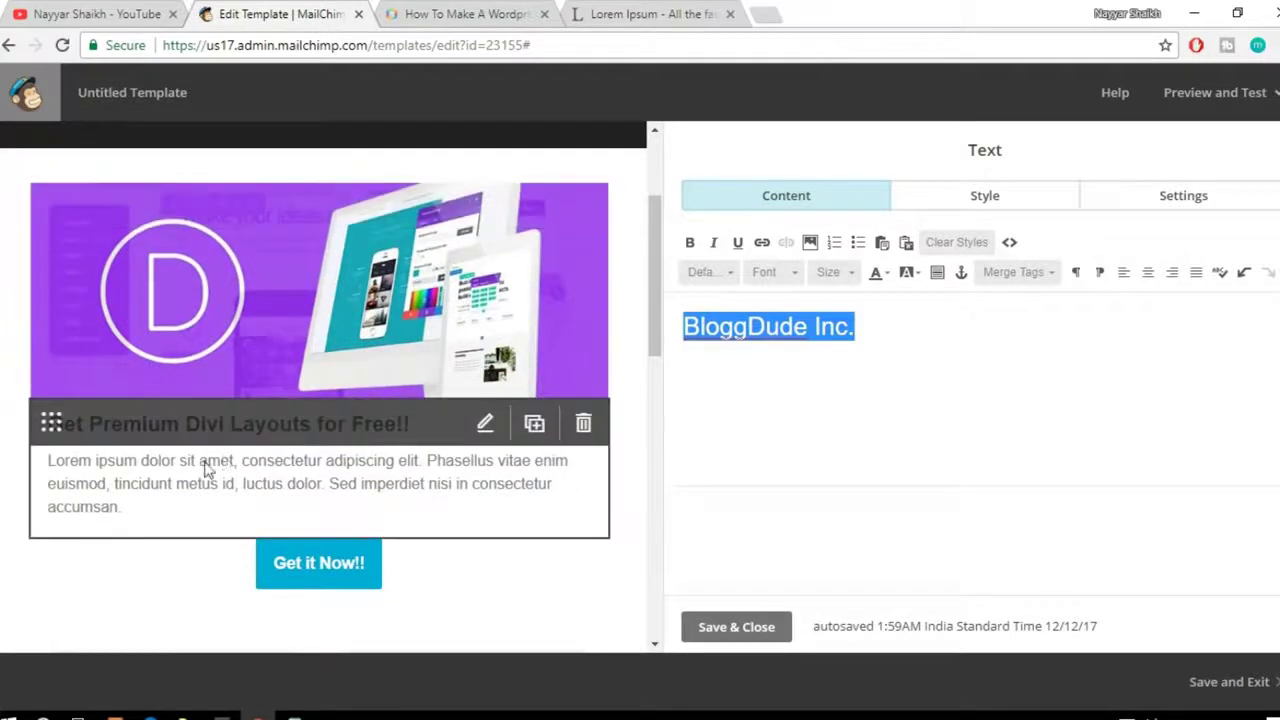
scroll(412, 416, up, 2)
scroll(412, 416, down, 2)
scroll(412, 418, up, 2)
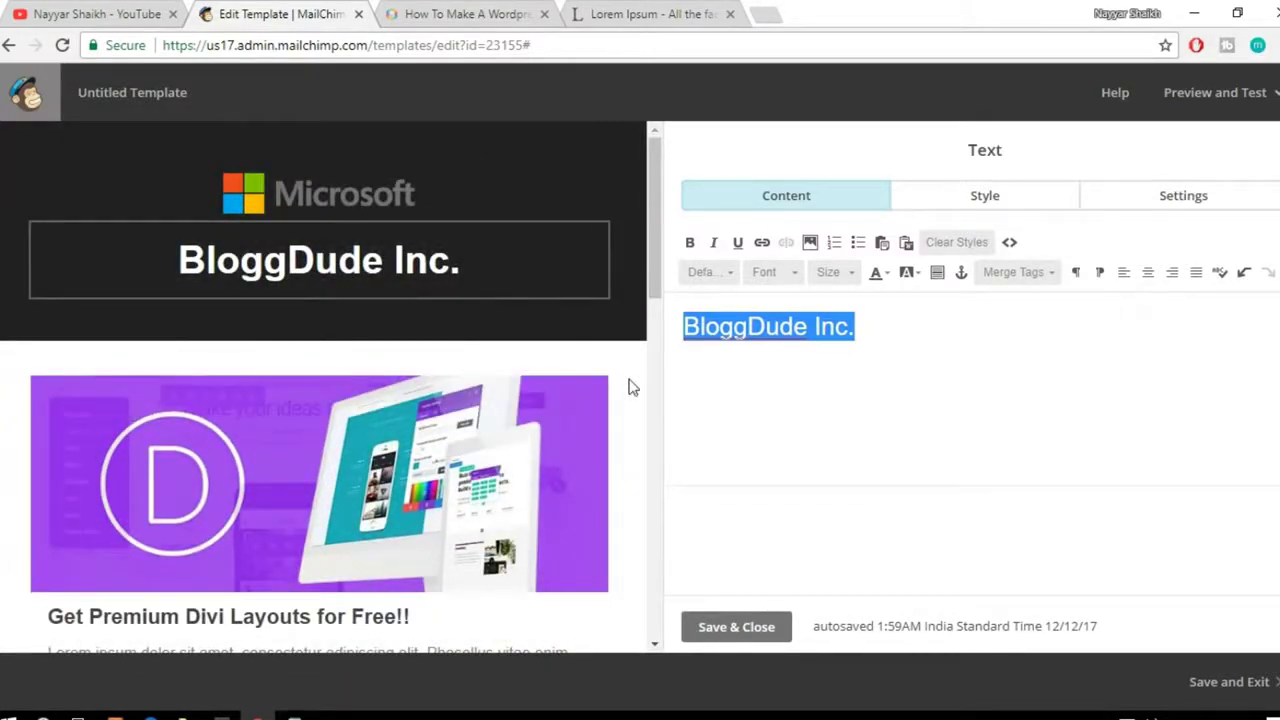
scroll(629, 387, down, 8)
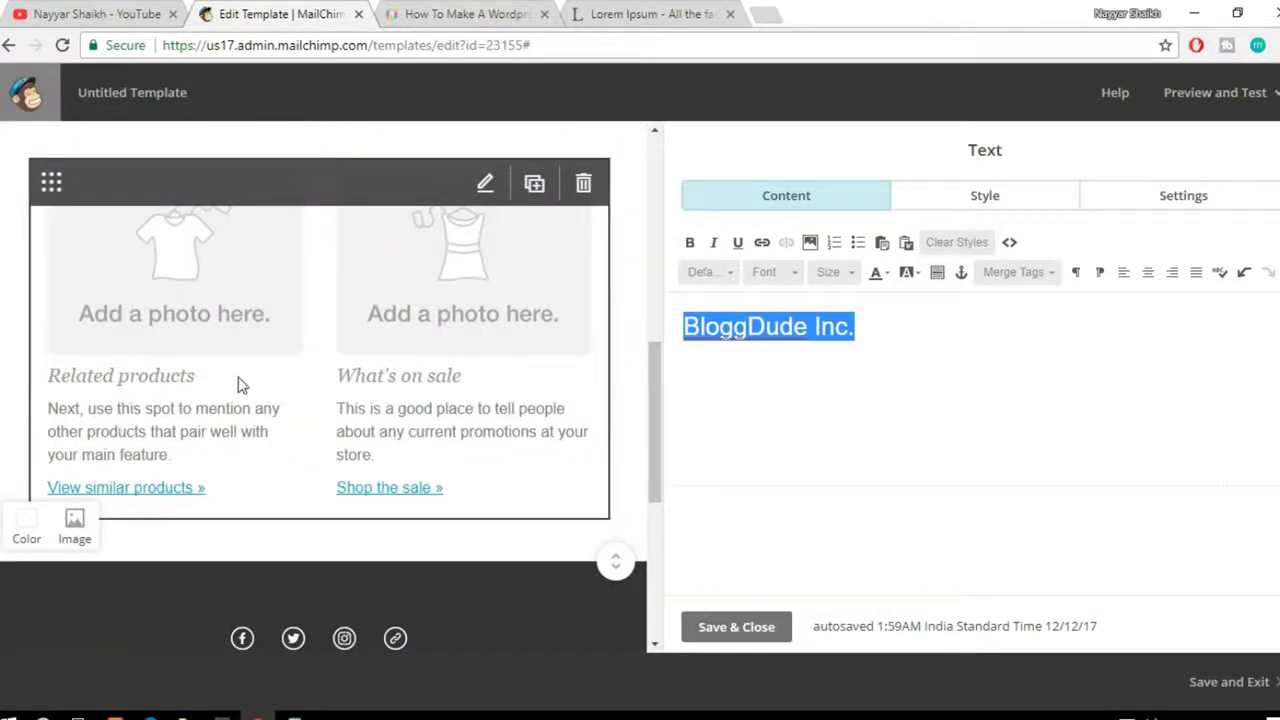
Step: Swap the Caption 1 placeholder photo for the uploaded elementor-page-builder.png image
click(215, 299)
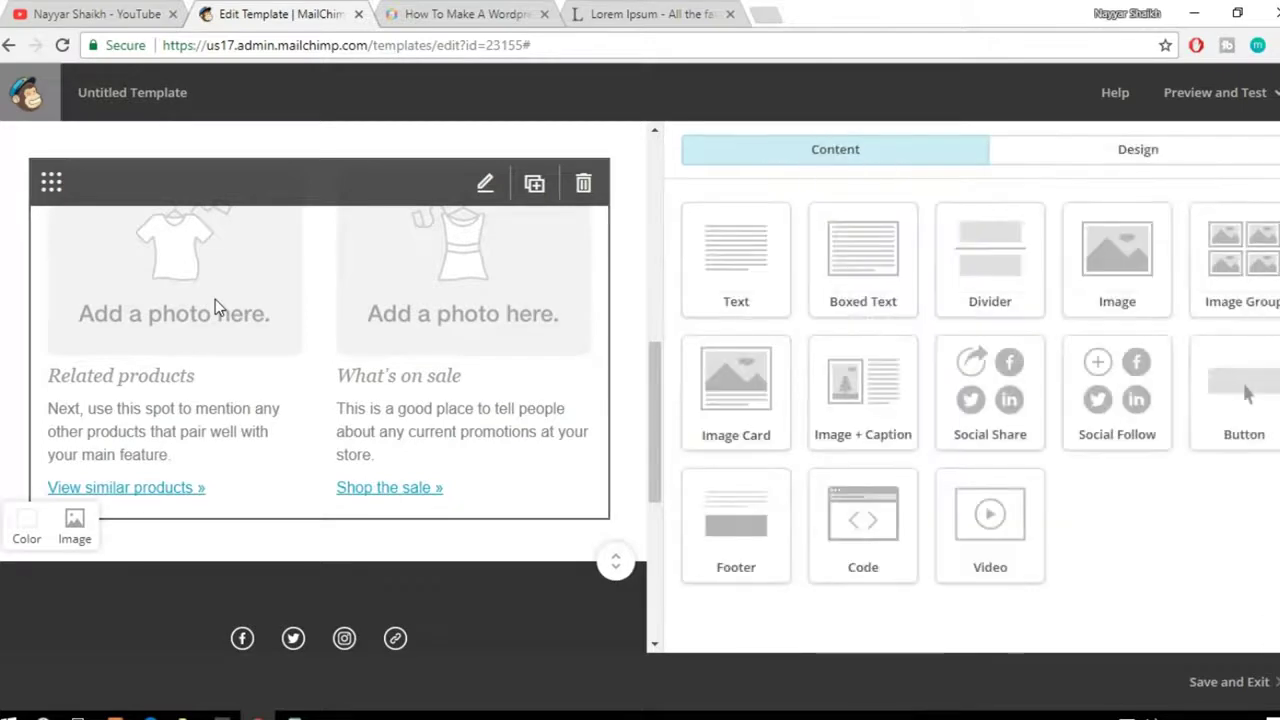
click(352, 333)
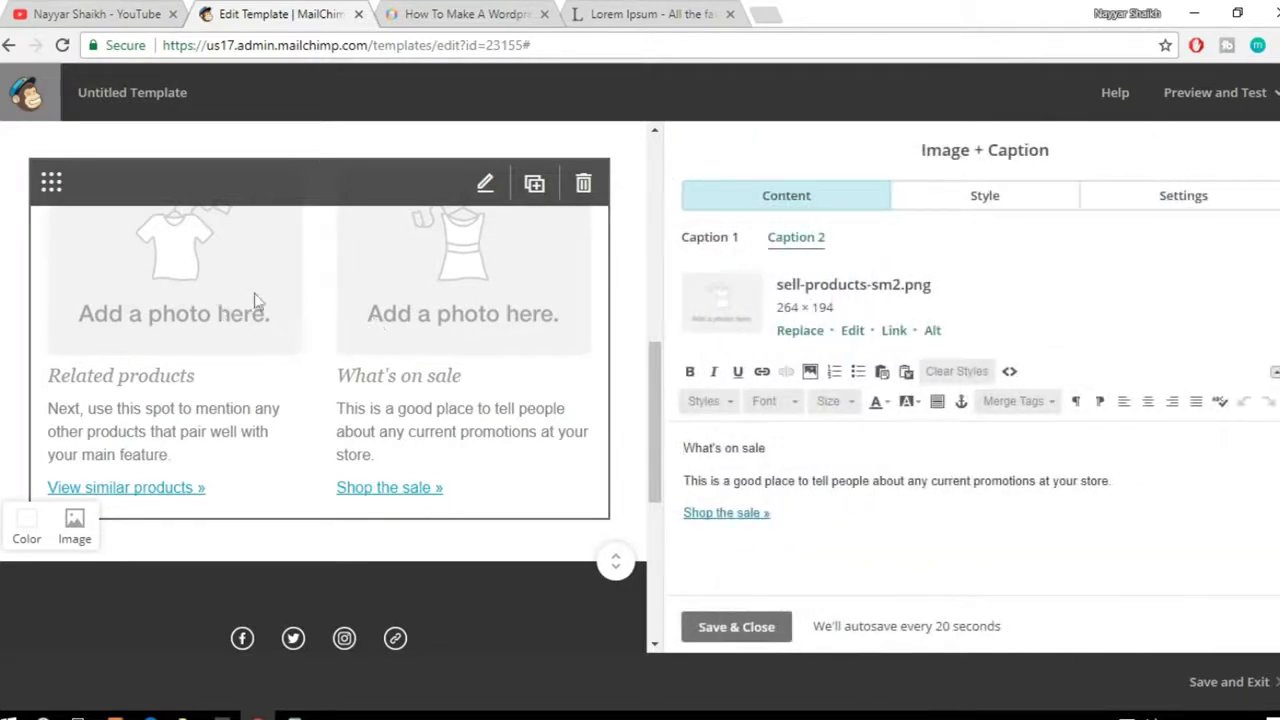
click(705, 242)
click(798, 248)
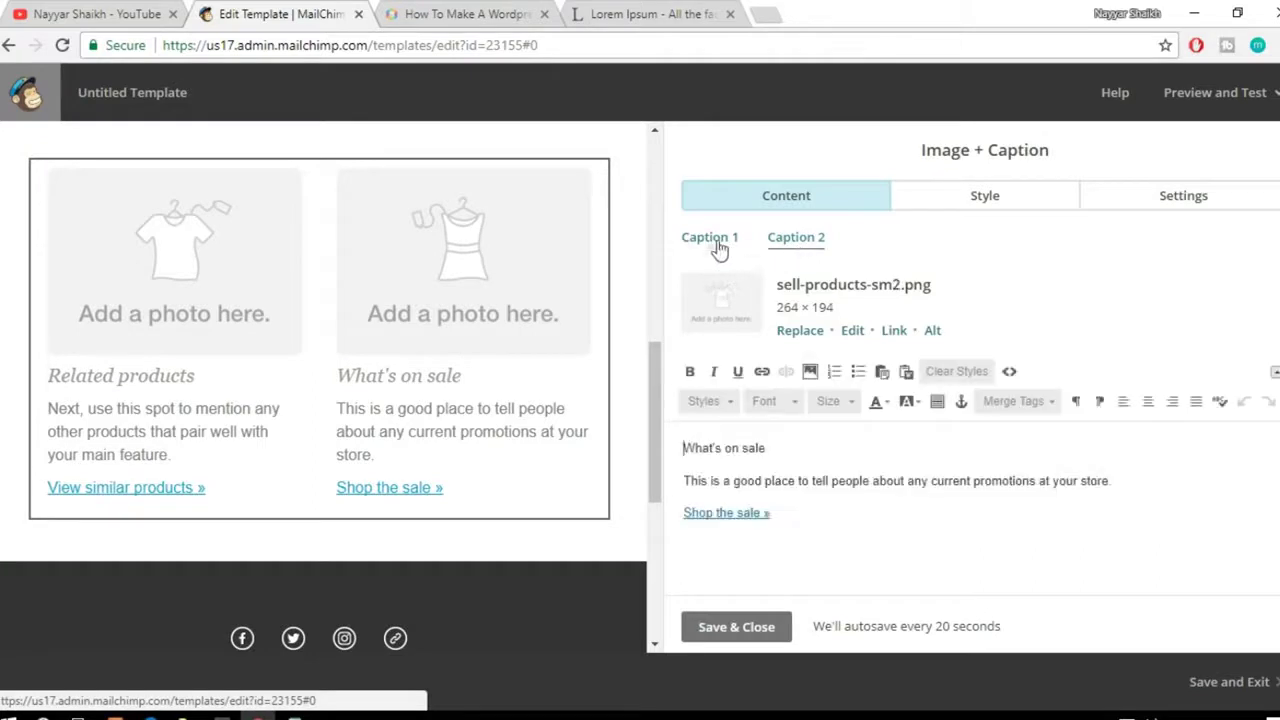
click(712, 240)
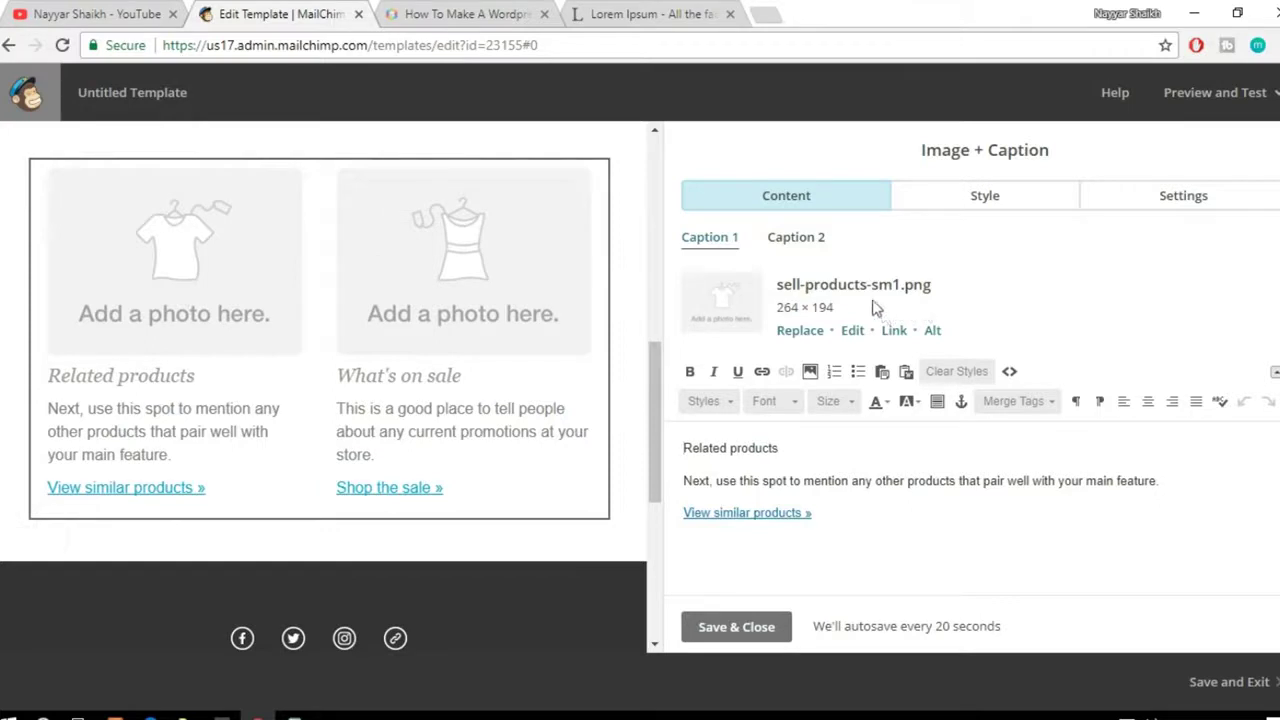
click(808, 331)
click(795, 300)
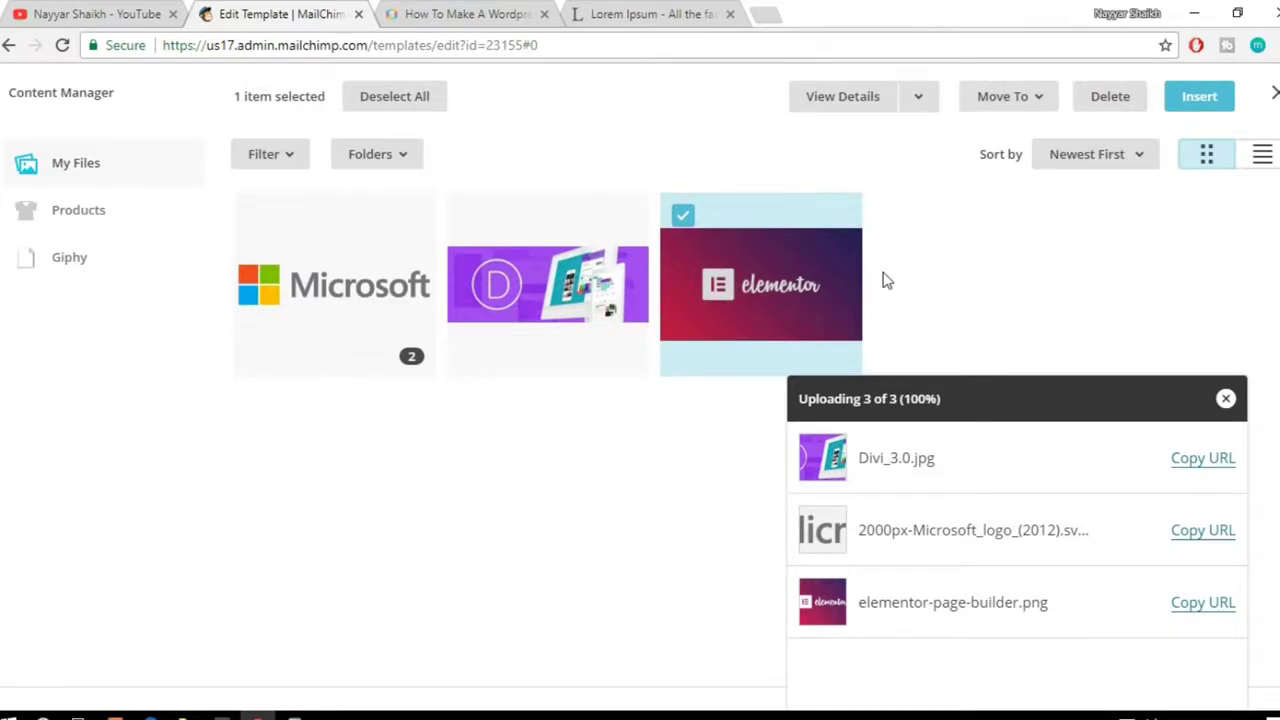
click(1184, 106)
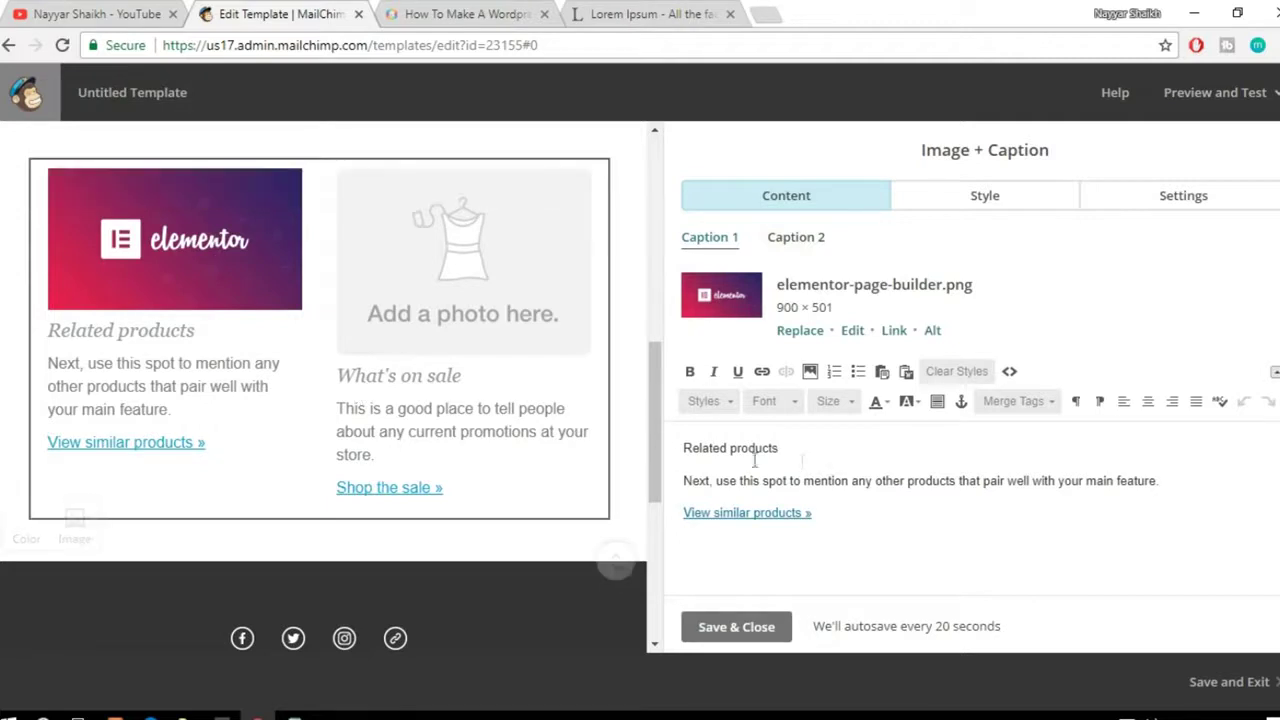
Step: Retitle the caption 'Free Elementor Layouts' and replace its description with a copied Lorem ipsum sentence
drag(809, 448, 681, 447)
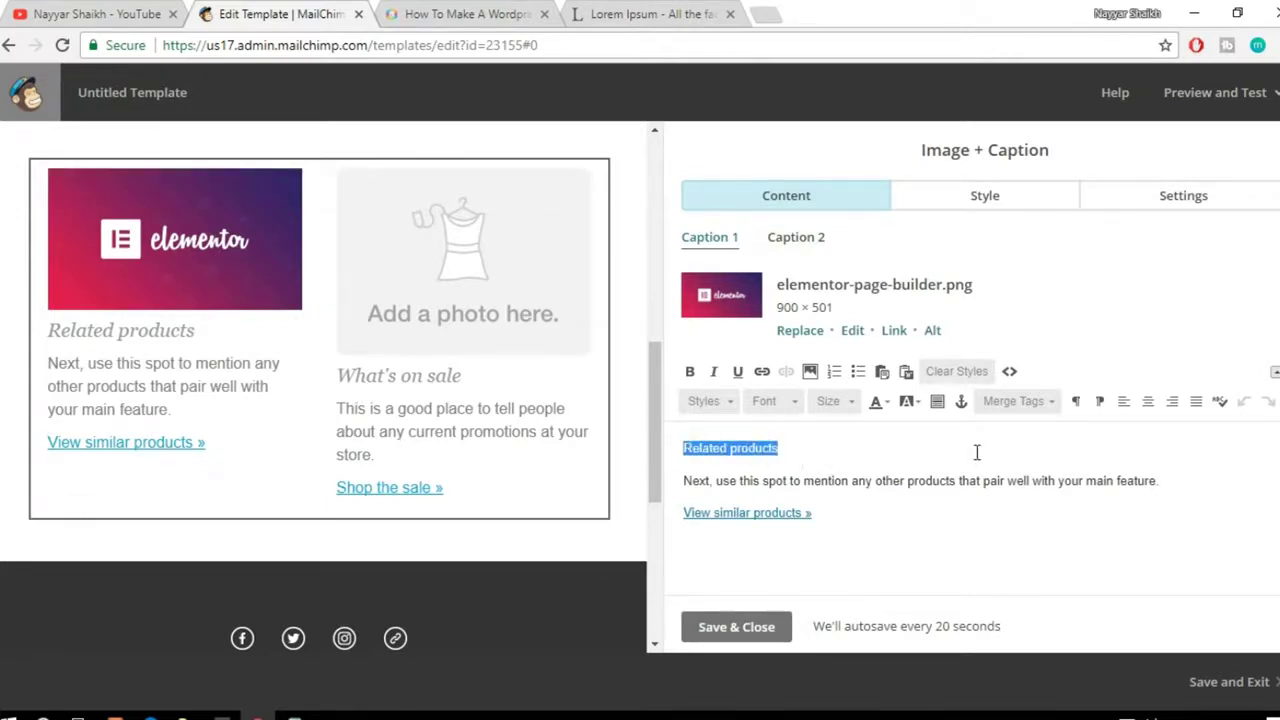
text(Free E)
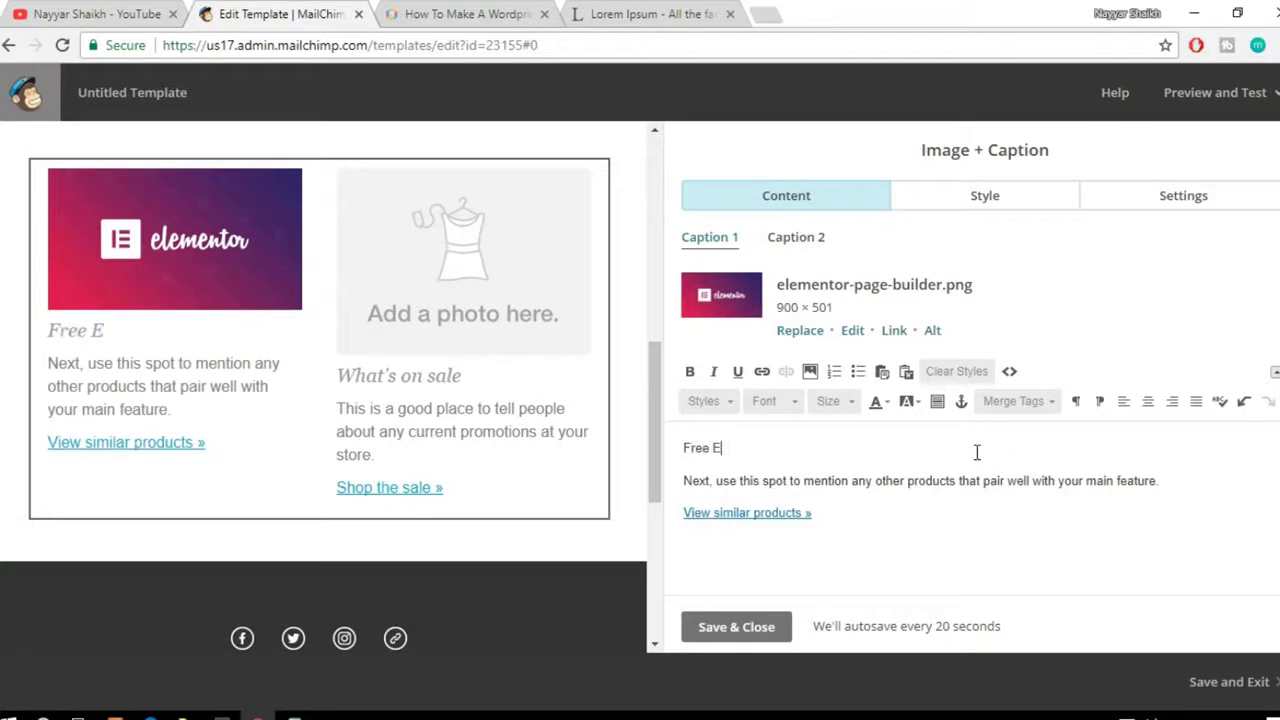
text(lementor Layouts!)
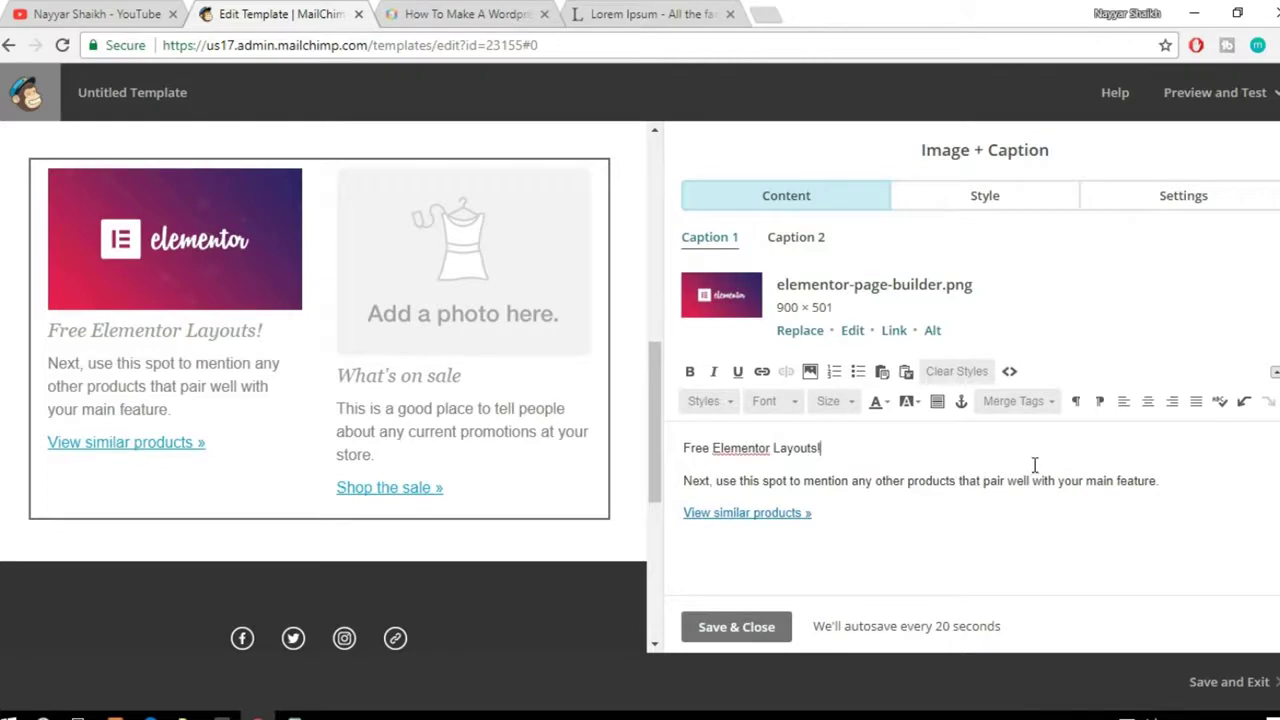
drag(684, 481, 1167, 478)
click(672, 12)
click(582, 404)
drag(203, 343, 560, 344)
key(ctrl+c)
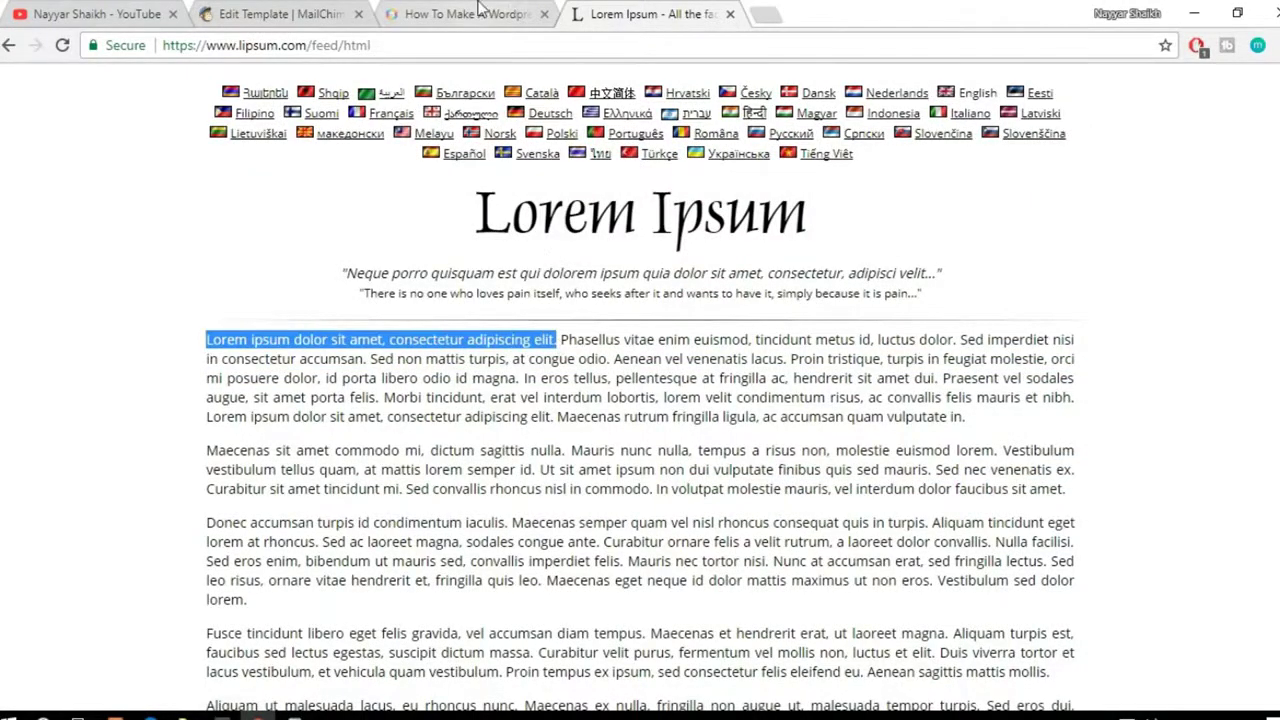
click(468, 14)
click(270, 14)
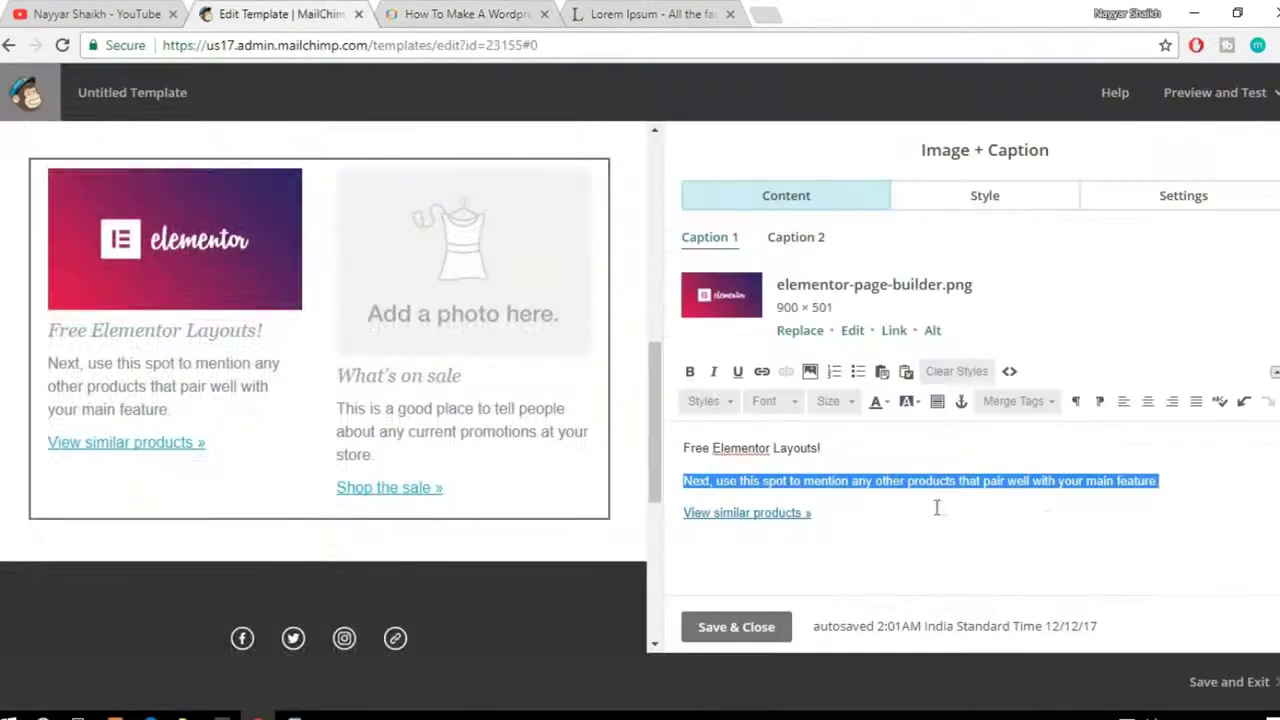
key(ctrl+v)
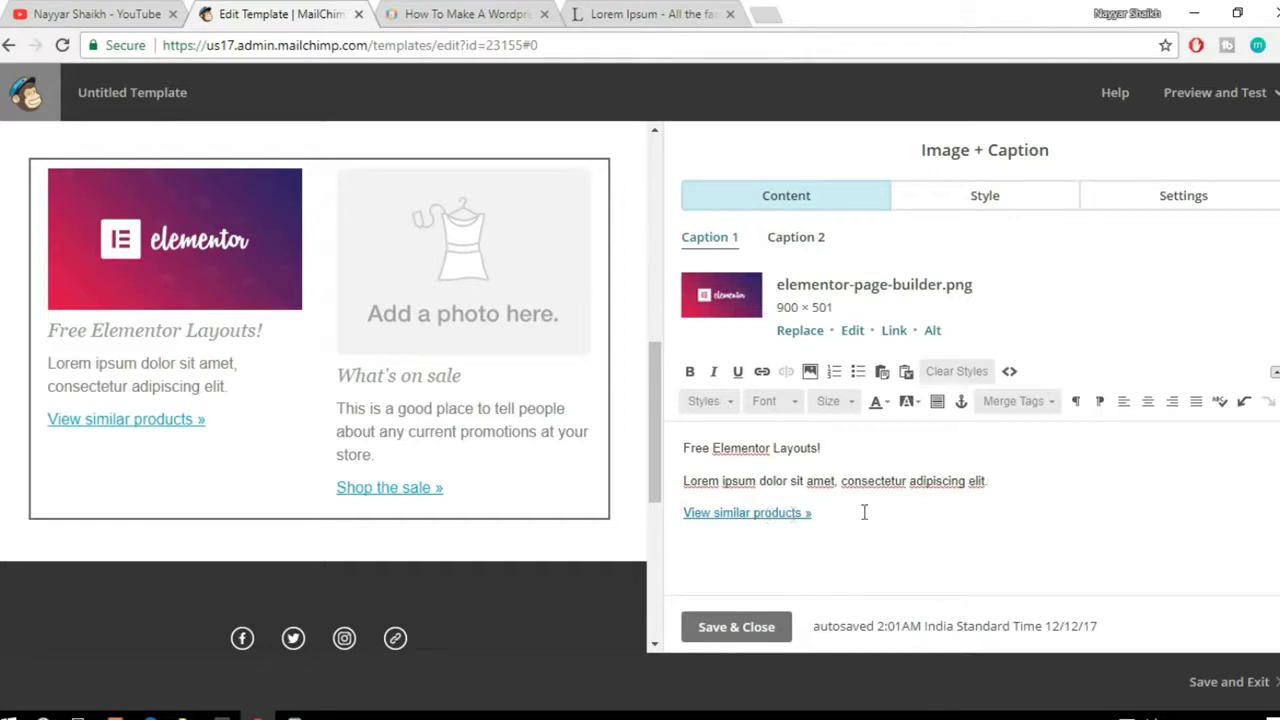
Step: Select the 'View similar products »' caption line
drag(843, 513, 676, 511)
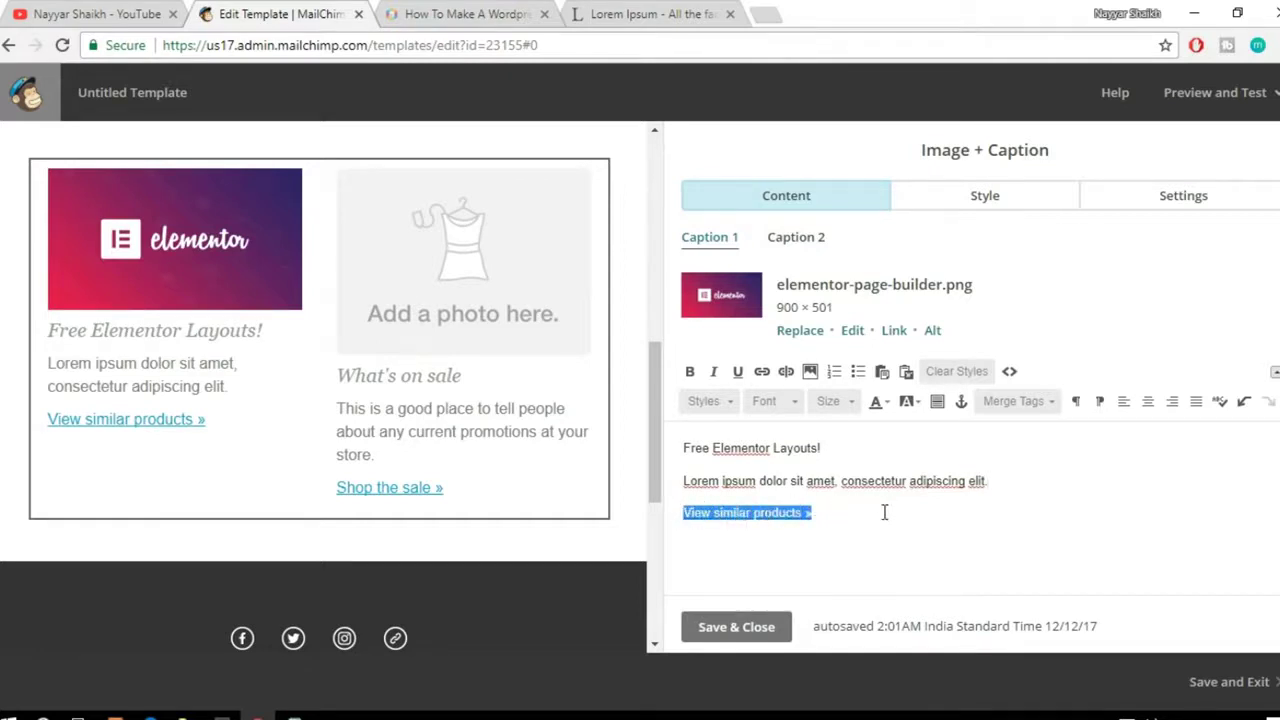
click(808, 513)
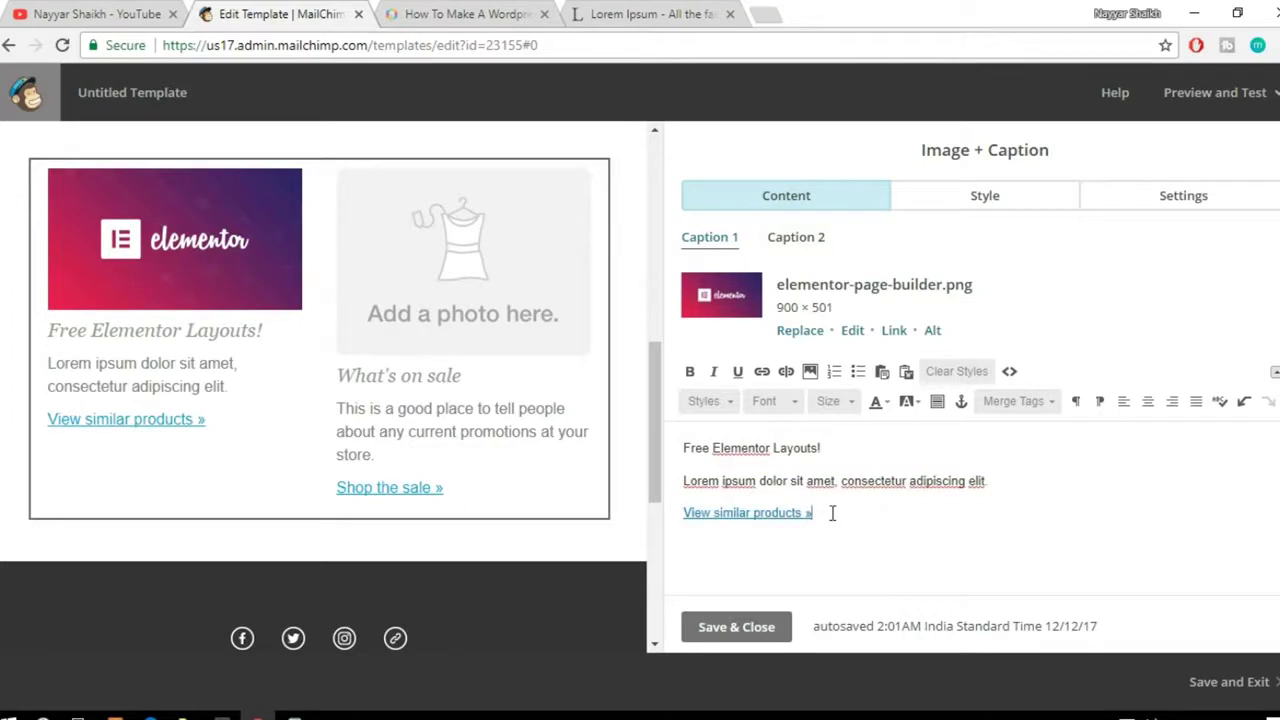
drag(826, 513, 681, 508)
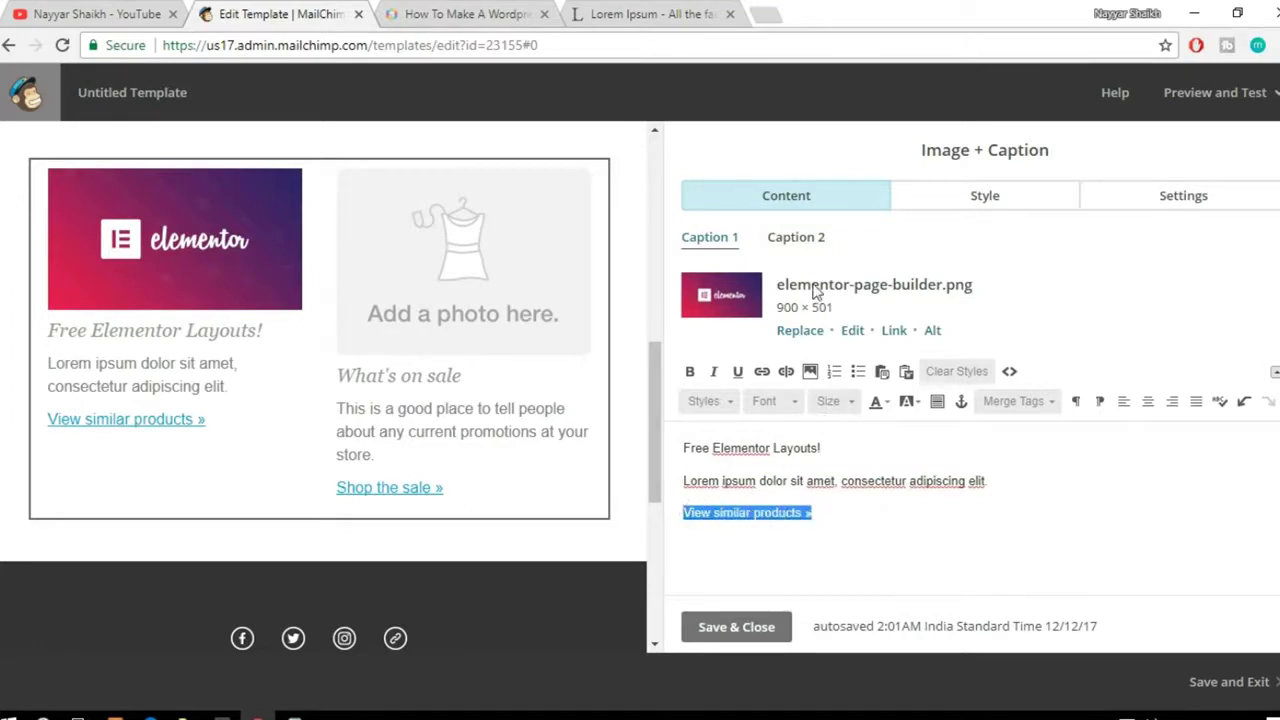
Step: Put the BloggDude eCommerce WordPress post's URL into the link dialog's web address
click(762, 372)
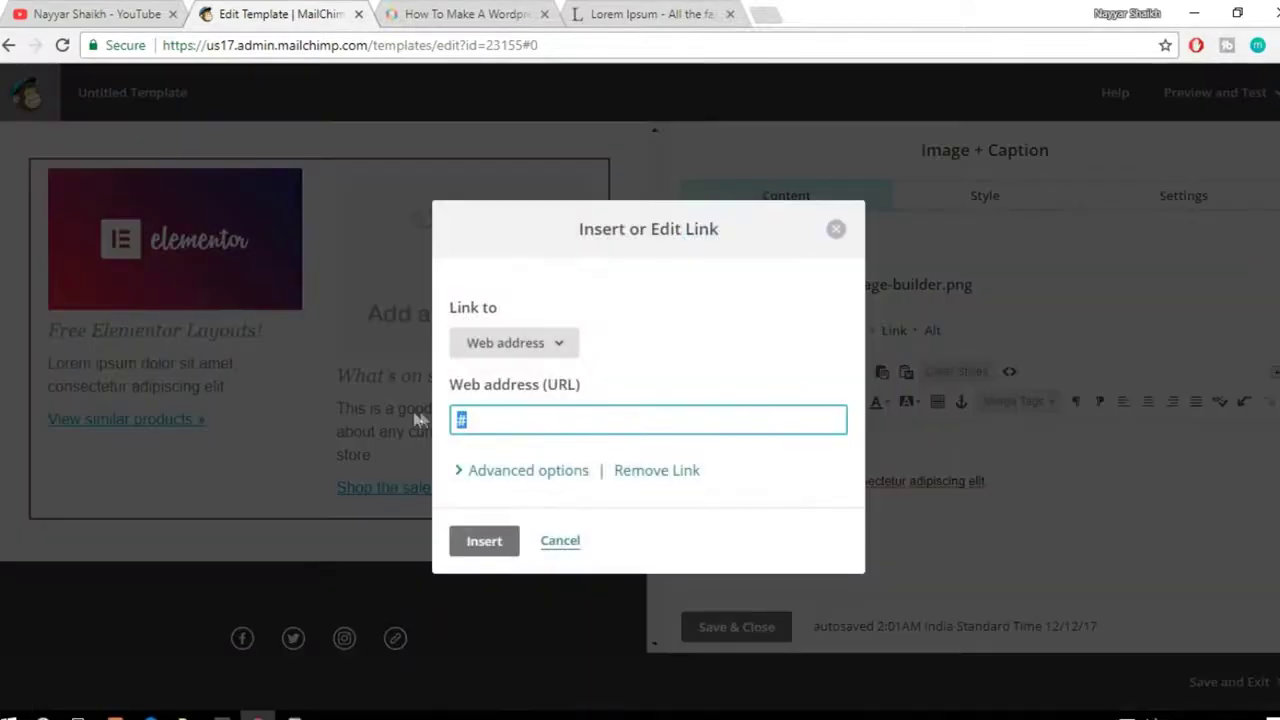
click(429, 12)
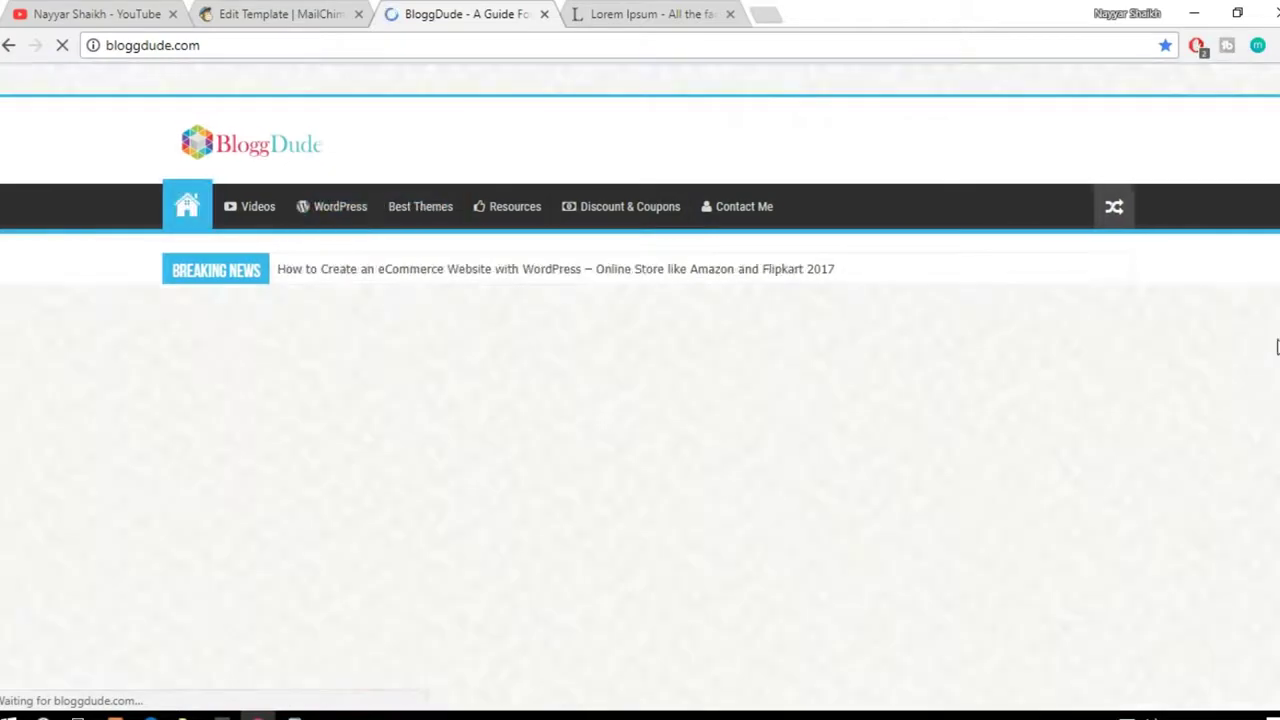
scroll(505, 365, down, 4)
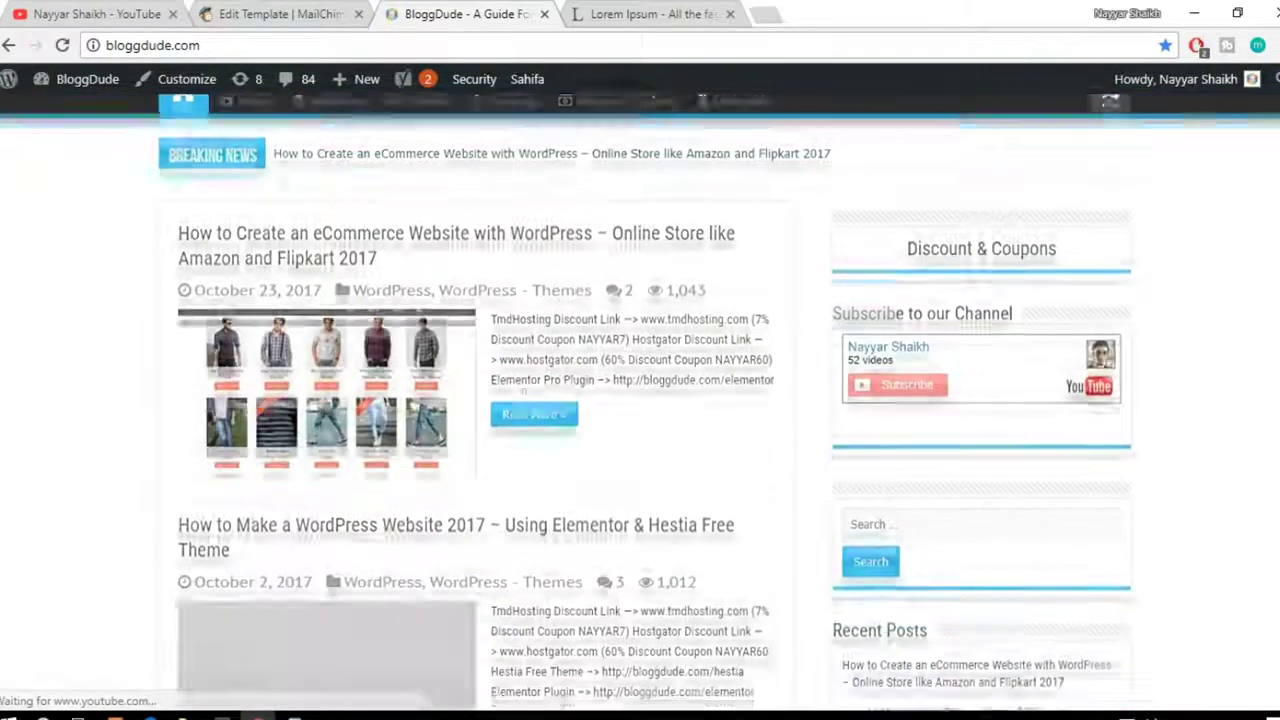
scroll(505, 365, up, 4)
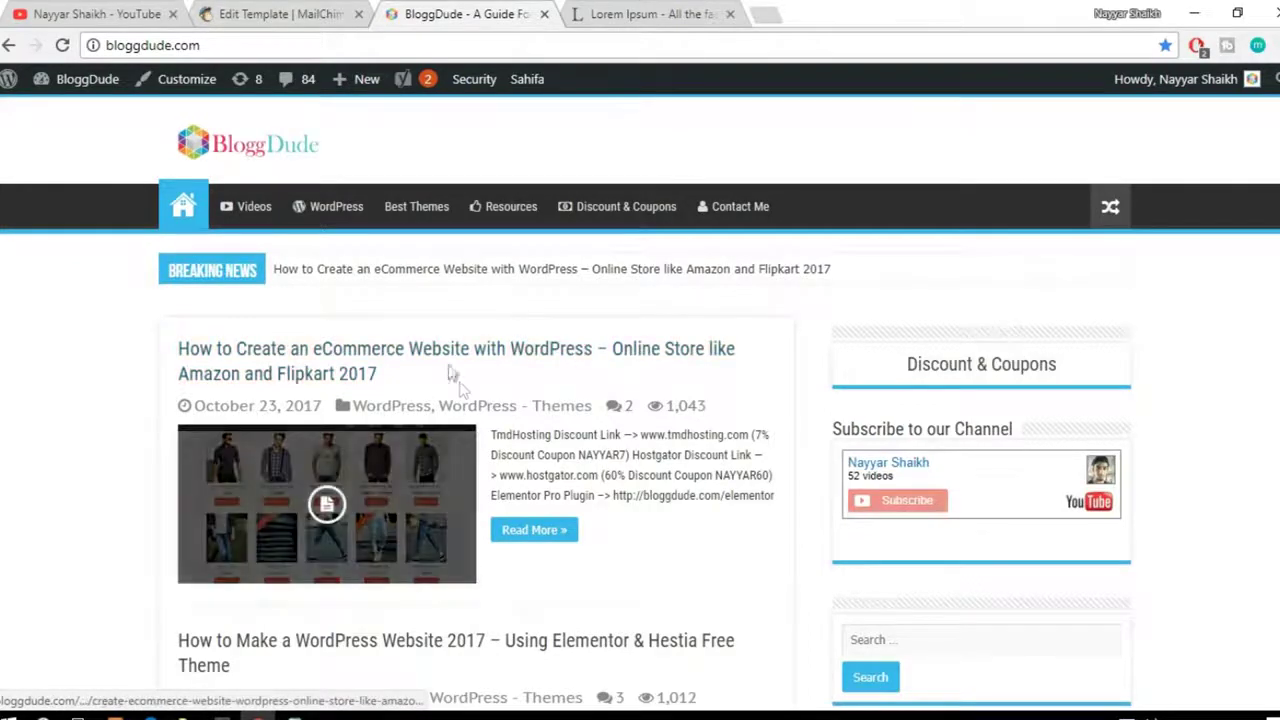
click(521, 357)
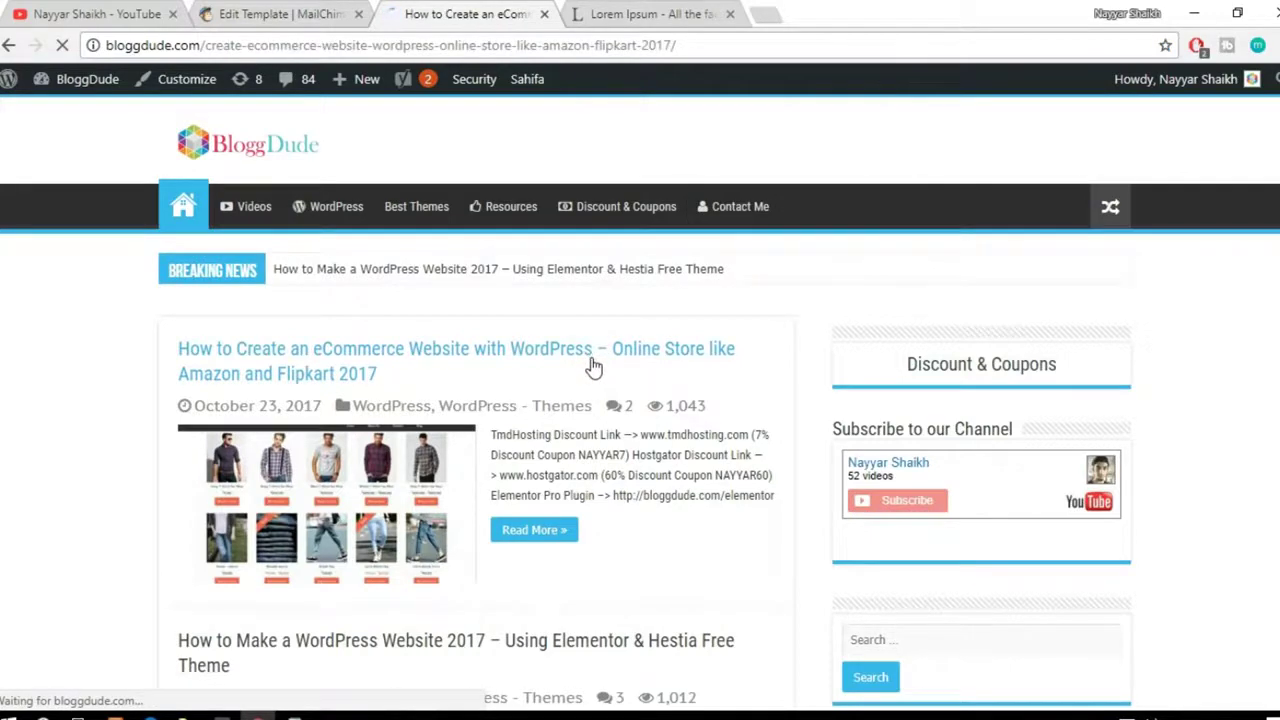
scroll(797, 414, up, 1)
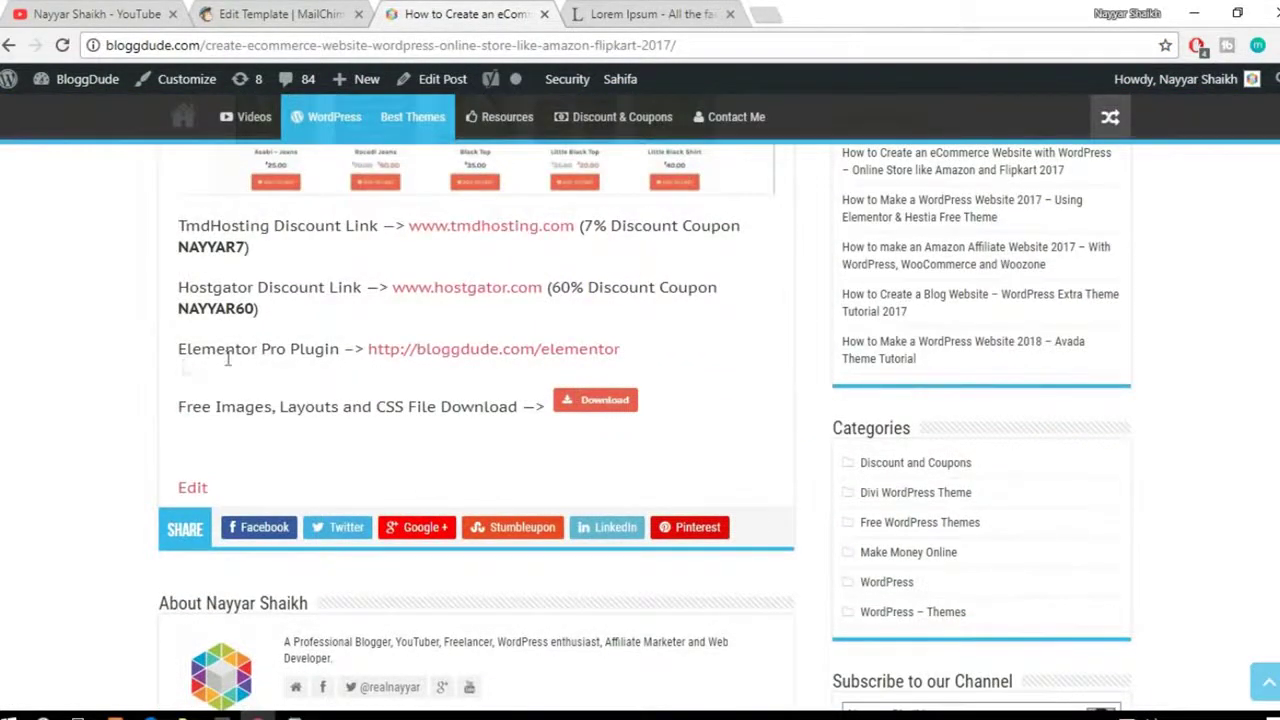
drag(179, 348, 272, 349)
scroll(297, 369, up, 1)
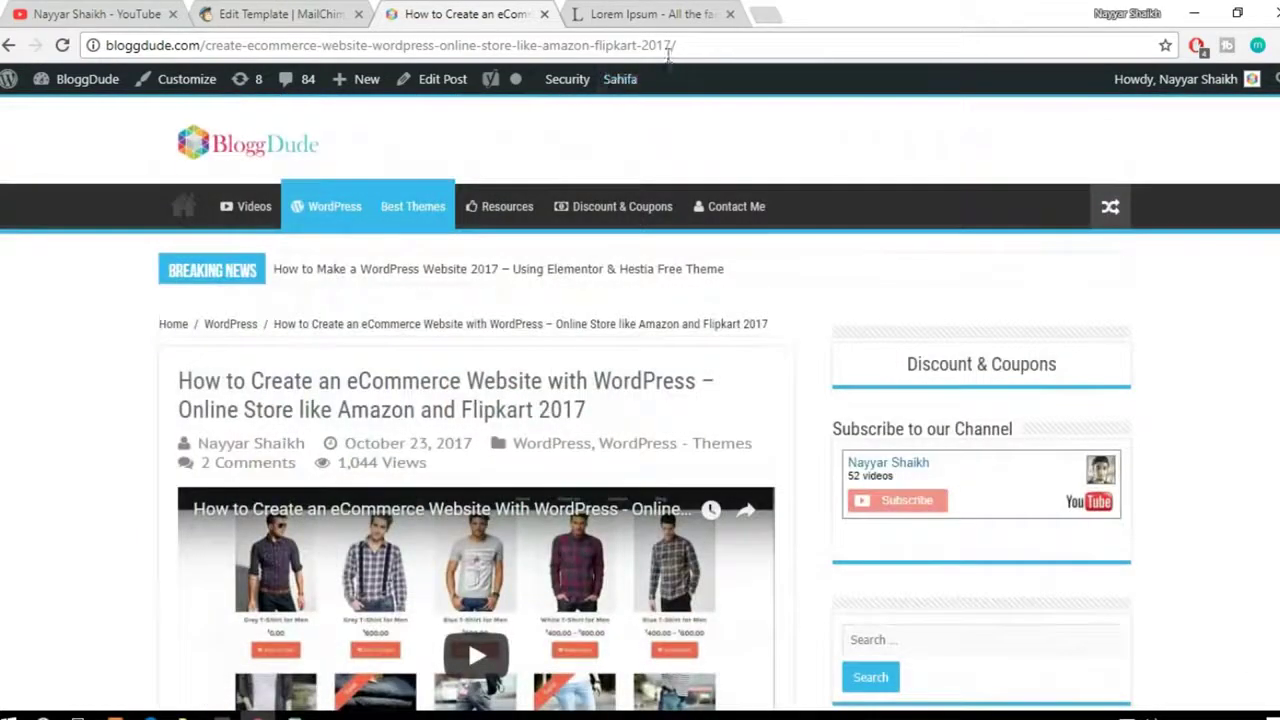
click(666, 47)
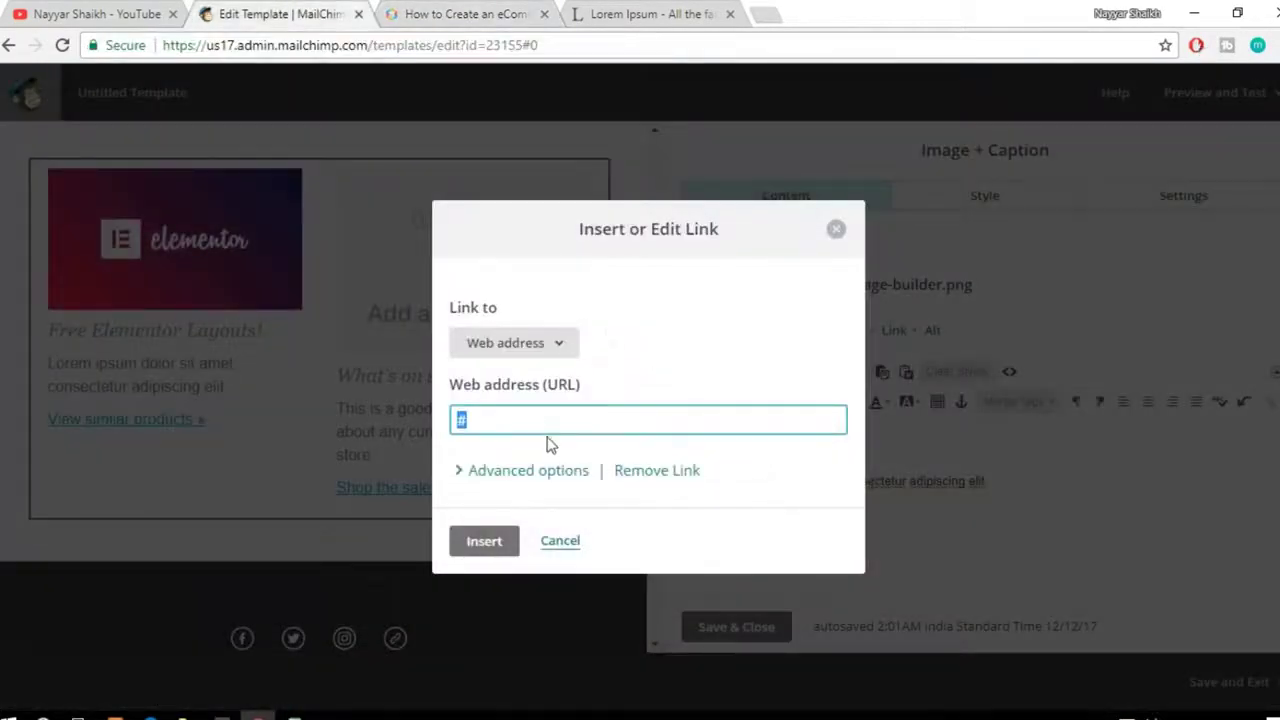
key(ctrl+v)
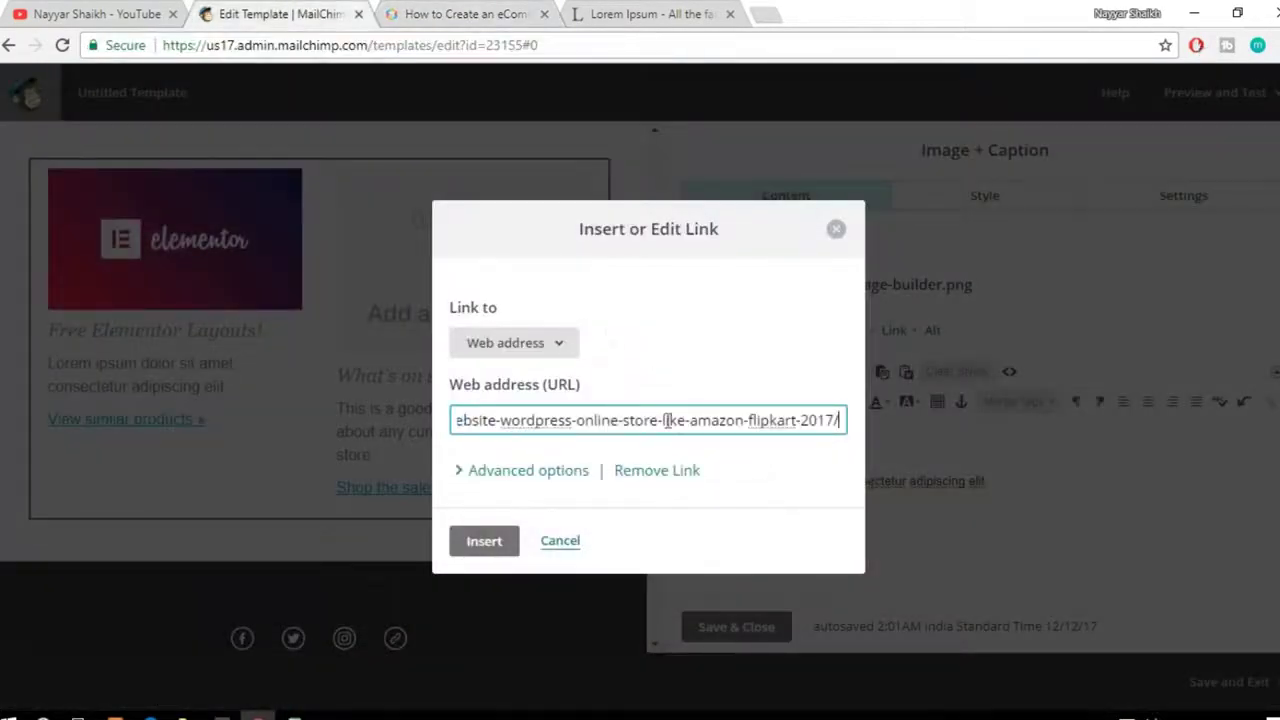
Step: Insert the link, then retype the caption link line as 'Click Here!'
click(486, 543)
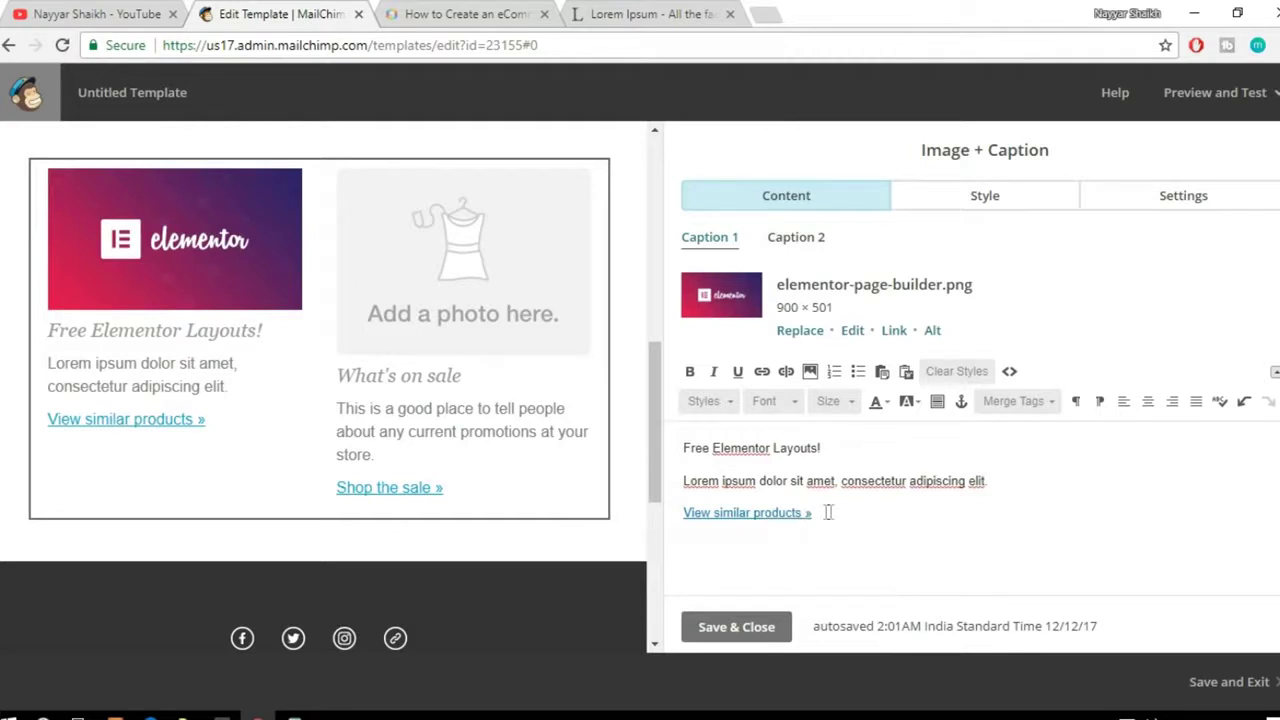
drag(685, 513, 815, 511)
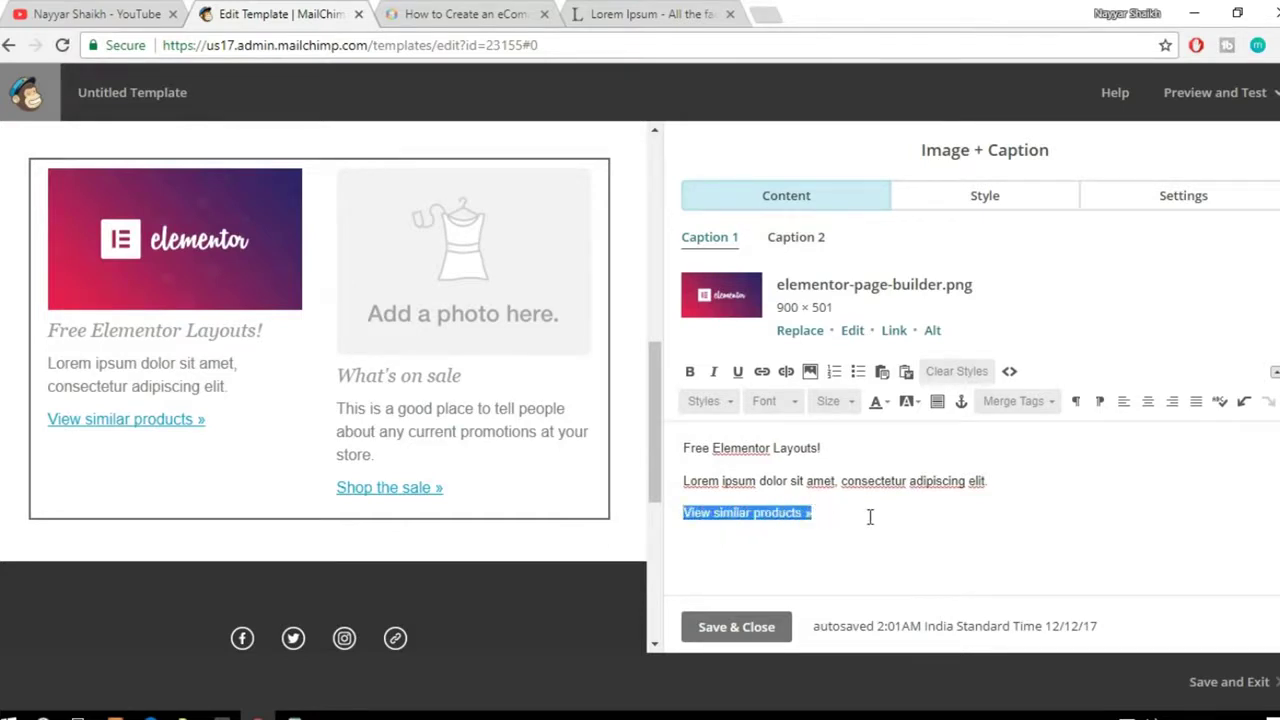
text(Get)
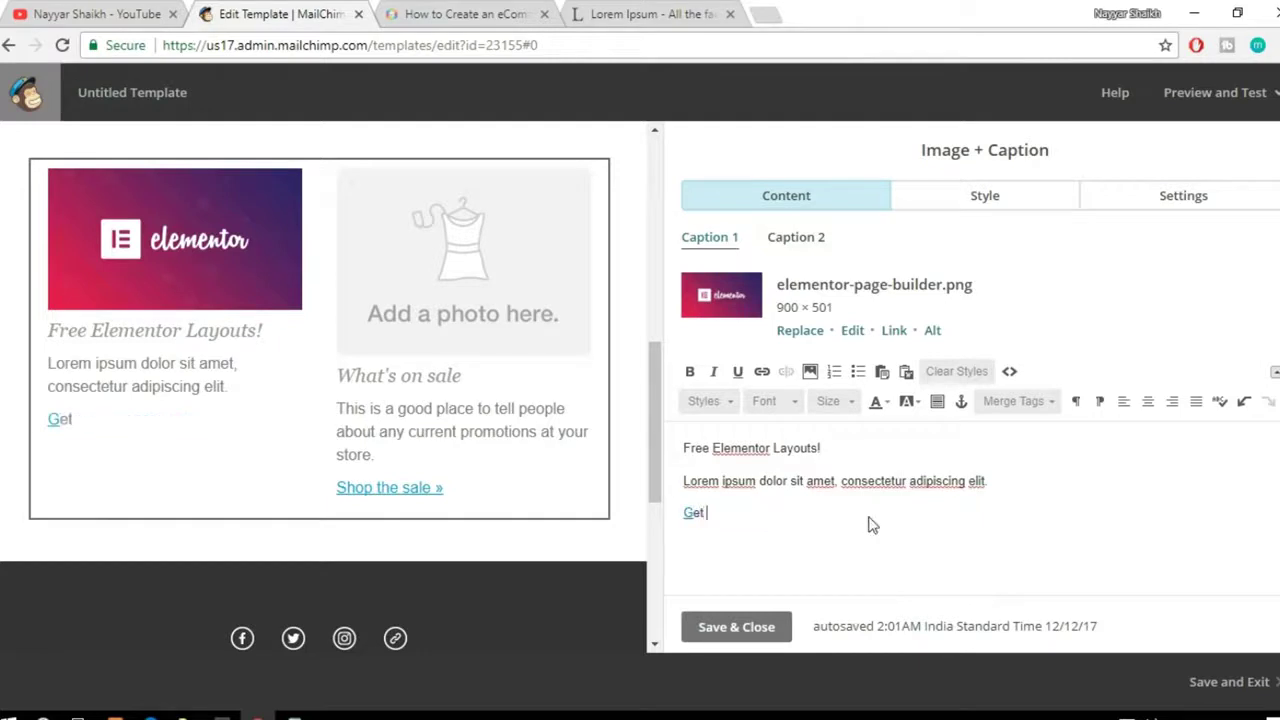
text( Elemenot)
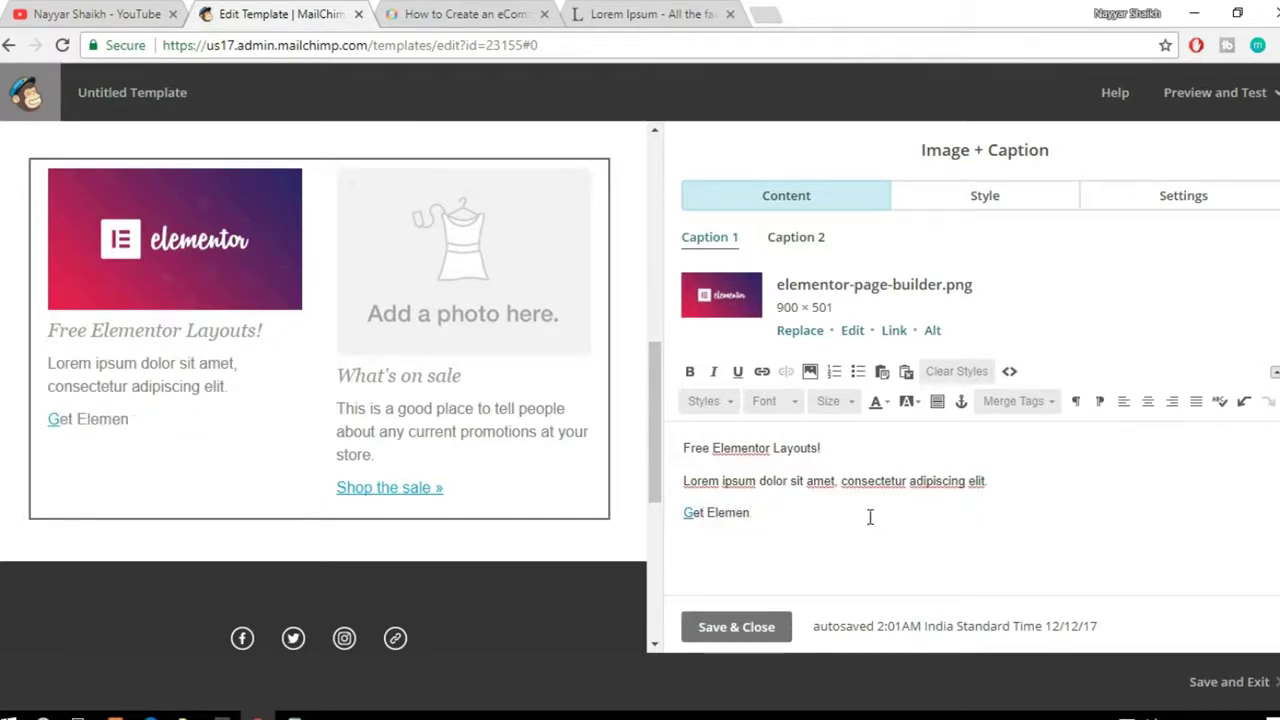
key(BackSpace)
key(BackSpace)
key(BackSpace)
key(BackSpace)
key(BackSpace)
key(BackSpace)
key(BackSpace)
key(BackSpace)
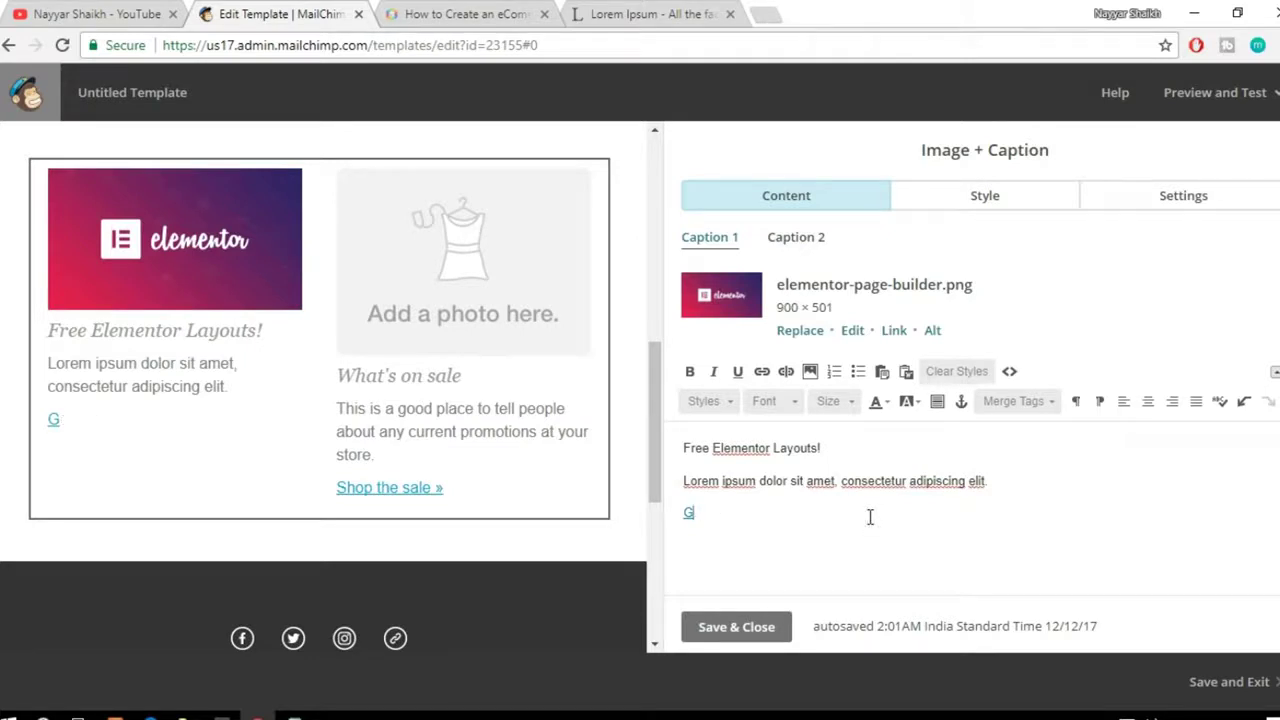
key(BackSpace)
text(Click )
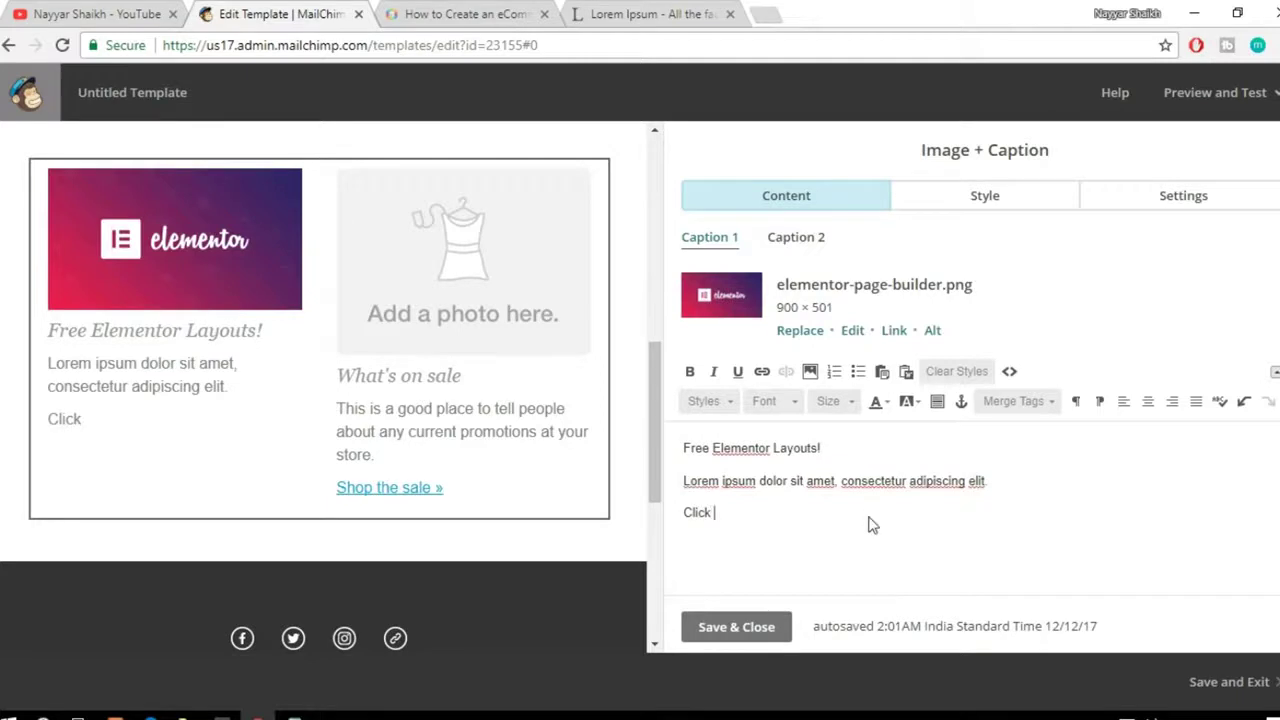
text(Here!)
Step: Link 'Click Here!' to the eCommerce post as a web address
drag(746, 512, 682, 512)
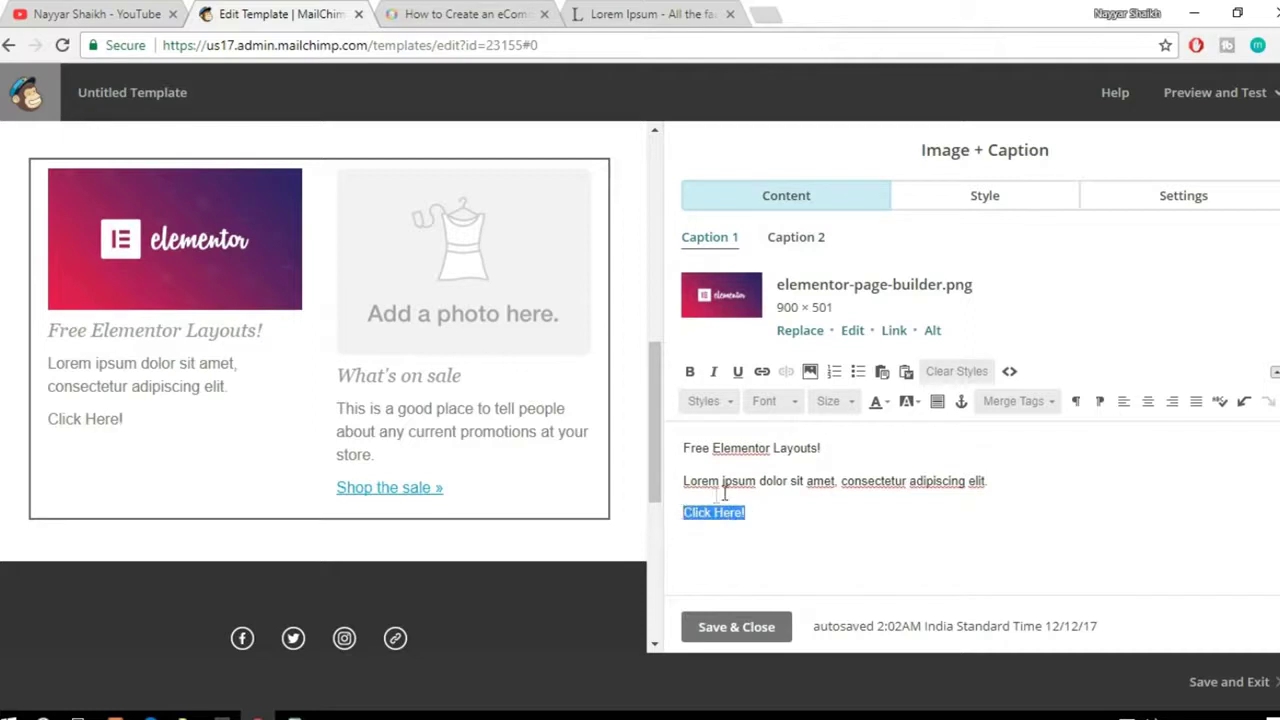
click(762, 373)
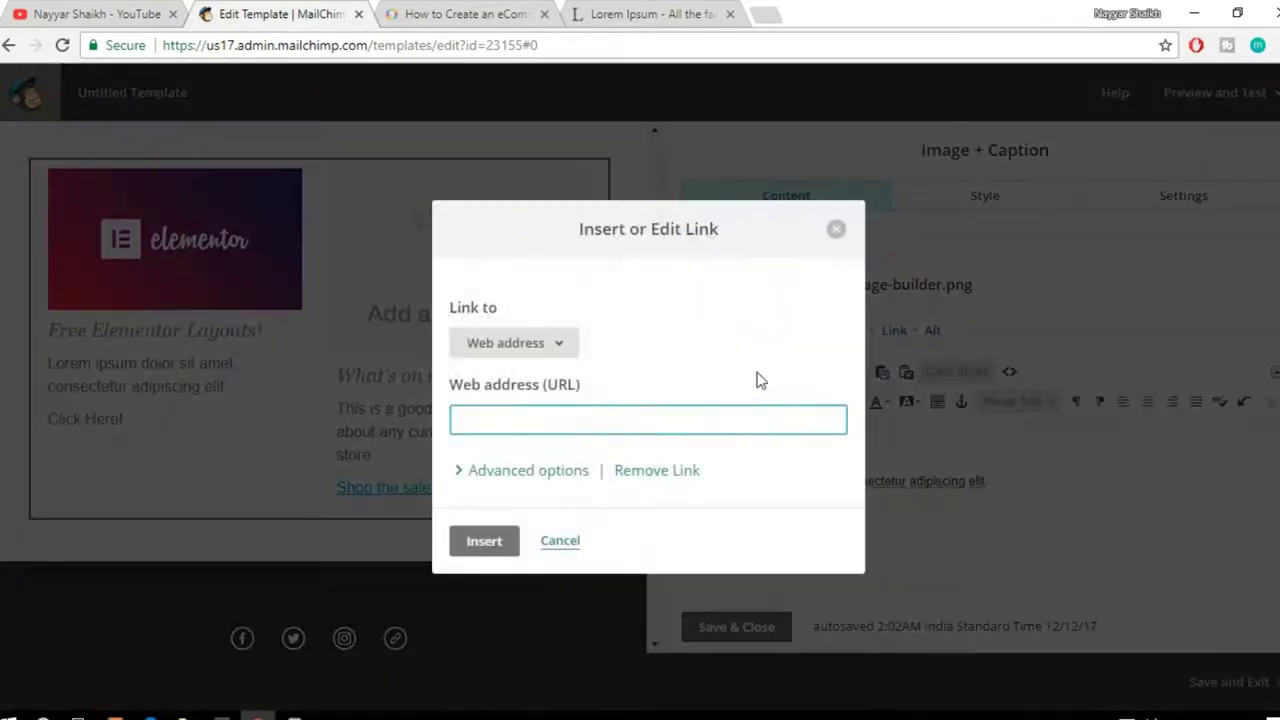
key(ctrl+v)
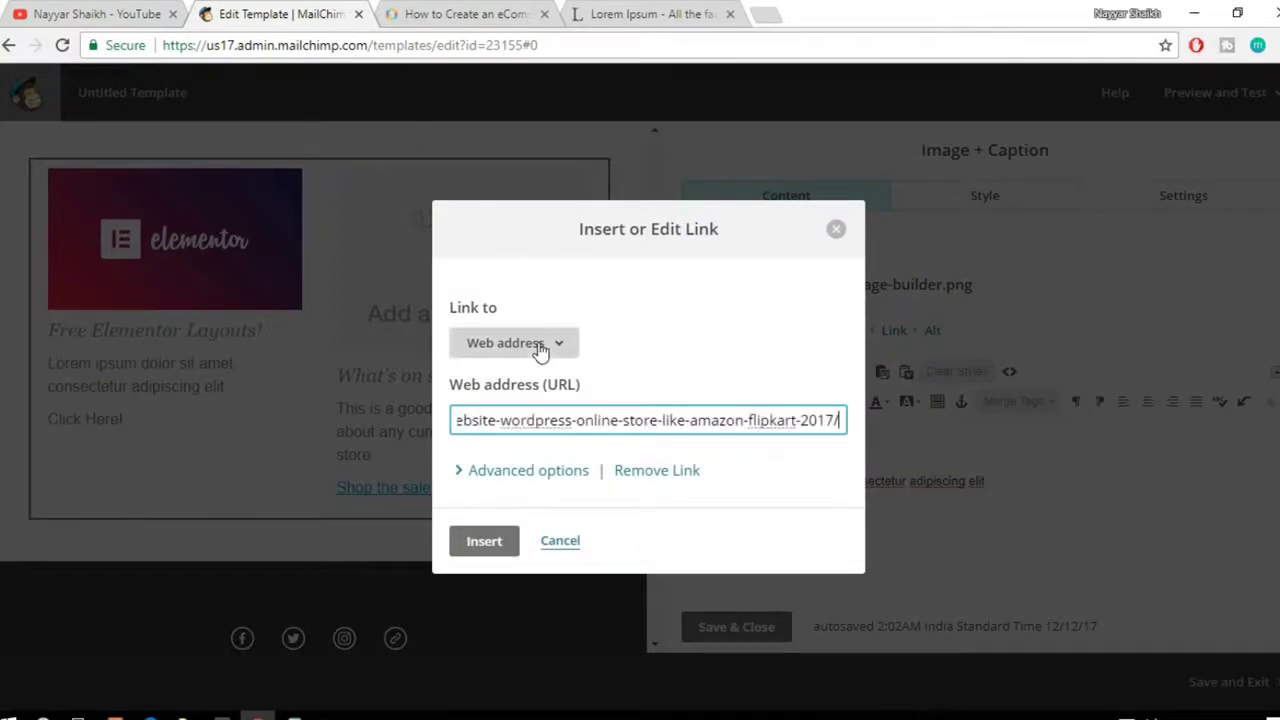
click(540, 345)
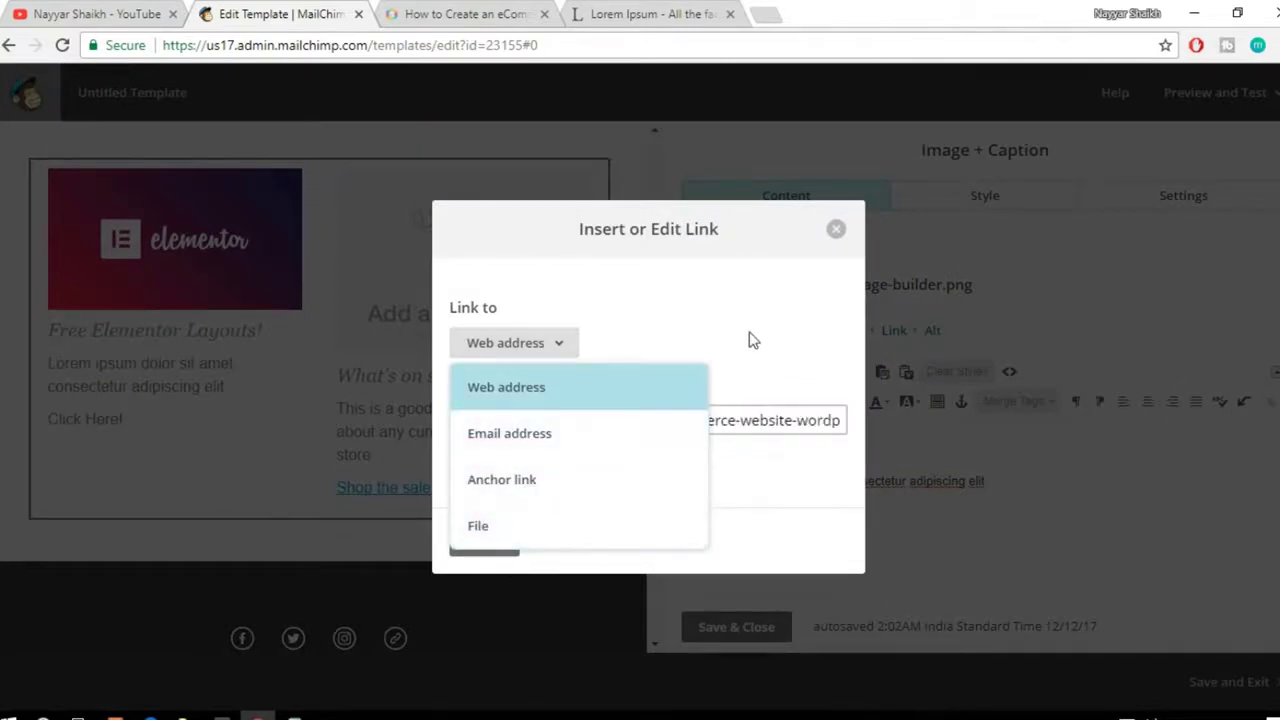
click(718, 363)
click(506, 549)
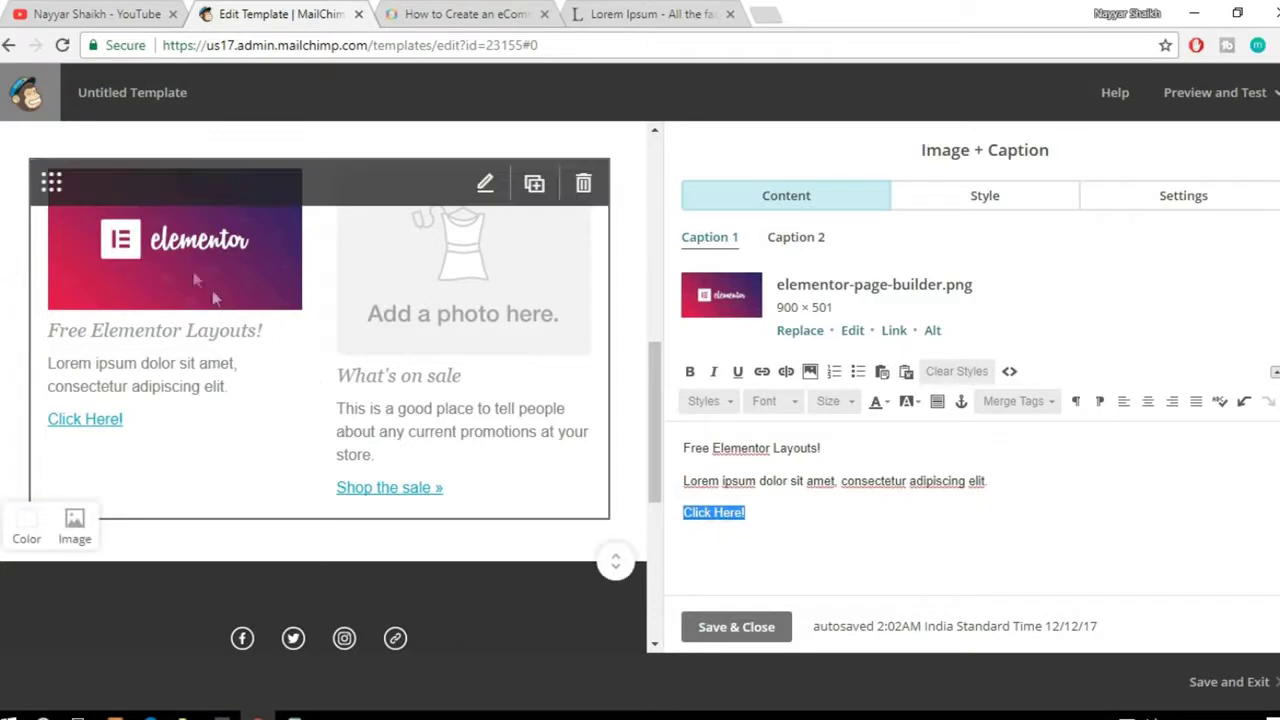
Step: Upload maxresdefault from the computer as the Caption 2 replacement photo
click(817, 240)
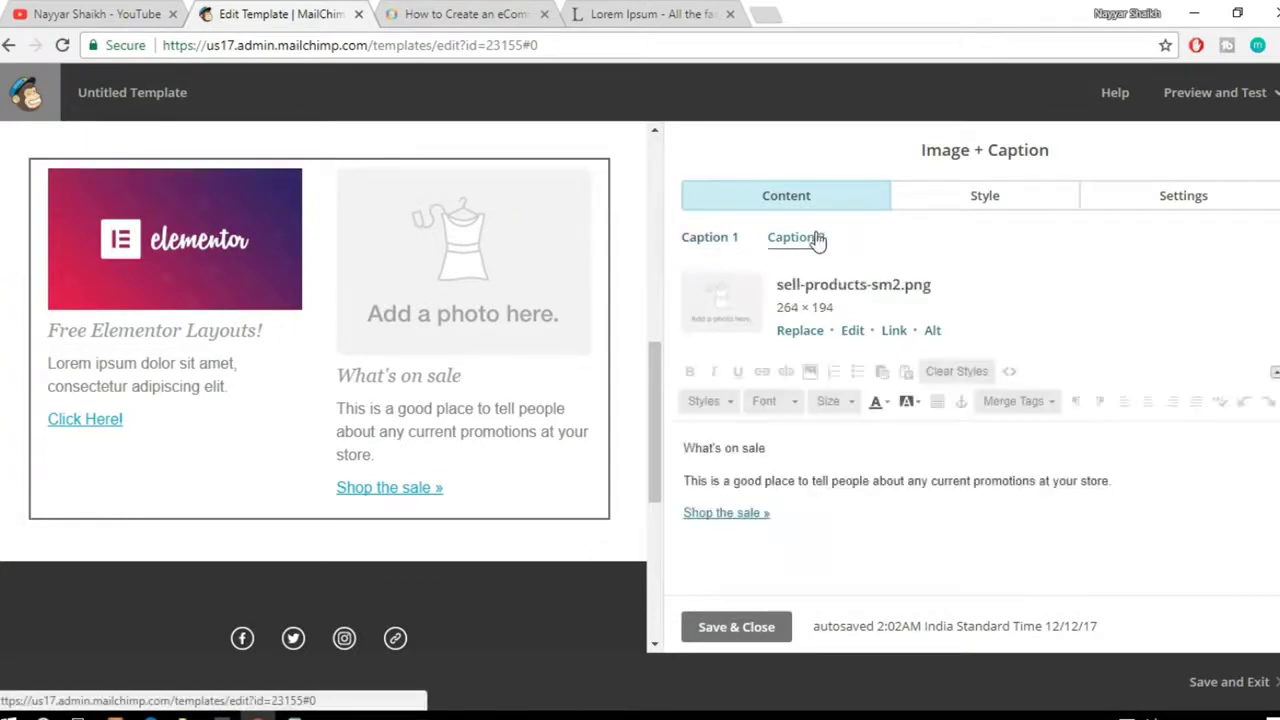
click(805, 330)
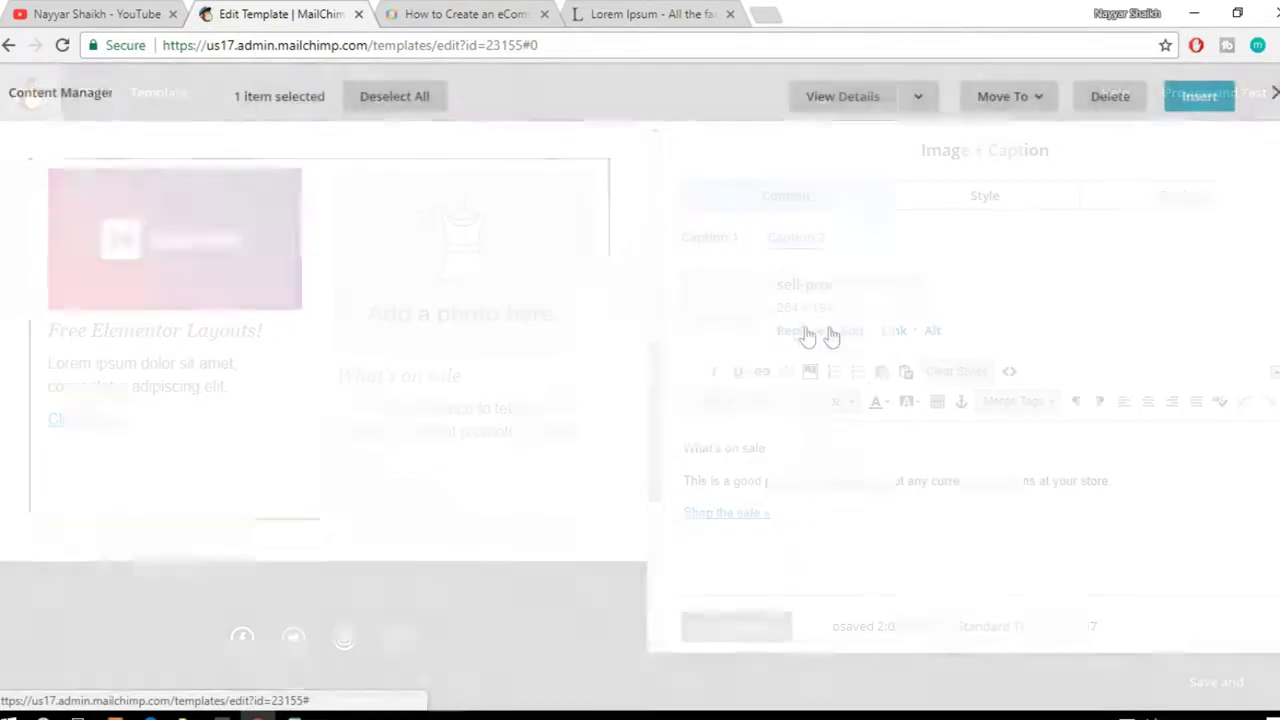
click(858, 333)
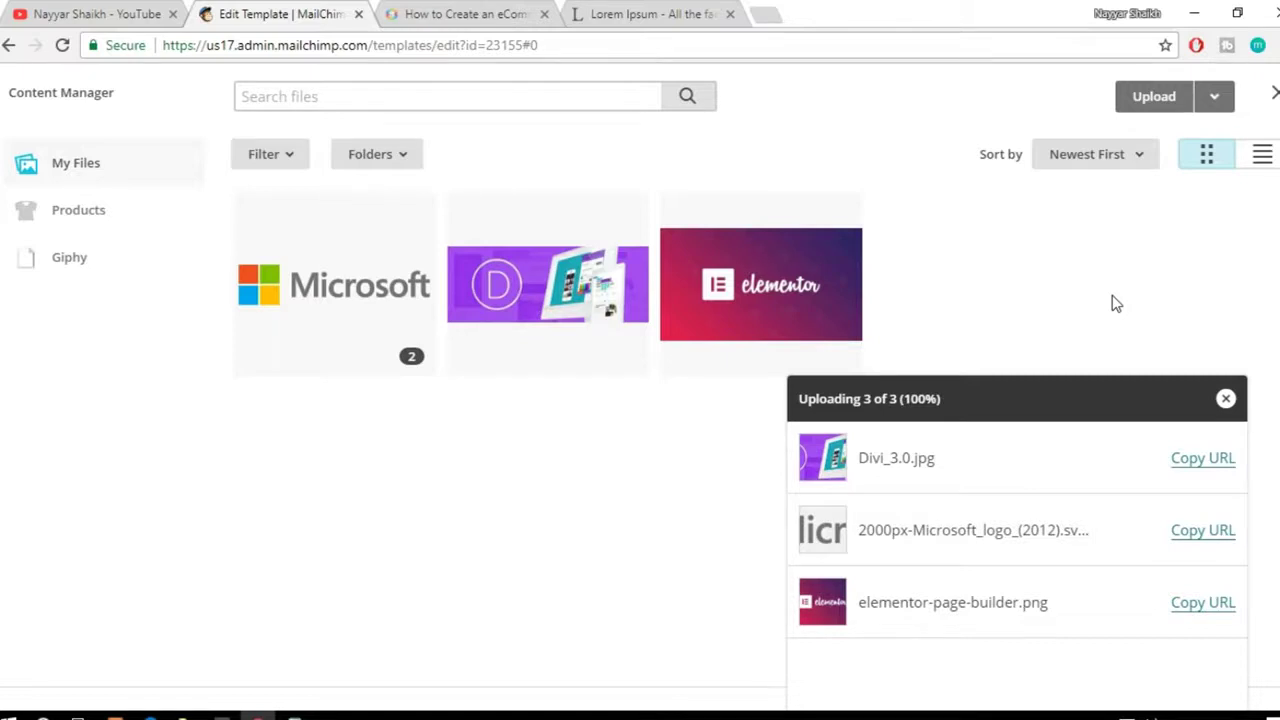
click(1155, 96)
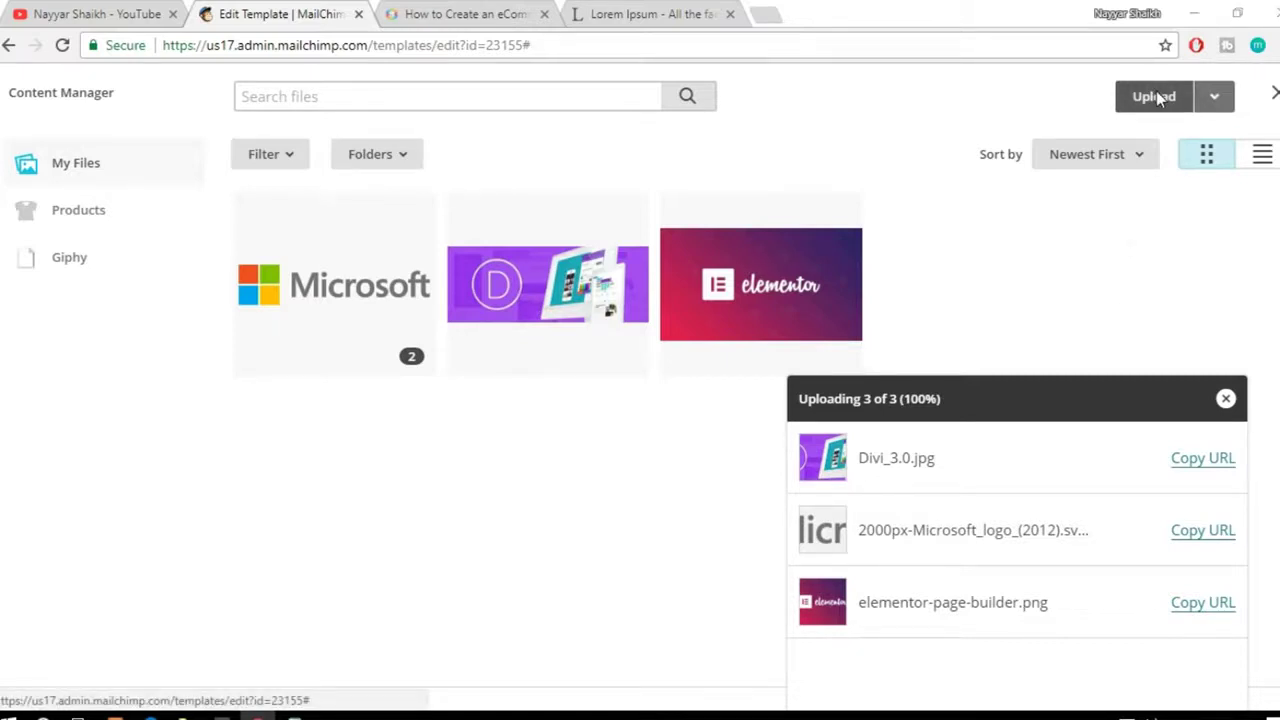
click(623, 190)
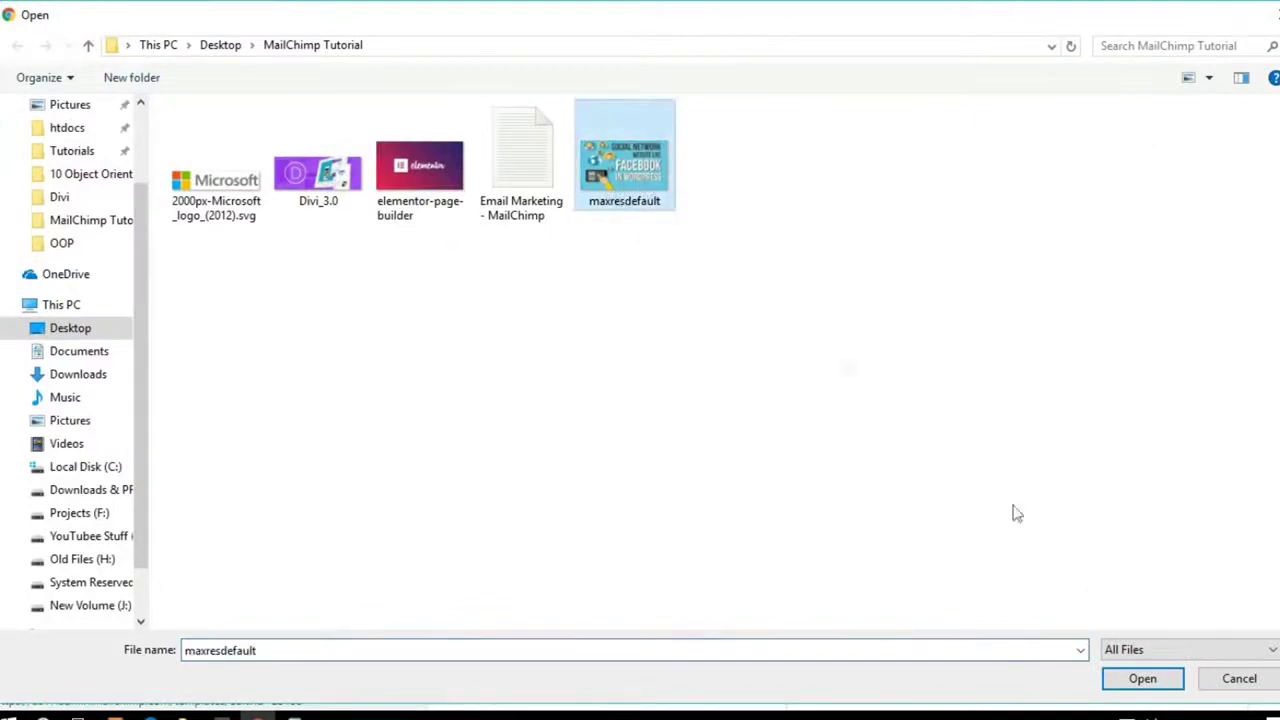
click(1141, 678)
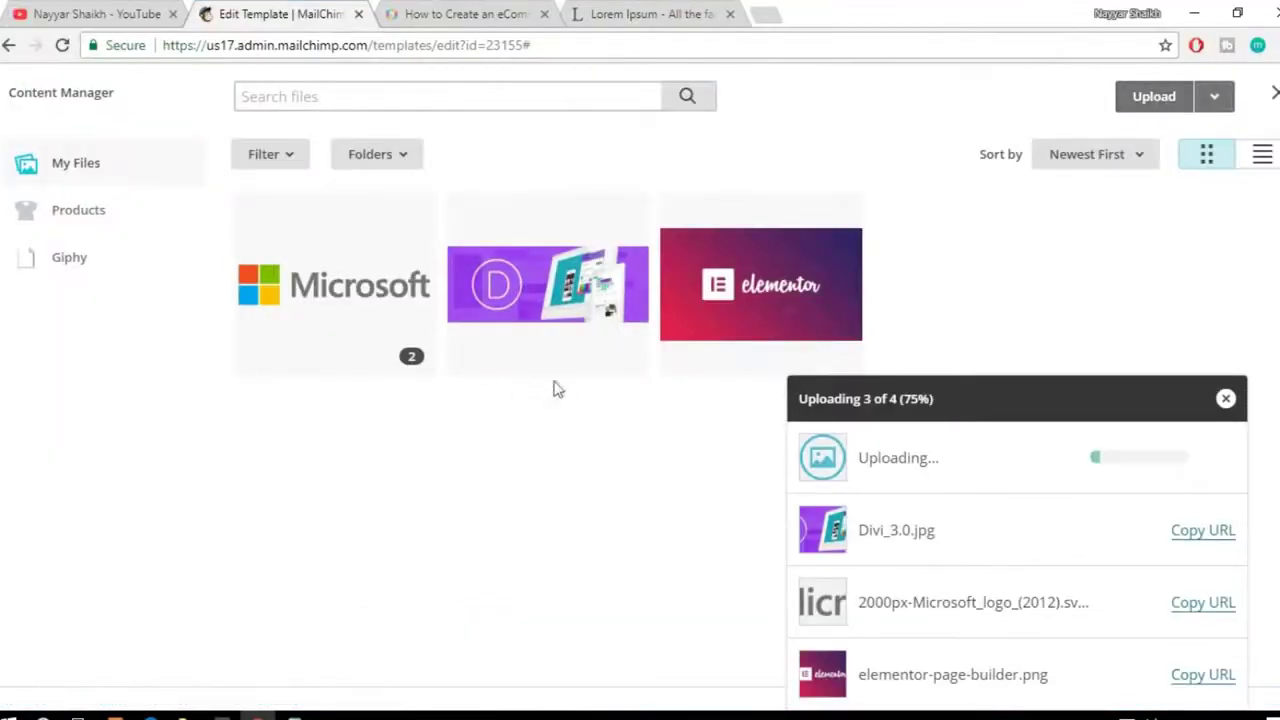
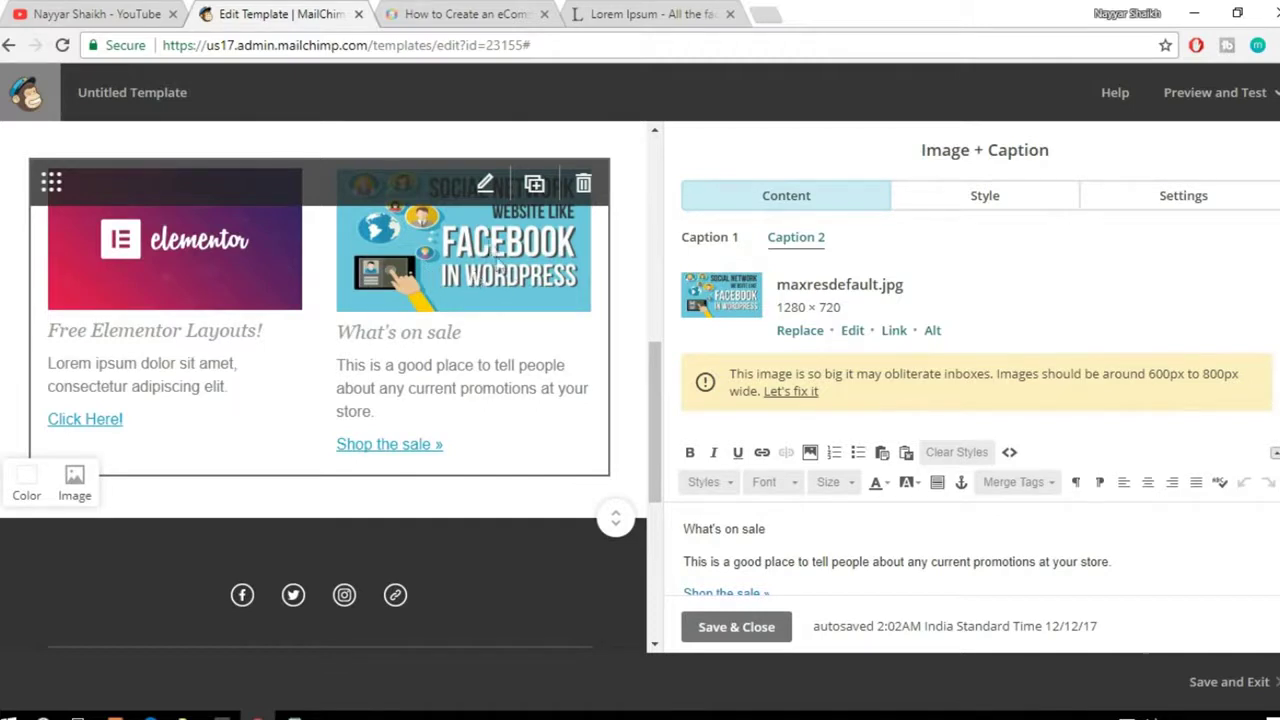
Step: Retitle the second caption's heading 'What's on sale' to 'Create a Website Like Facebook!'
click(781, 530)
drag(781, 530, 672, 530)
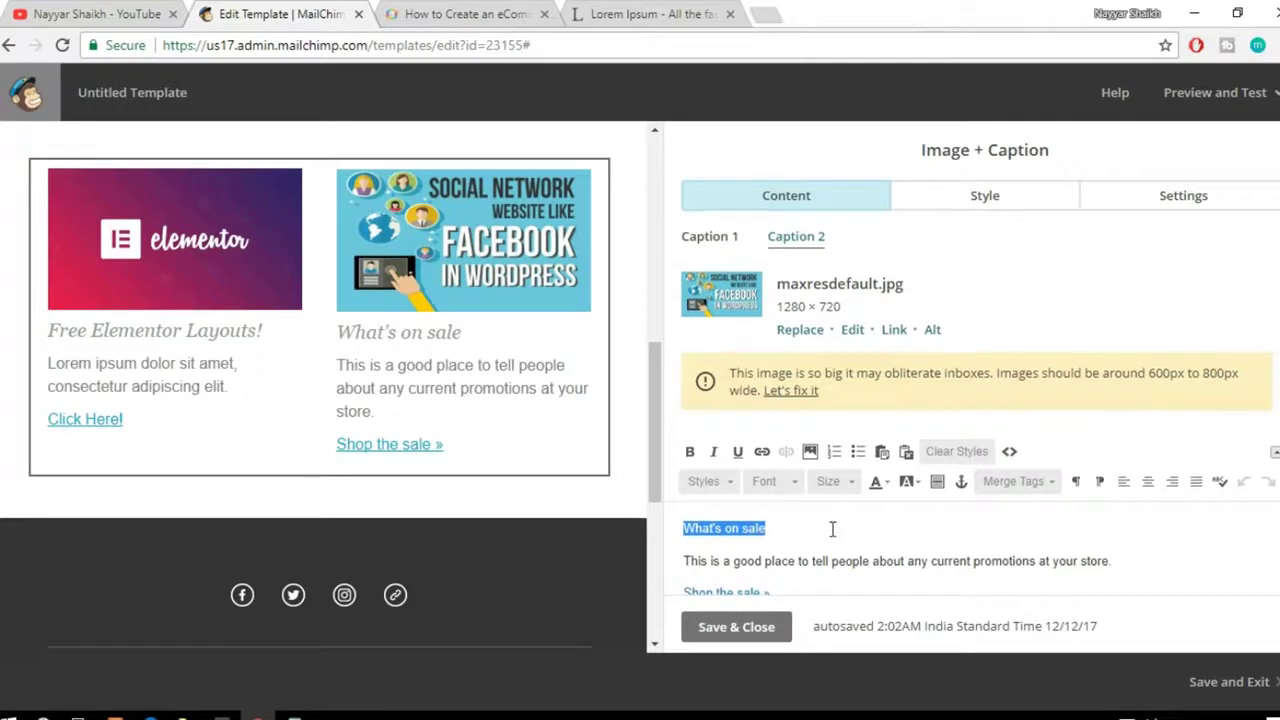
scroll(831, 528, down, 1)
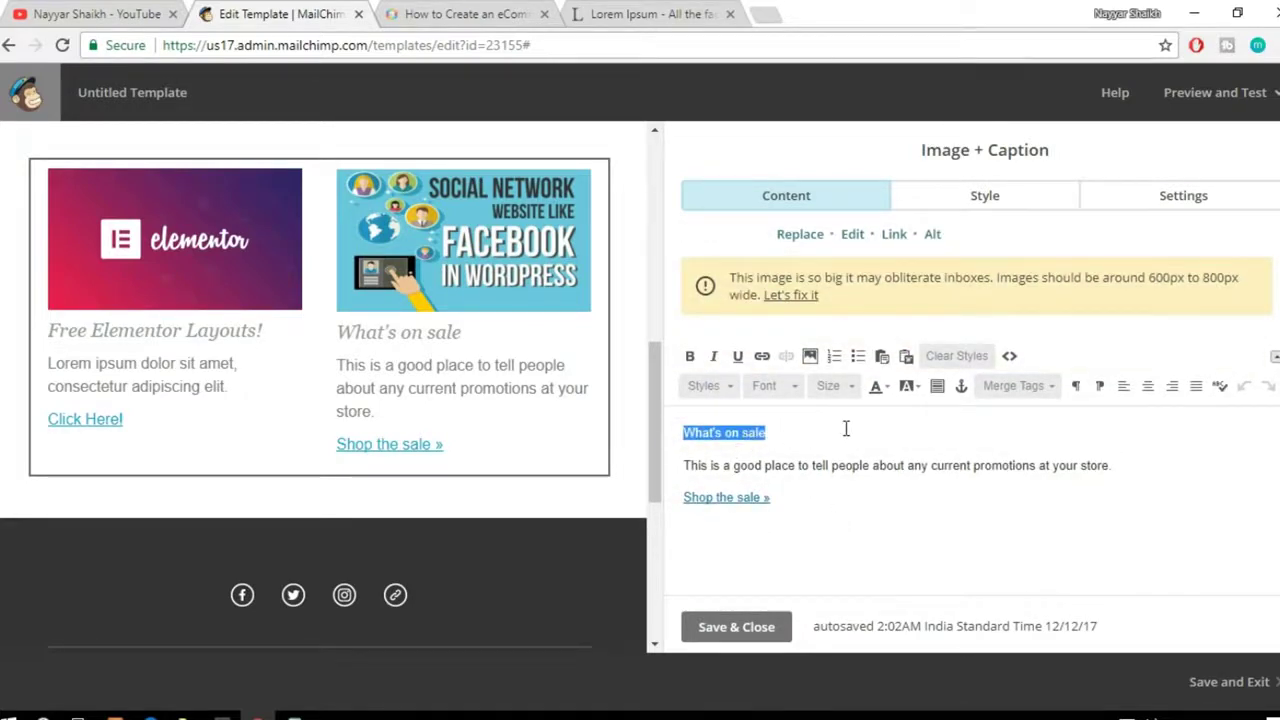
text(Create a)
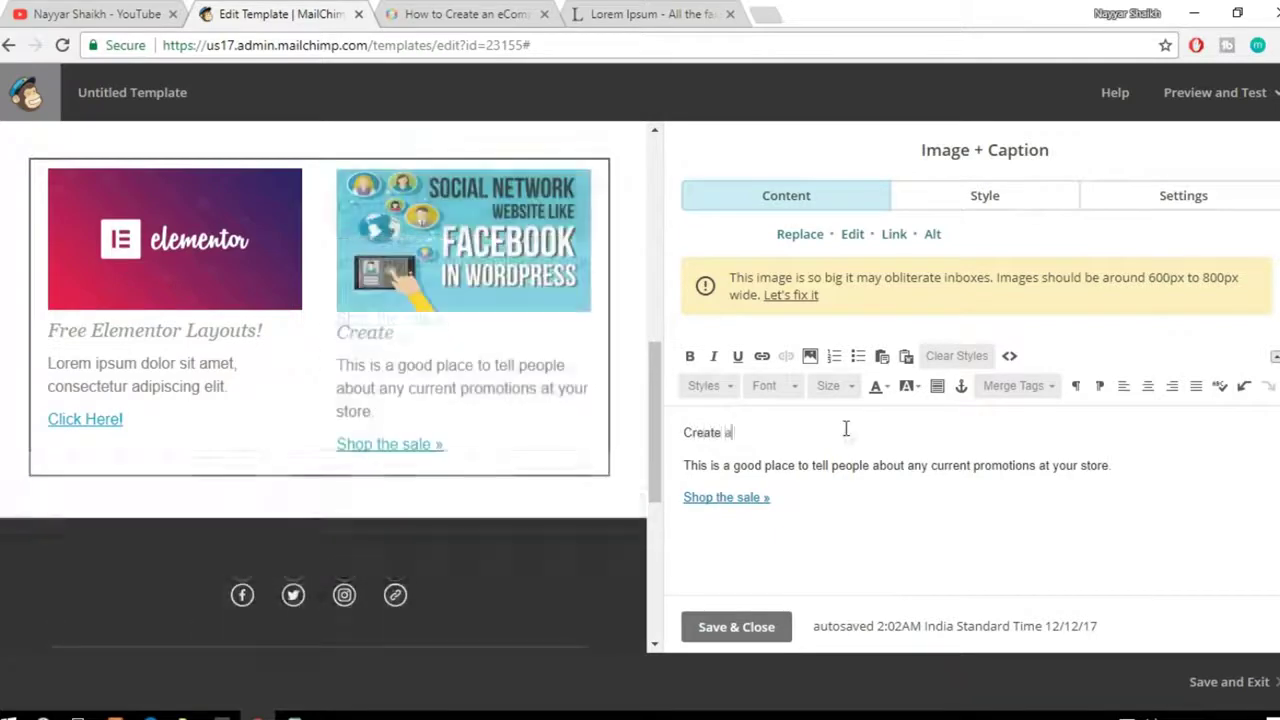
text( Website Like Faceb)
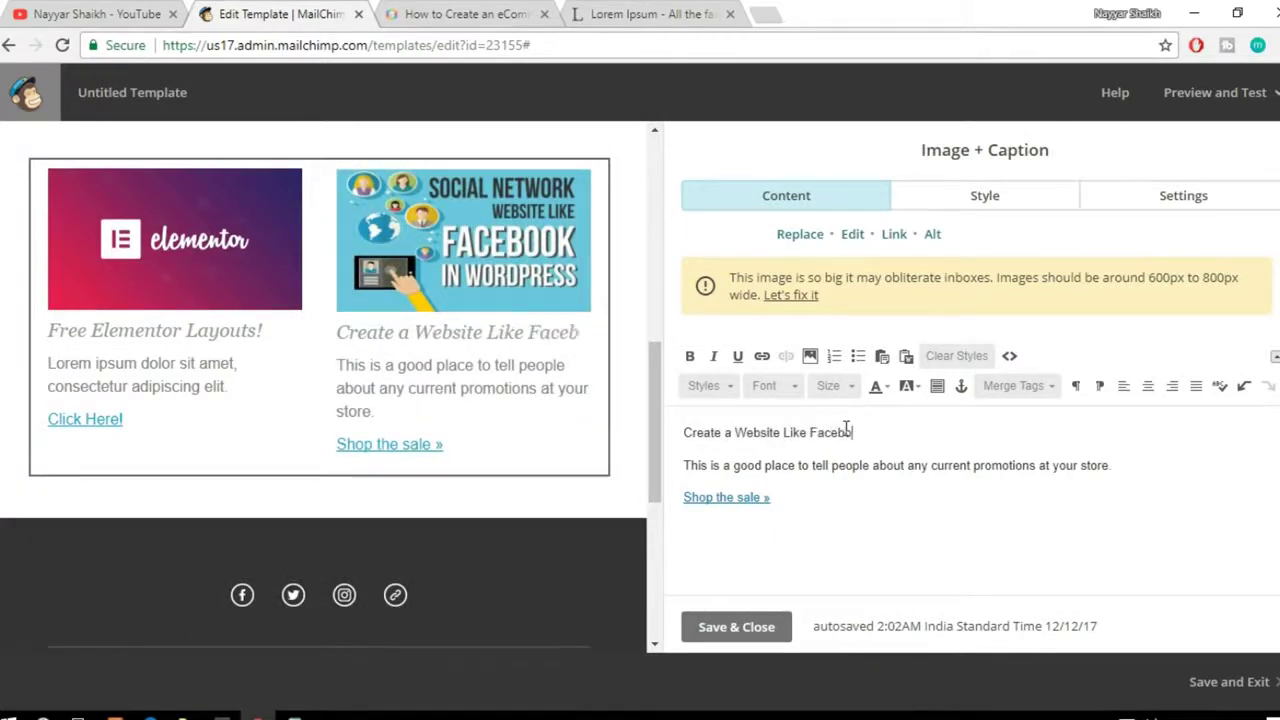
text(ook!)
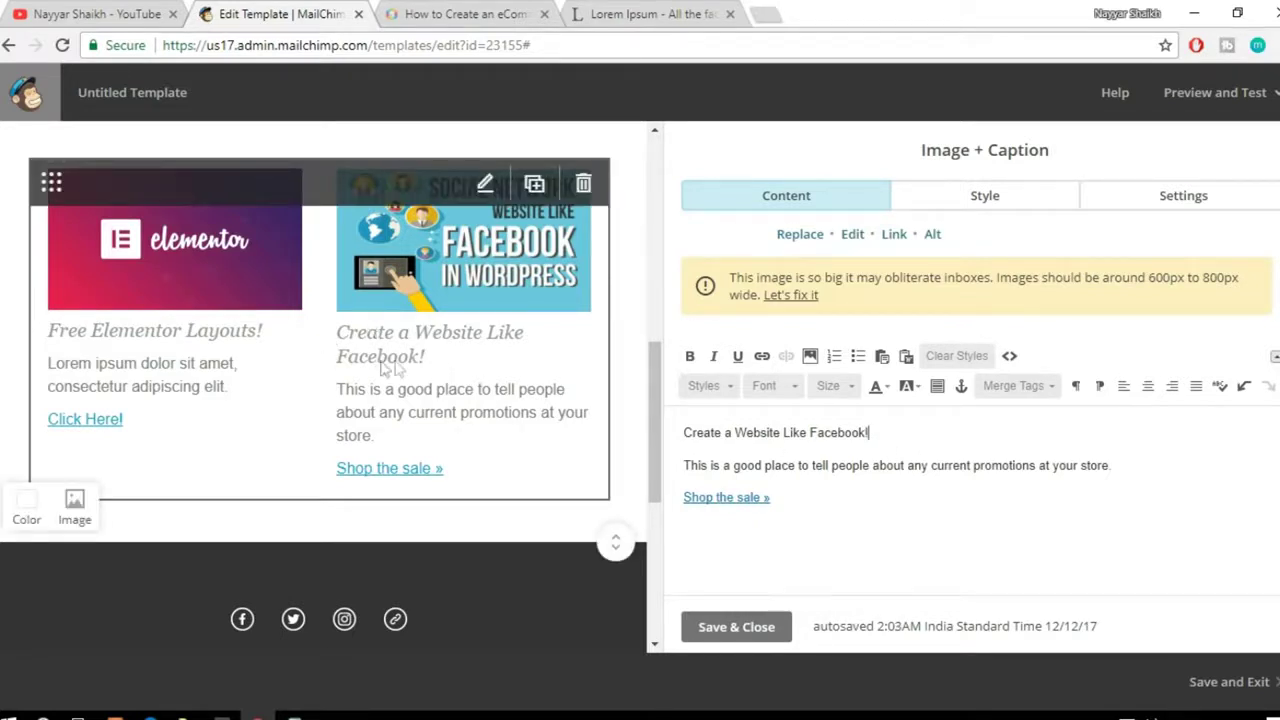
Step: Replace the caption's placeholder body sentence with the copied Lorem ipsum text
click(614, 10)
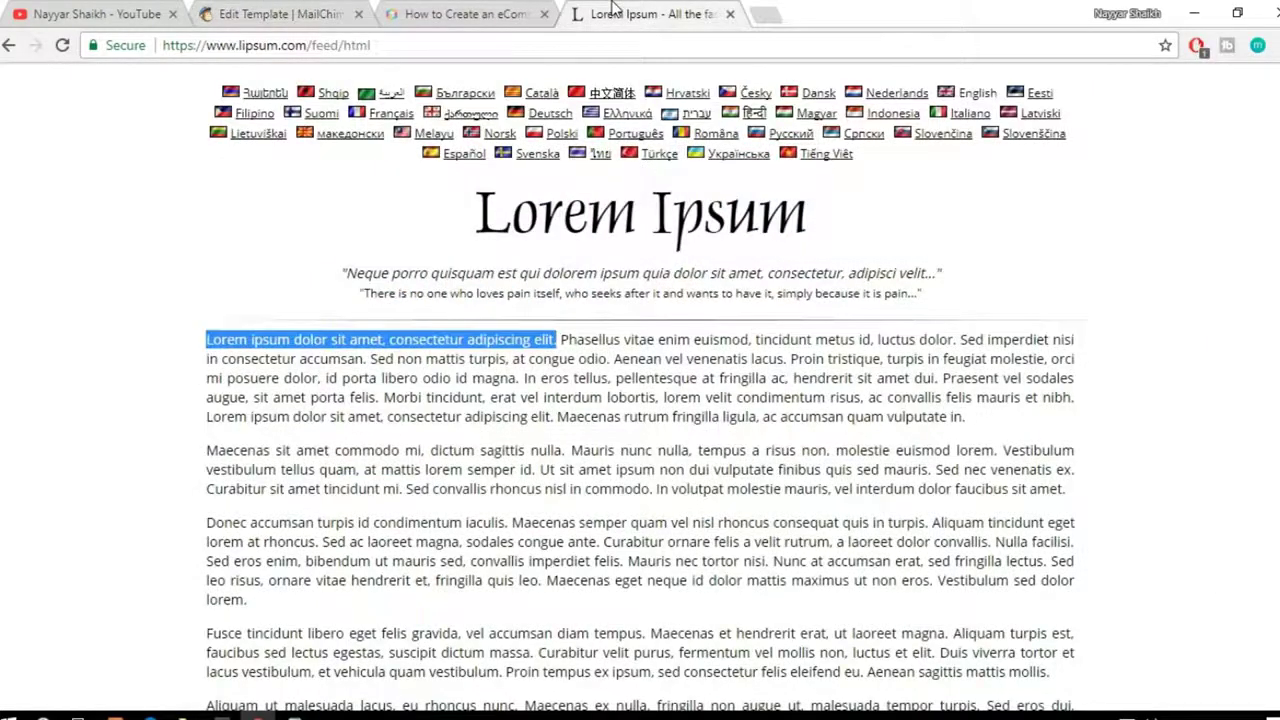
key(ctrl+shift+Tab)
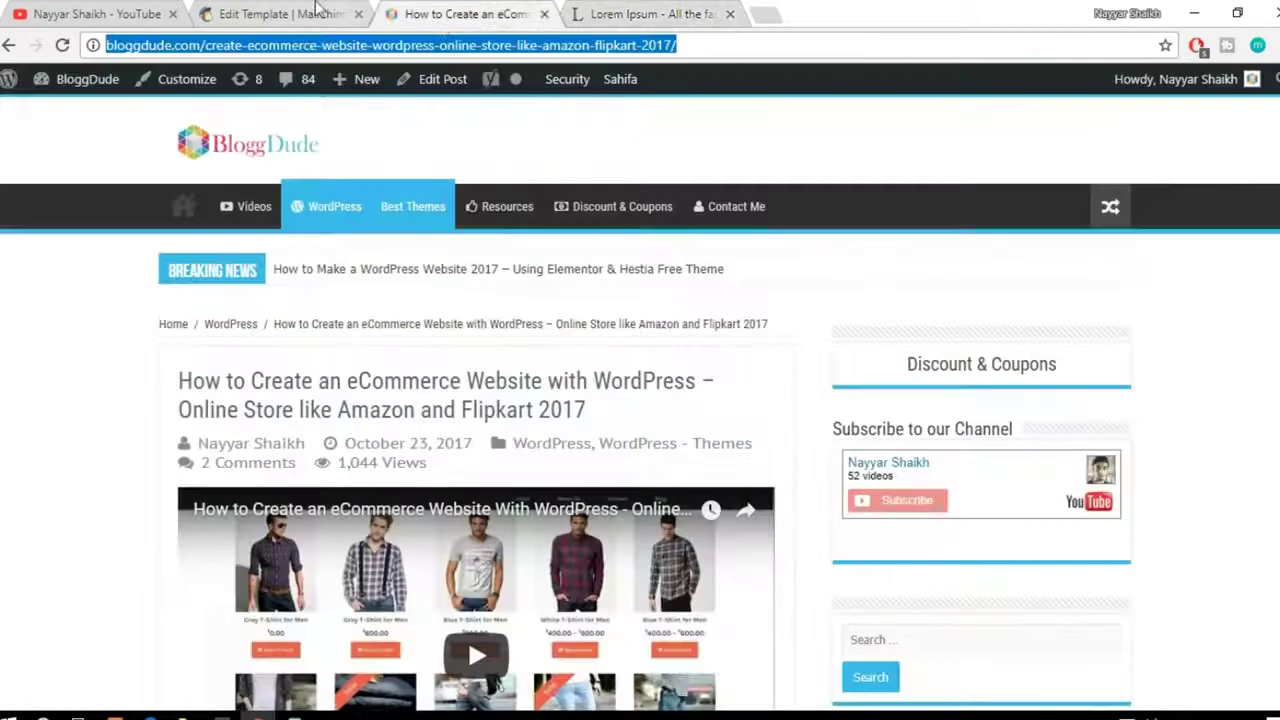
key(ctrl+shift+Tab)
drag(1150, 465, 700, 447)
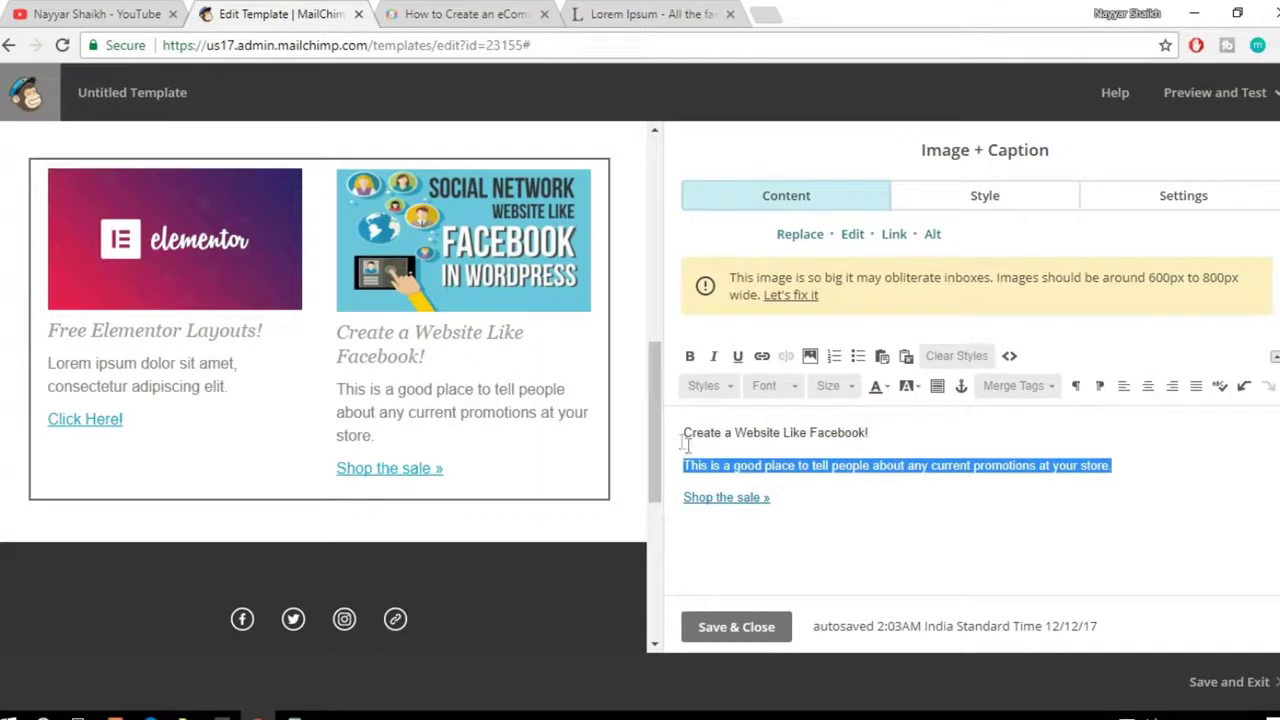
text(Lorem ipsum dolor sit amet, consectetur adipiscing elit.)
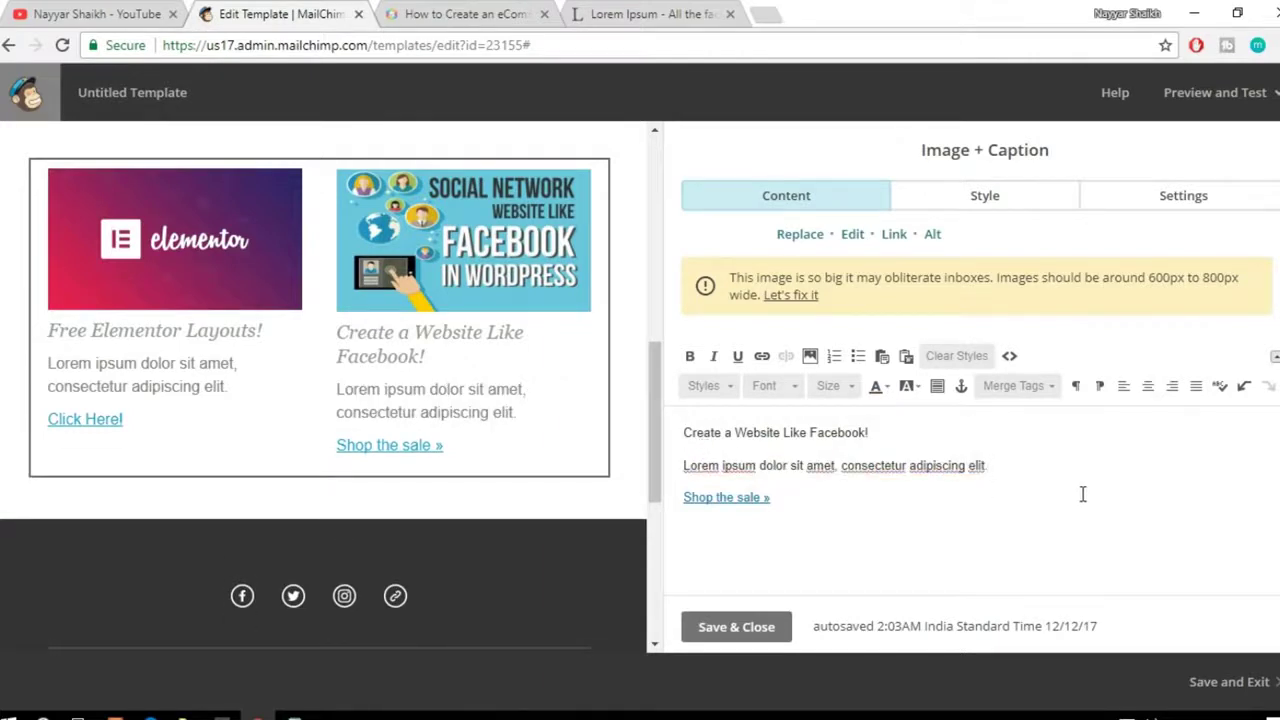
Step: Replace the 'Shop the sale »' line with 'Watch Video!' and select it
triple_click(776, 498)
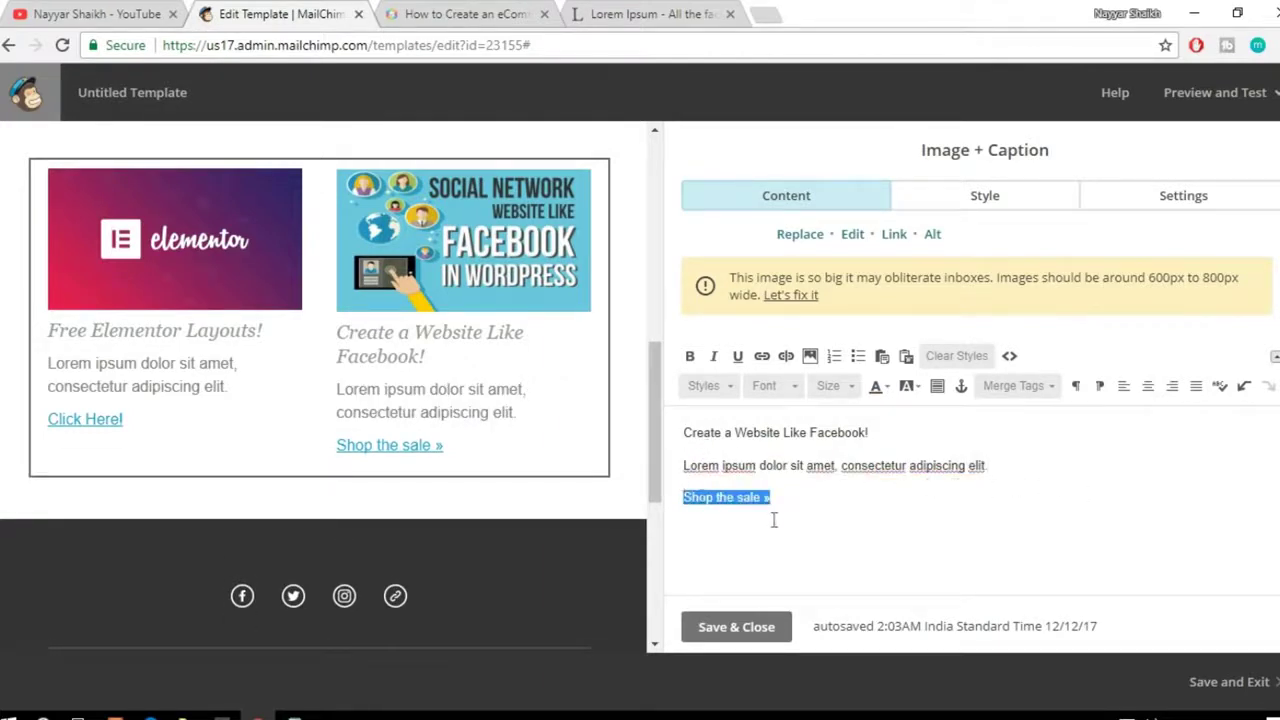
key(BackSpace)
text(Watch Video )
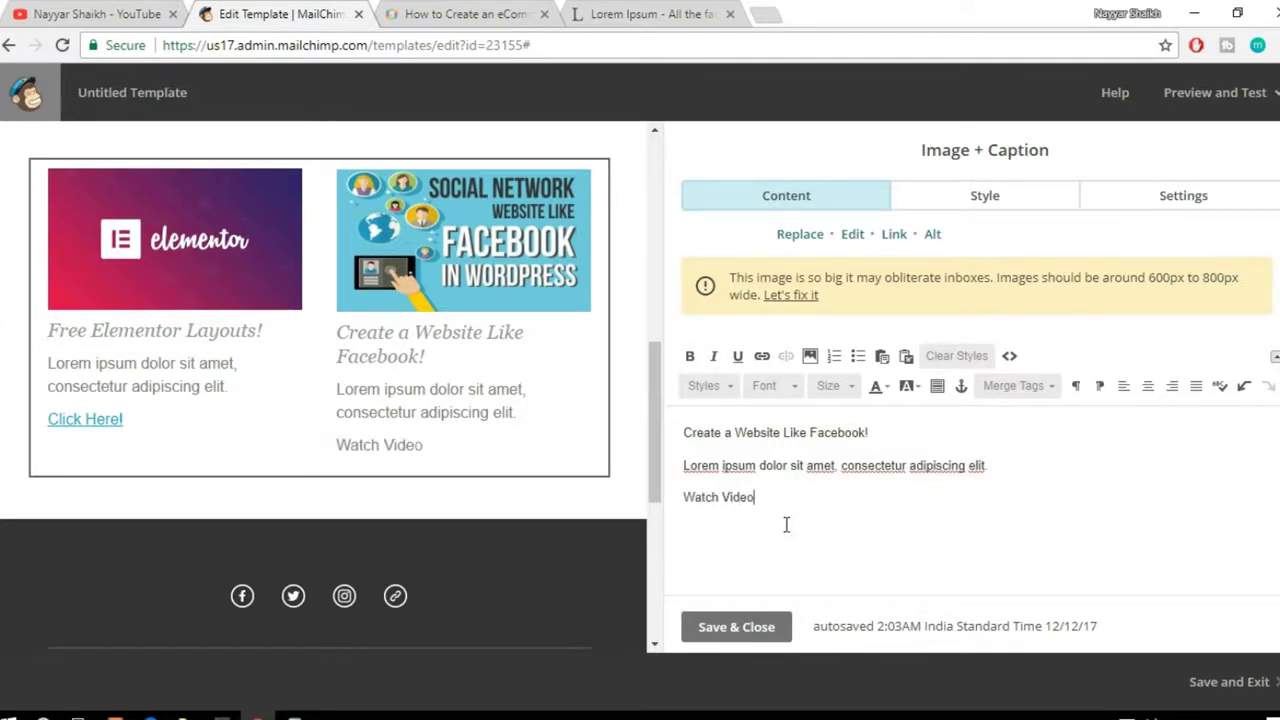
text(!)
drag(785, 487, 690, 488)
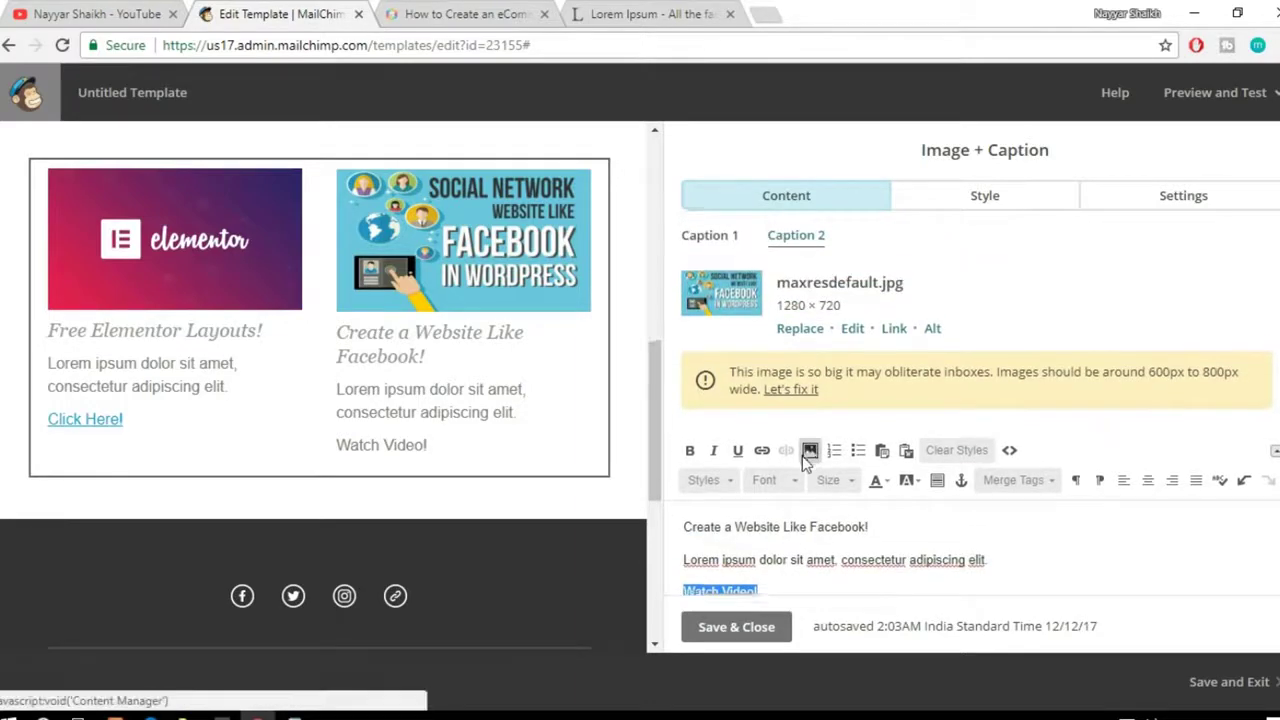
Step: Link 'Watch Video!' to the Facebook tutorial video's YouTube address as a web link
scroll(808, 450, down, 1)
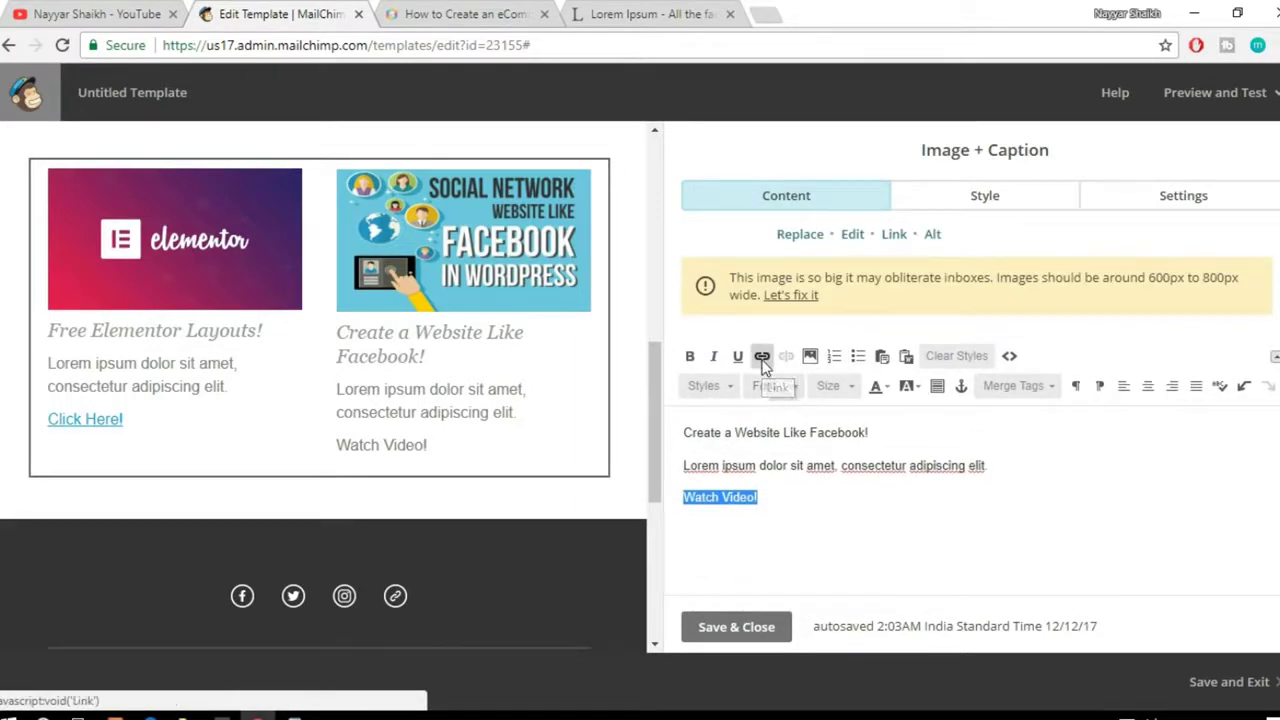
click(762, 358)
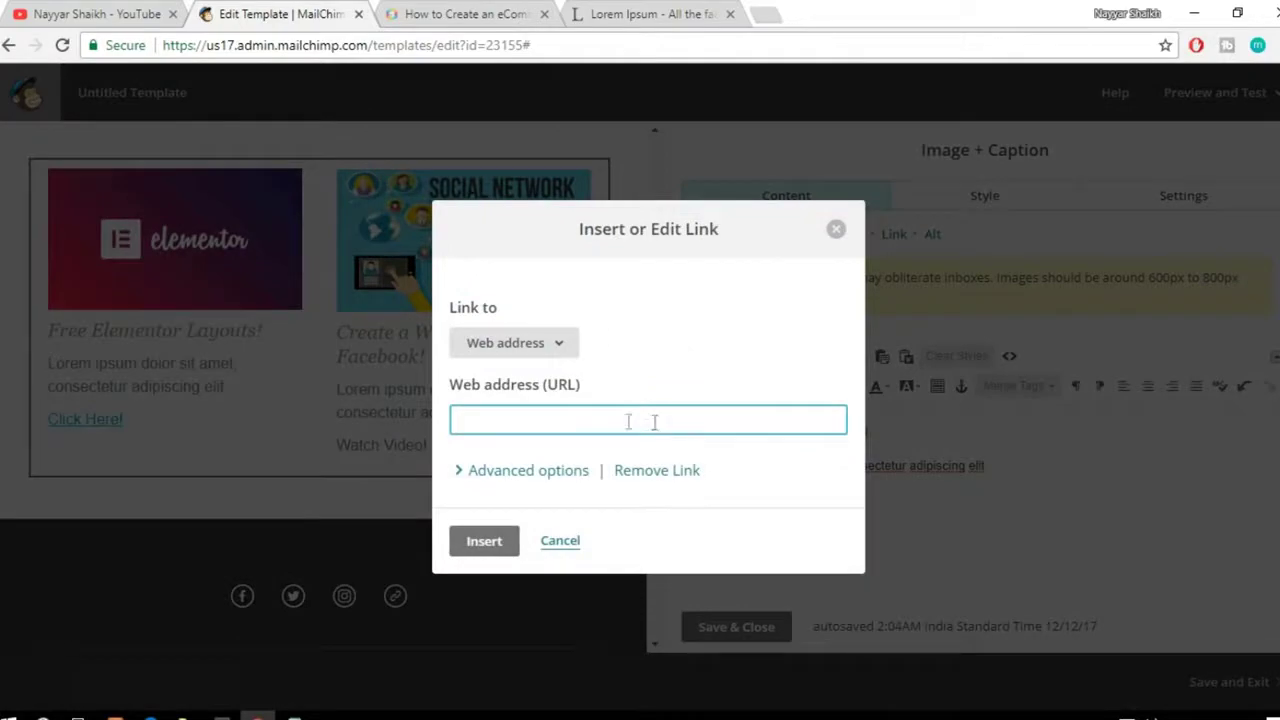
click(100, 14)
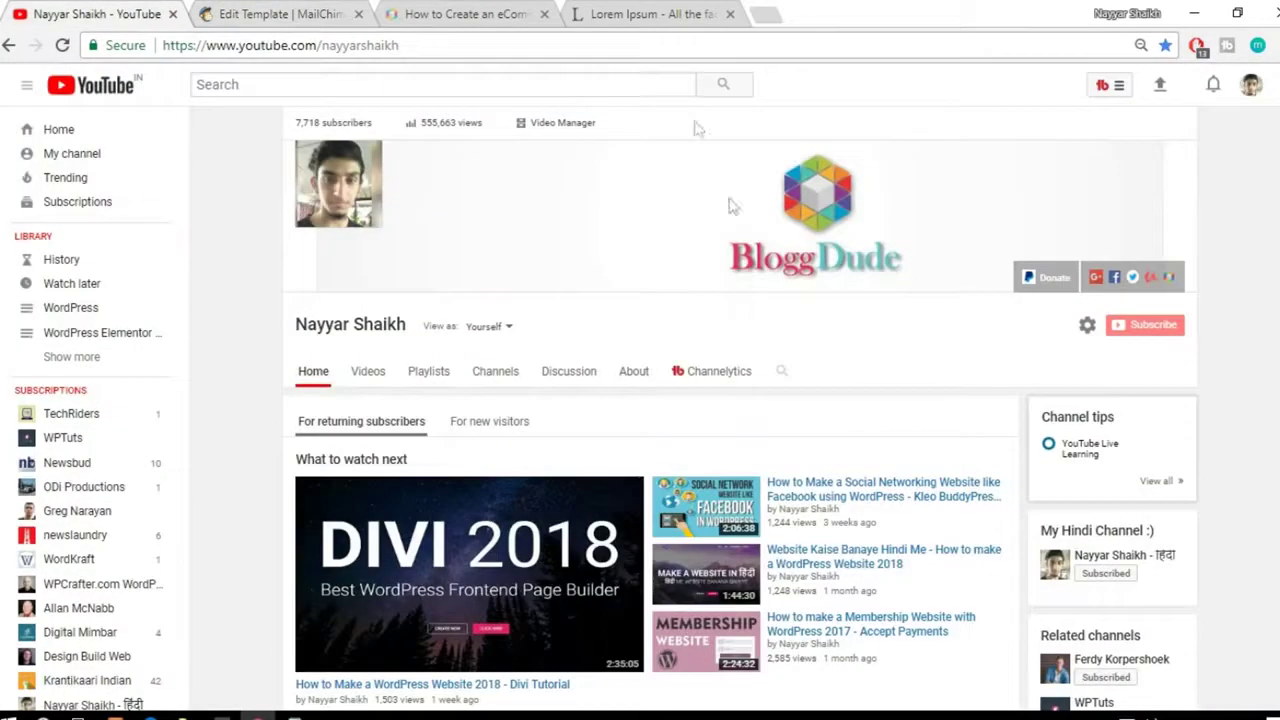
scroll(737, 276, down, 6)
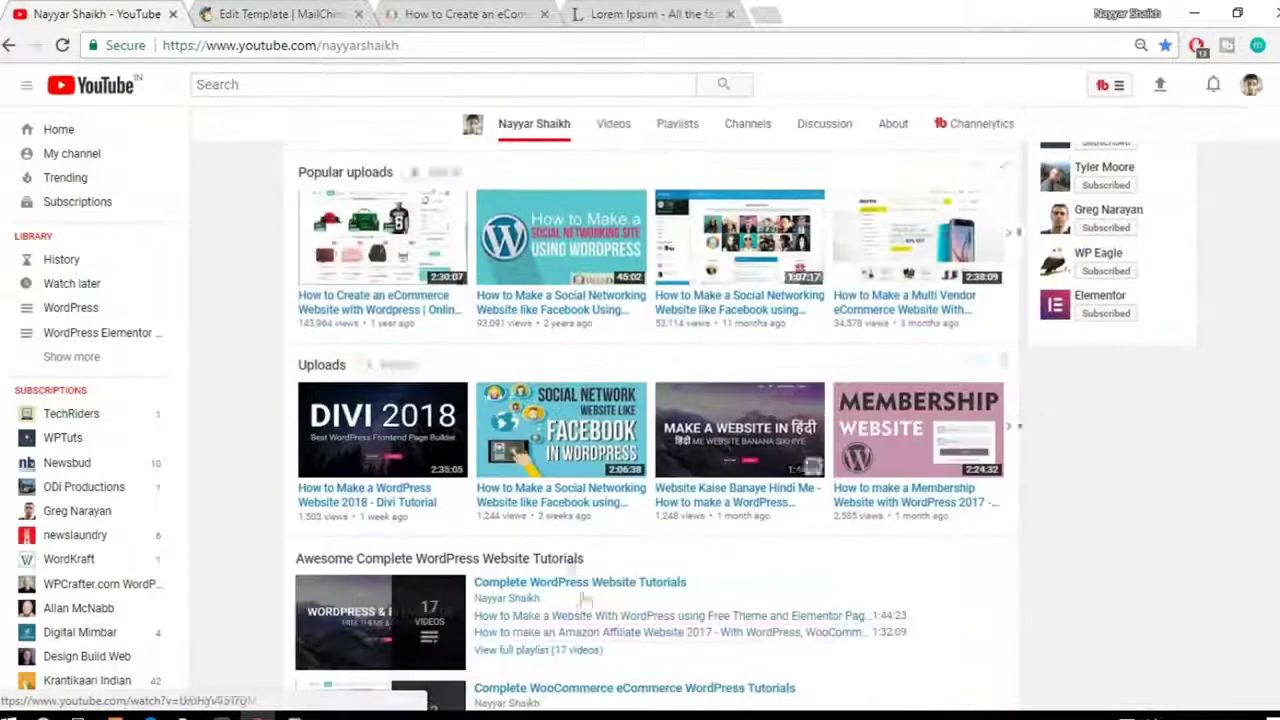
right_click(545, 498)
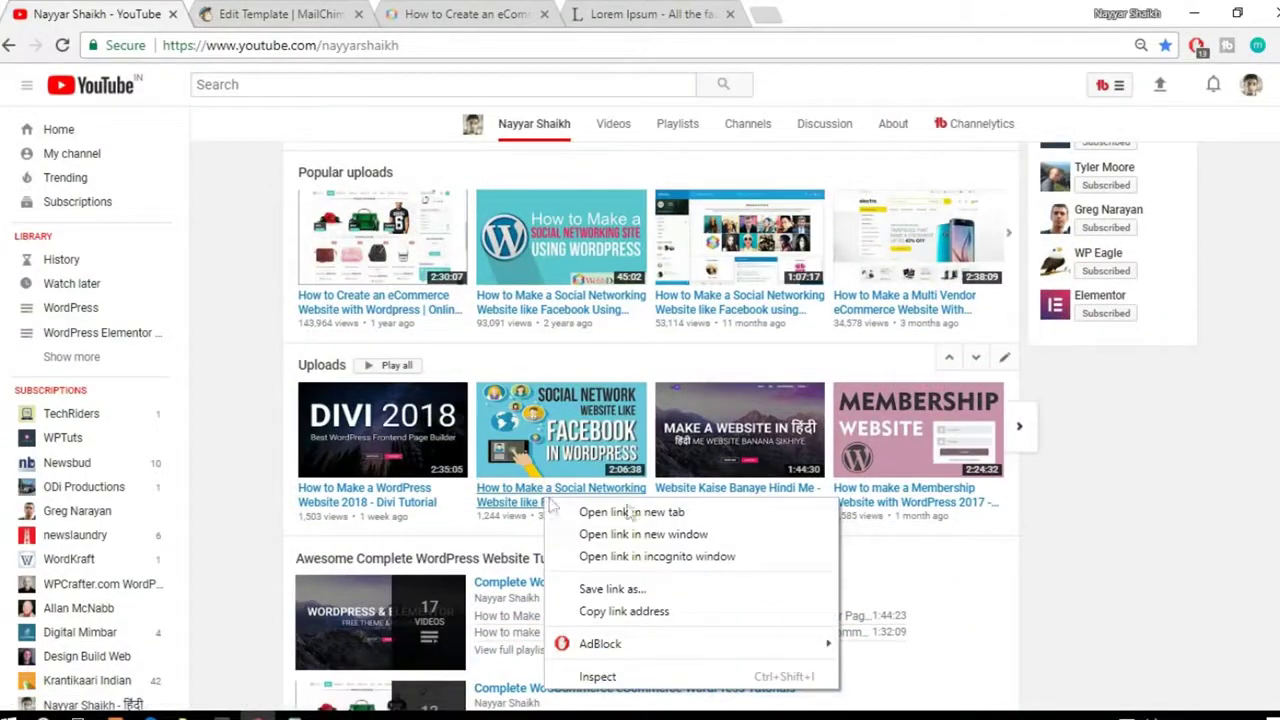
click(694, 617)
click(478, 9)
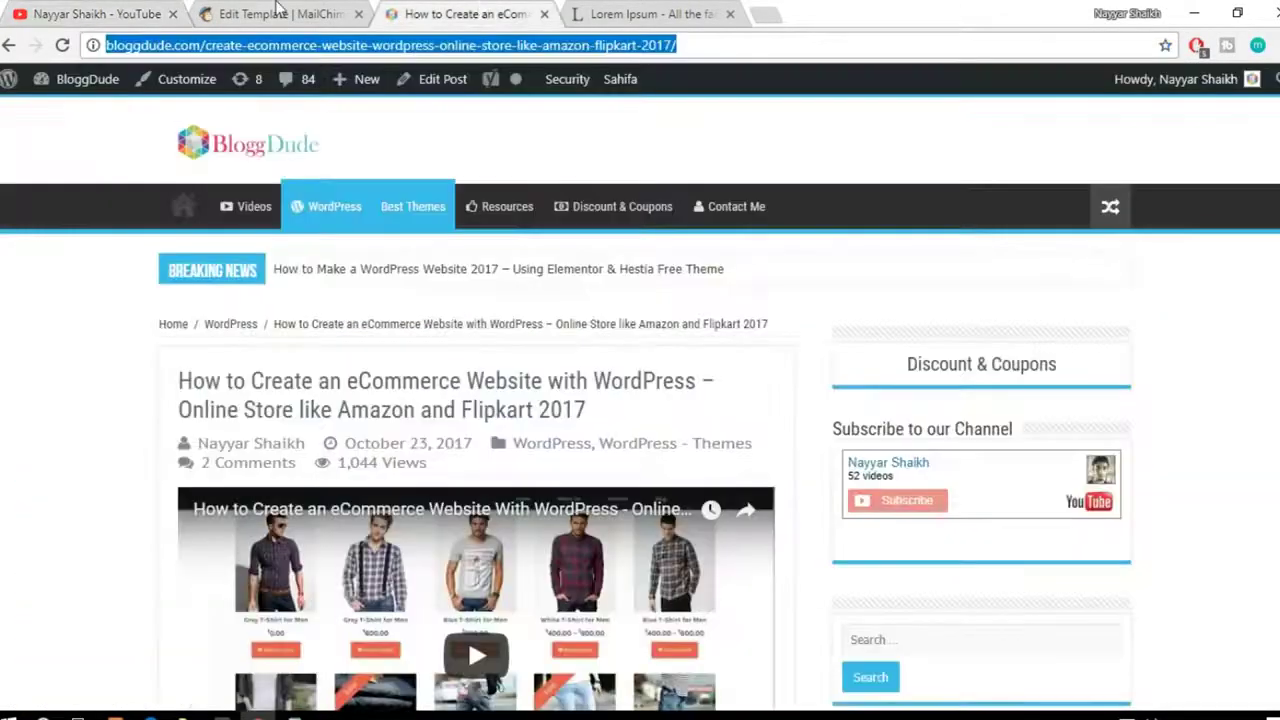
click(277, 9)
key(ctrl+v)
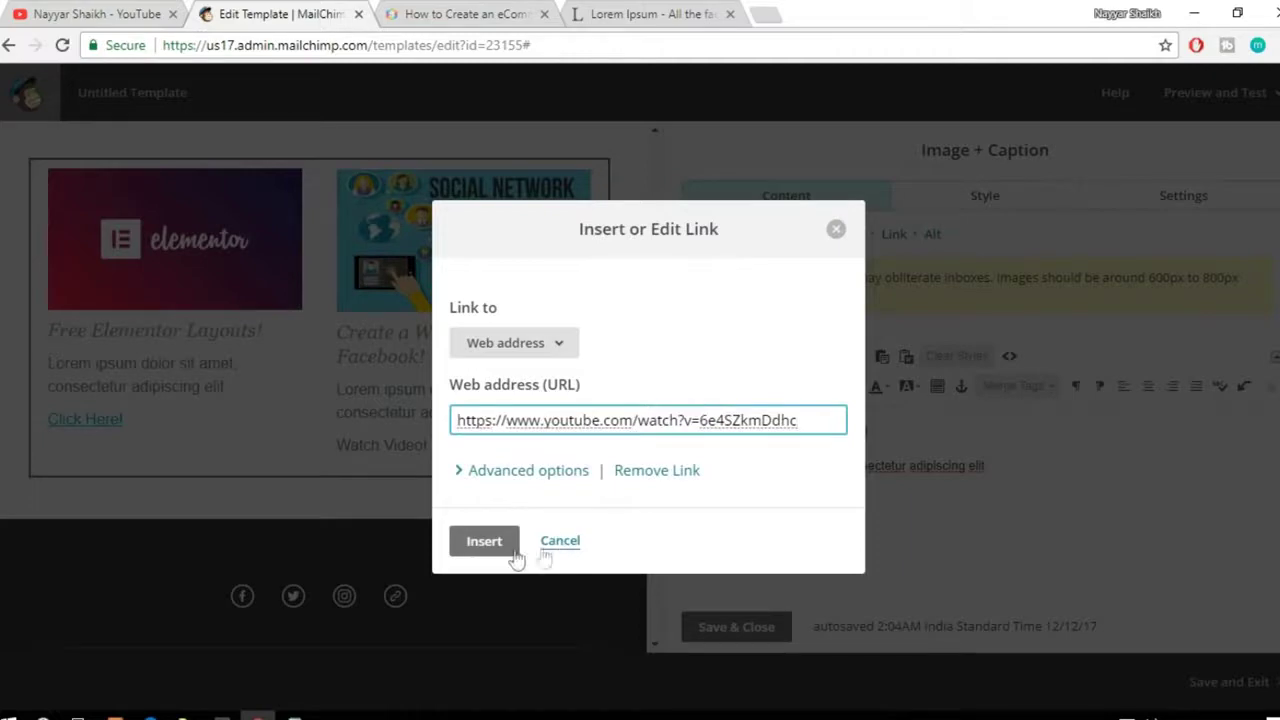
click(503, 550)
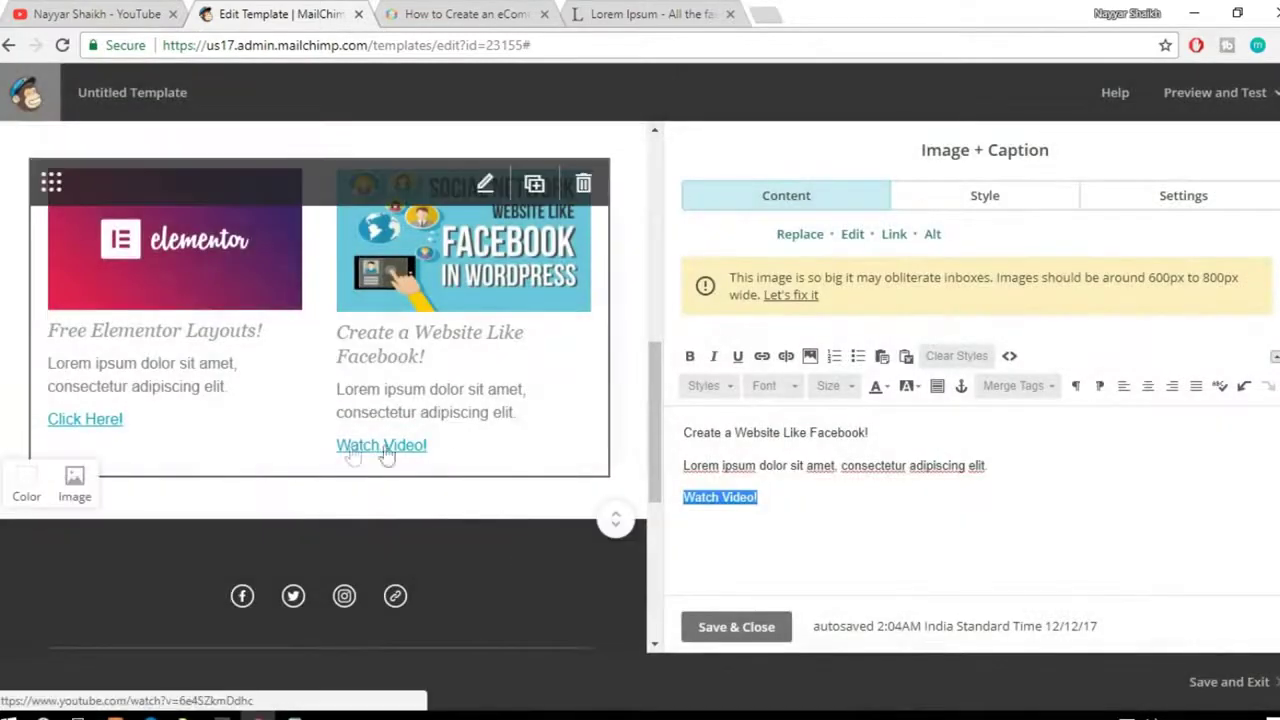
Step: Set the footer section's background to dark #222222 after briefly trying red-orange
scroll(589, 460, up, 10)
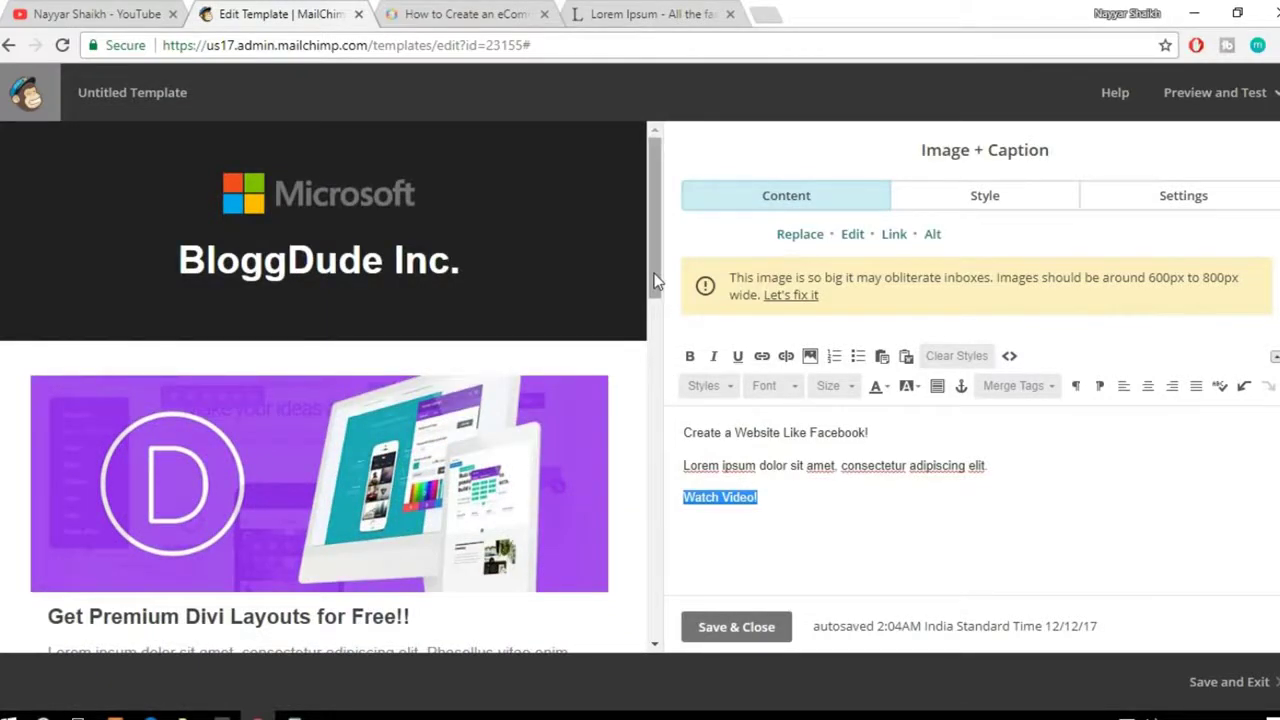
scroll(619, 313, down, 3)
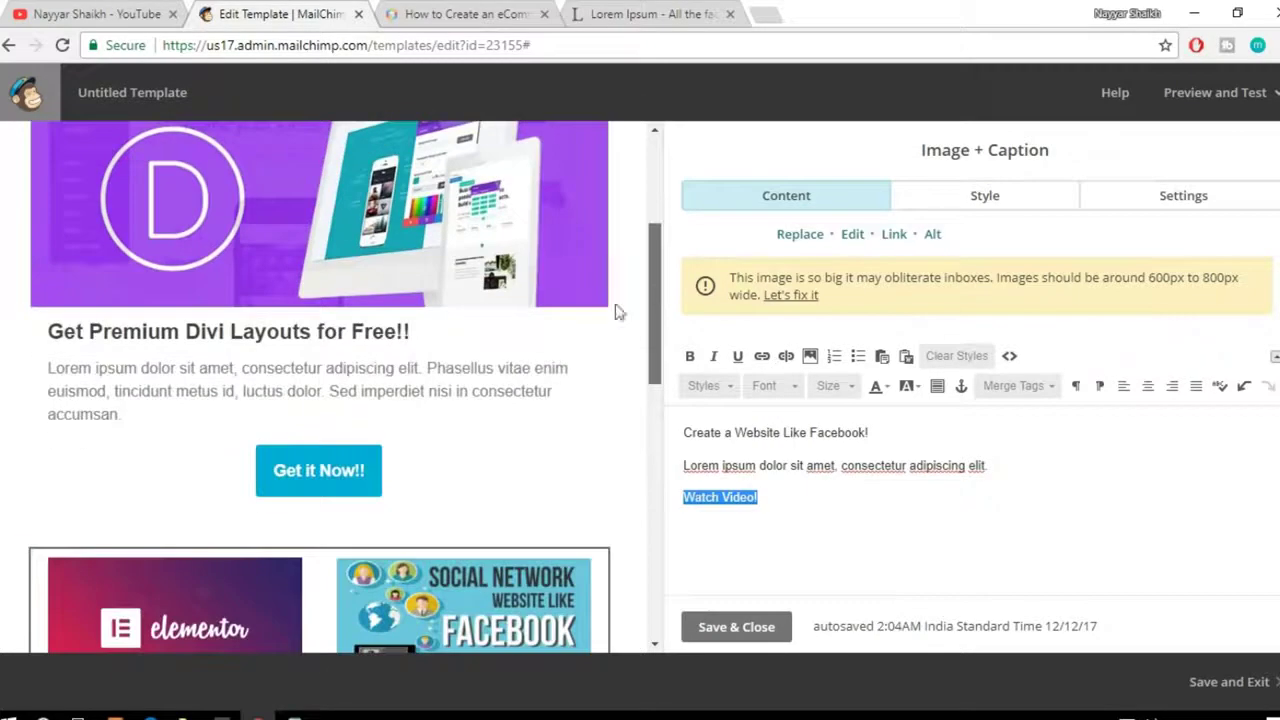
scroll(464, 432, down, 3)
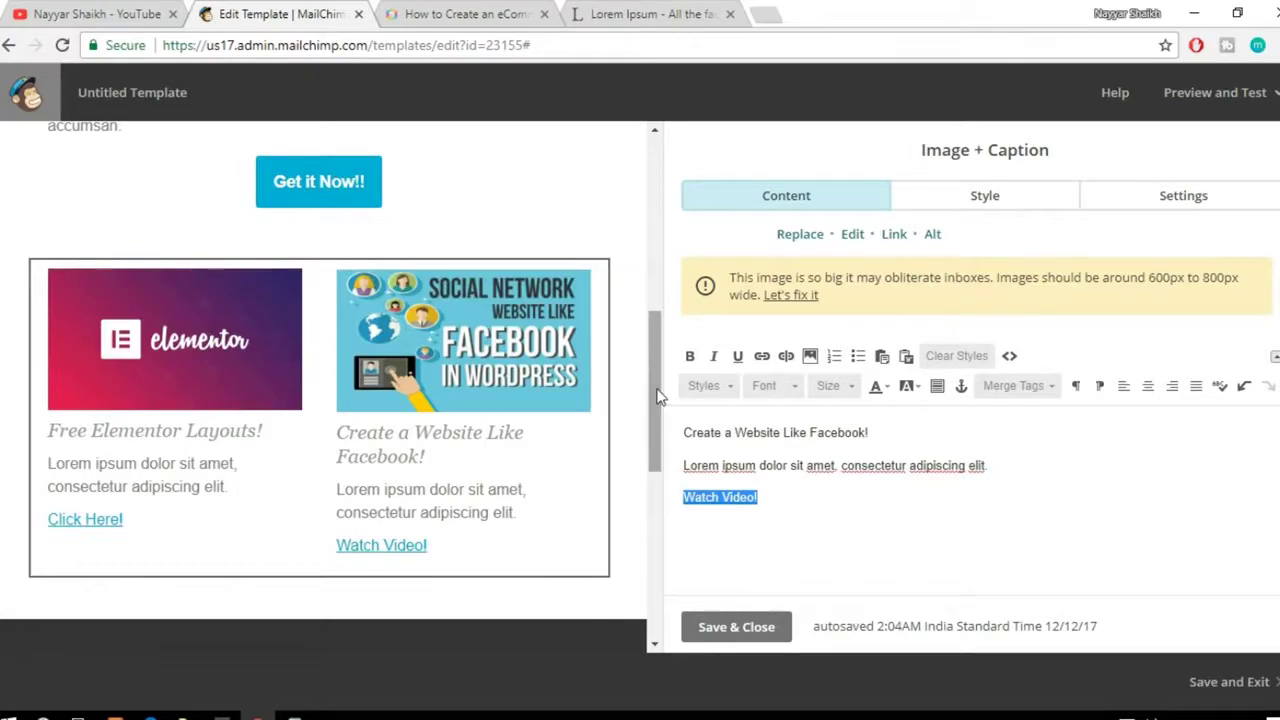
drag(658, 397, 665, 493)
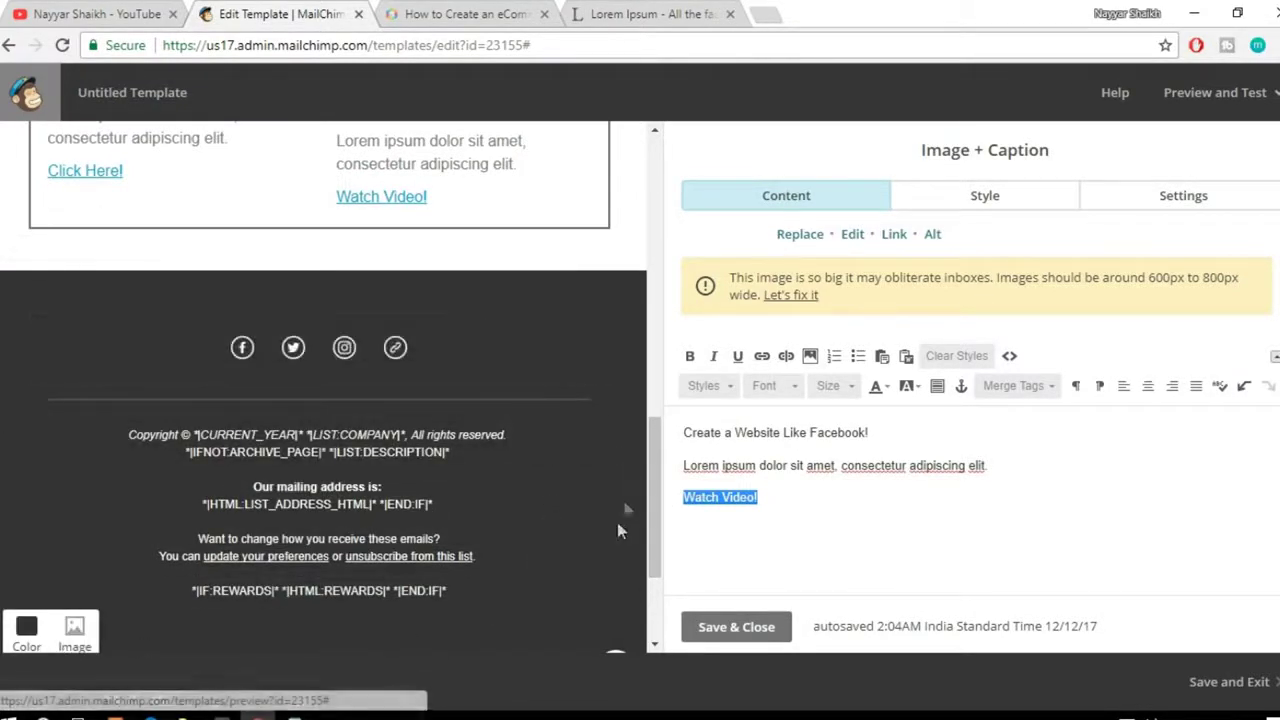
scroll(499, 562, up, 3)
scroll(502, 575, up, 5)
scroll(502, 575, down, 10)
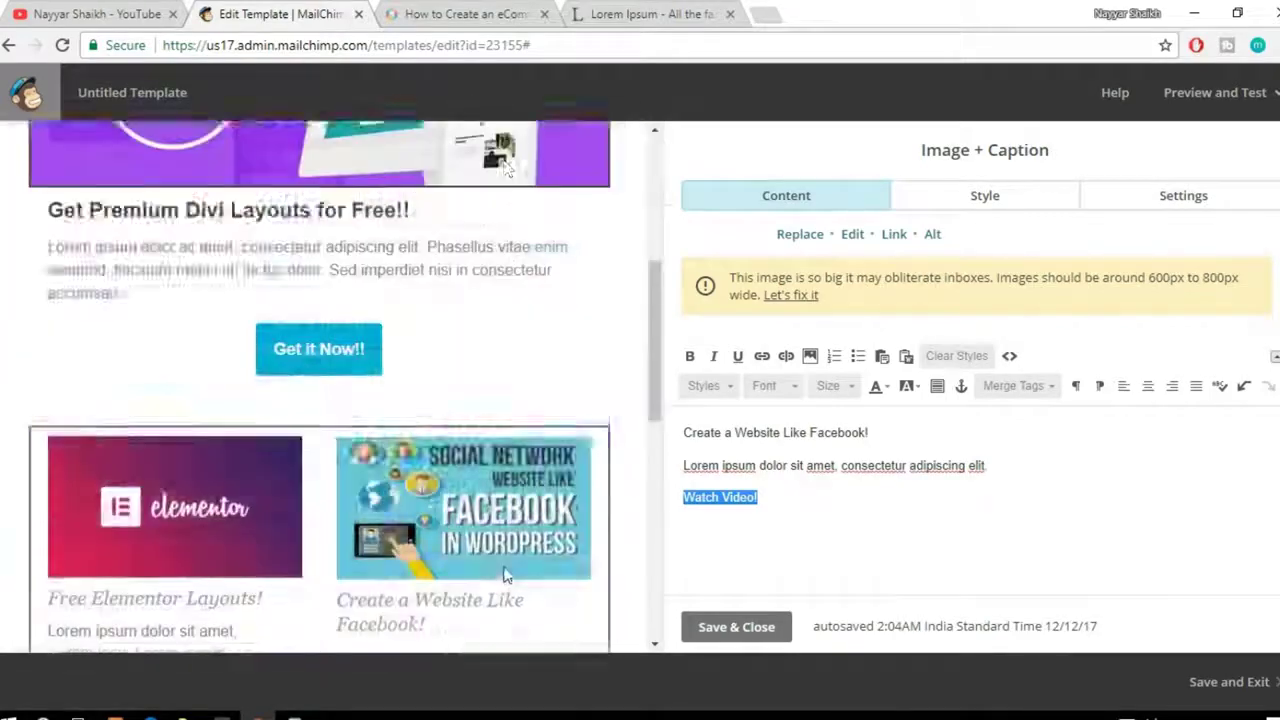
scroll(585, 404, up, 3)
scroll(122, 516, down, 2)
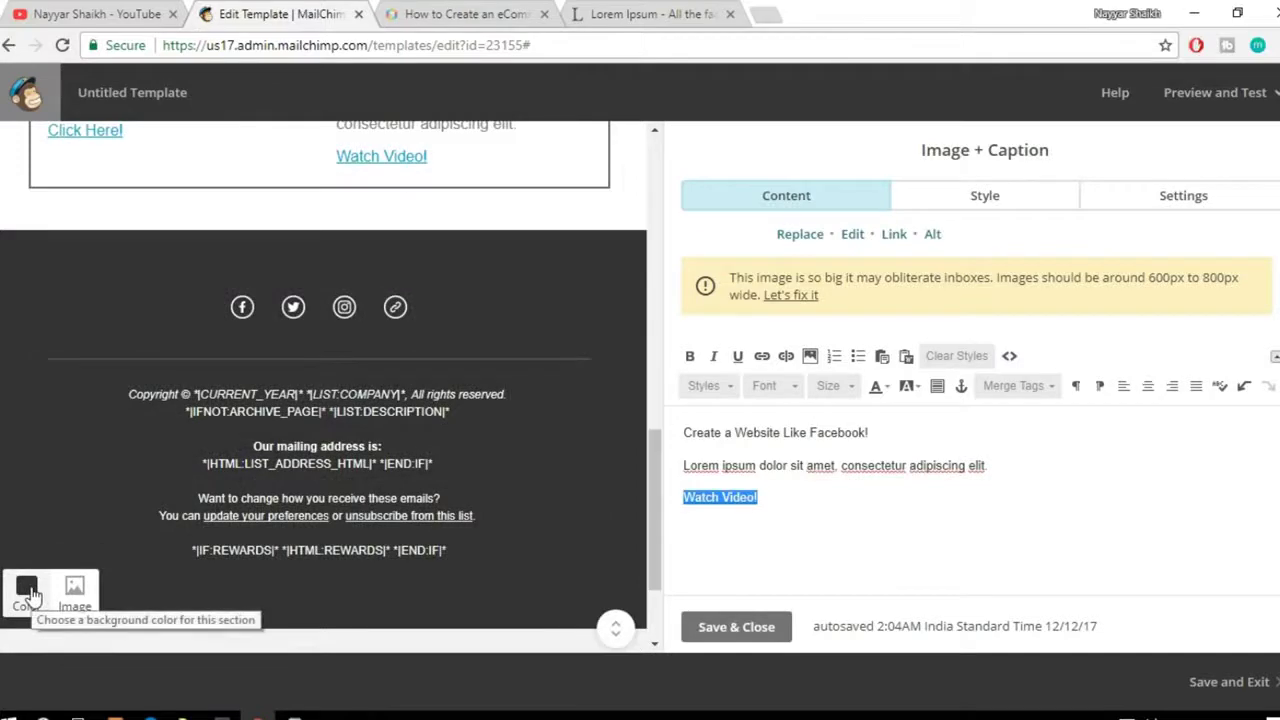
click(26, 588)
click(71, 522)
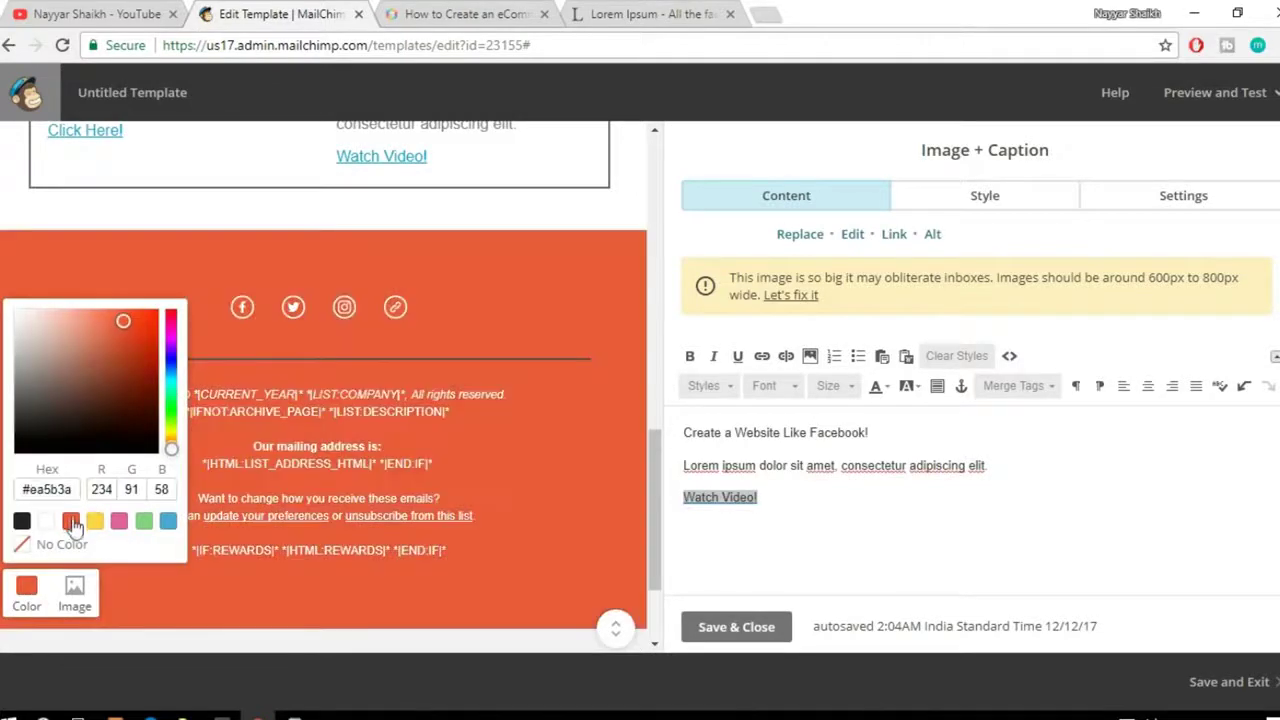
click(21, 521)
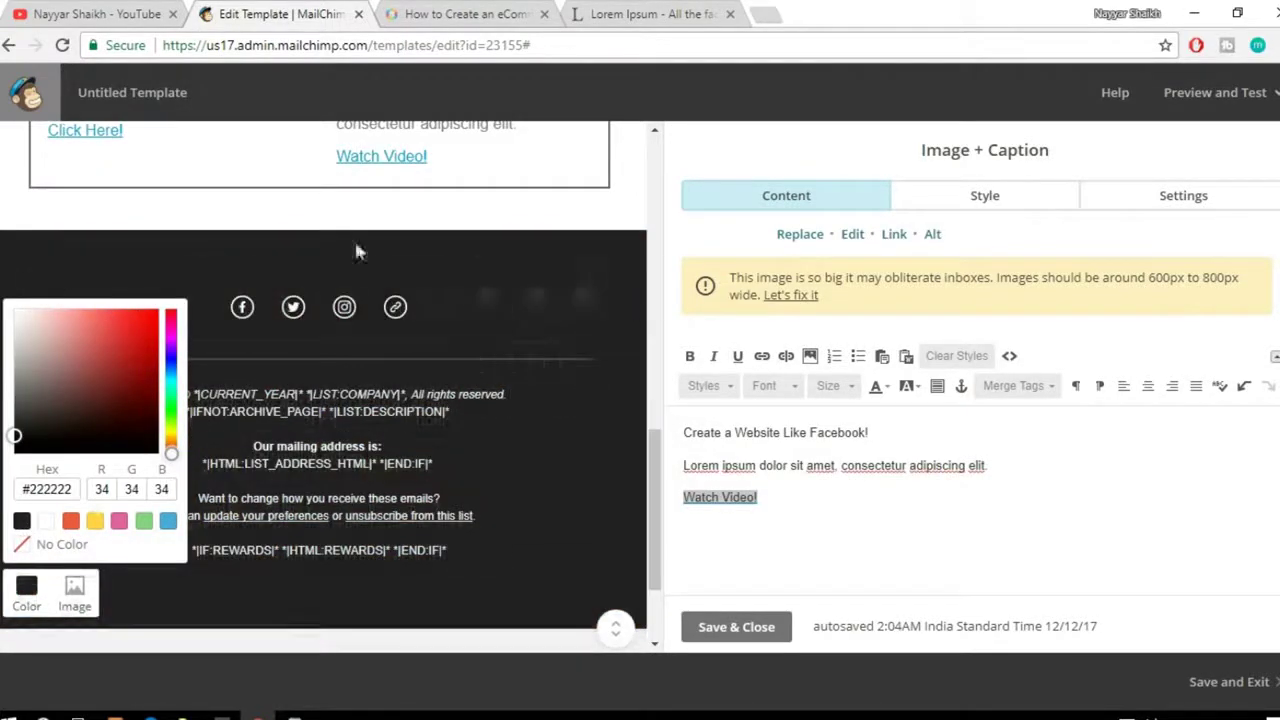
click(617, 257)
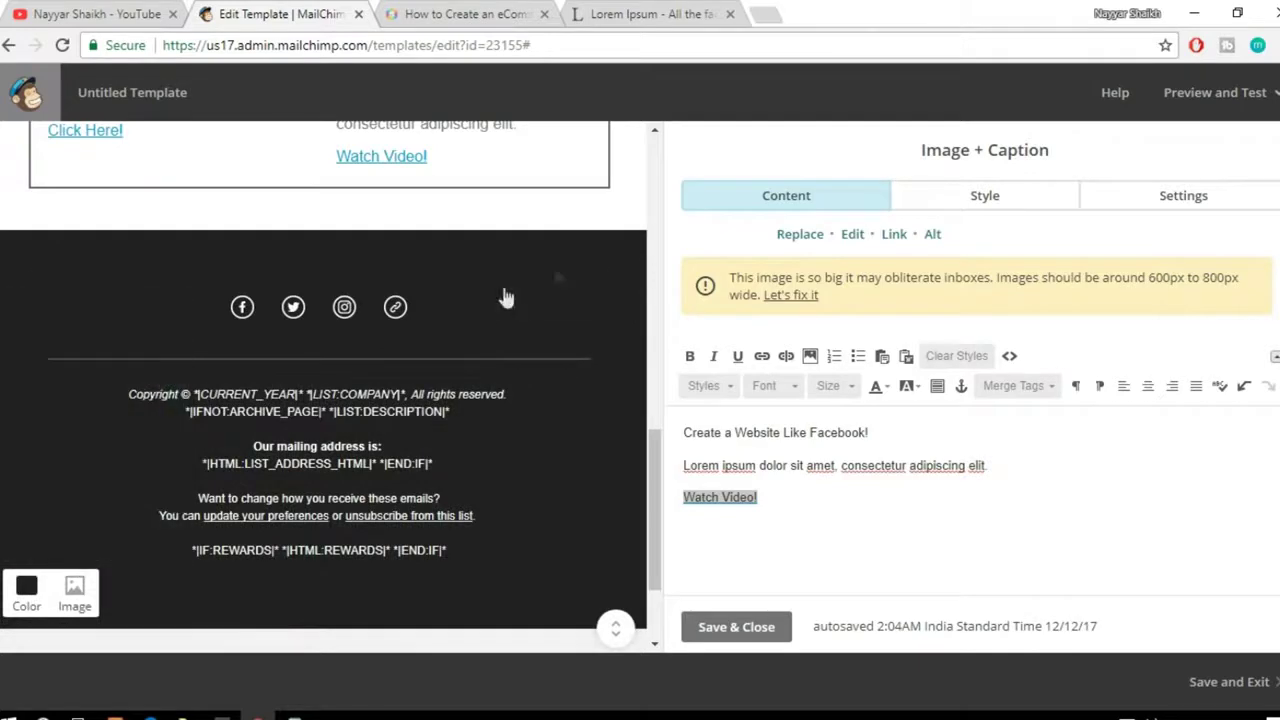
Step: Point the Facebook link to facebook.com/bloggdude and add the presenter's Twitter handle
click(395, 310)
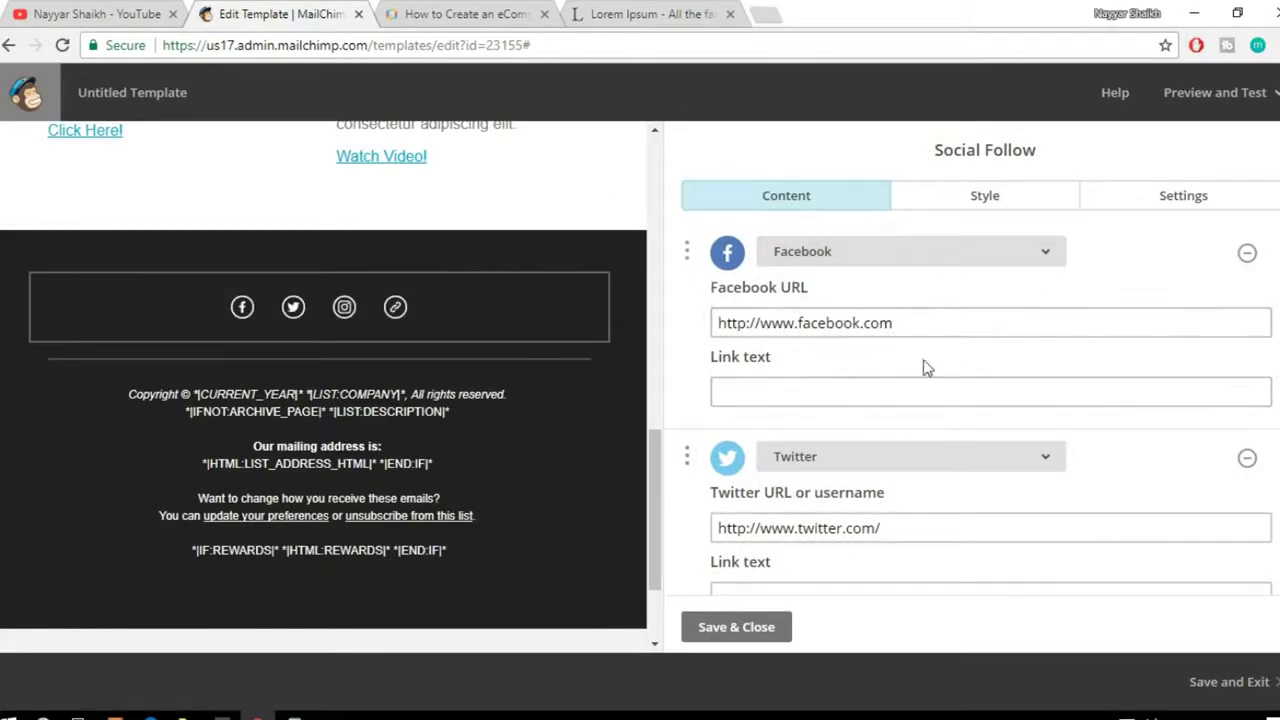
click(940, 320)
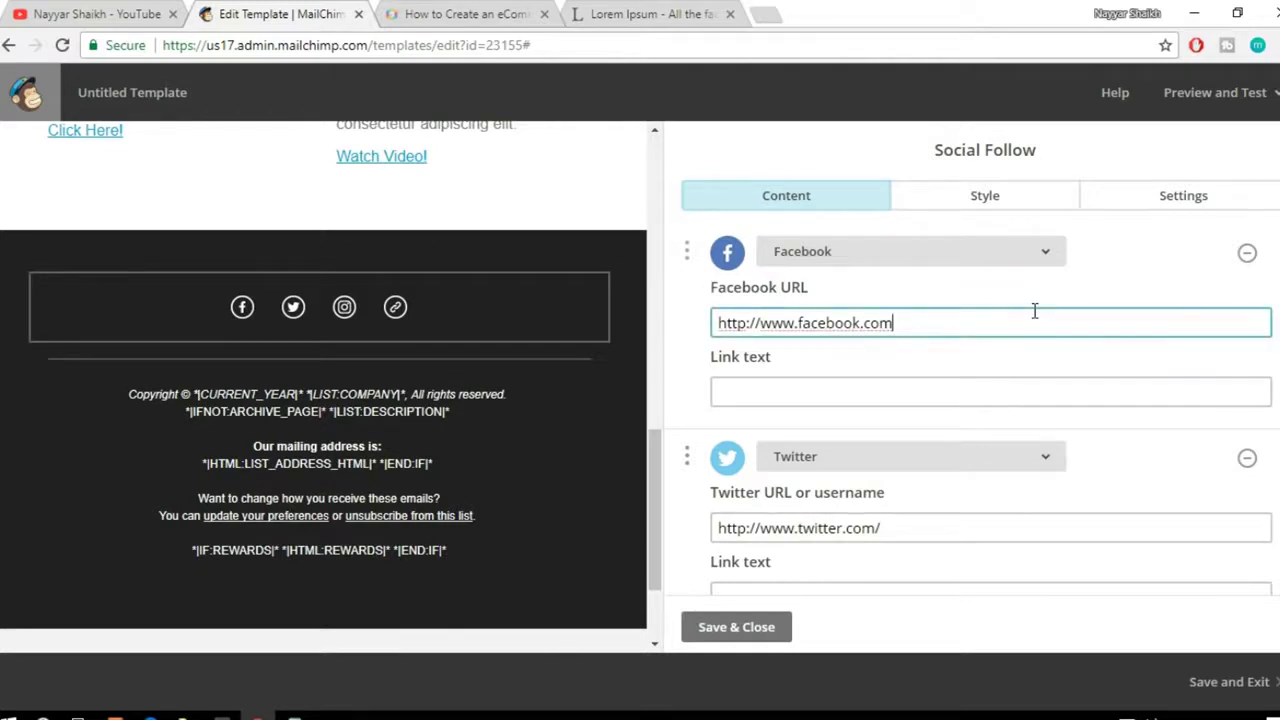
text(/bloggdude)
click(966, 528)
text(realnayya)
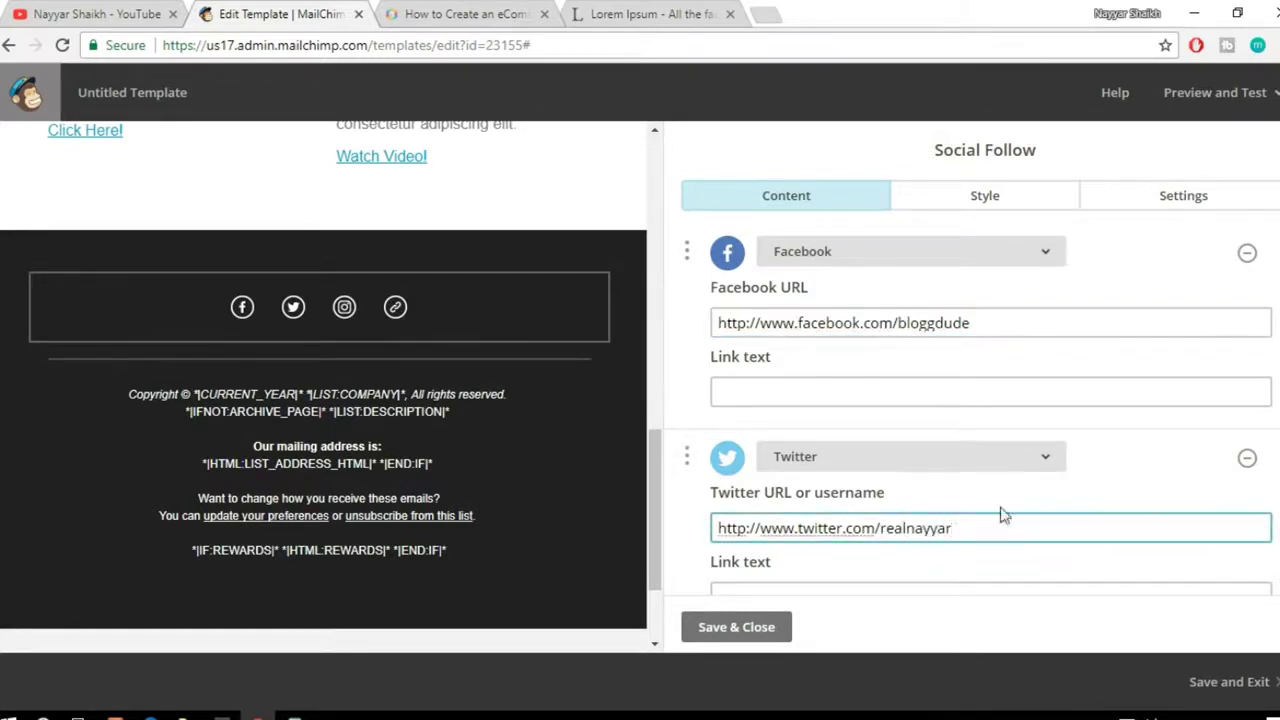
text(r)
Step: Clear the Facebook follow link's text
scroll(1003, 515, down, 1)
click(822, 302)
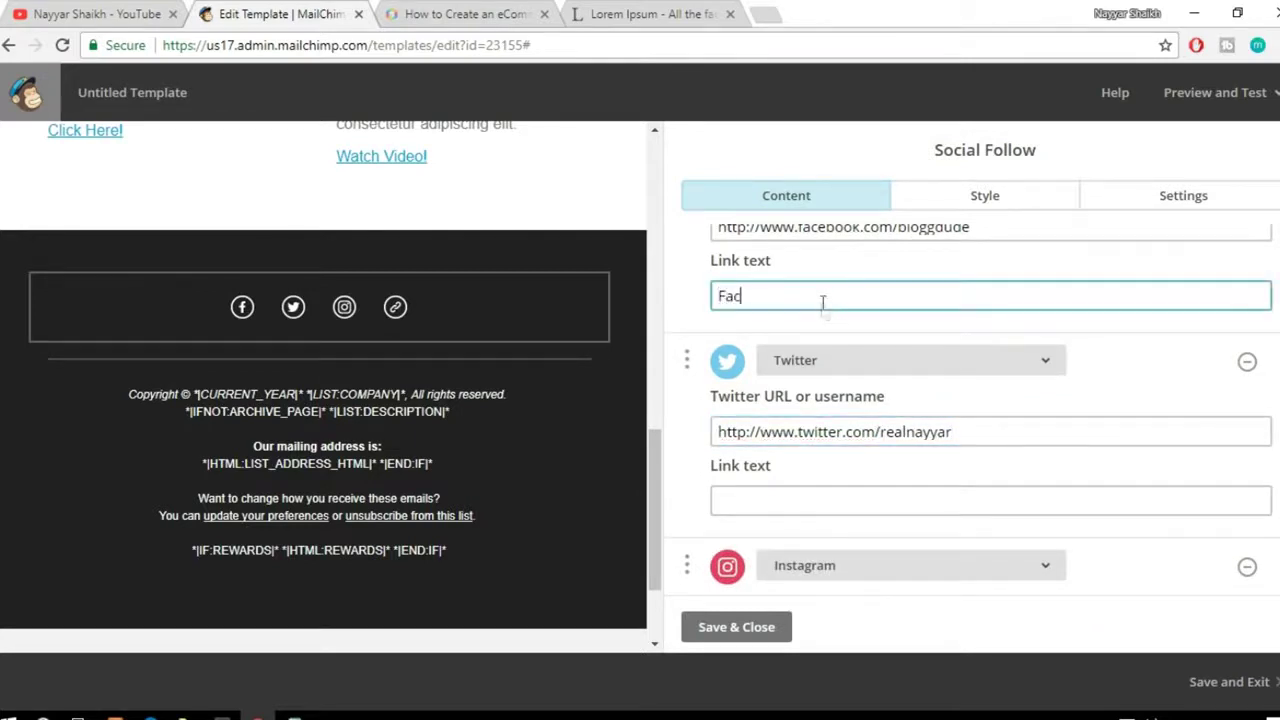
click(1029, 360)
click(1184, 349)
click(902, 298)
key(ctrl+a)
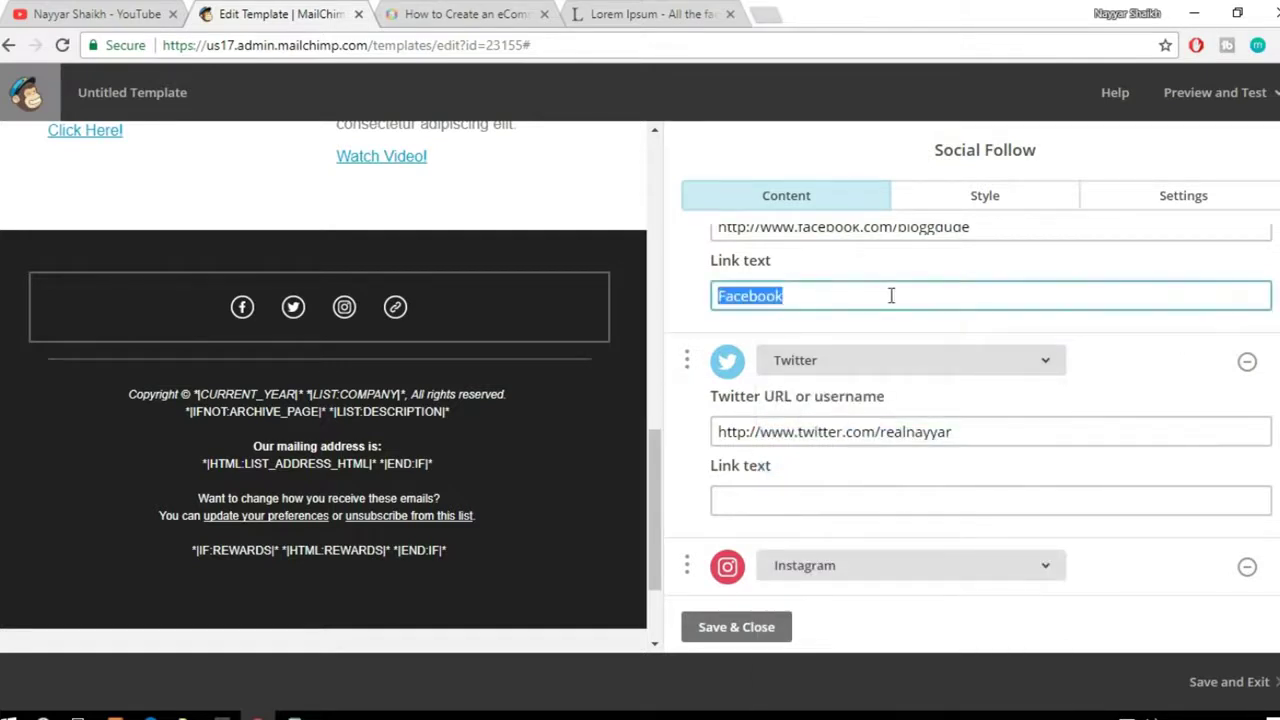
key(BackSpace)
scroll(843, 291, up, 1)
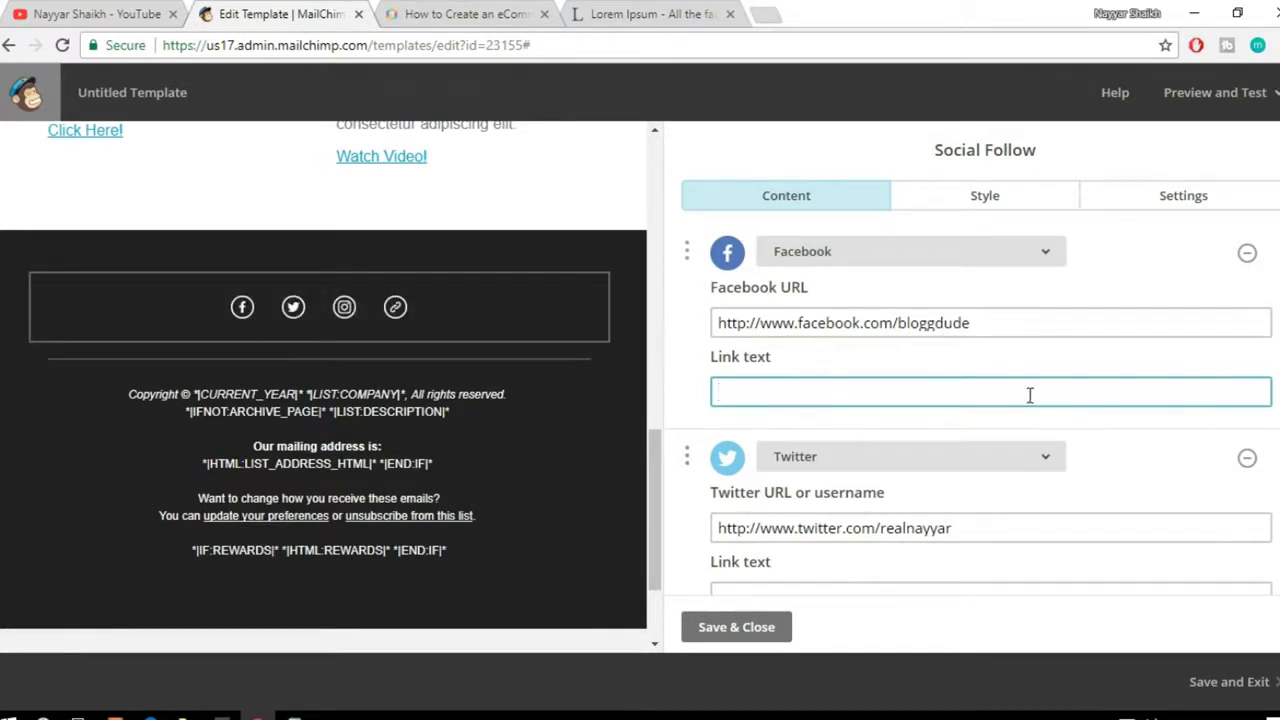
scroll(1029, 394, down, 3)
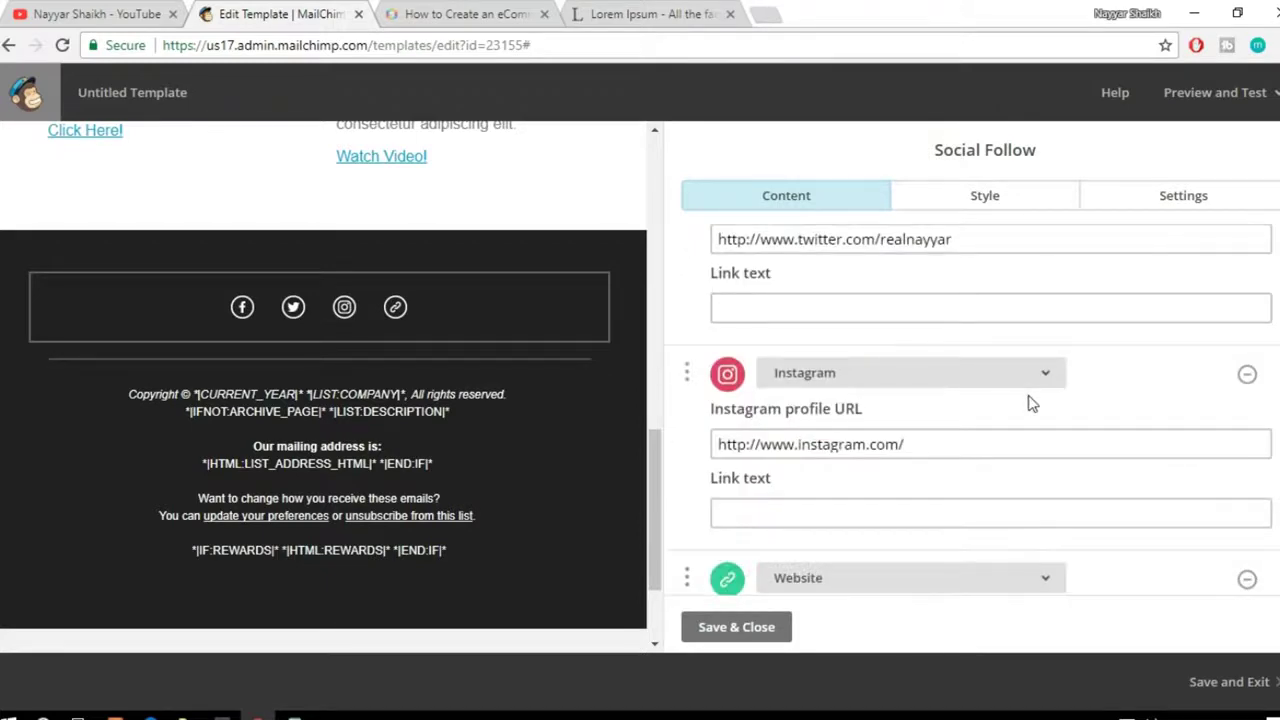
scroll(1040, 398, up, 2)
scroll(1059, 392, down, 2)
scroll(1054, 400, down, 2)
drag(900, 452, 762, 452)
key(BackSpace)
text(w)
text(loggdude.com)
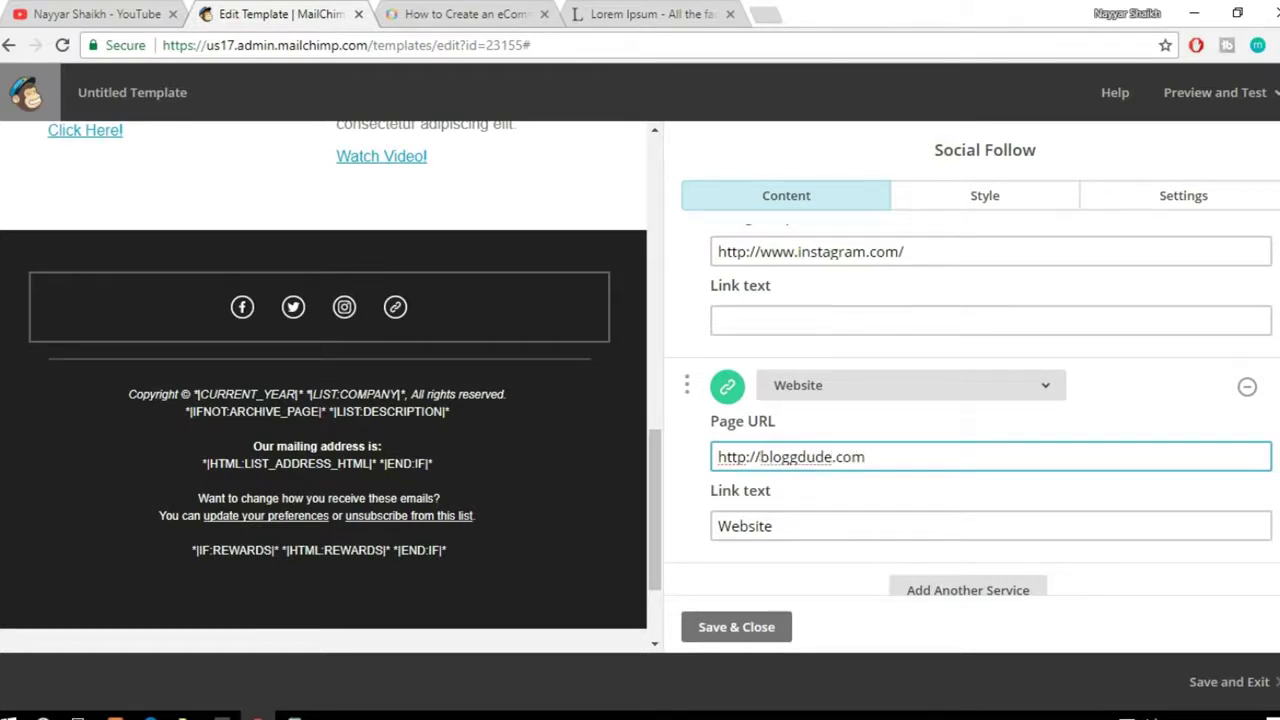
scroll(1149, 415, up, 6)
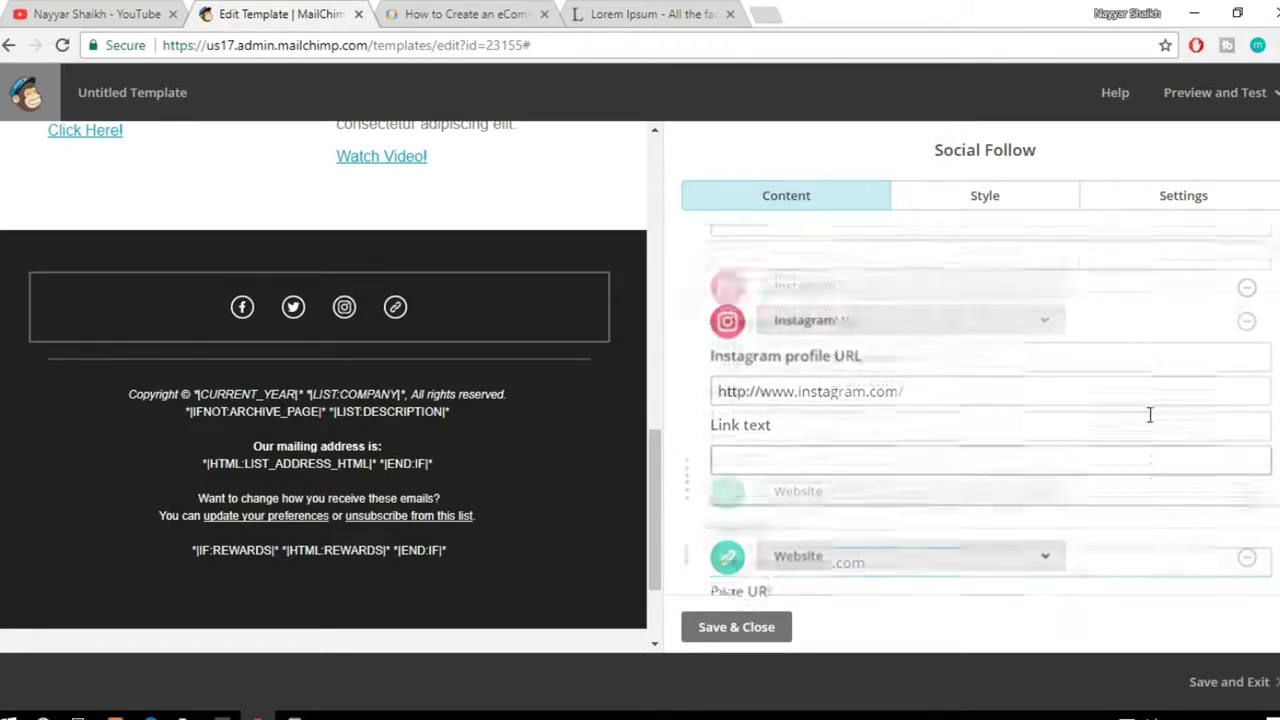
click(1005, 205)
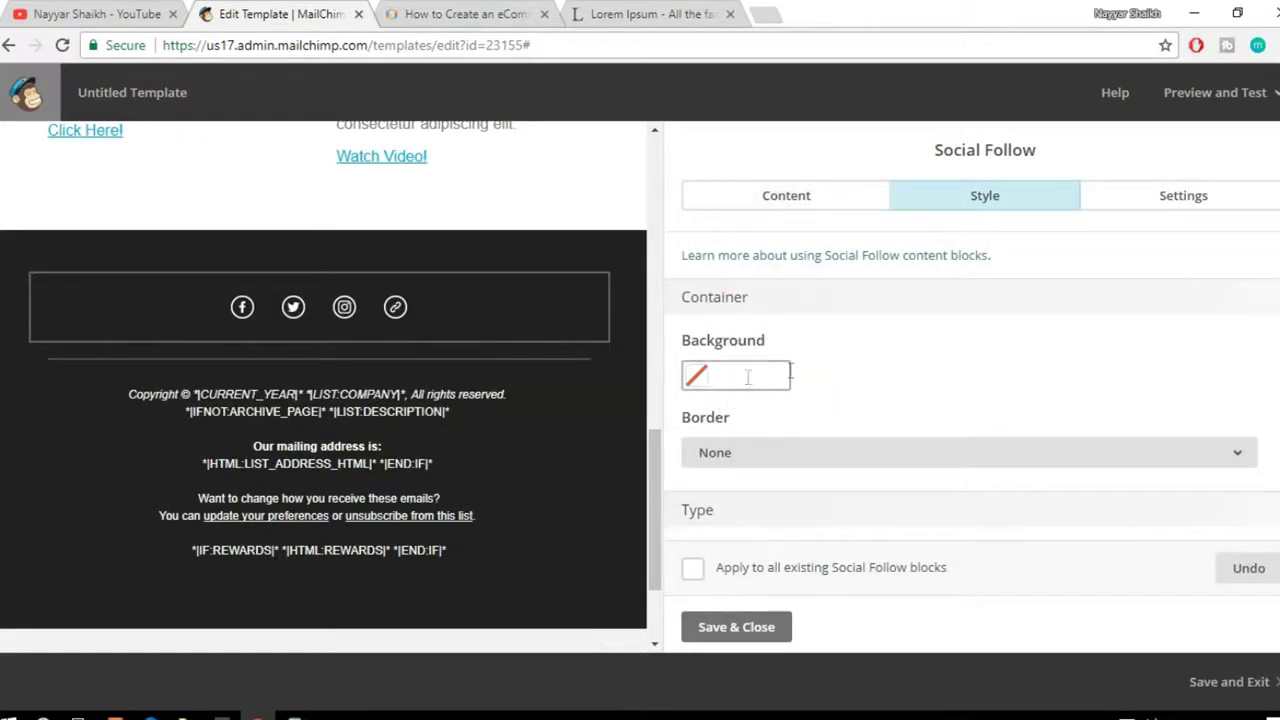
scroll(1006, 354, down, 1)
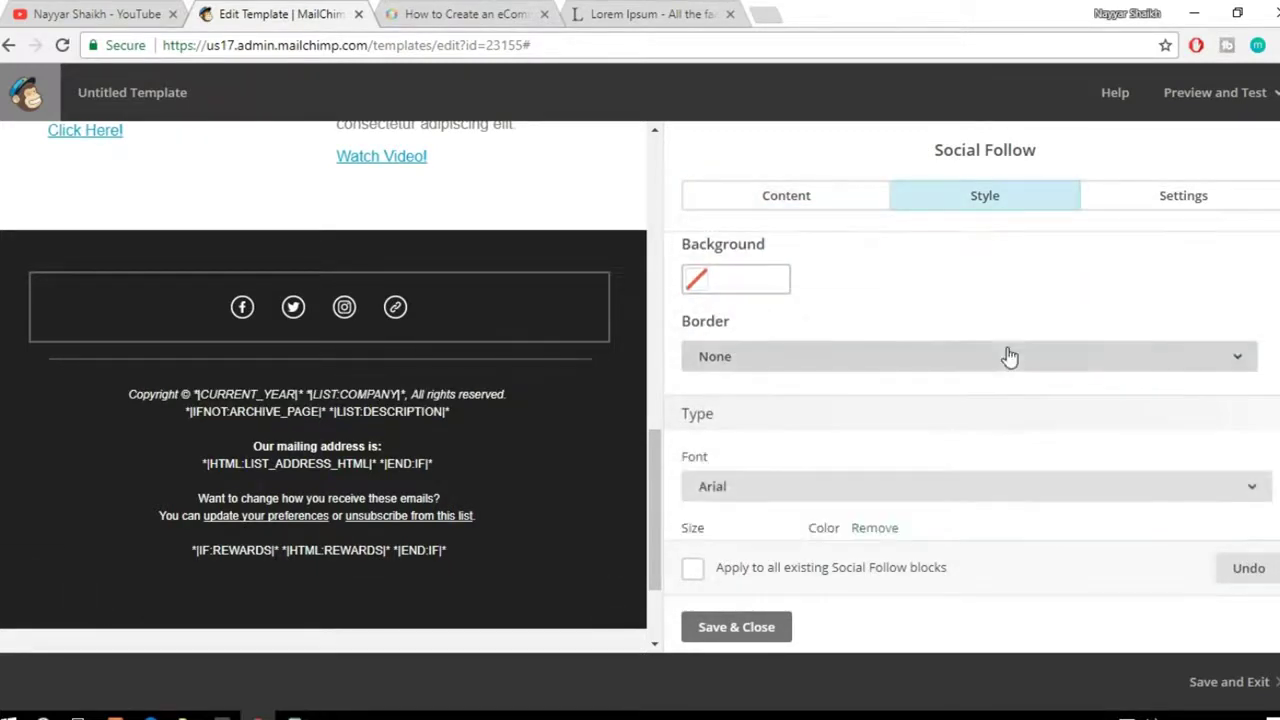
click(770, 287)
click(749, 467)
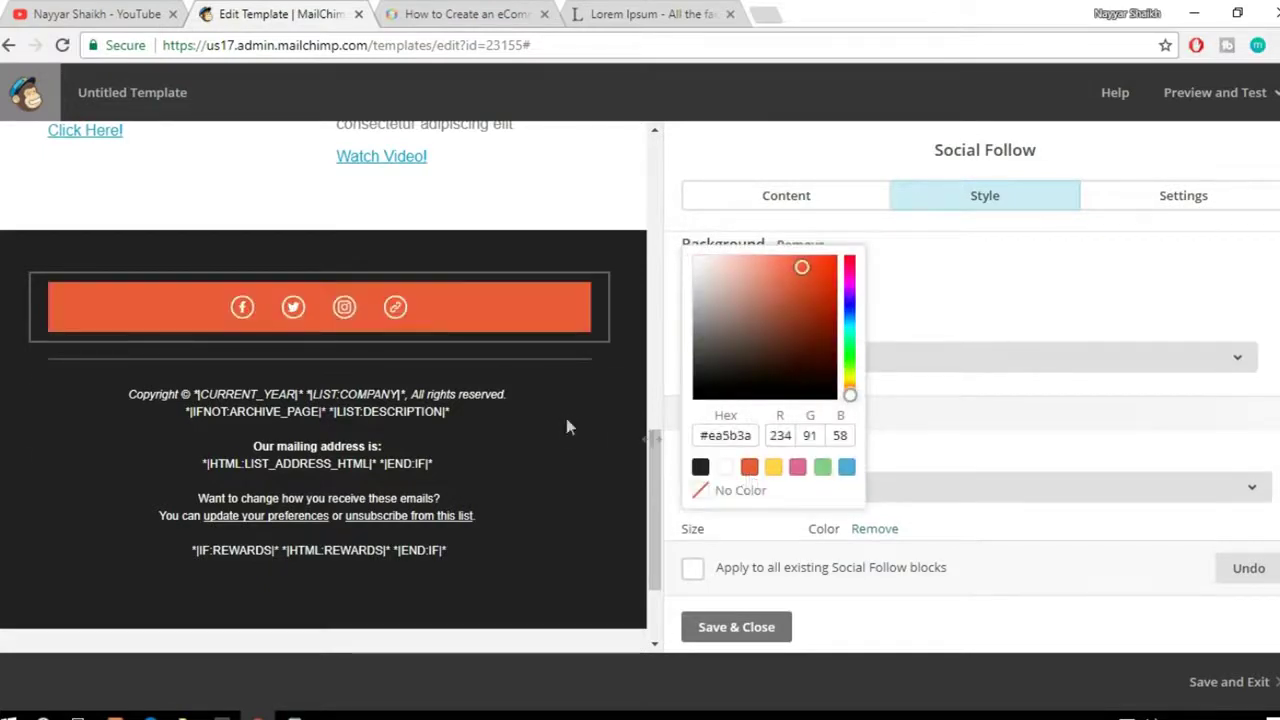
click(733, 494)
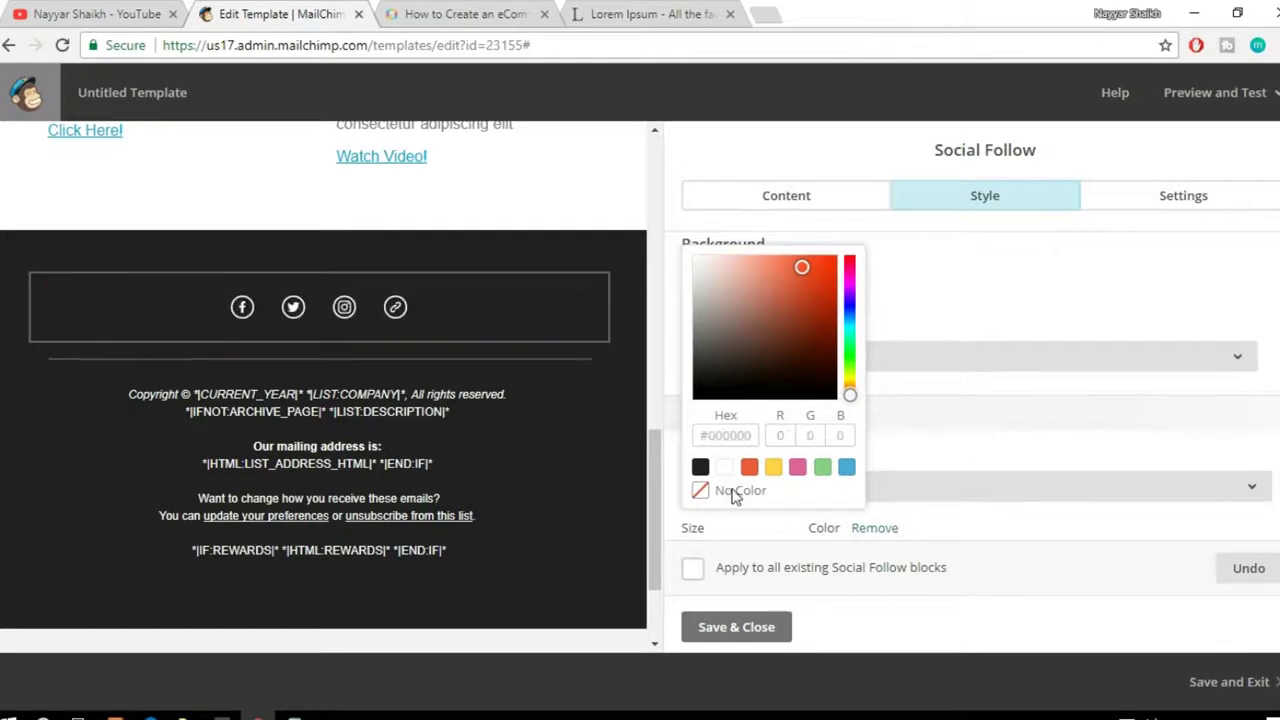
click(1040, 323)
click(832, 366)
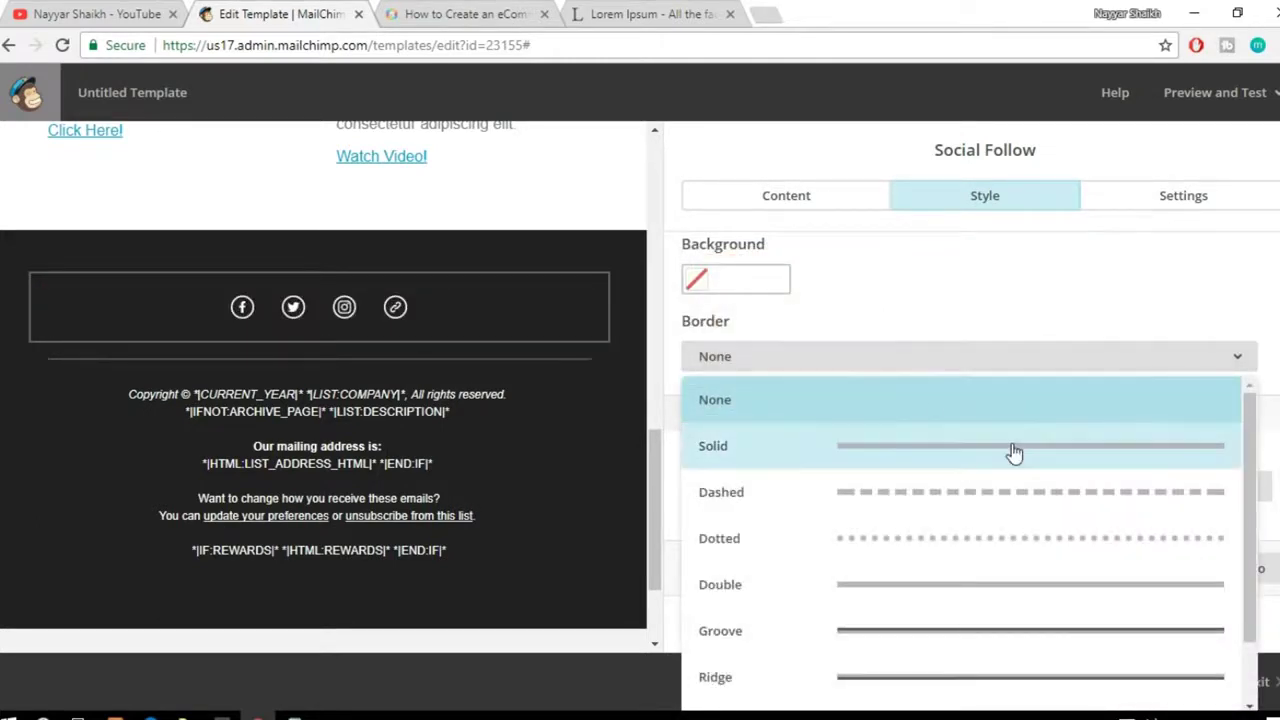
click(996, 328)
scroll(1012, 340, up, 1)
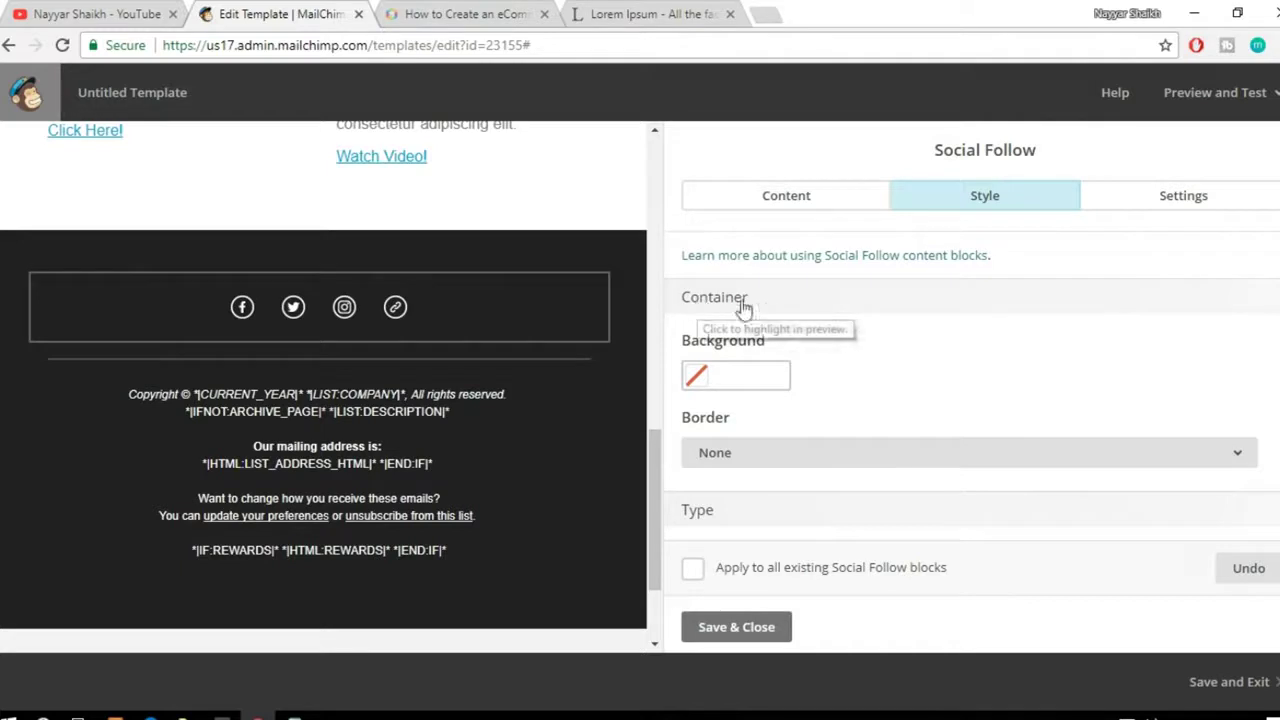
double_click(700, 297)
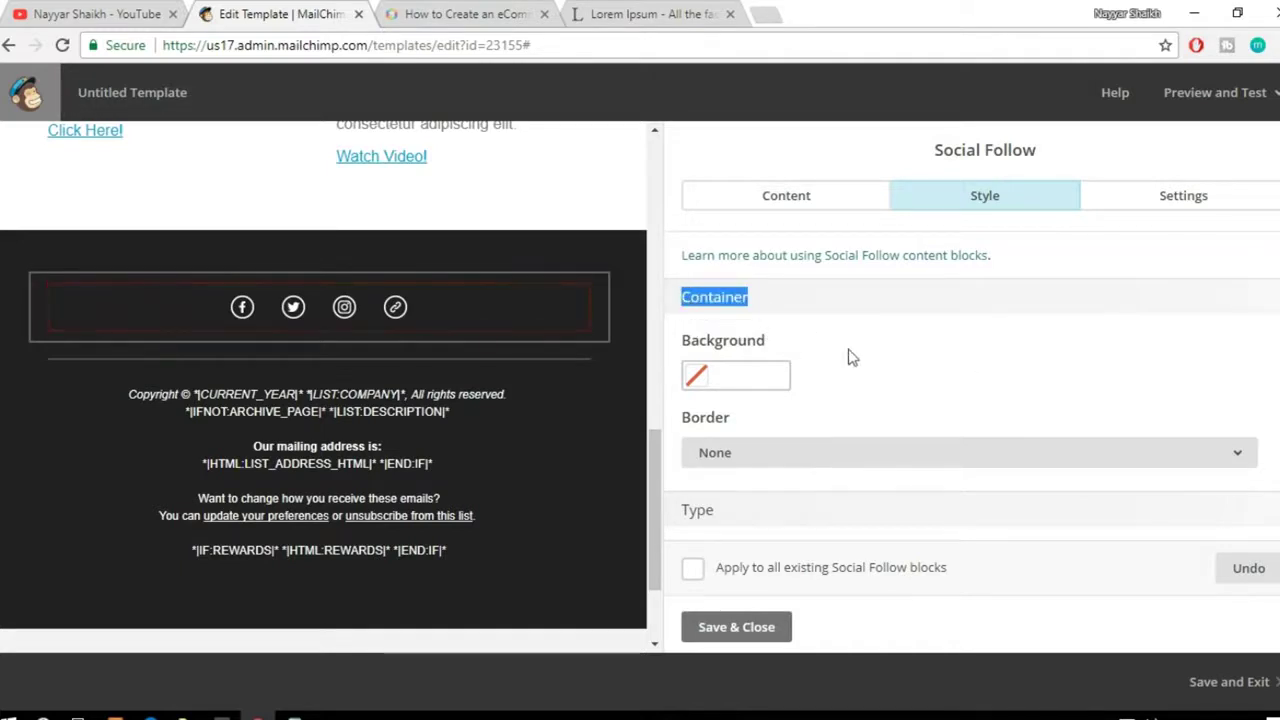
click(725, 300)
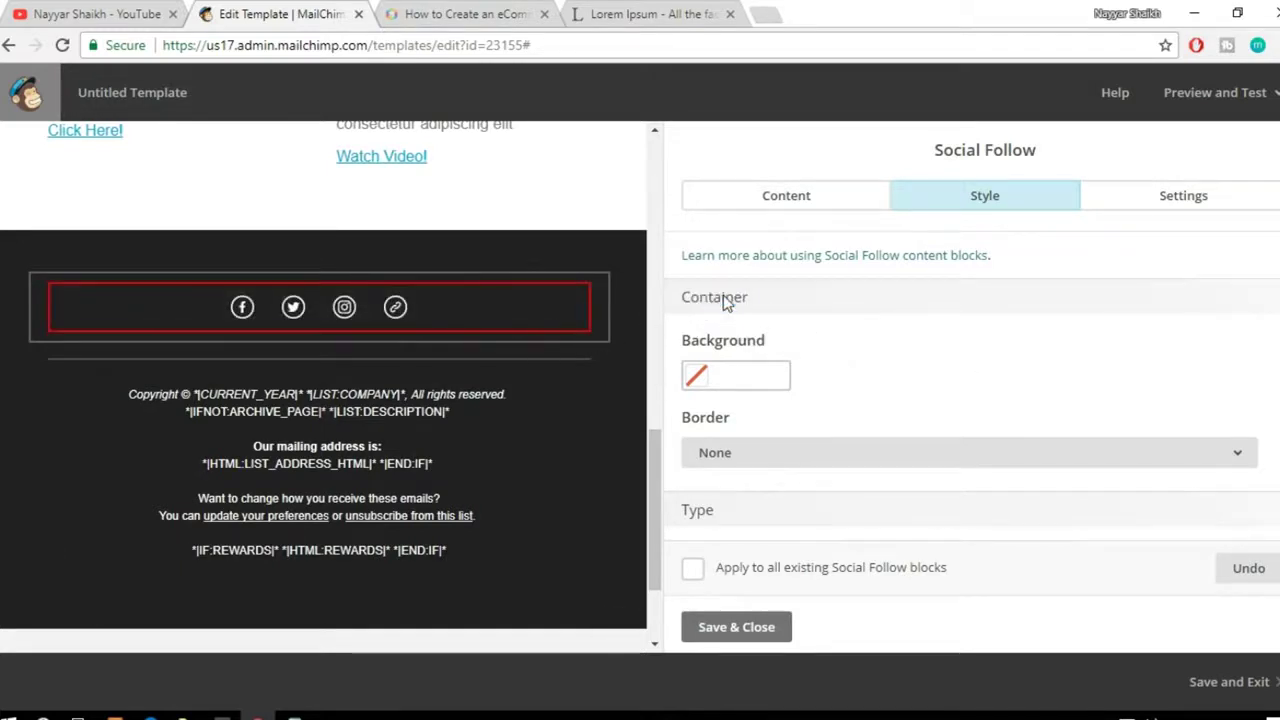
click(699, 305)
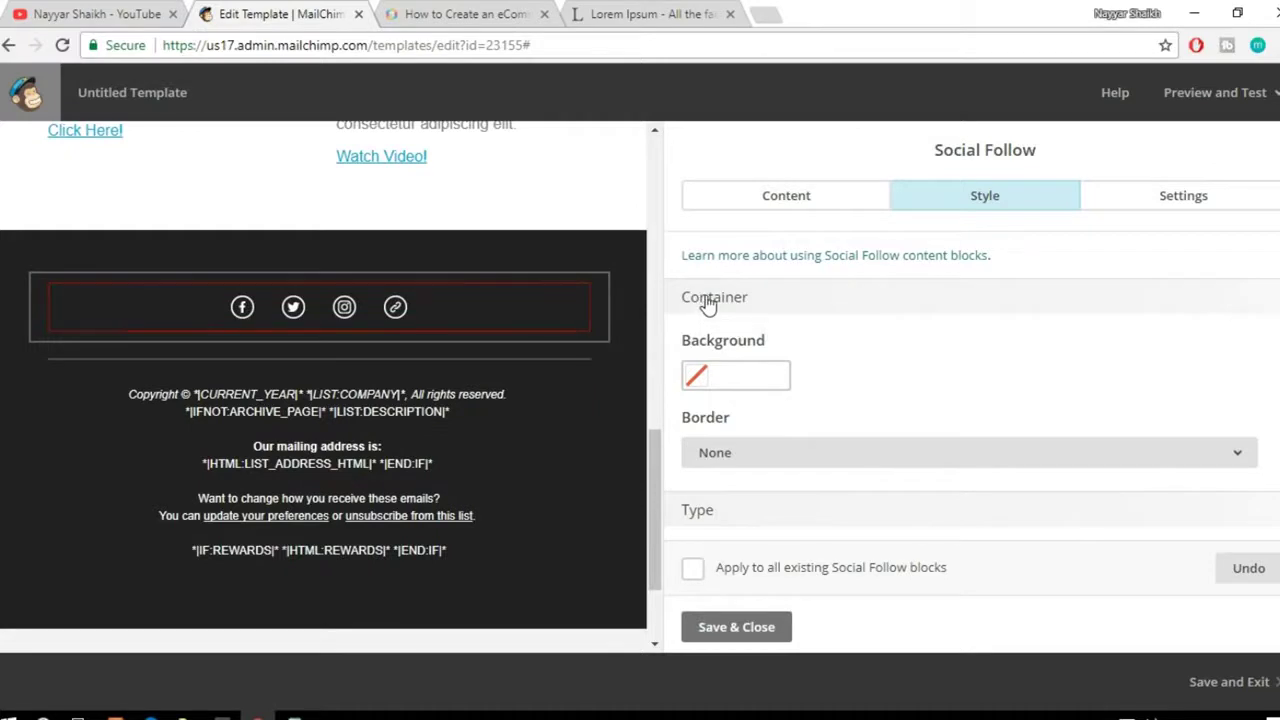
click(736, 303)
scroll(954, 373, down, 3)
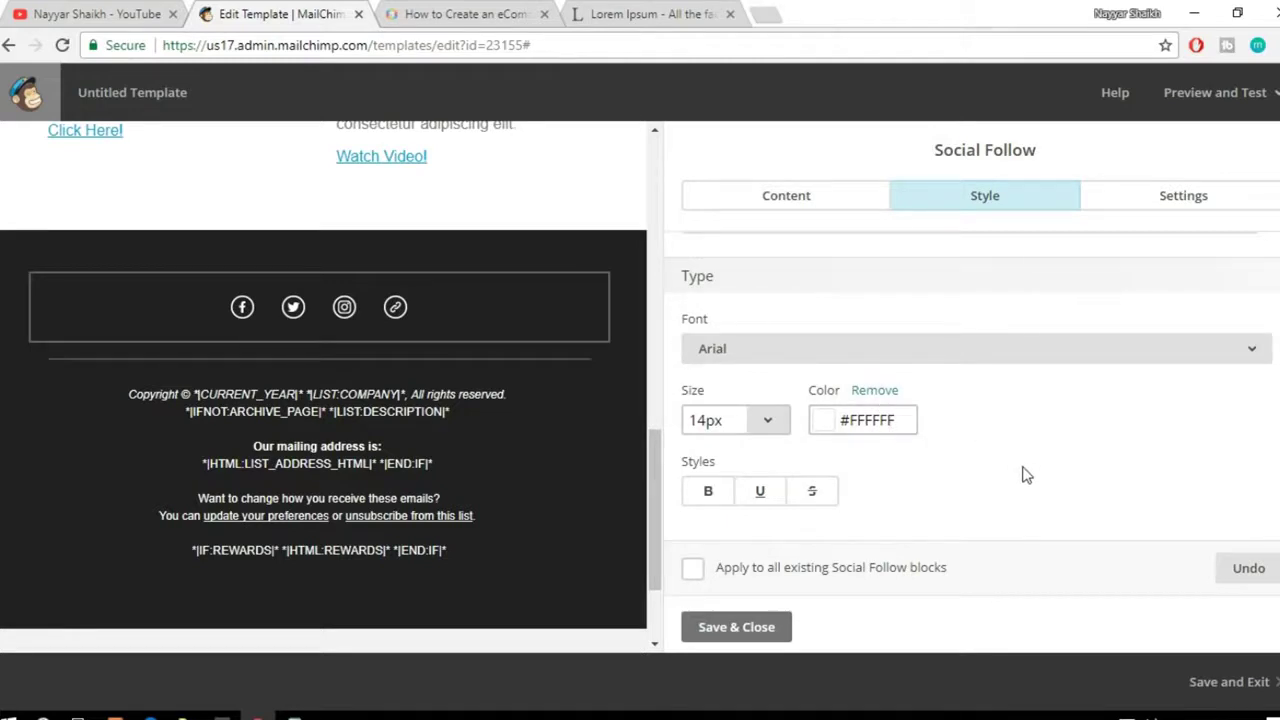
scroll(1025, 475, up, 2)
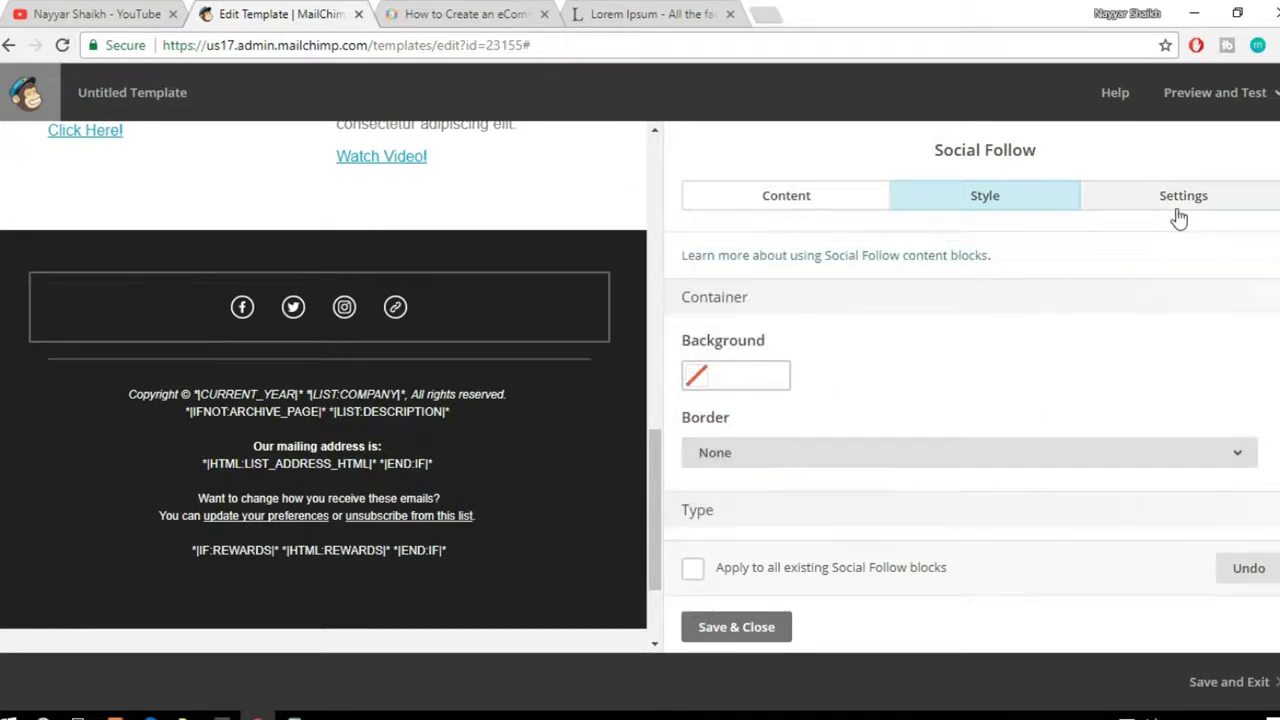
Step: Show the social links as large icons with text labels beneath
click(1178, 215)
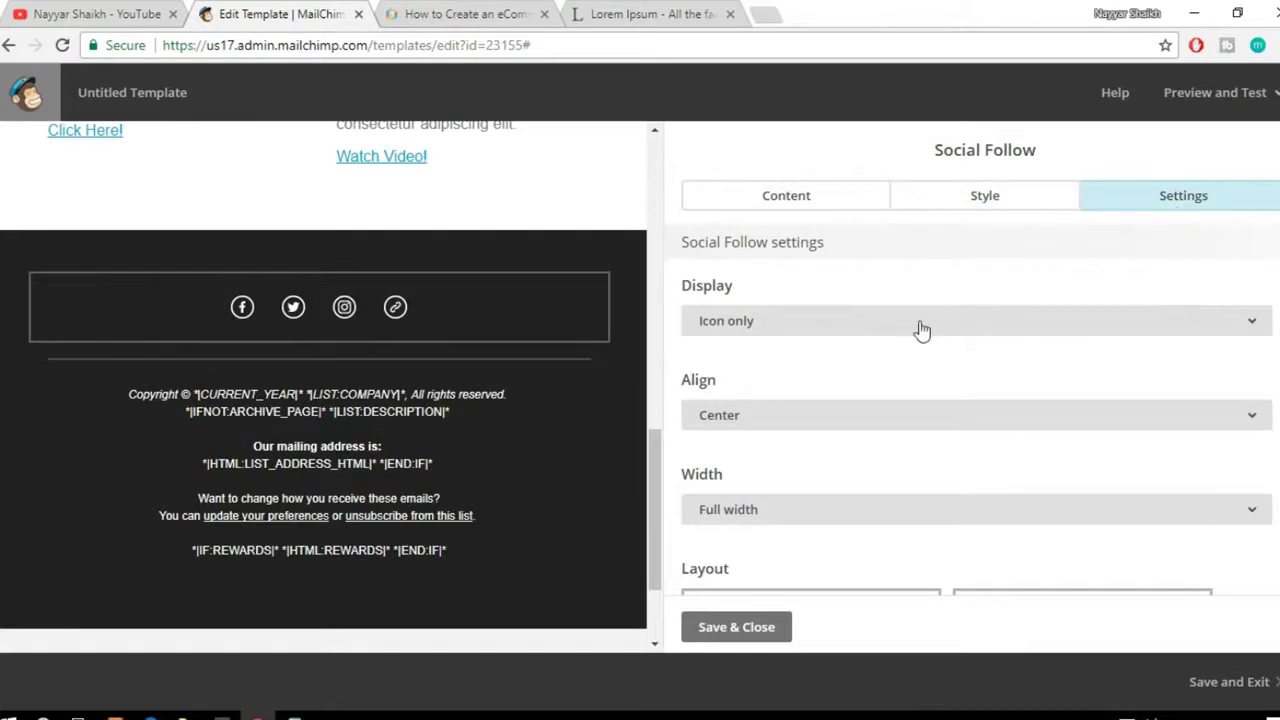
click(814, 331)
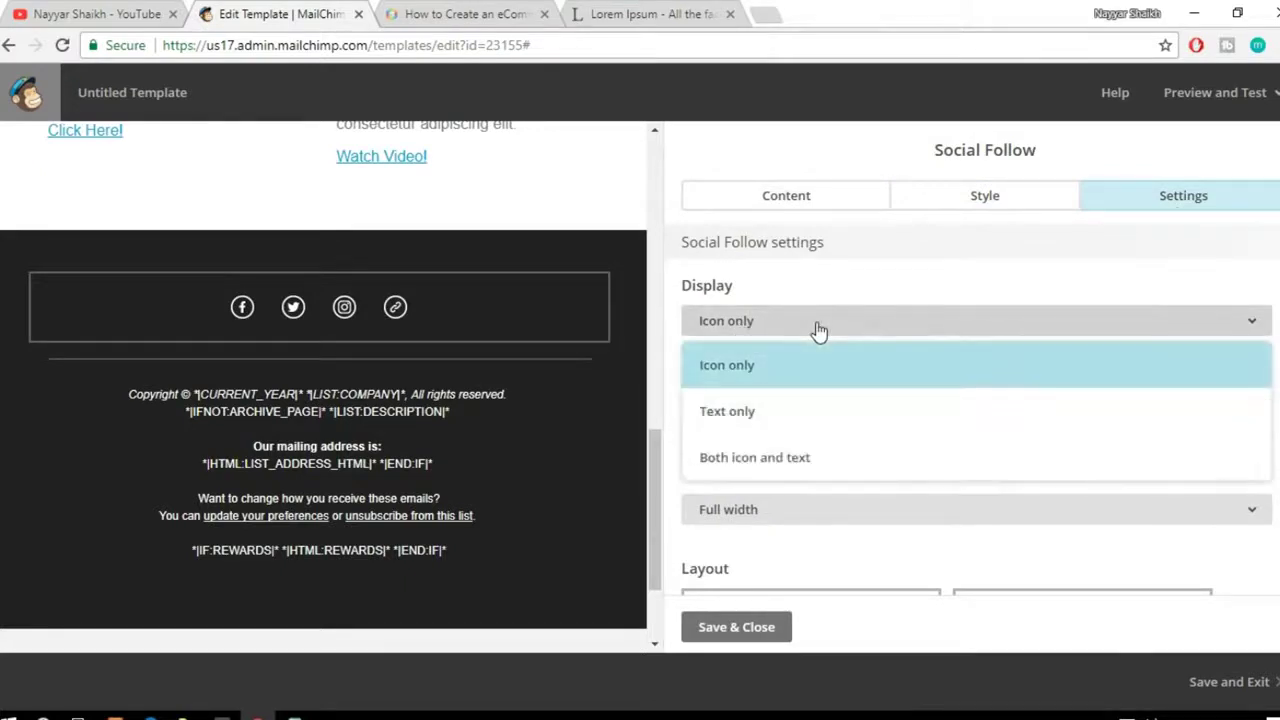
click(829, 462)
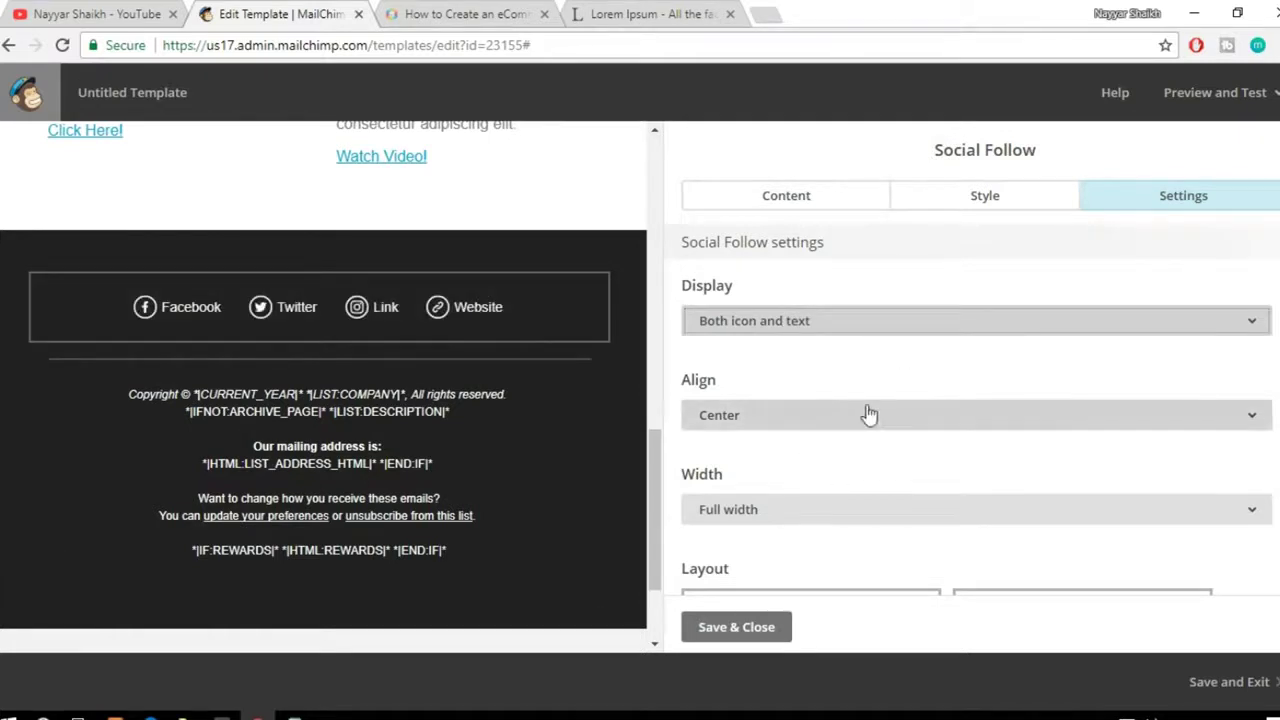
scroll(863, 414, down, 2)
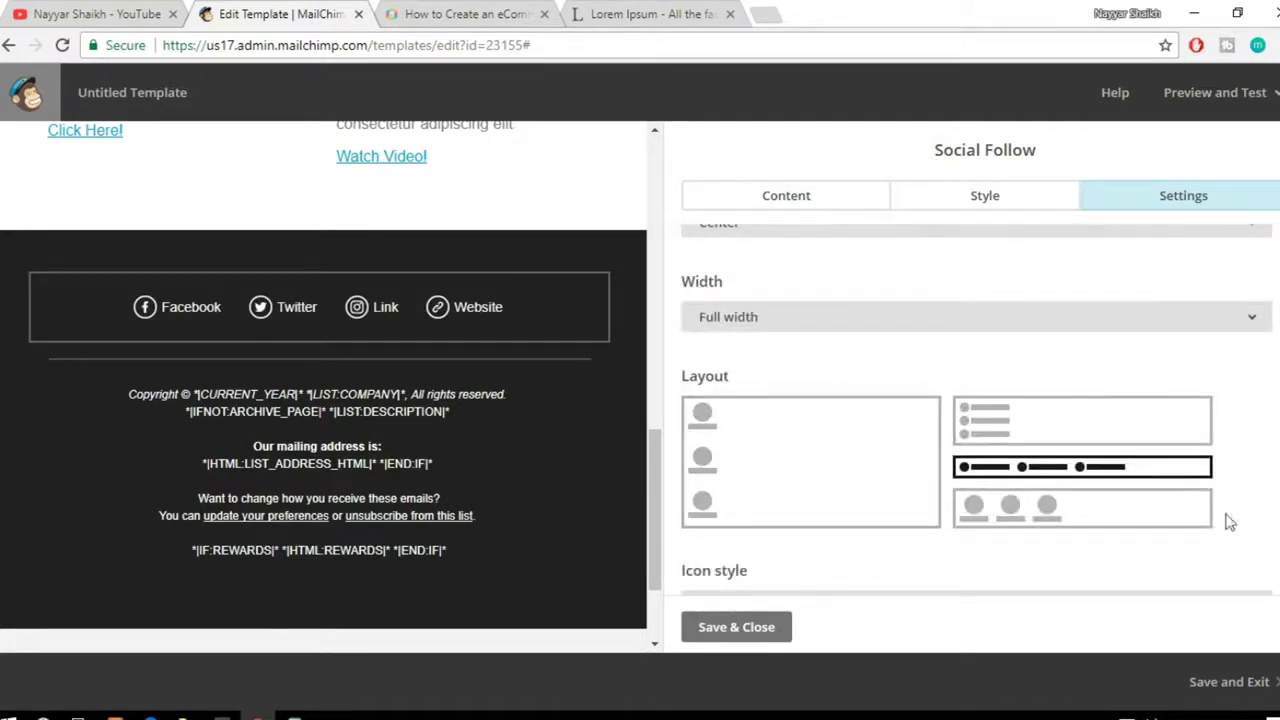
click(1066, 528)
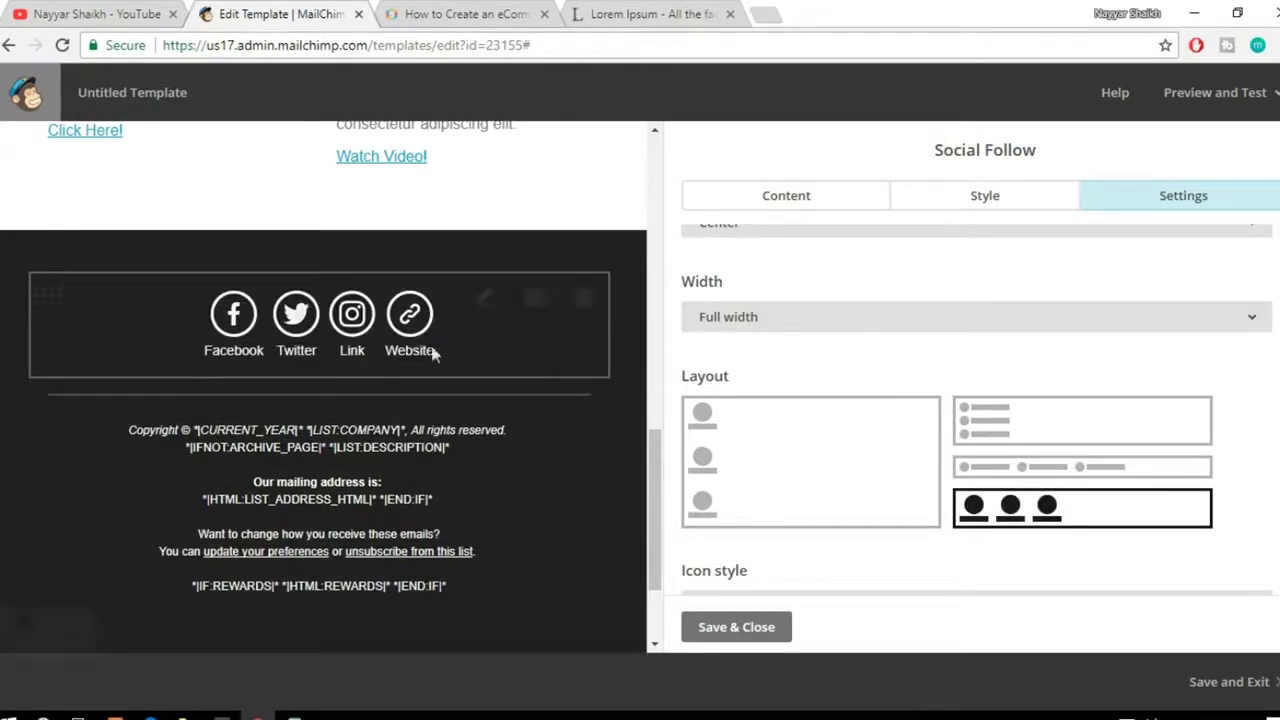
click(1066, 438)
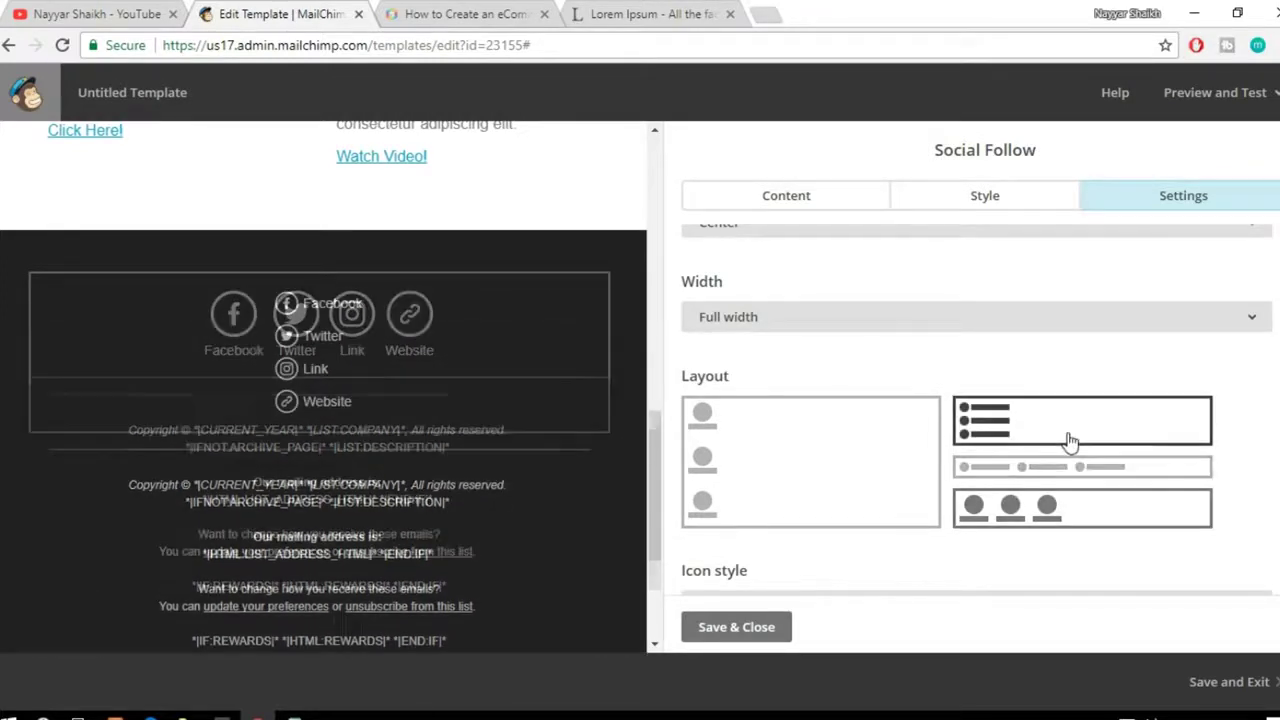
click(1053, 518)
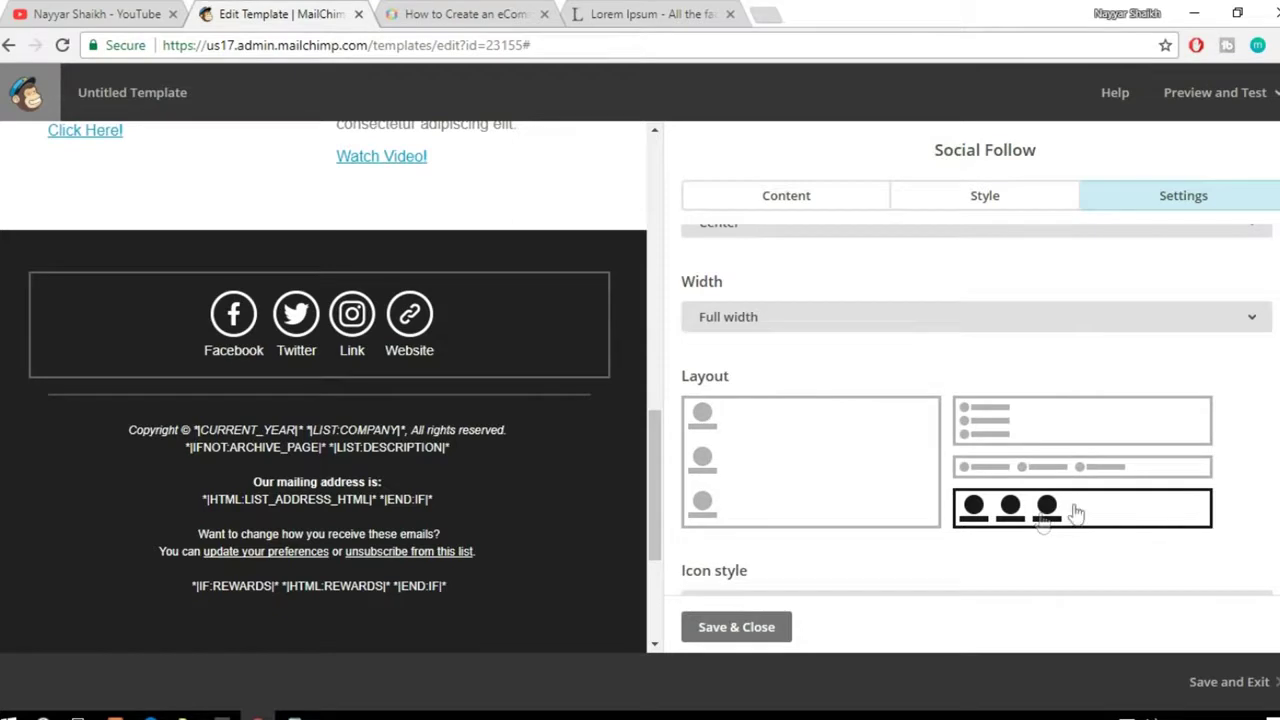
scroll(1107, 518, down, 2)
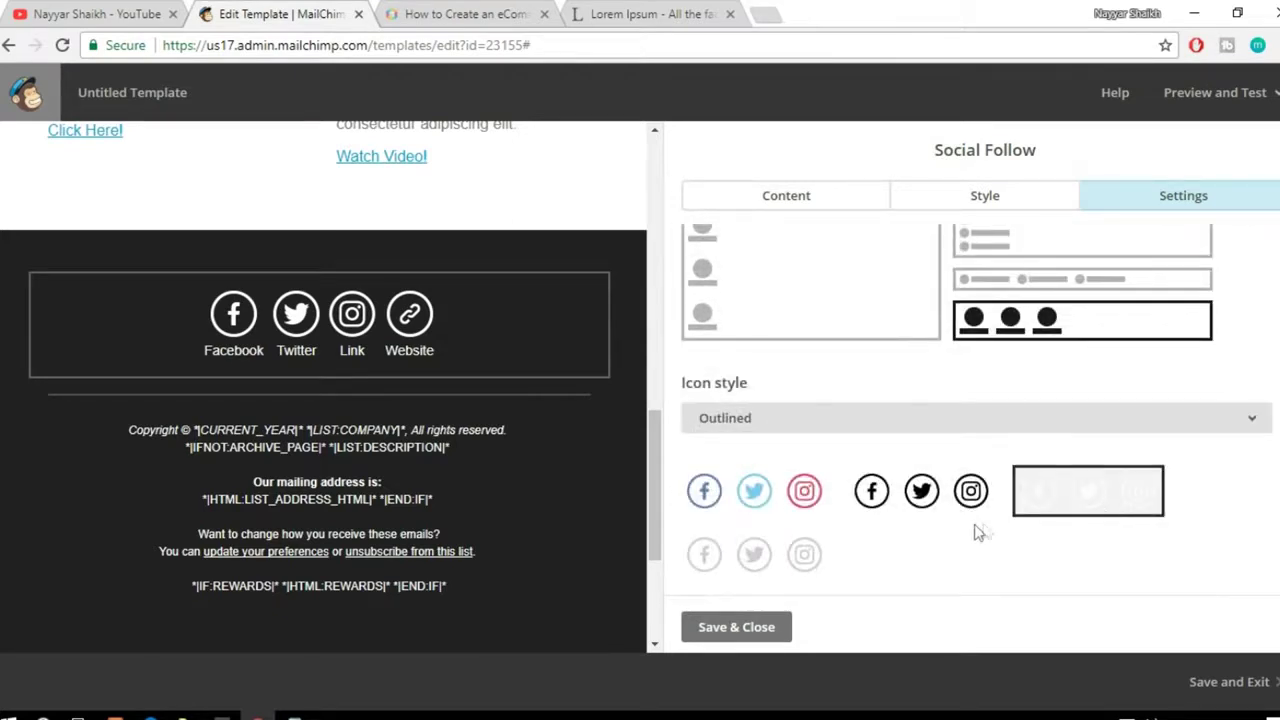
Step: Choose the coloured Outlined icon style and save the Social Follow settings
click(750, 500)
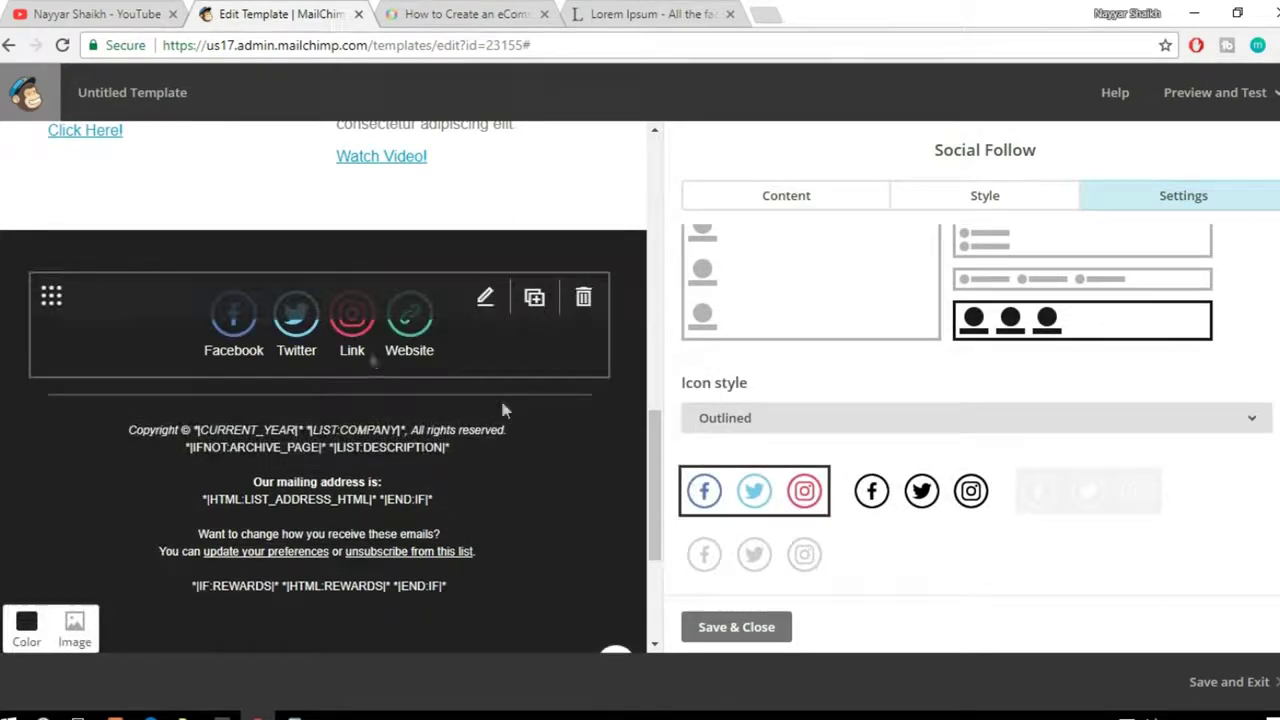
click(935, 500)
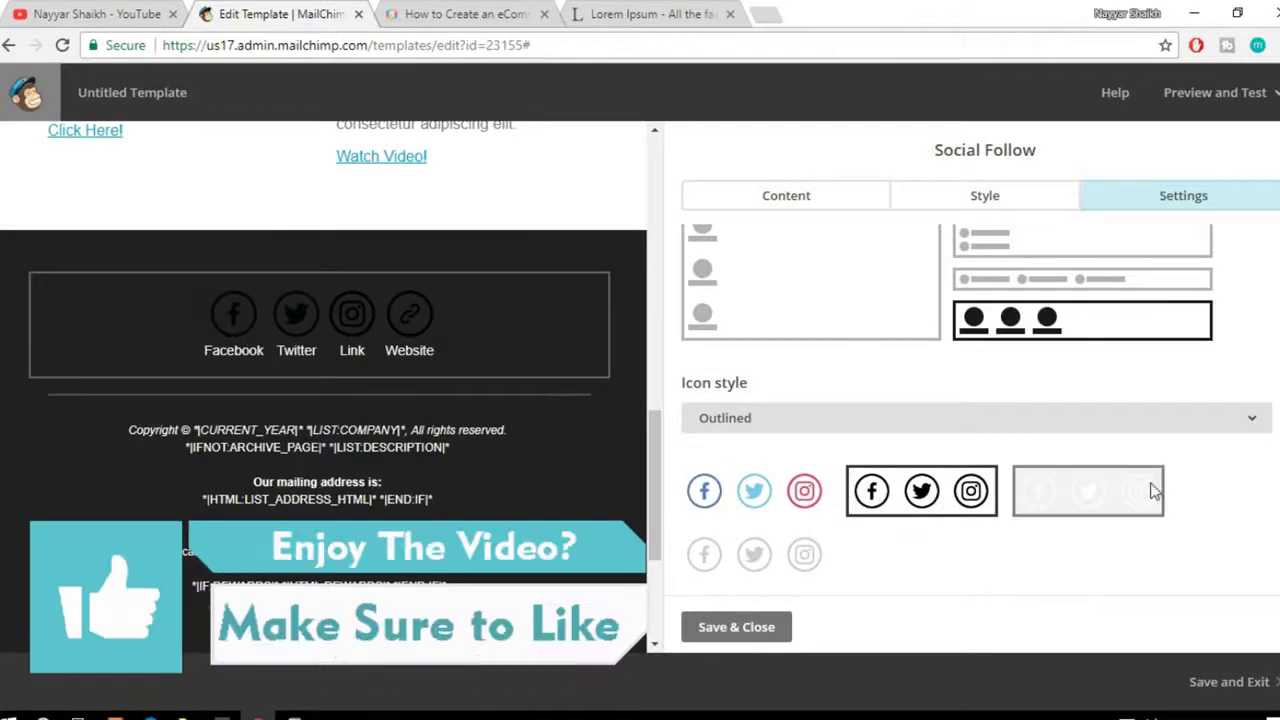
click(806, 556)
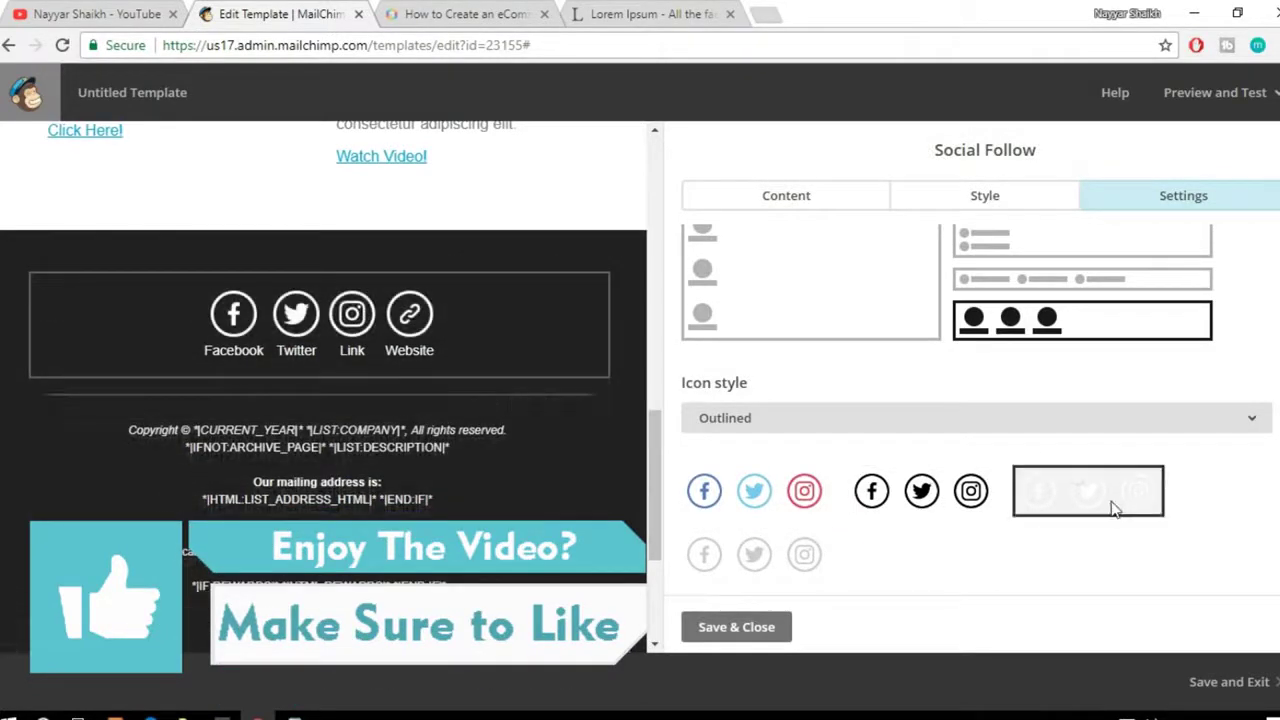
click(770, 498)
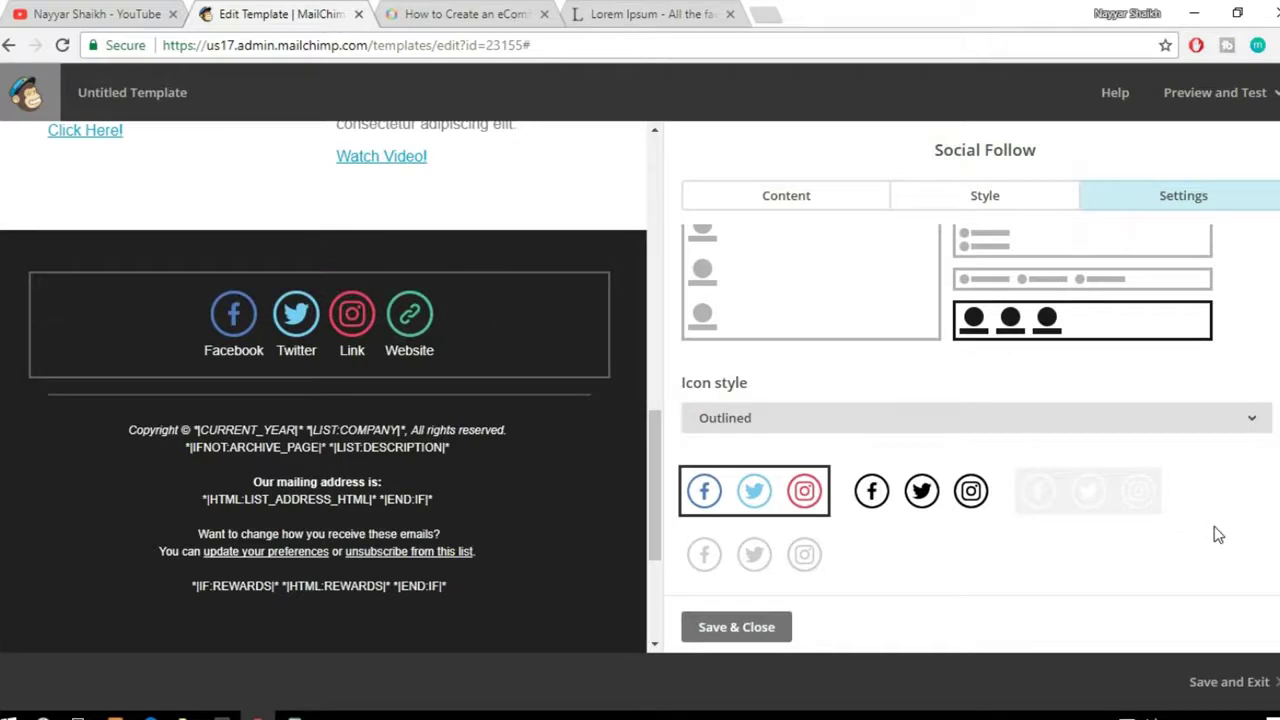
click(736, 630)
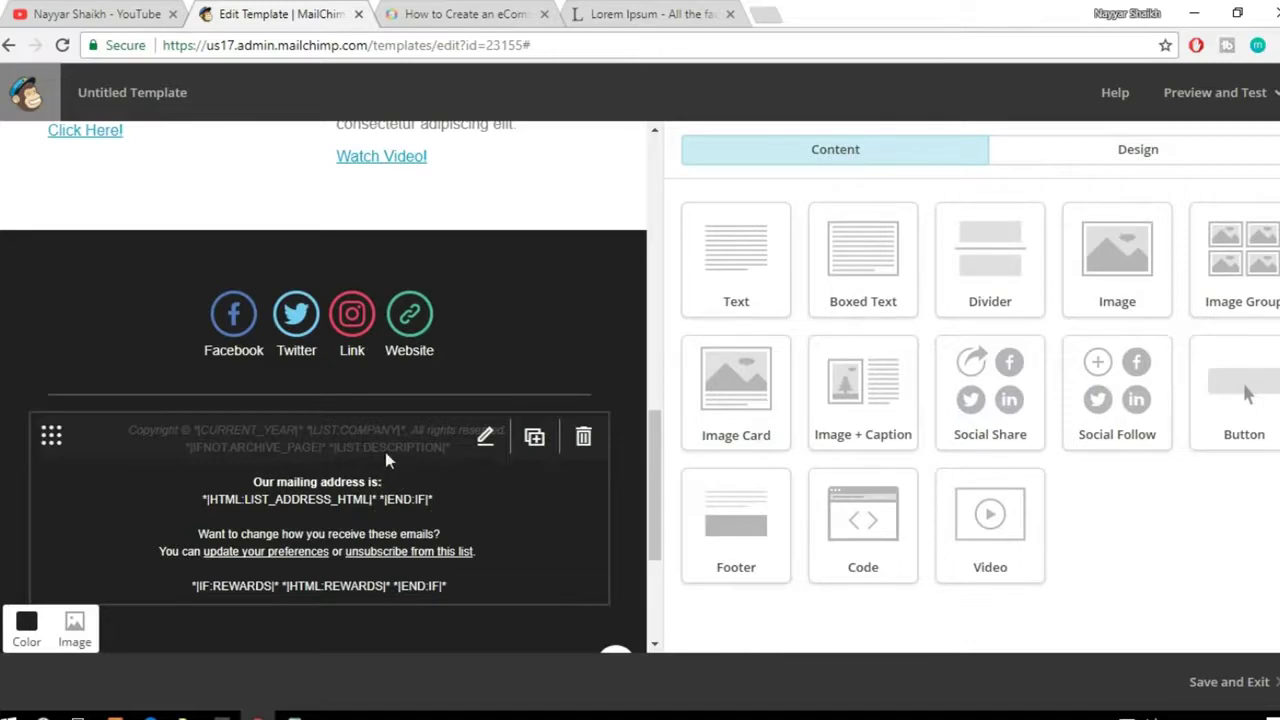
click(335, 497)
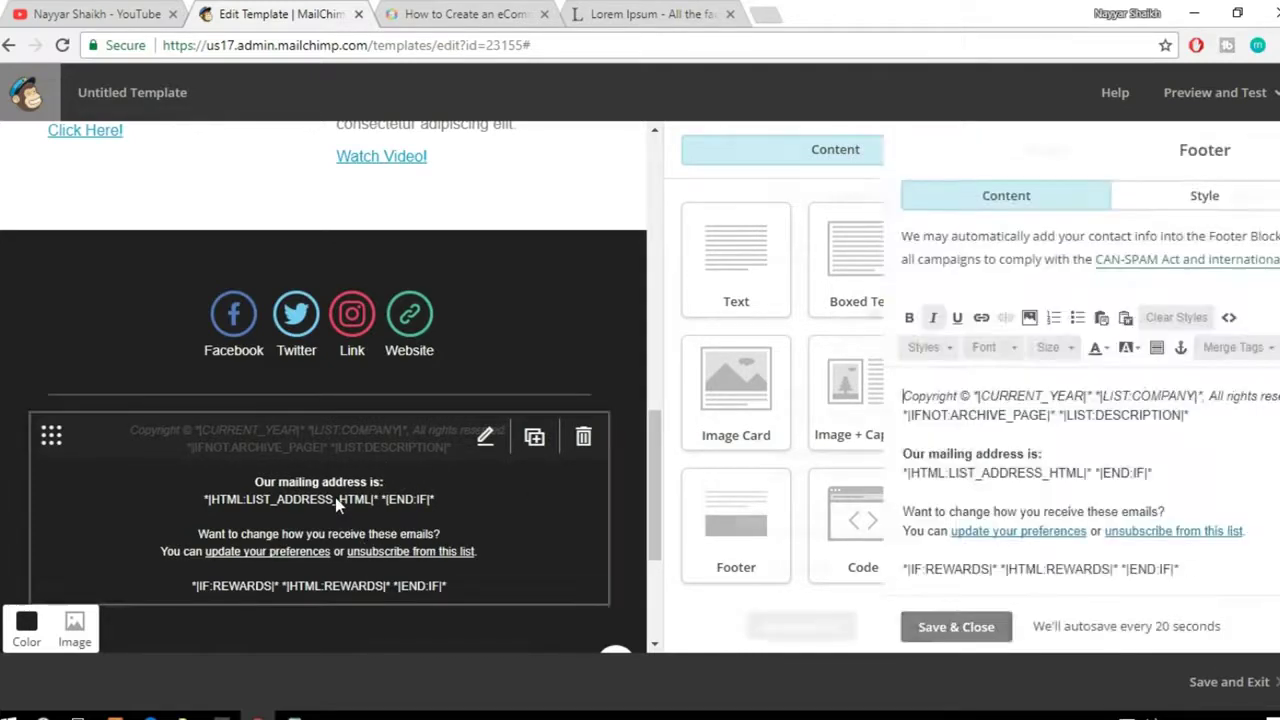
drag(762, 396, 864, 386)
click(874, 440)
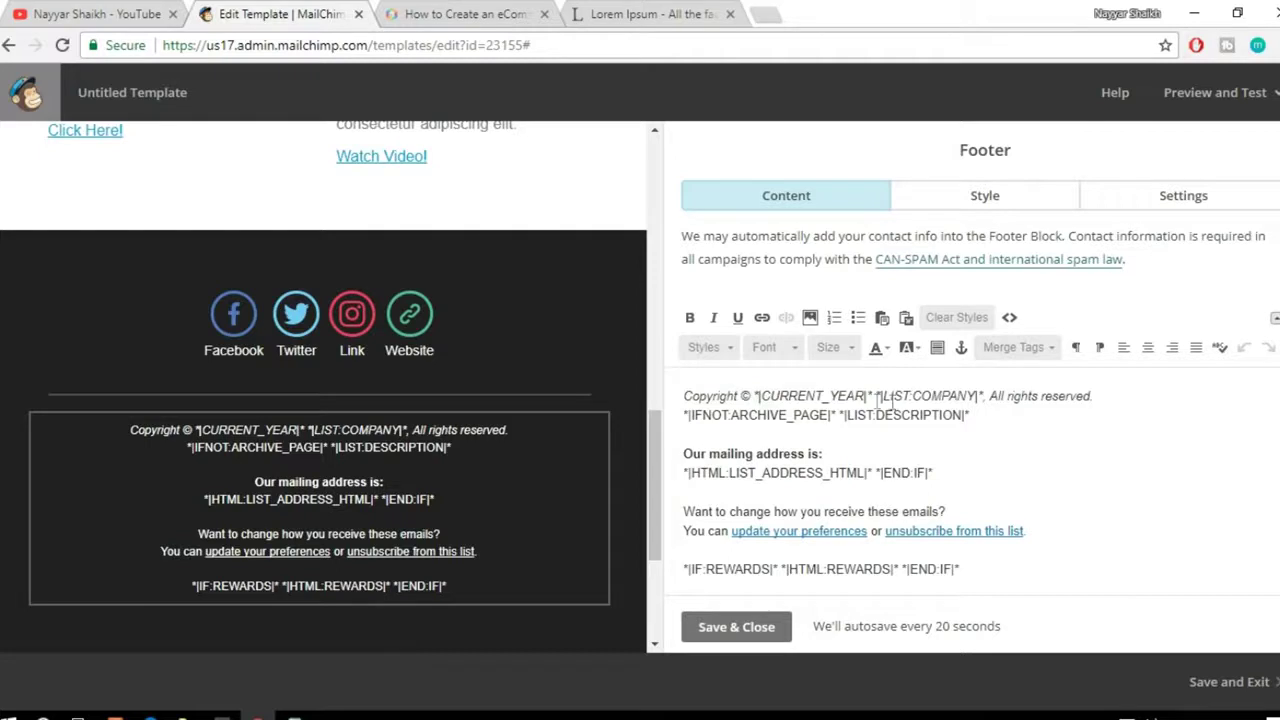
drag(884, 396, 977, 393)
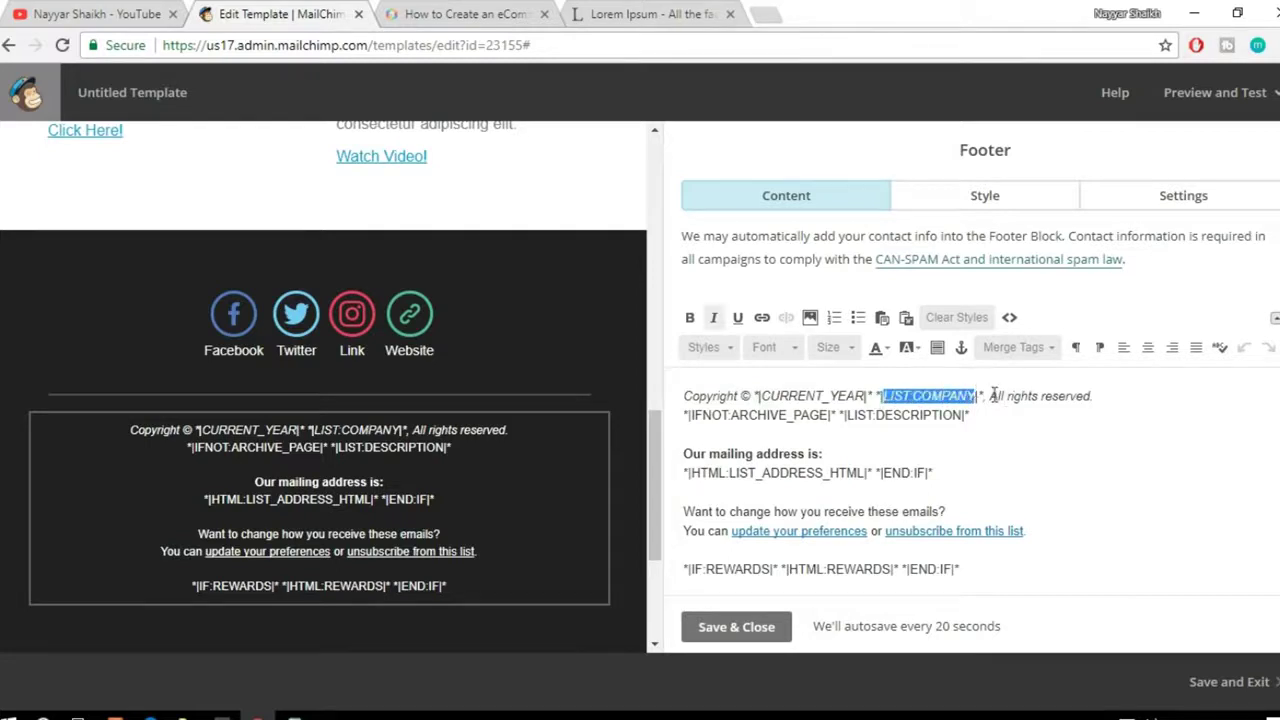
click(1071, 475)
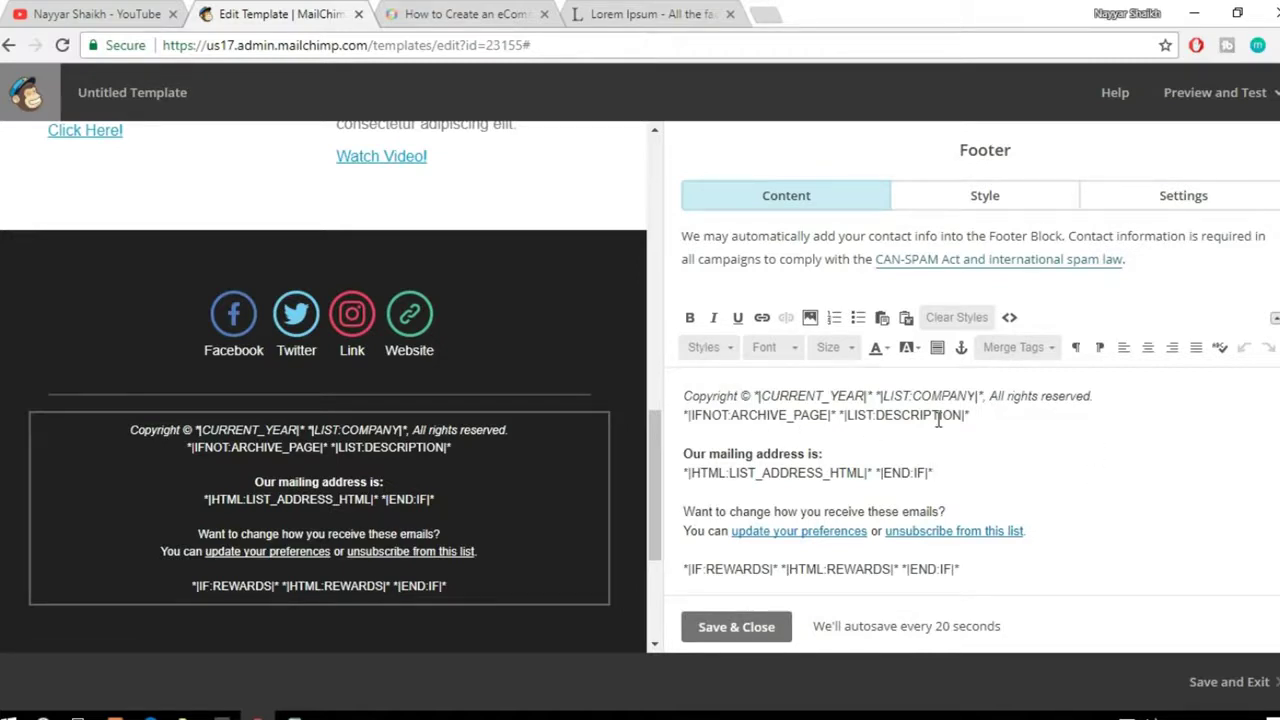
scroll(938, 420, down, 1)
drag(966, 430, 690, 432)
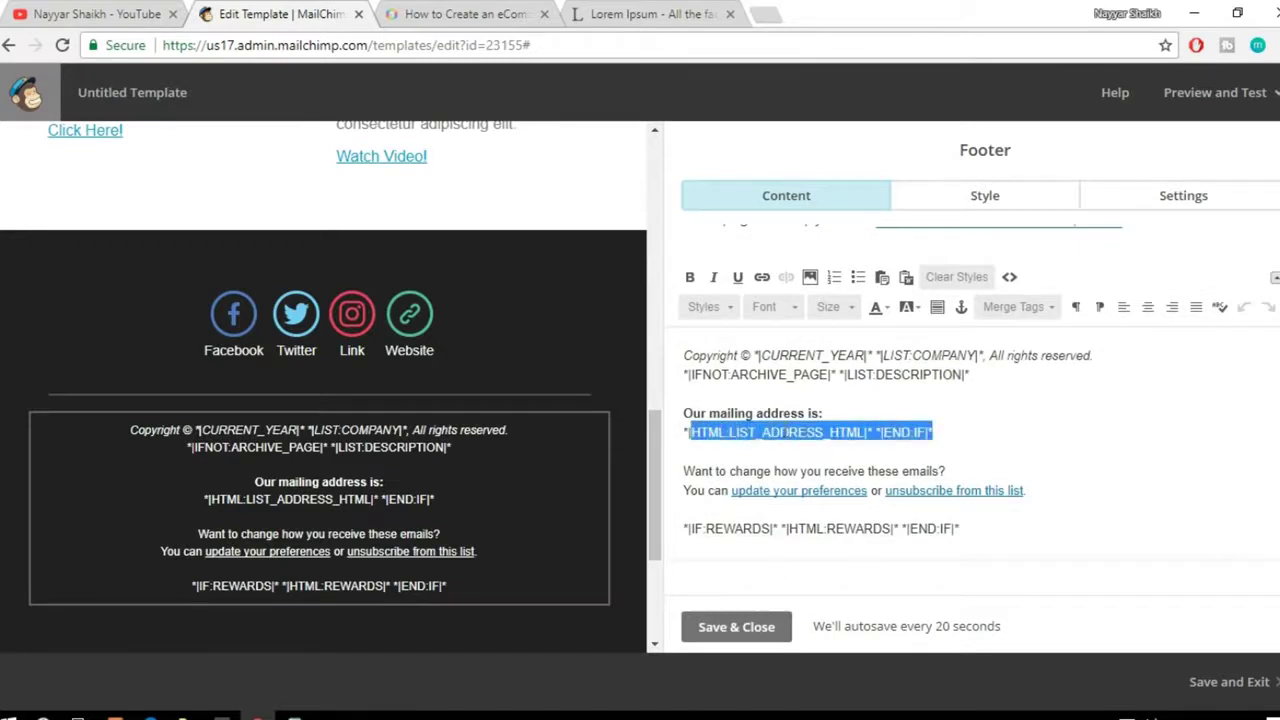
click(941, 436)
drag(1054, 492, 885, 491)
click(1045, 501)
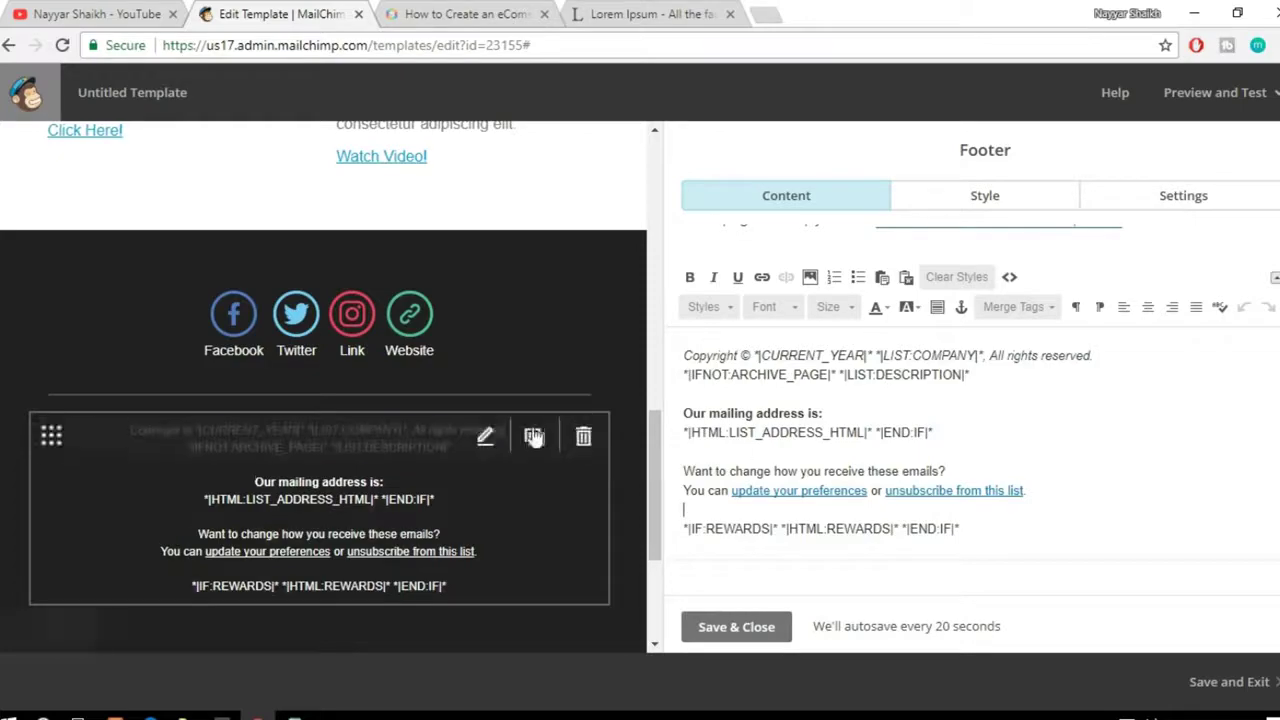
scroll(530, 432, up, 15)
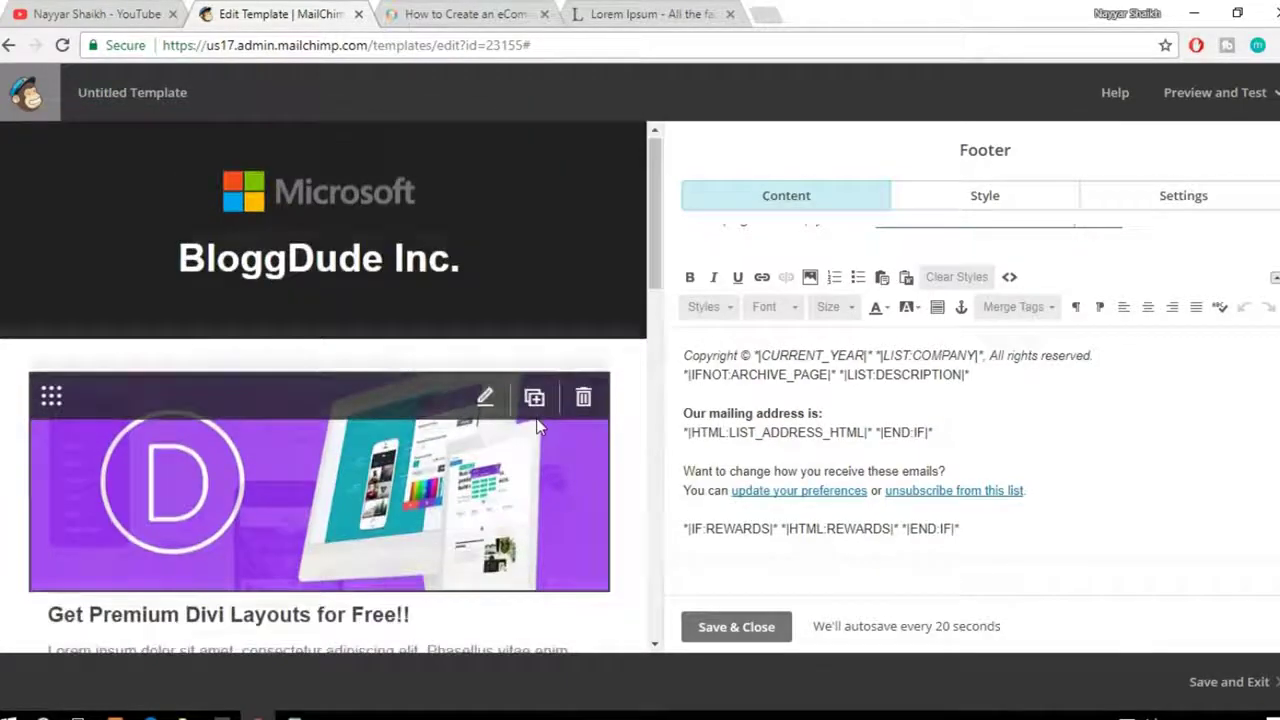
scroll(535, 428, down, 2)
drag(656, 312, 655, 414)
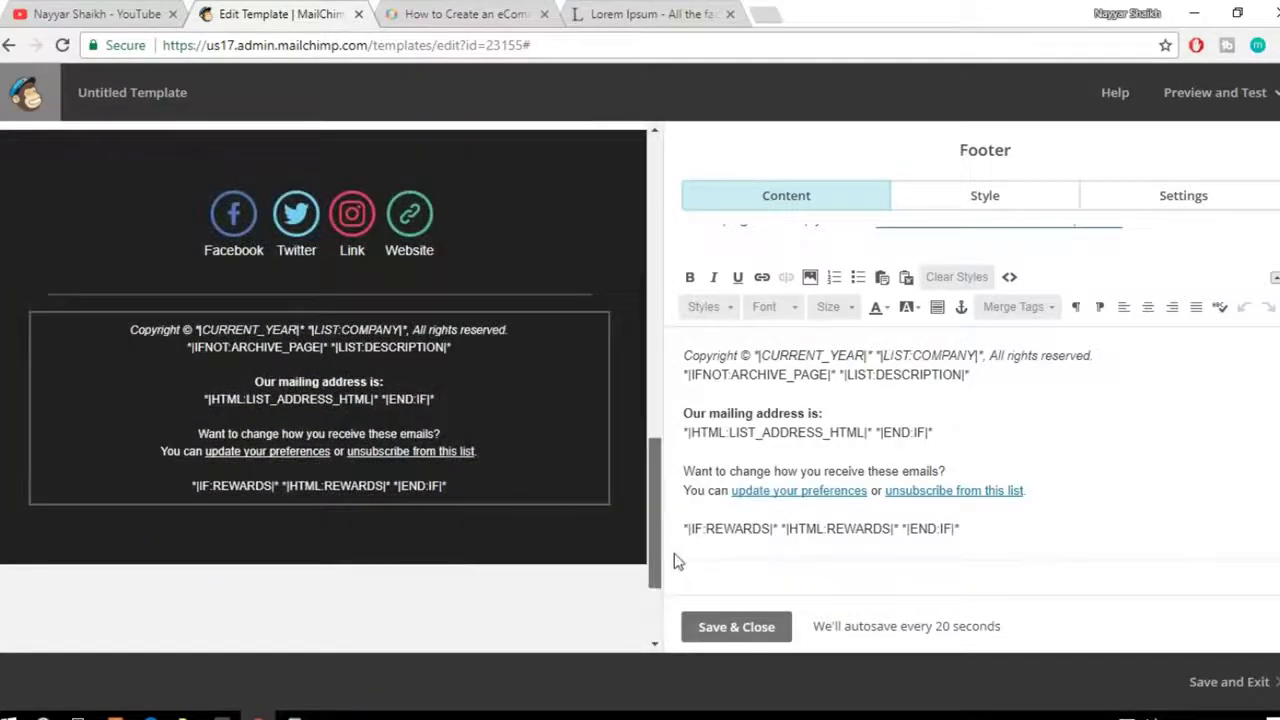
click(764, 630)
scroll(271, 390, up, 10)
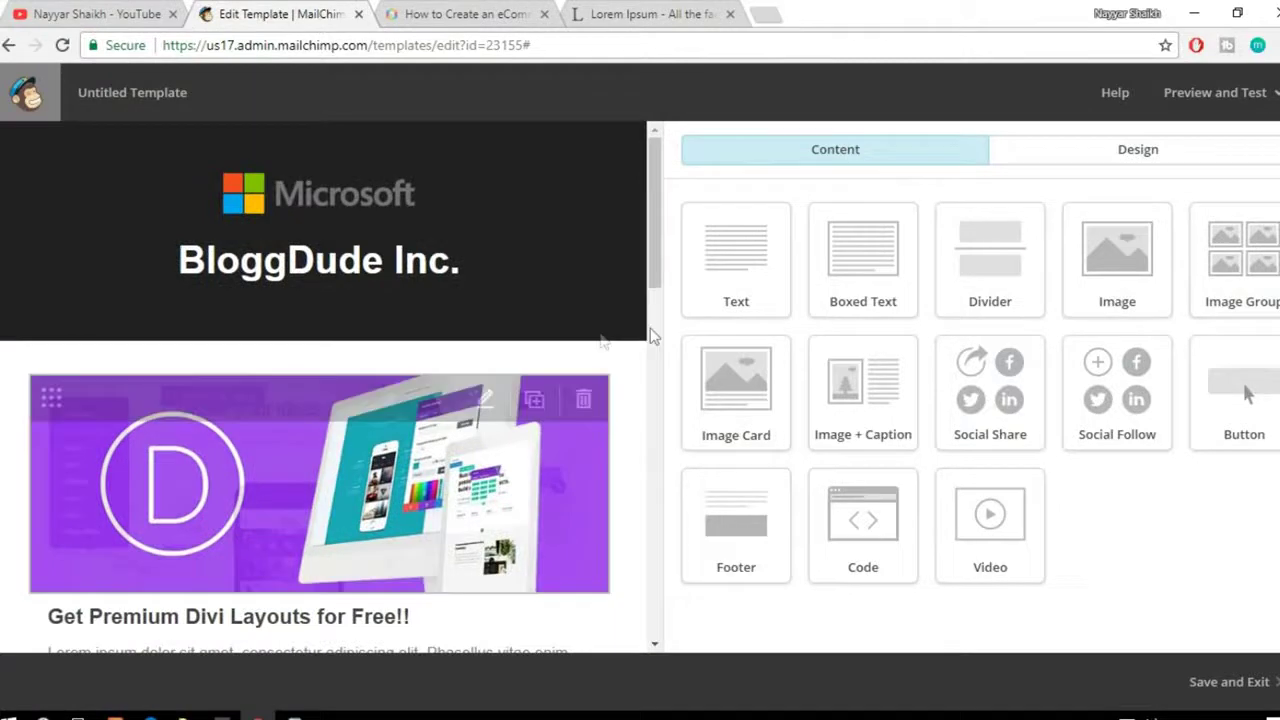
Step: Send a test email of the template to the presenter's own e-mail address
click(1200, 108)
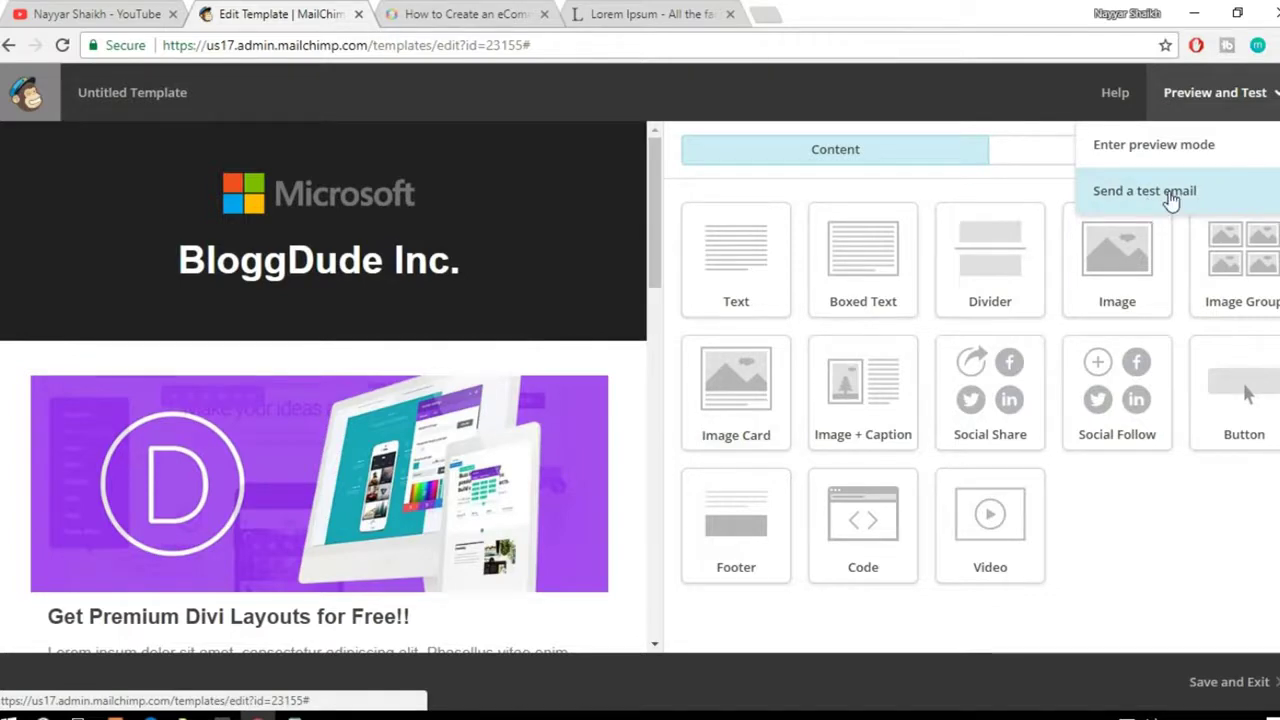
click(1171, 195)
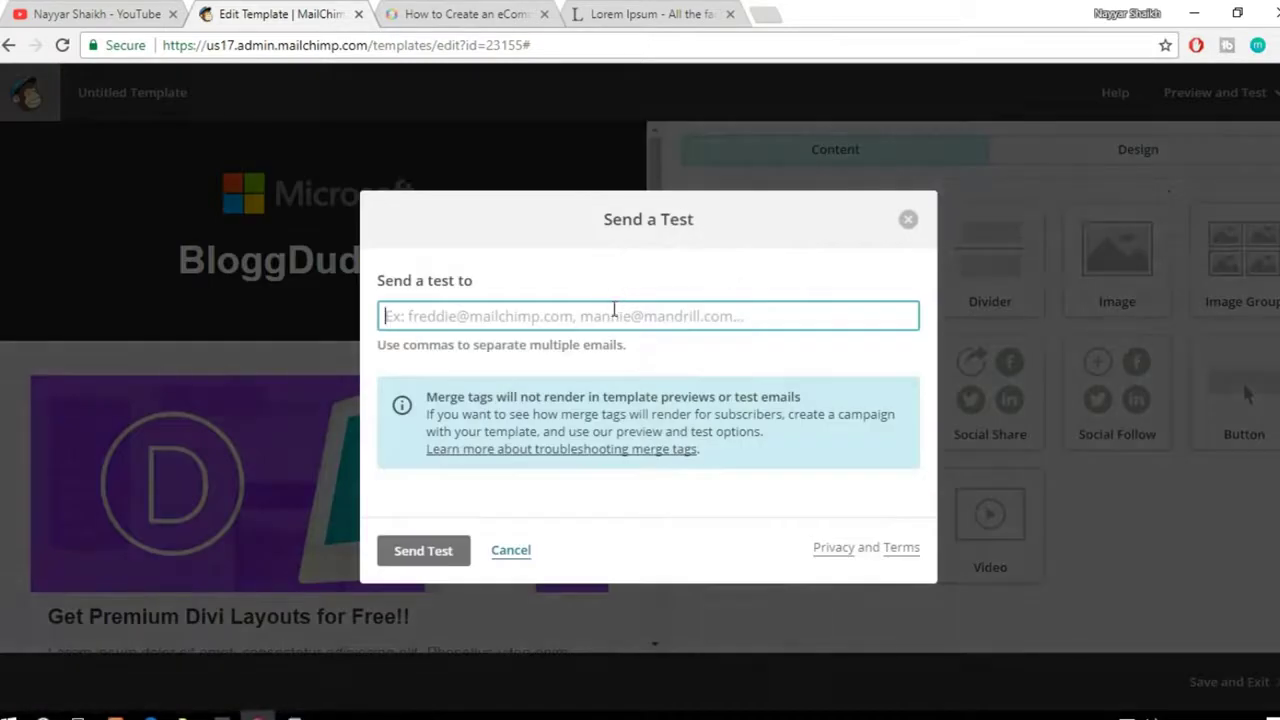
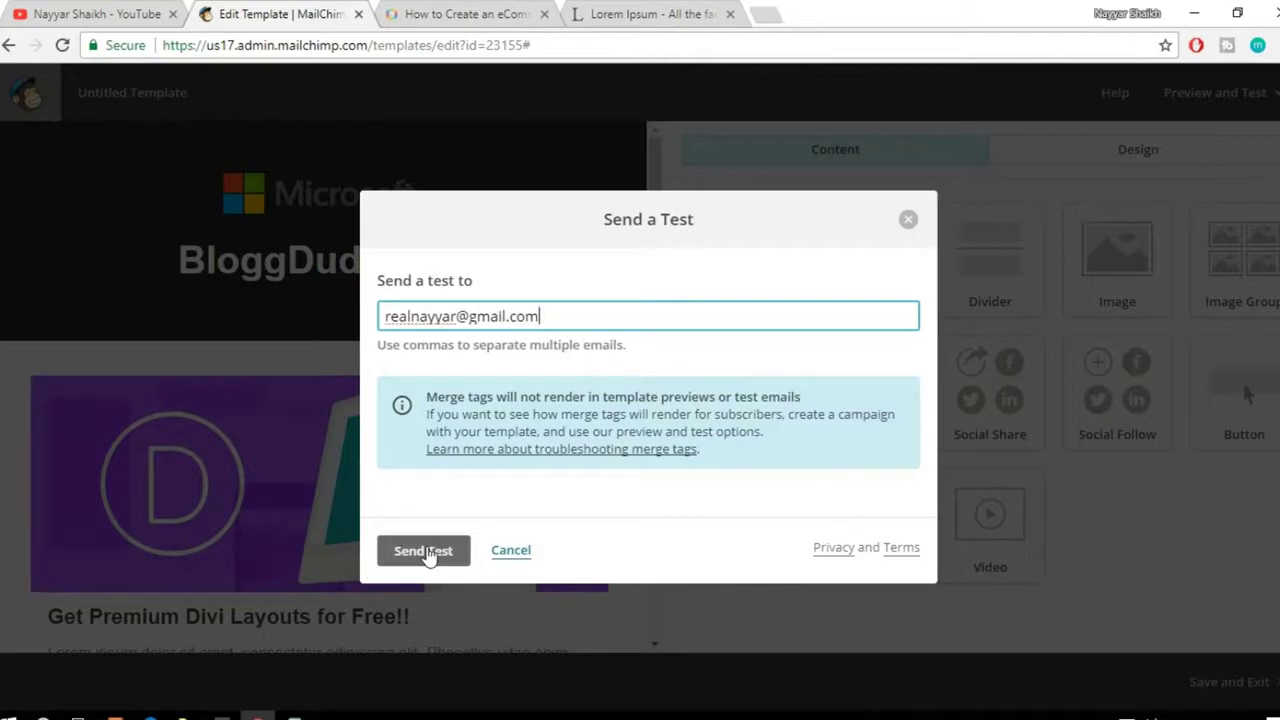
click(429, 553)
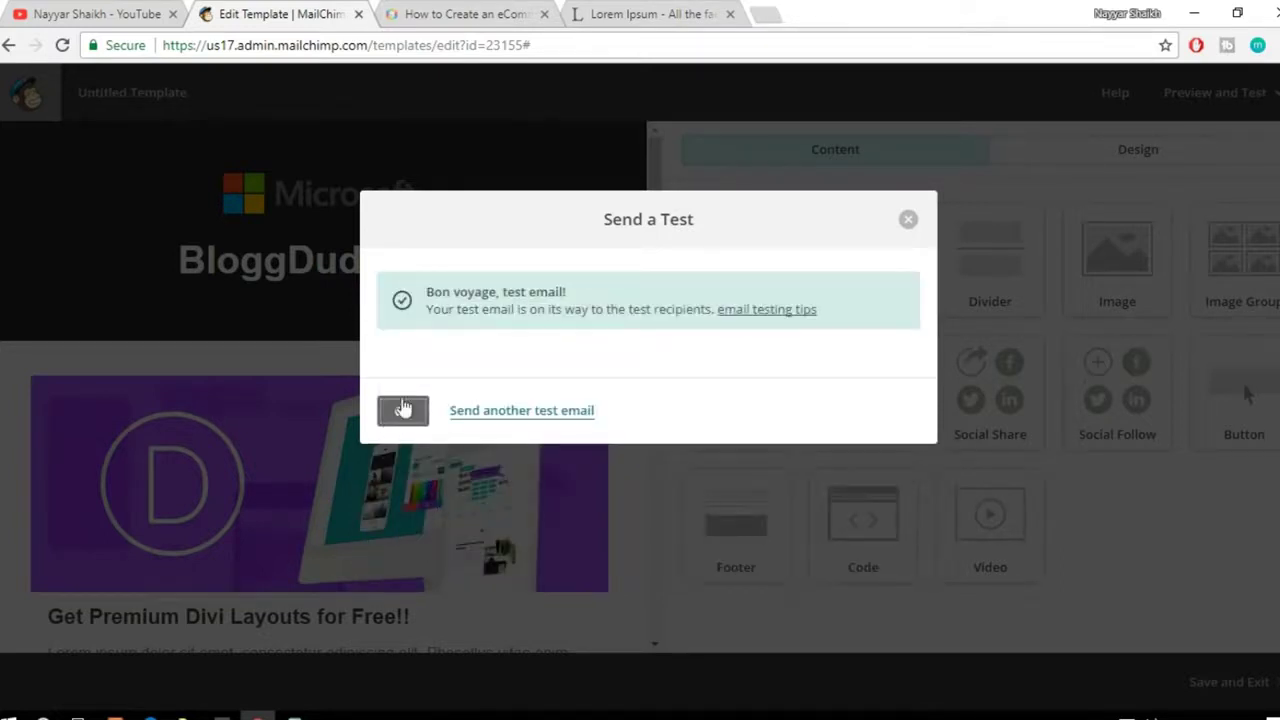
click(403, 411)
click(768, 13)
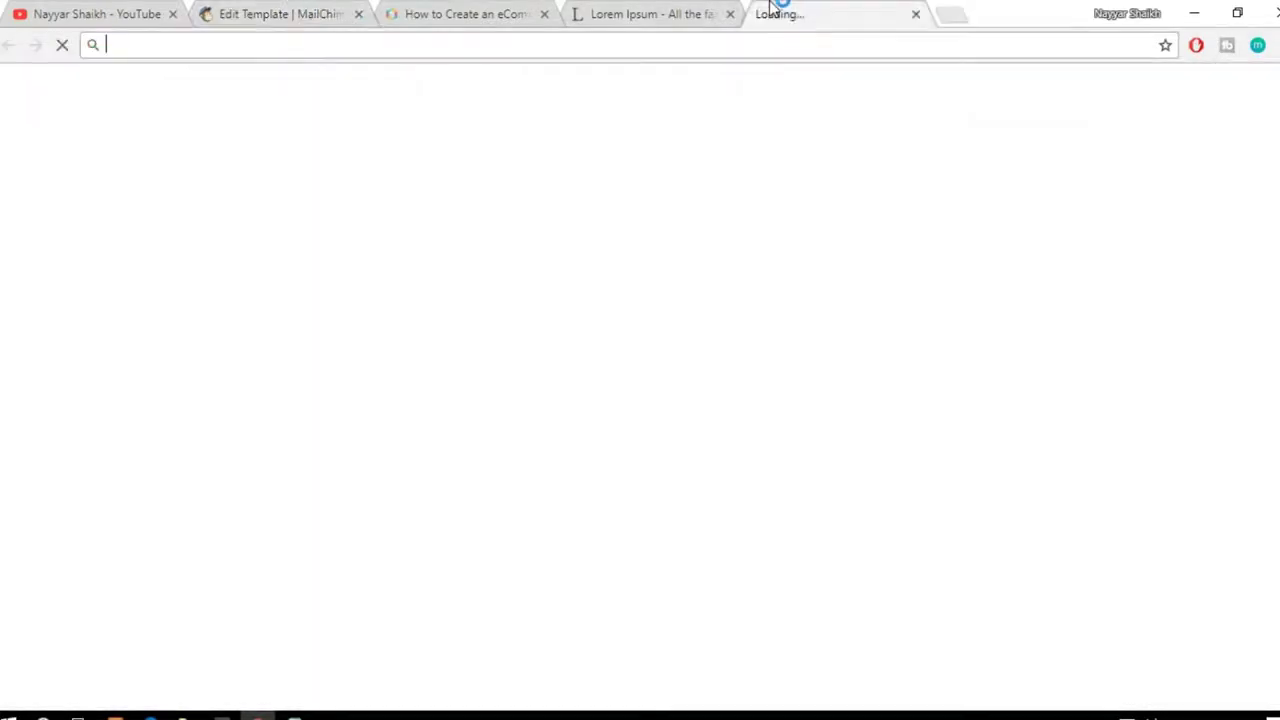
Step: Open the MailChimp Template Test email from Gmail's Promotions and review it
click(818, 76)
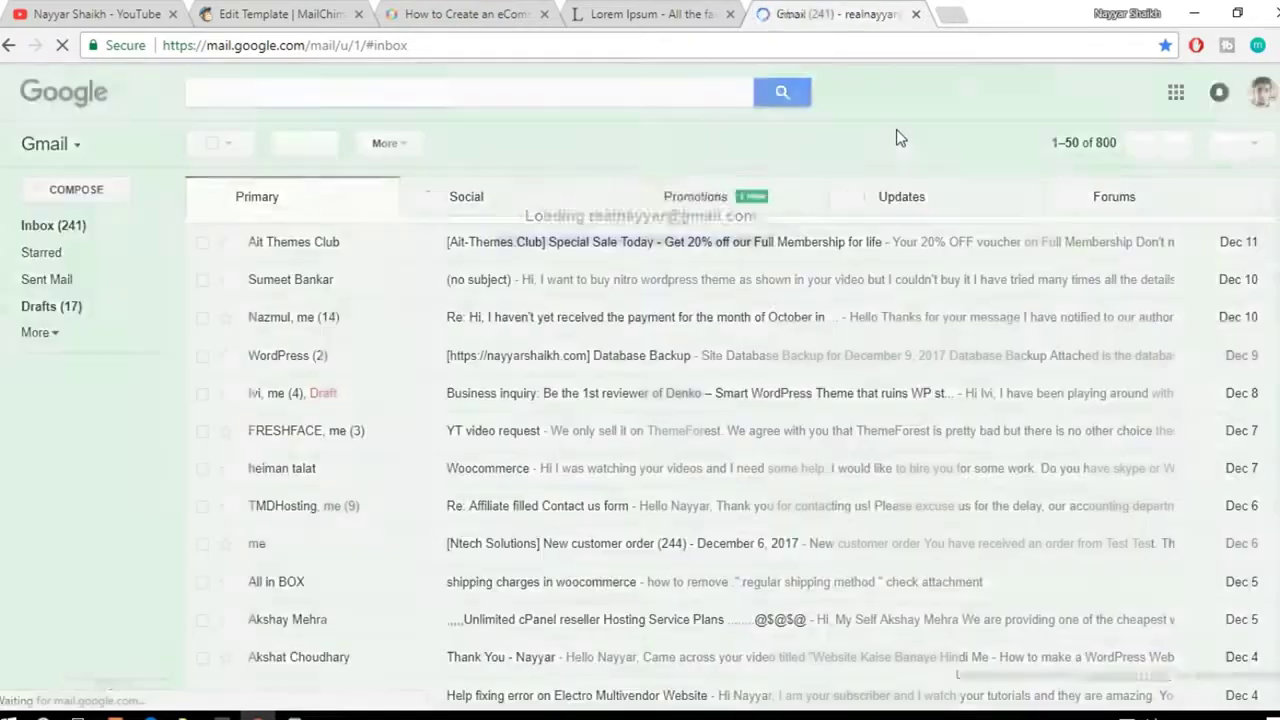
click(752, 211)
click(697, 252)
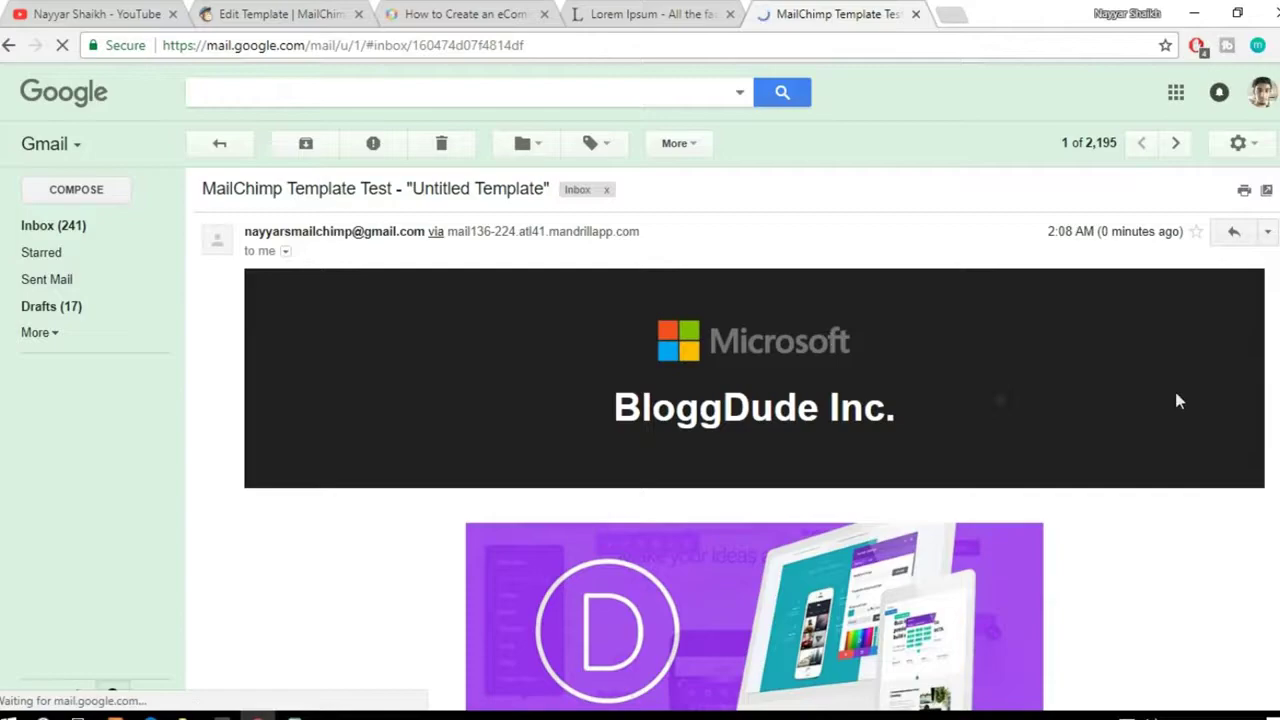
scroll(1177, 400, down, 5)
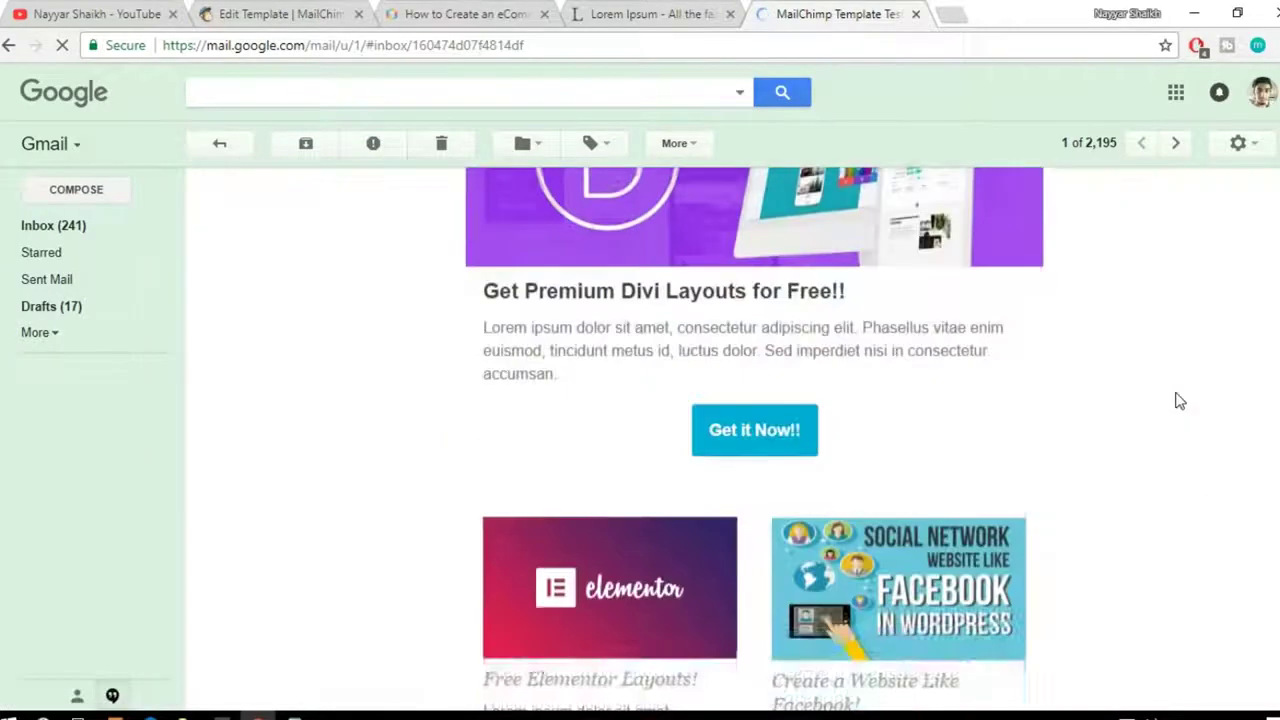
scroll(1177, 400, up, 3)
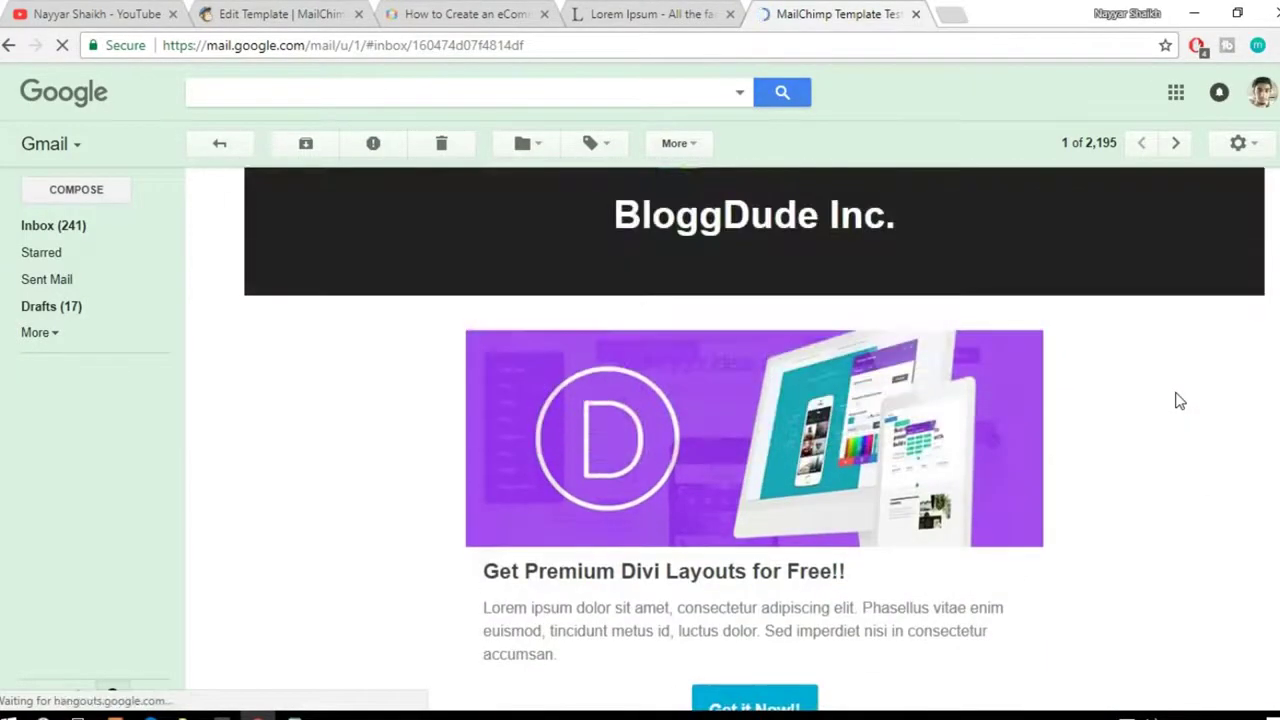
scroll(1177, 400, up, 1)
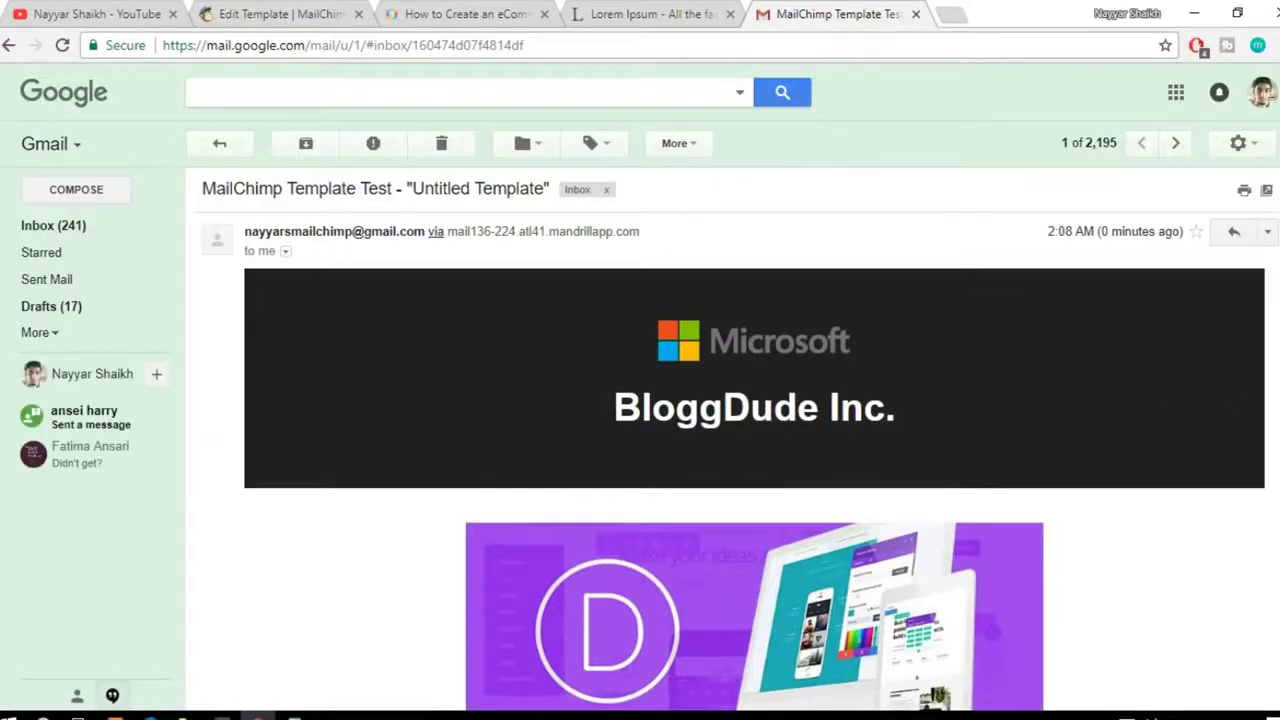
scroll(755, 440, down, 3)
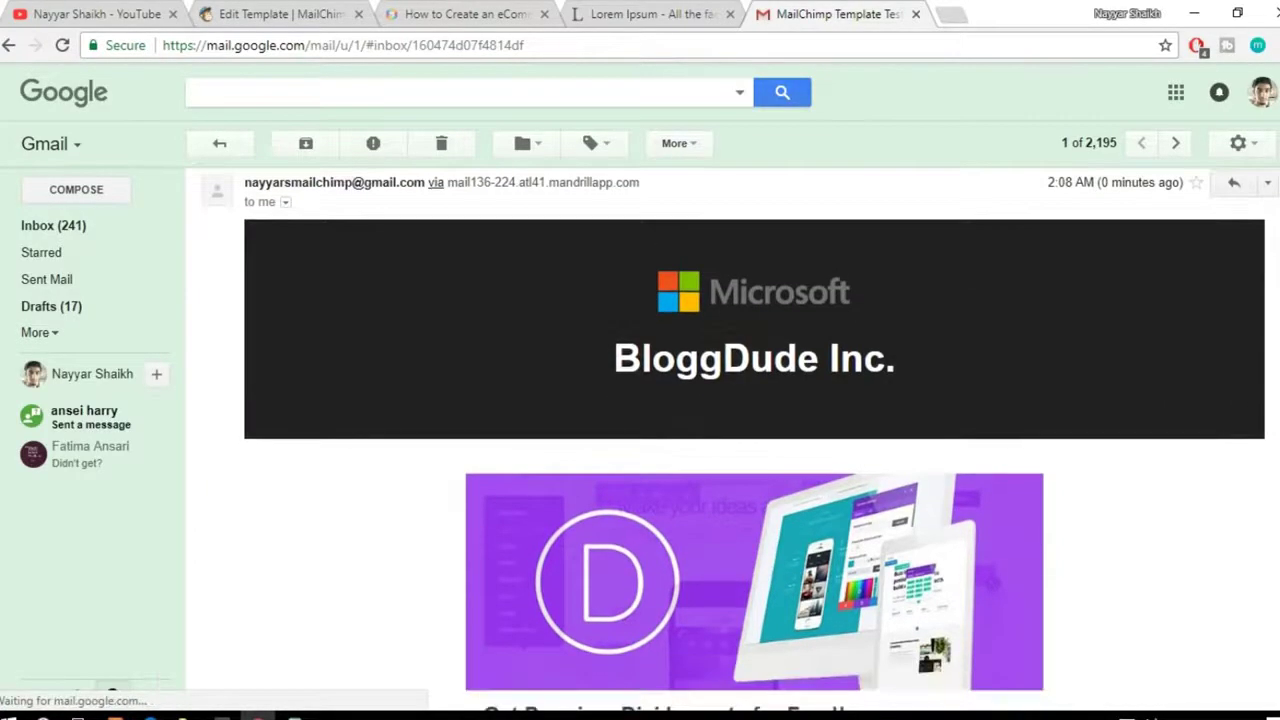
scroll(760, 555, down, 1)
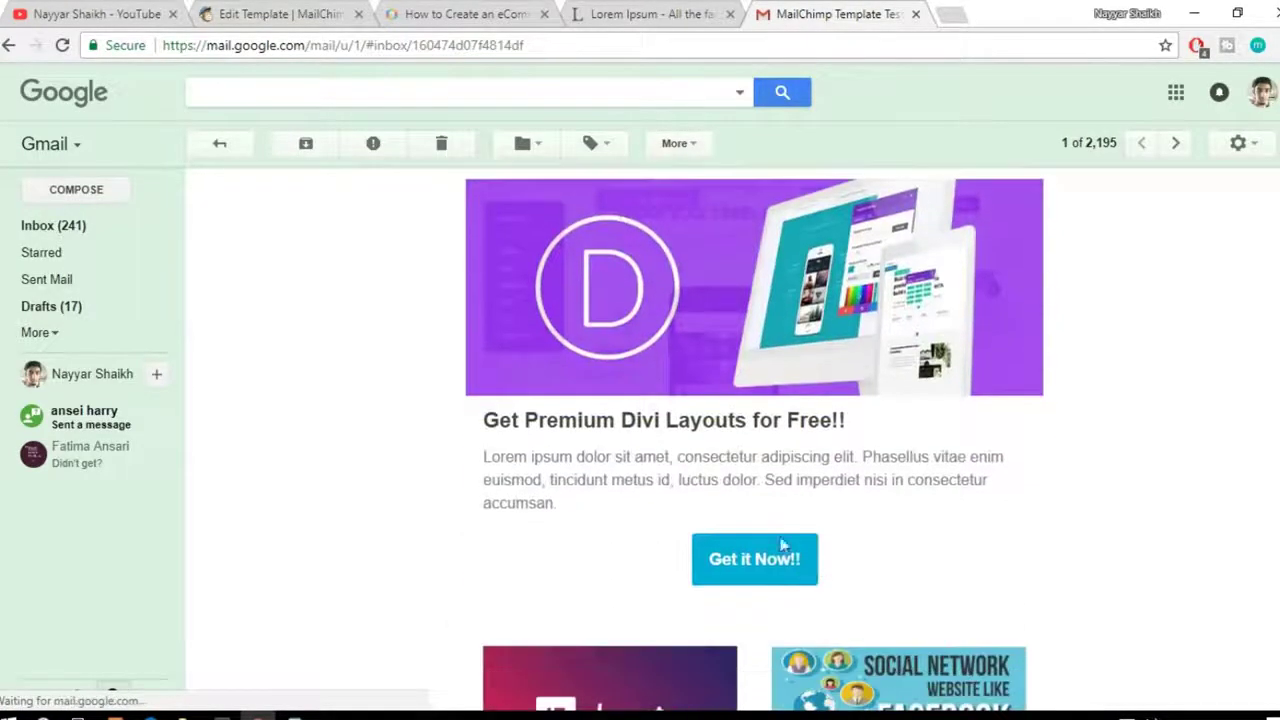
scroll(755, 440, down, 7)
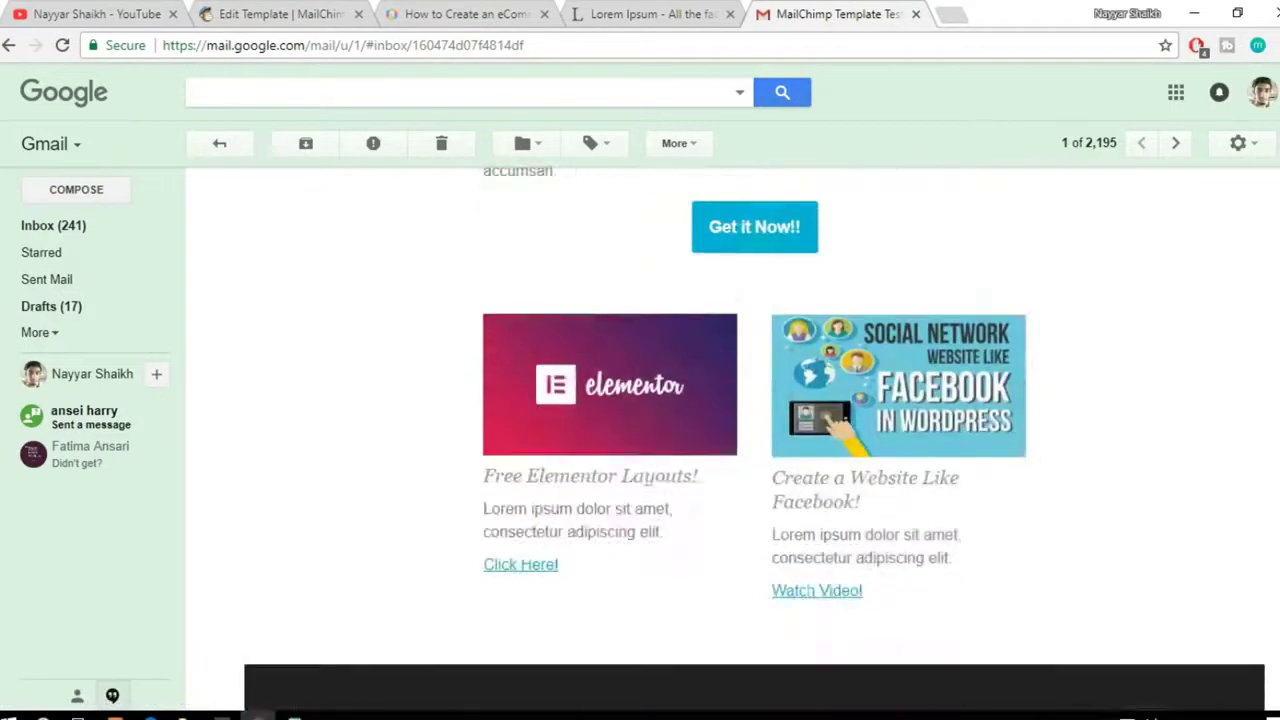
scroll(708, 405, down, 1)
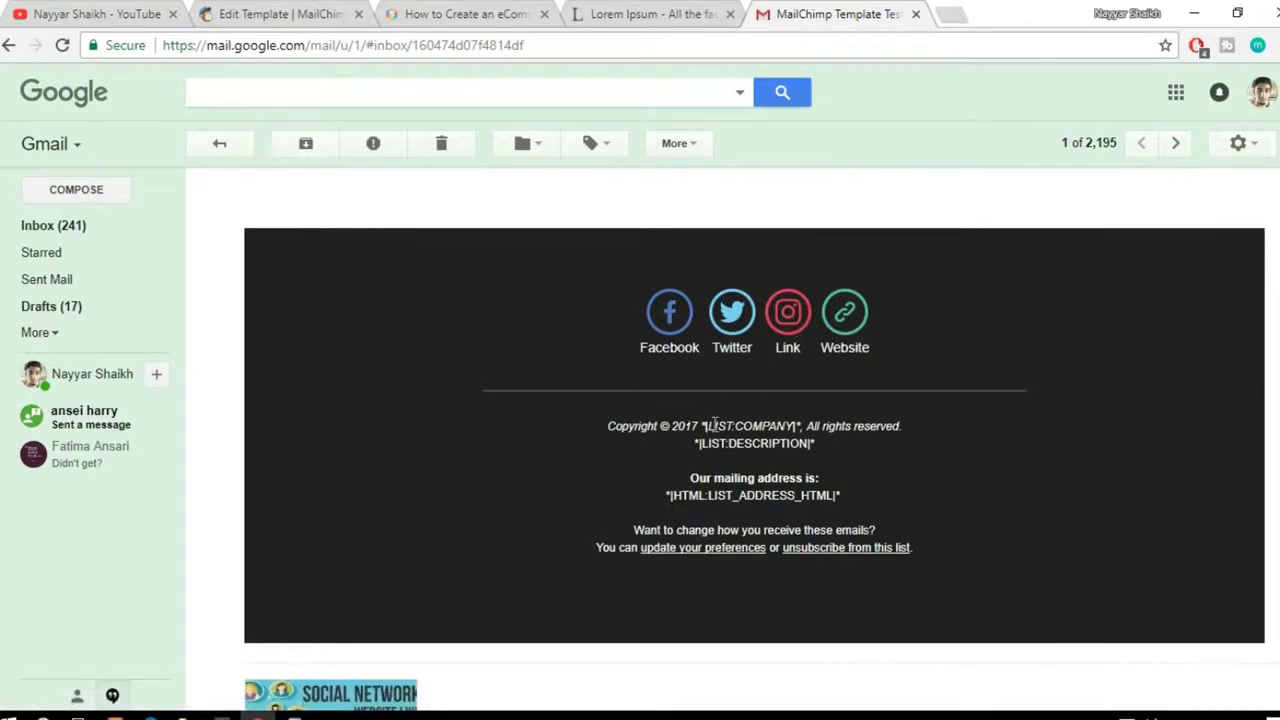
Step: Inspect the unrendered LIST:COMPANY merge tag in the copyright line, then close the Gmail tab
drag(769, 424, 779, 425)
click(852, 453)
drag(797, 426, 719, 421)
click(764, 436)
double_click(738, 421)
click(790, 444)
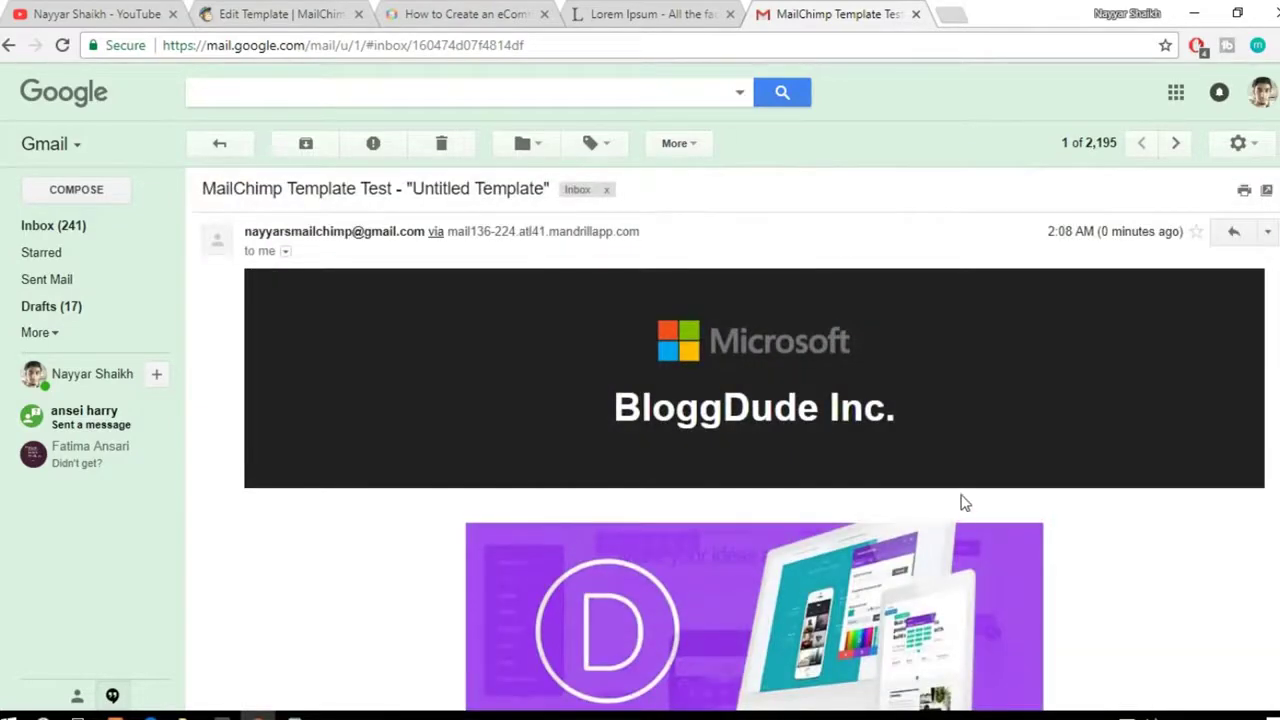
scroll(965, 503, down, 4)
scroll(965, 503, up, 4)
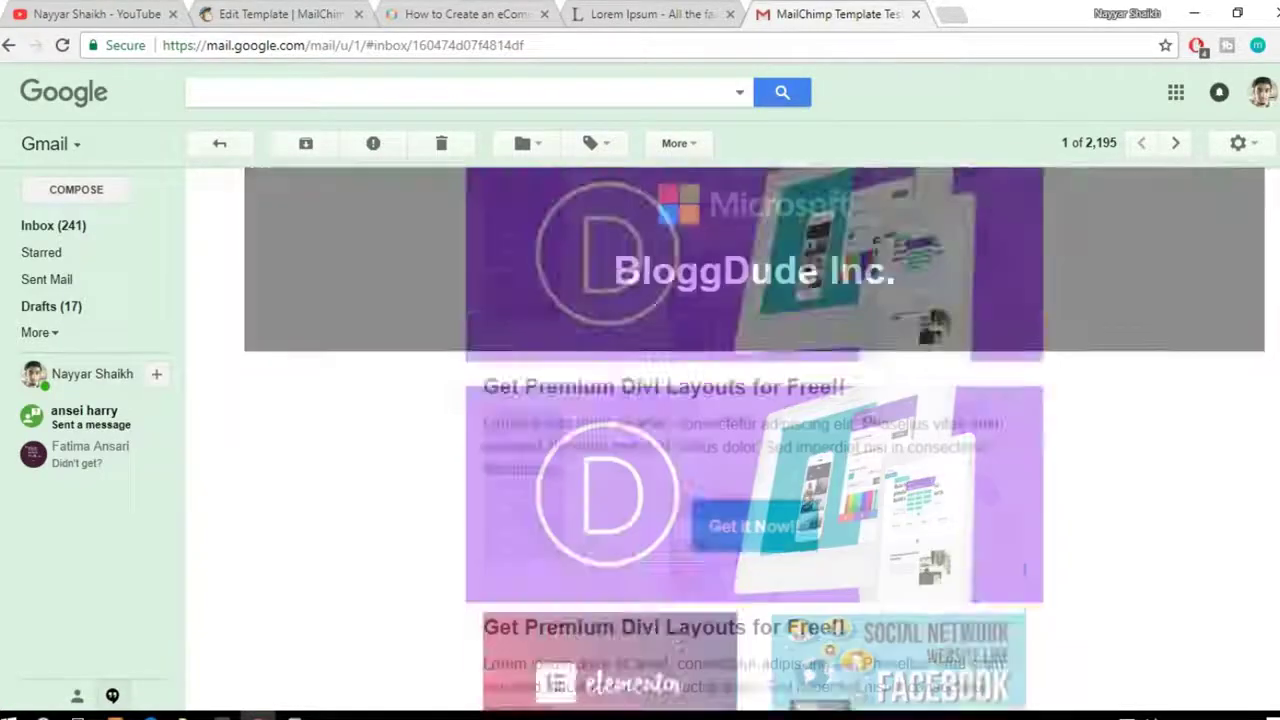
scroll(754, 438, down, 6)
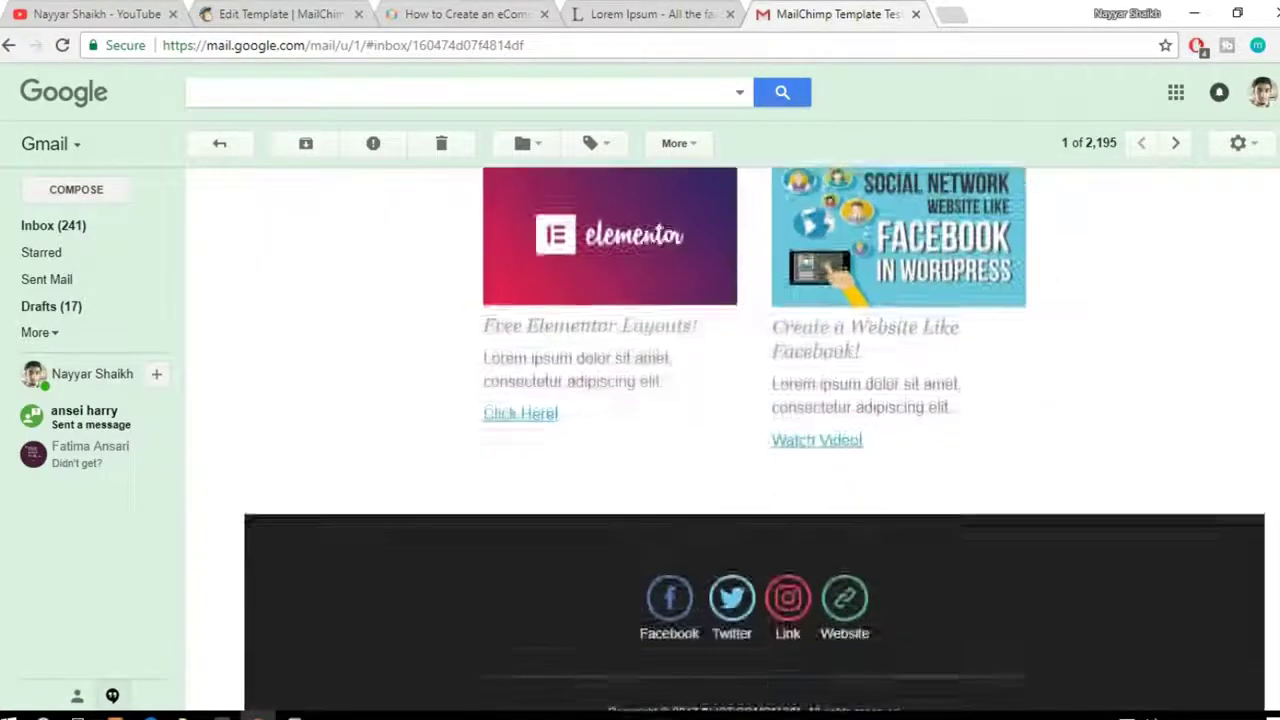
scroll(754, 438, down, 3)
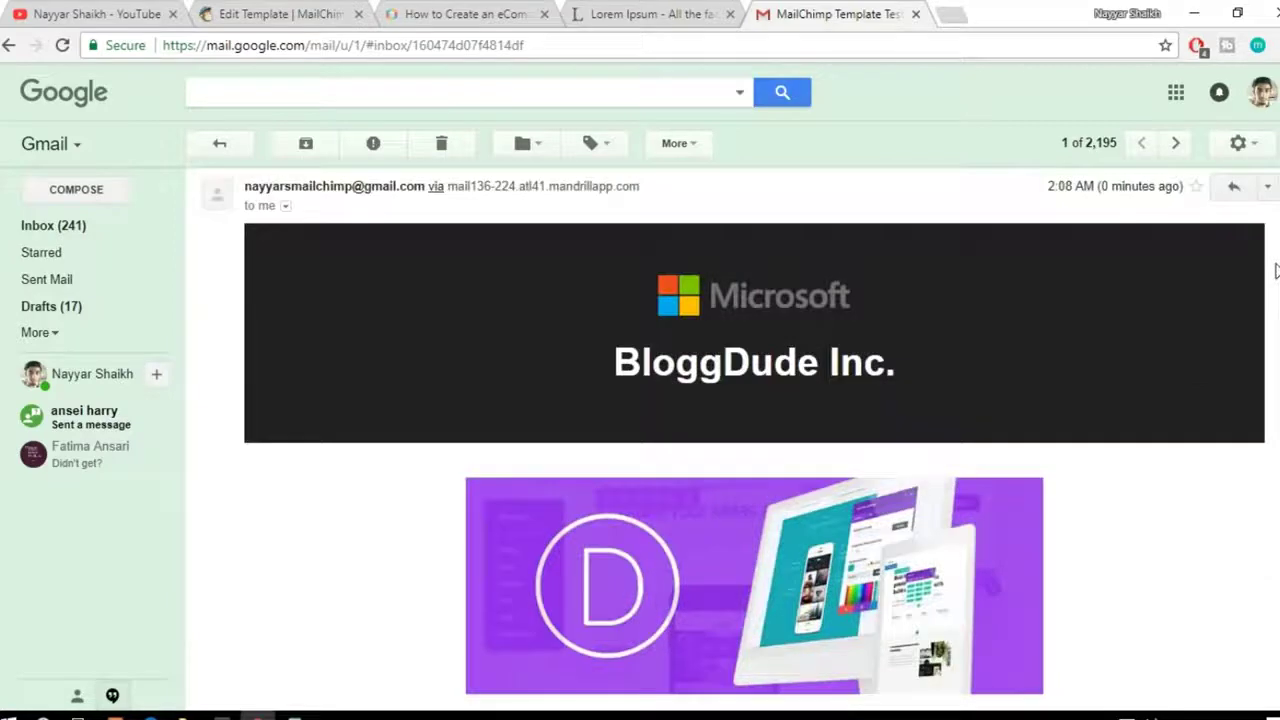
drag(1276, 271, 1276, 255)
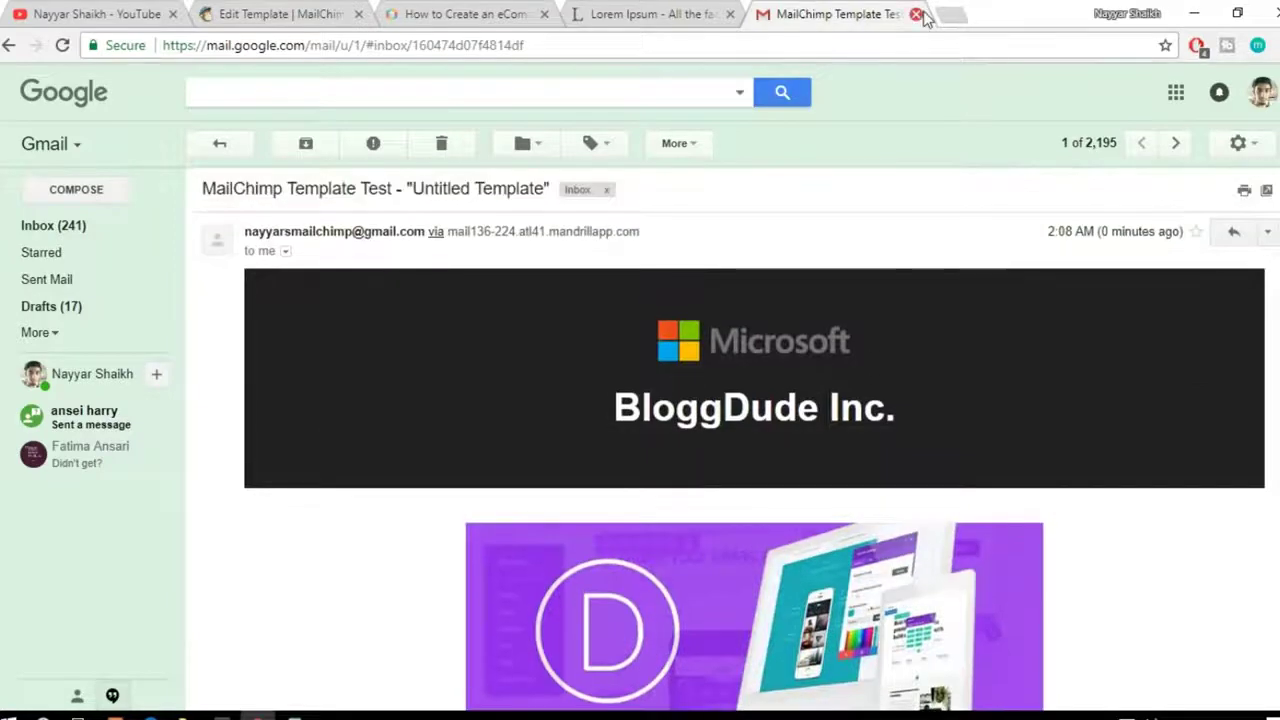
key(ctrl+w)
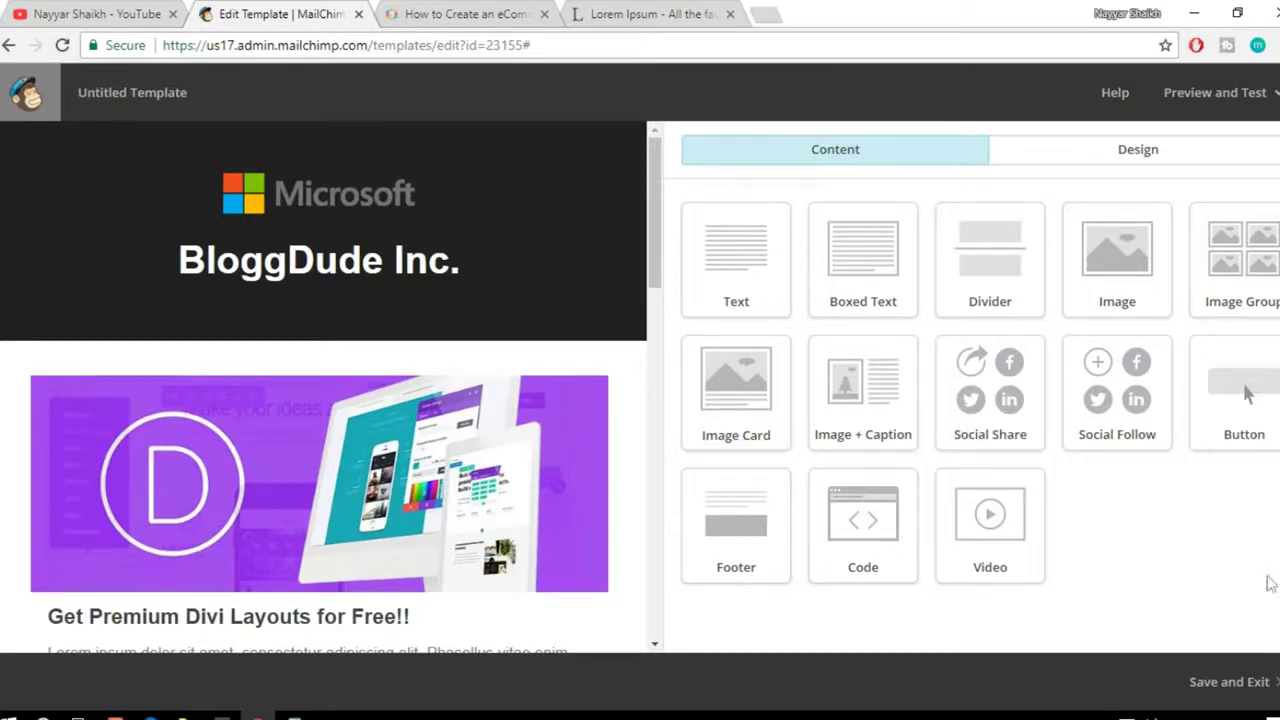
Step: Save the template as 'Real Template' and tick Template1 on the Templates page
click(1237, 702)
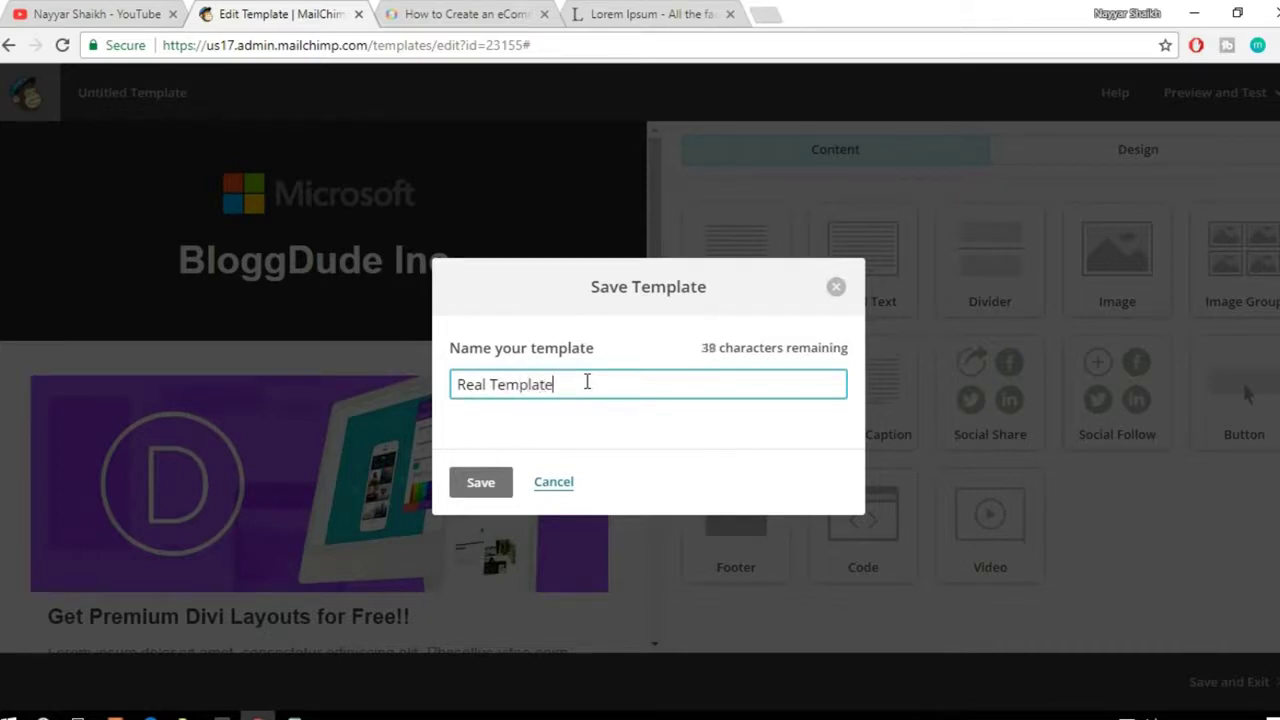
click(465, 490)
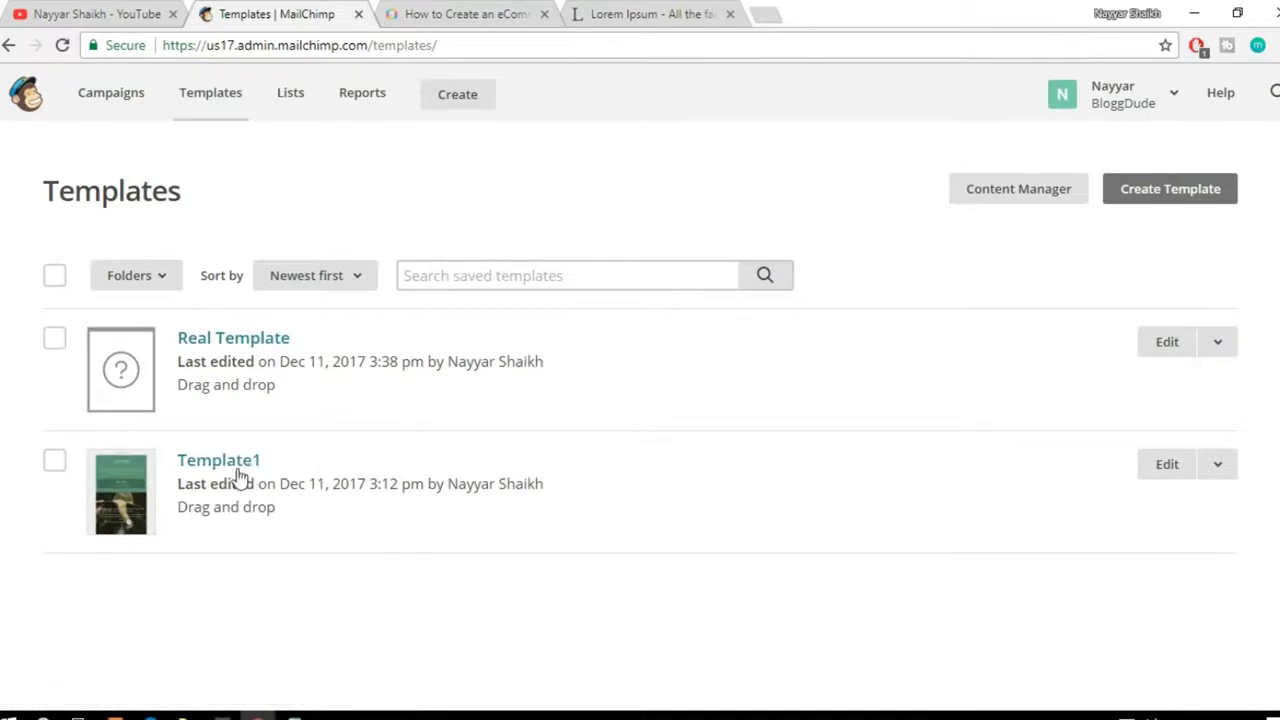
click(1220, 476)
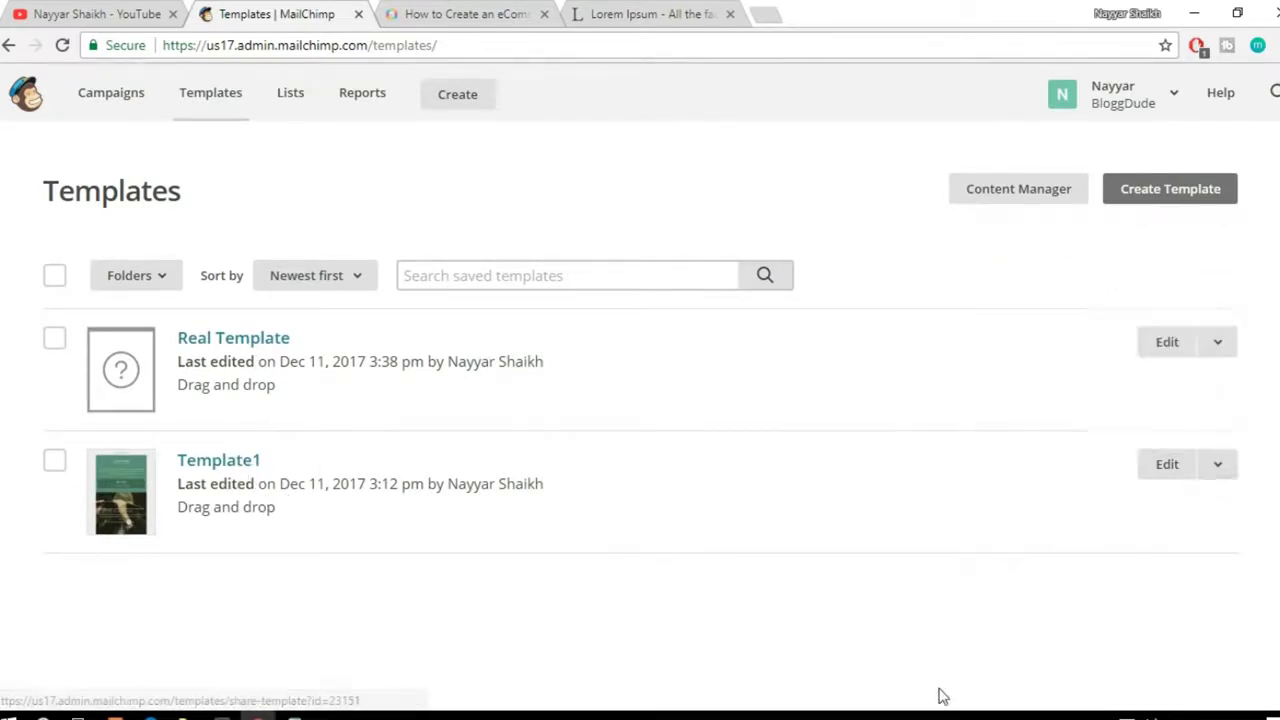
click(55, 464)
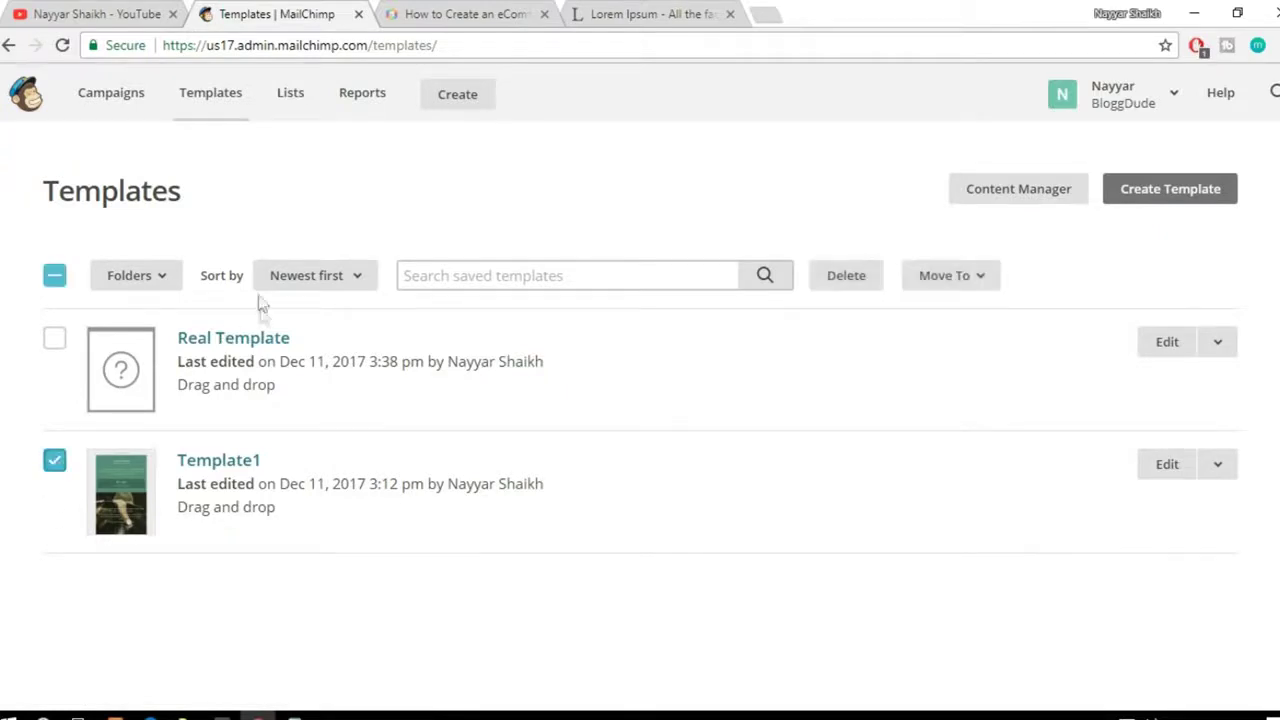
Step: Delete Template1, confirming with DELETE, and reload the Templates page
click(866, 283)
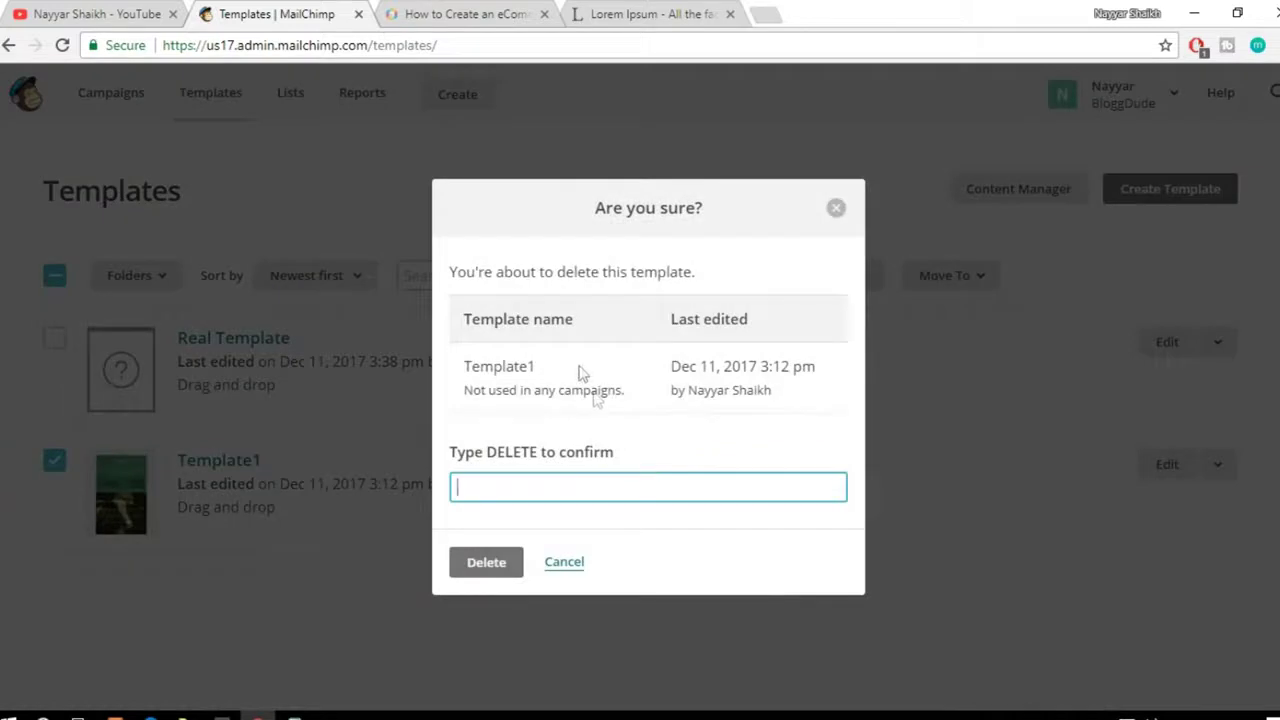
click(554, 488)
text(DELETE)
click(518, 565)
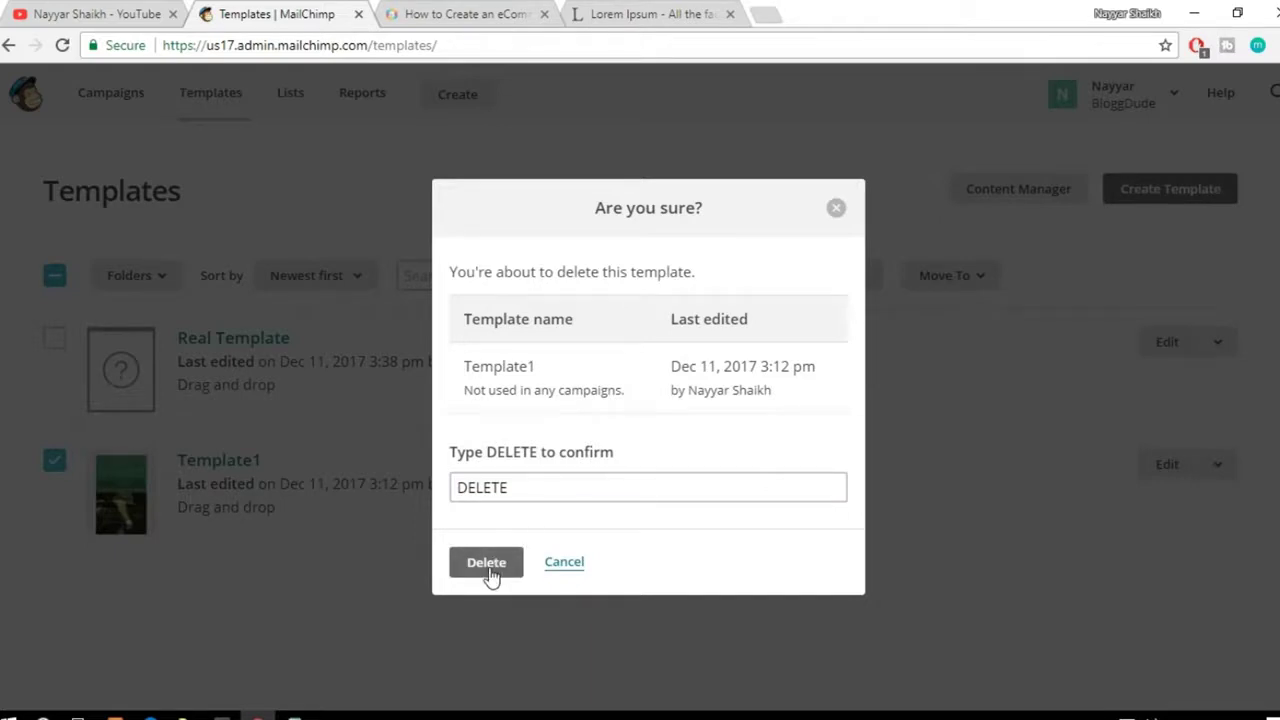
click(488, 565)
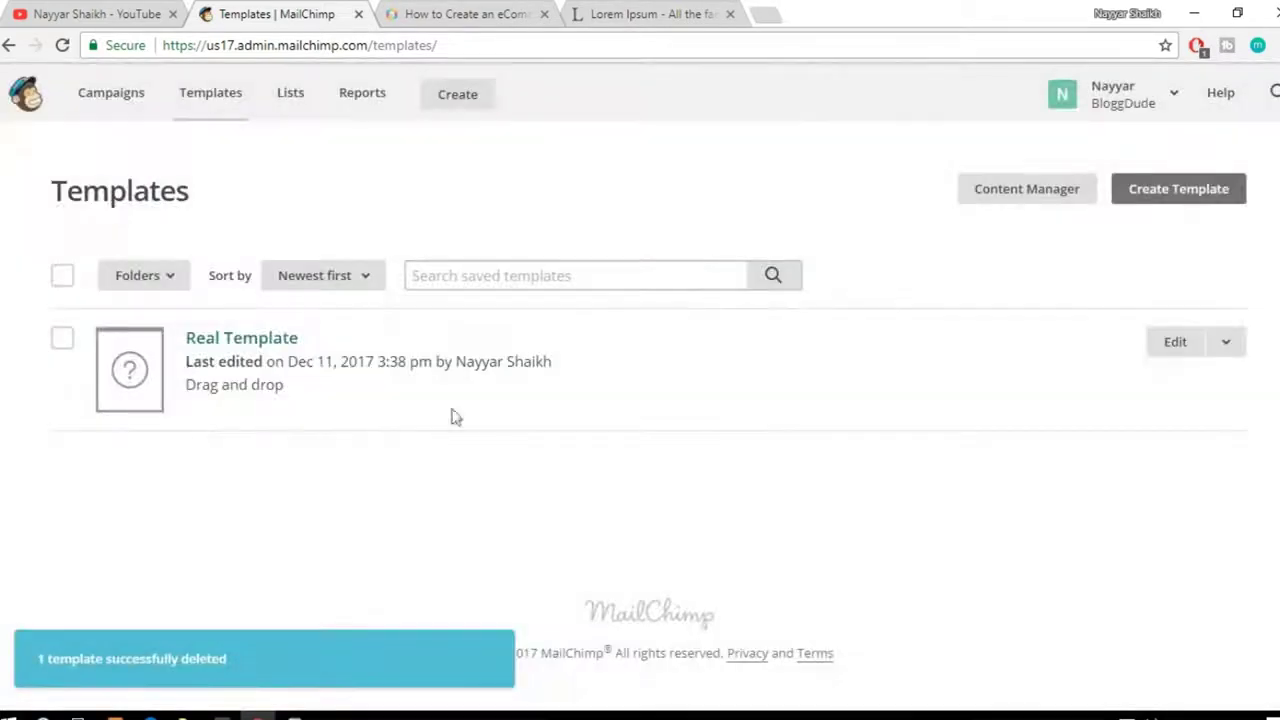
click(58, 46)
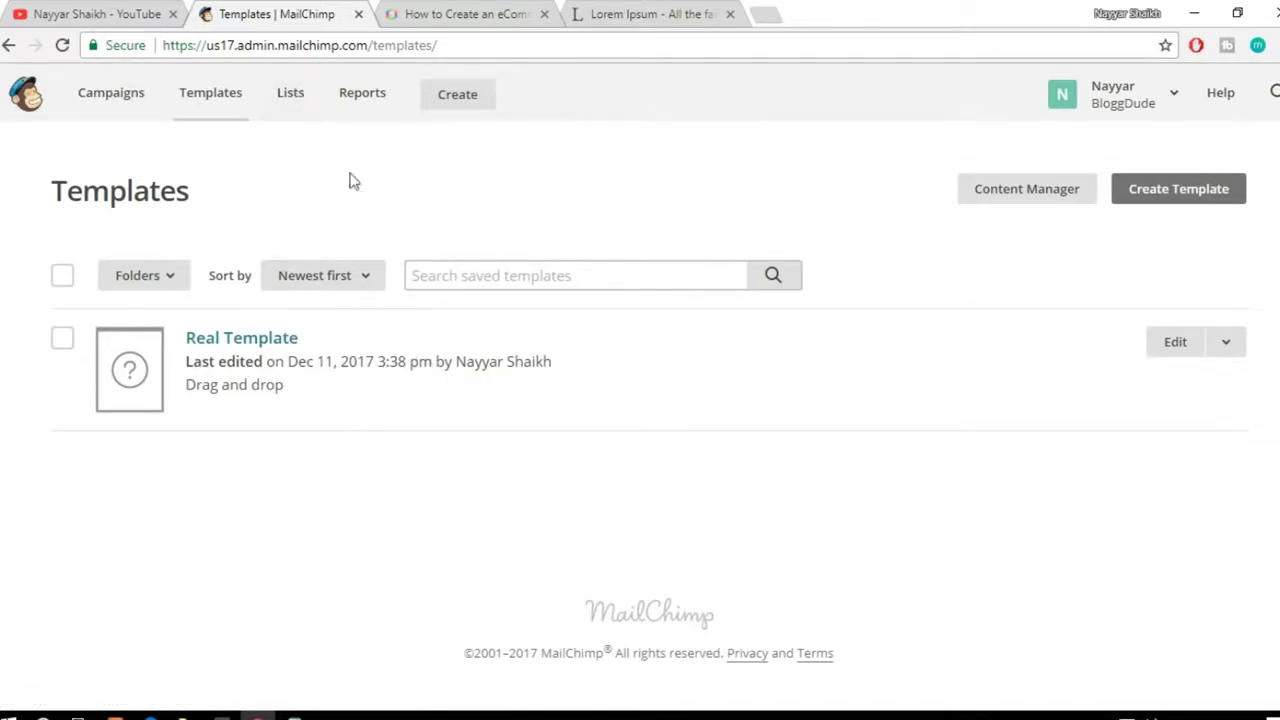
Step: From the Lists page, choose Create List and pick a brand-new list over groups
click(280, 111)
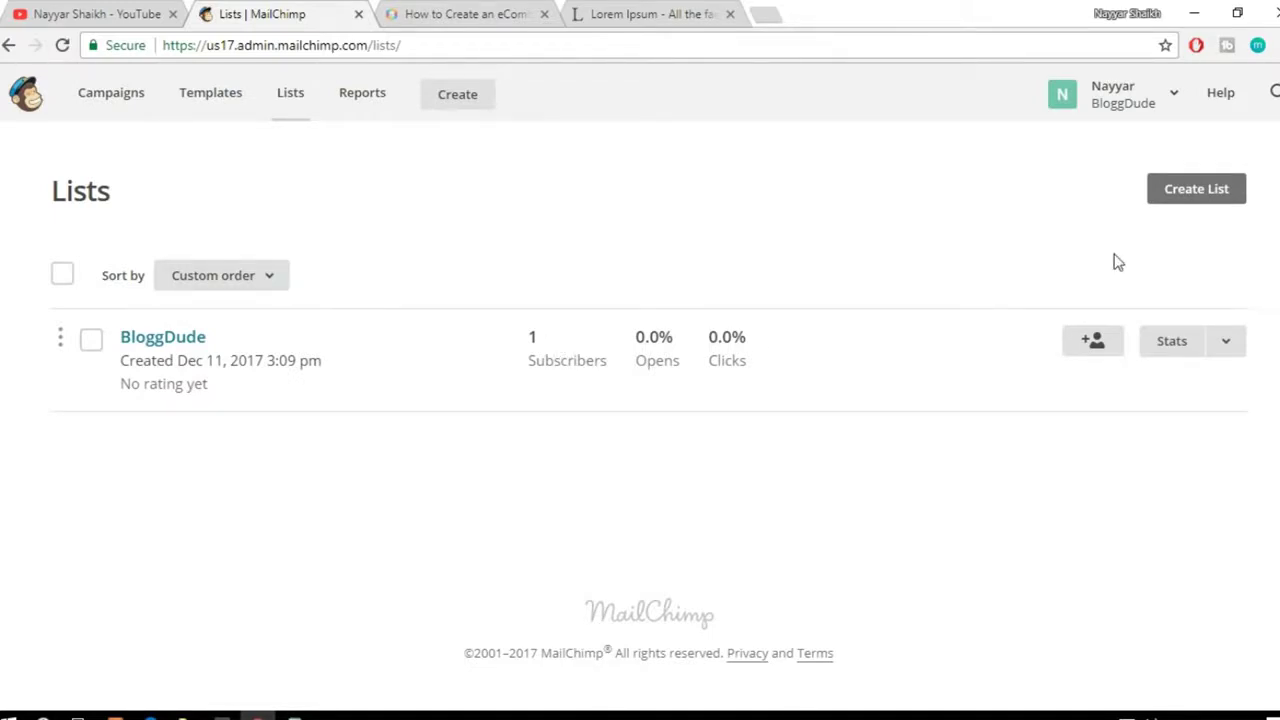
click(1187, 197)
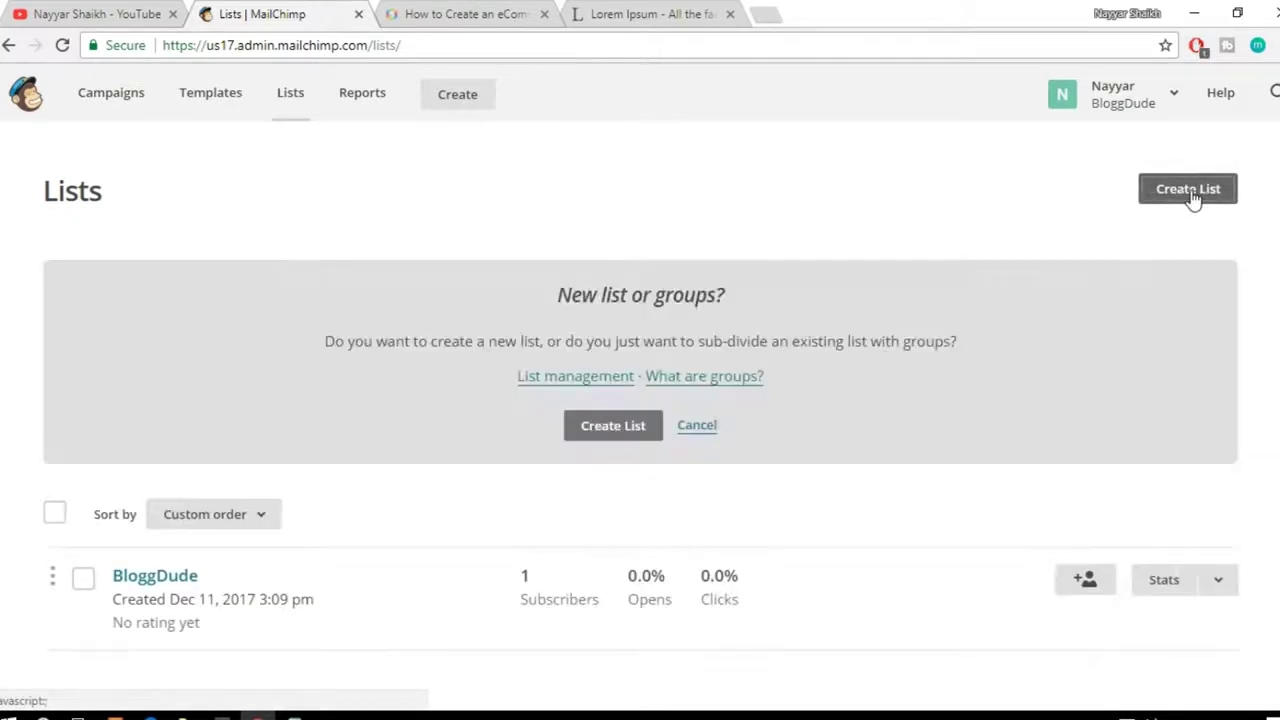
scroll(1107, 252, down, 1)
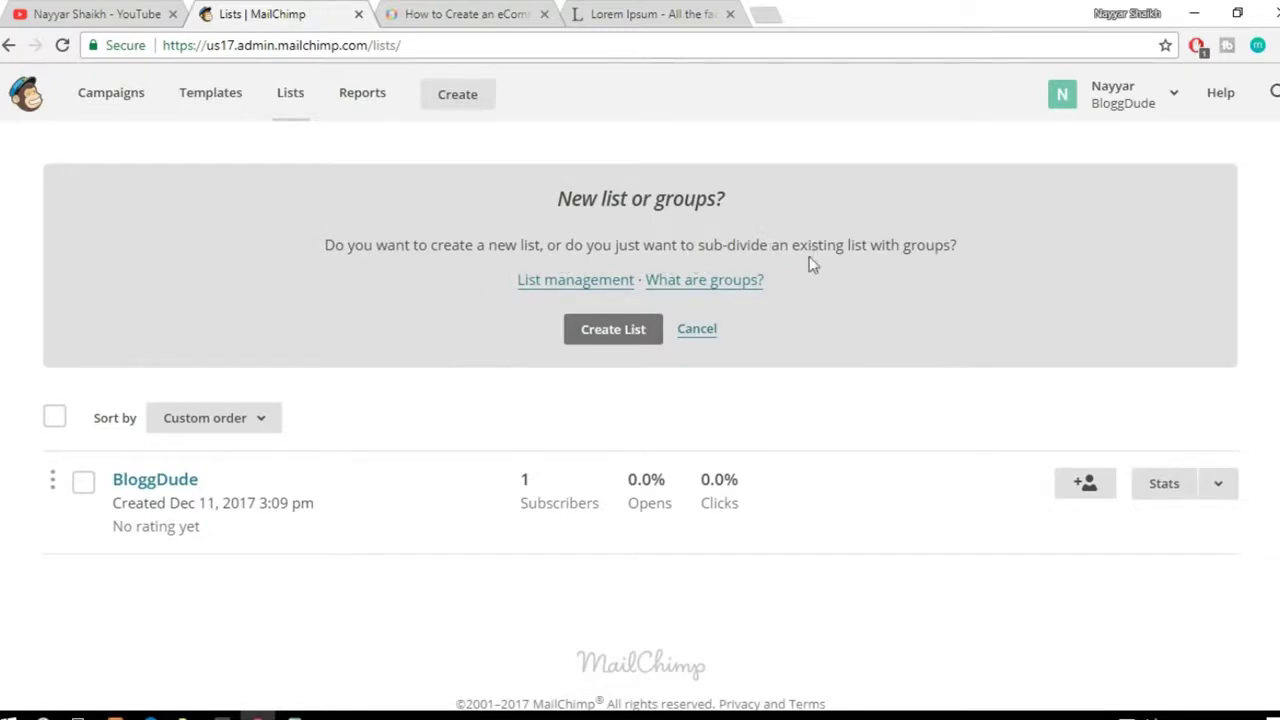
click(622, 340)
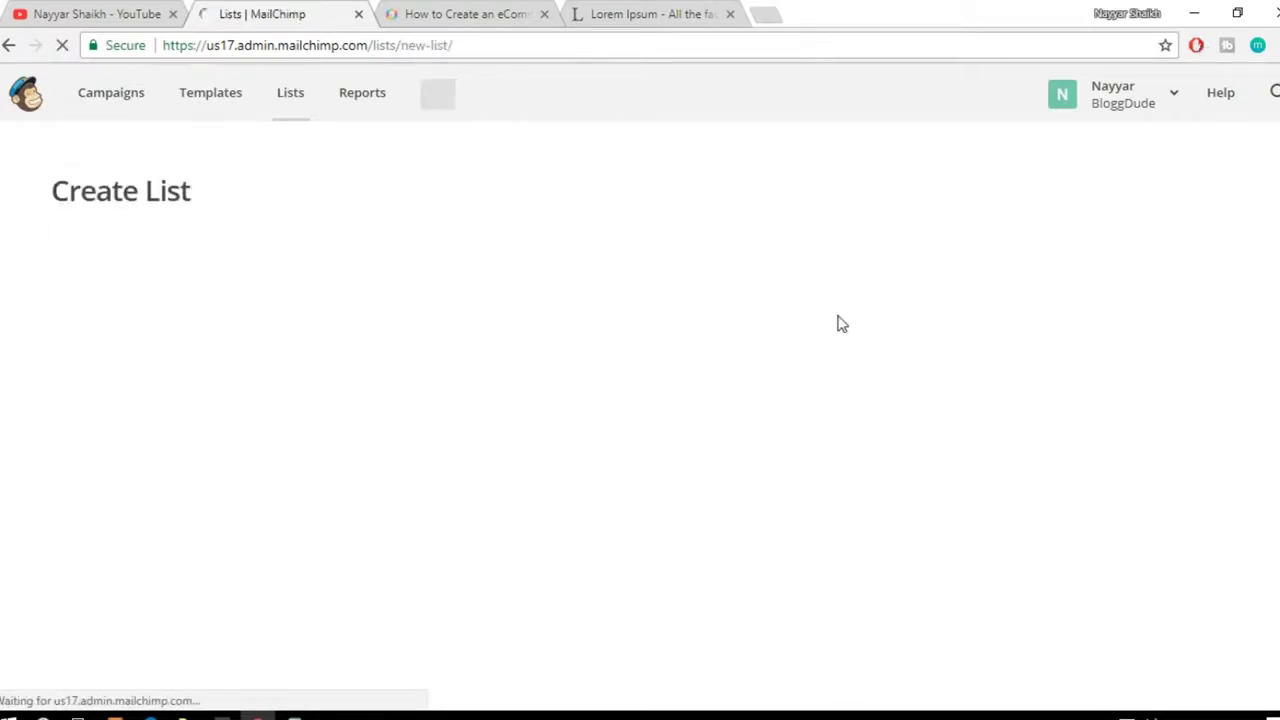
Step: Enter 'BloggDude Company Newsletter' as the list name, correcting the 'Compnay' typo
scroll(566, 351, down, 2)
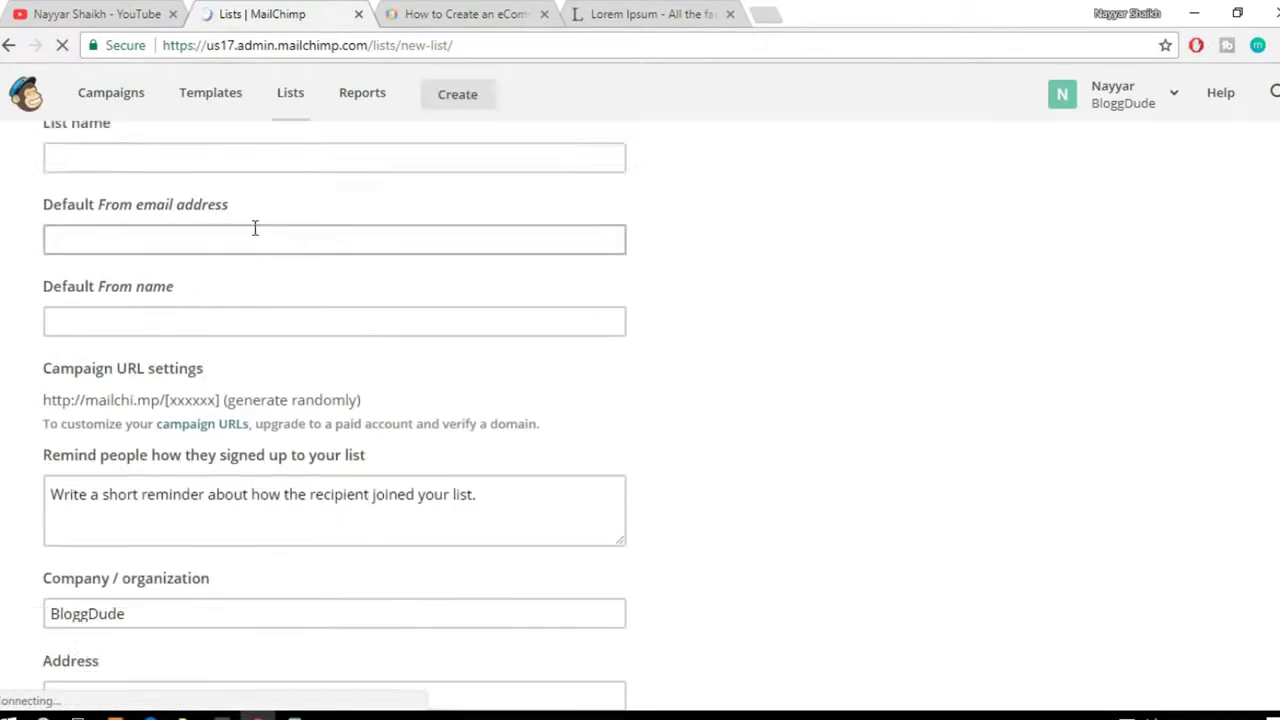
scroll(392, 296, up, 2)
click(246, 343)
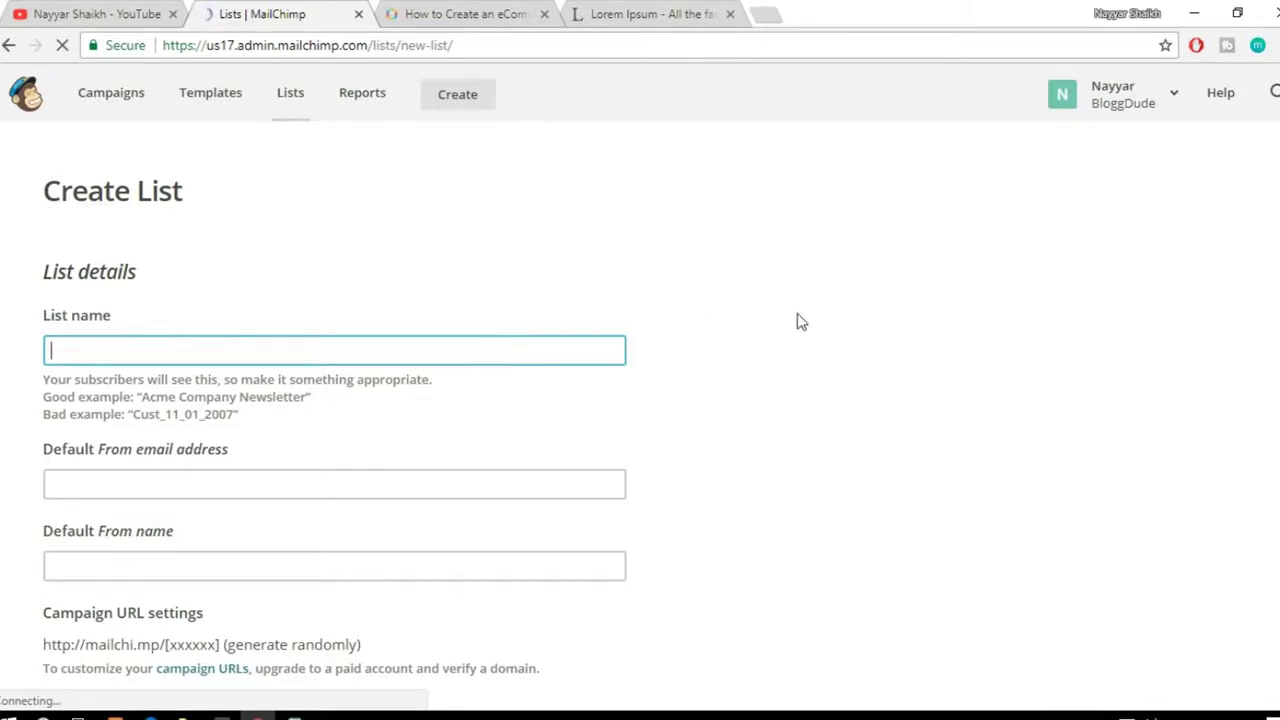
click(55, 390)
click(131, 352)
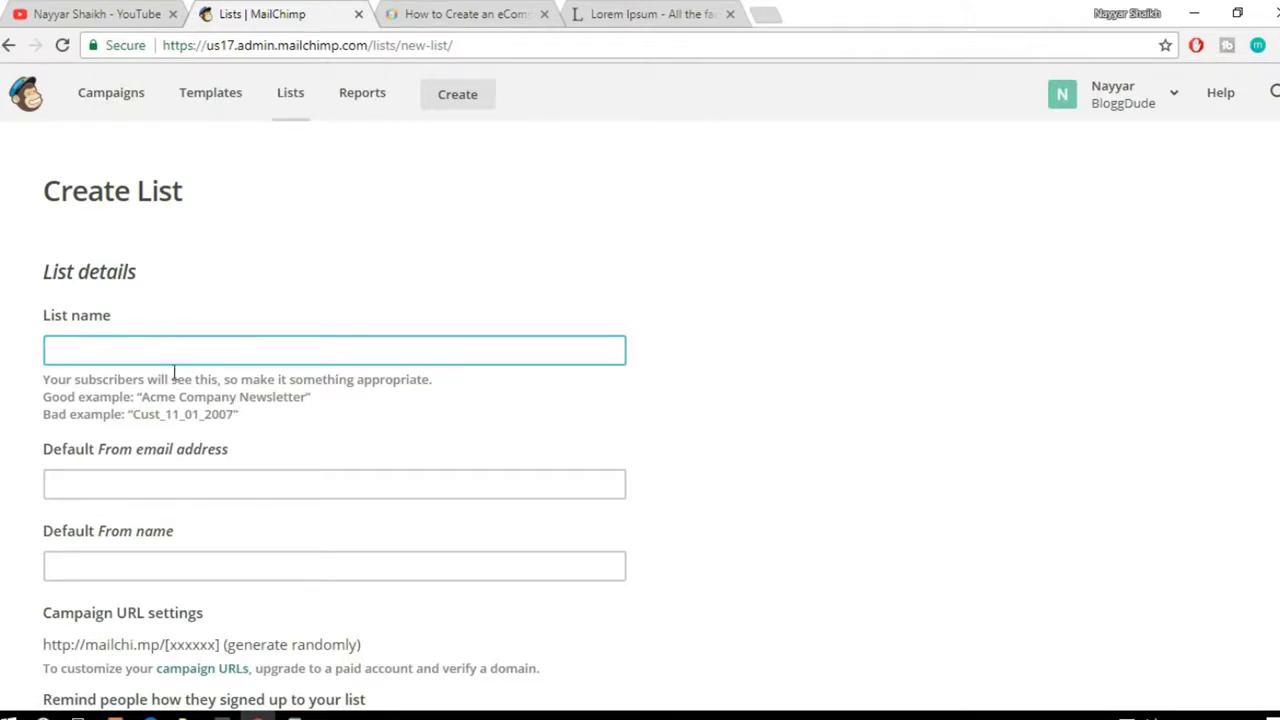
text(BloggD)
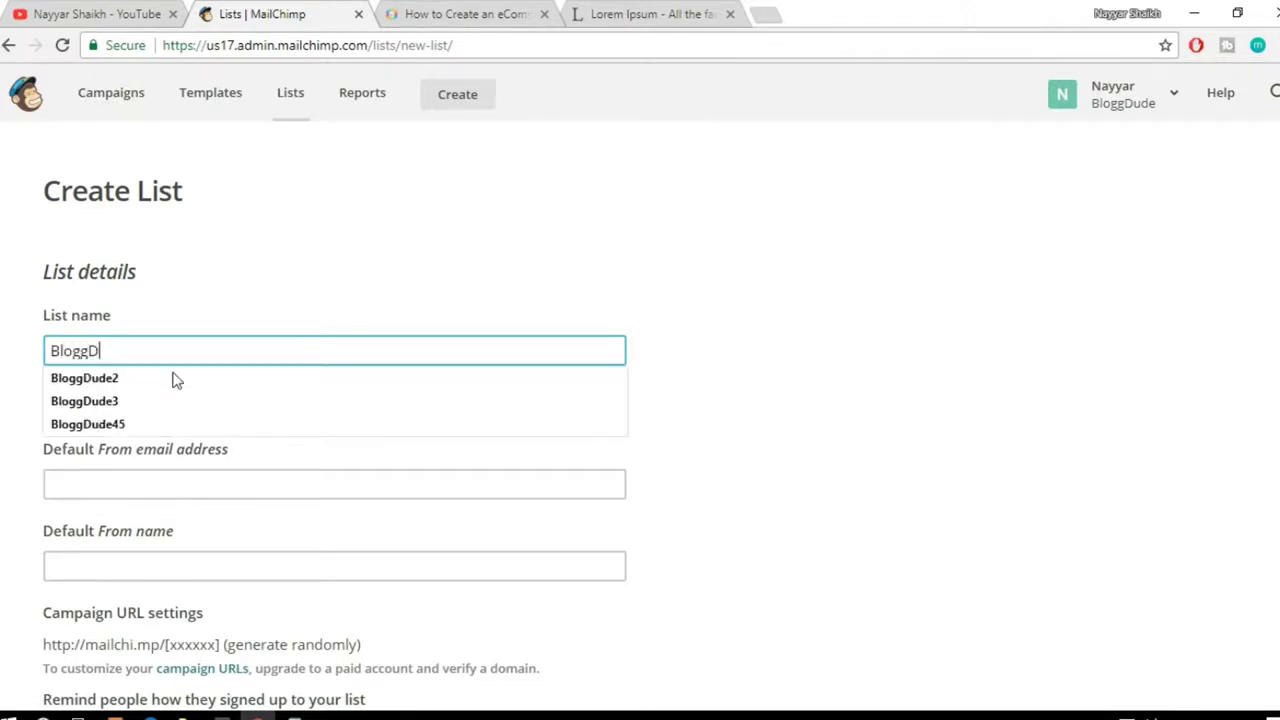
text(ude )
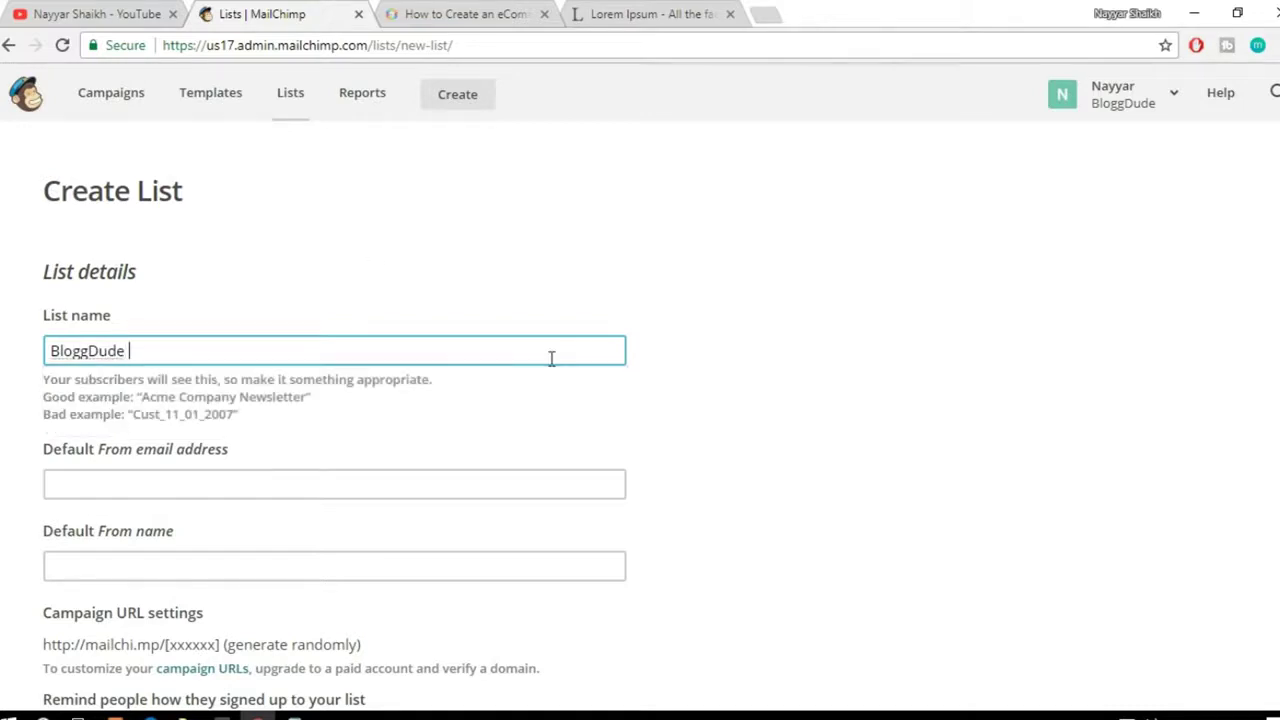
text(Compnay)
key(BackSpace)
key(BackSpace)
key(BackSpace)
text(any )
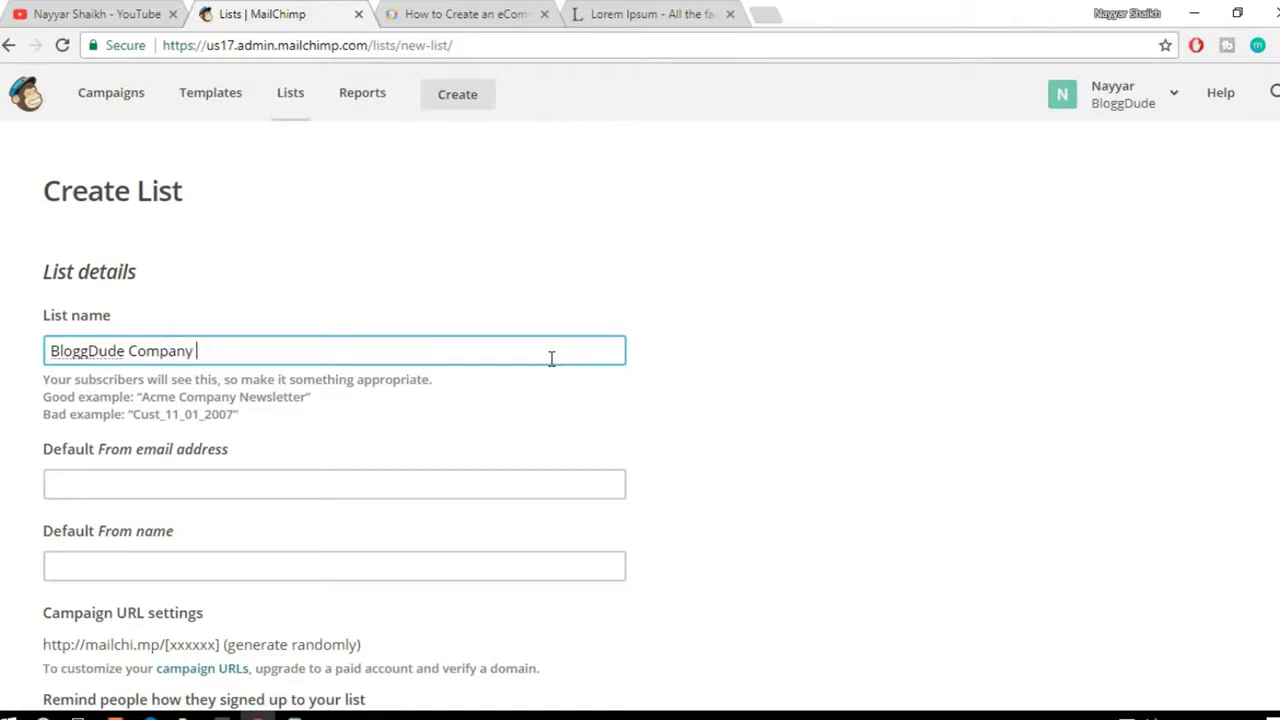
text(Newsletter)
Step: Fill the default sender e-mail address from the browser's autofill suggestion
click(826, 386)
scroll(826, 386, down, 3)
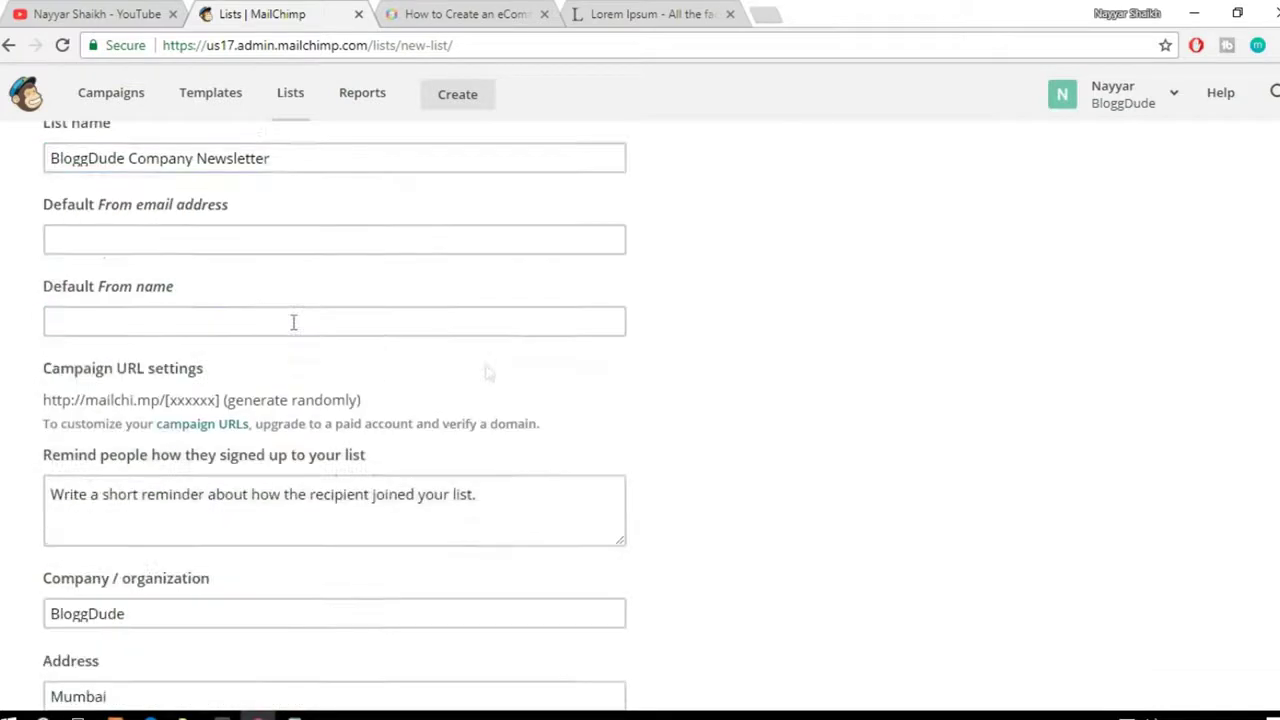
click(246, 240)
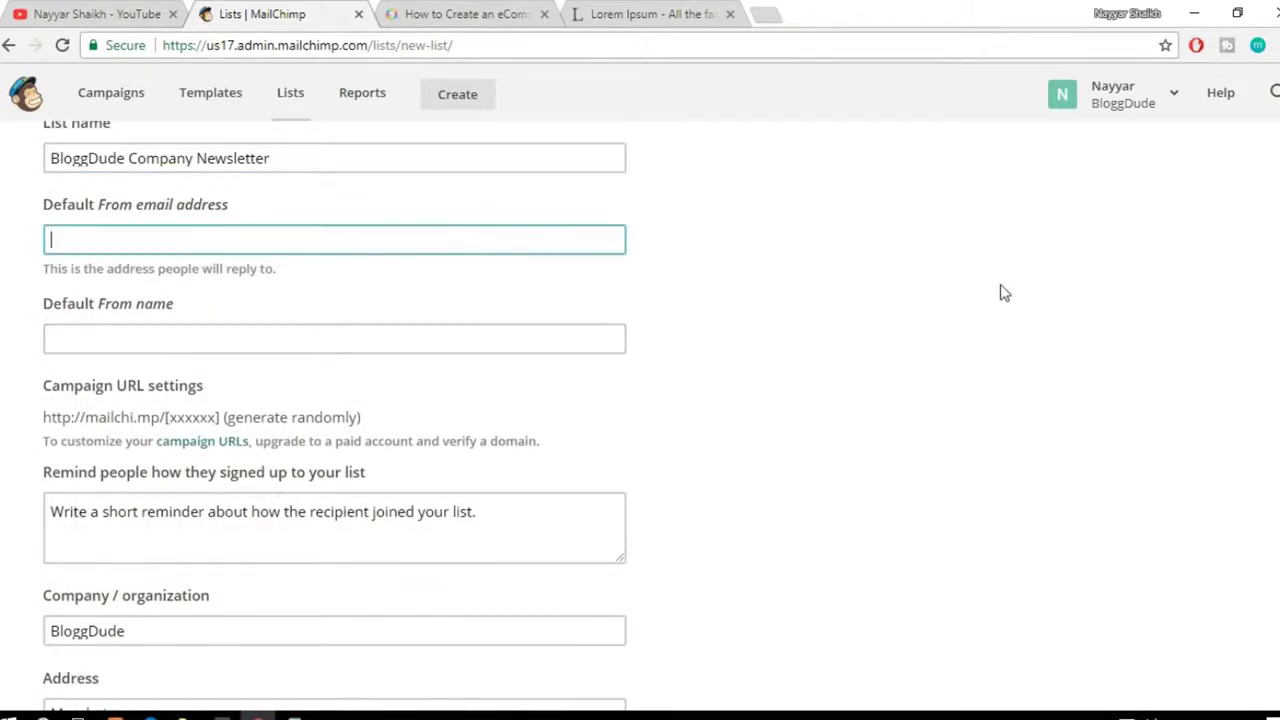
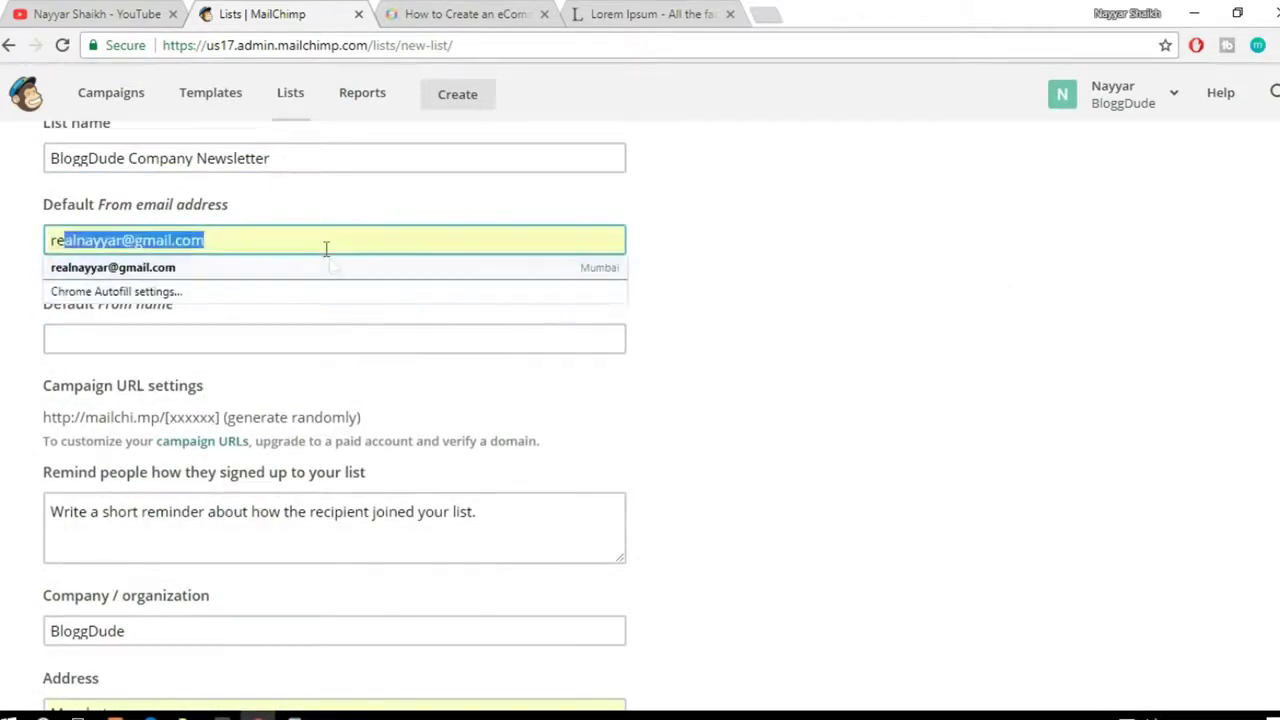
click(329, 266)
click(905, 283)
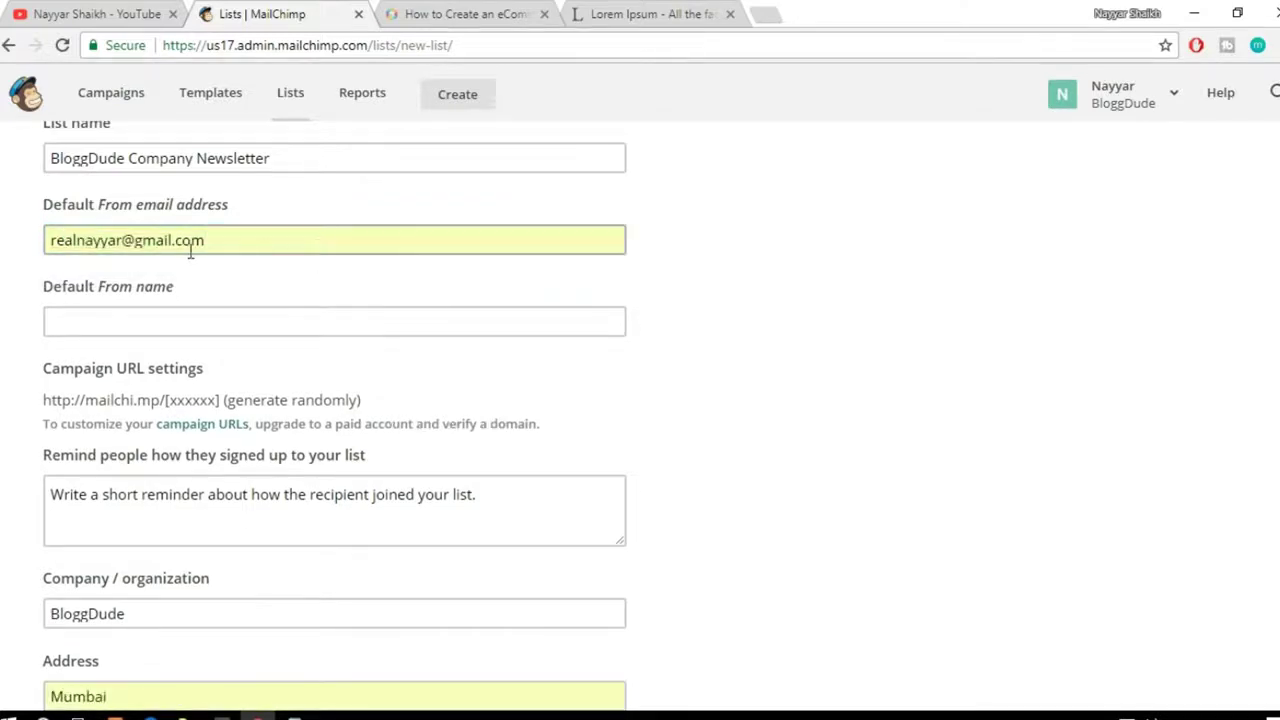
click(237, 245)
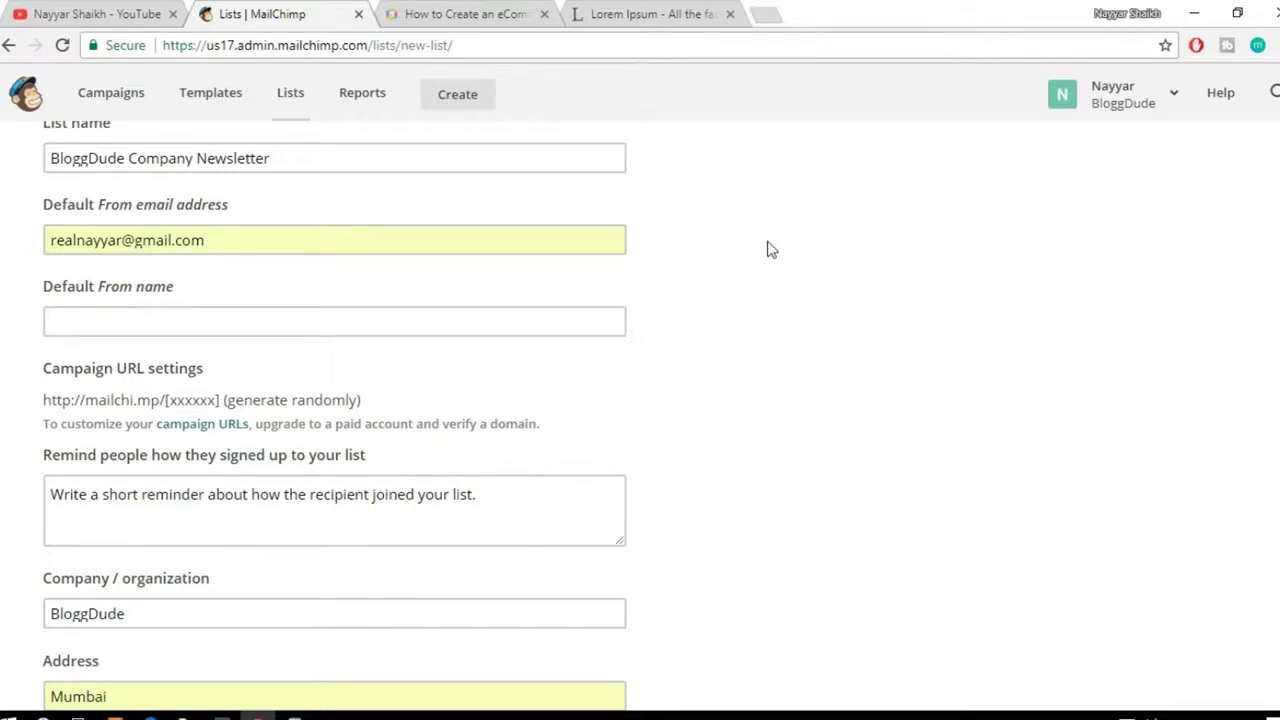
drag(226, 240, 47, 250)
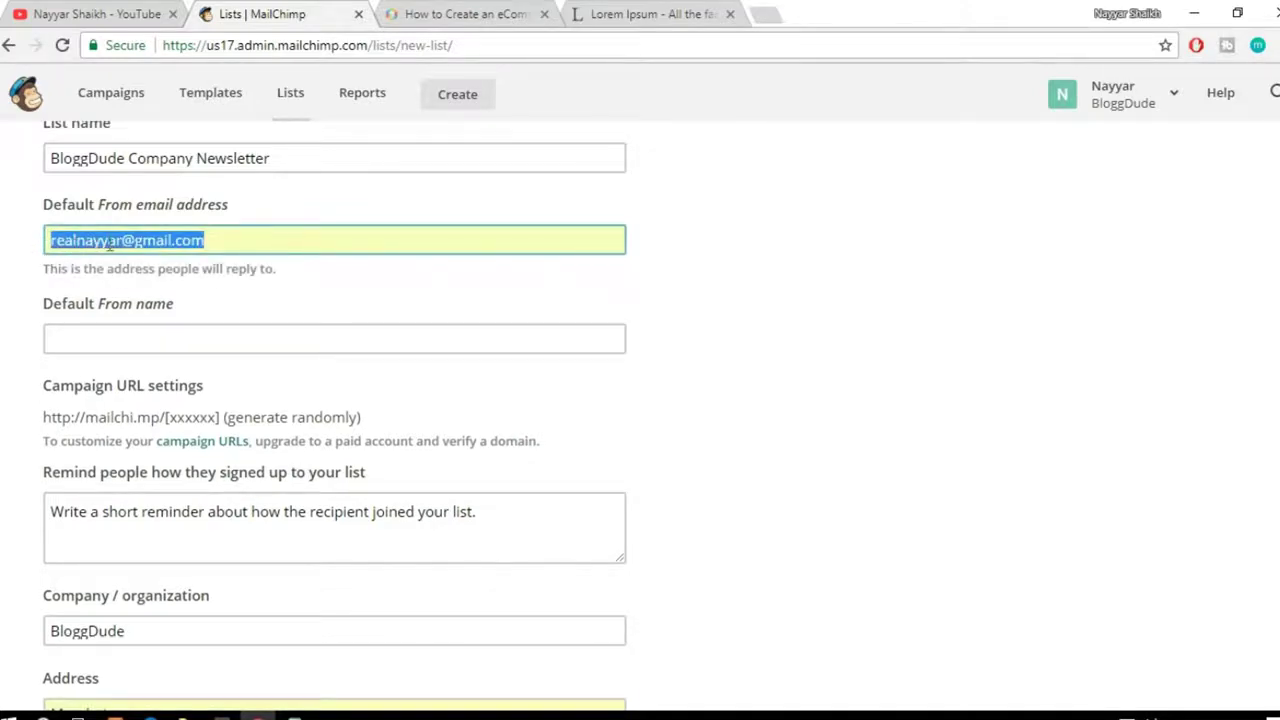
click(866, 294)
scroll(834, 294, down, 1)
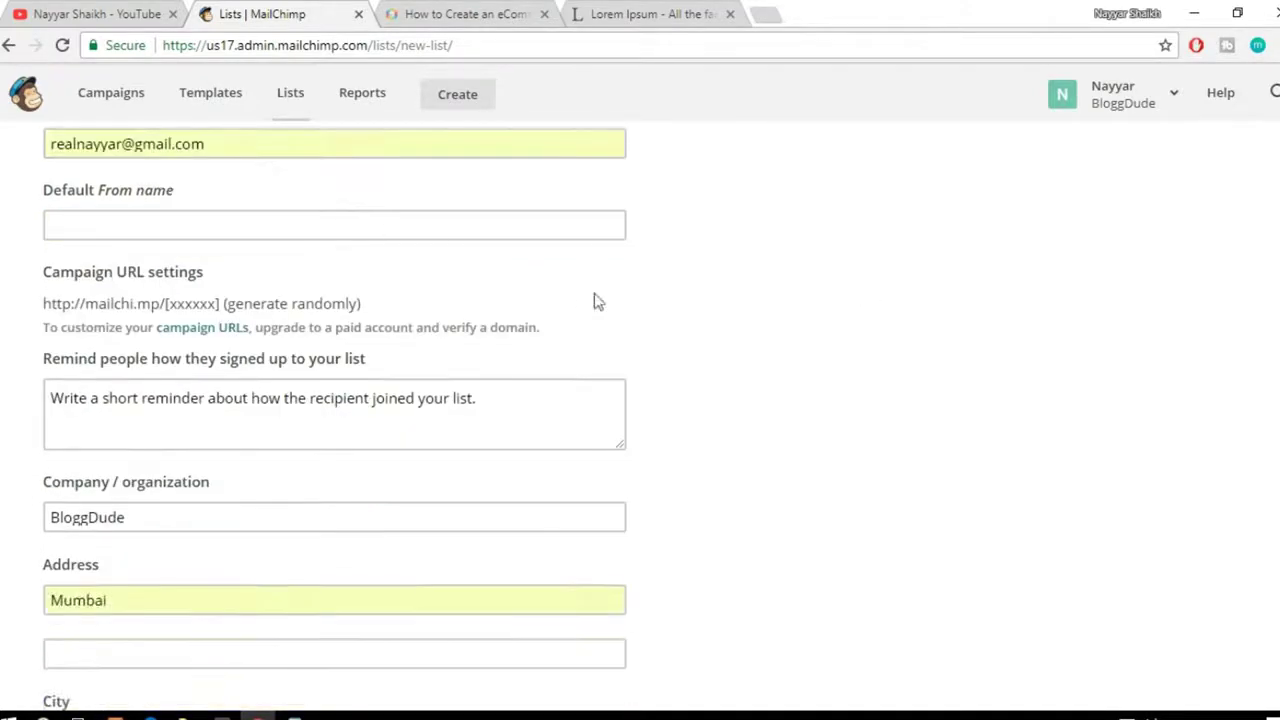
Step: Enter the sender's full name as the default From name
click(200, 213)
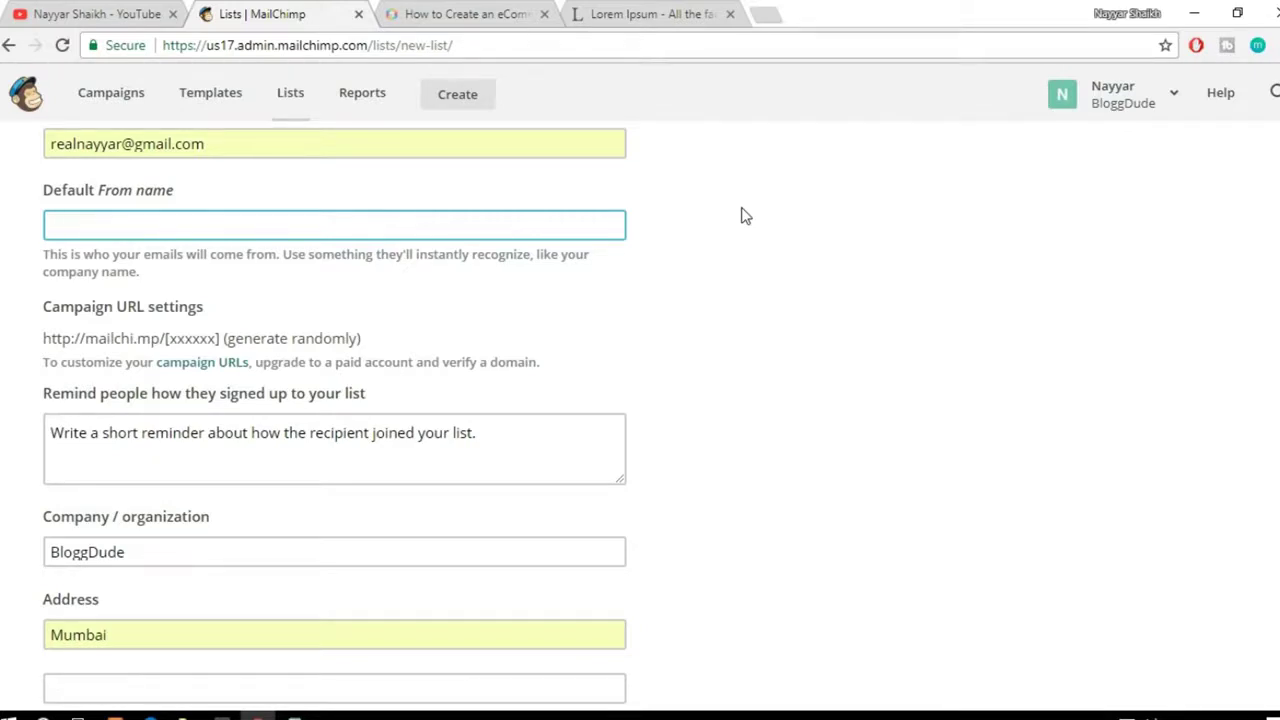
text(Nayya)
text(r HS)
key(BackSpace)
key(BackSpace)
key(BackSpace)
text(Shaikh)
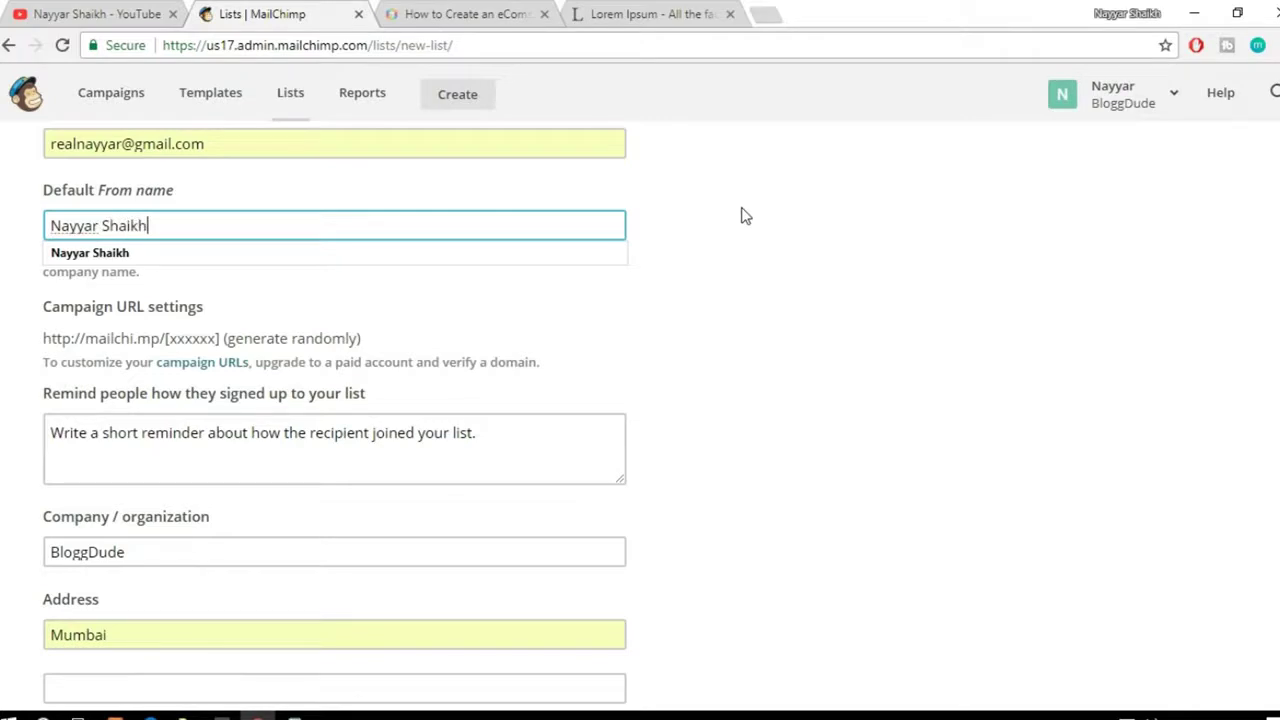
click(830, 250)
scroll(903, 334, down, 2)
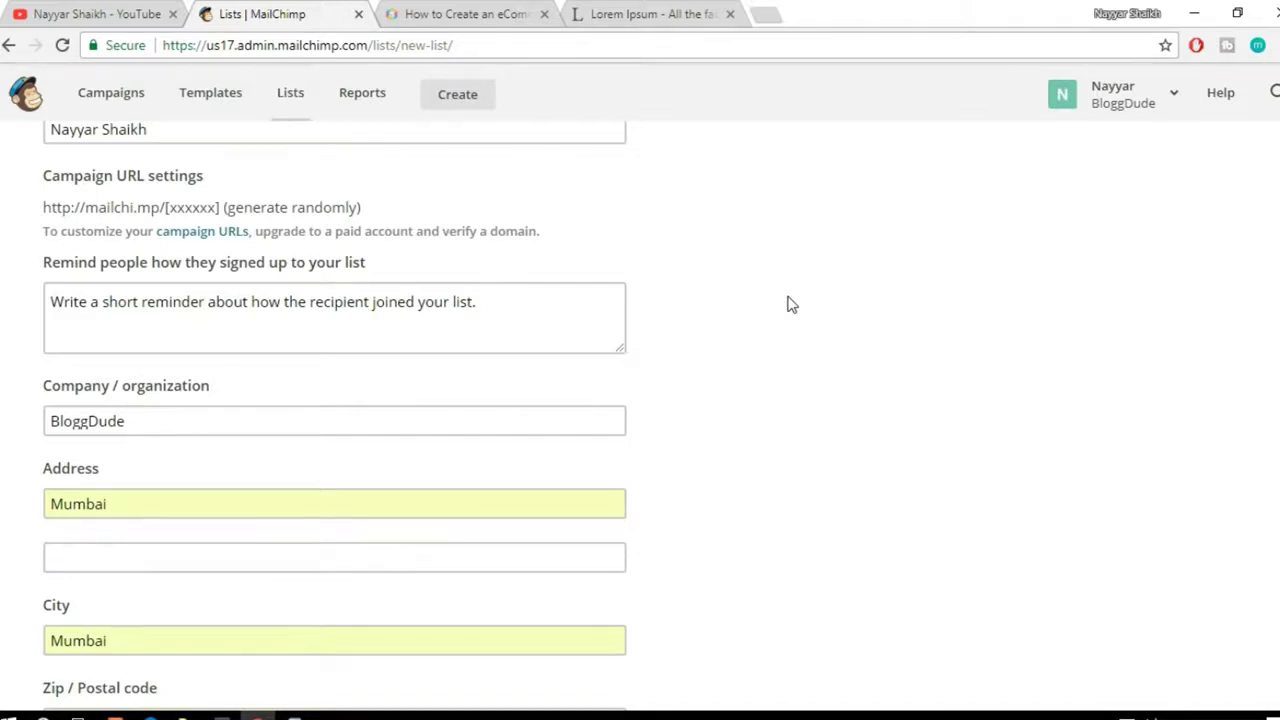
Step: Write the reminder 'Thank You for Signing up for Newsletter from BloggDude.com, we will send you free Divi and Elementor Layouts.'
click(522, 312)
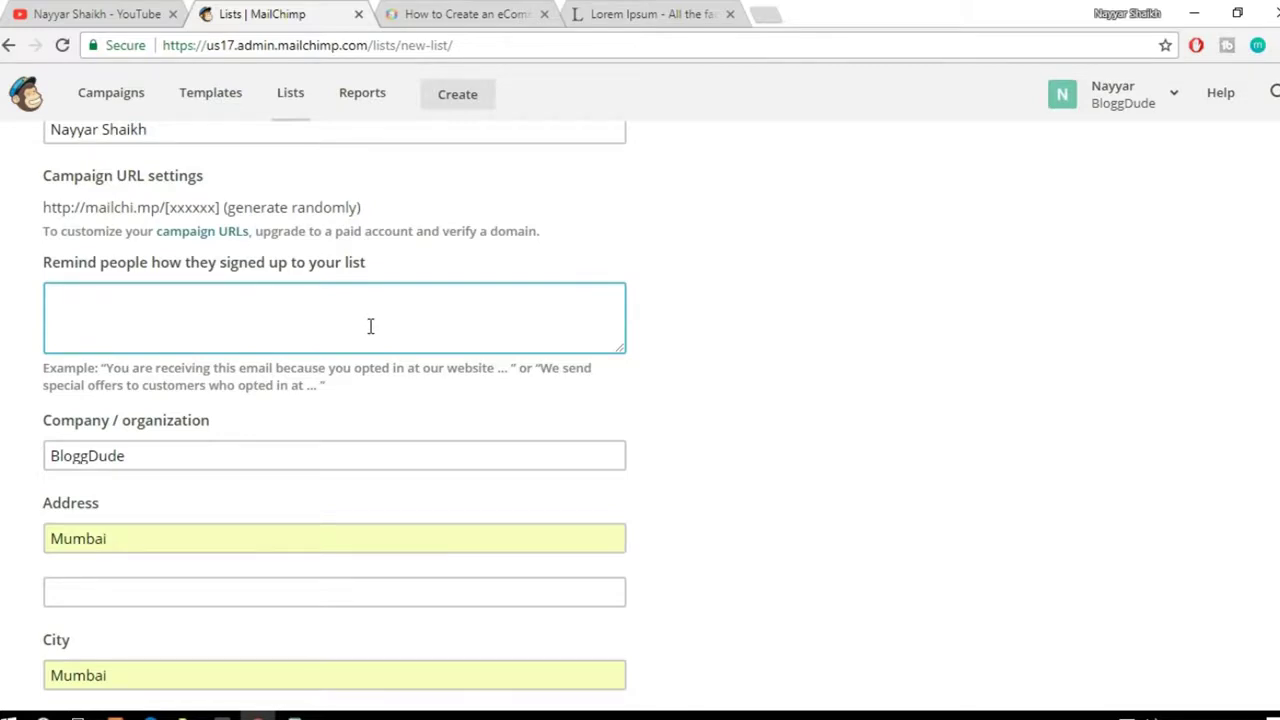
text(hank )
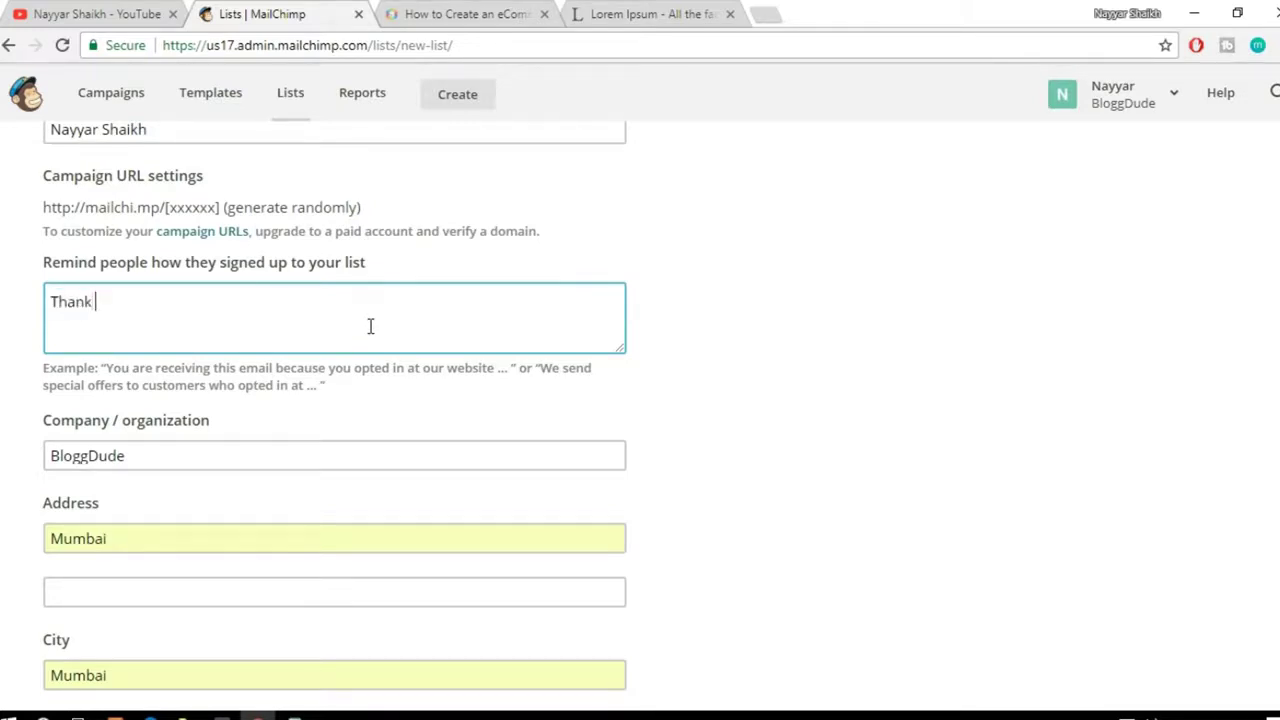
text(You for Signing up)
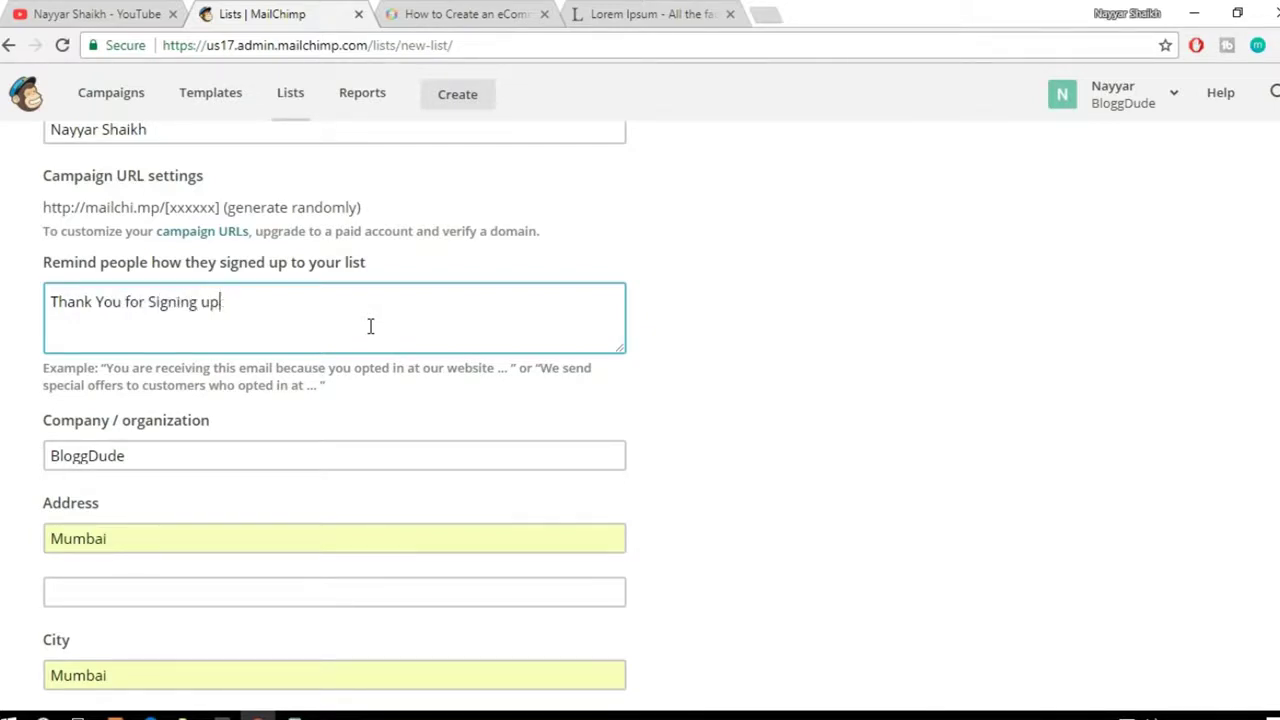
text( for Newsltte)
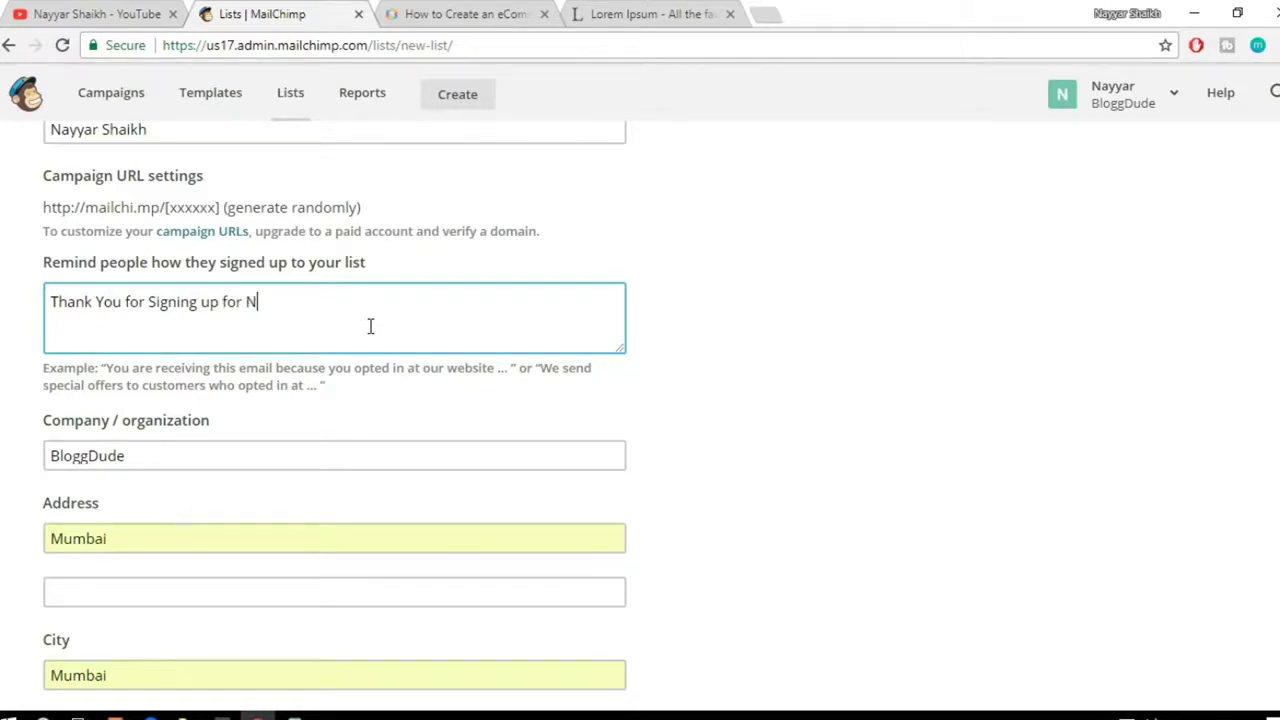
key(BackSpace)
key(BackSpace)
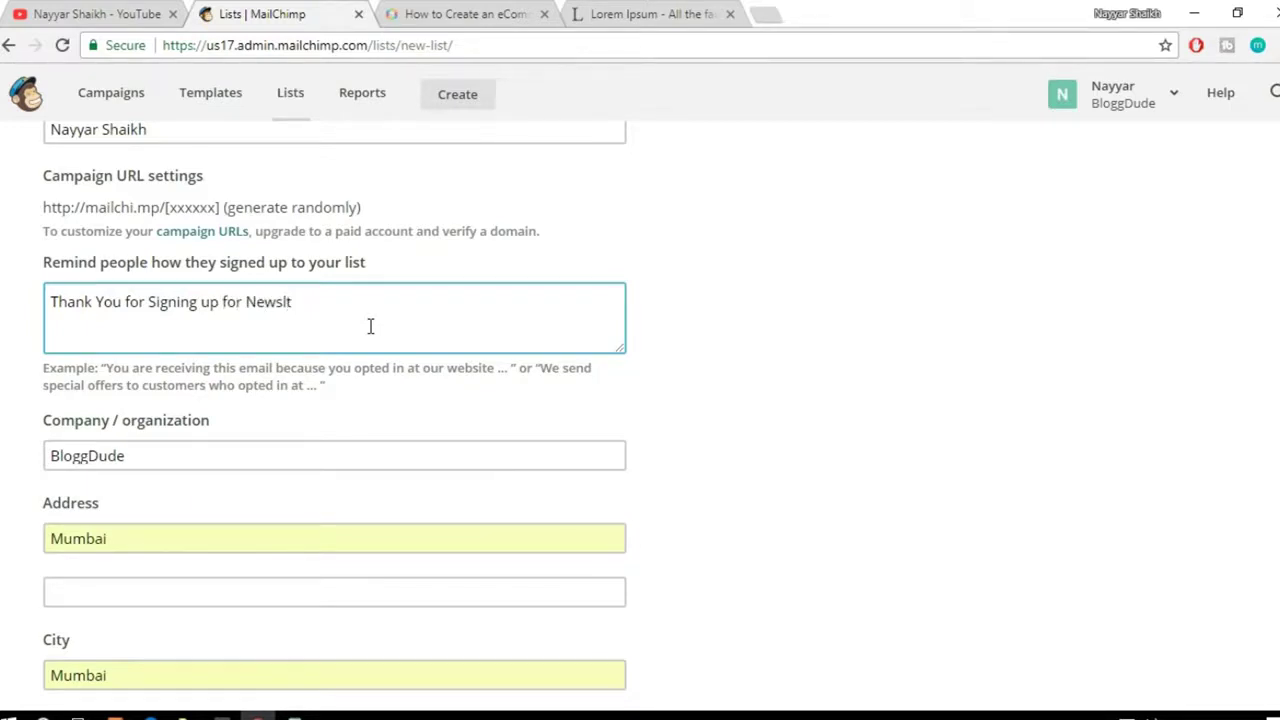
text(etter from BloggDude.com)
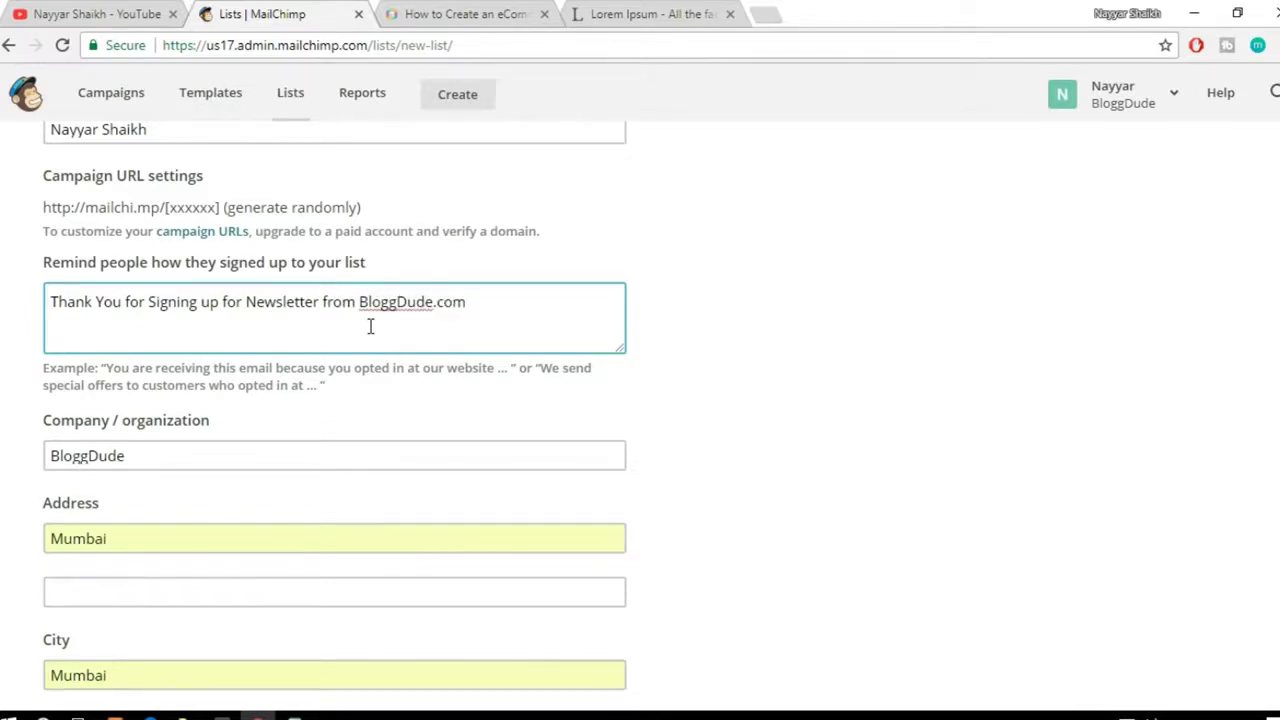
text(, You will re)
drag(481, 304, 575, 303)
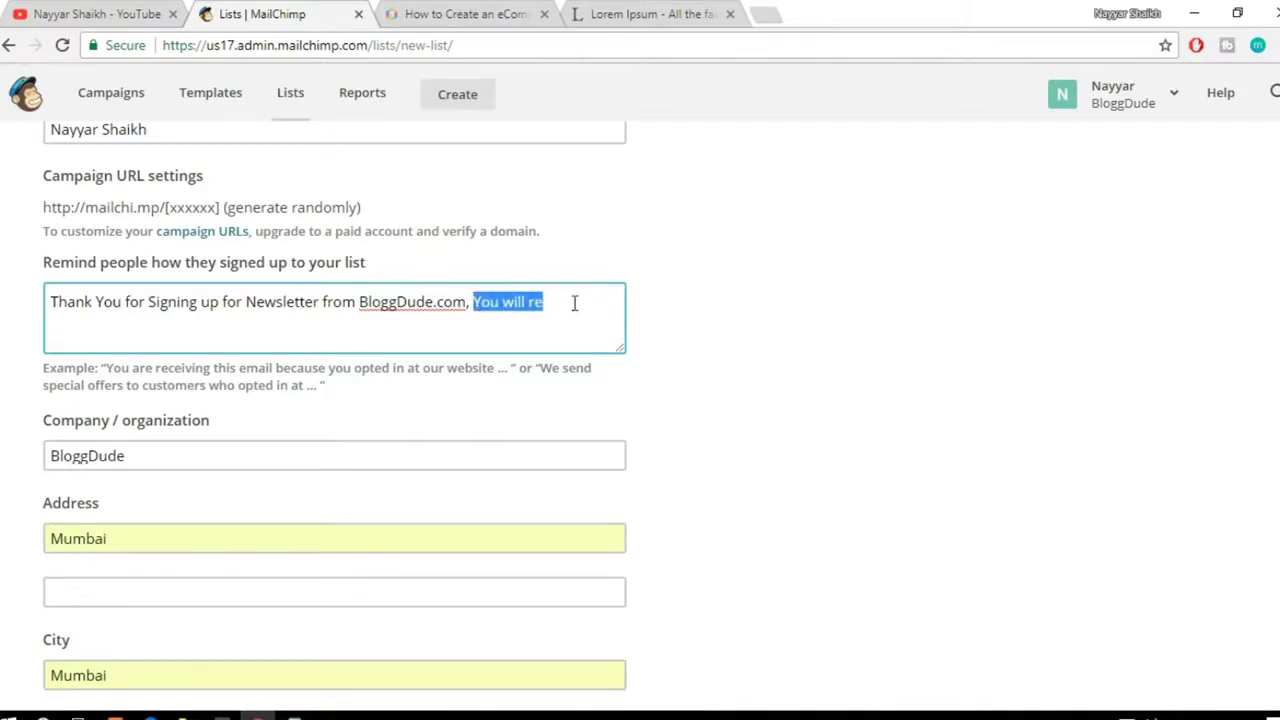
text(we will)
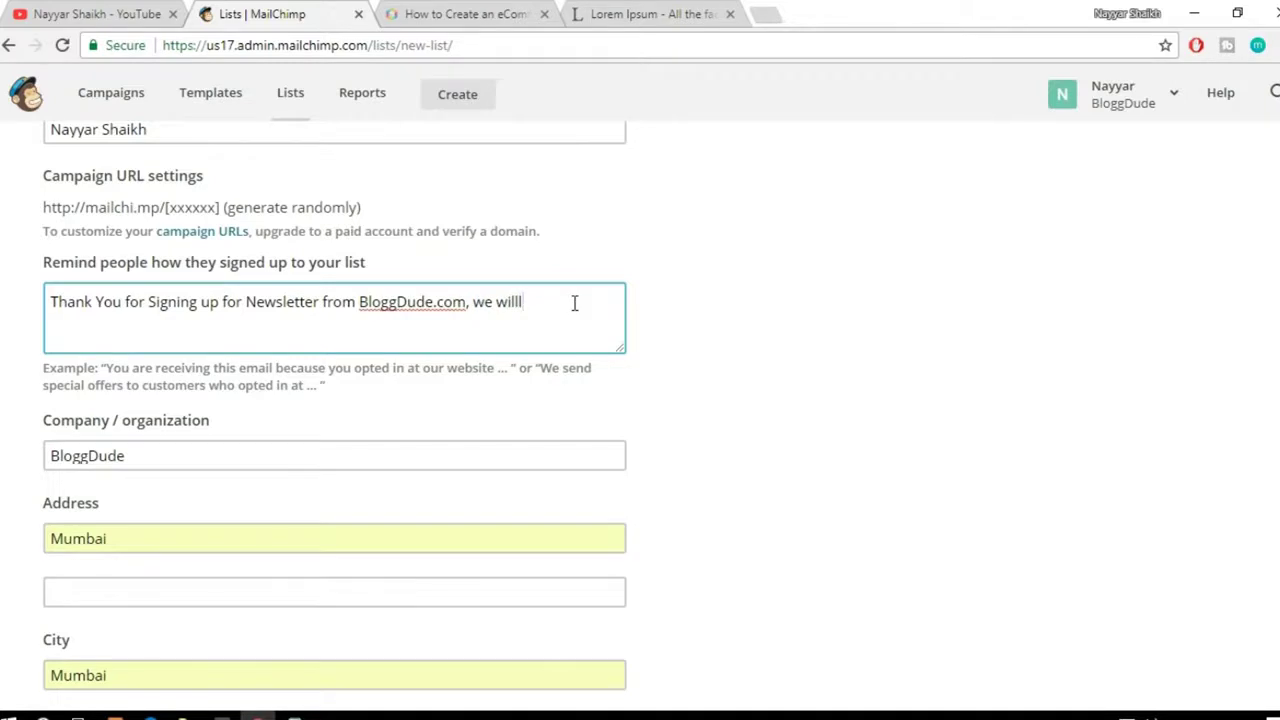
text( send you free Divi and Elke)
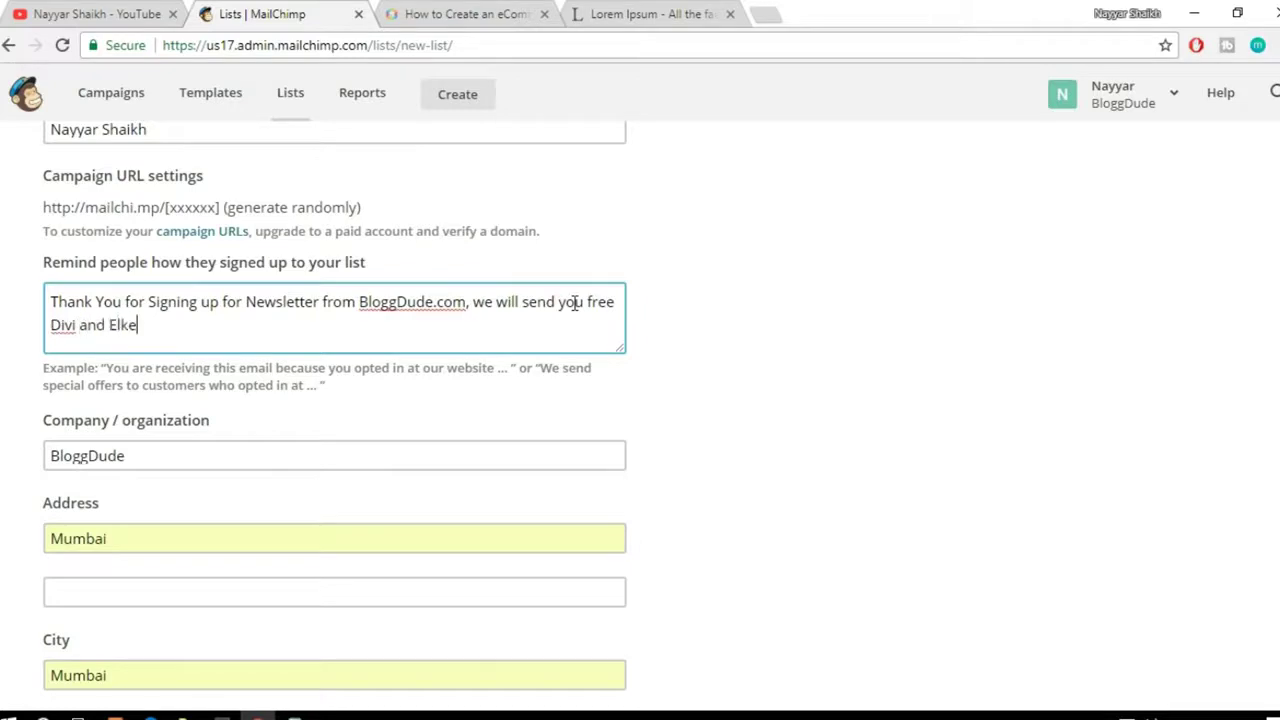
key(BackSpace)
key(BackSpace)
text(ementor Layouts)
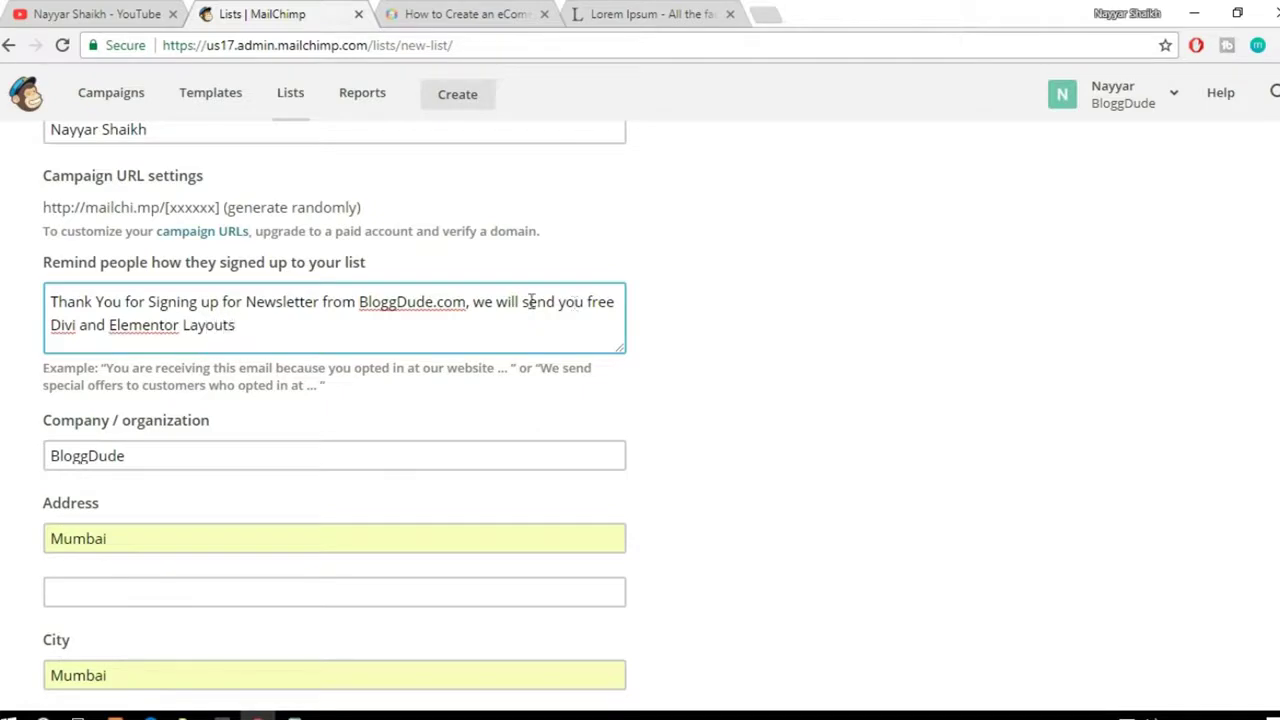
text(./)
Step: Review the reminder by highlighting its opening sentence, BloggDude.com and the layouts offer
drag(51, 301, 463, 292)
click(481, 316)
click(363, 301)
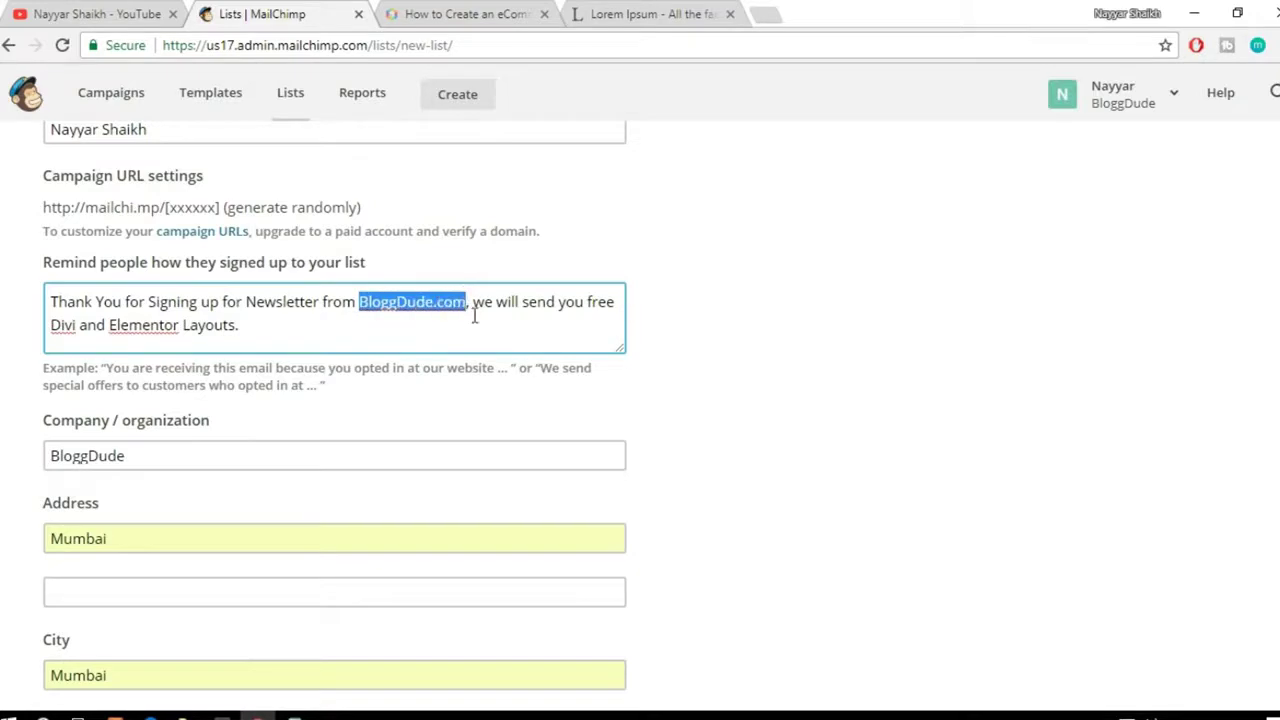
click(474, 306)
drag(359, 302, 496, 318)
click(474, 306)
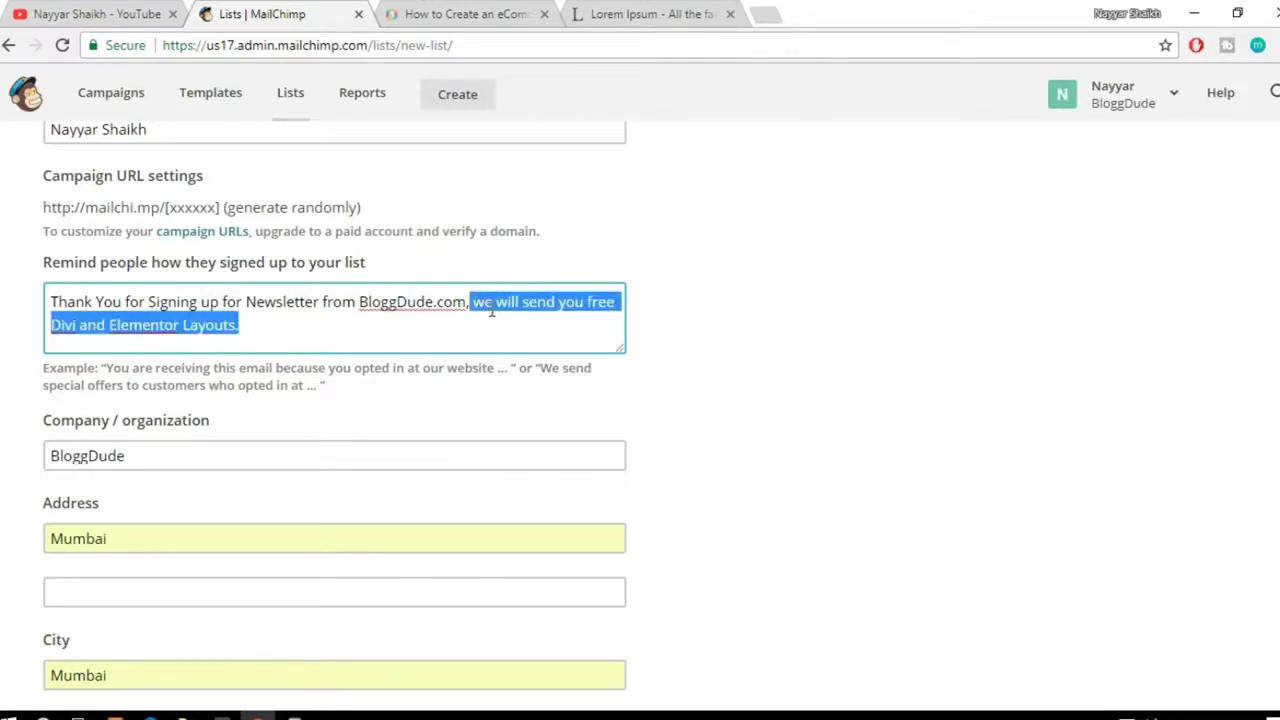
click(490, 312)
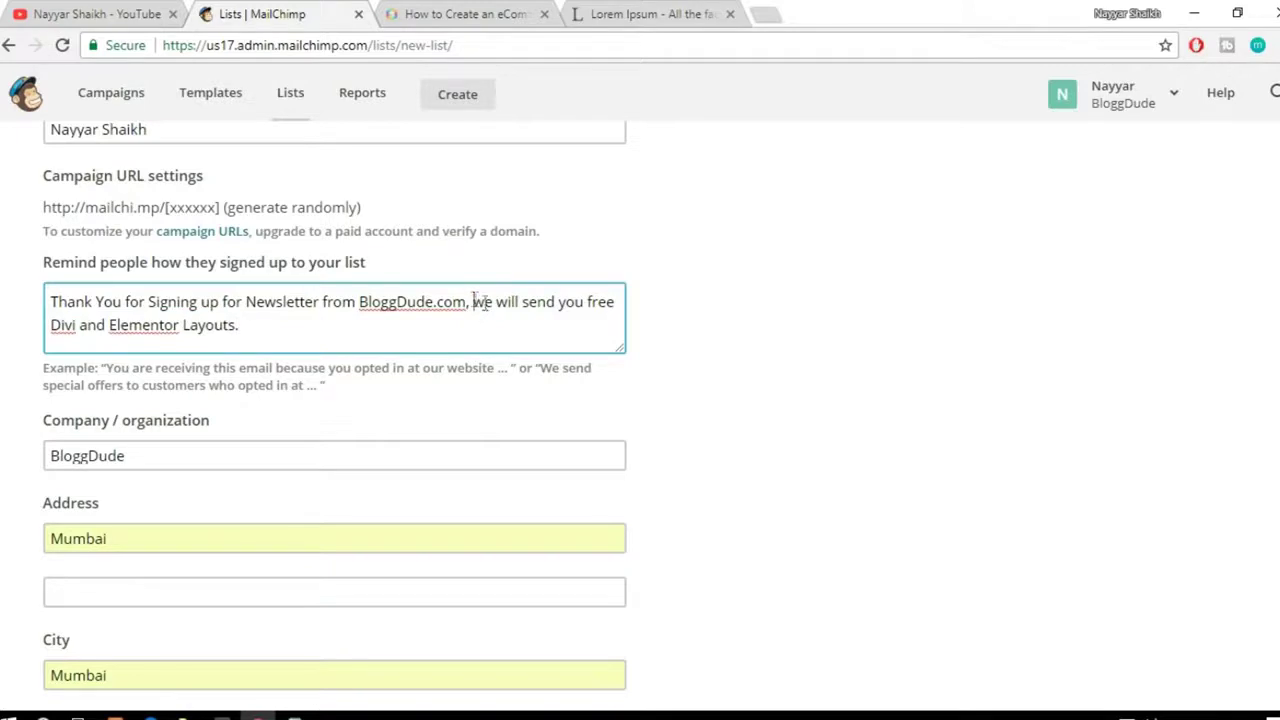
drag(474, 300, 495, 321)
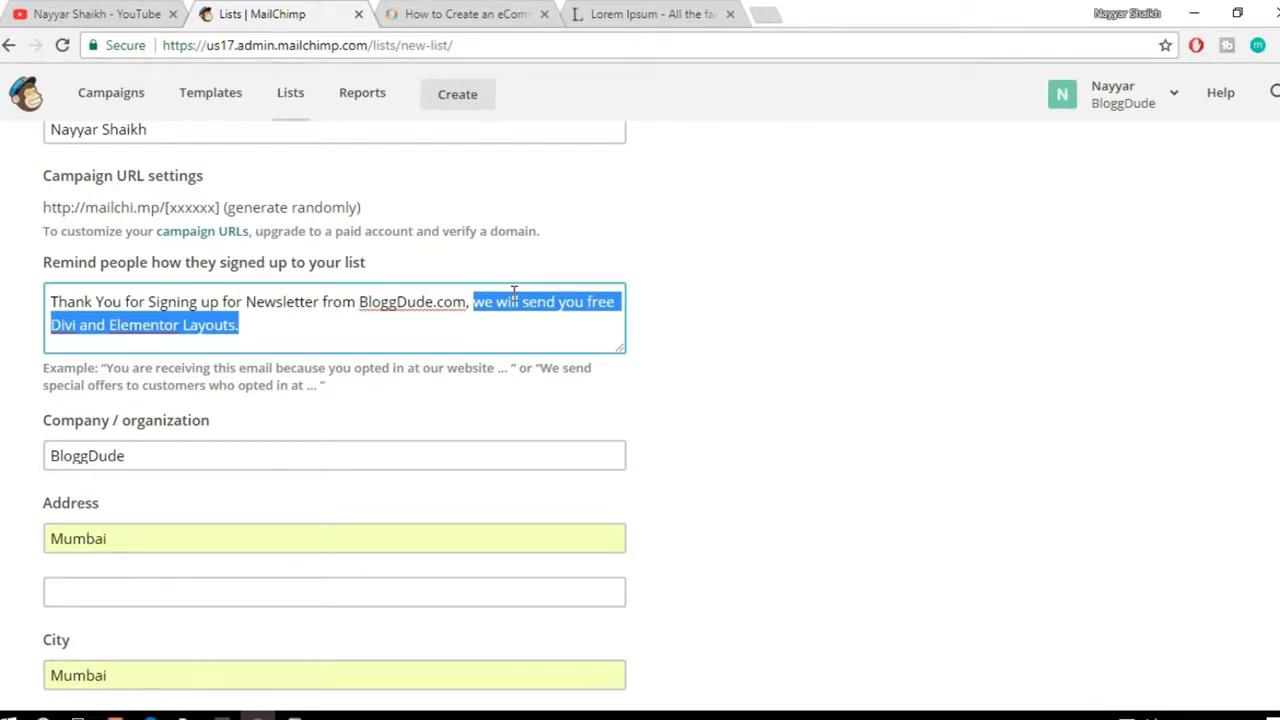
click(634, 306)
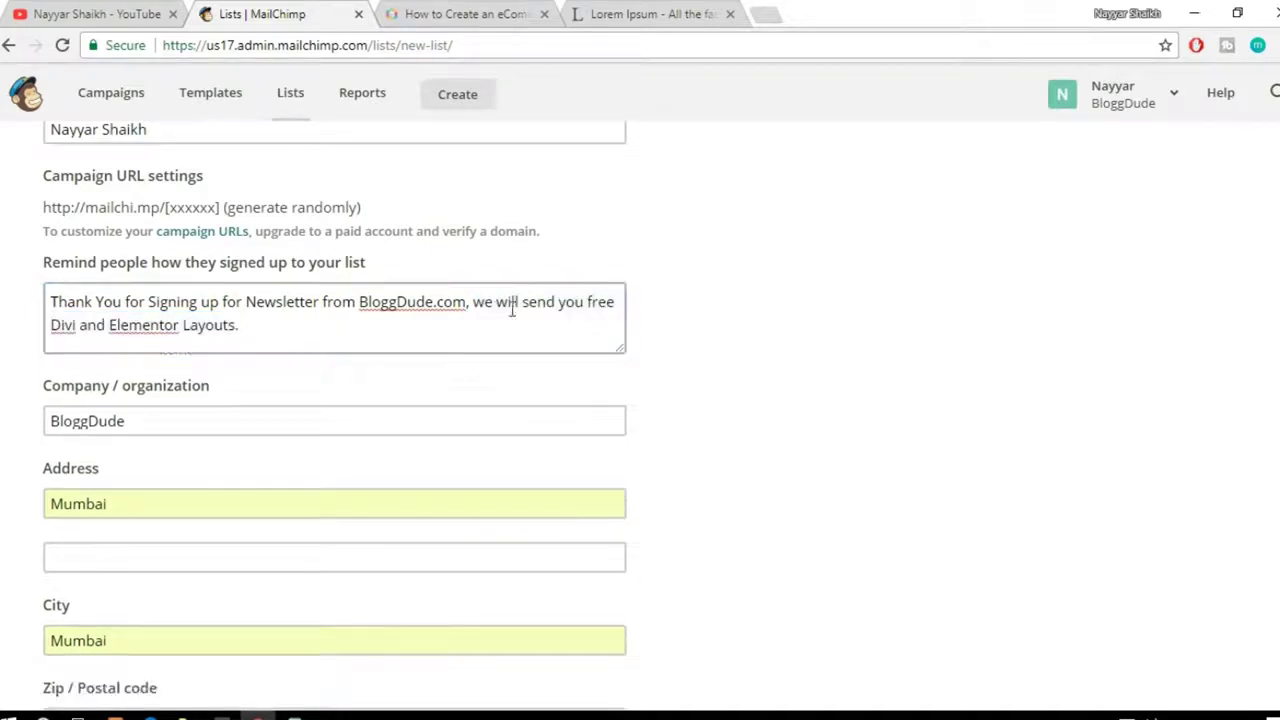
click(170, 418)
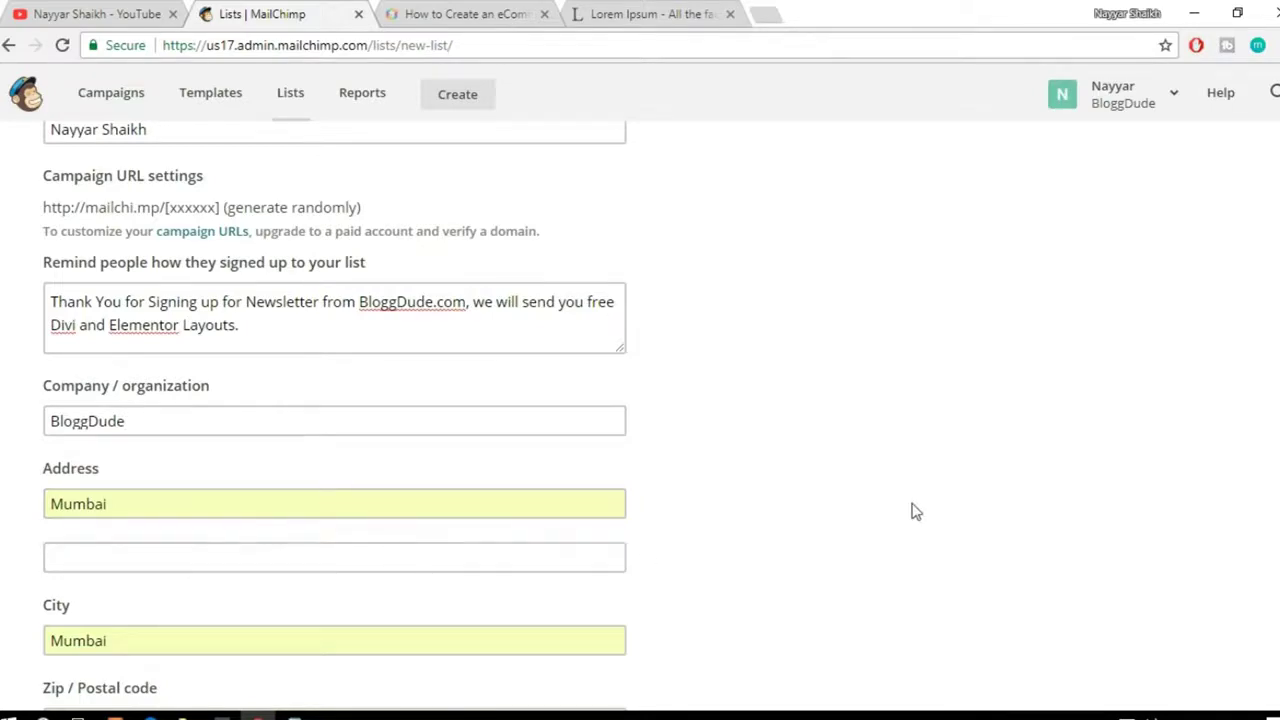
Step: Enable Daily summary notifications for subscribe and unsubscribe activity
scroll(911, 511, down, 6)
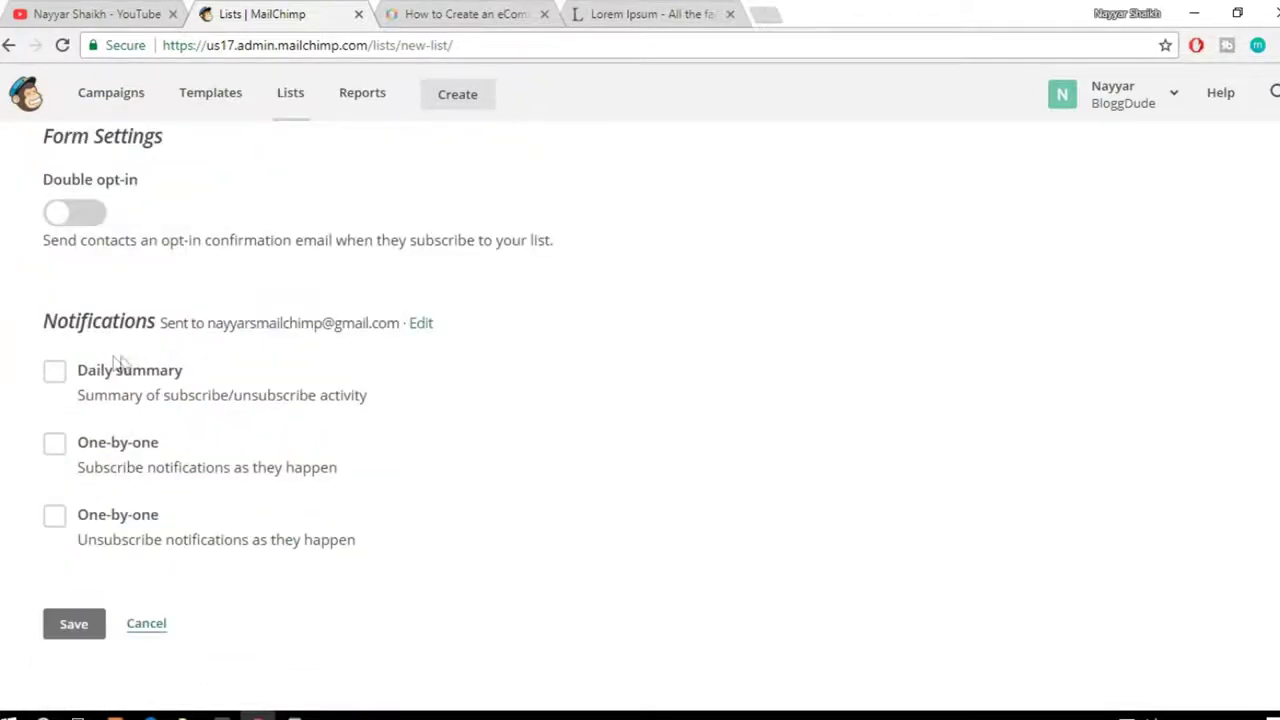
click(107, 382)
Step: Save the form to create the list and review its empty View contacts page
click(72, 632)
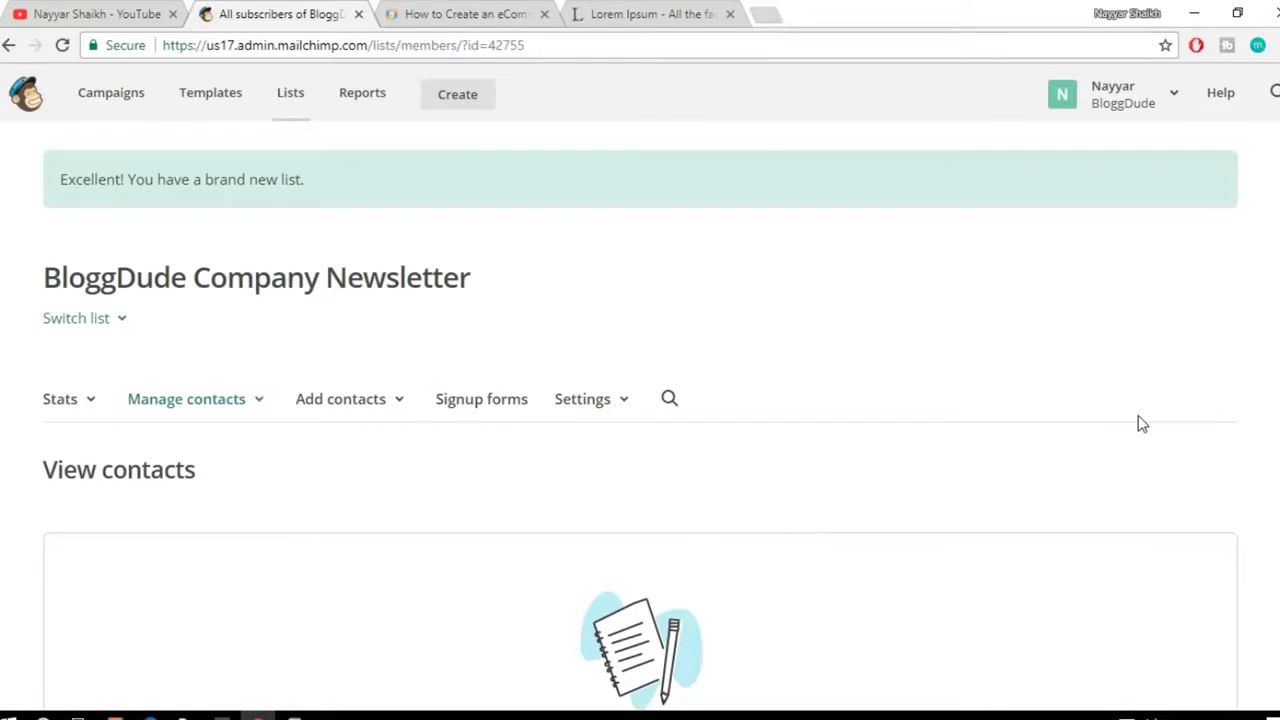
scroll(1138, 416, down, 5)
scroll(1138, 416, up, 3)
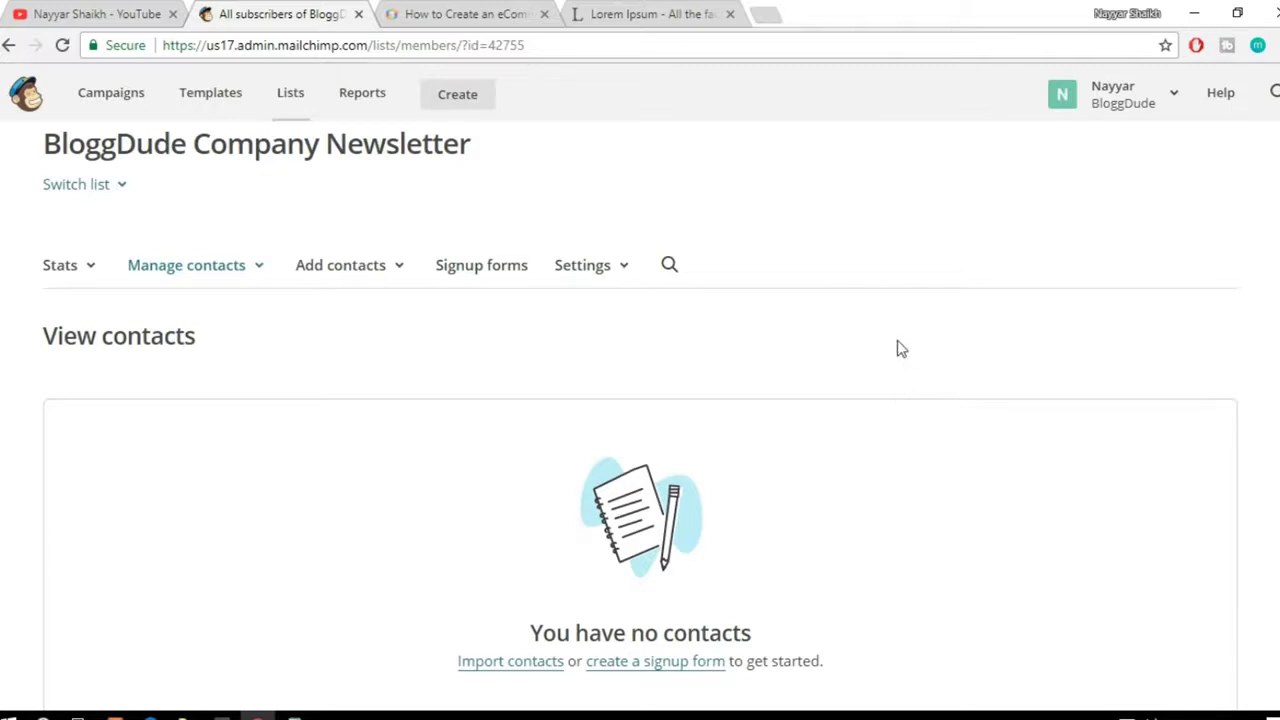
Step: Open Signup forms and the General forms builder with Email Address, First Name and Last Name fields
click(480, 272)
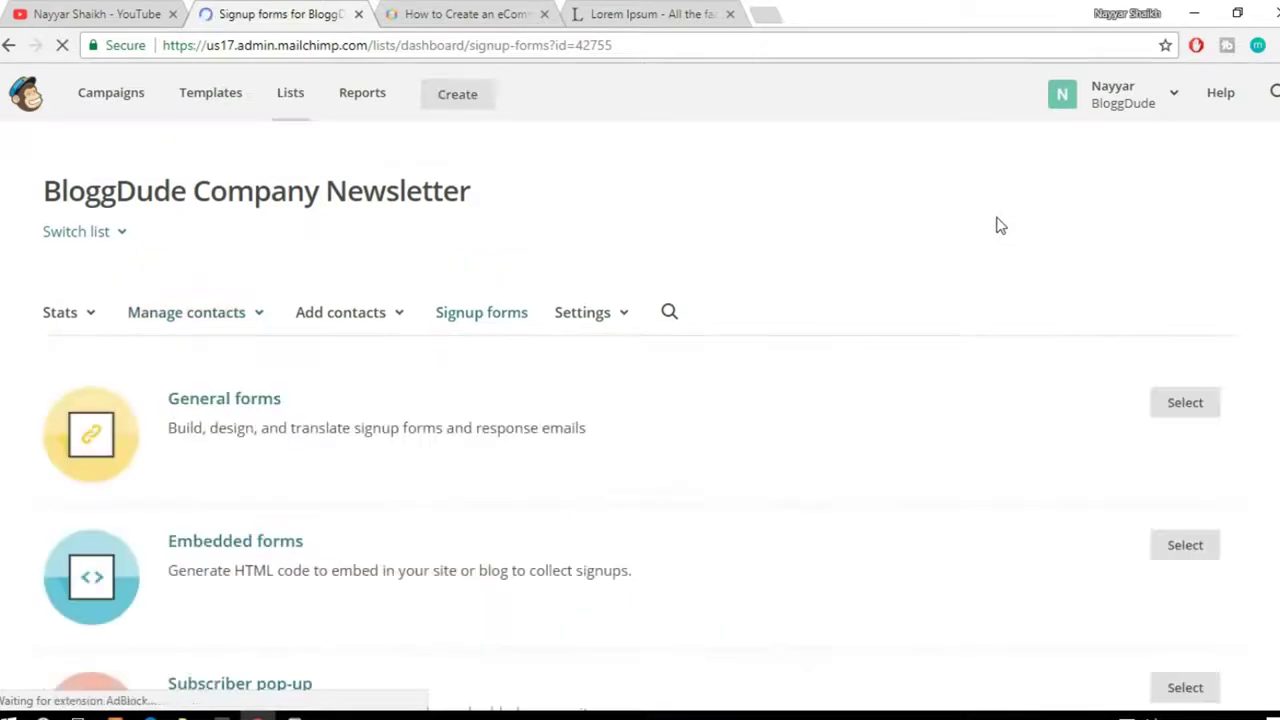
scroll(986, 380, down, 3)
scroll(986, 398, up, 1)
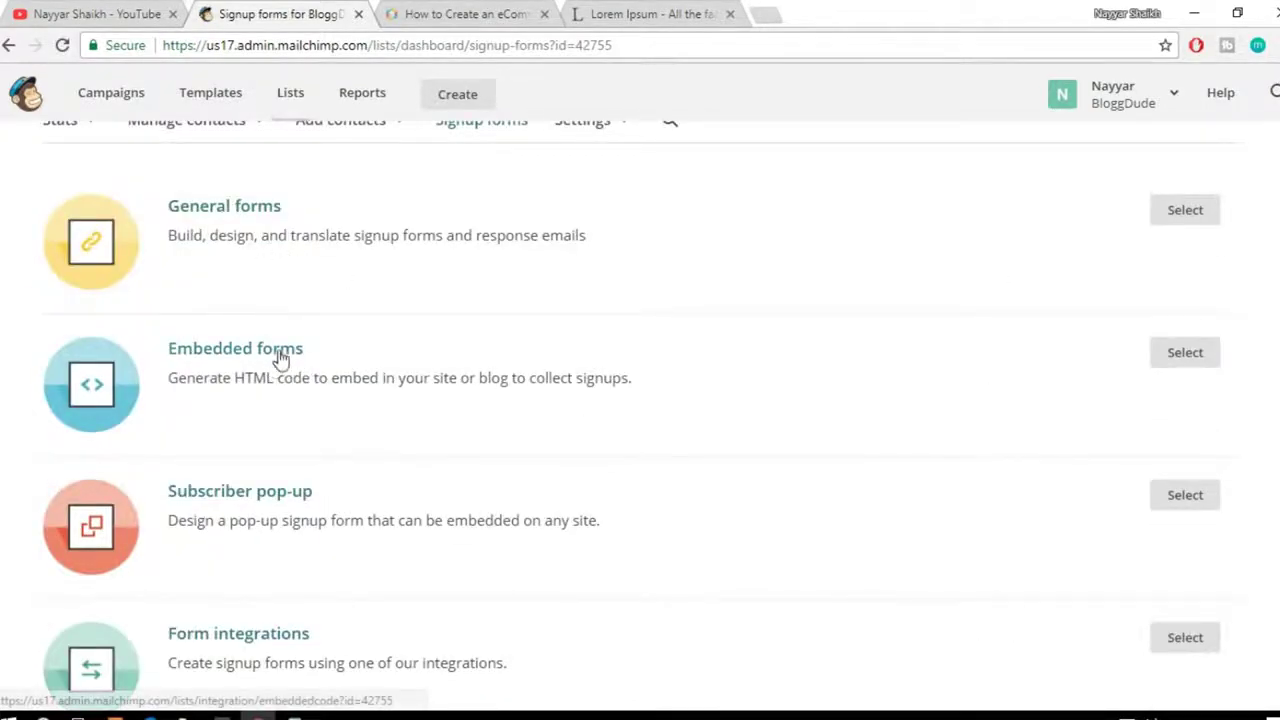
scroll(726, 487, down, 1)
scroll(334, 540, up, 3)
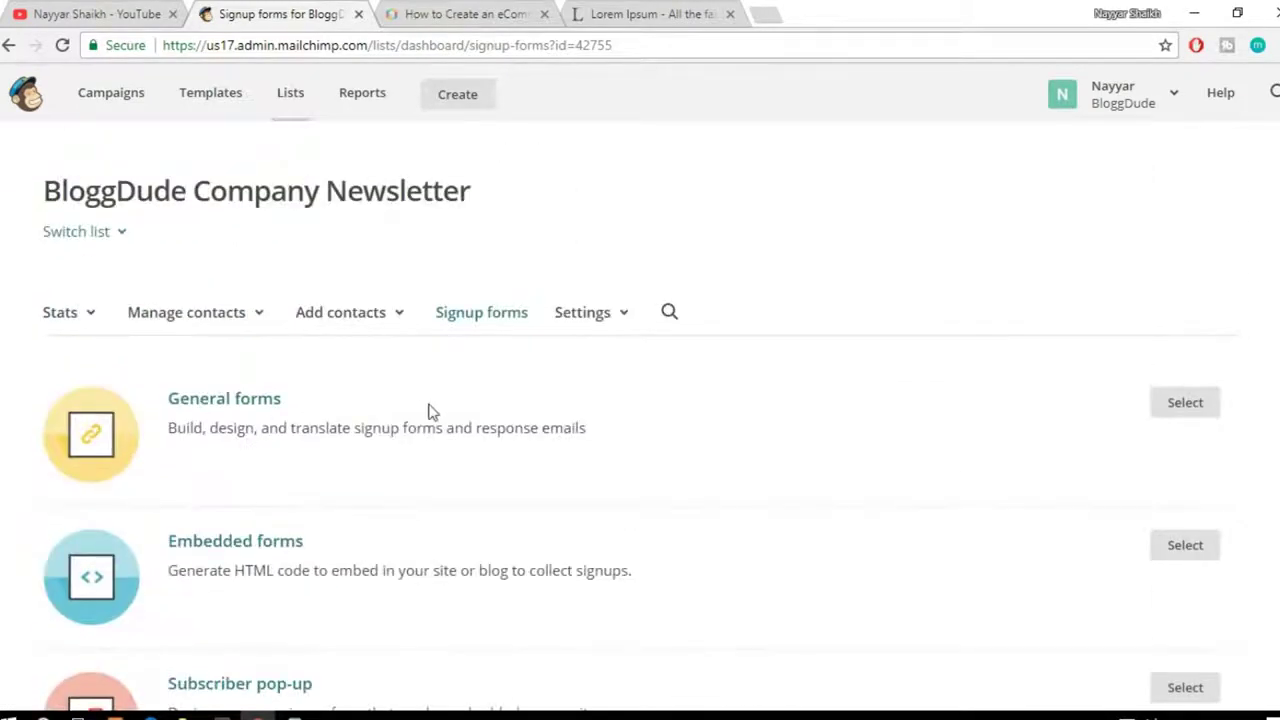
scroll(430, 410, down, 1)
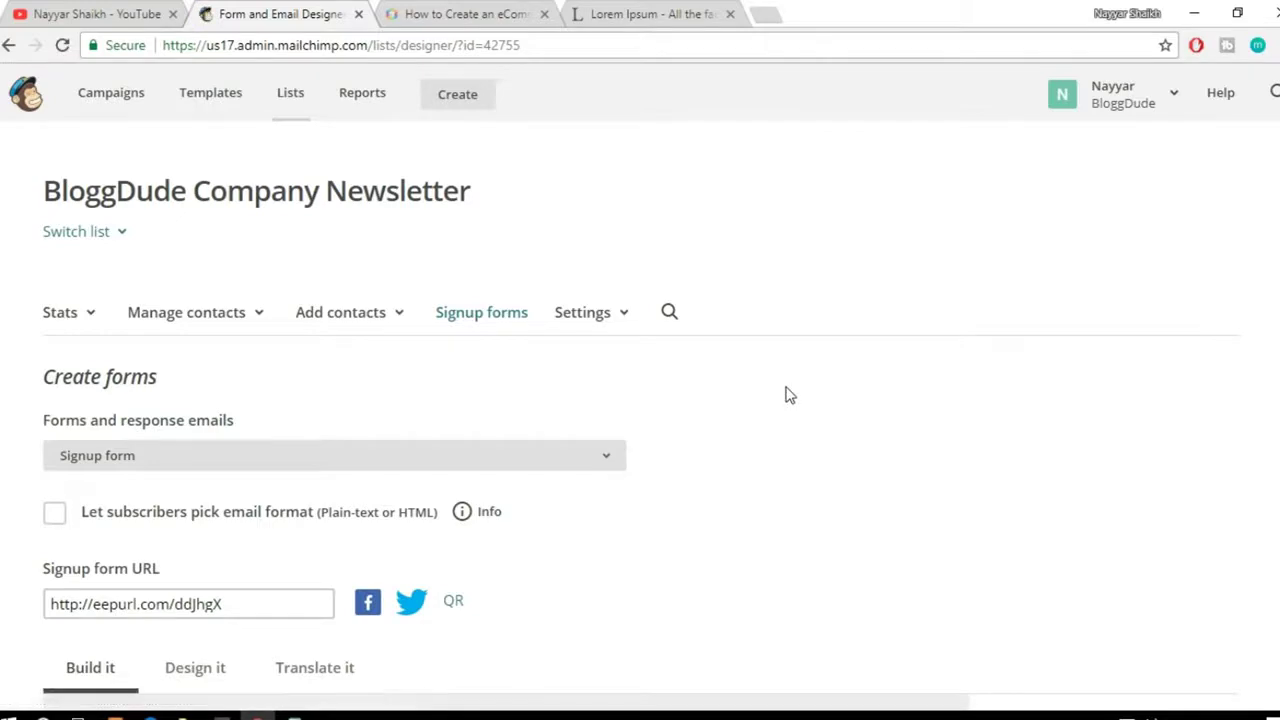
scroll(891, 422, down, 2)
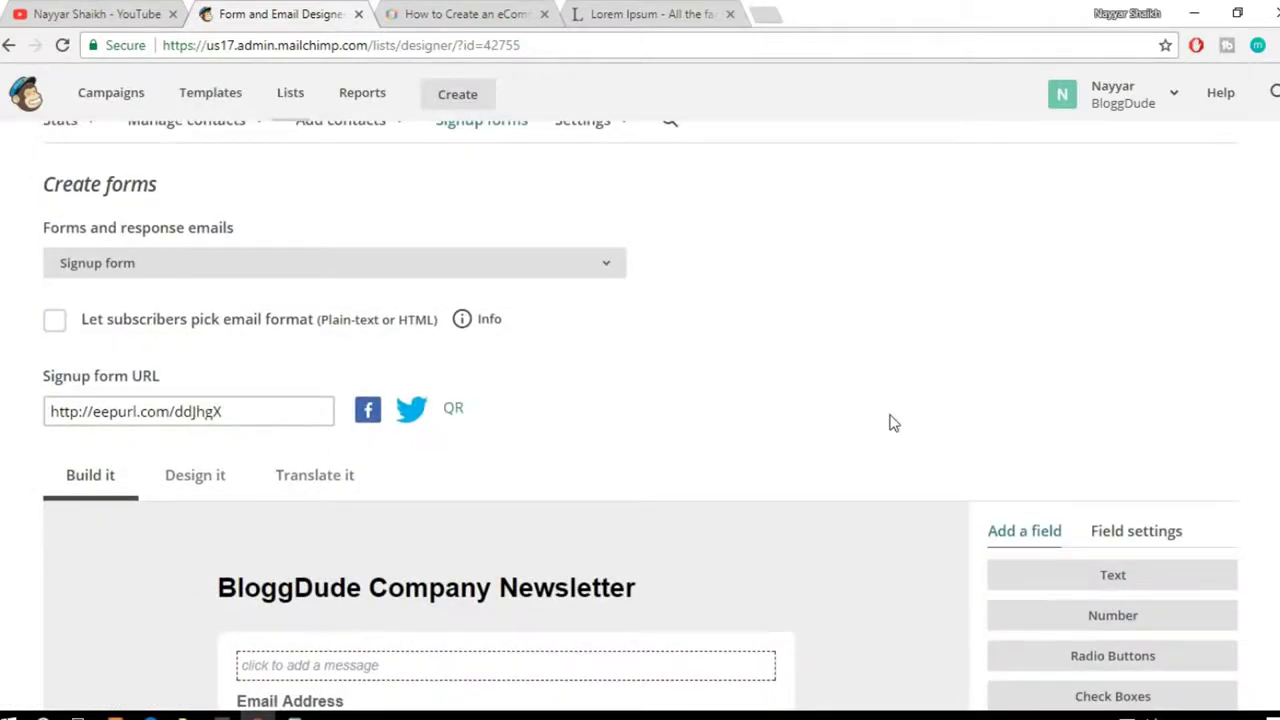
scroll(1160, 415, down, 2)
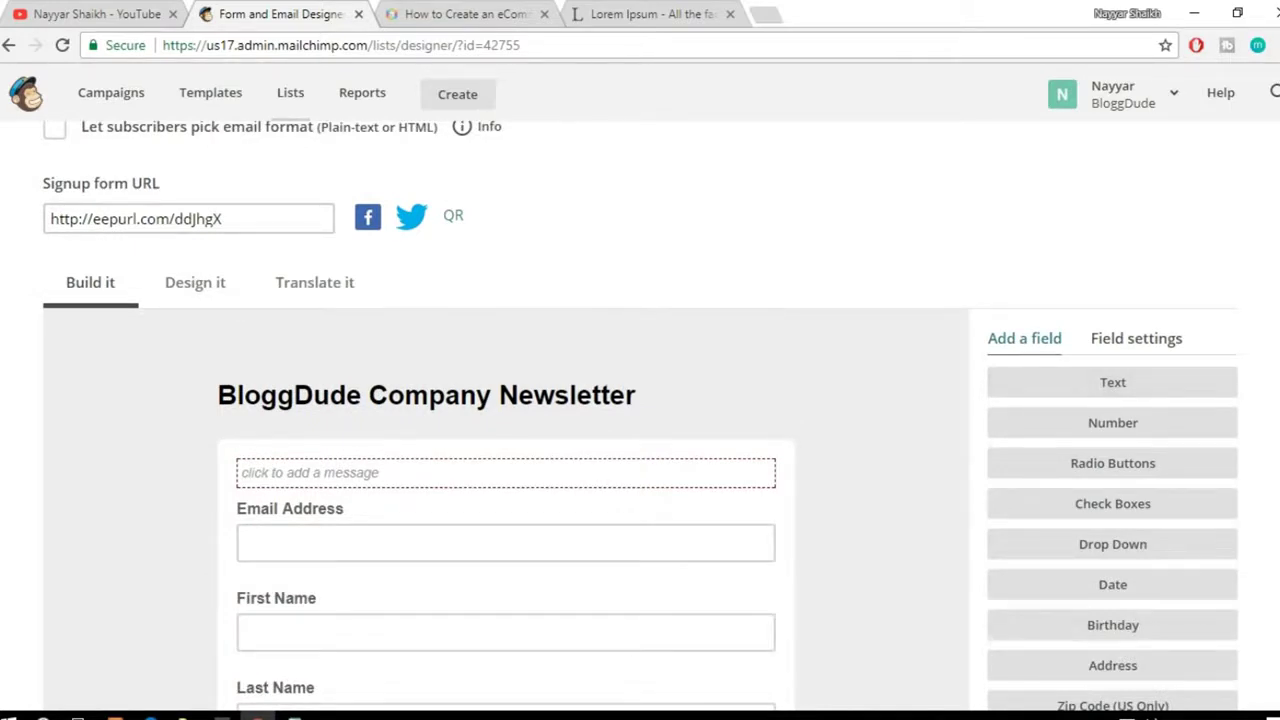
scroll(400, 255, down, 2)
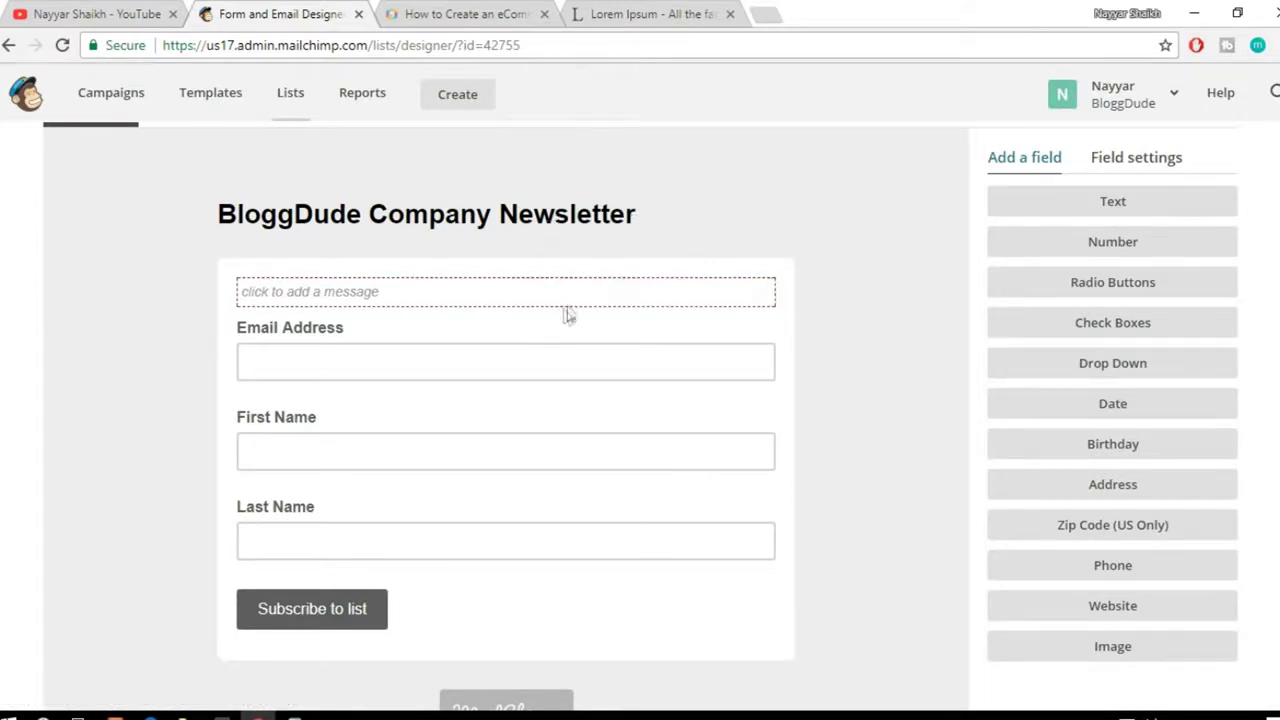
mouse_move(510, 224)
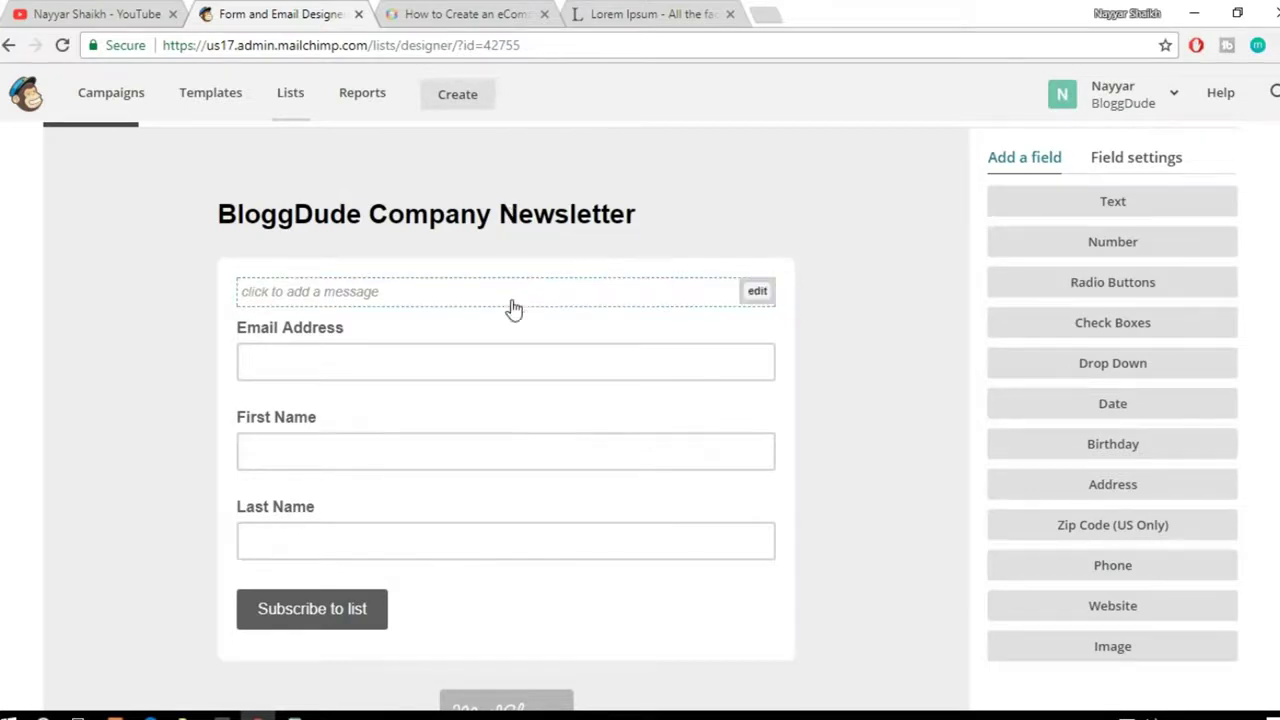
scroll(505, 300, down, 1)
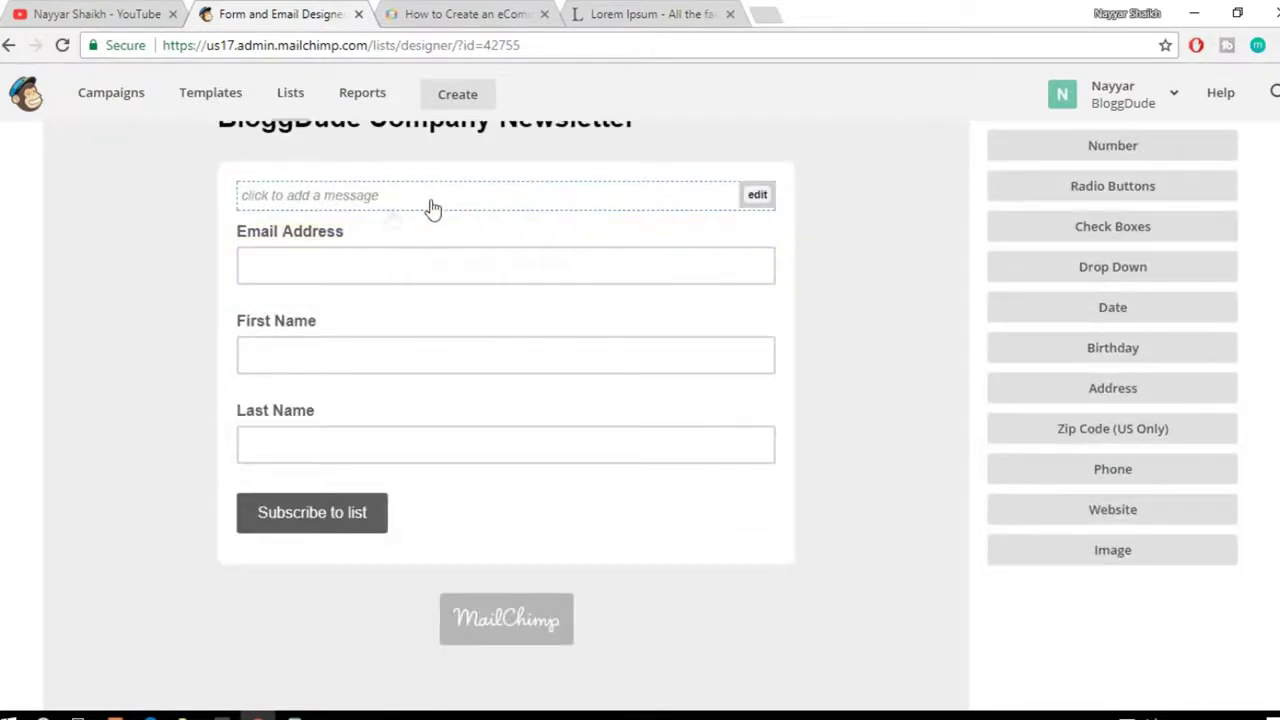
Step: Save the 'Newsletter' intro text block so it sits above the Email Address field
click(383, 197)
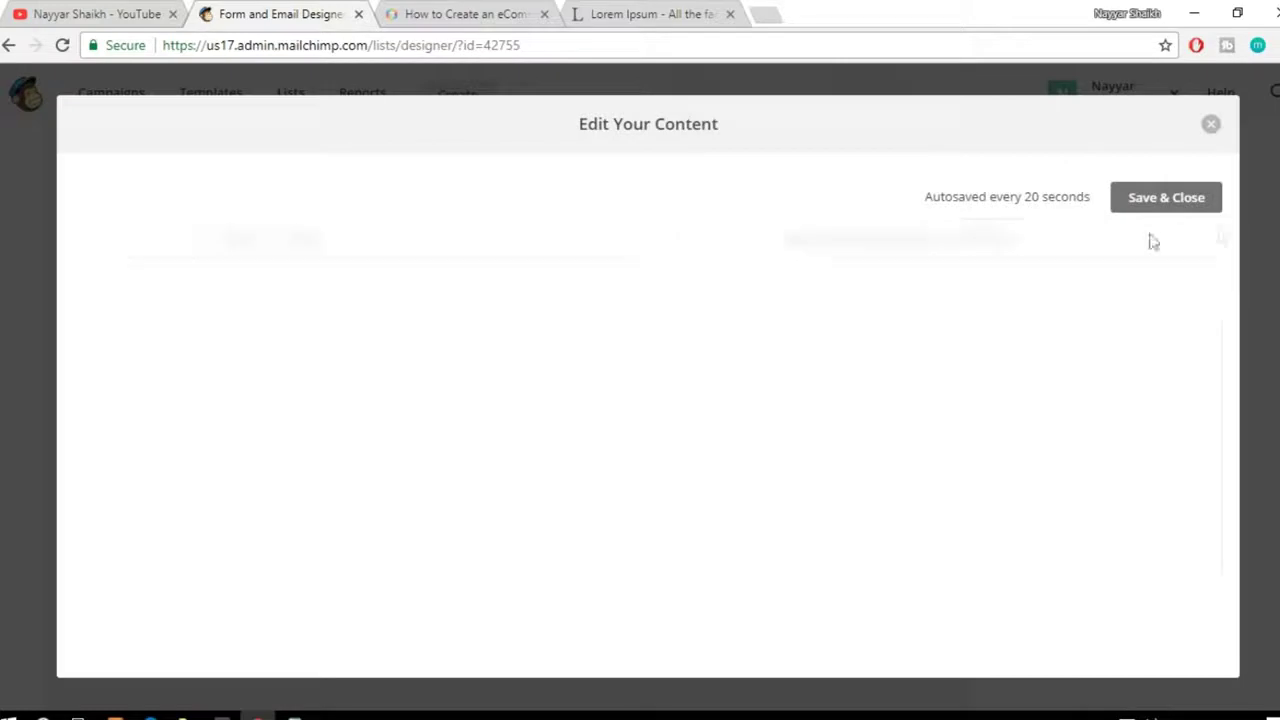
click(648, 401)
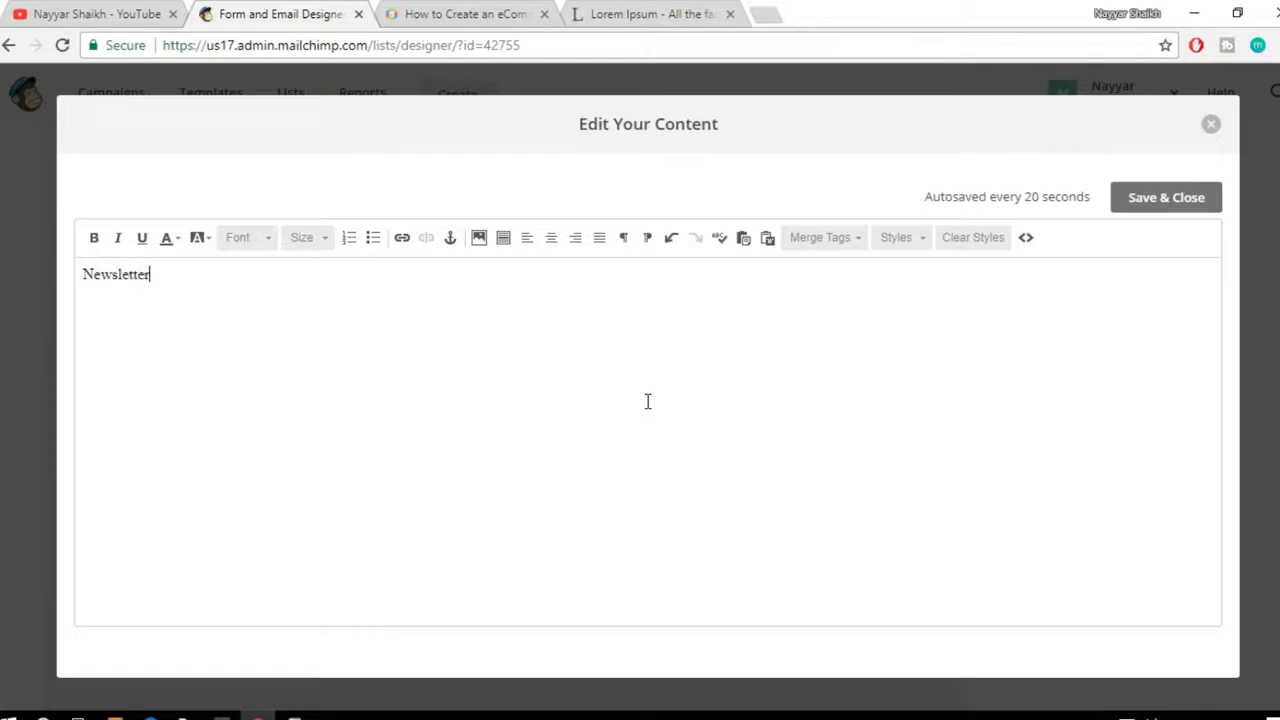
click(1164, 197)
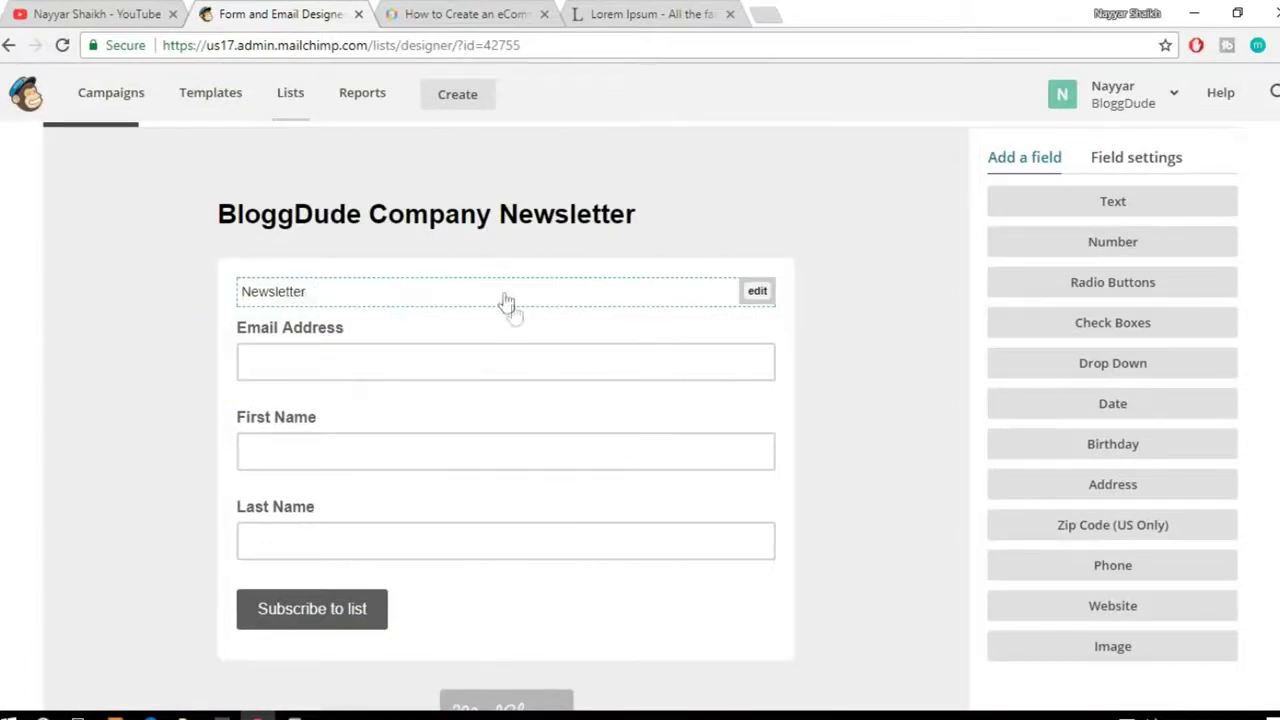
scroll(514, 314, down, 1)
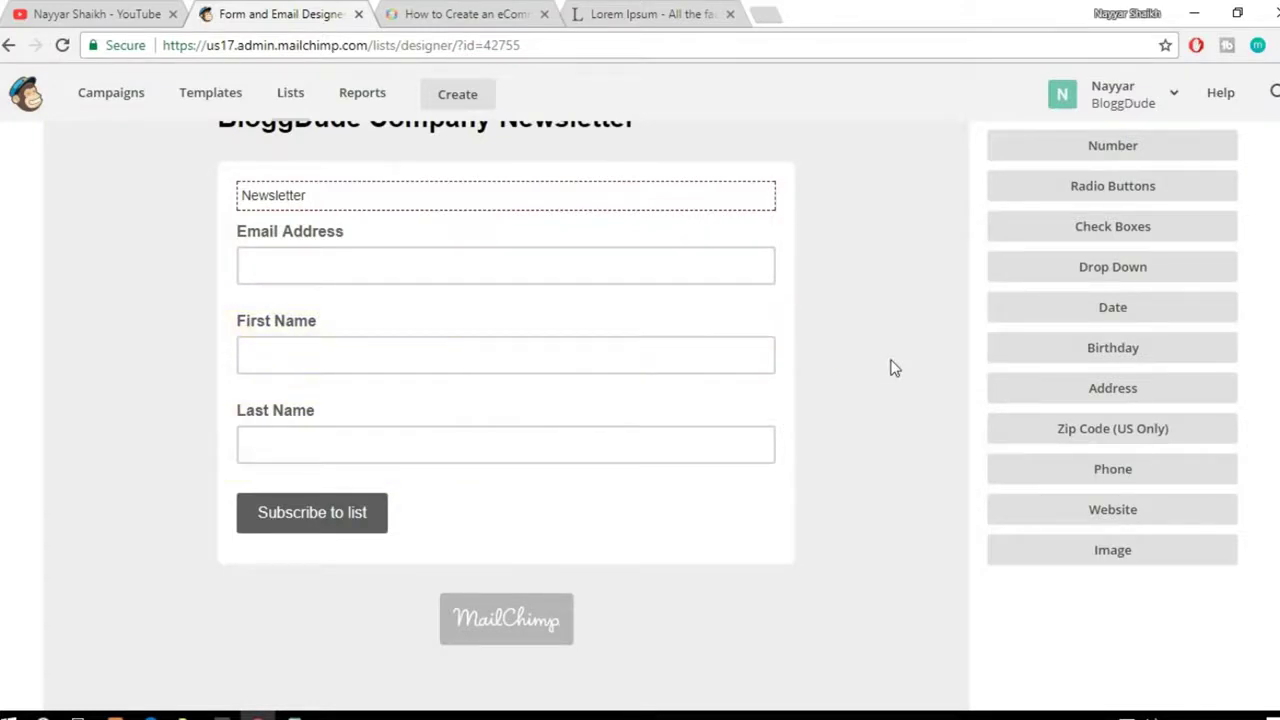
Step: Add a Phone field to the signup form
click(1155, 476)
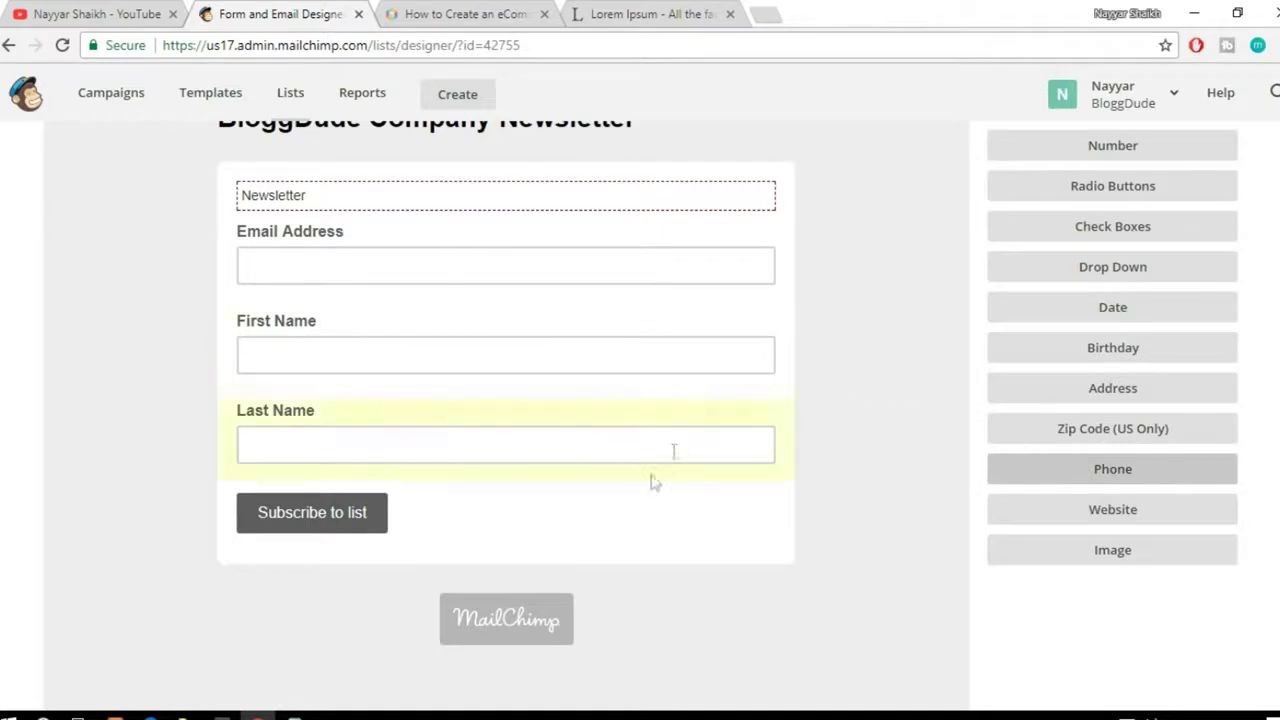
click(1143, 476)
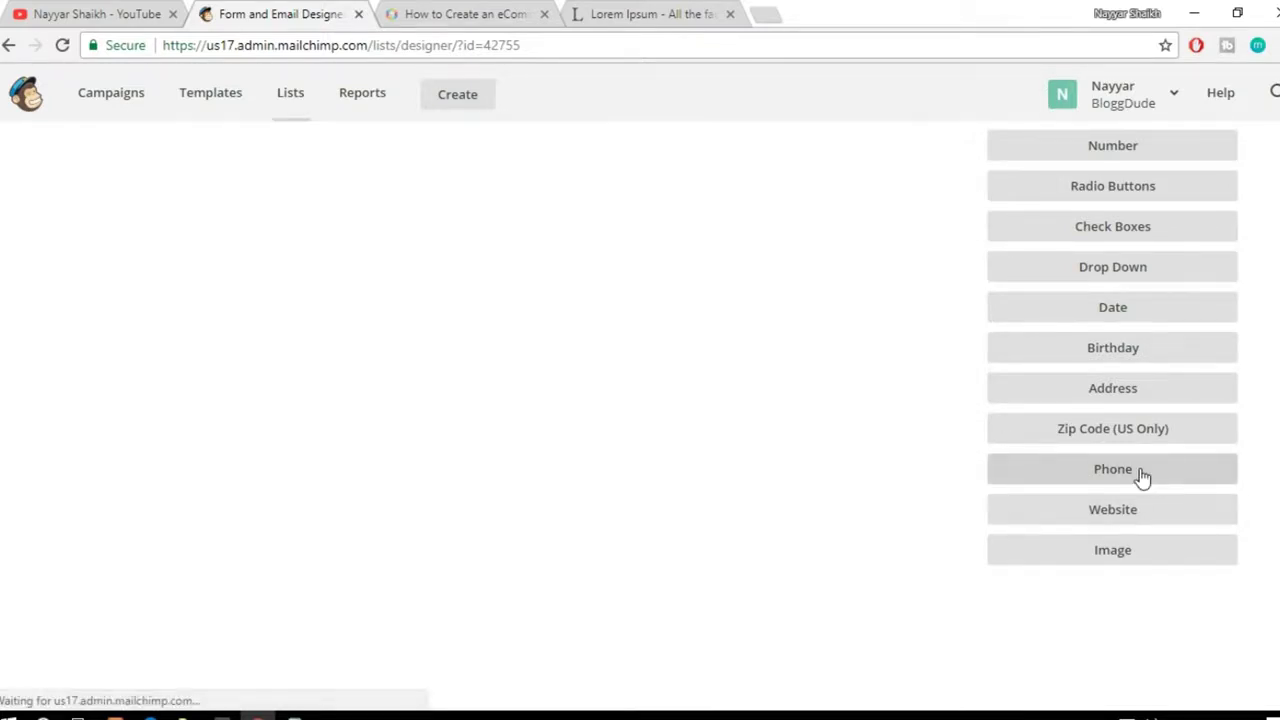
scroll(864, 449, down, 5)
scroll(864, 449, up, 1)
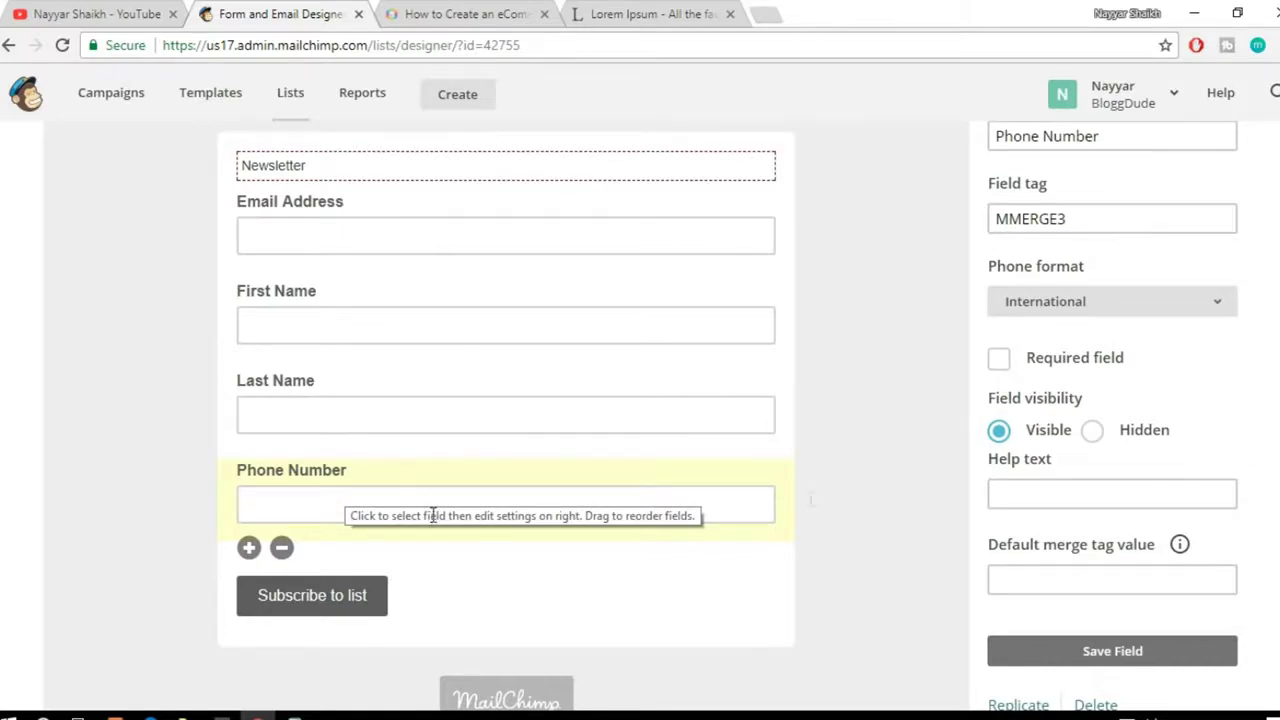
scroll(1116, 460, up, 3)
scroll(1157, 452, down, 3)
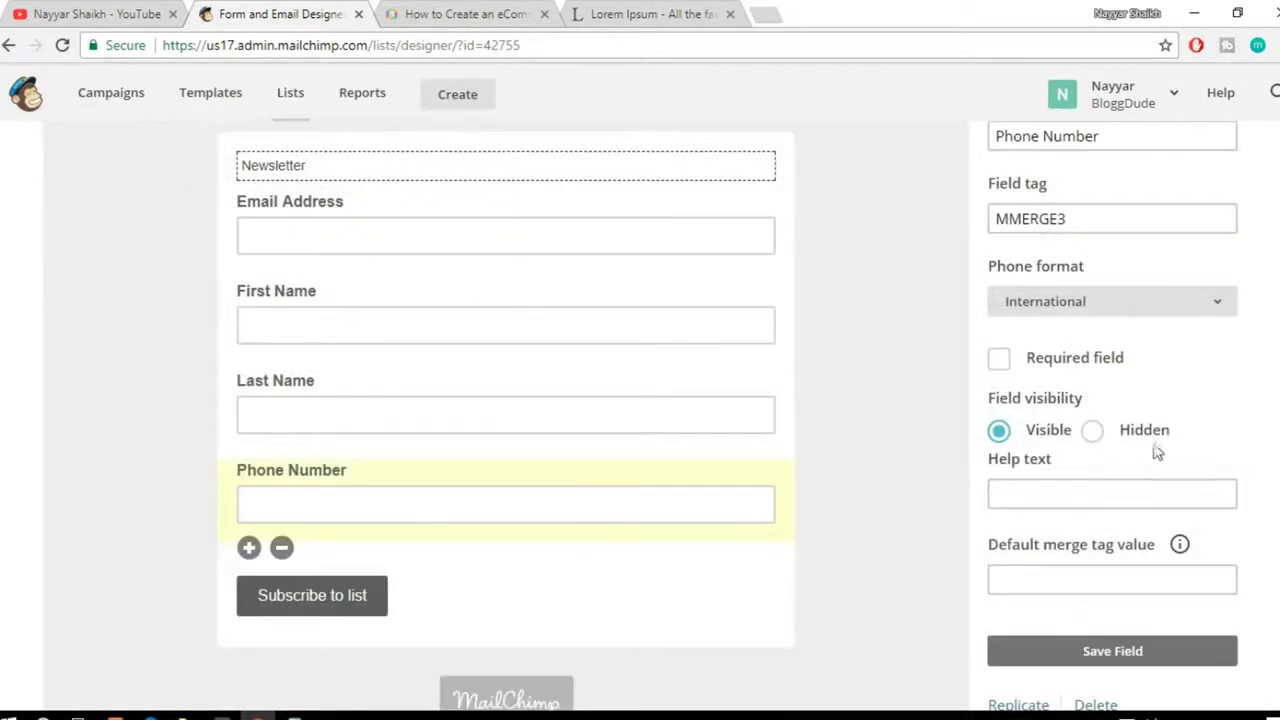
scroll(751, 491, up, 2)
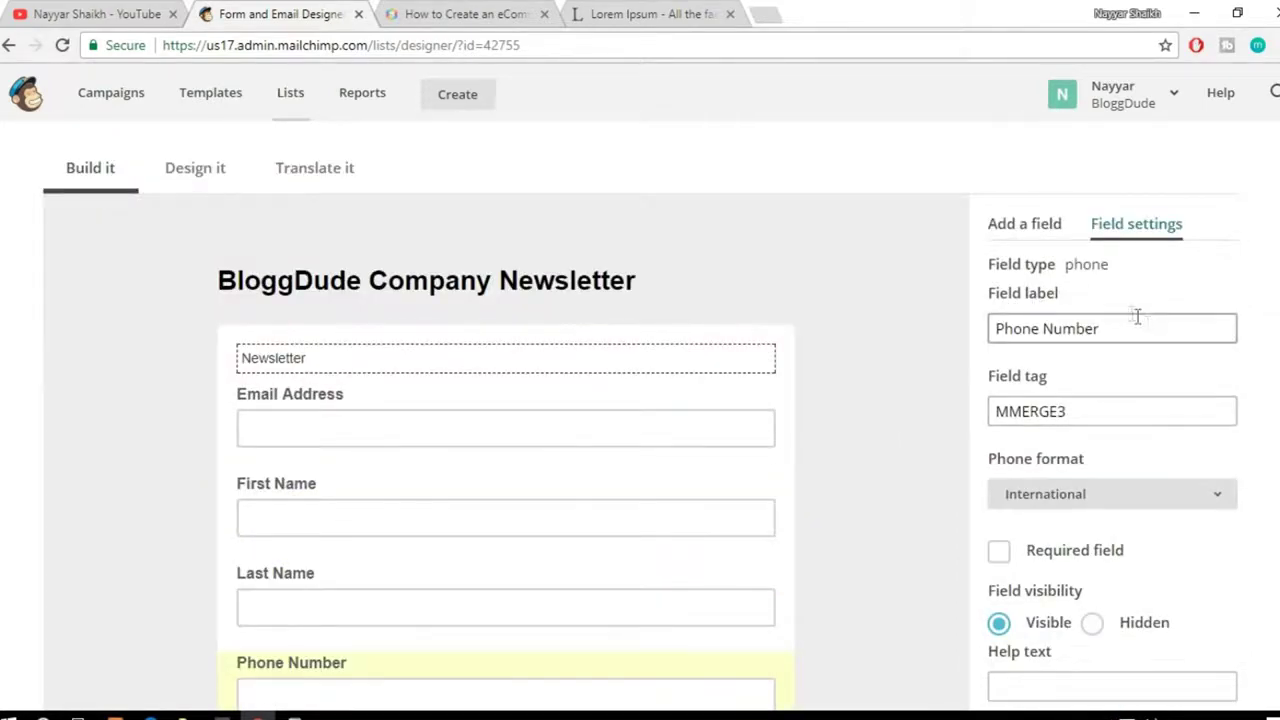
double_click(1086, 264)
click(1068, 296)
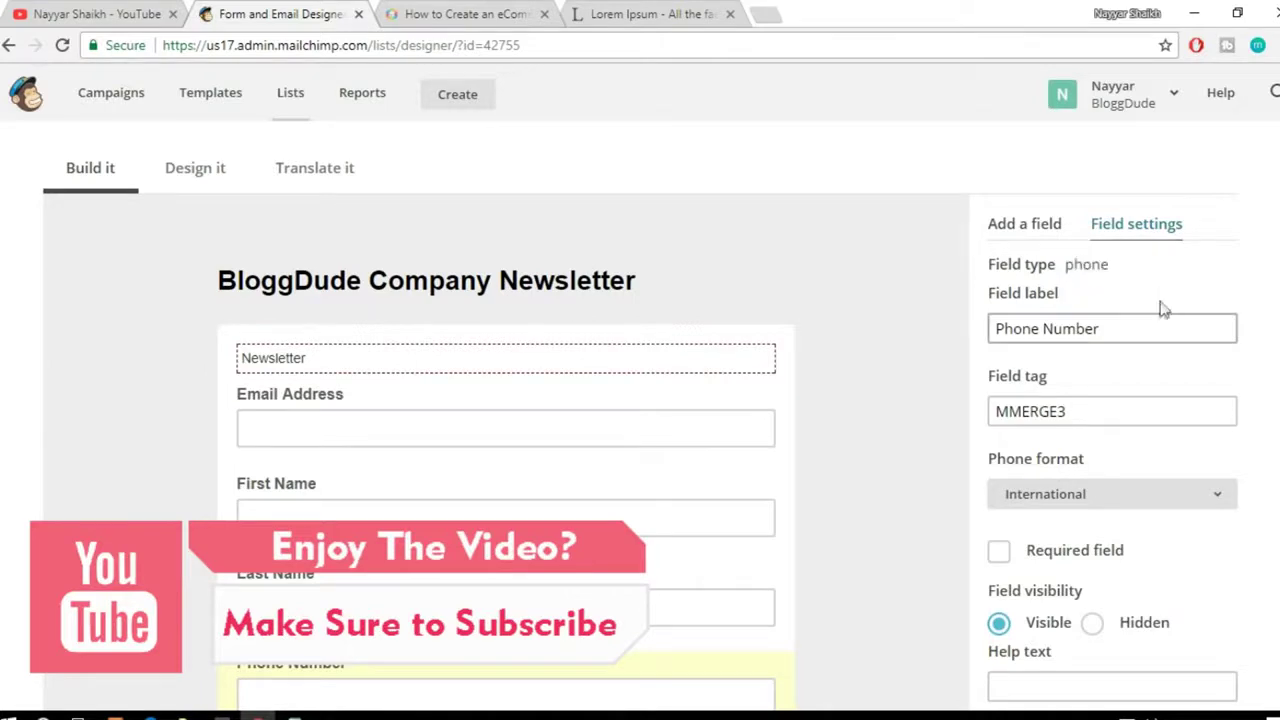
scroll(563, 503, down, 1)
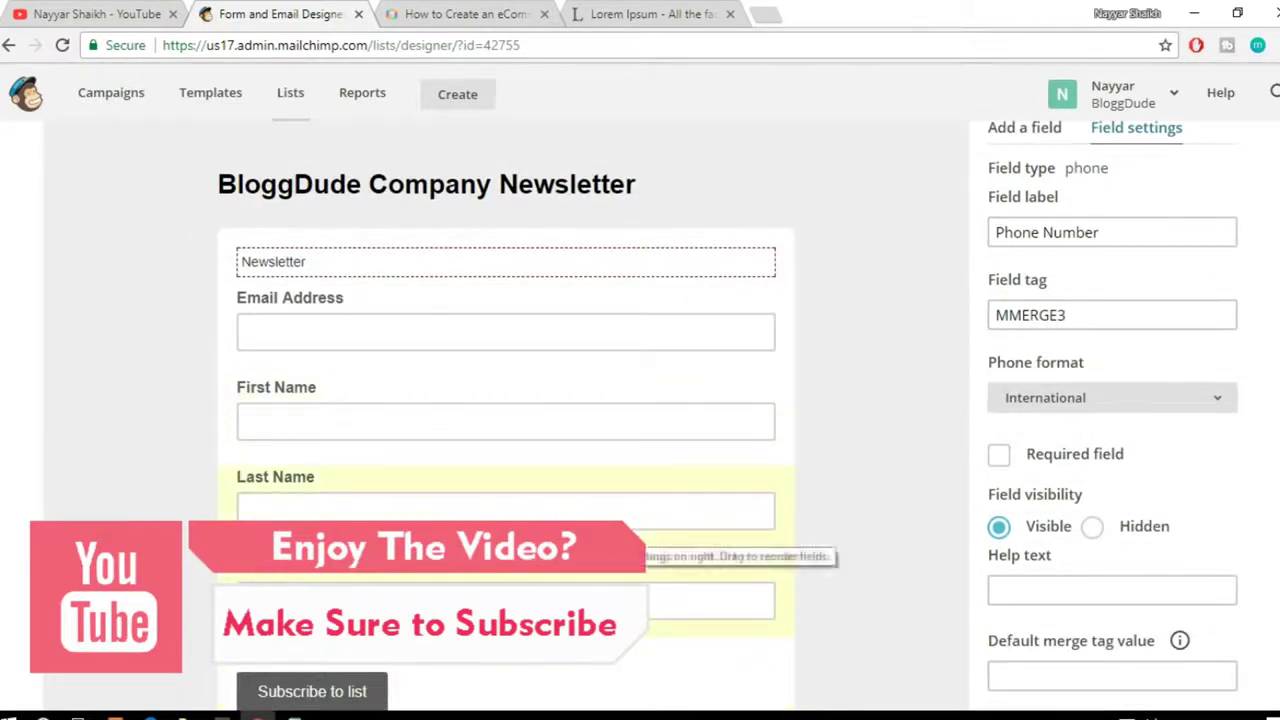
Step: Relabel the phone field 'Mobile Number', make it required, and save it
double_click(1040, 234)
text(Mobile)
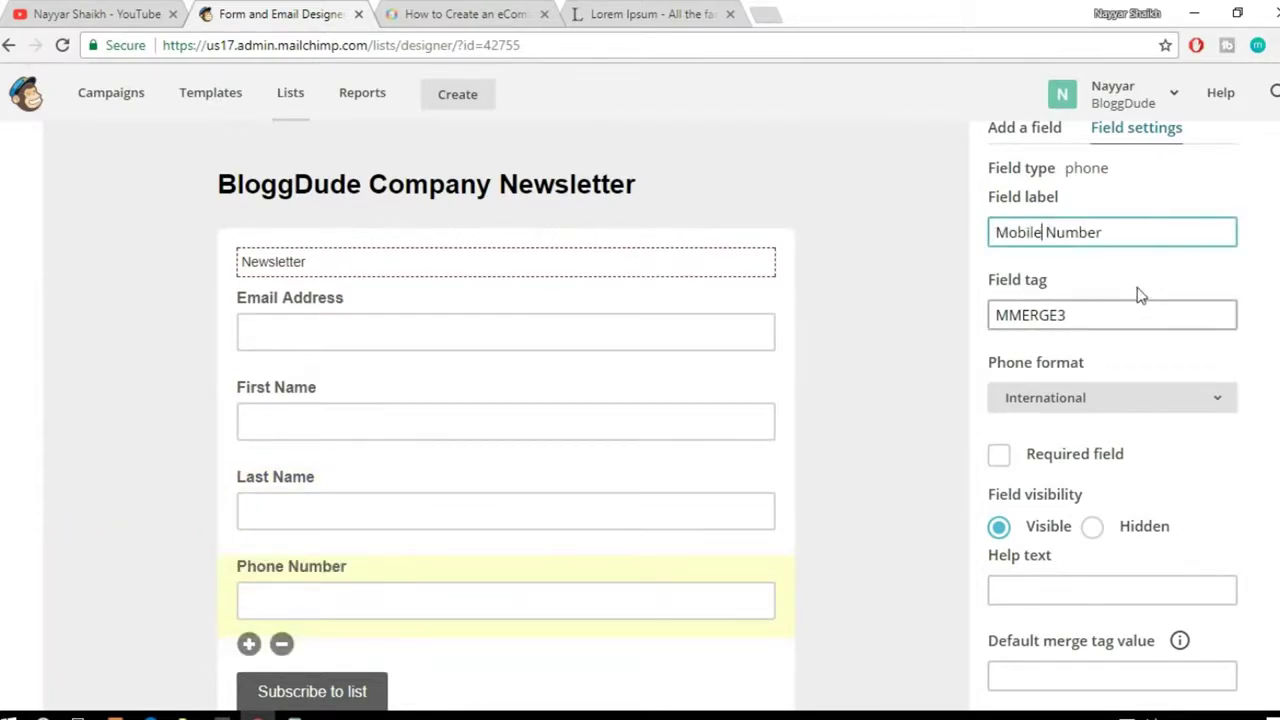
scroll(1140, 295, down, 1)
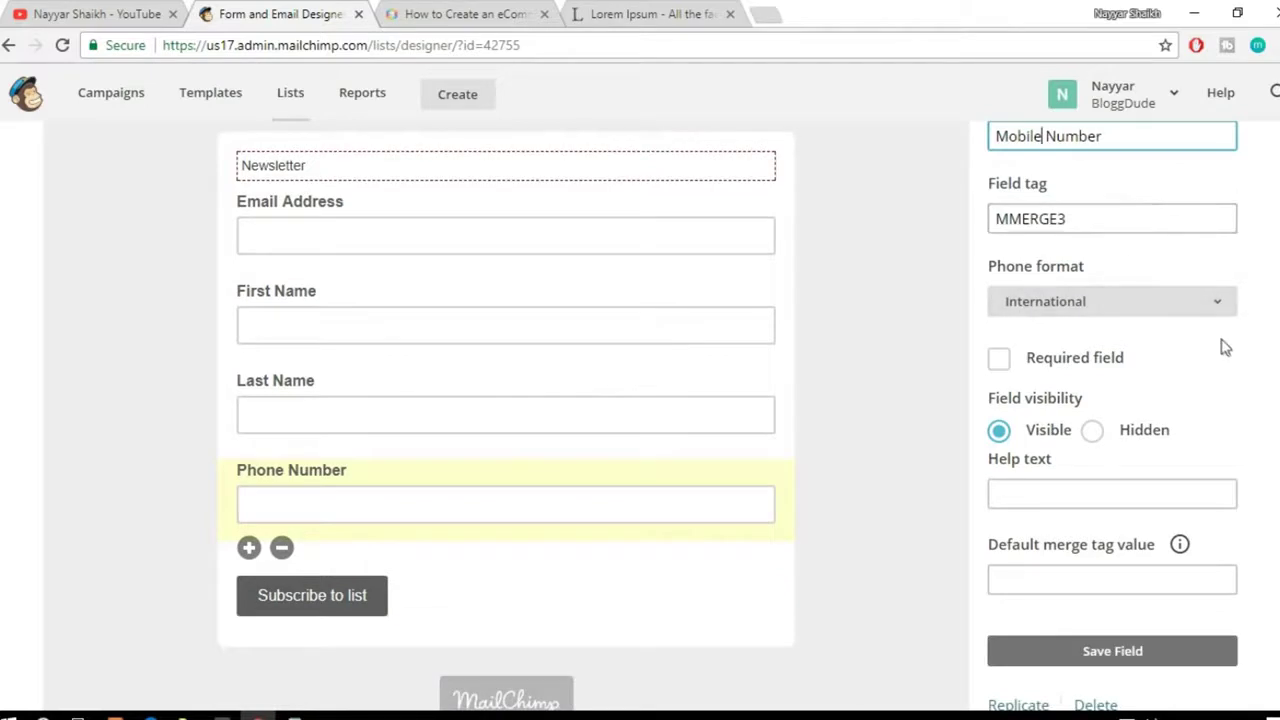
scroll(1225, 347, down, 1)
click(1053, 266)
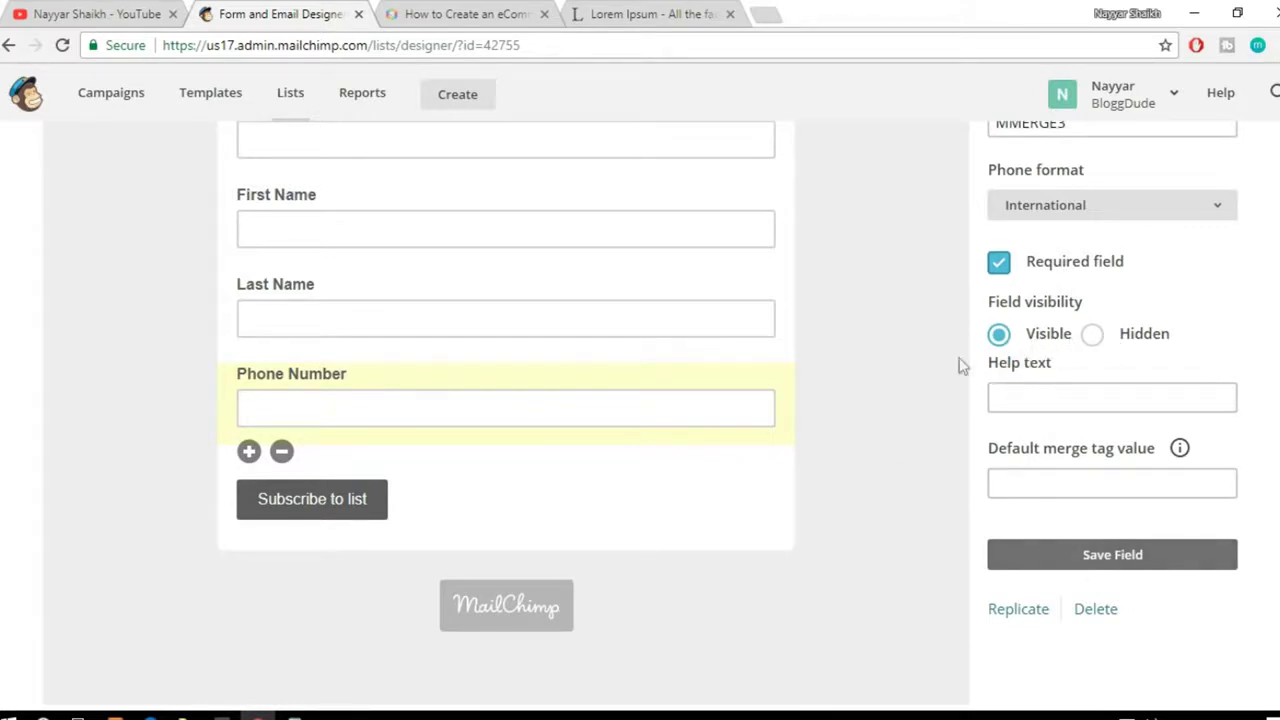
click(1130, 572)
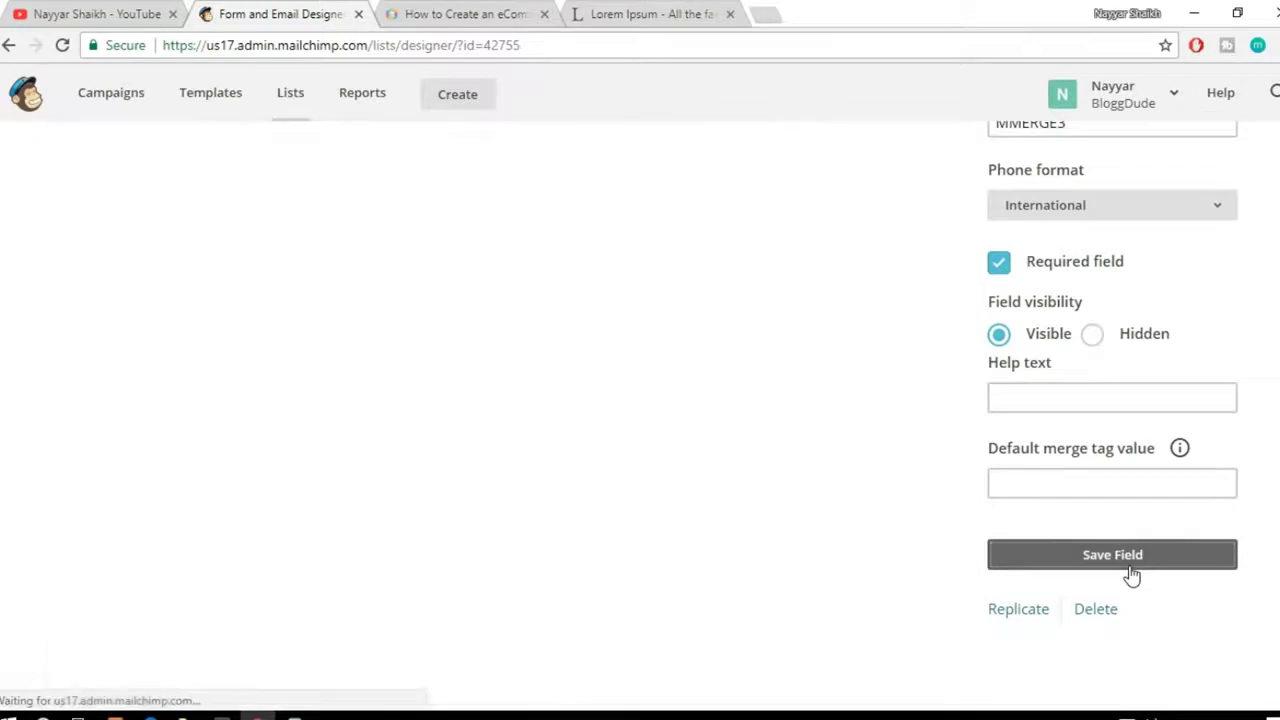
scroll(930, 541, up, 1)
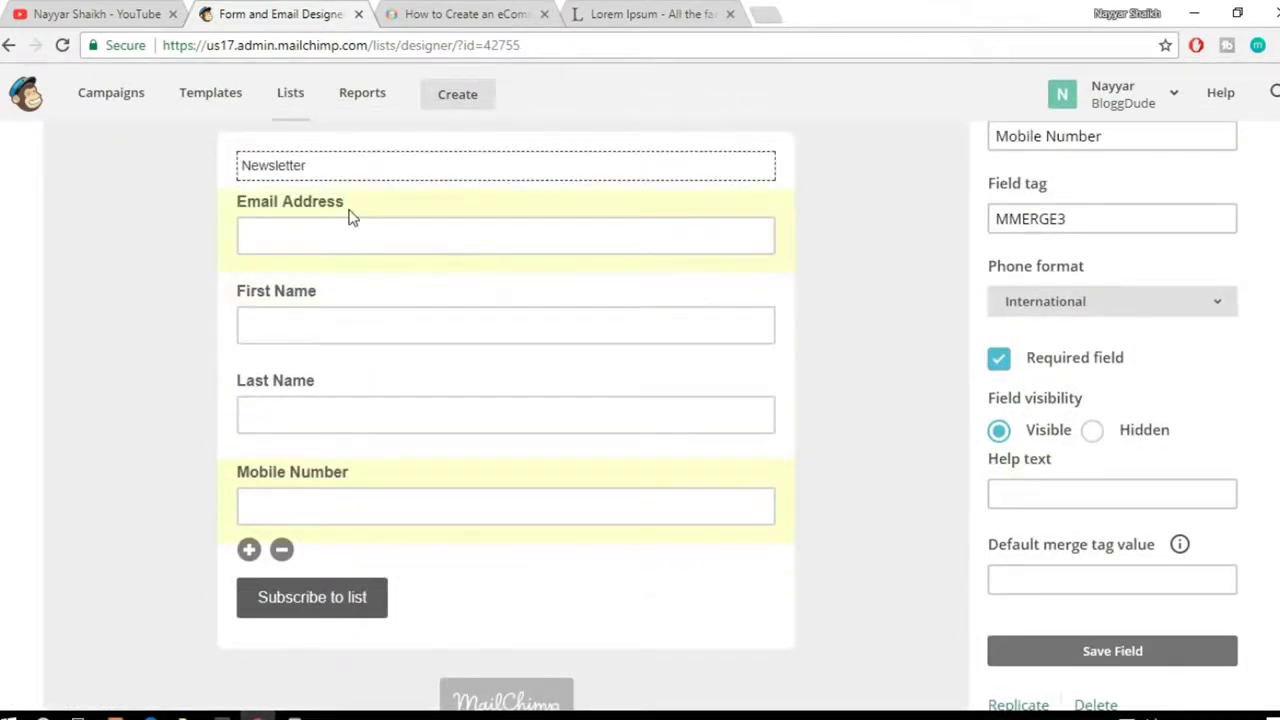
Step: Move Email Address below Mobile Number and delete the First Name field
drag(340, 222, 315, 533)
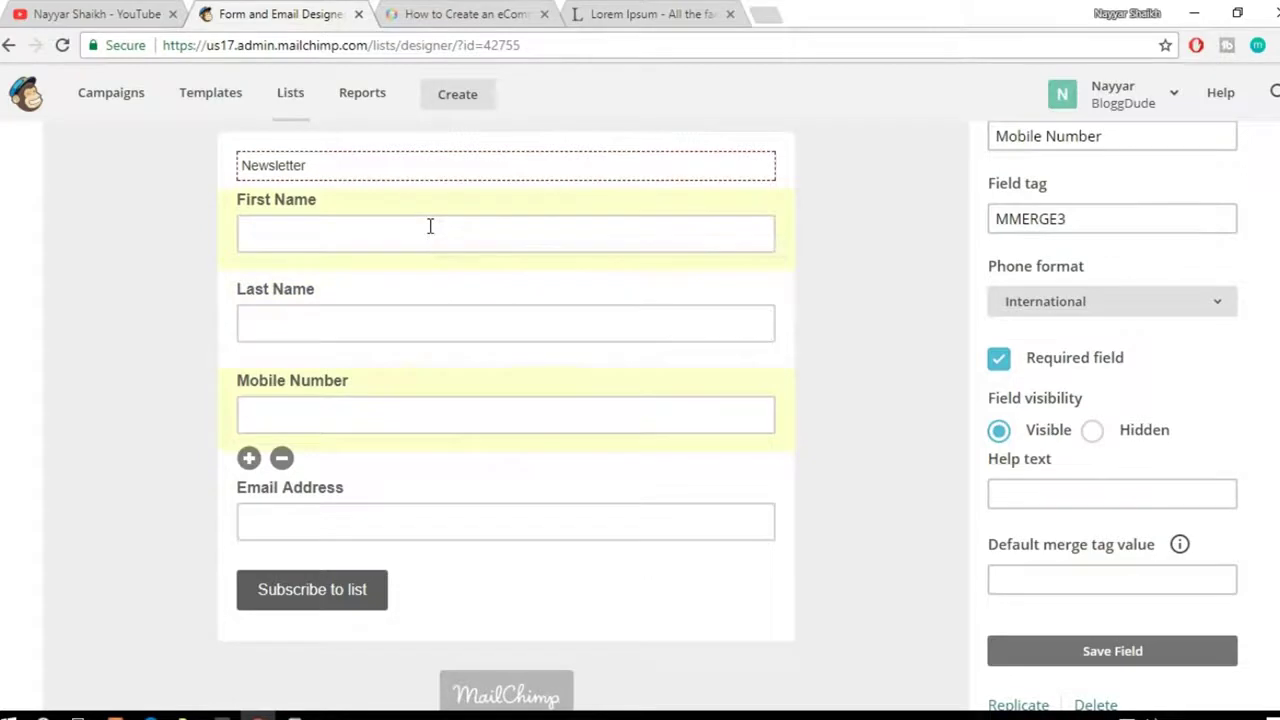
click(430, 226)
click(282, 277)
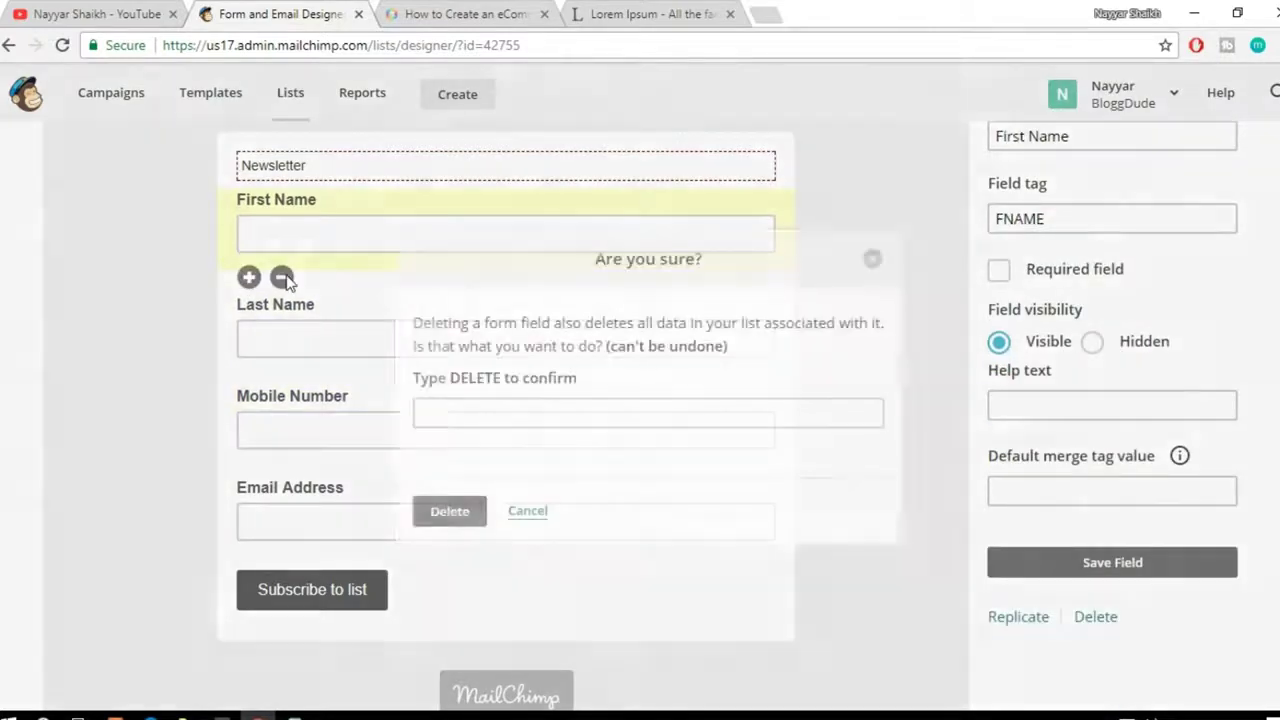
click(503, 416)
text(DELETE)
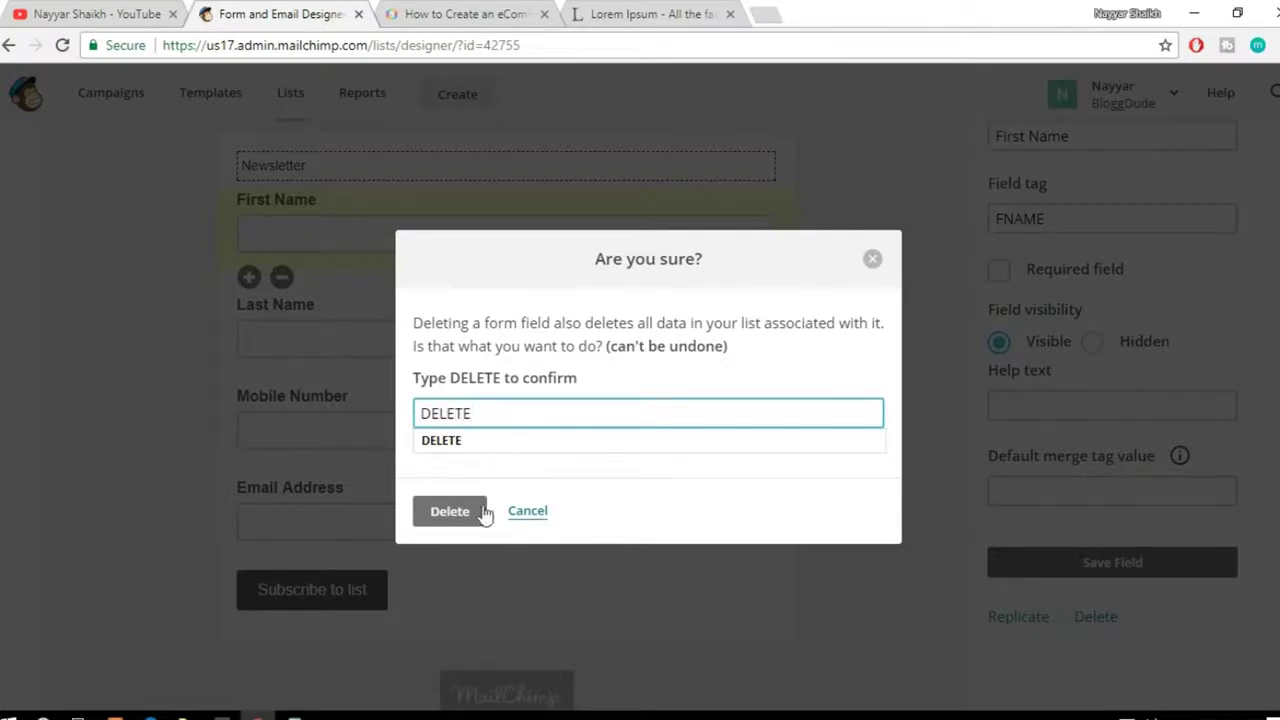
click(480, 515)
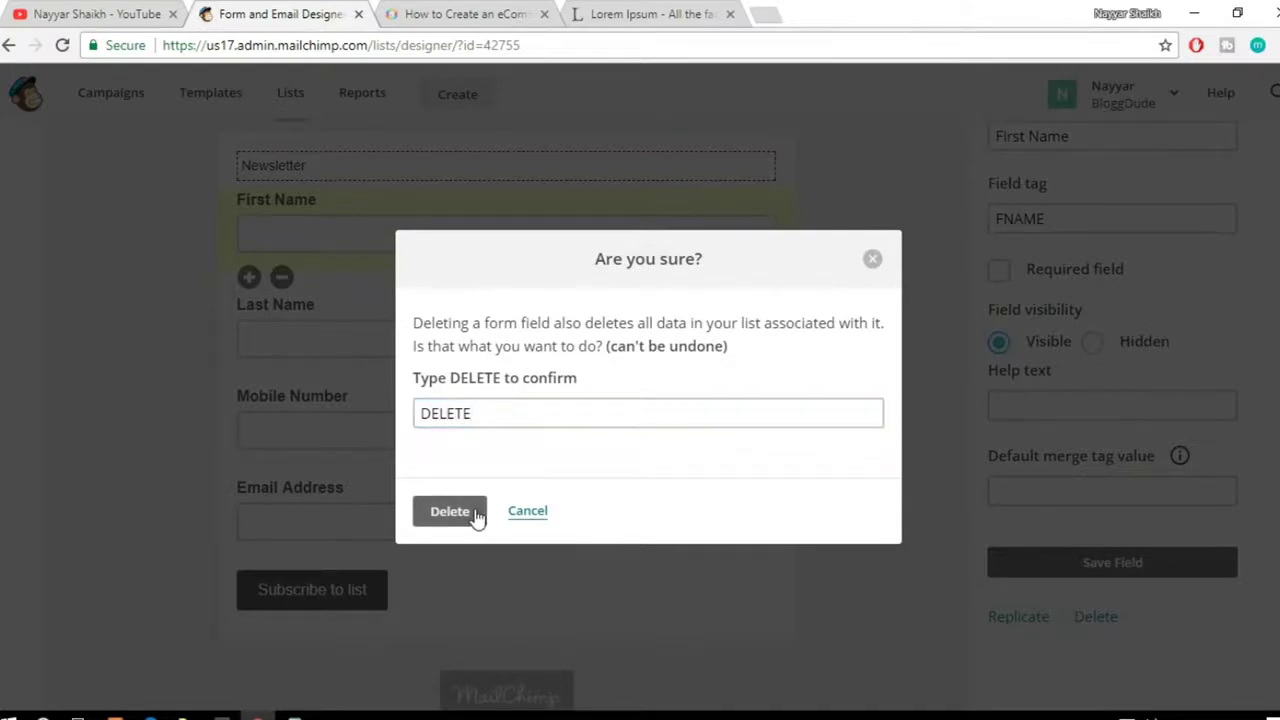
click(451, 512)
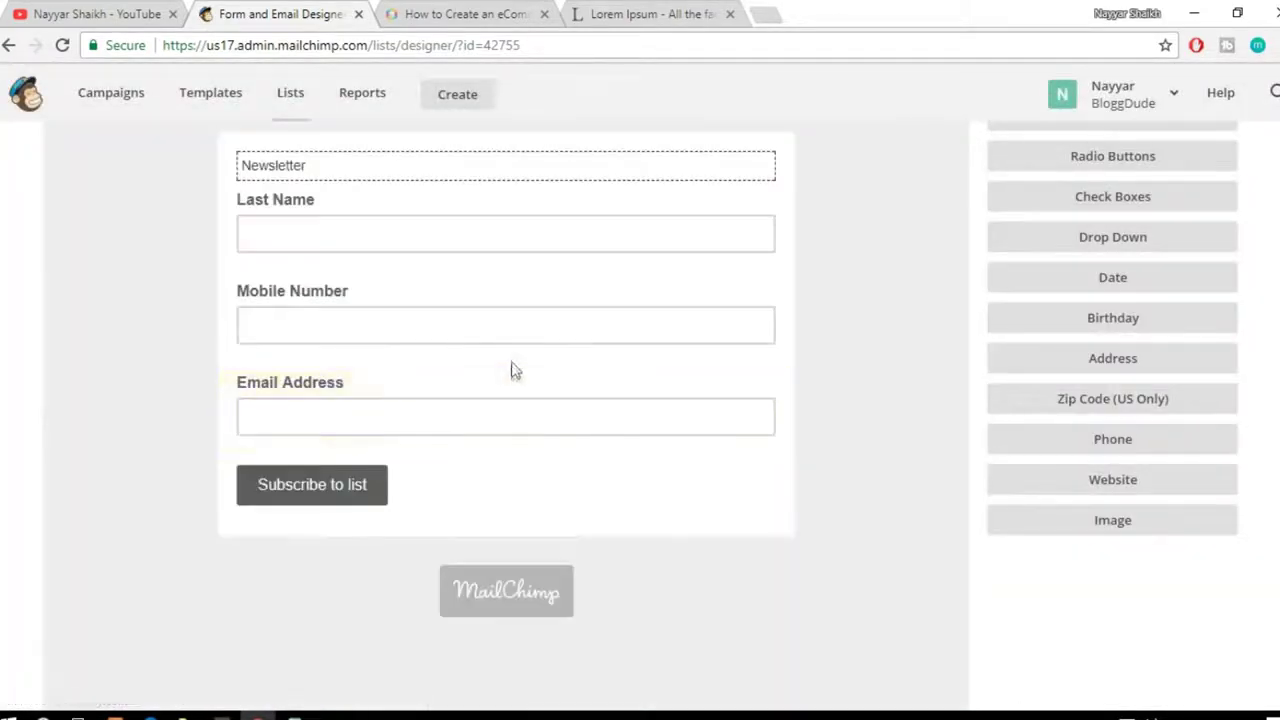
Step: Delete the Last Name and Mobile Number fields, confirming each with DELETE, then open the Newsletter block
click(317, 234)
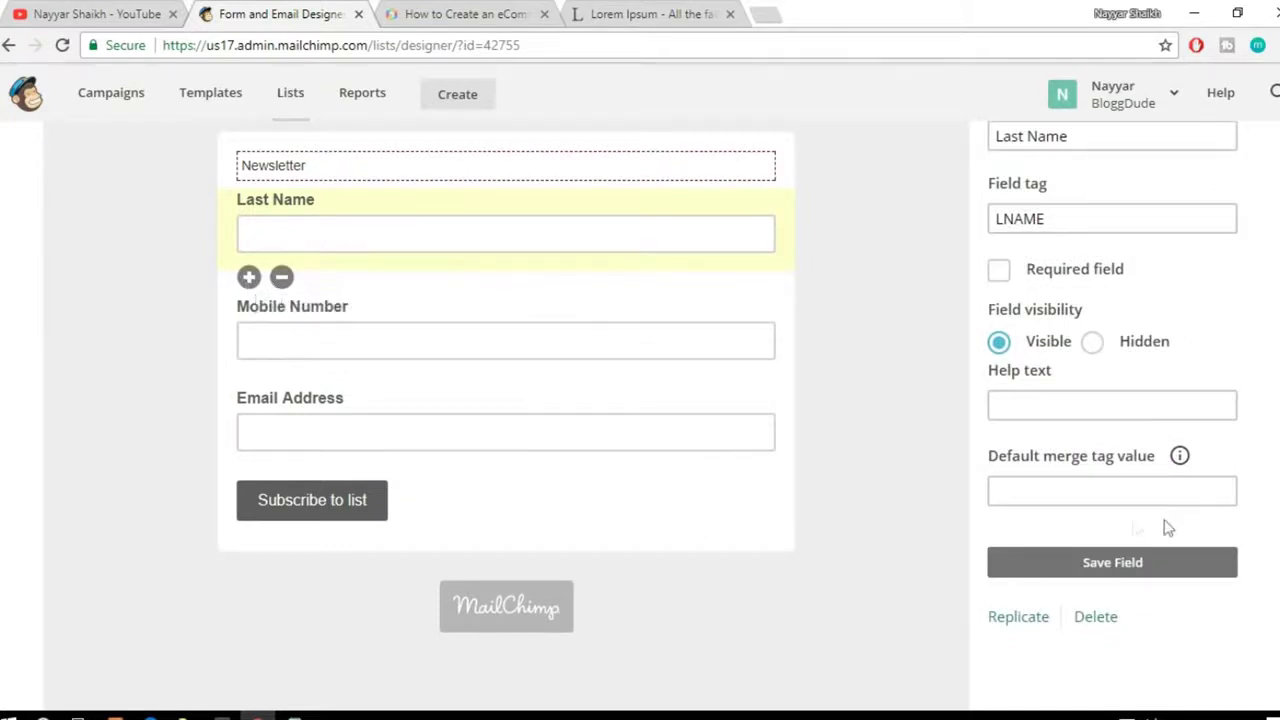
click(1105, 615)
click(482, 414)
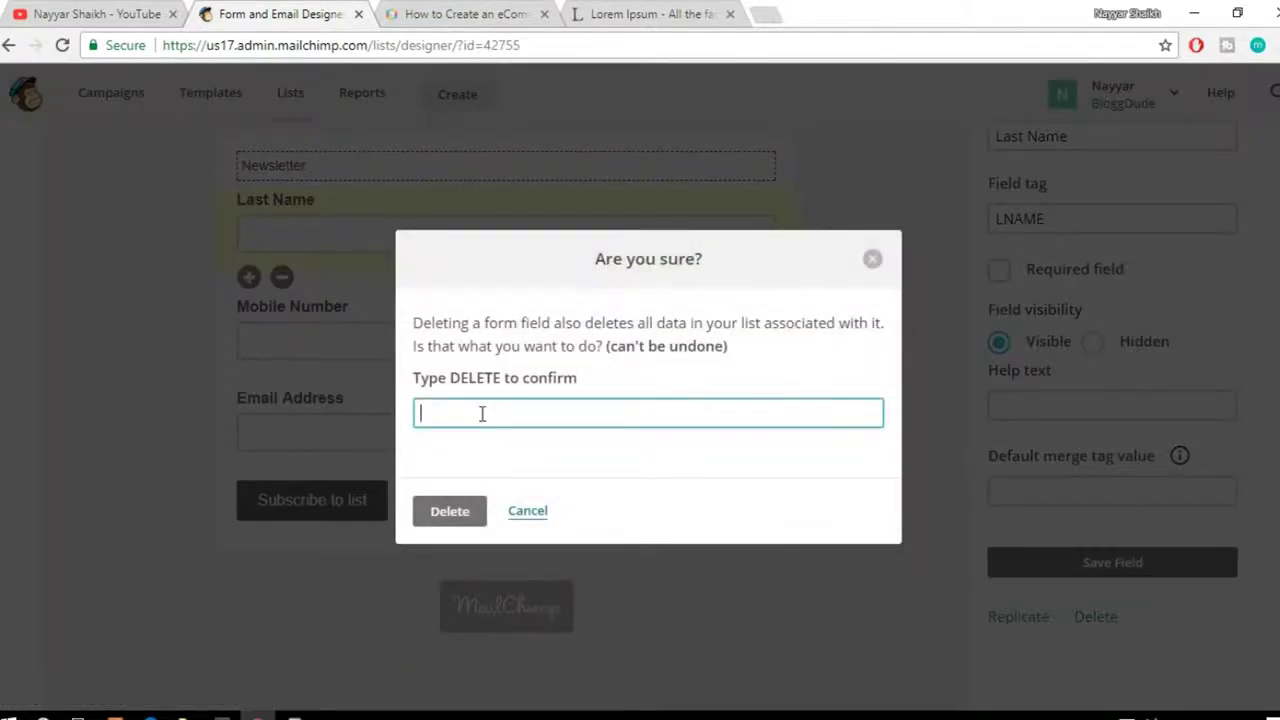
text(DELETE)
click(455, 516)
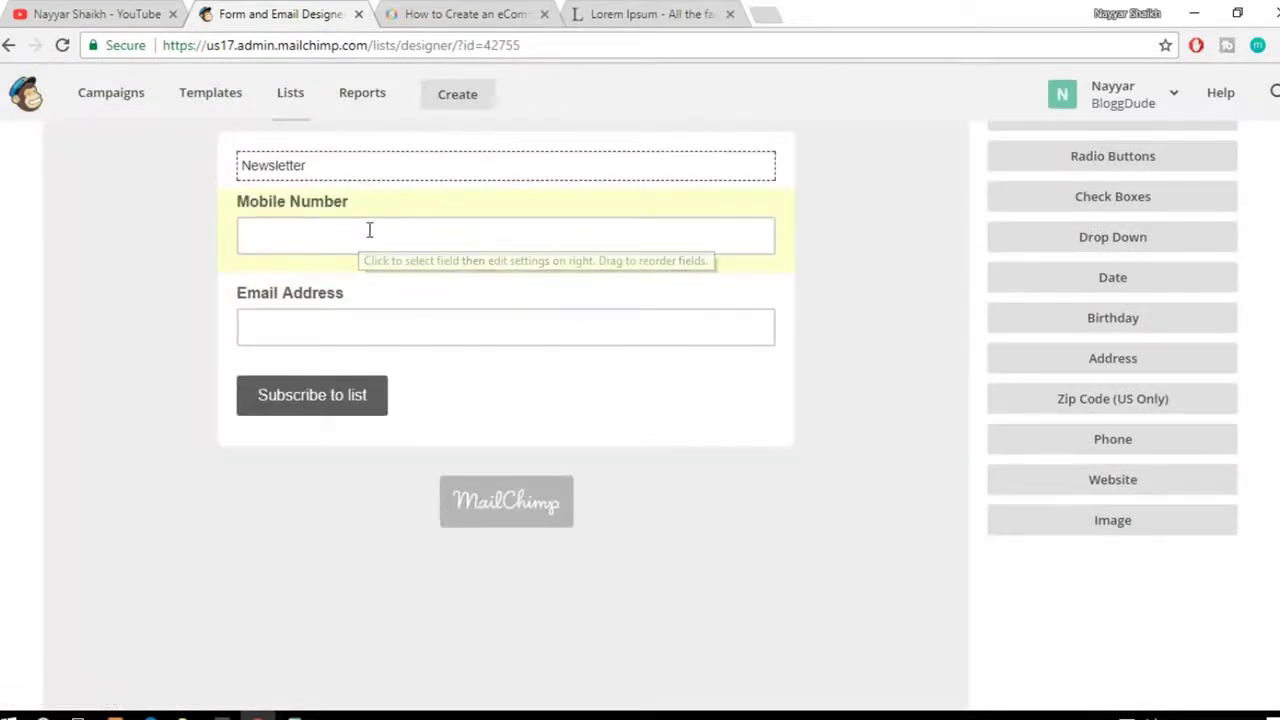
click(369, 229)
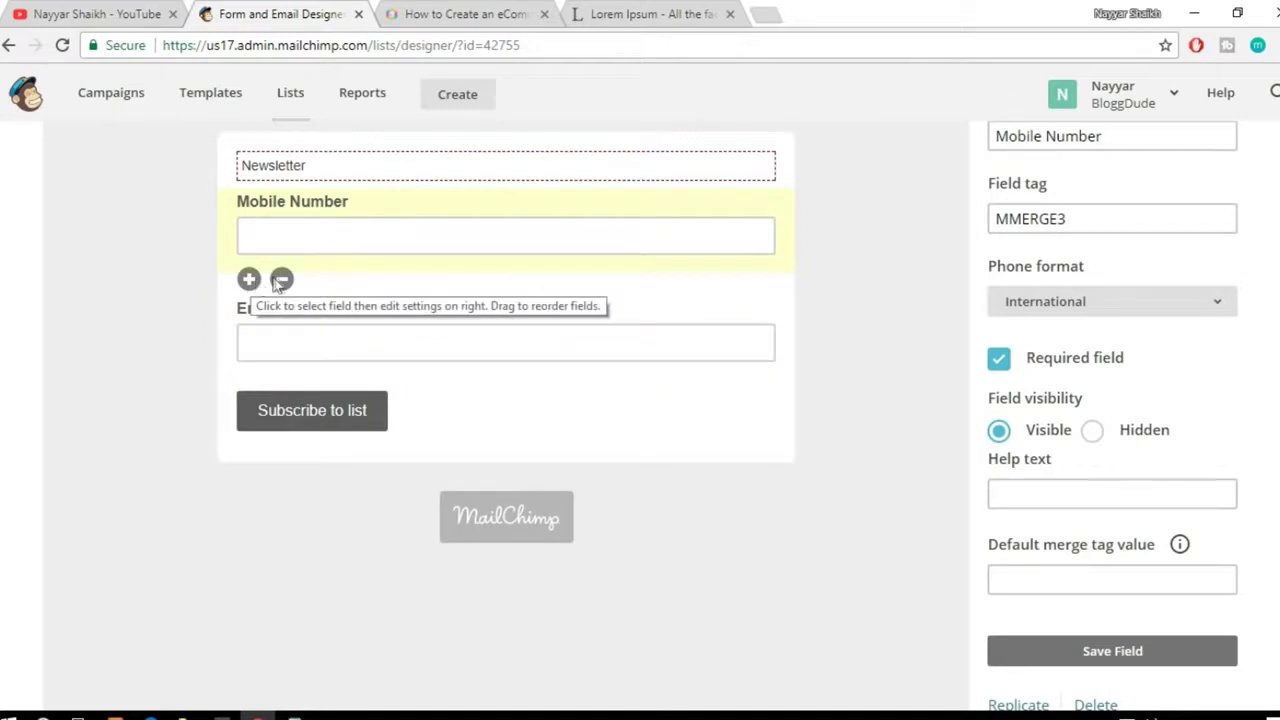
click(281, 279)
click(520, 412)
text(DEL)
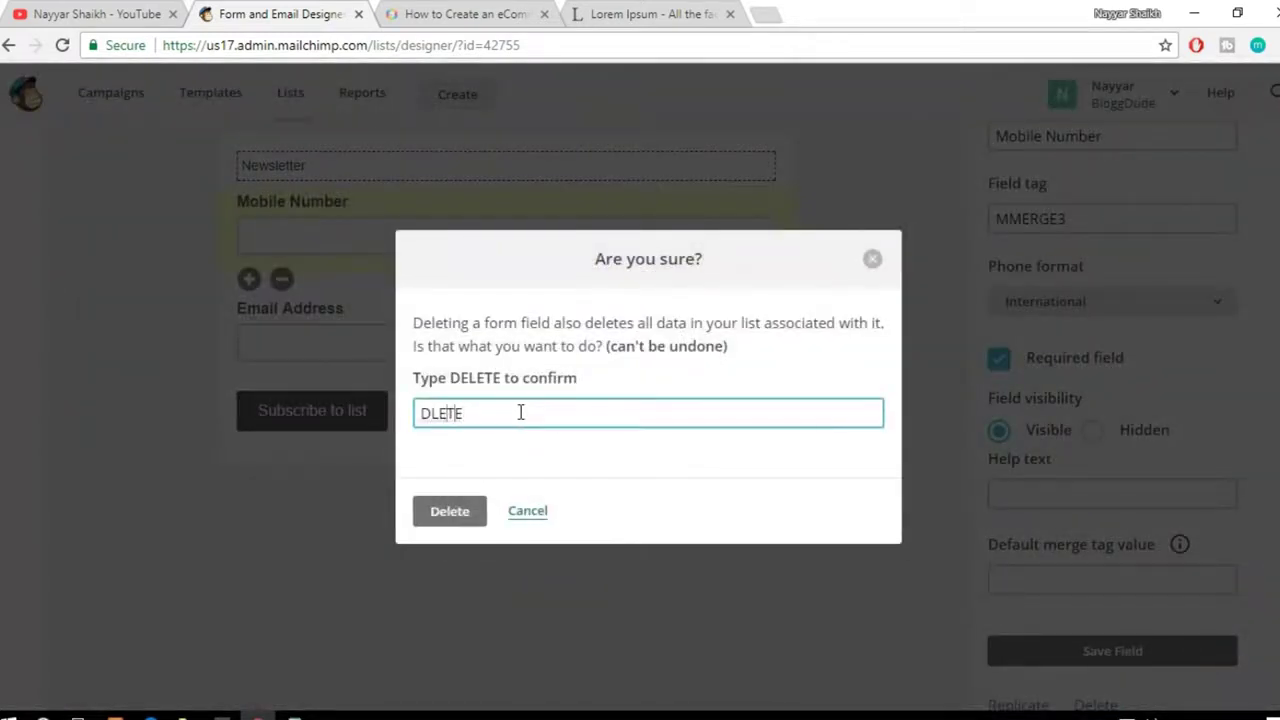
text(E)
click(466, 514)
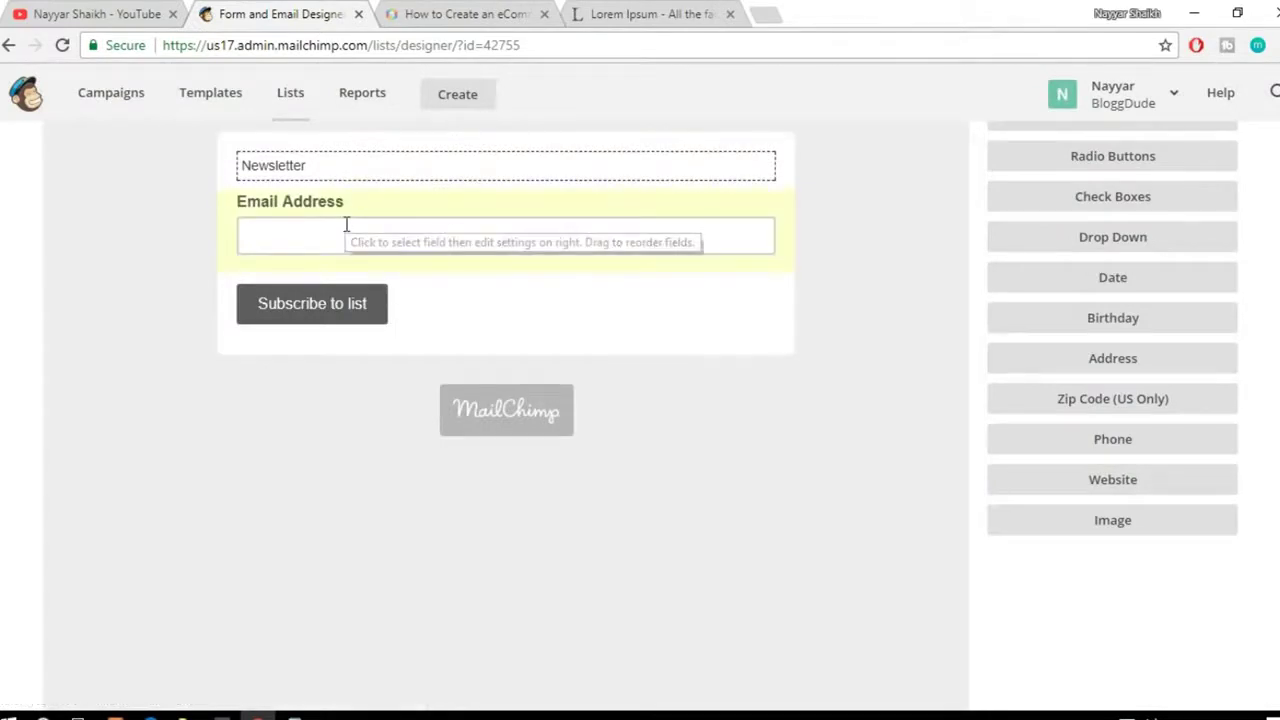
click(315, 162)
Step: Erase 'Newsletter' from the intro message and save it empty
drag(299, 303, 148, 289)
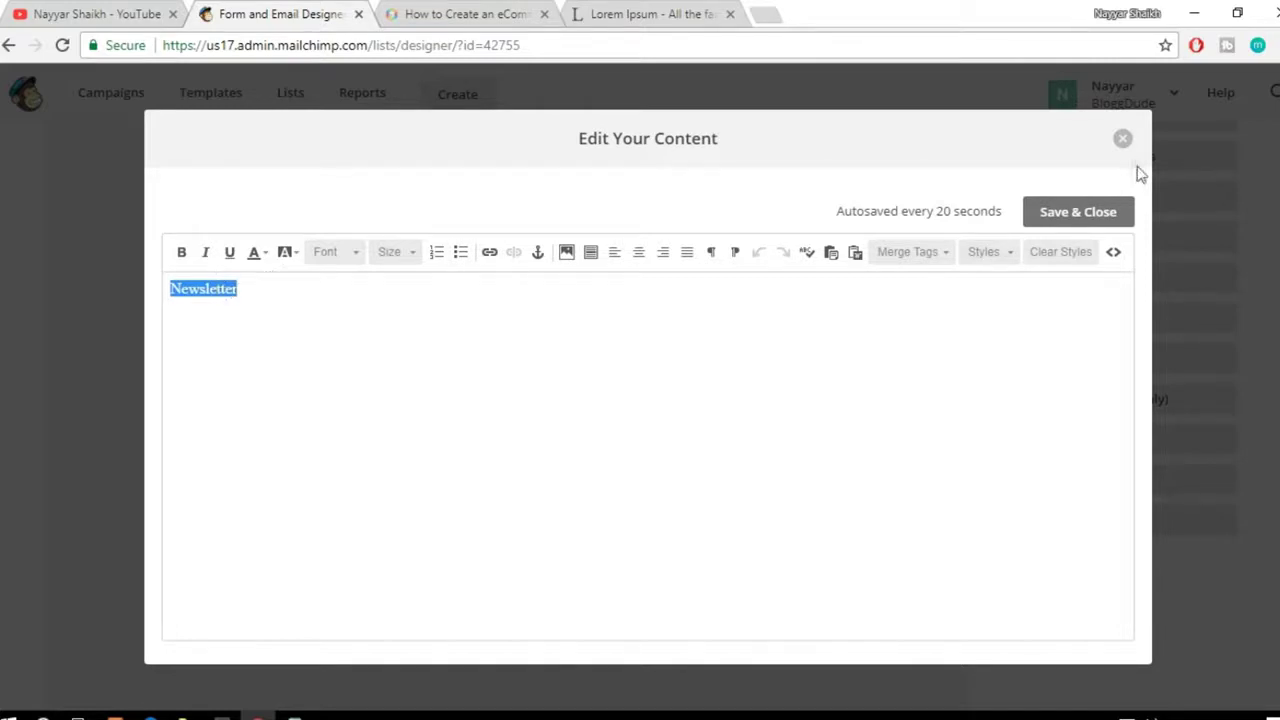
key(BackSpace)
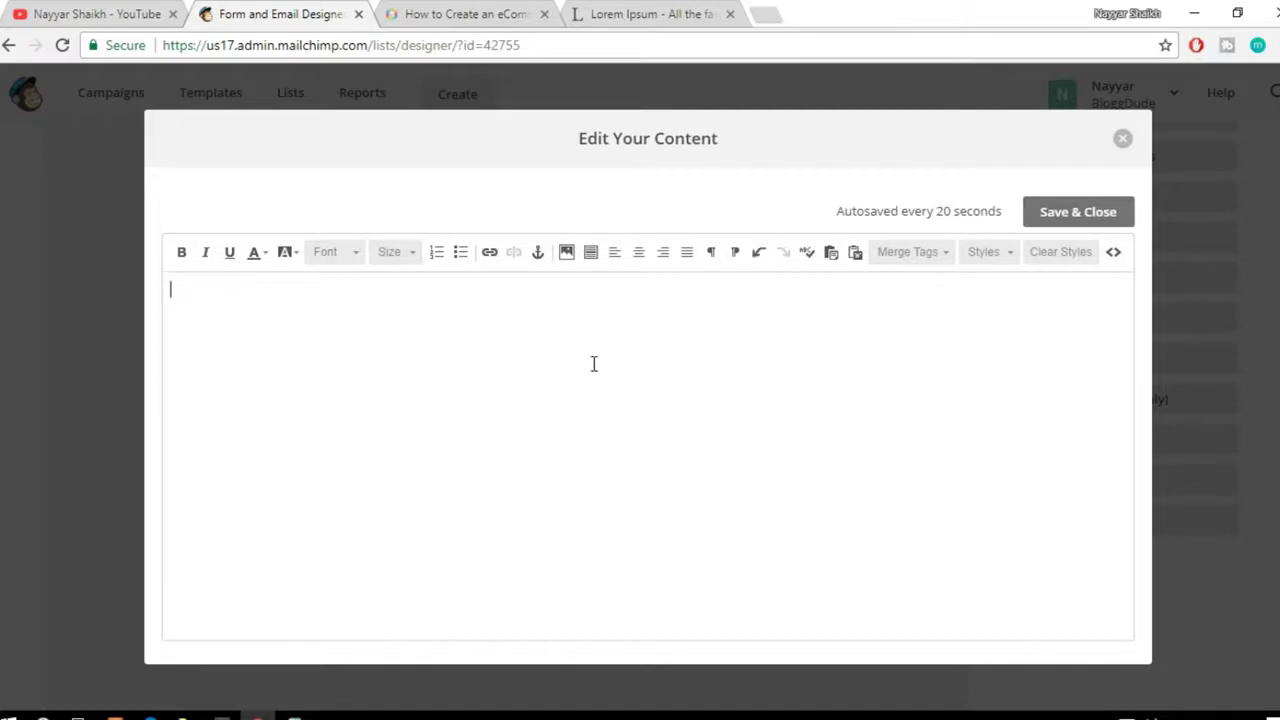
click(1123, 139)
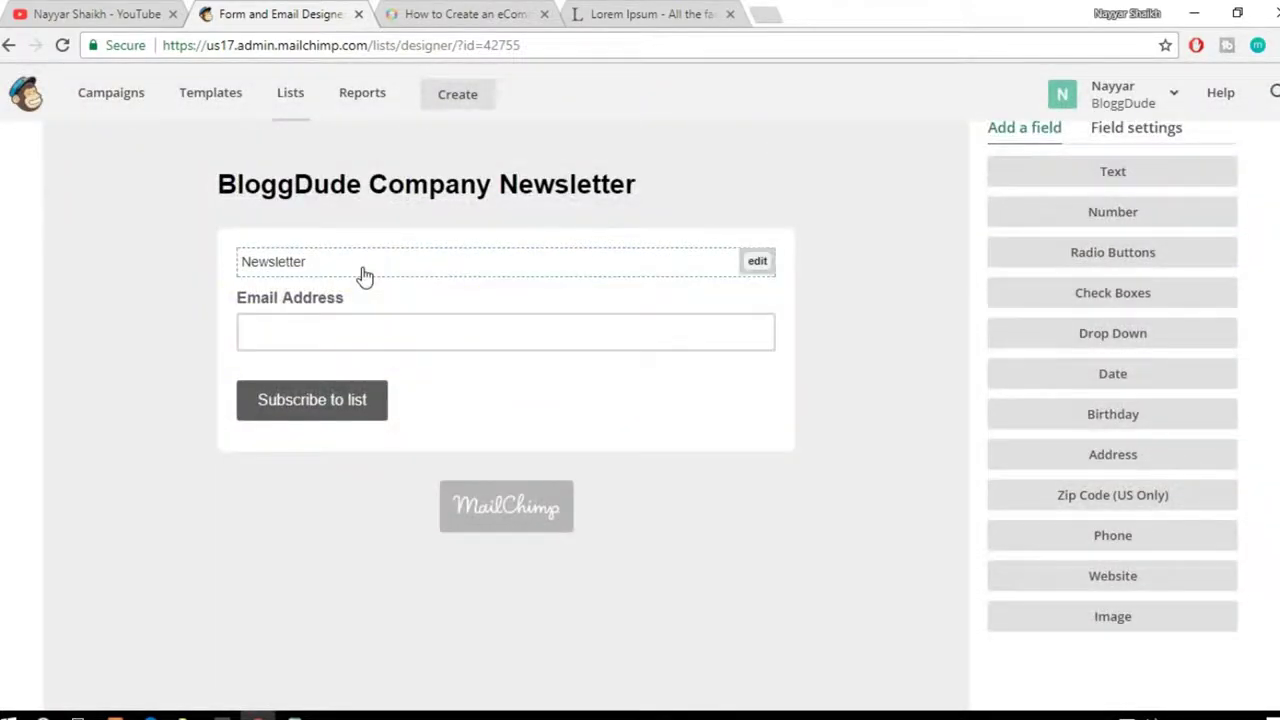
click(365, 277)
drag(431, 314, 150, 280)
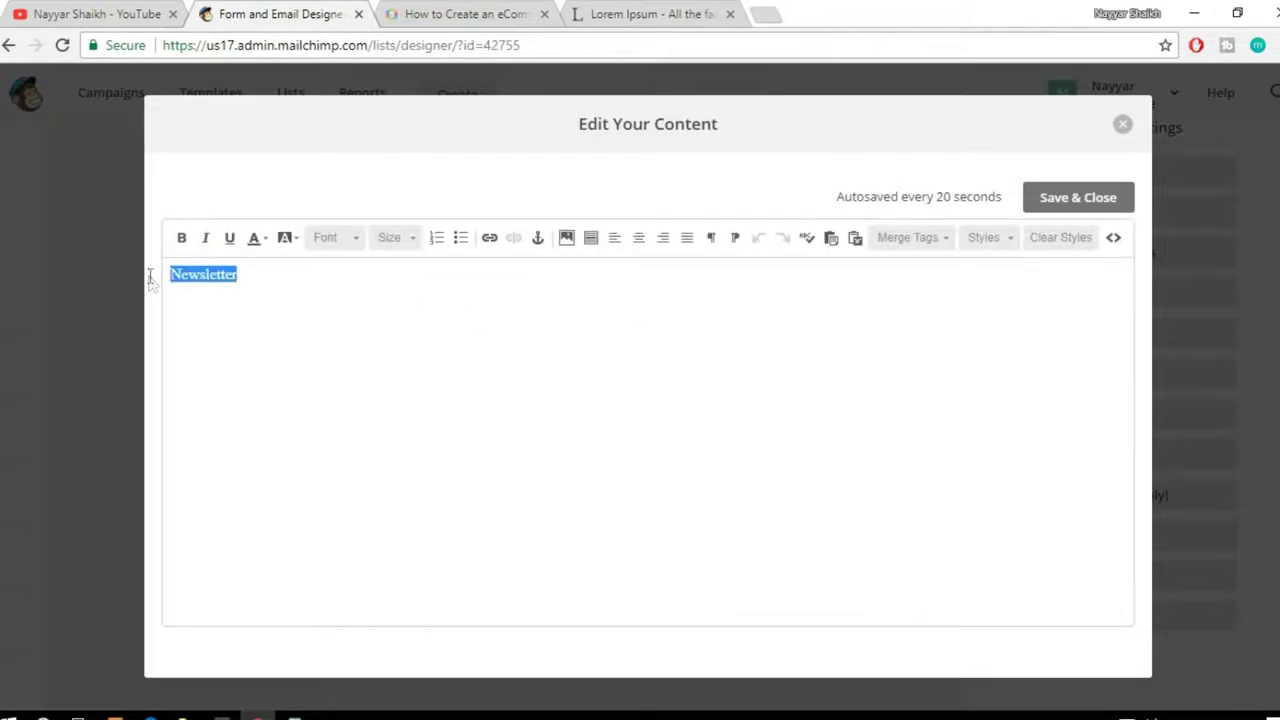
key(BackSpace)
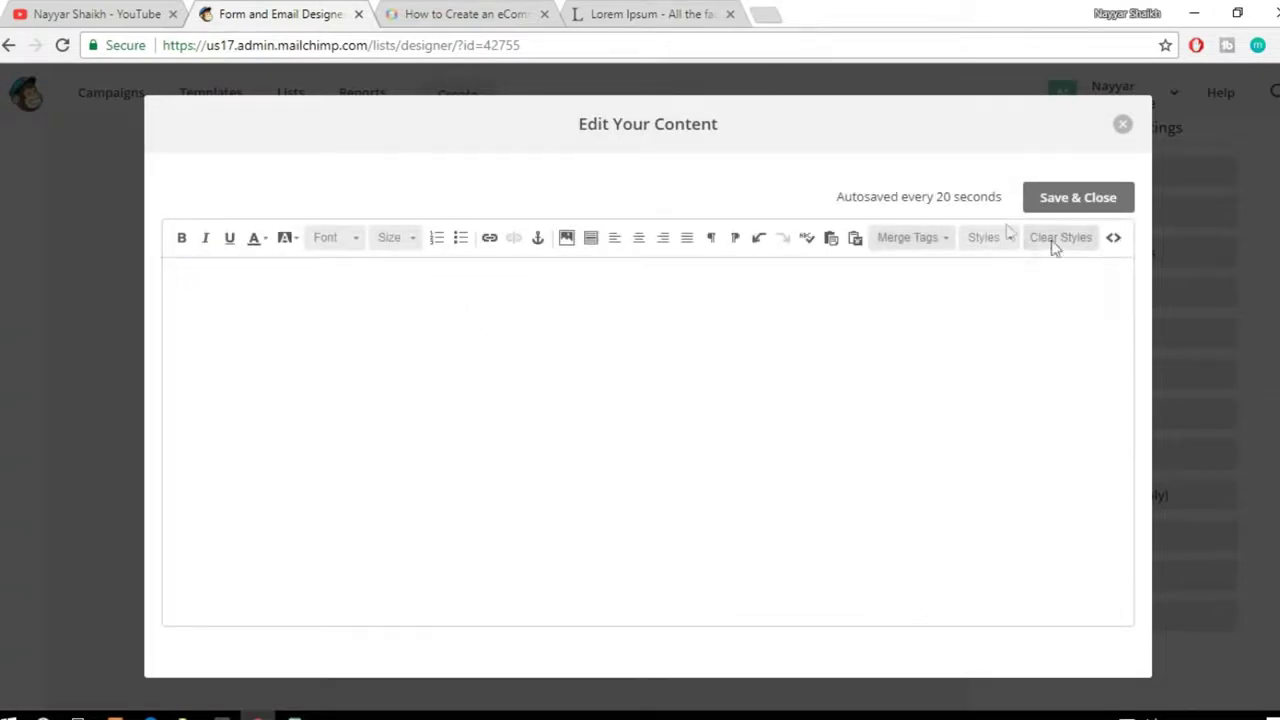
click(1062, 199)
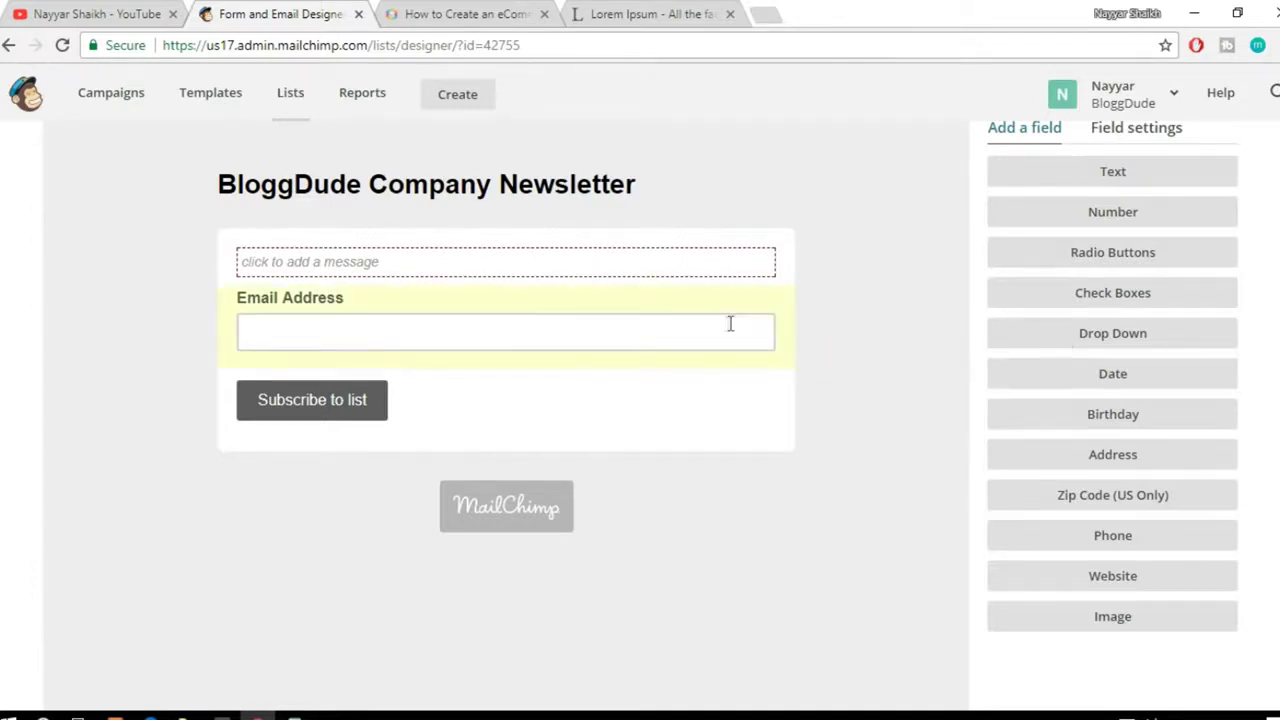
Step: Check the Forms and response emails list and leave it on Signup form
mouse_move(560, 188)
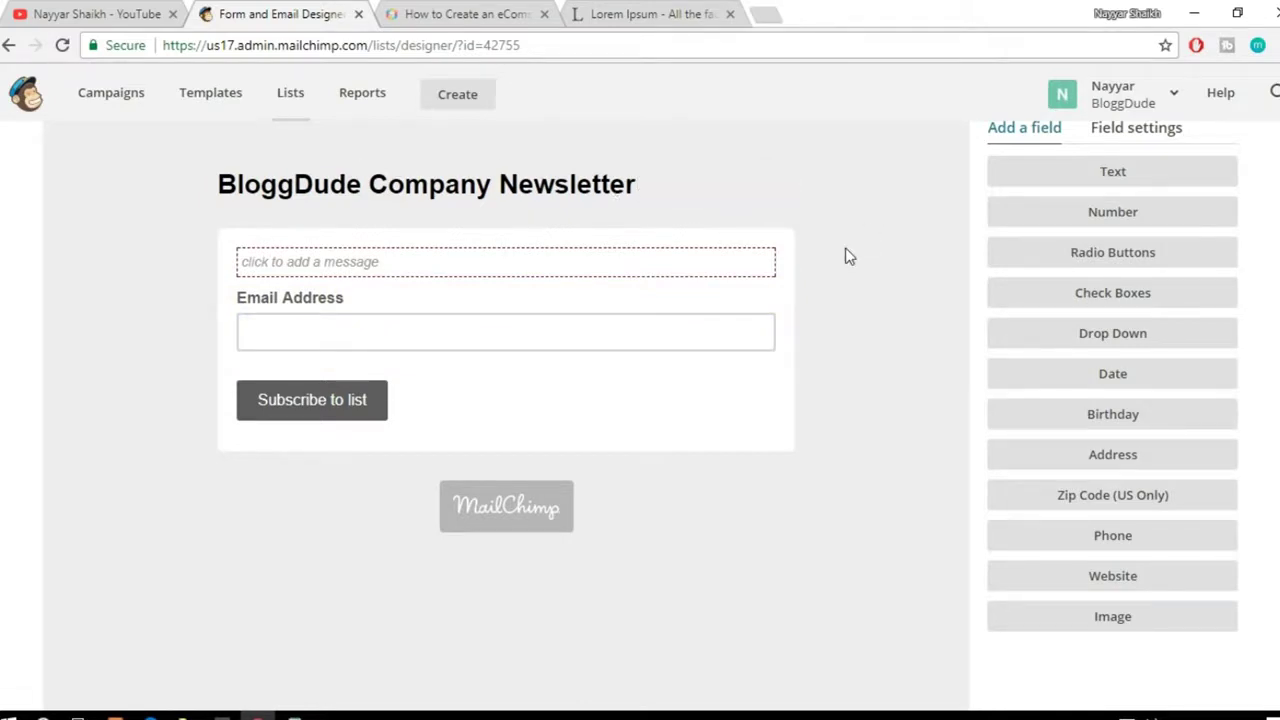
scroll(920, 534, up, 2)
scroll(903, 536, down, 3)
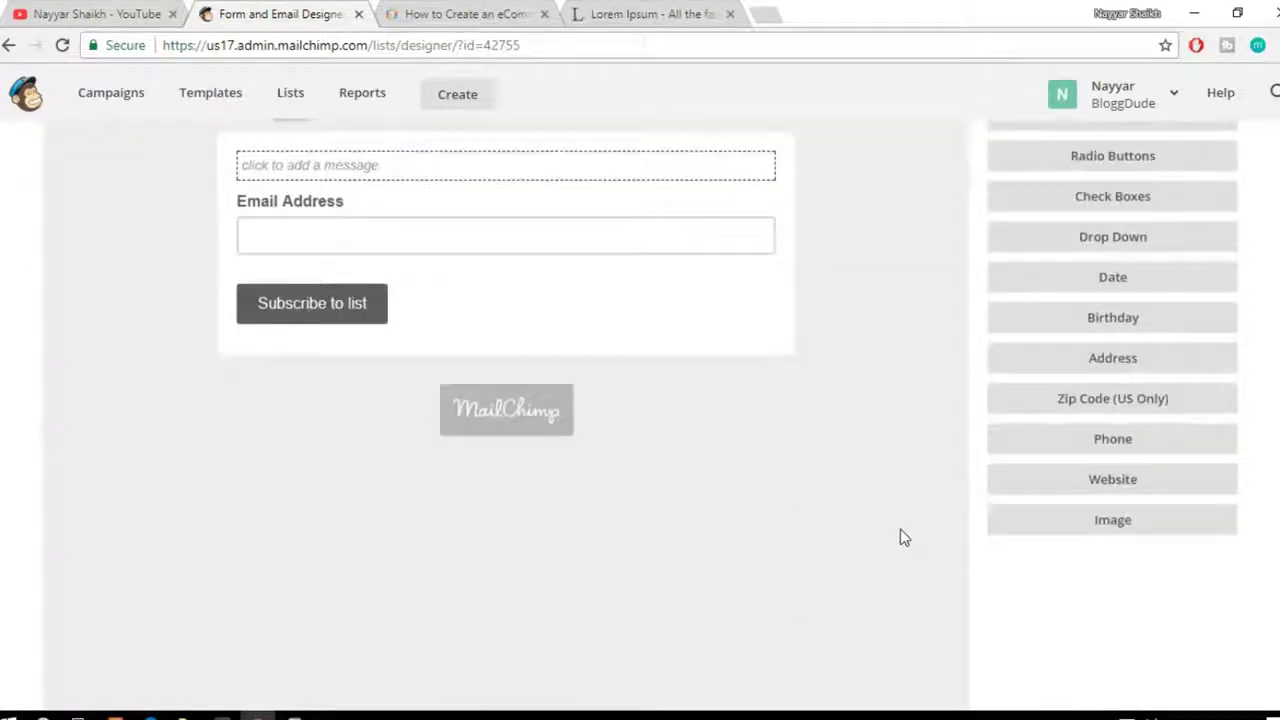
scroll(903, 538, down, 3)
scroll(903, 538, up, 6)
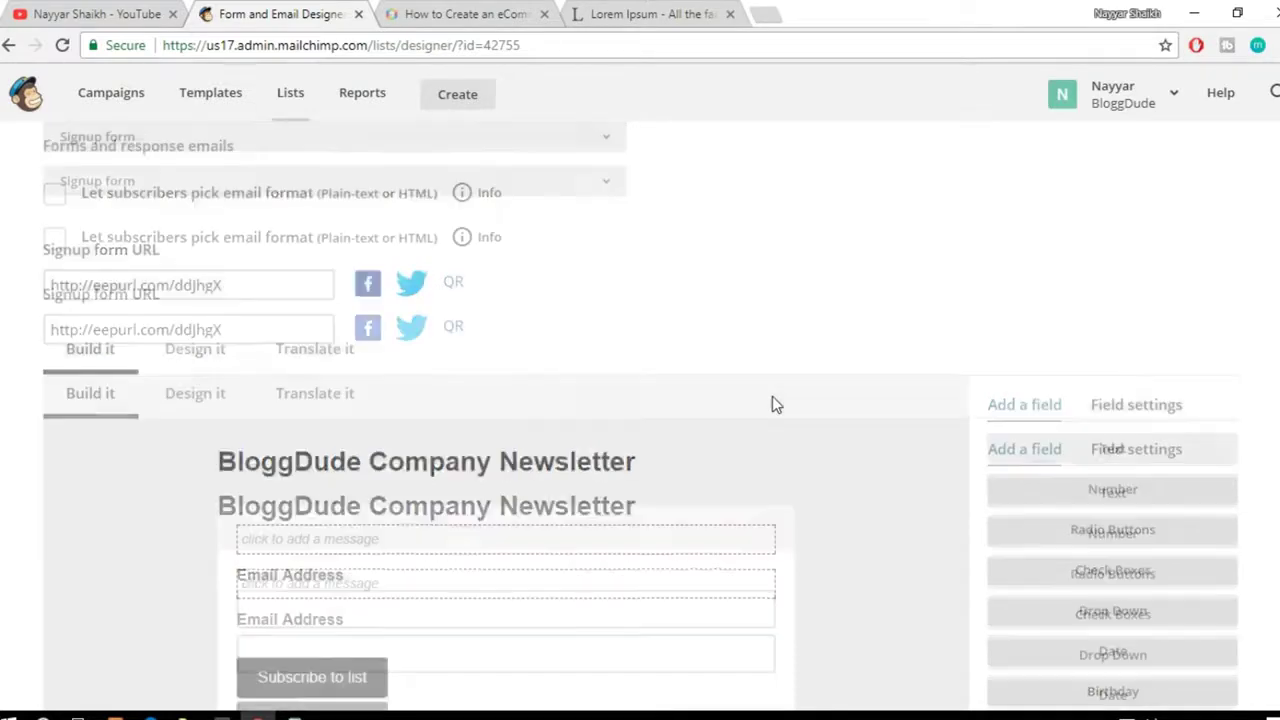
scroll(775, 404, up, 2)
scroll(775, 404, down, 1)
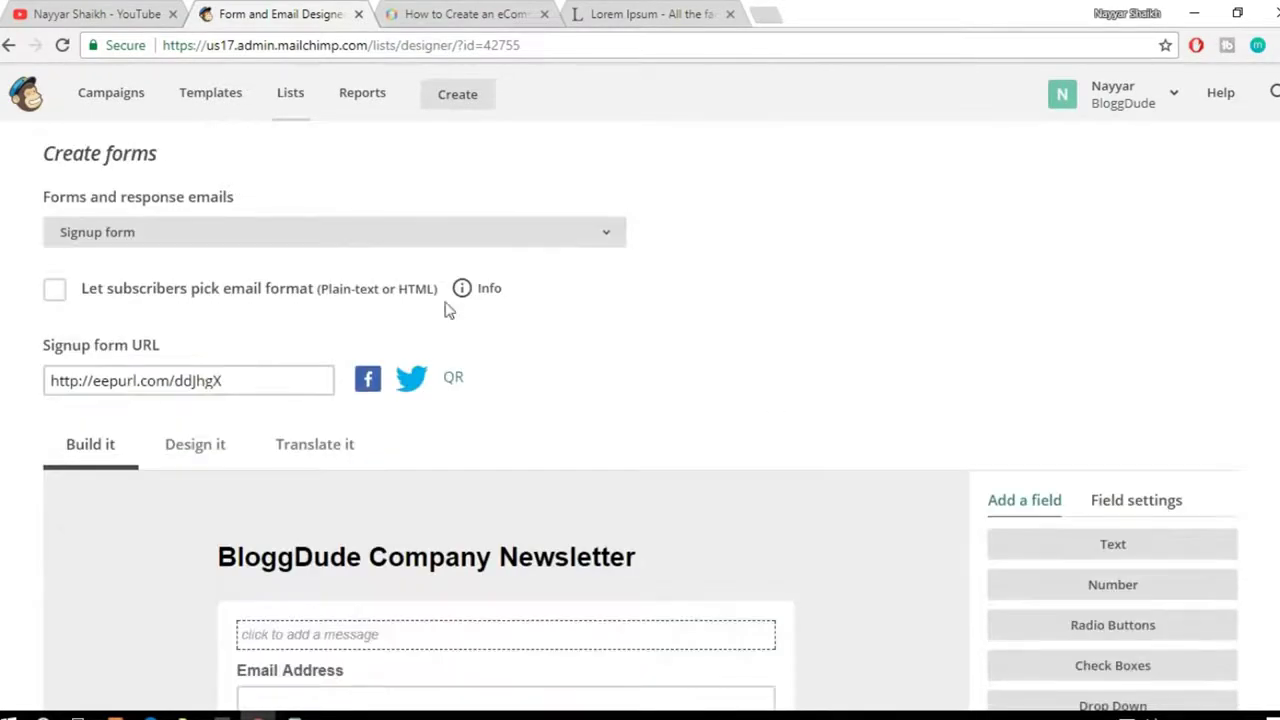
click(444, 247)
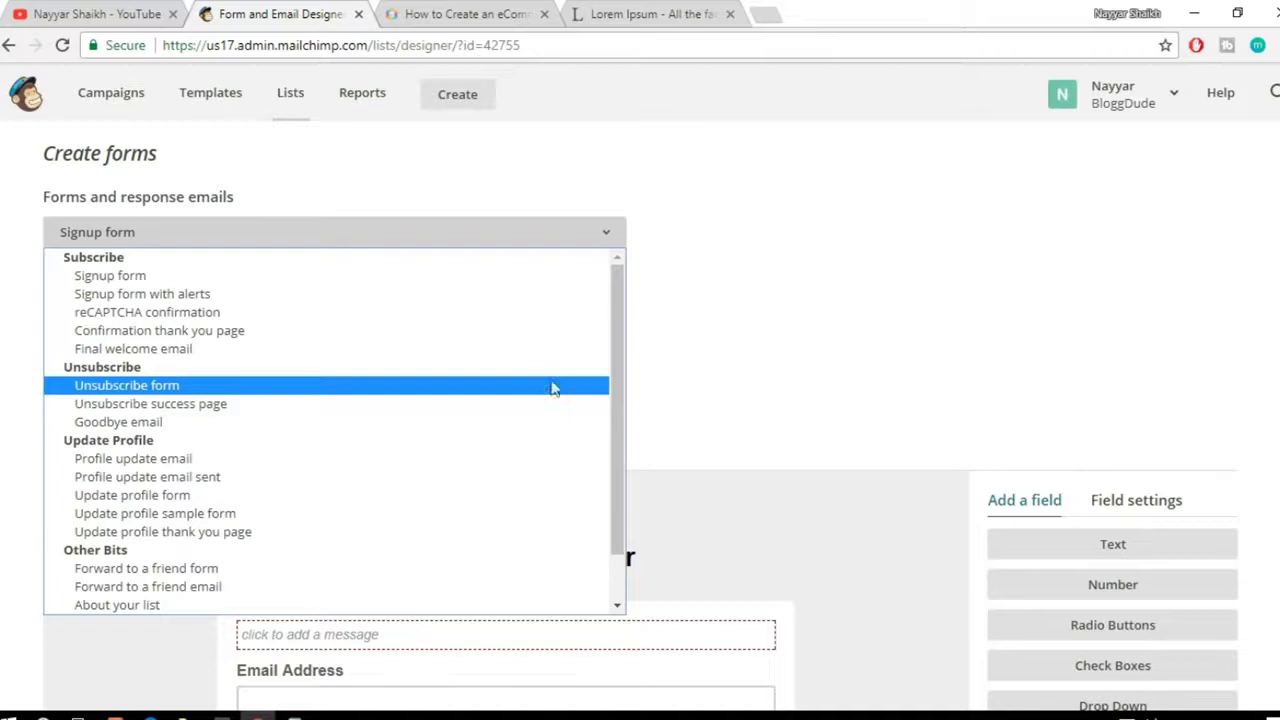
click(776, 347)
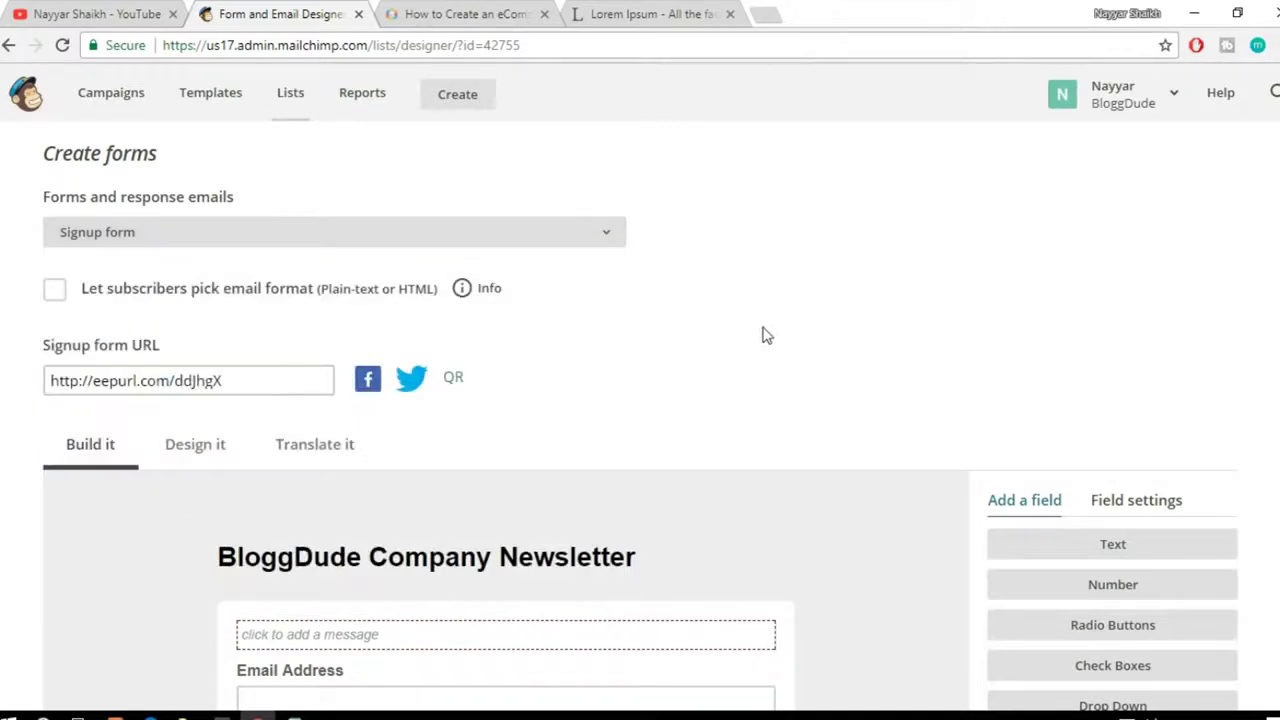
click(580, 238)
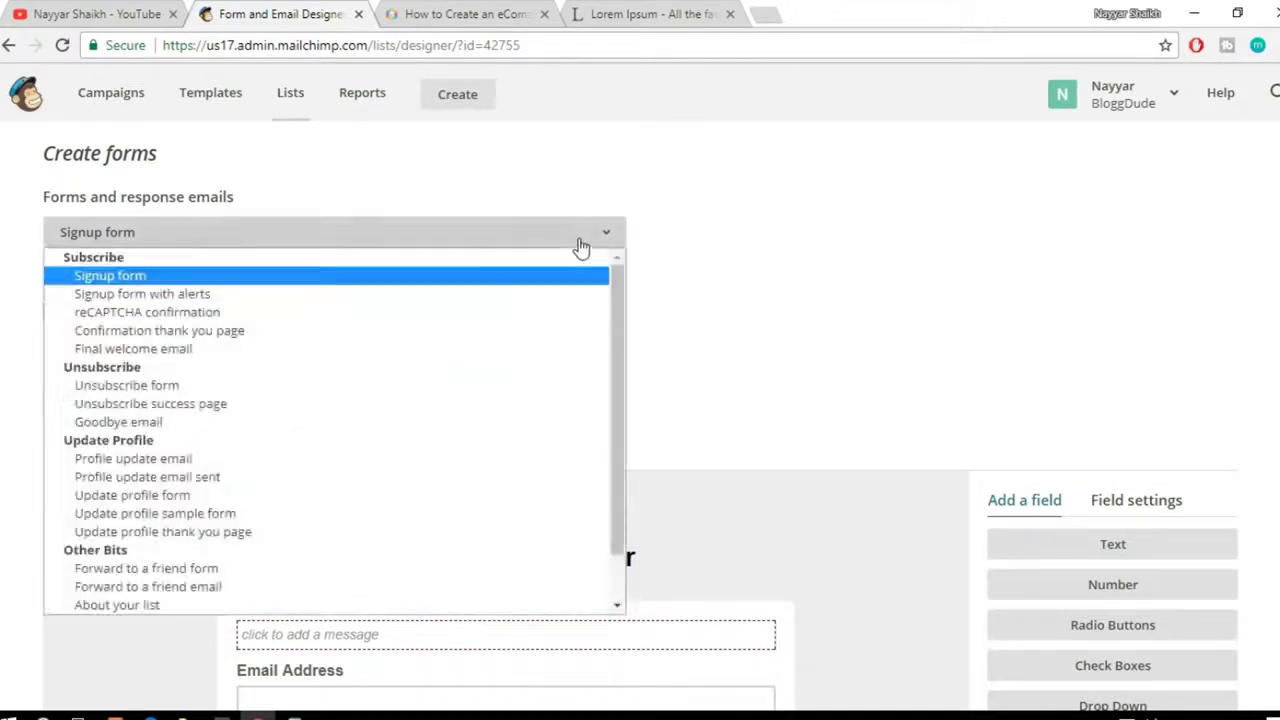
click(954, 257)
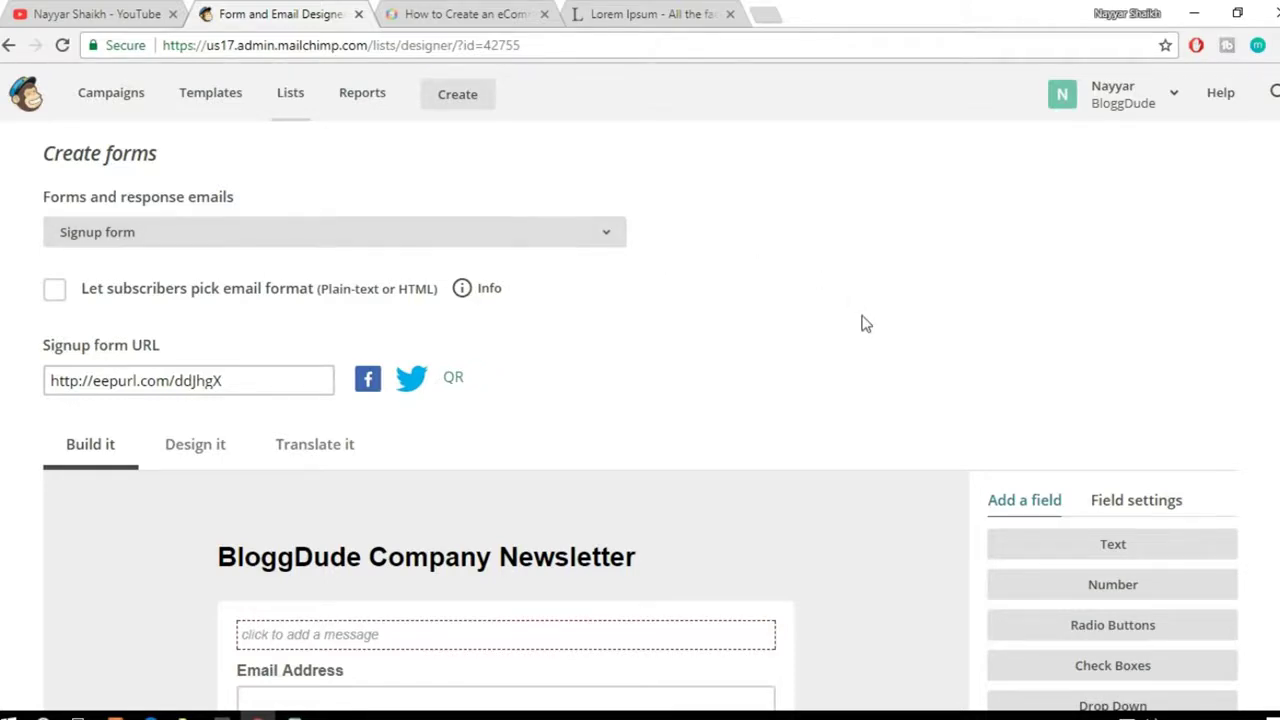
scroll(865, 323, down, 2)
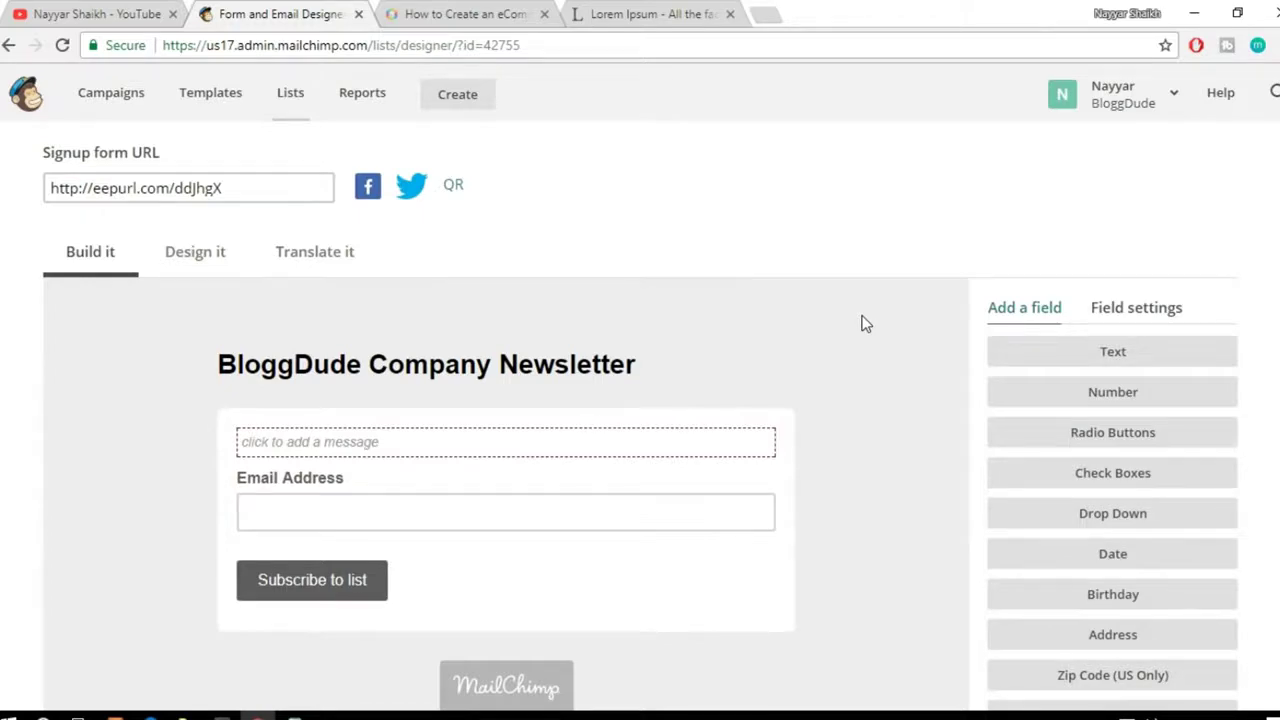
scroll(805, 372, down, 2)
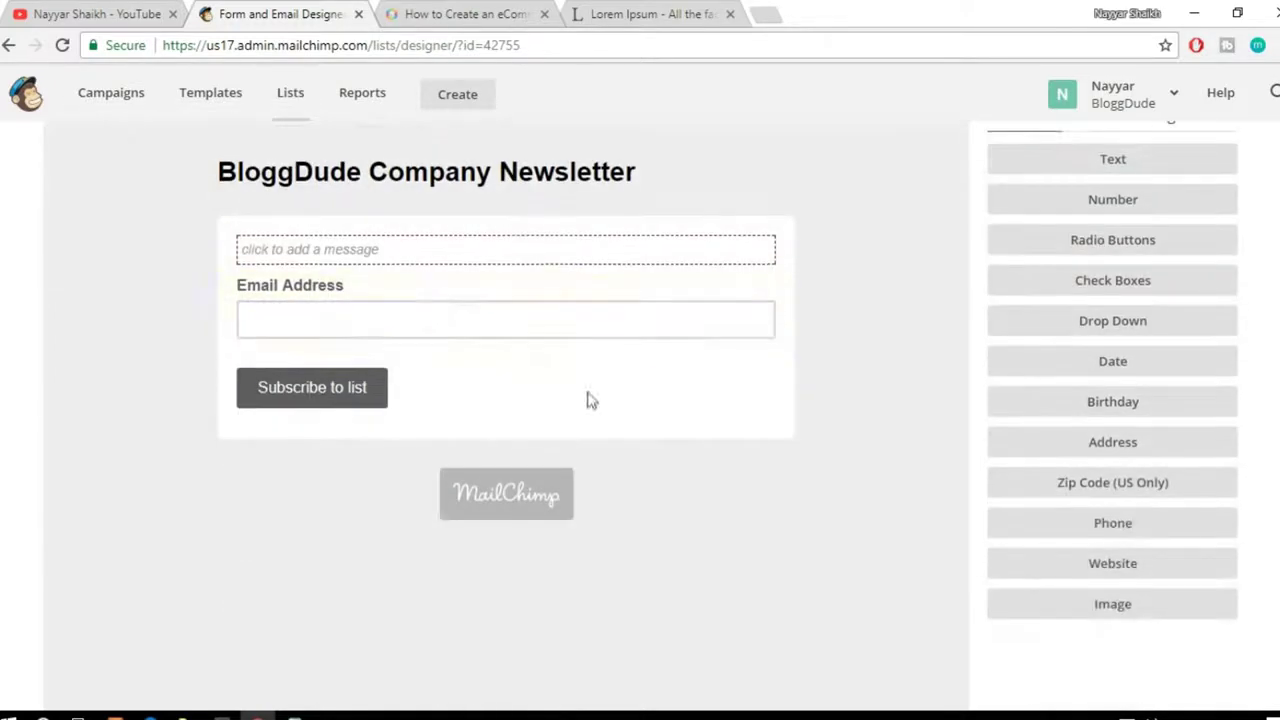
scroll(589, 400, up, 1)
scroll(616, 414, up, 3)
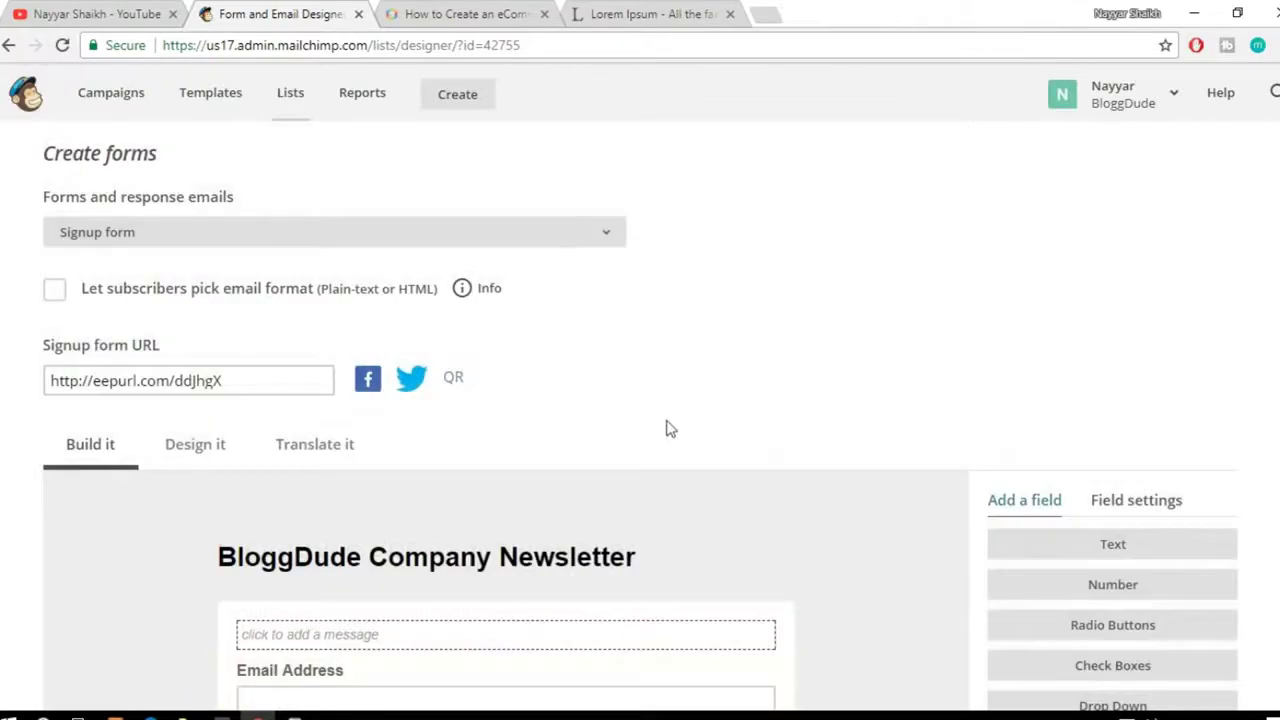
scroll(737, 380, down, 8)
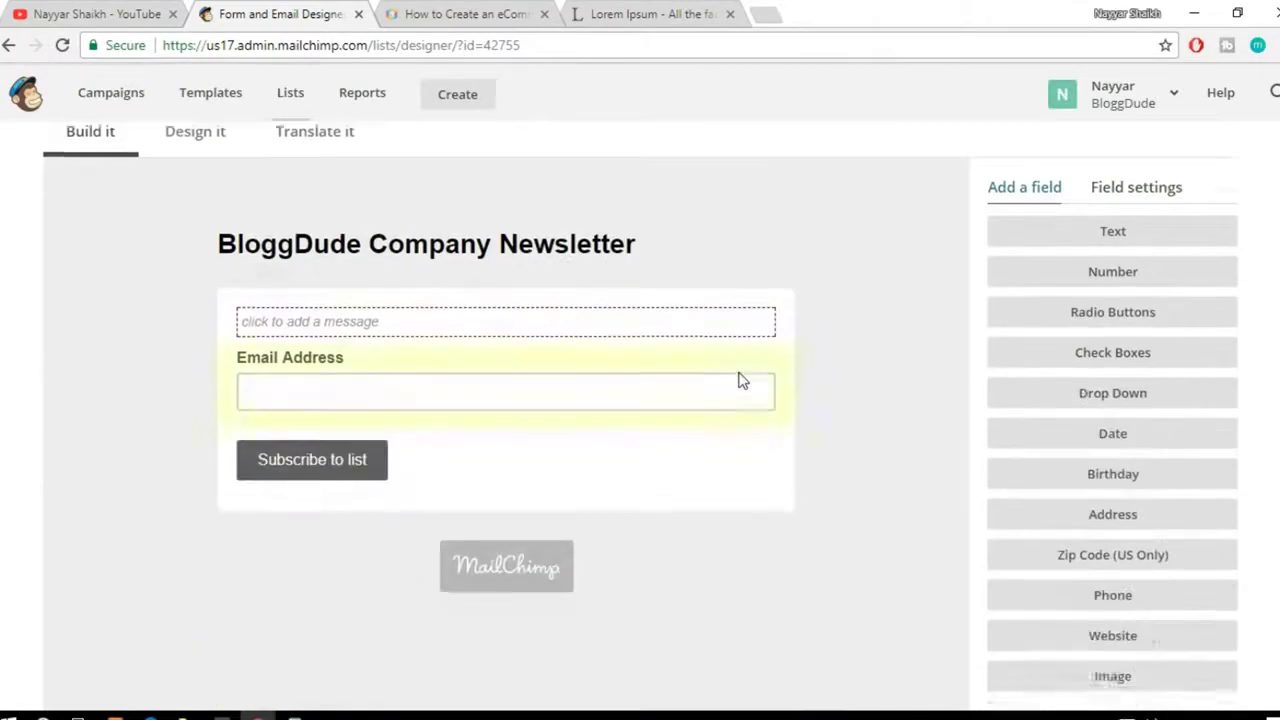
scroll(742, 385, up, 9)
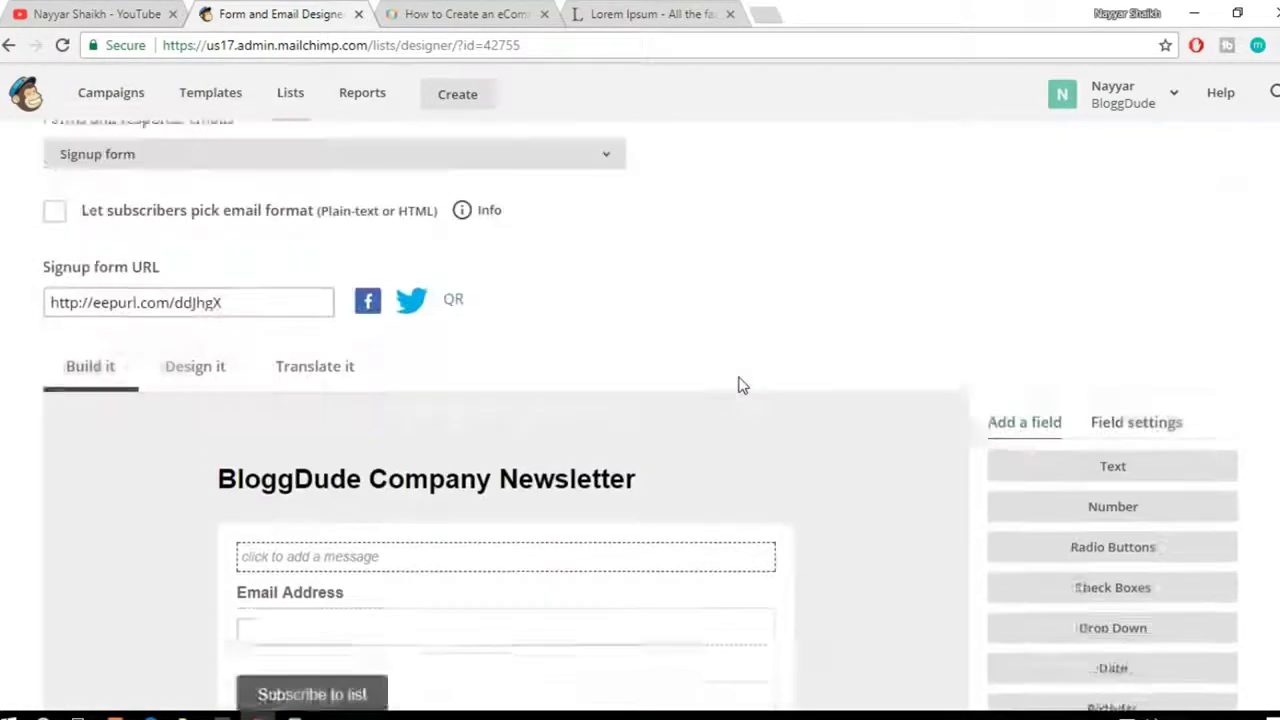
scroll(740, 384, down, 1)
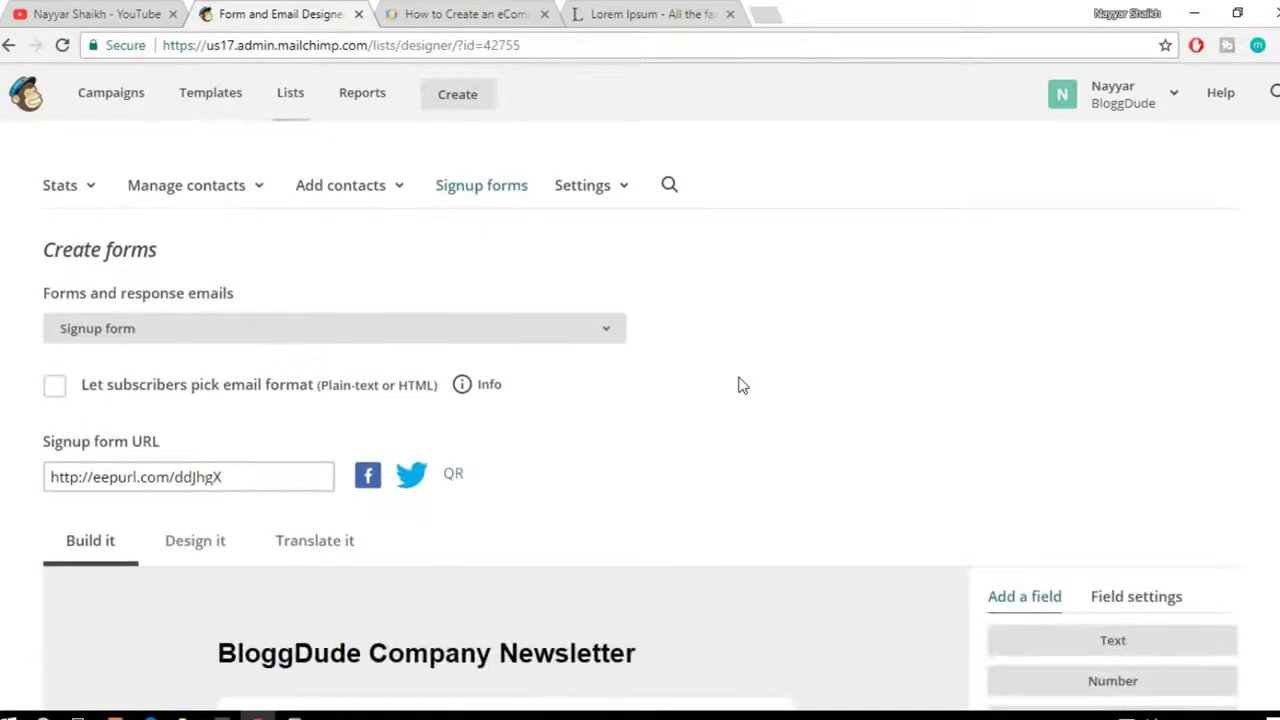
drag(238, 477, 49, 477)
key(ctrl+c)
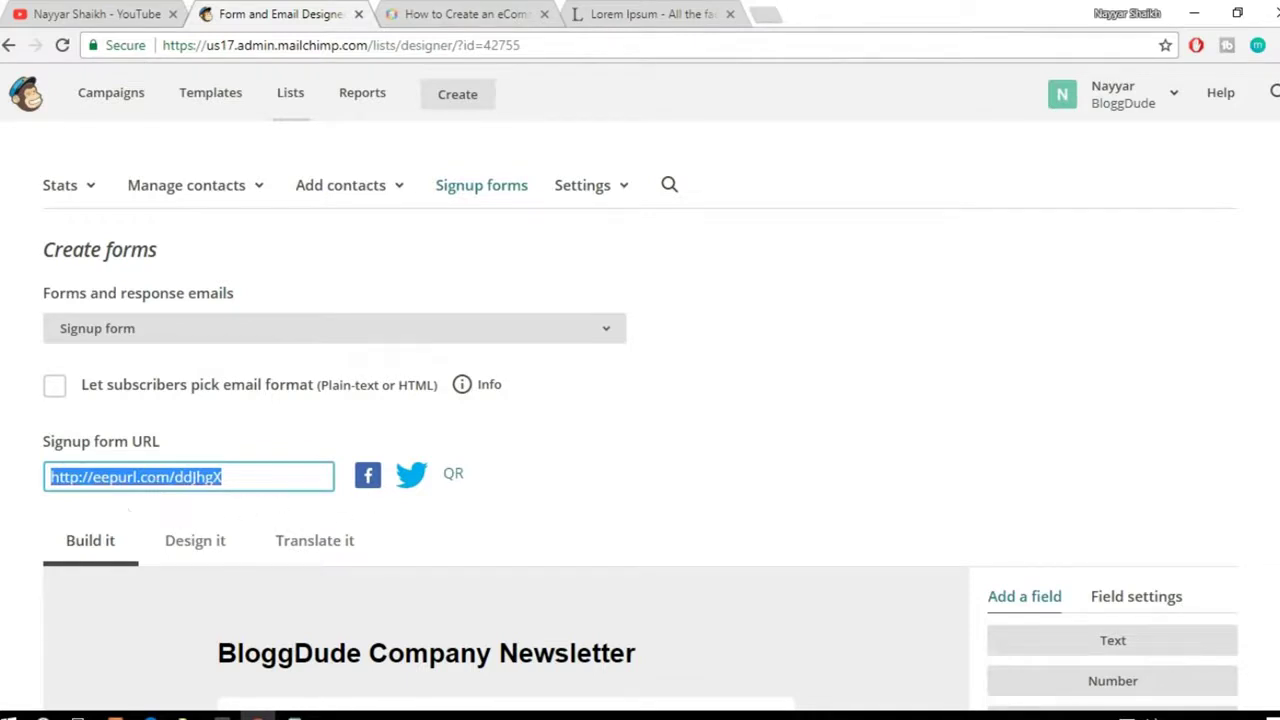
click(765, 22)
key(ctrl+v)
key(Return)
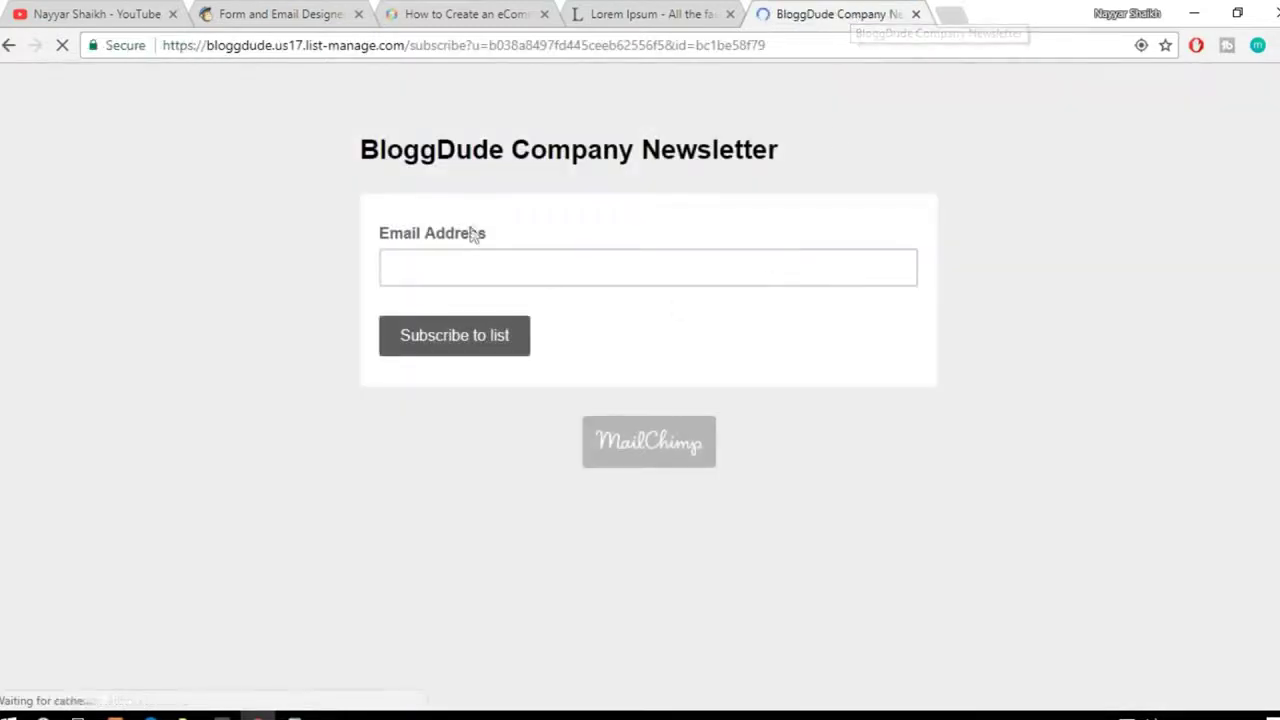
click(512, 274)
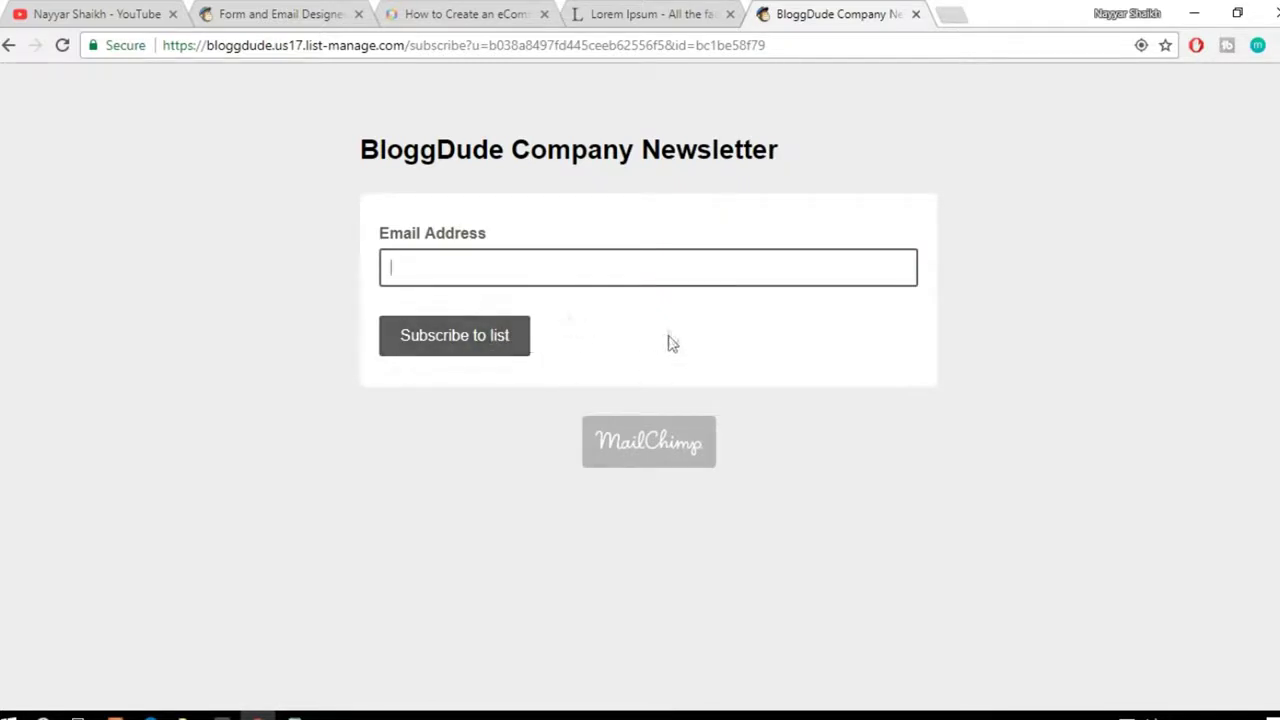
click(245, 12)
scroll(756, 337, down, 4)
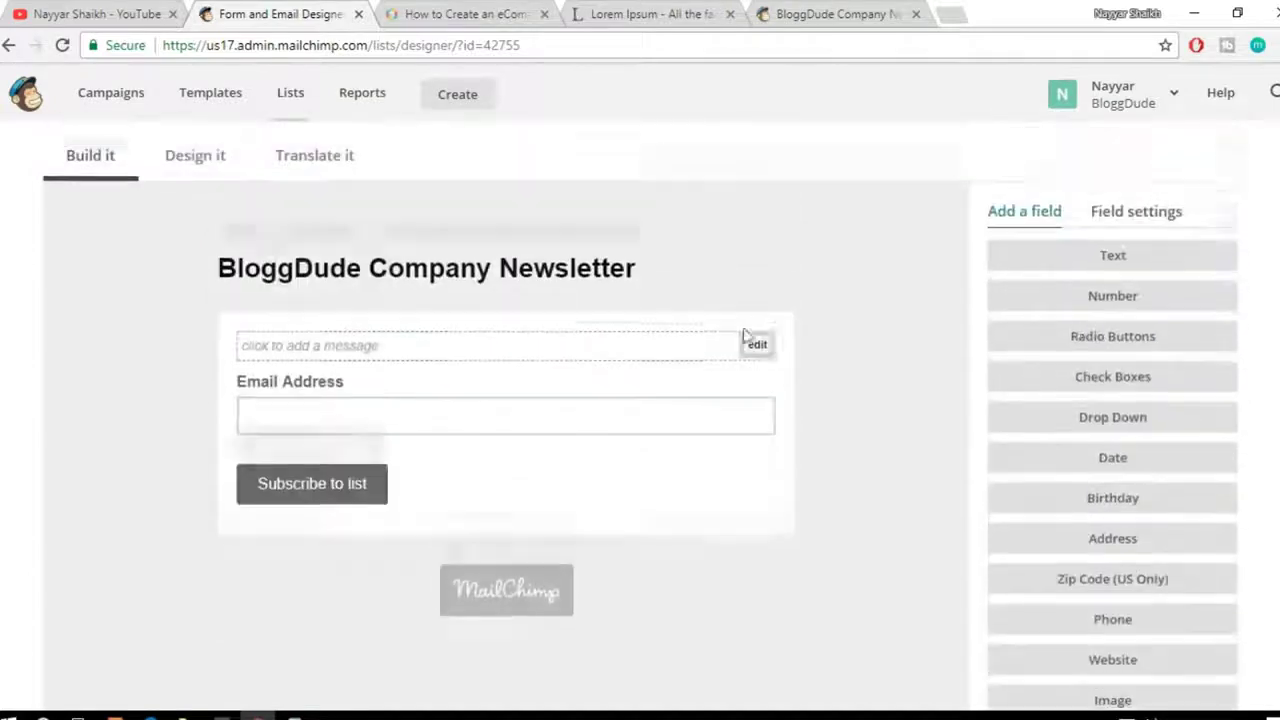
click(168, 157)
scroll(843, 294, down, 2)
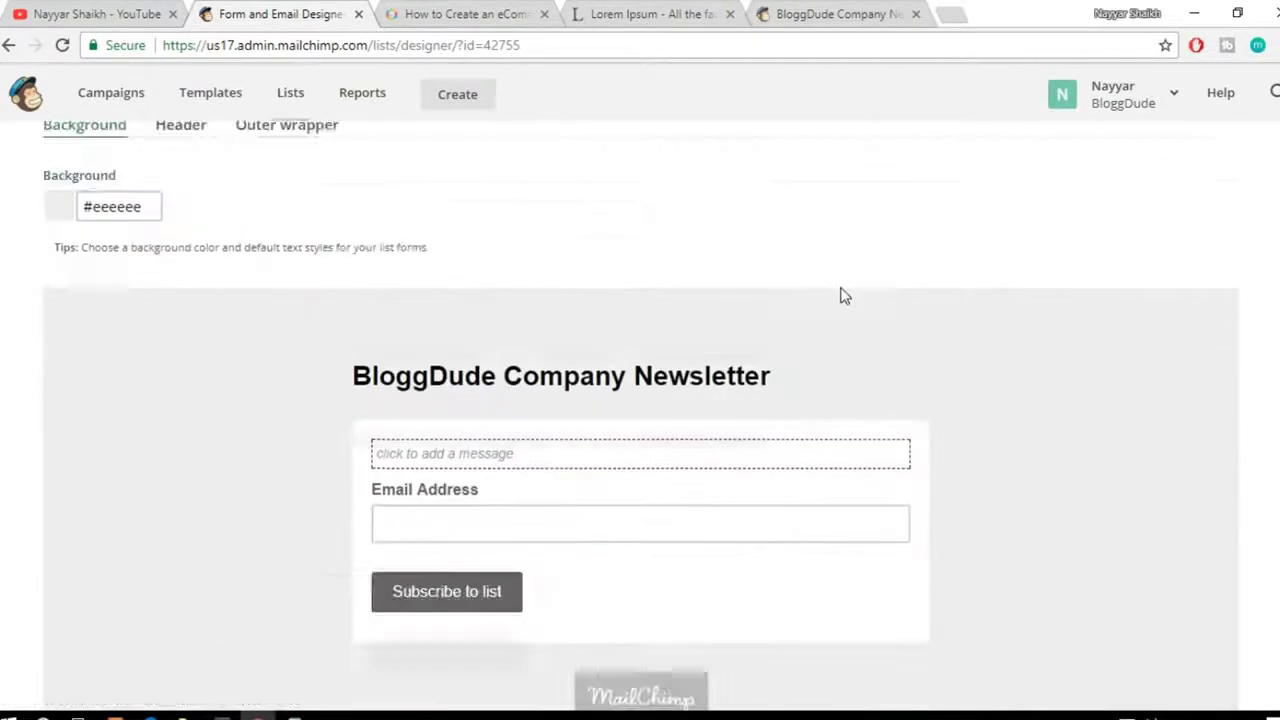
scroll(719, 533, up, 1)
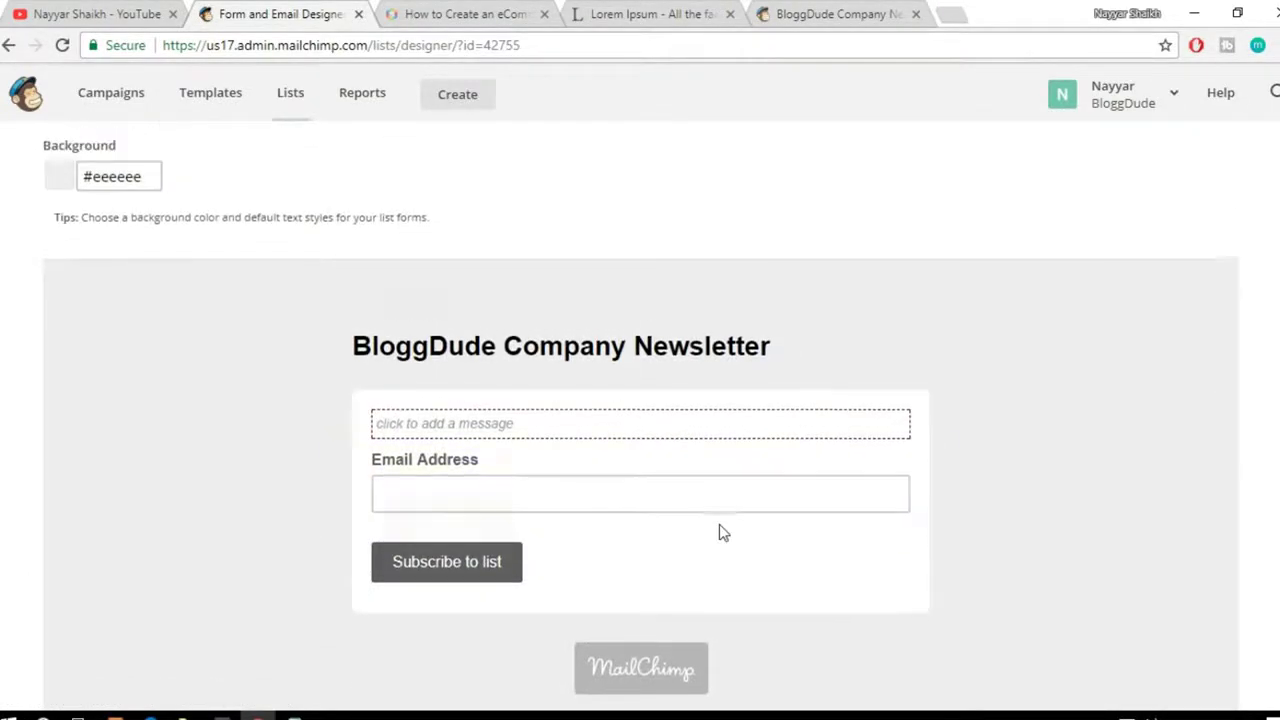
scroll(251, 289, up, 2)
click(181, 336)
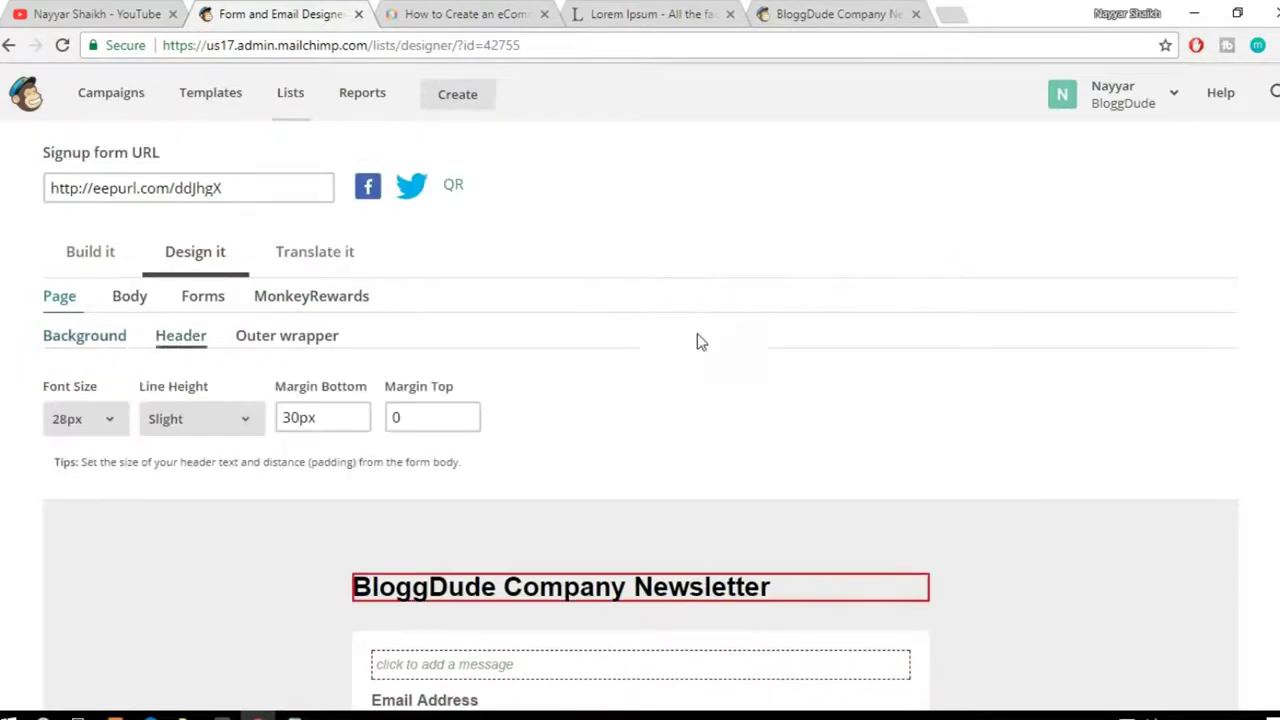
scroll(697, 333, down, 3)
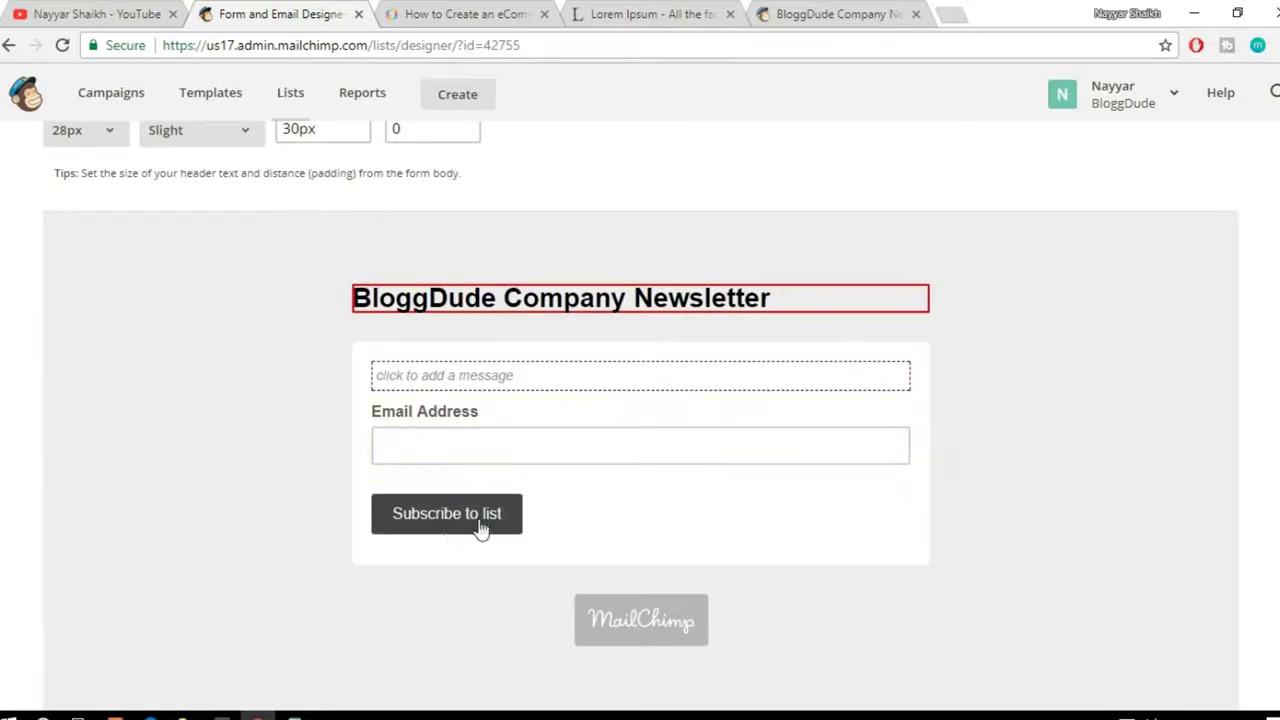
scroll(454, 531, up, 1)
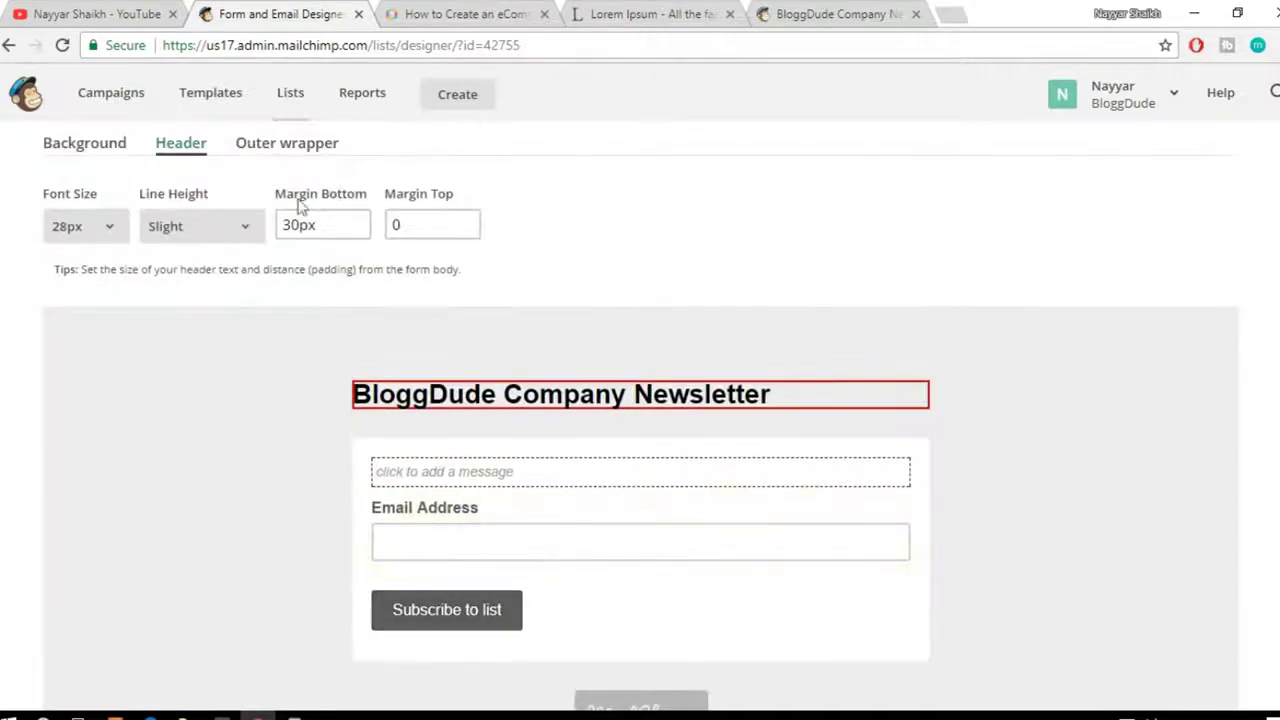
scroll(420, 262, up, 2)
scroll(490, 257, down, 1)
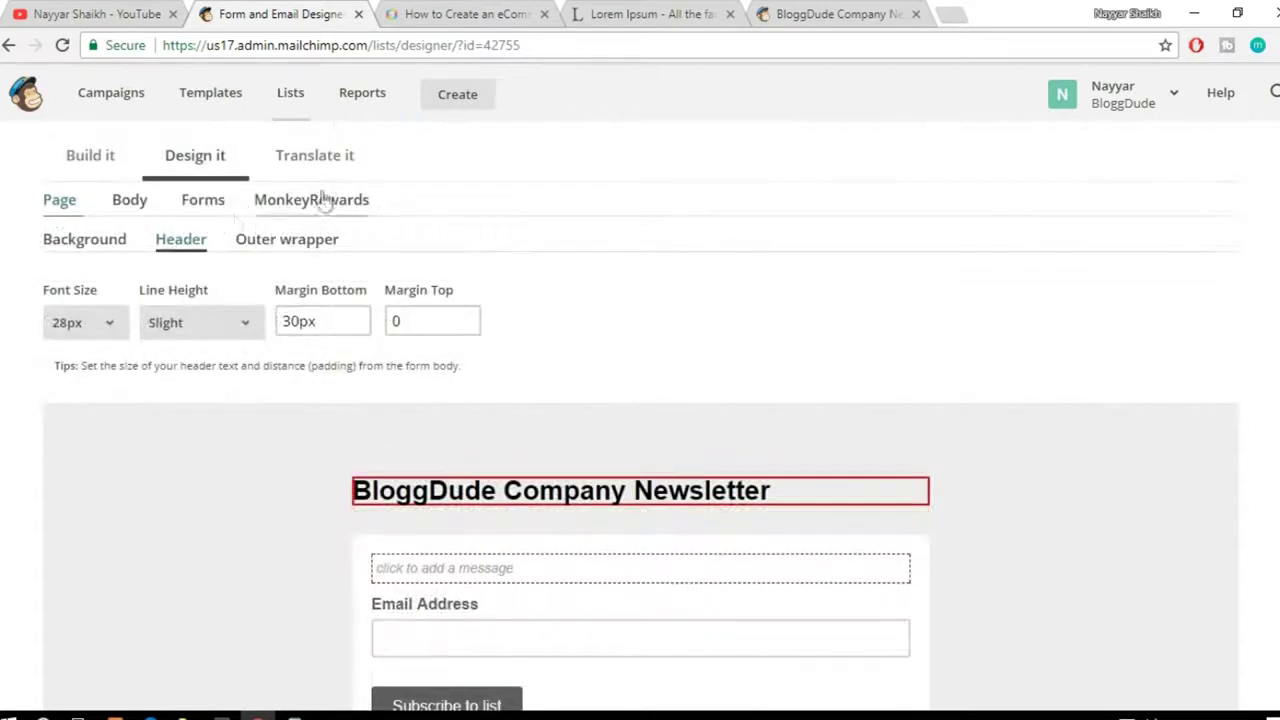
click(198, 206)
click(212, 252)
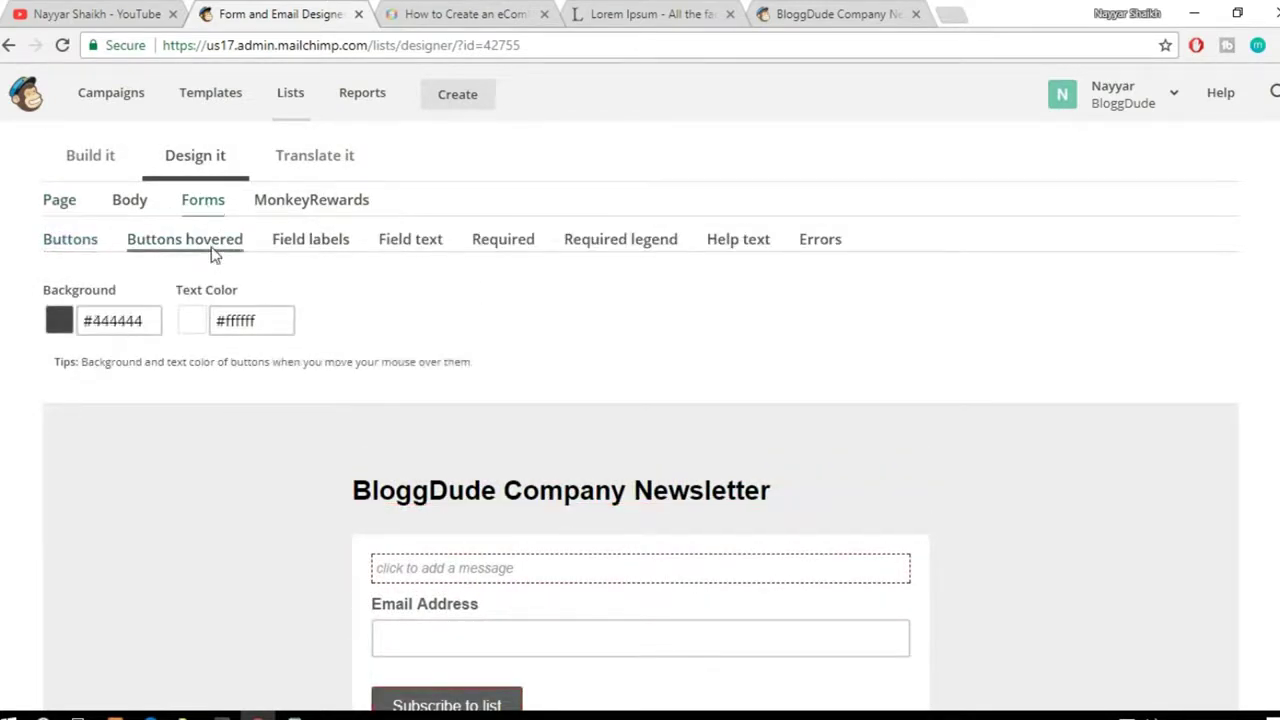
click(70, 239)
scroll(546, 569, down, 2)
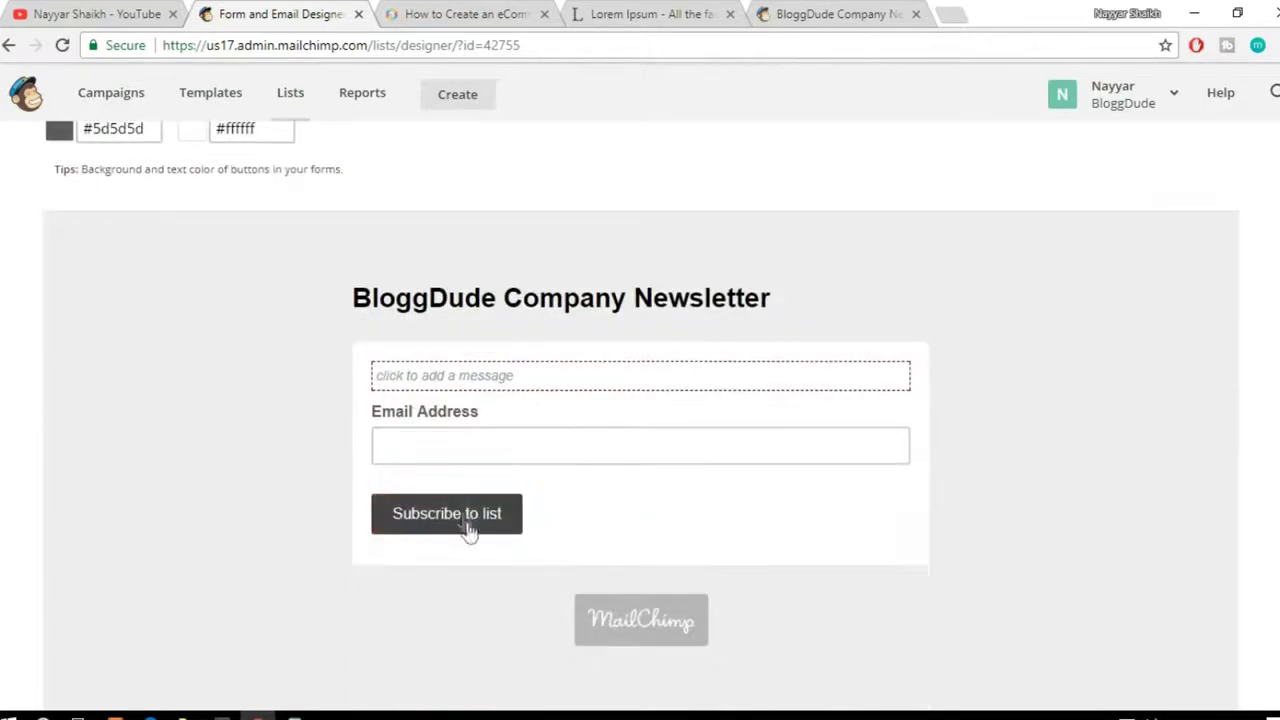
scroll(480, 556, up, 4)
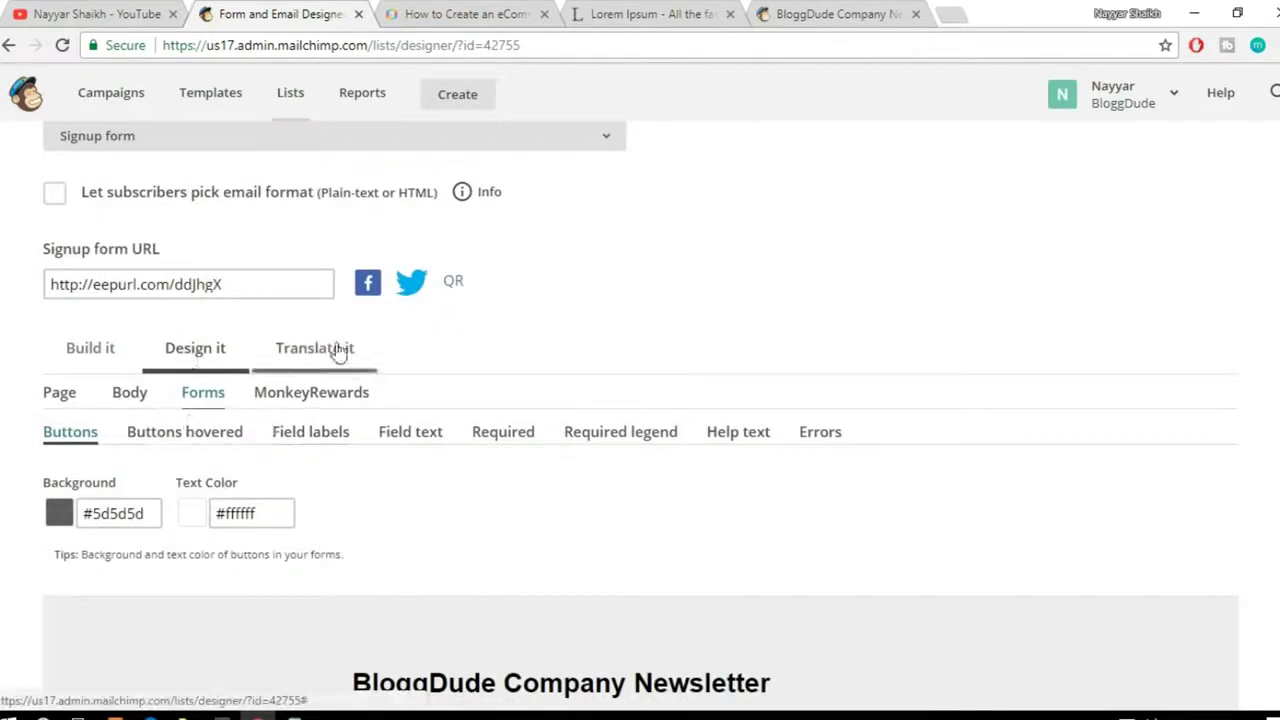
click(106, 352)
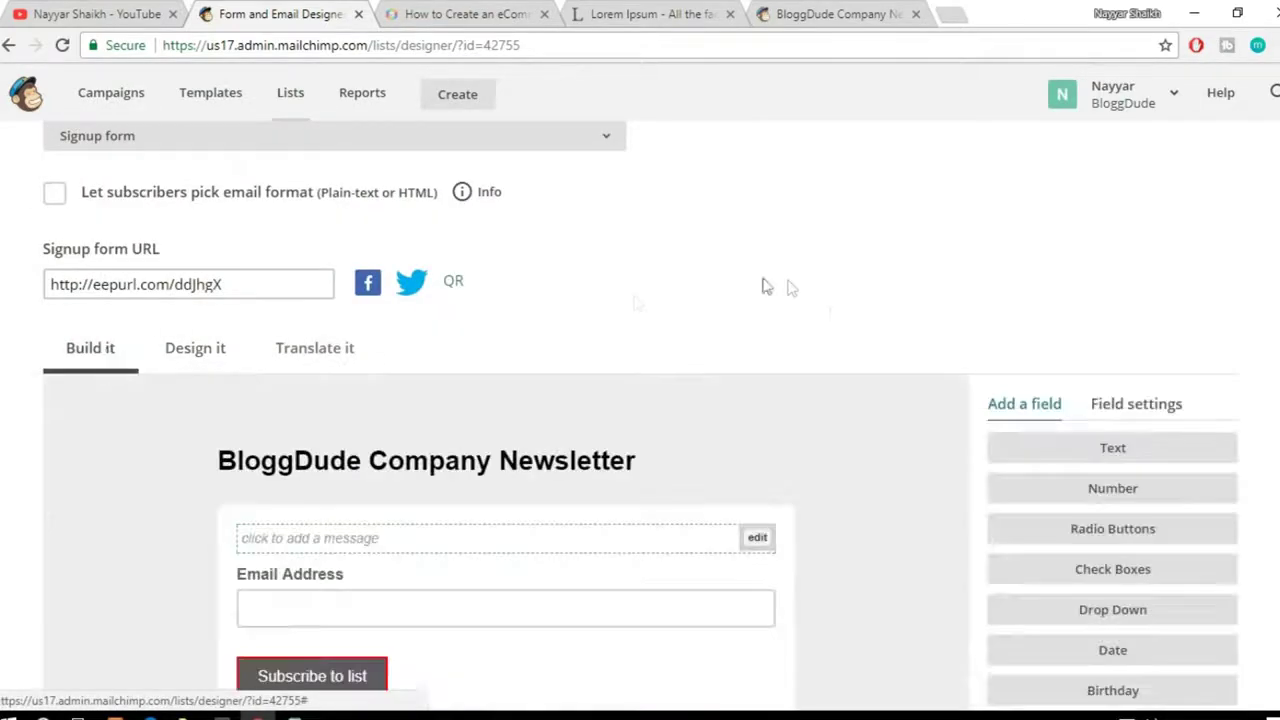
scroll(943, 334, up, 3)
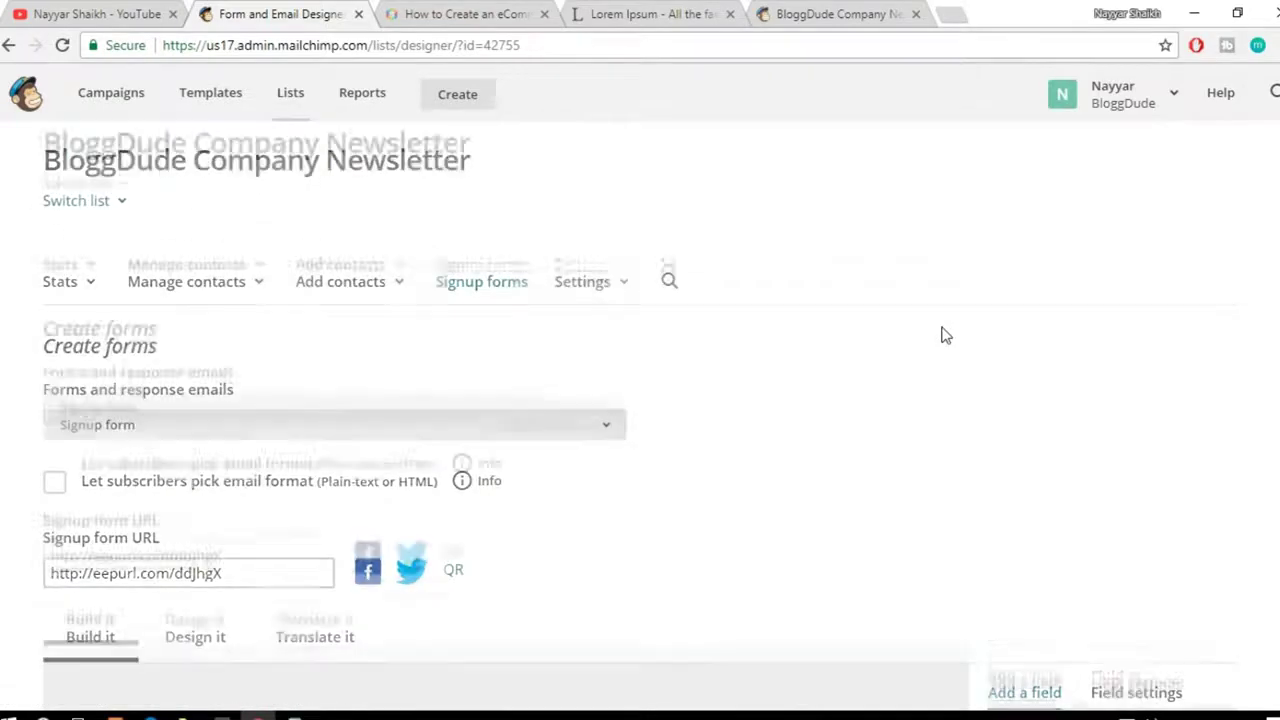
Step: Go to the list's Signup forms page
scroll(943, 334, down, 1)
scroll(817, 409, down, 6)
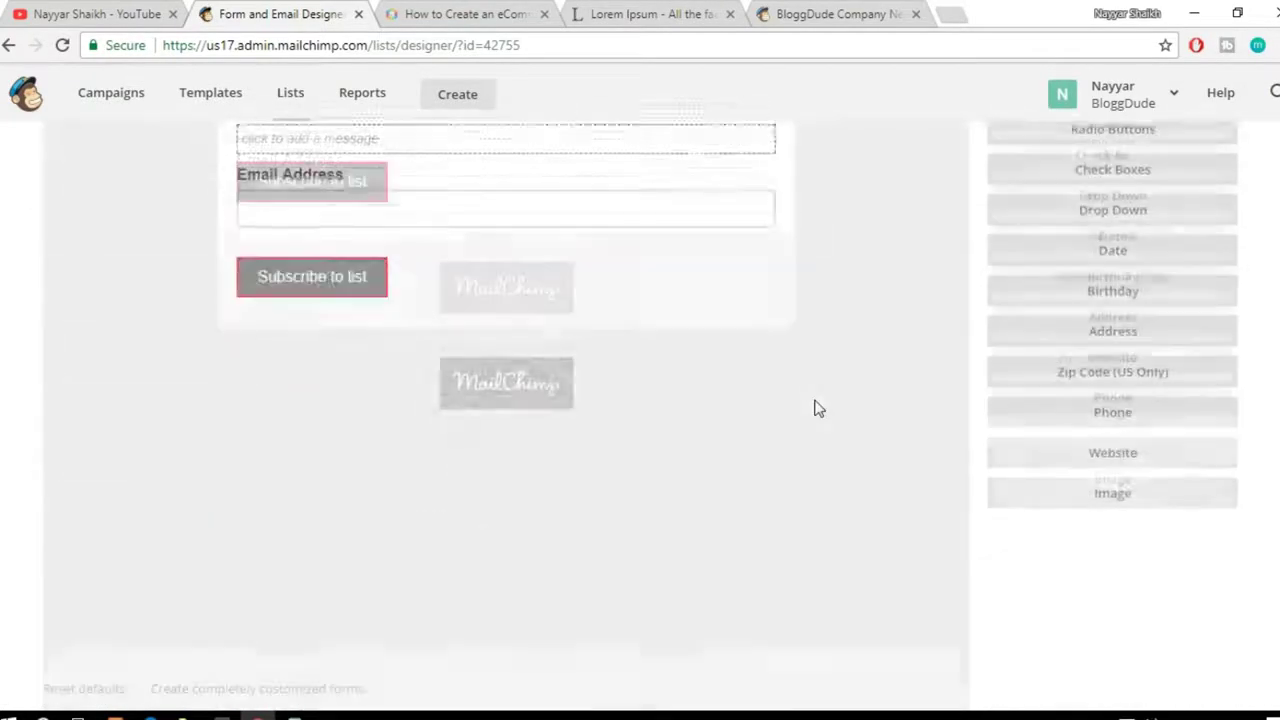
scroll(817, 409, down, 2)
scroll(822, 422, up, 9)
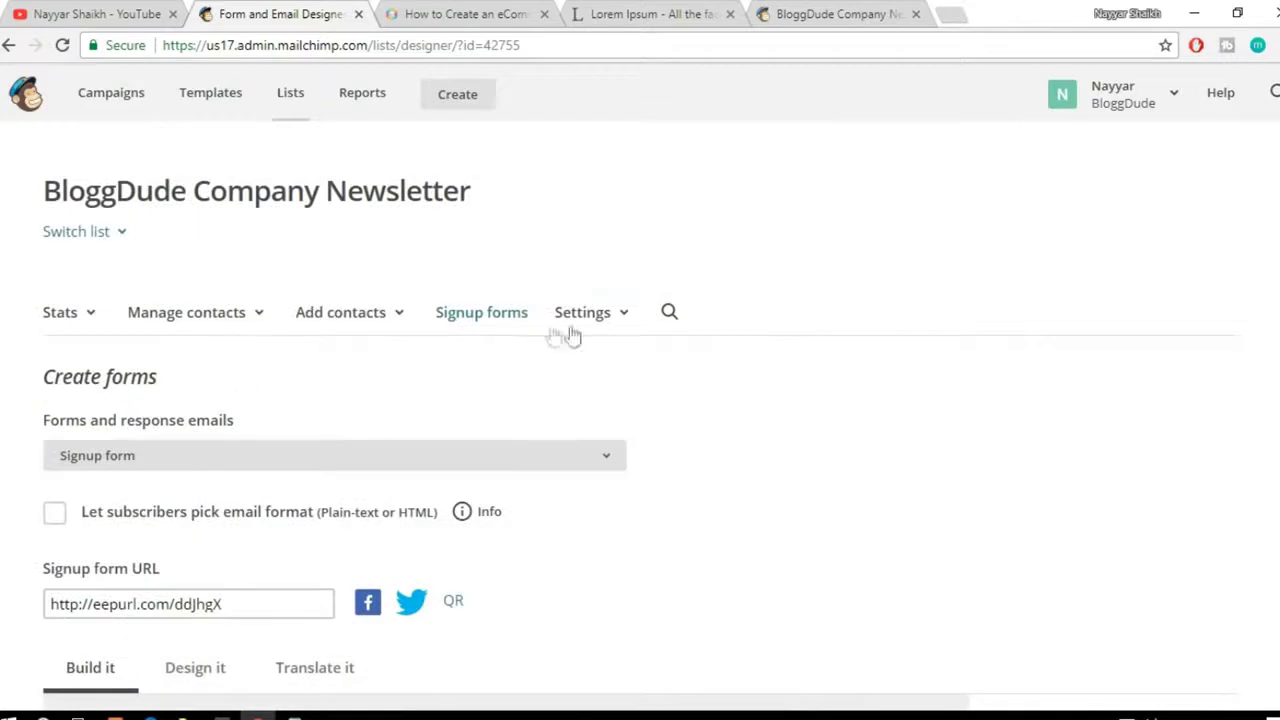
click(495, 317)
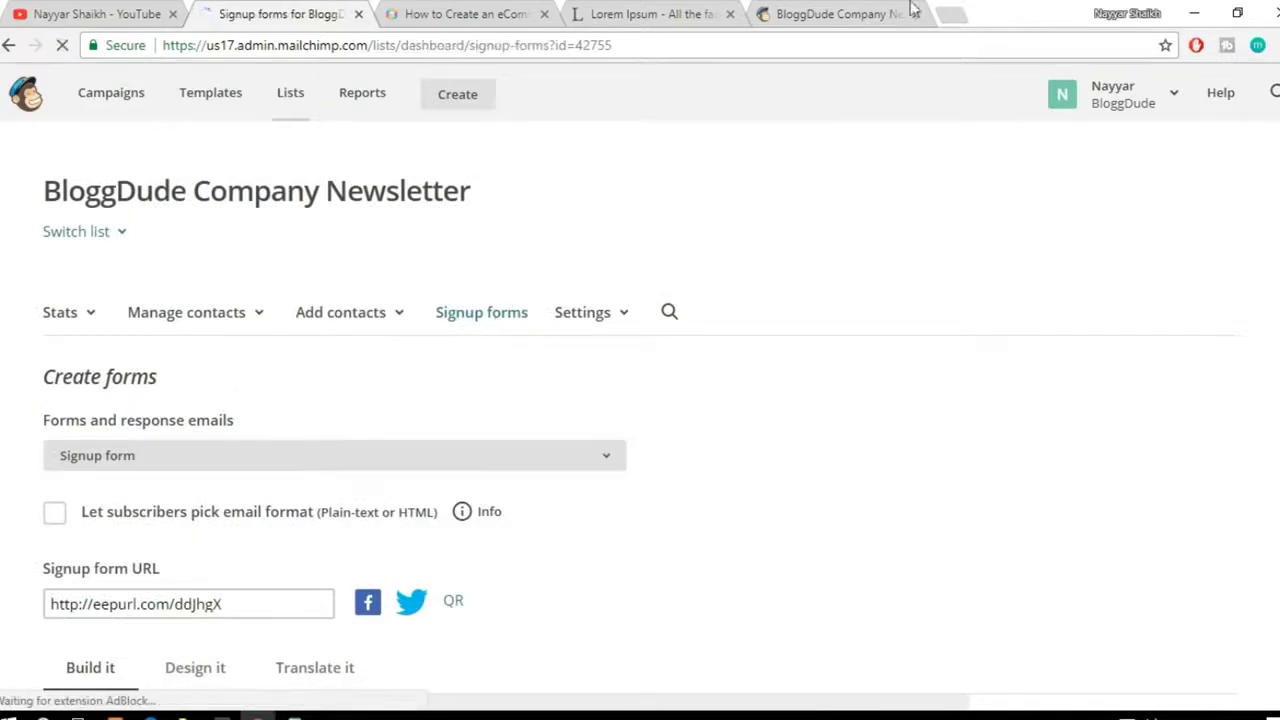
Step: Paste the short eepurl.com signup link into a new tab and select it for copying
click(900, 12)
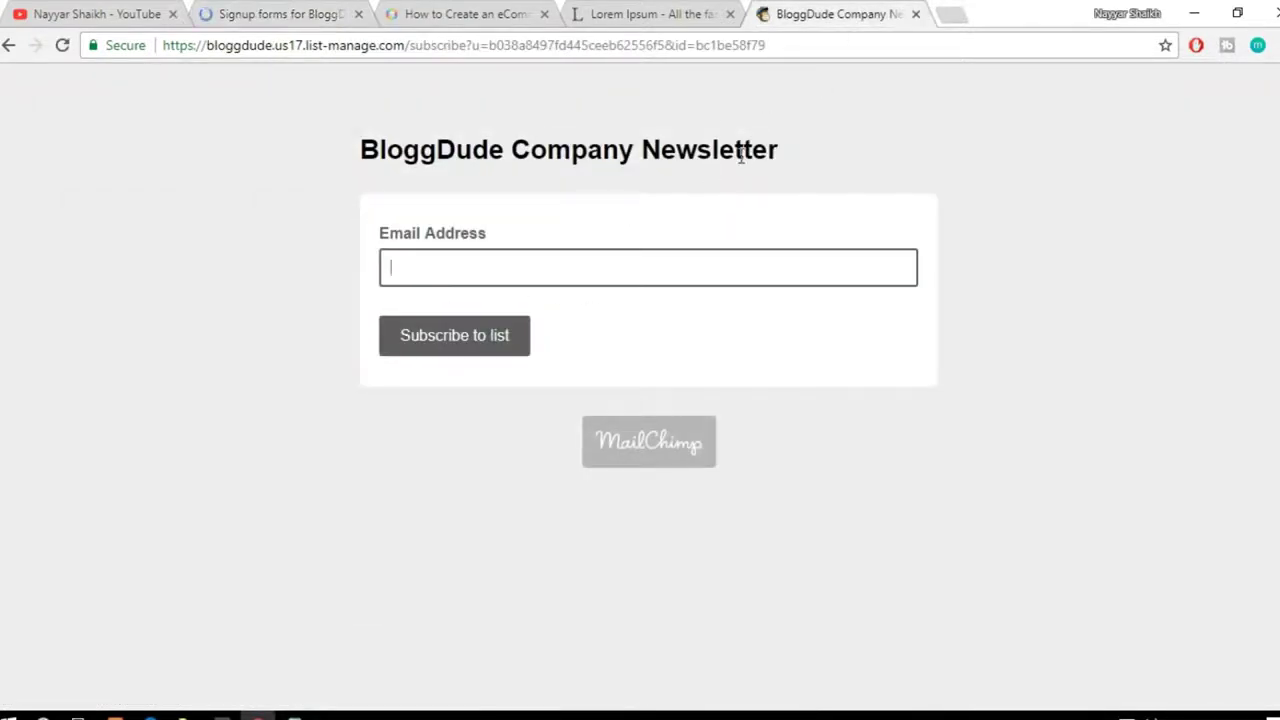
click(604, 47)
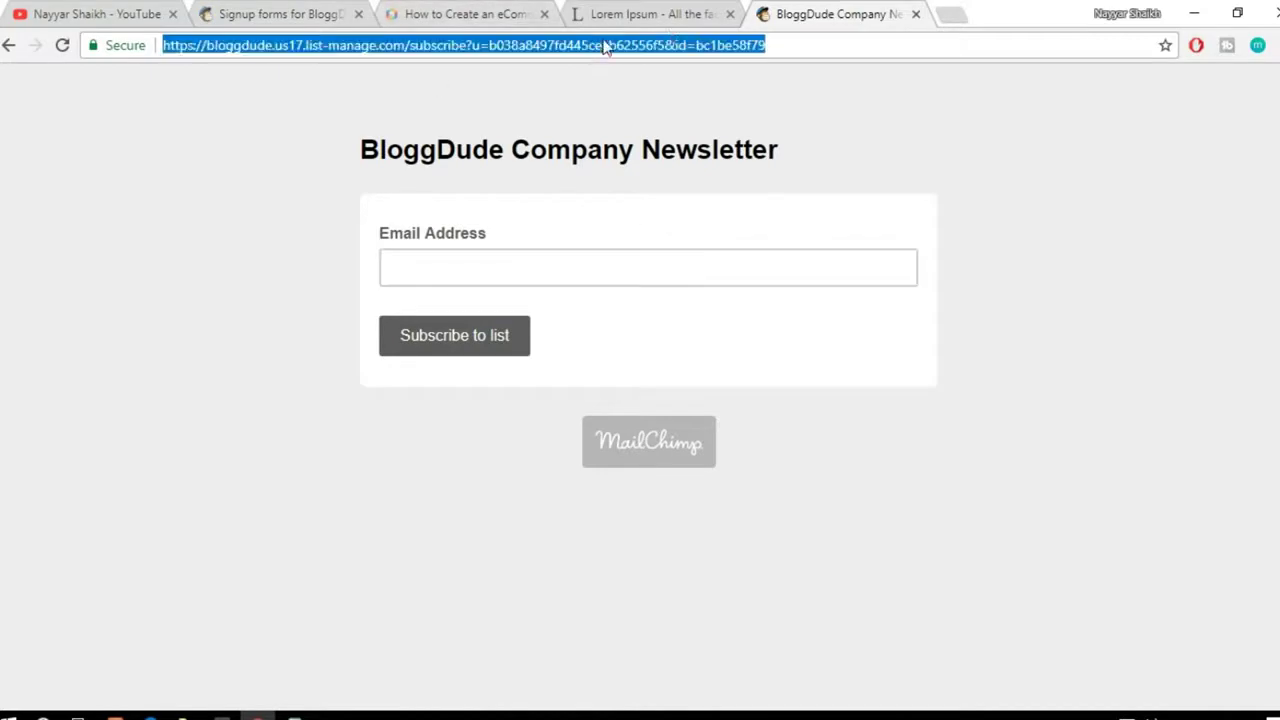
click(946, 12)
text(http://eepurl.com/ddJhgX)
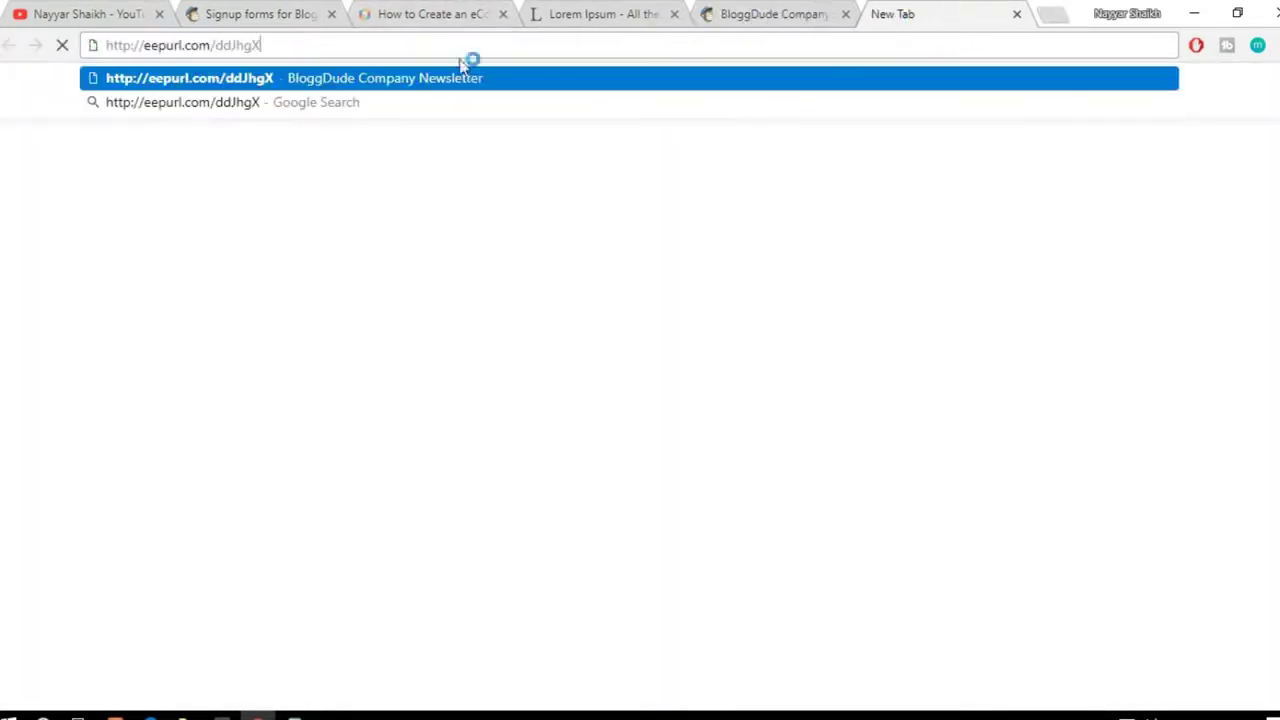
drag(287, 46, 88, 40)
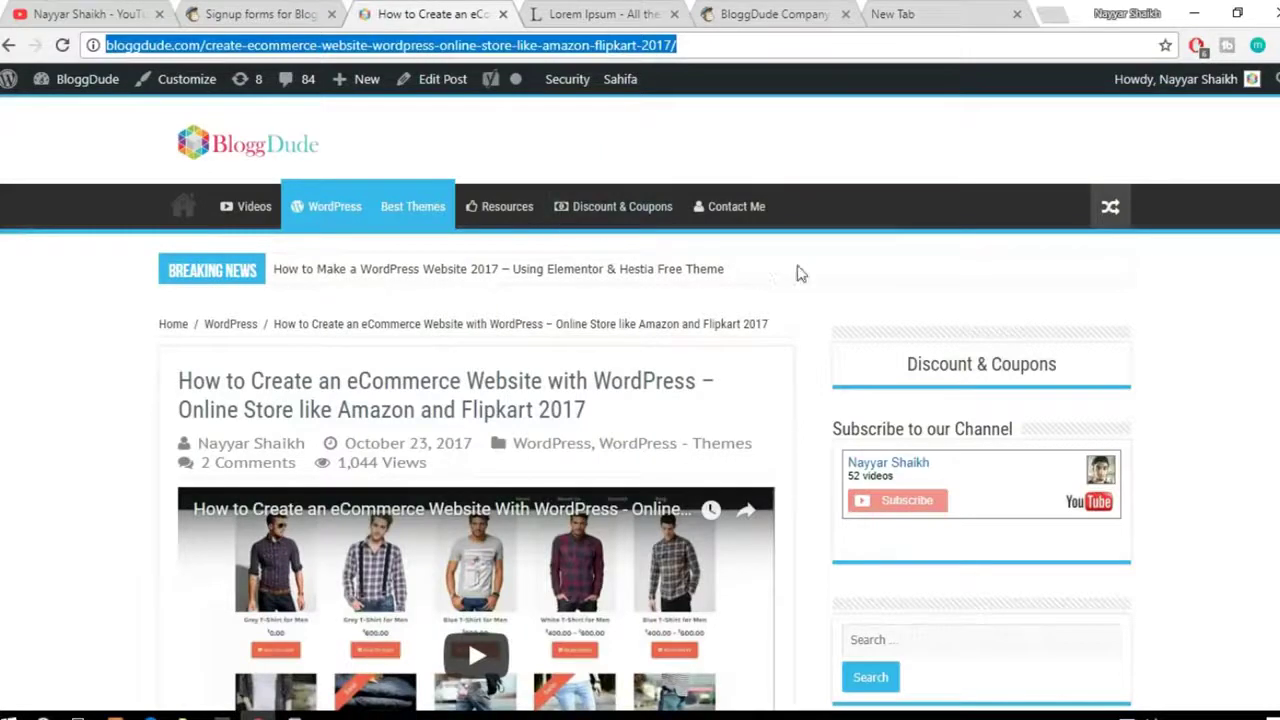
Step: Check the live signup form tab, return to the BloggDude article, then go to the WordPress Dashboard
click(815, 274)
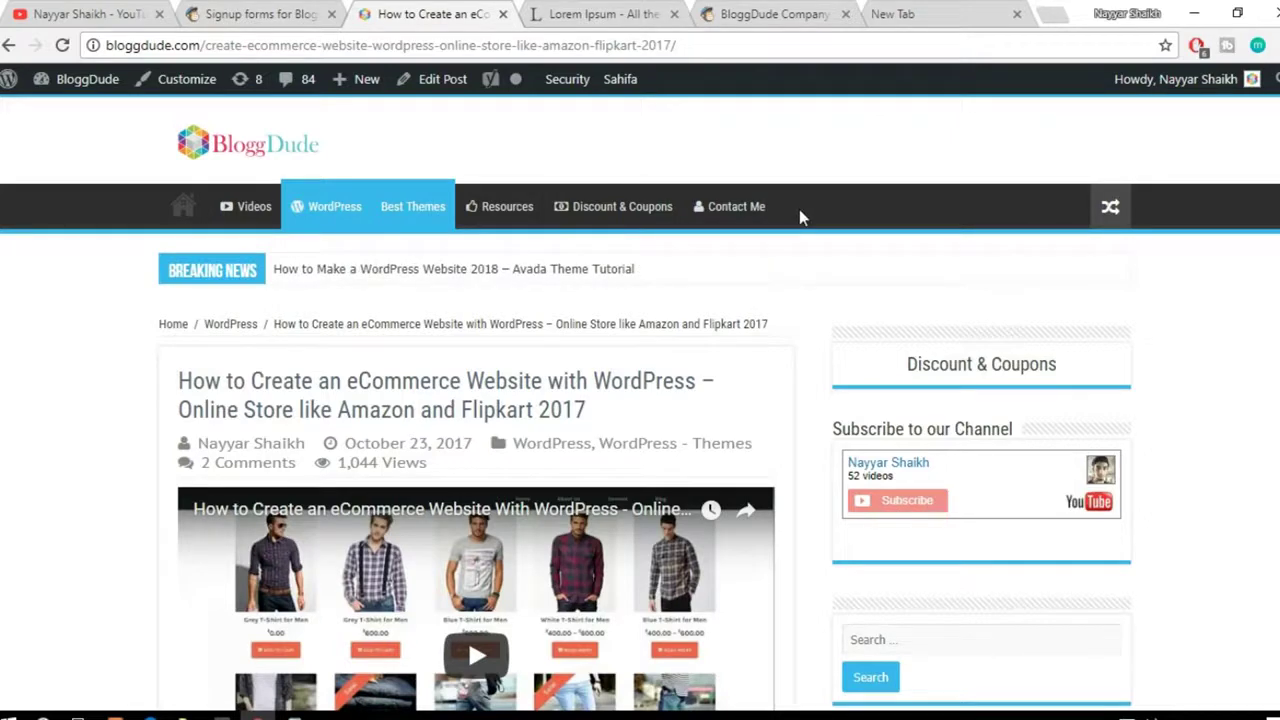
click(760, 14)
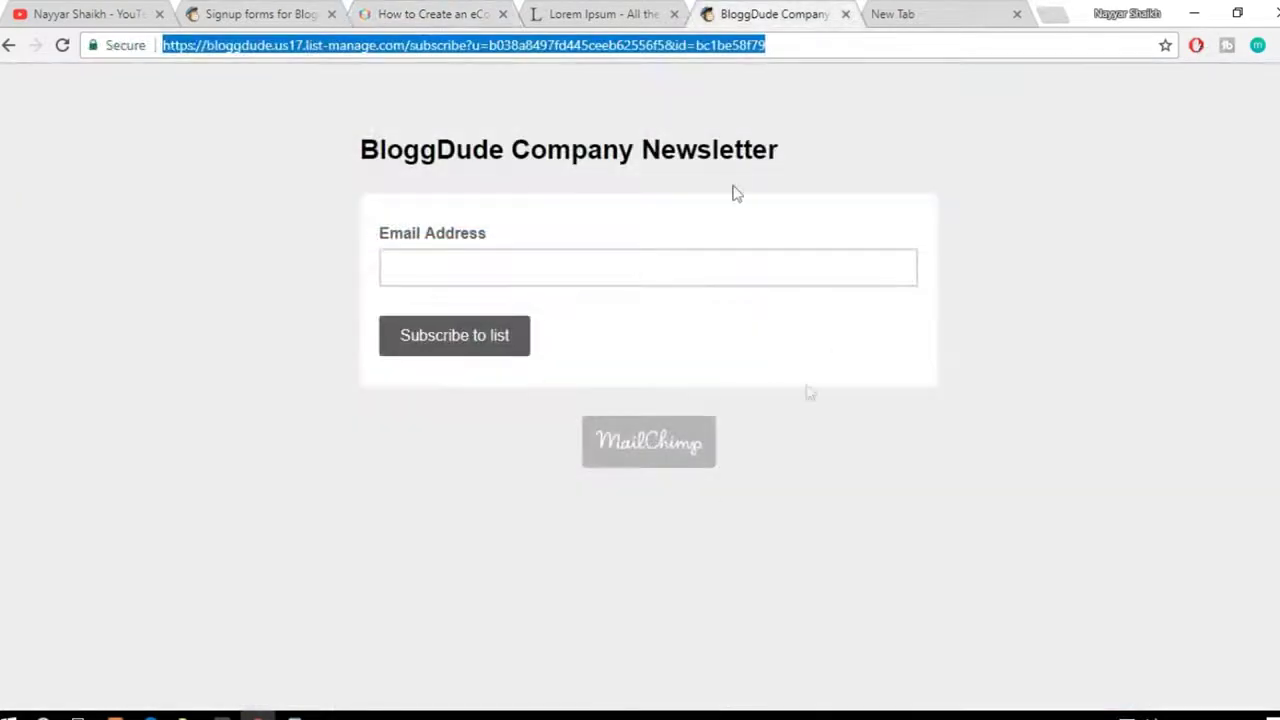
click(409, 14)
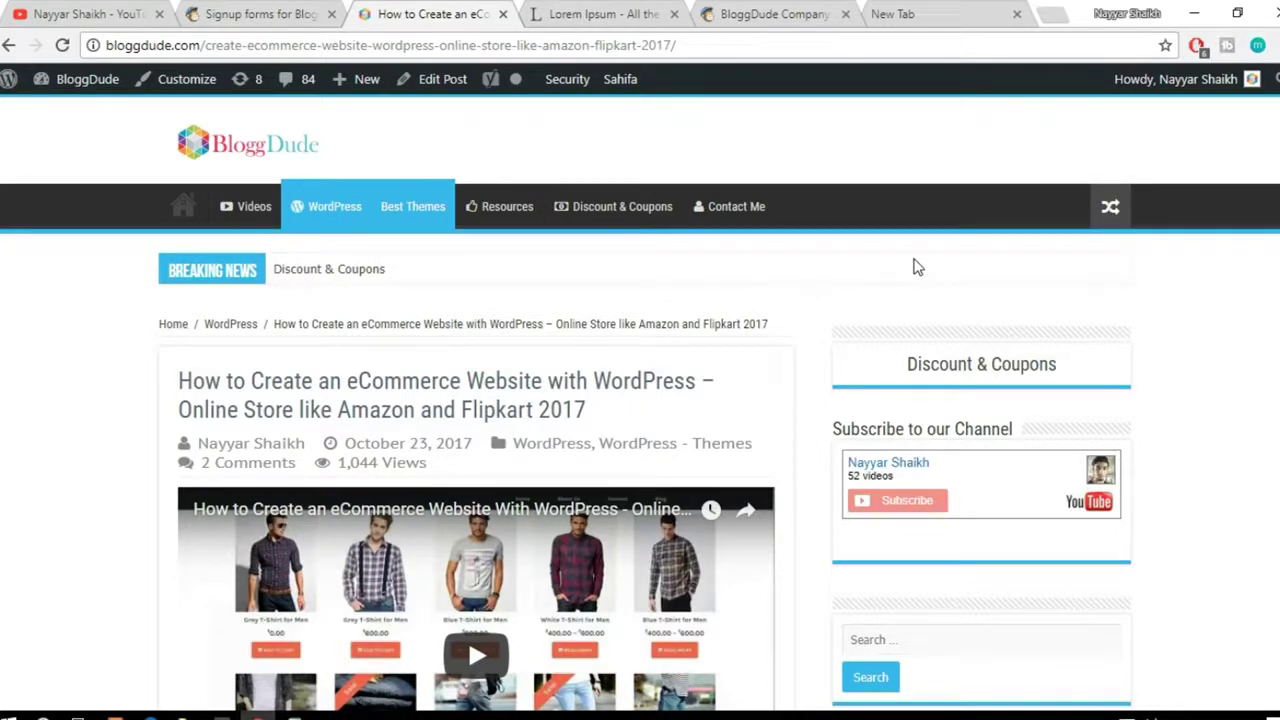
mouse_move(86, 97)
click(69, 118)
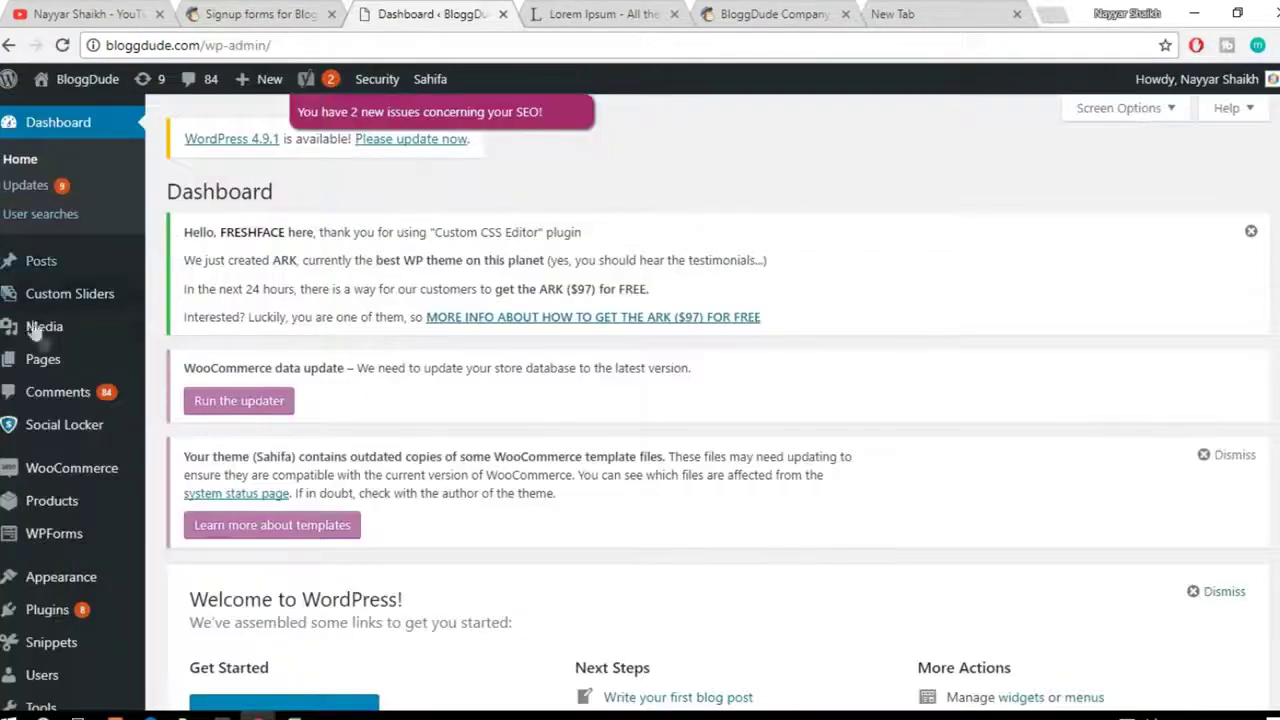
Step: Go to Appearance > Menus and scroll to the Main Menu structure
scroll(48, 352, down, 2)
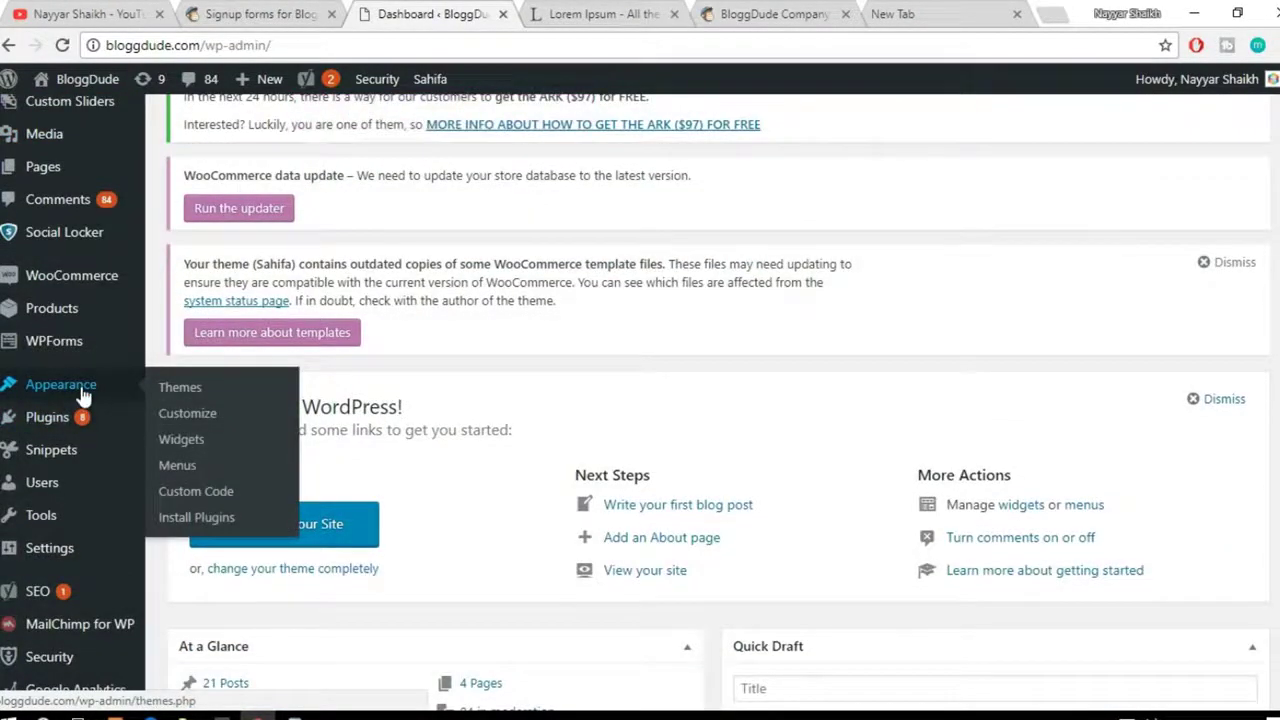
click(177, 465)
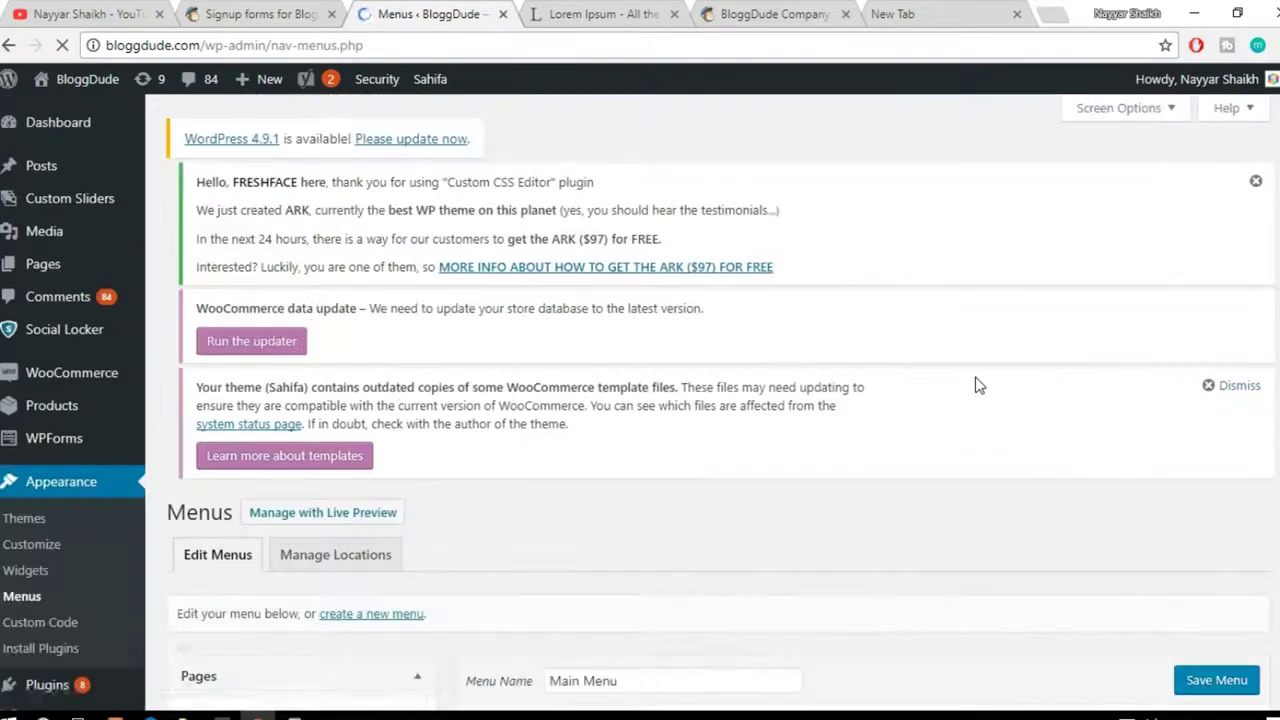
scroll(978, 385, down, 5)
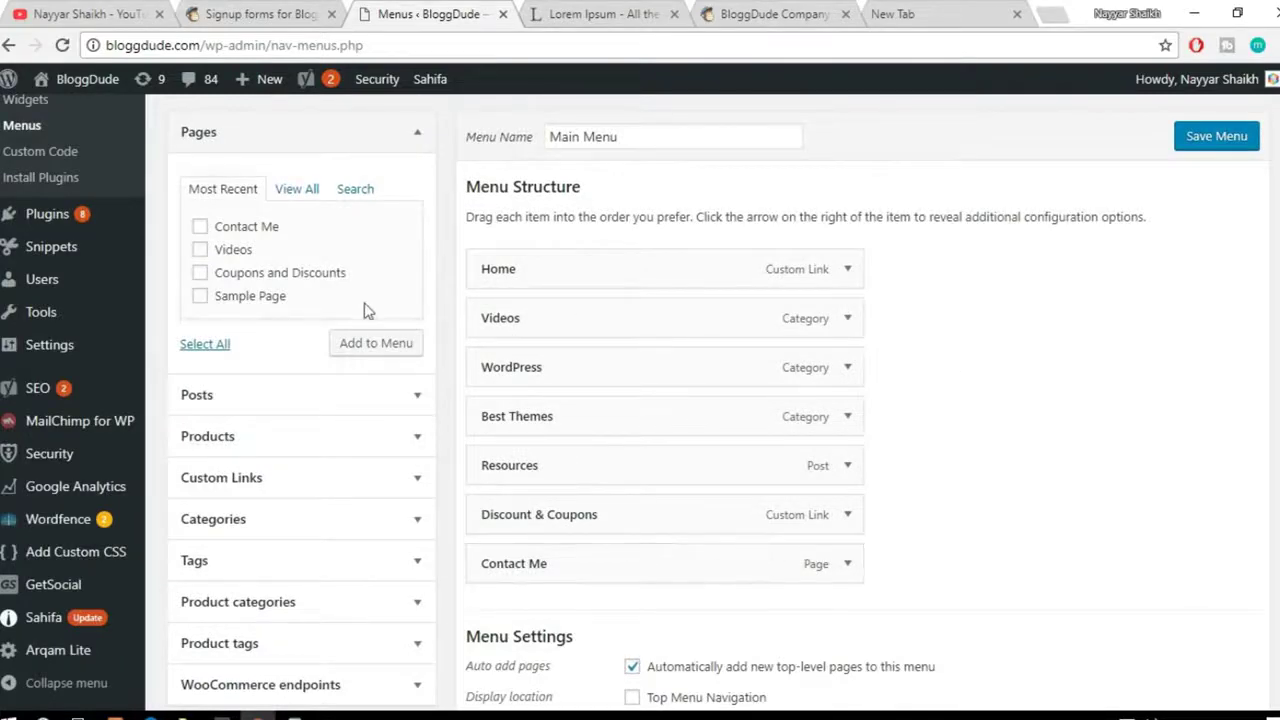
Step: Add a Custom Link with the eepurl.com signup URL and link text 'Connect' to the Main Menu
click(410, 134)
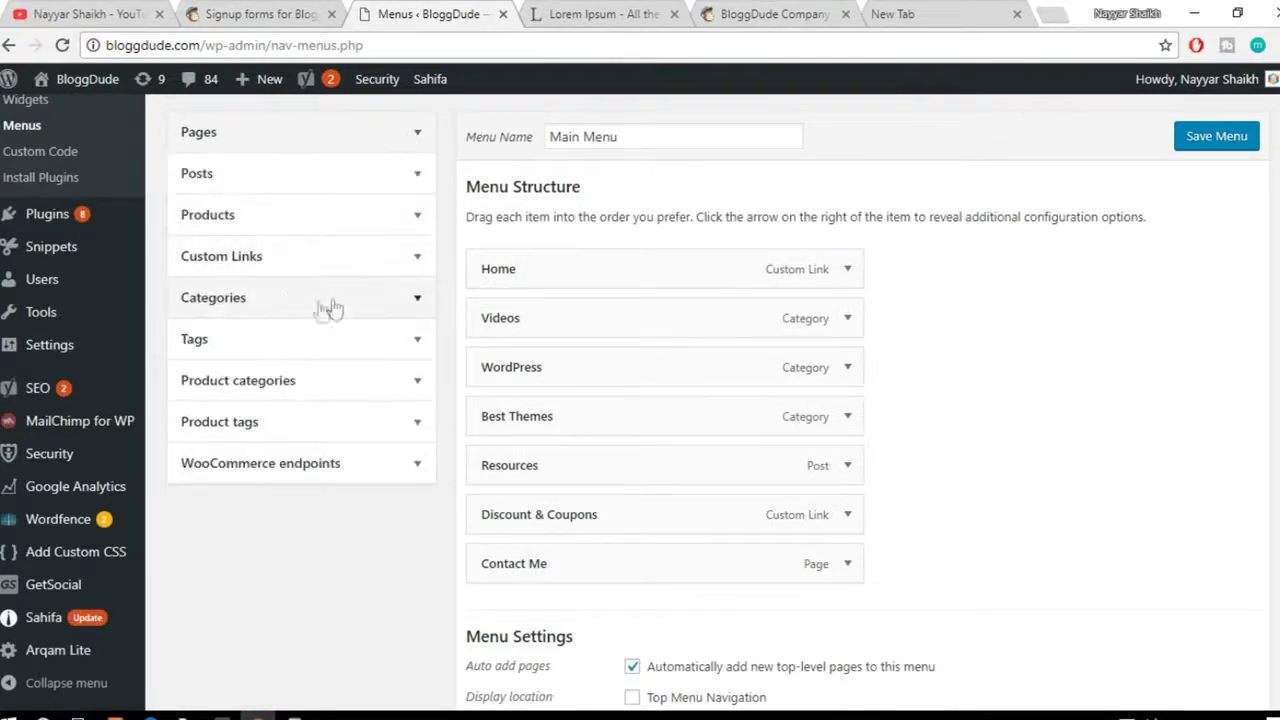
click(380, 272)
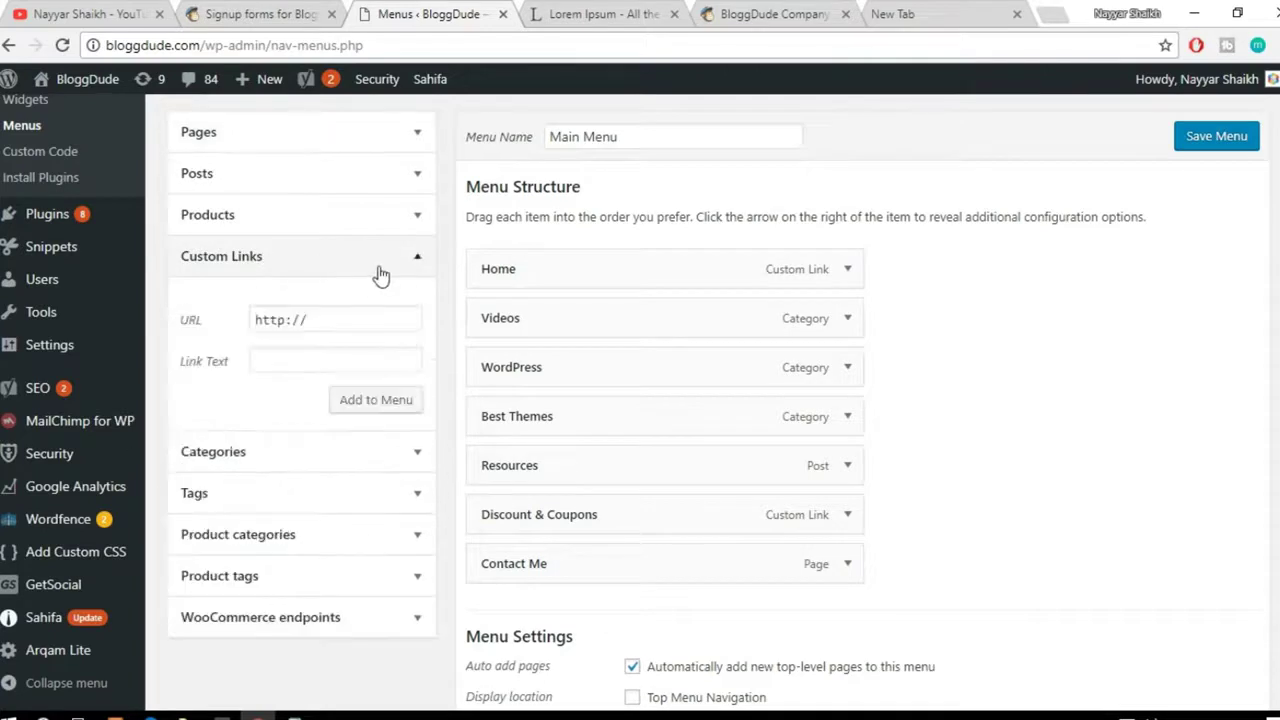
drag(357, 318, 213, 308)
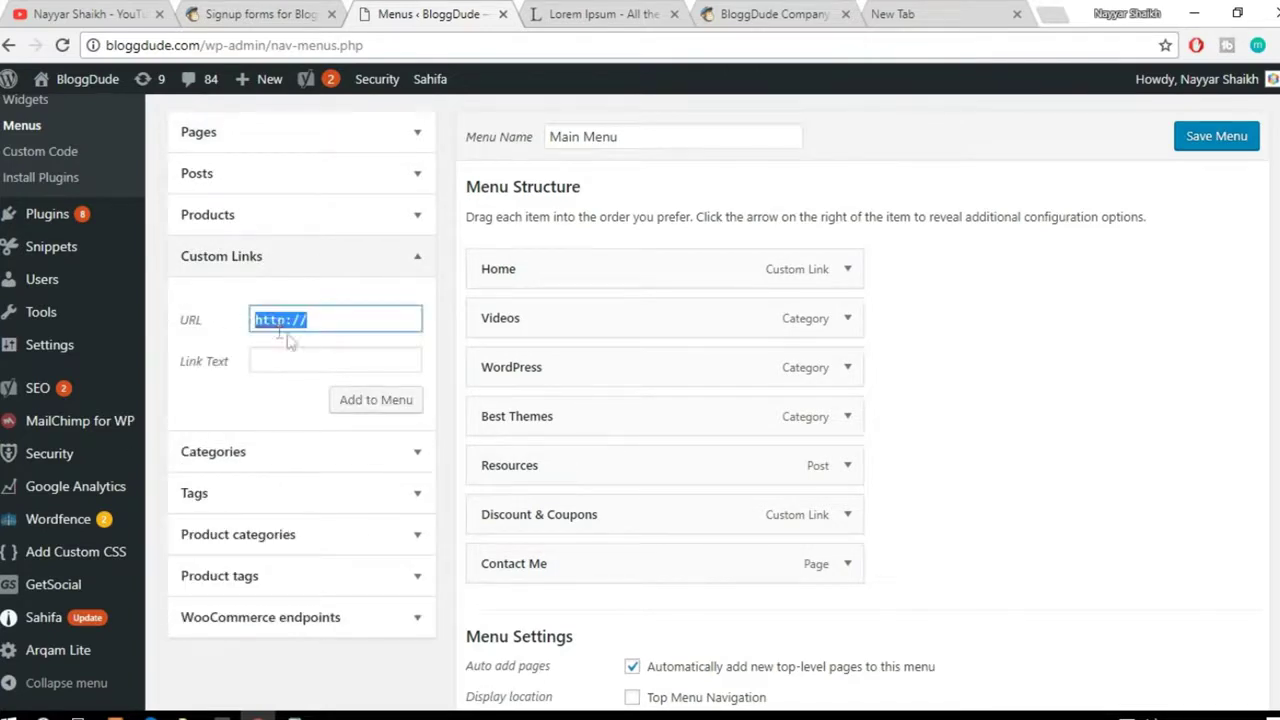
key(ctrl+v)
click(331, 362)
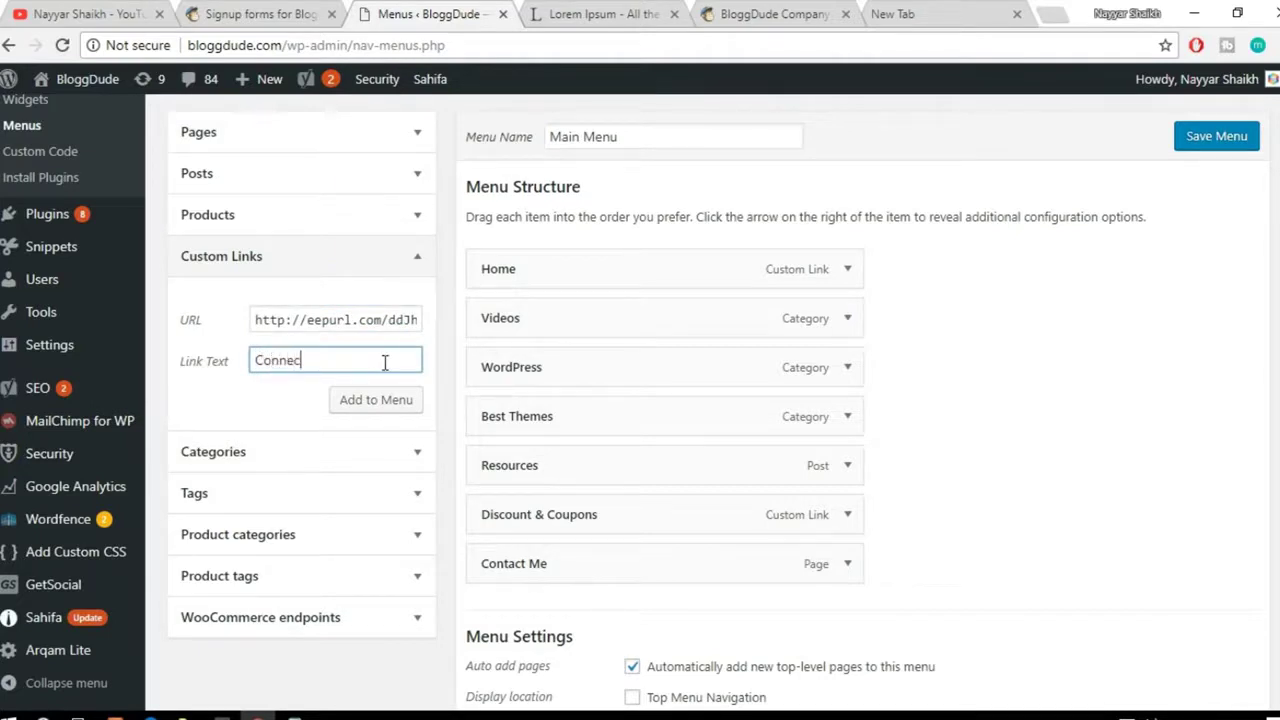
click(408, 399)
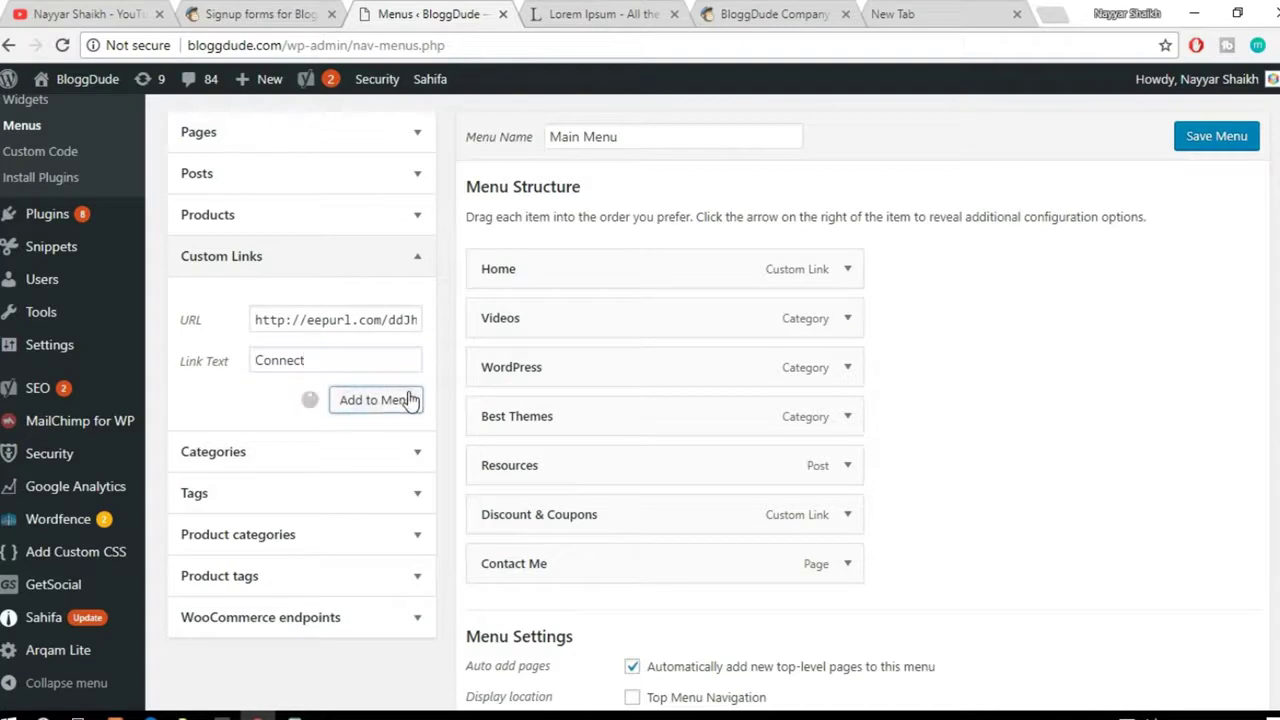
scroll(1260, 398, down, 1)
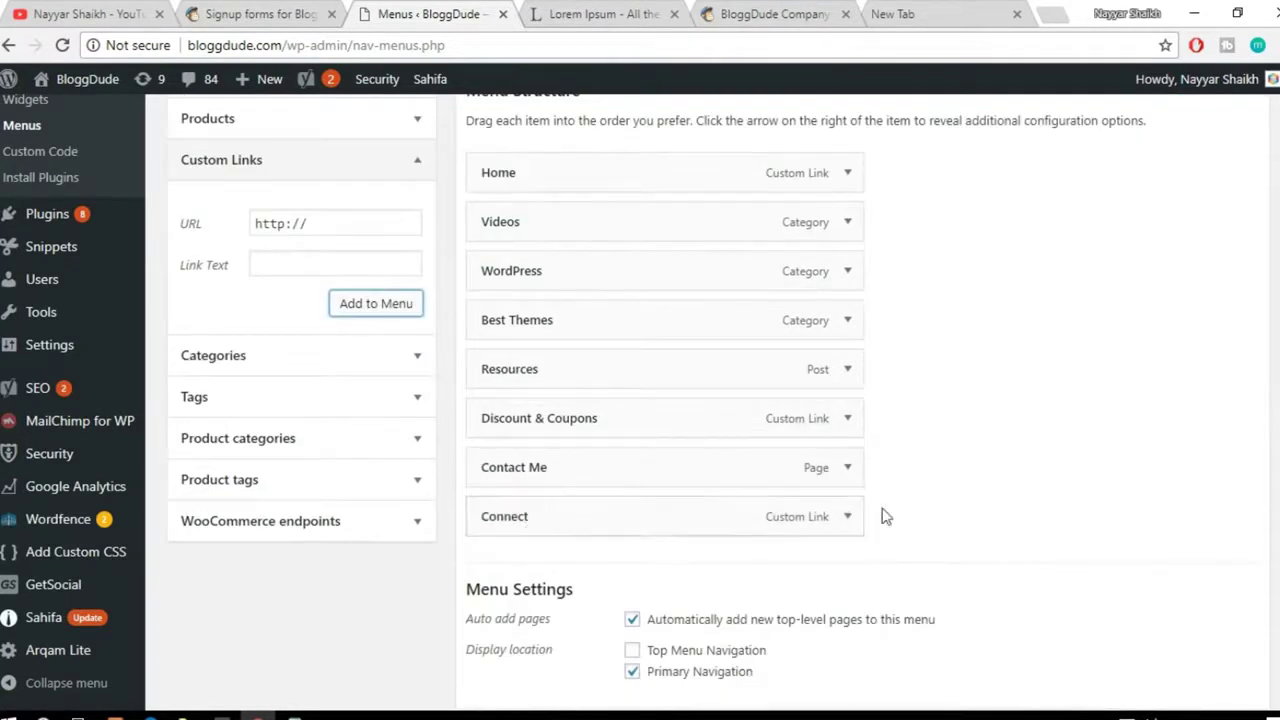
scroll(1140, 380, up, 2)
scroll(1130, 390, down, 2)
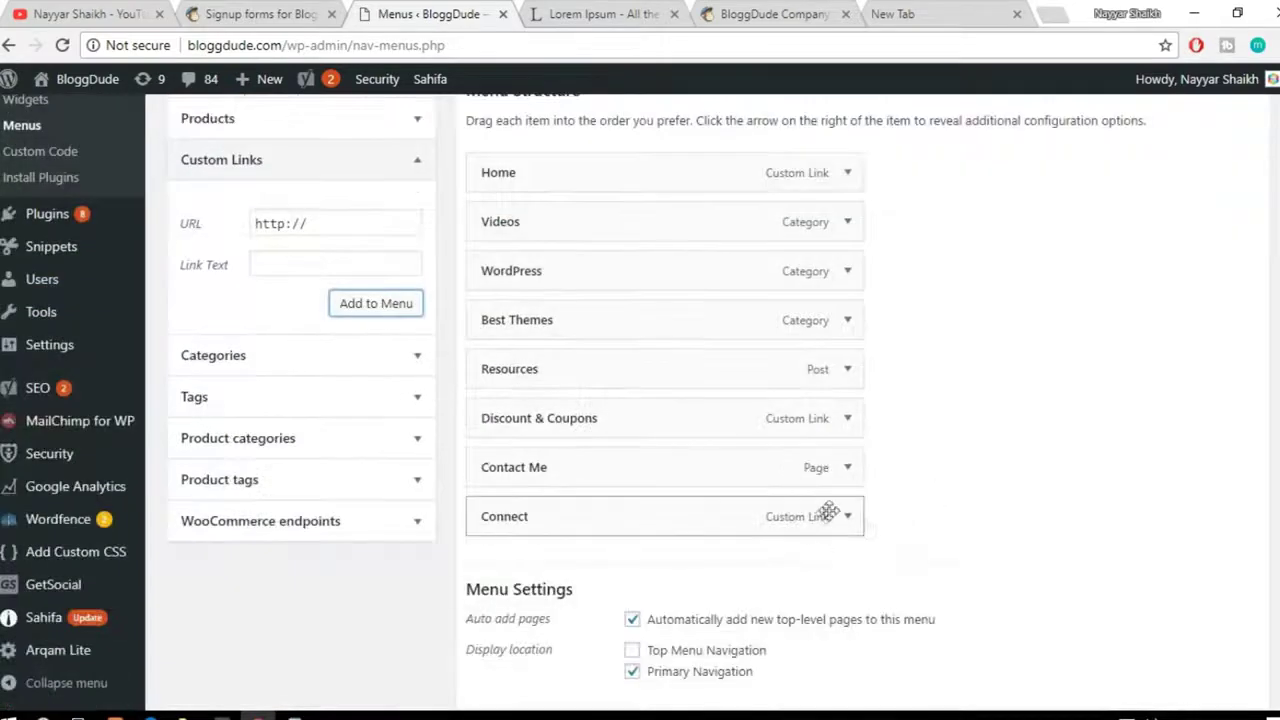
scroll(1000, 500, up, 2)
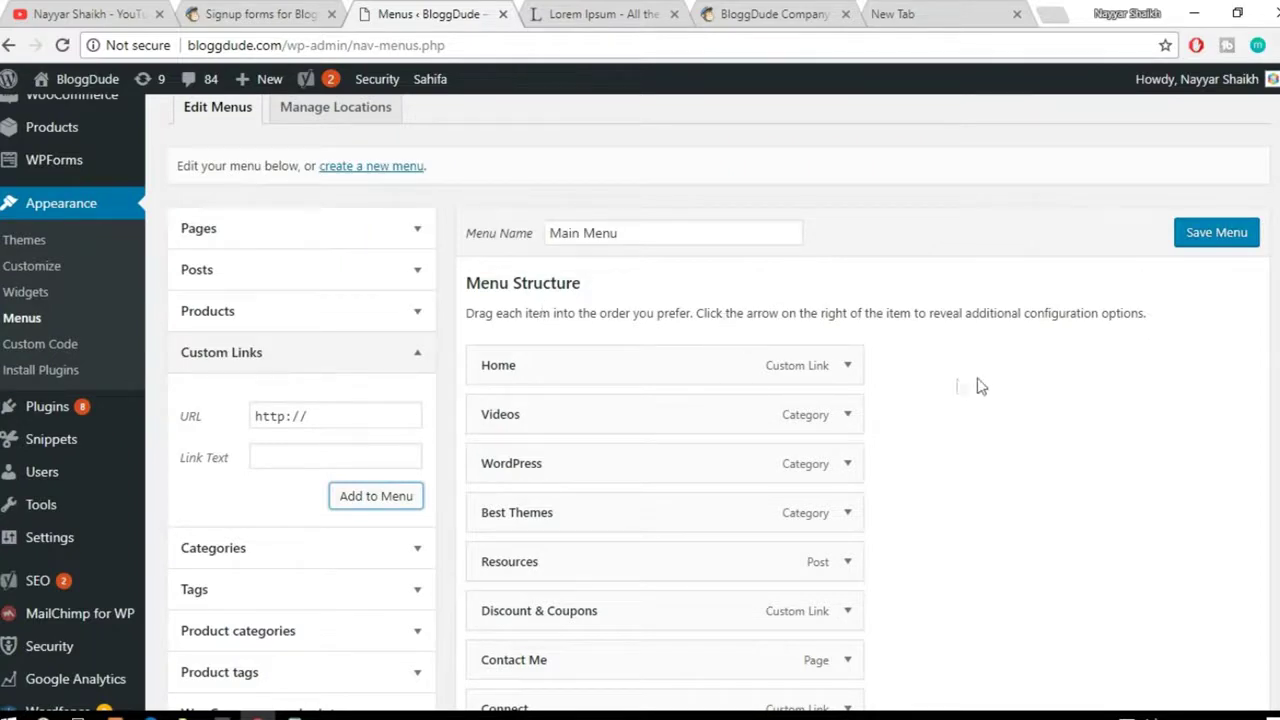
Step: Save the Main Menu, then visit the live site and test its Connect link's signup form
click(1209, 240)
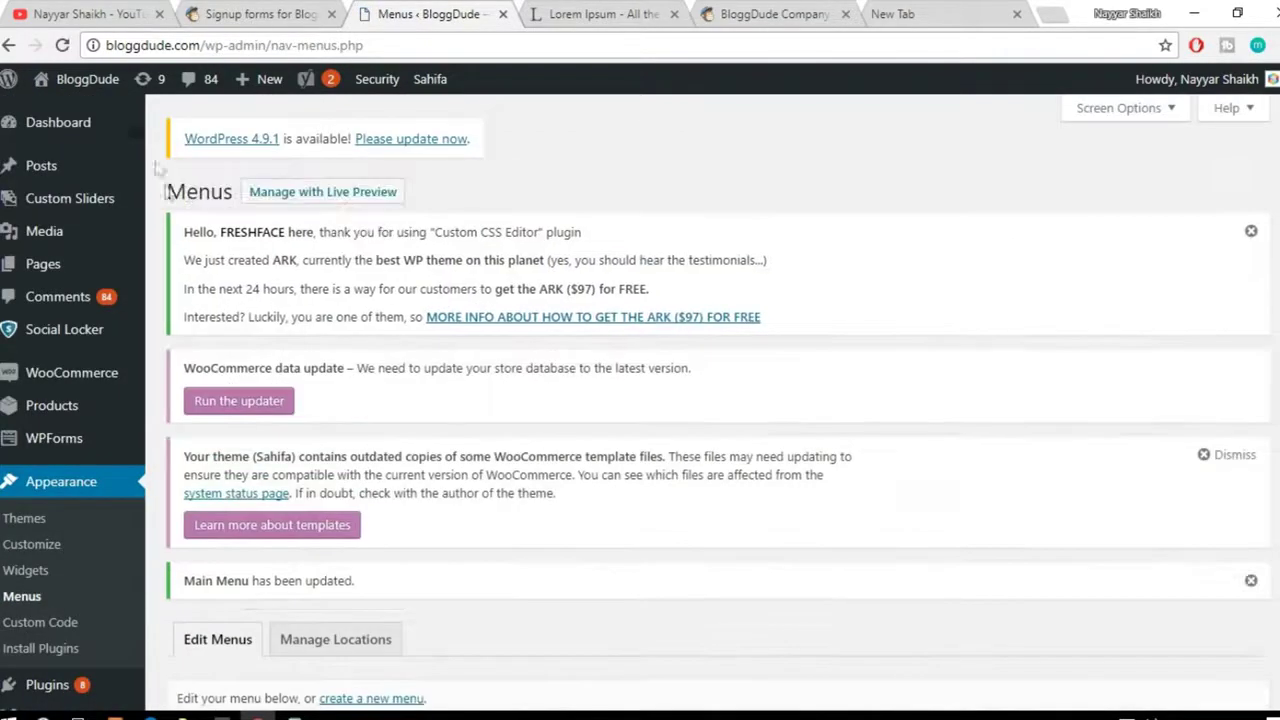
mouse_move(87, 92)
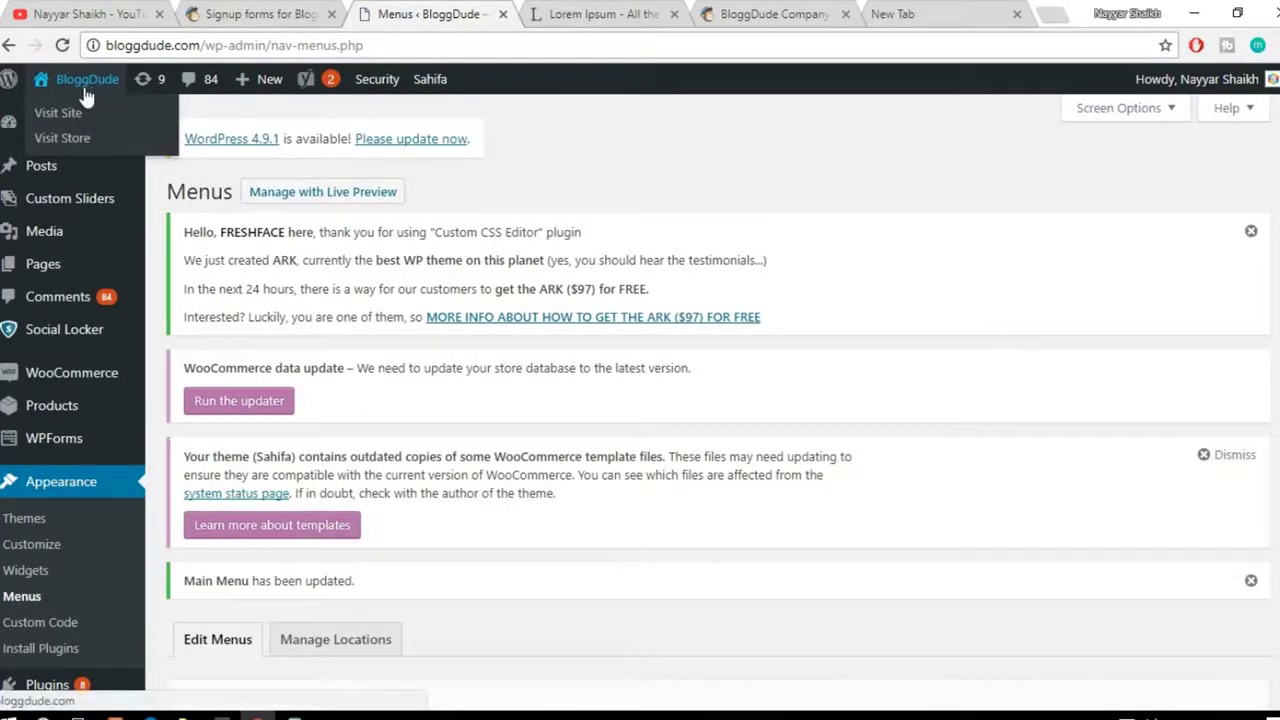
click(84, 100)
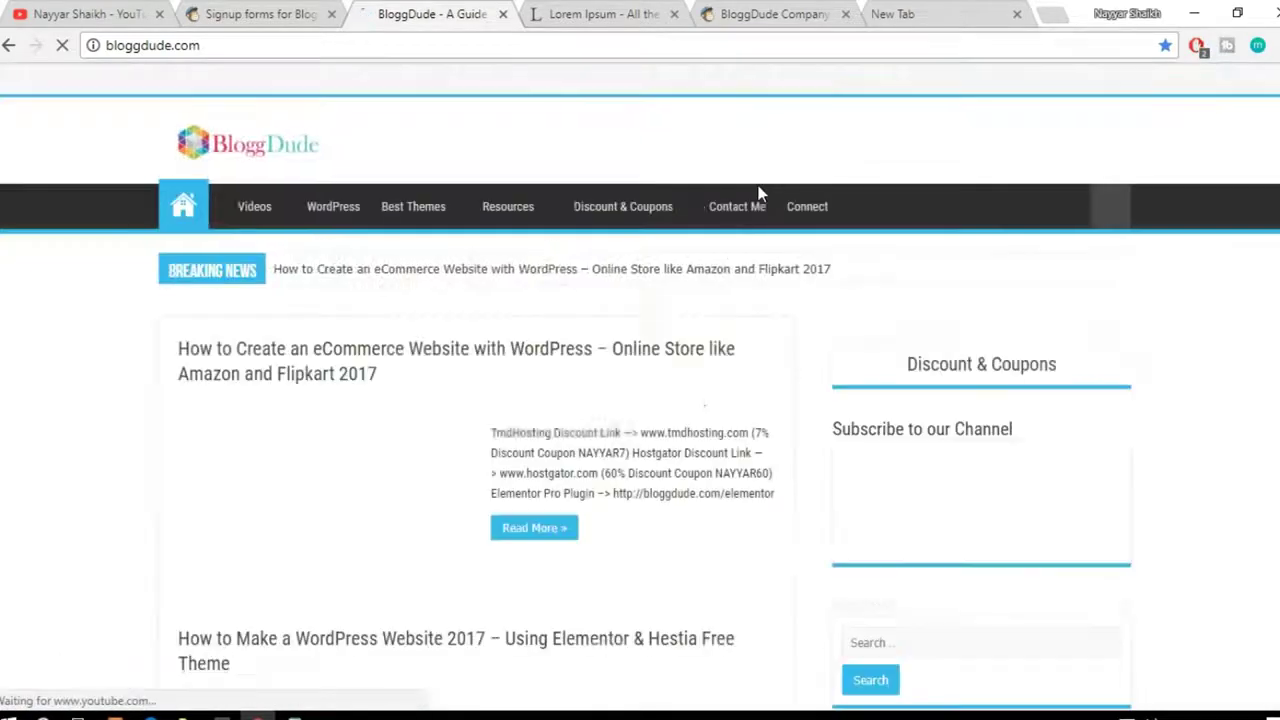
click(815, 208)
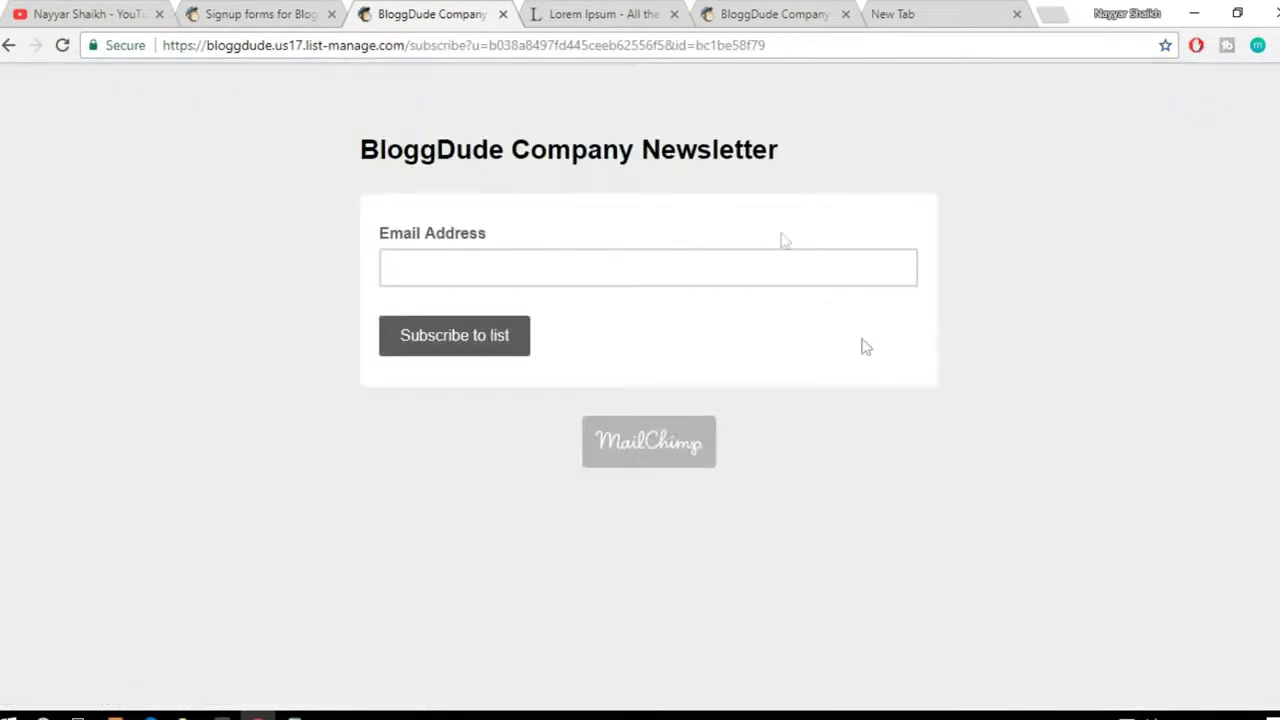
click(446, 271)
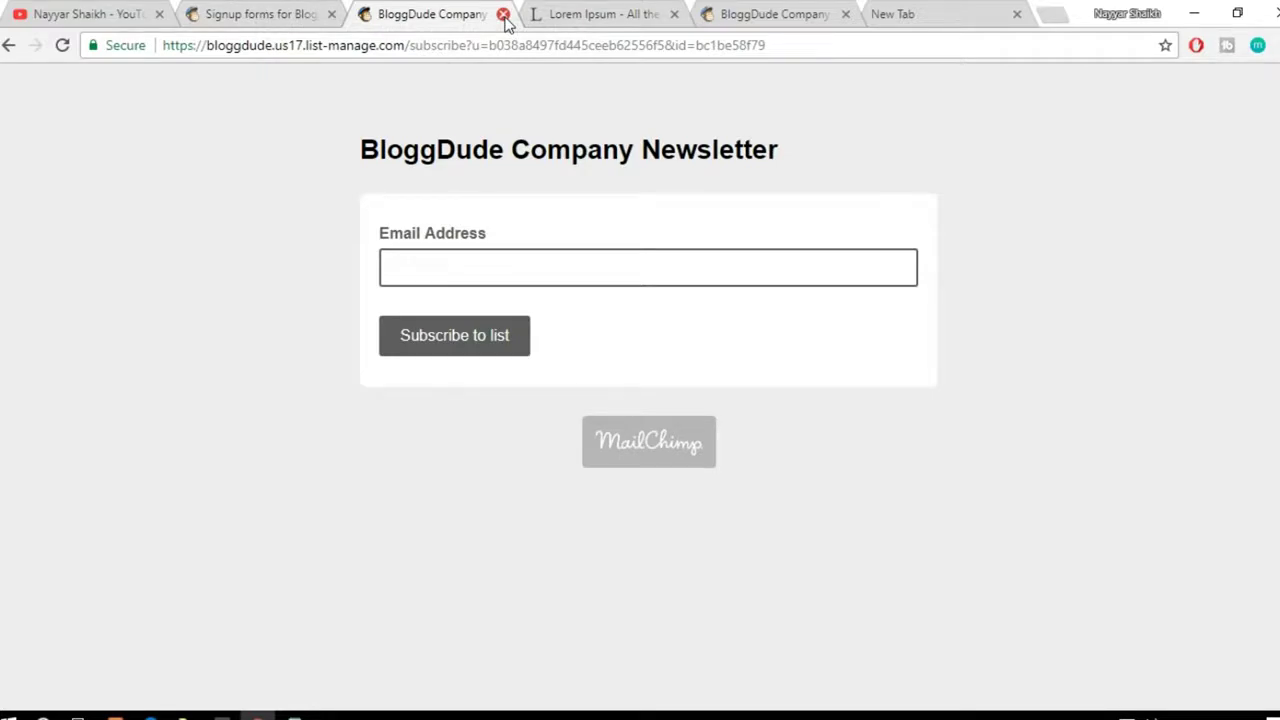
Step: Close the hosted form tab and open the list's Embedded forms code page
click(503, 14)
key(ctrl+shift+Tab)
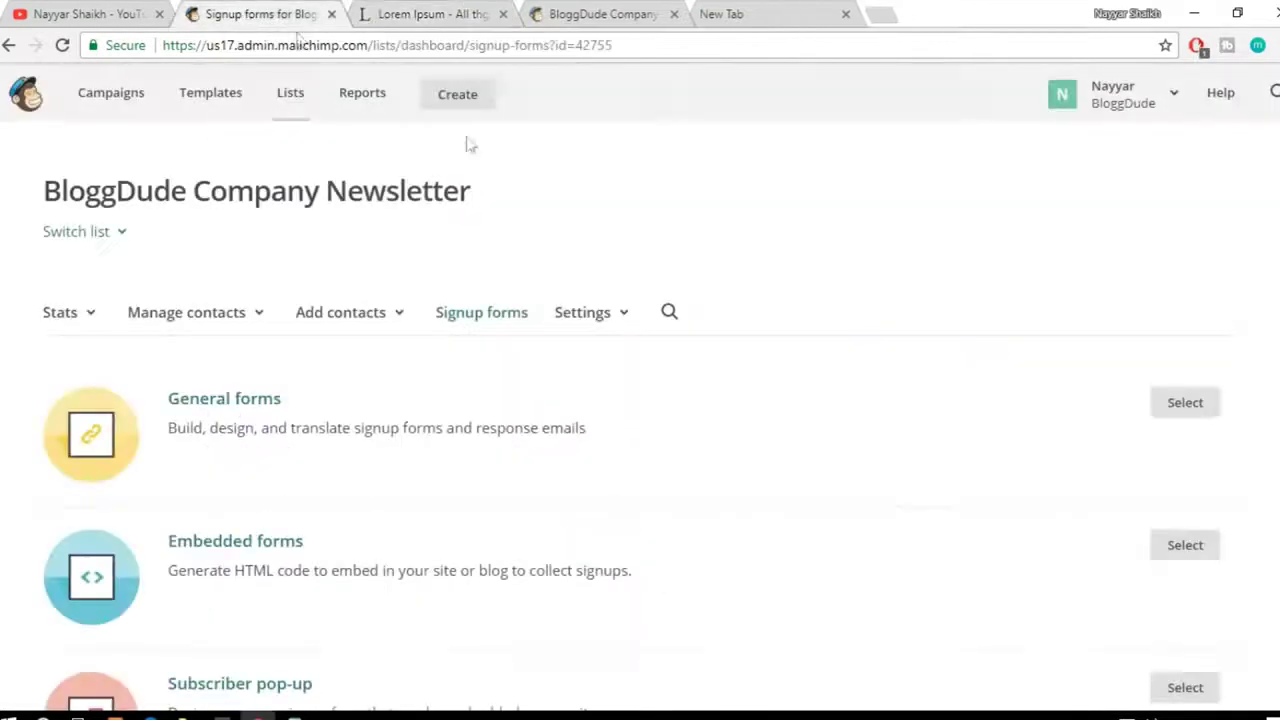
scroll(323, 371, down, 1)
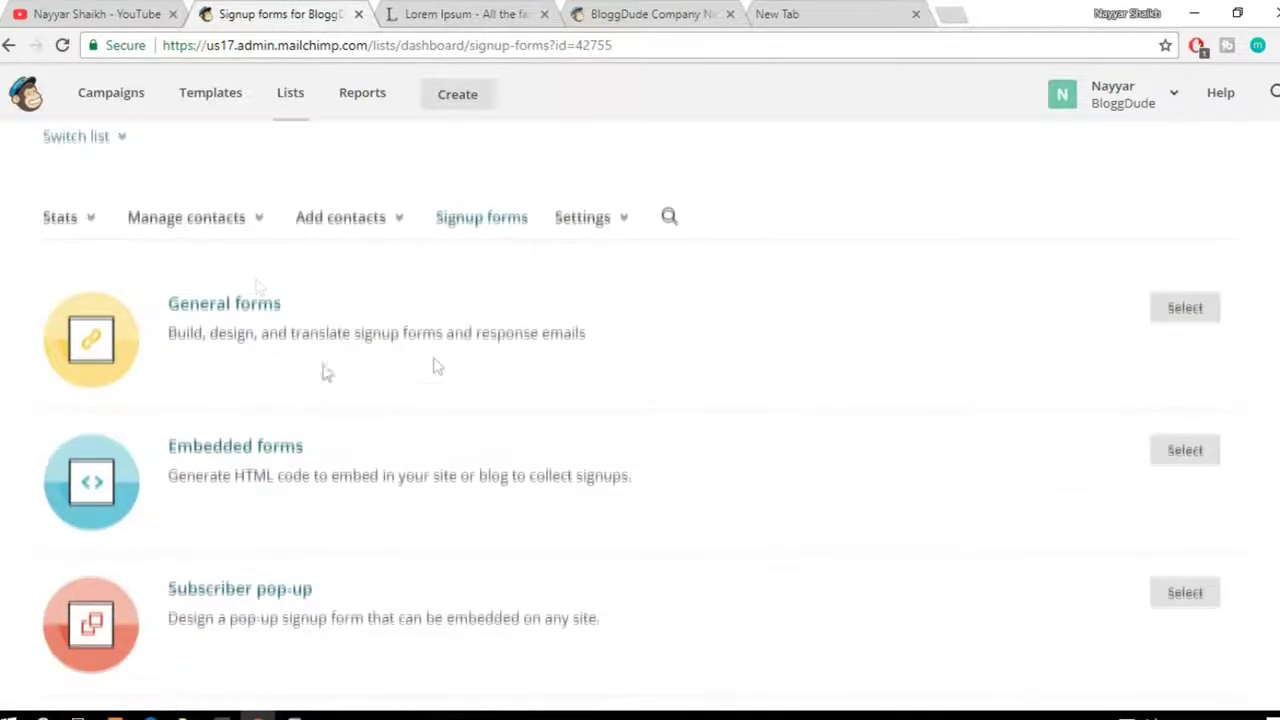
scroll(445, 426, down, 1)
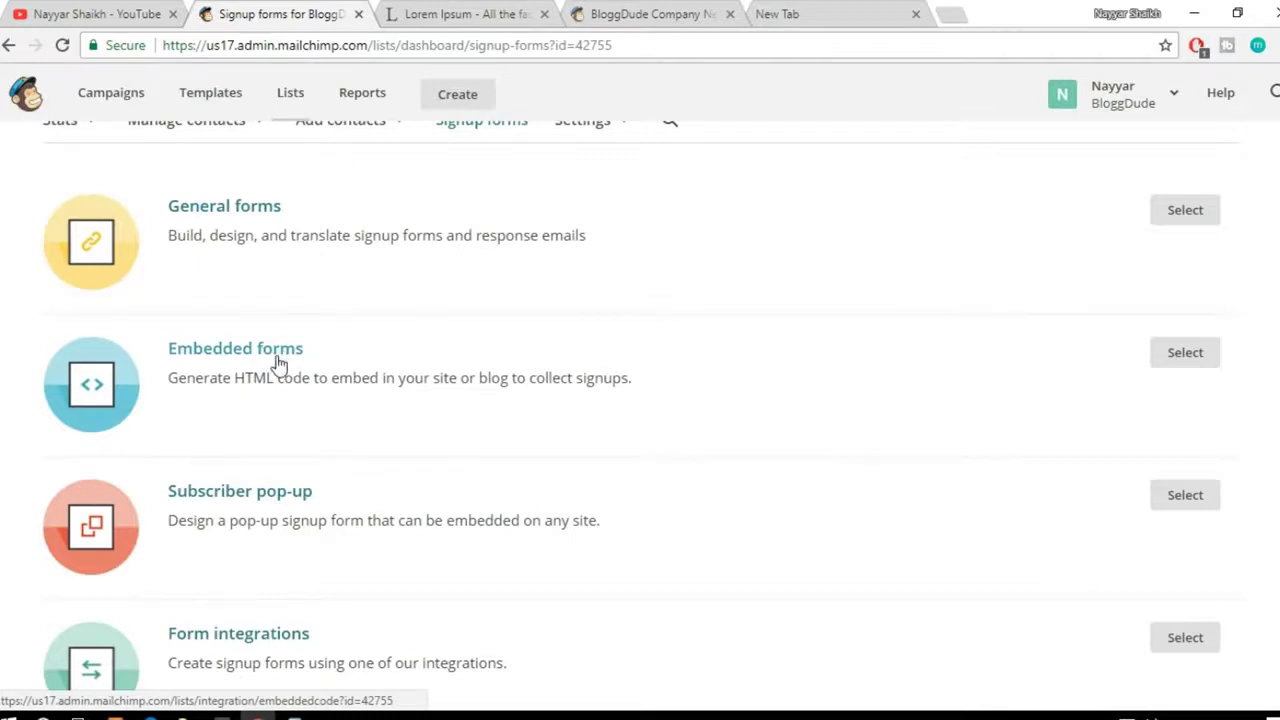
click(278, 360)
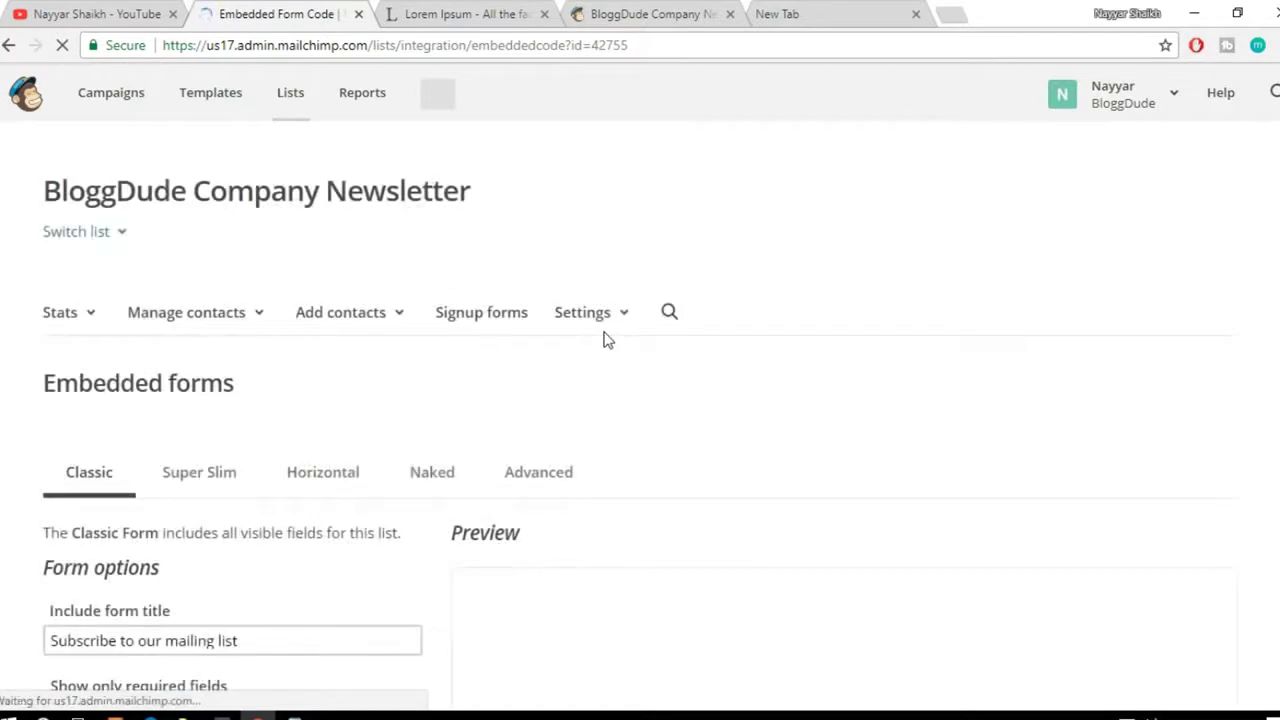
Step: Select all of the Classic embedded form's signup code in the copy/paste box
scroll(1117, 437, down, 3)
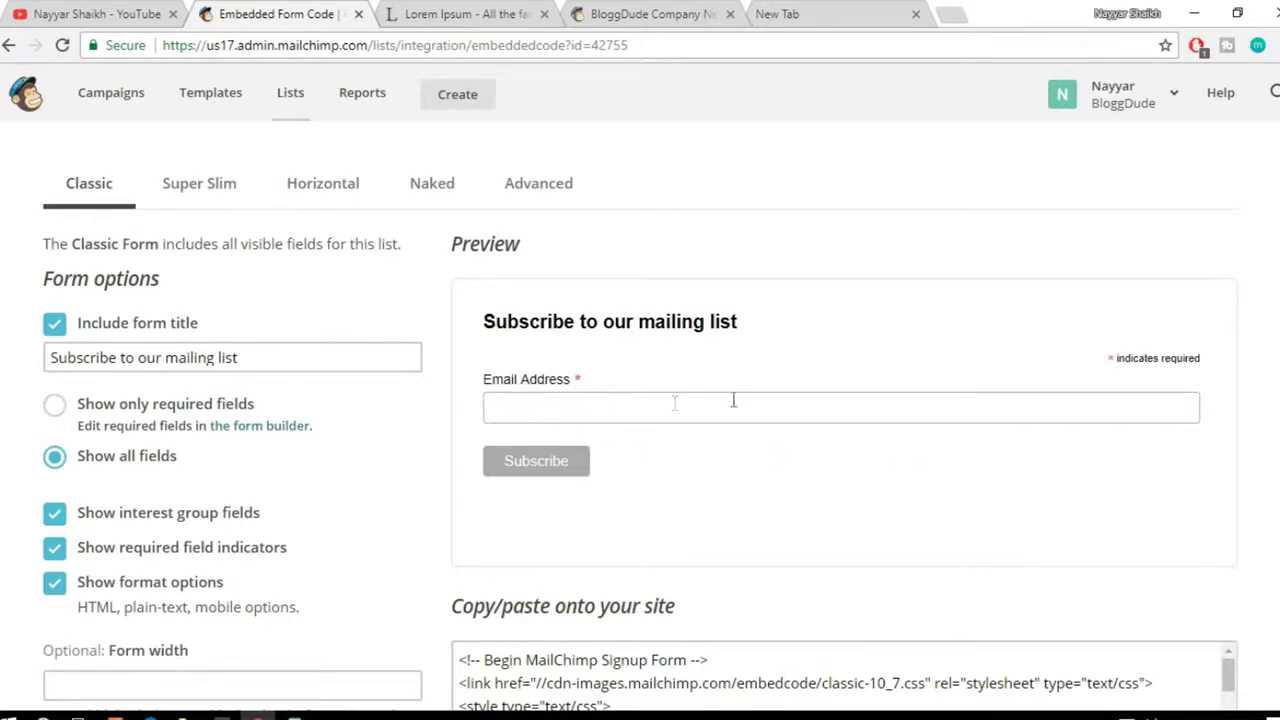
scroll(825, 434, down, 2)
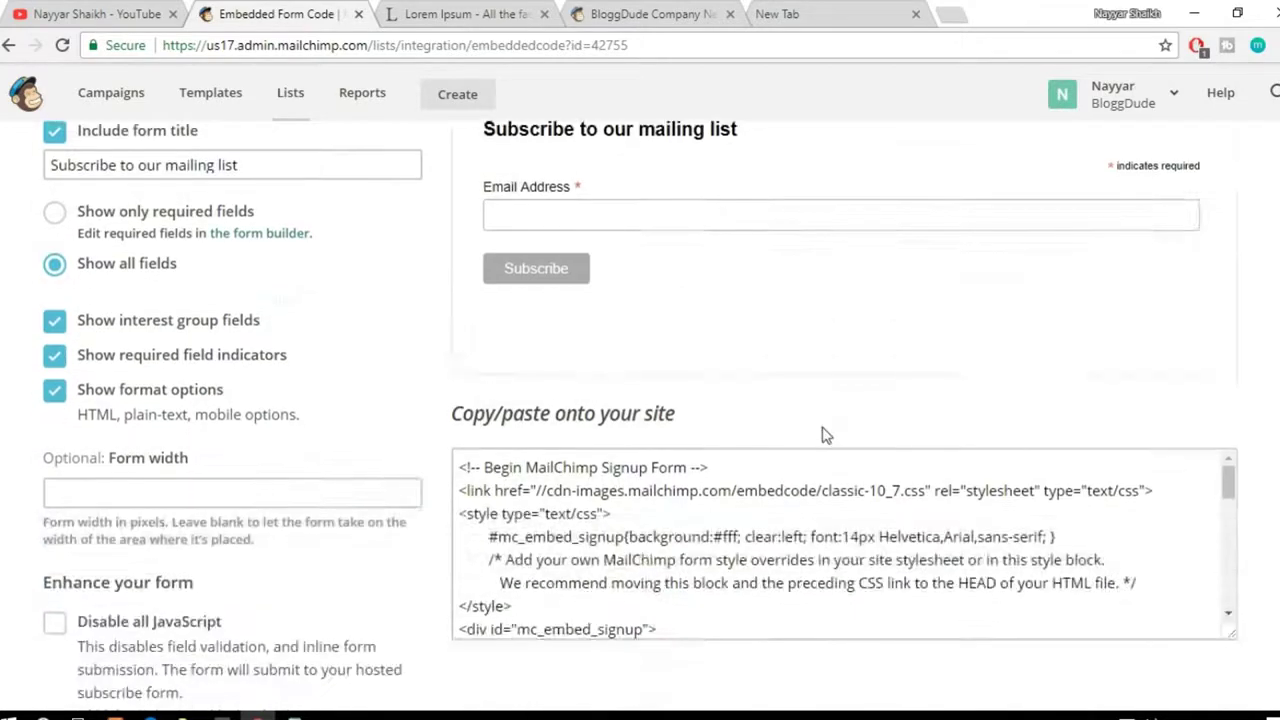
click(826, 480)
key(ctrl+a)
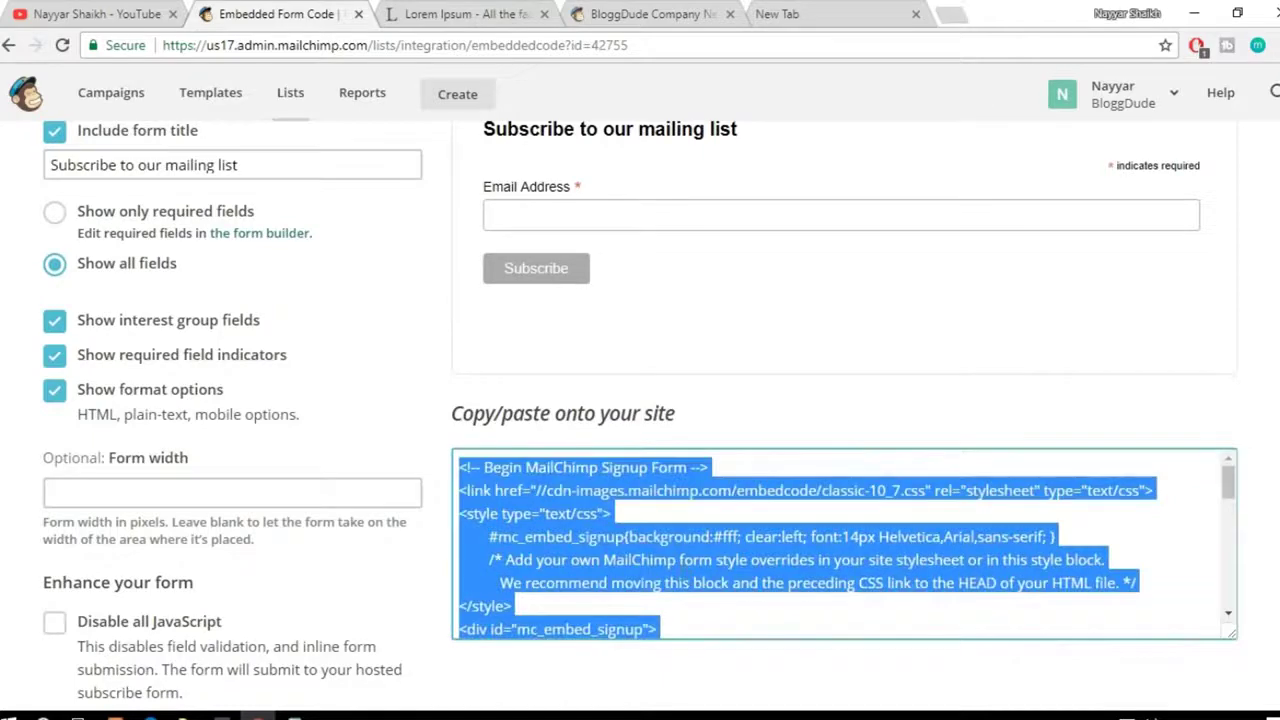
scroll(622, 521, down, 2)
scroll(622, 521, up, 2)
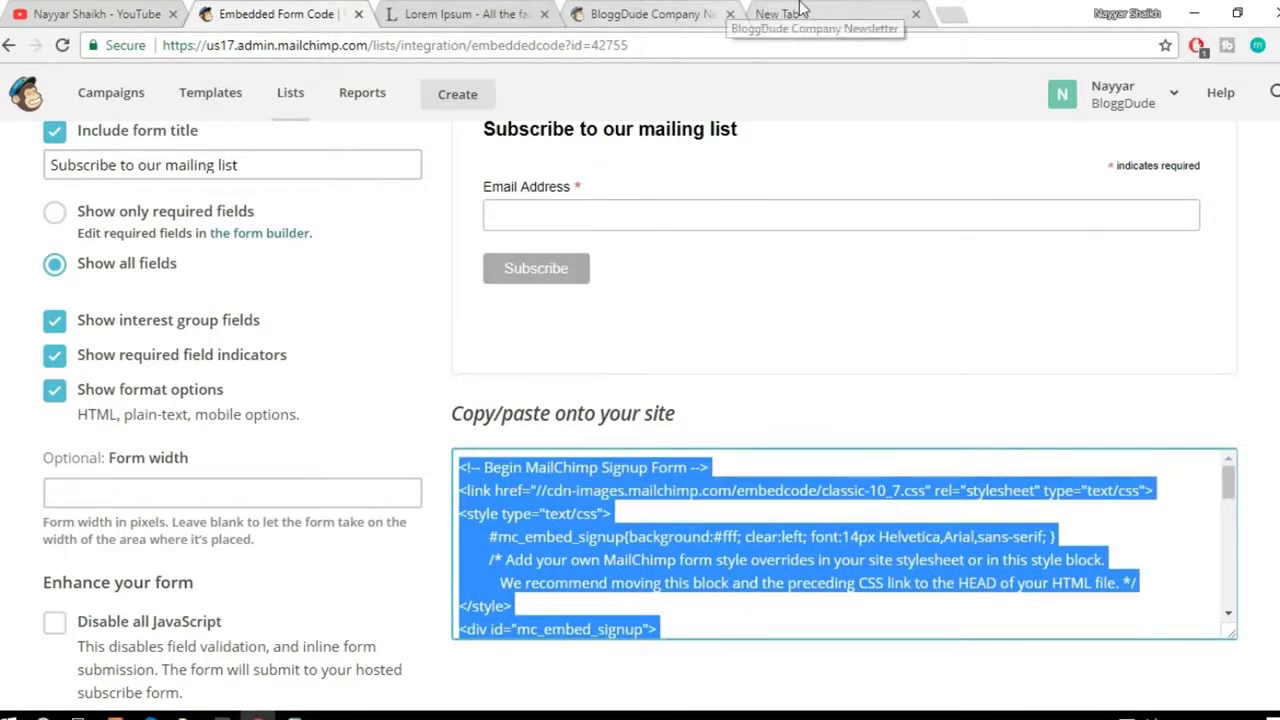
click(615, 12)
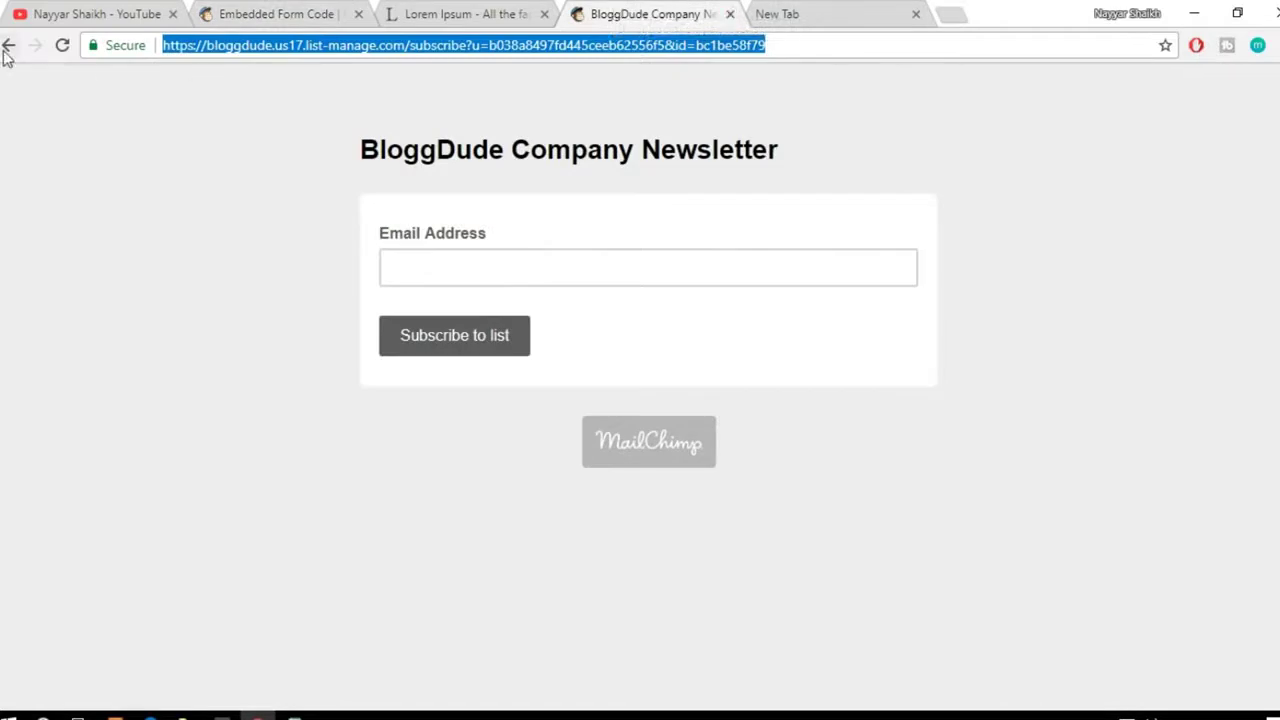
Step: Load bloggdude.com and go to its Widgets admin page
click(8, 47)
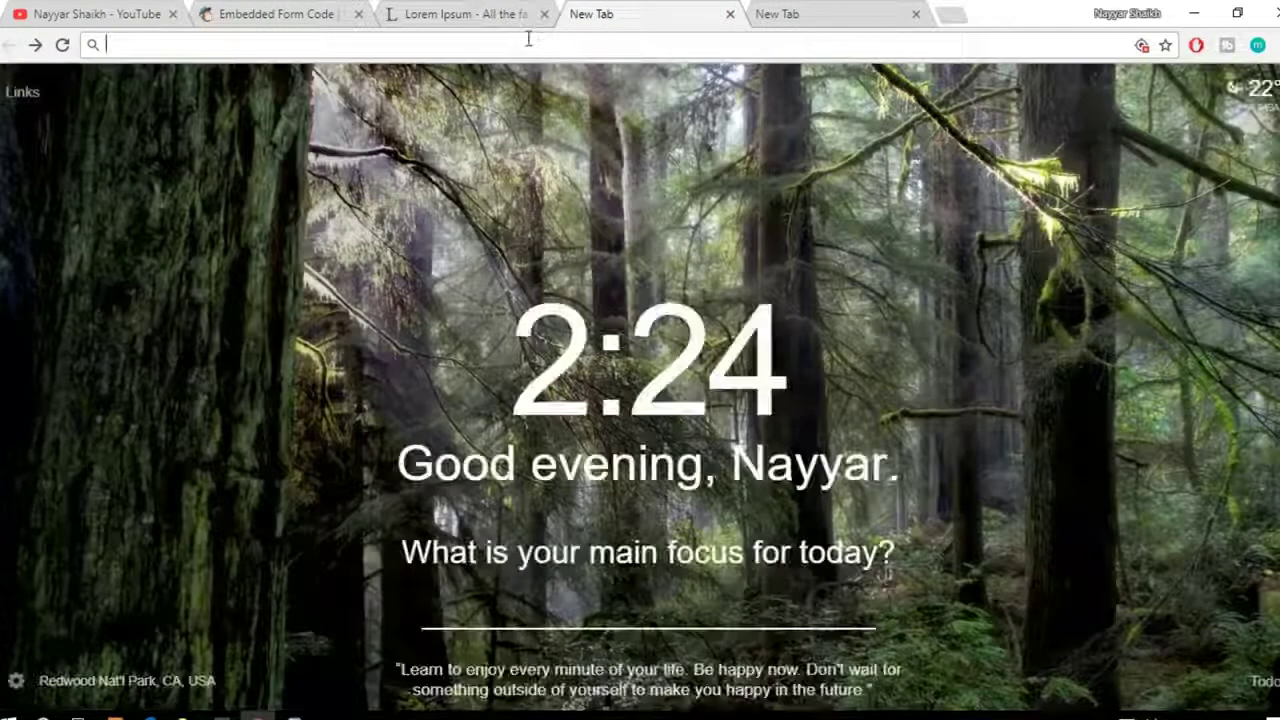
text(bloggdude.com)
key(Return)
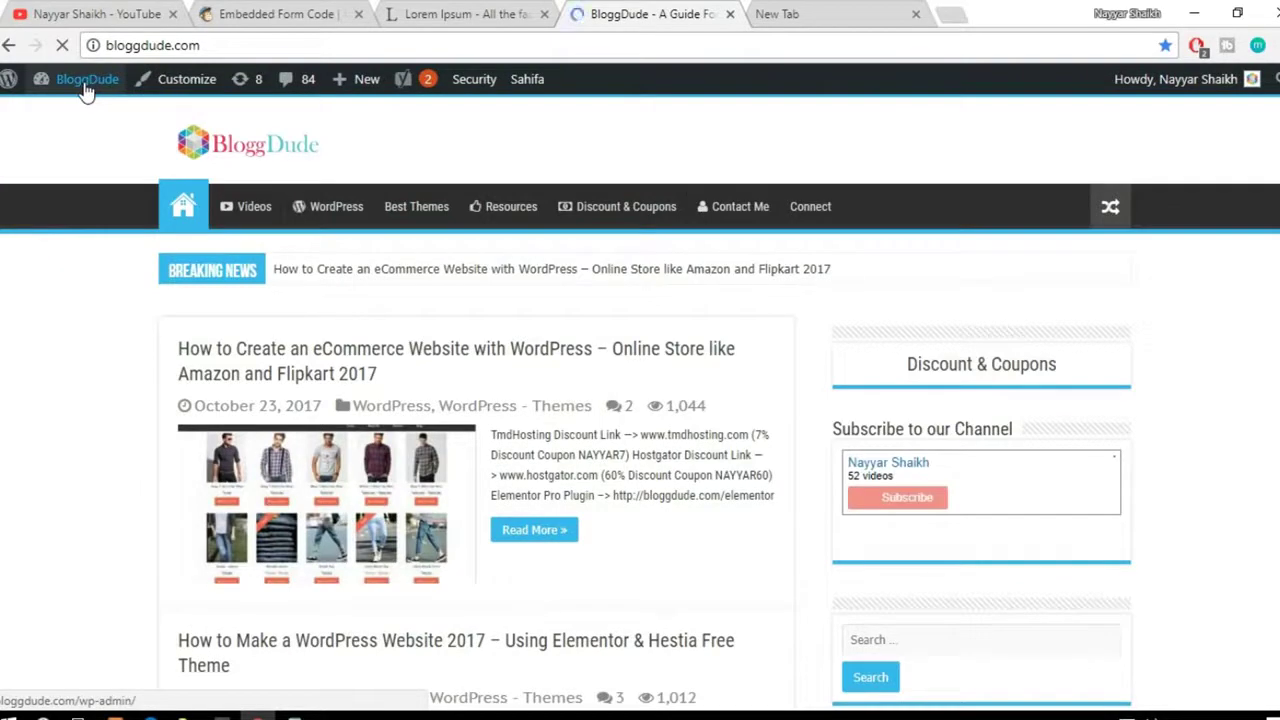
mouse_move(72, 92)
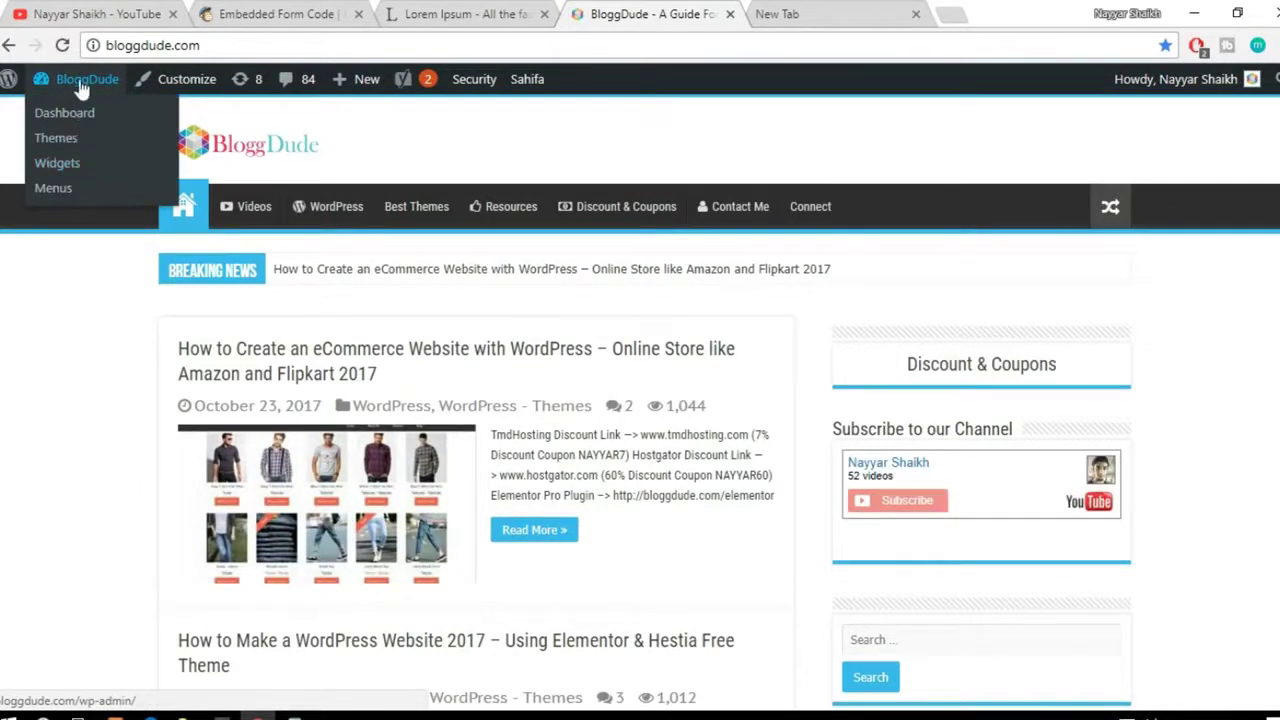
click(64, 165)
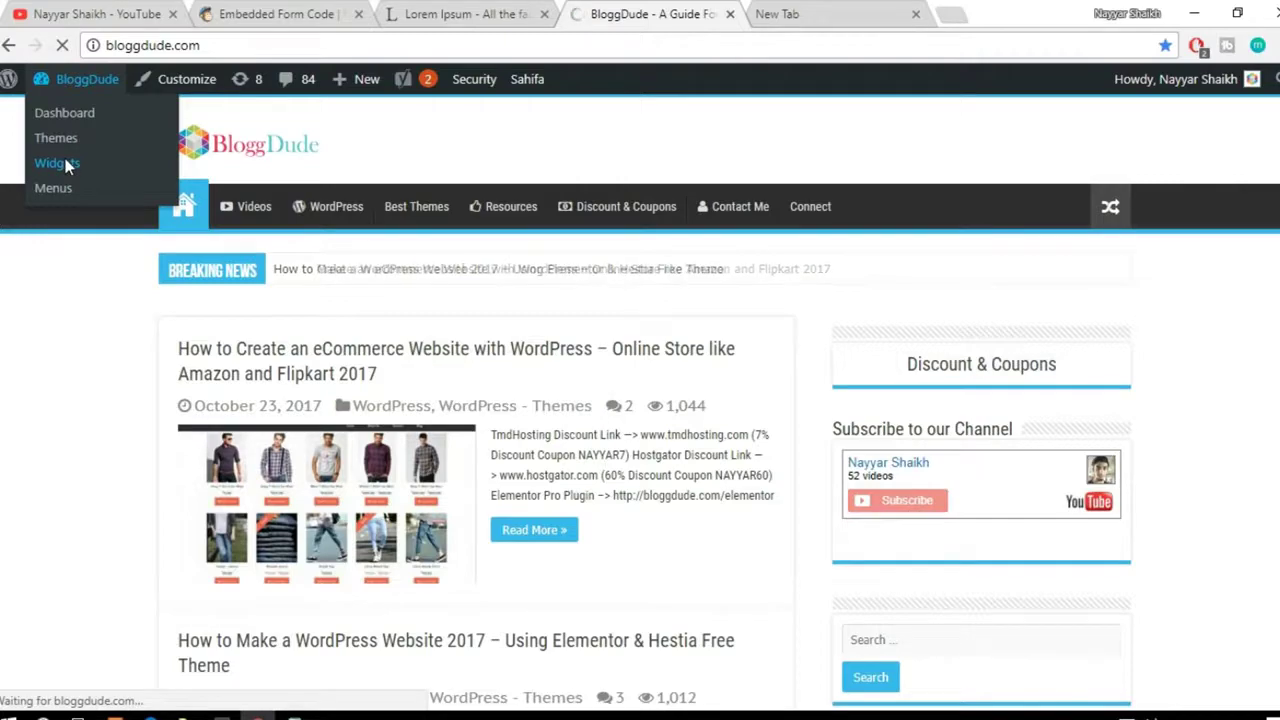
Step: Add a Custom HTML widget to the Primary Widget Area
scroll(1070, 432, down, 4)
scroll(1070, 432, down, 2)
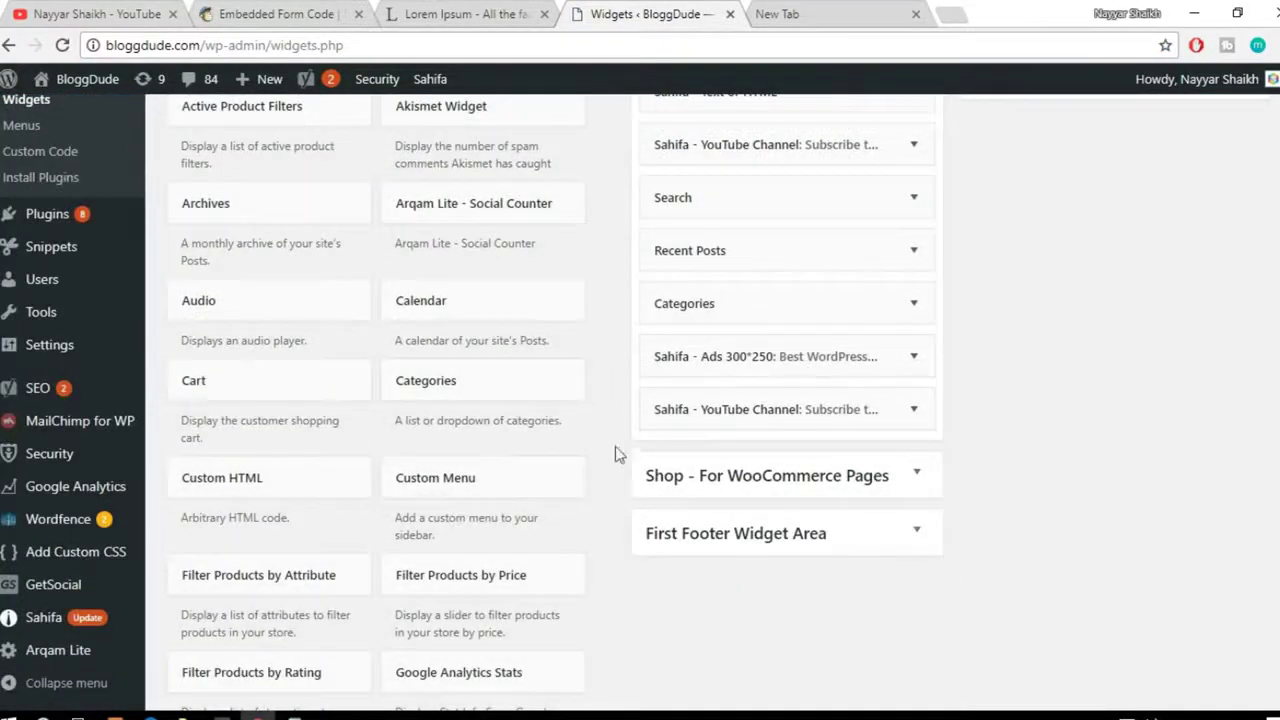
scroll(640, 507, down, 1)
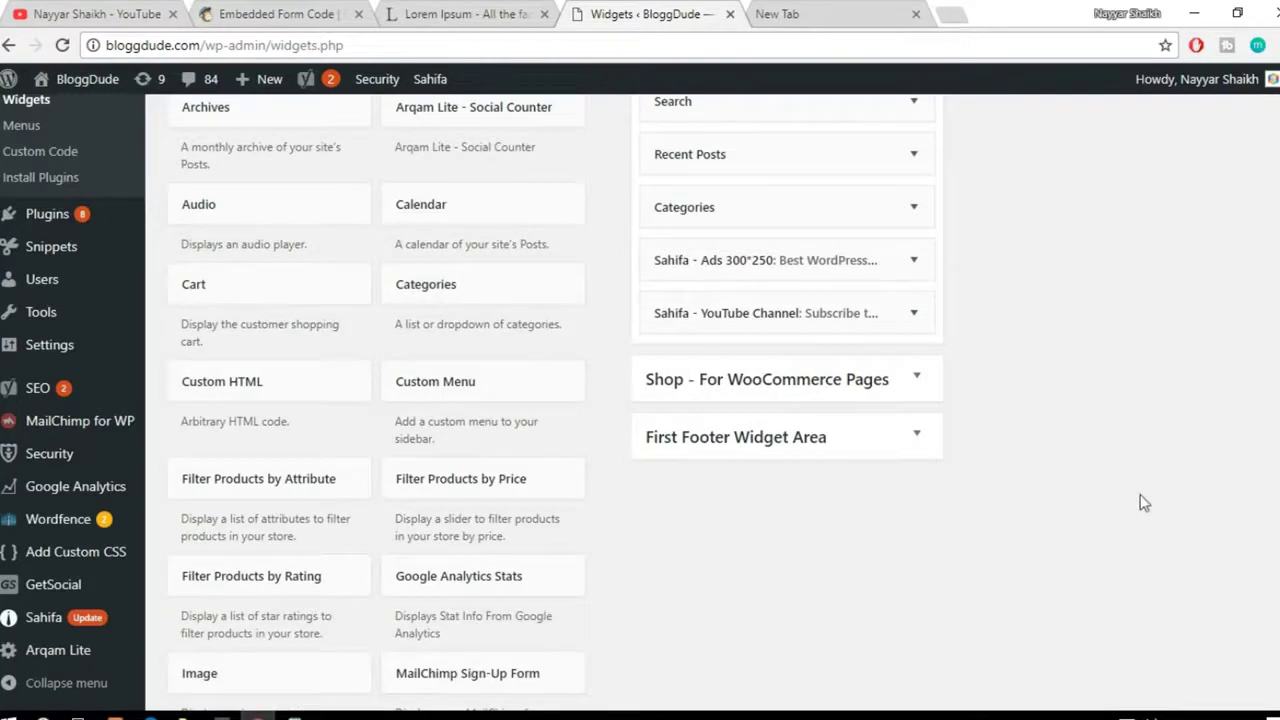
click(270, 398)
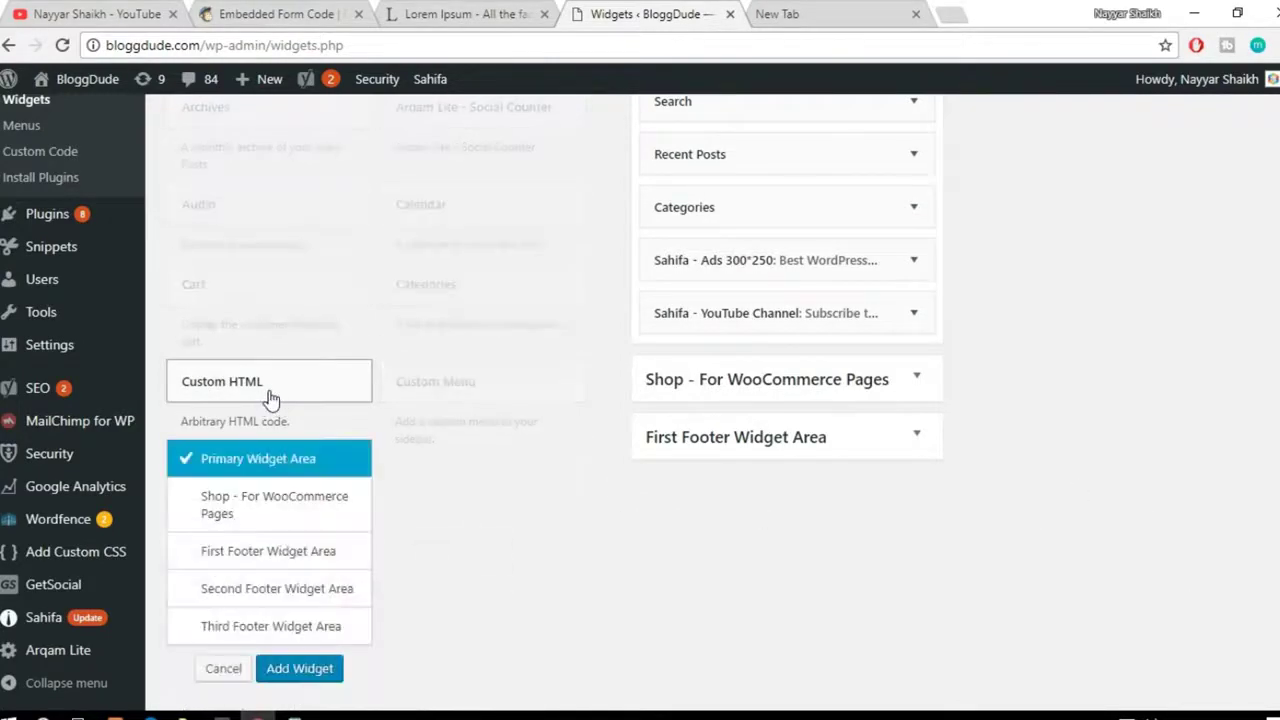
scroll(272, 400, down, 1)
click(306, 580)
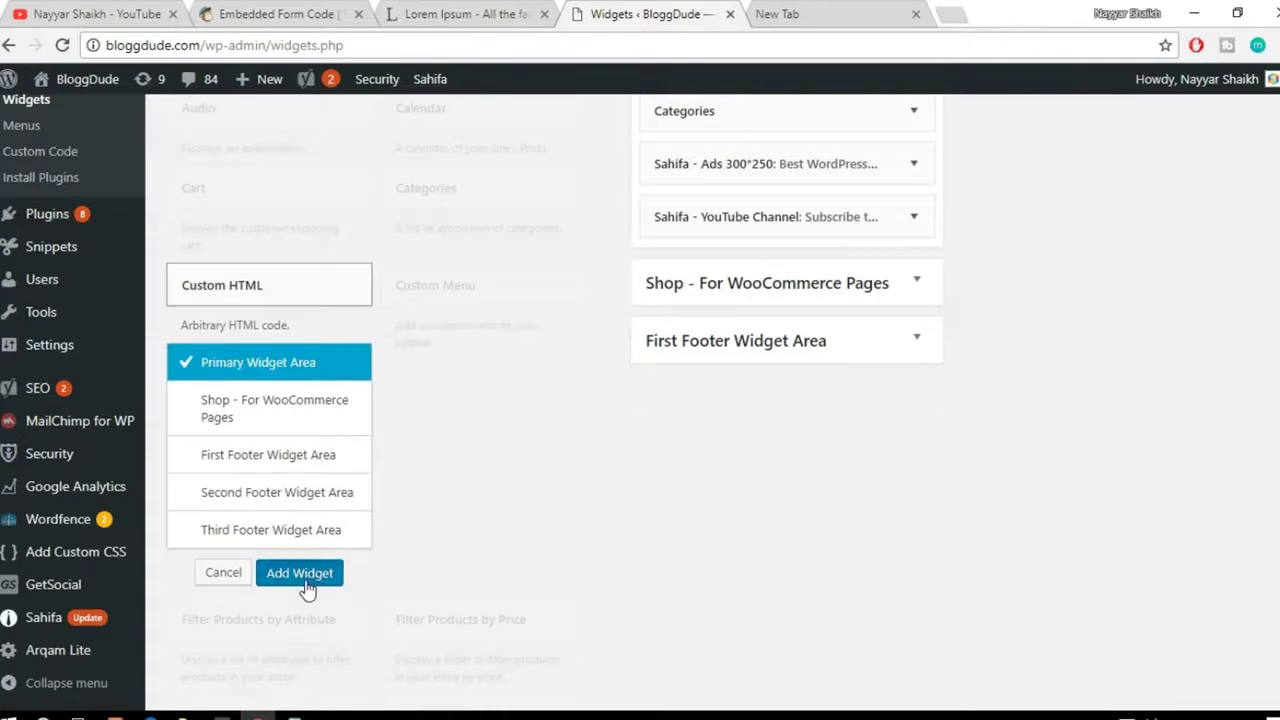
Step: Paste the MailChimp signup code into the widget's Content and save it
click(745, 423)
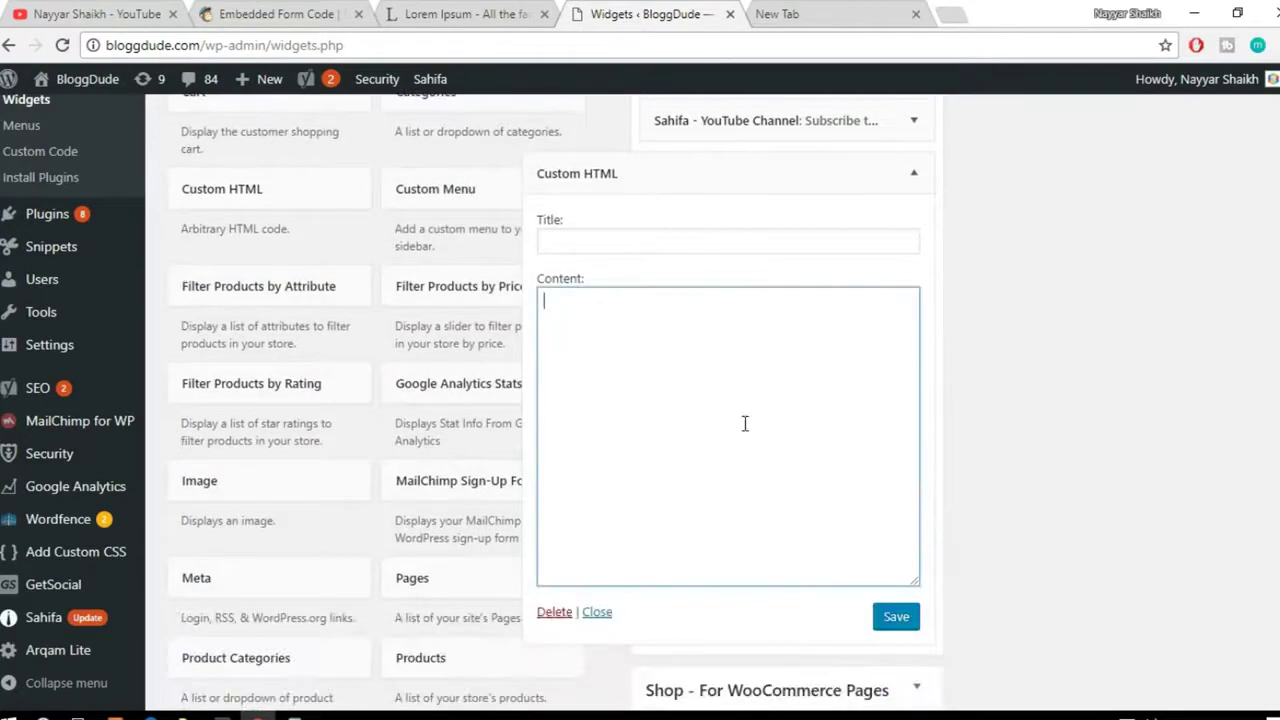
key(ctrl+v)
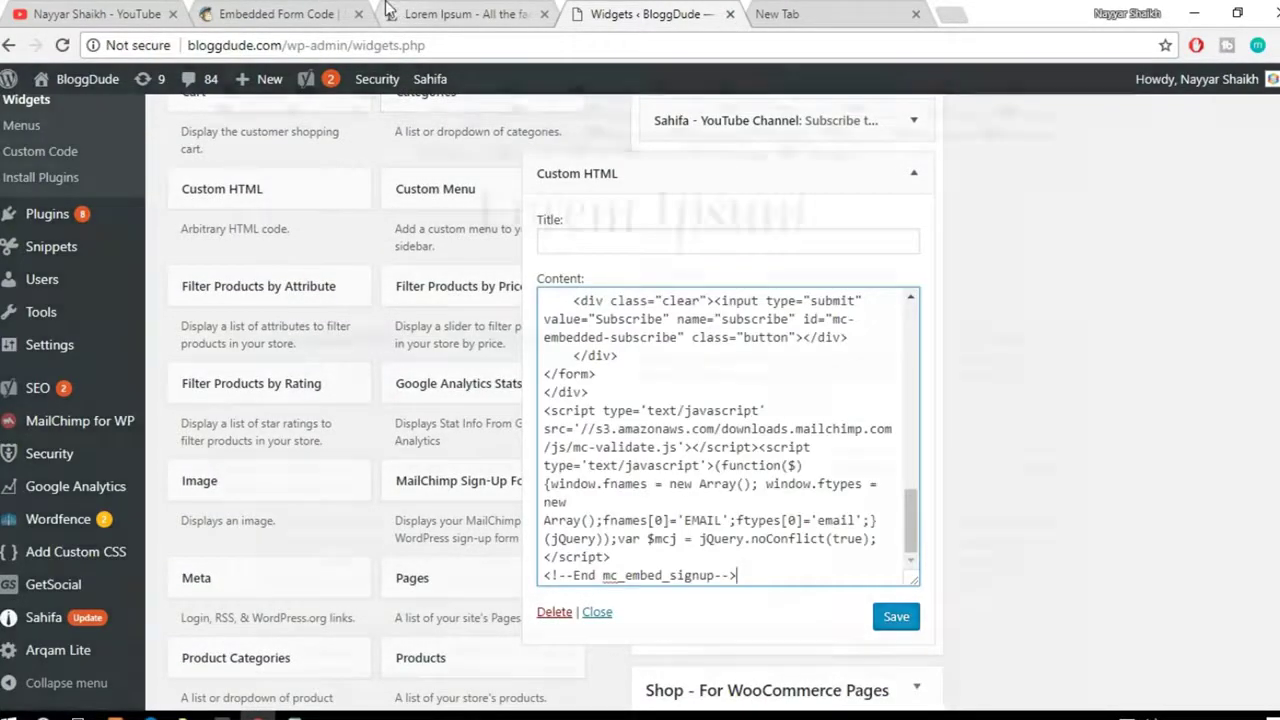
click(385, 14)
click(270, 14)
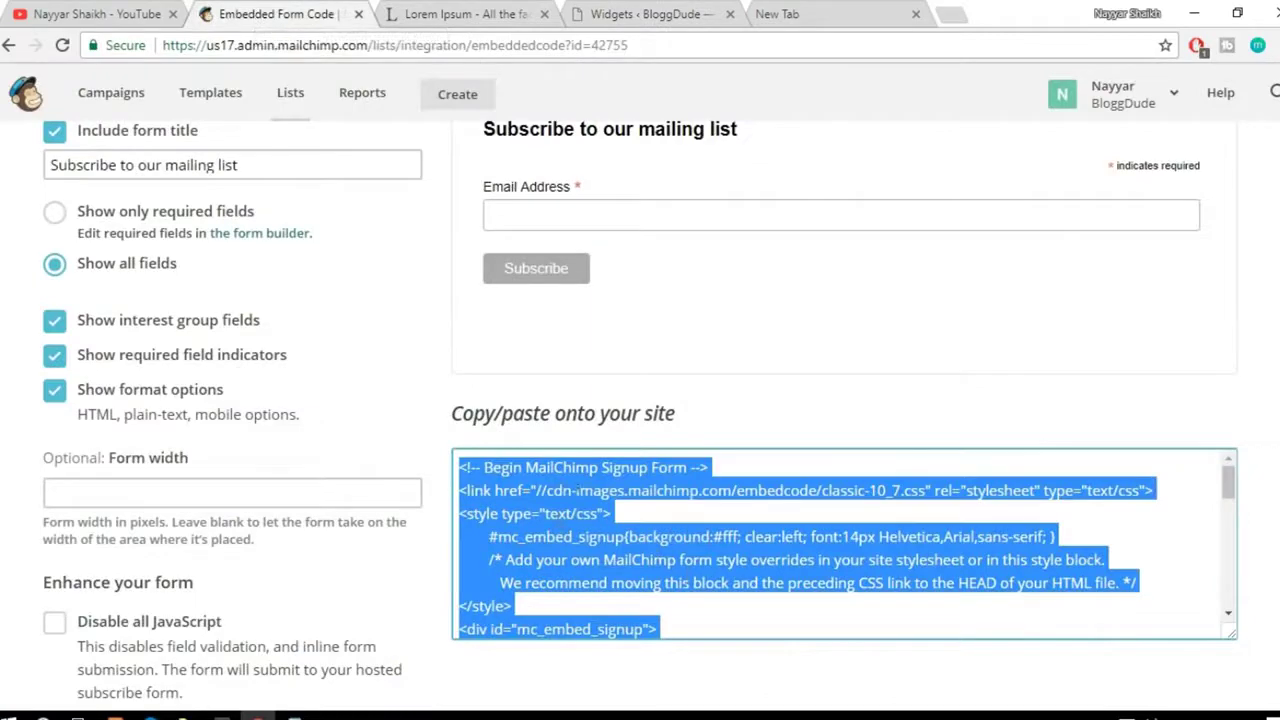
click(650, 14)
click(893, 618)
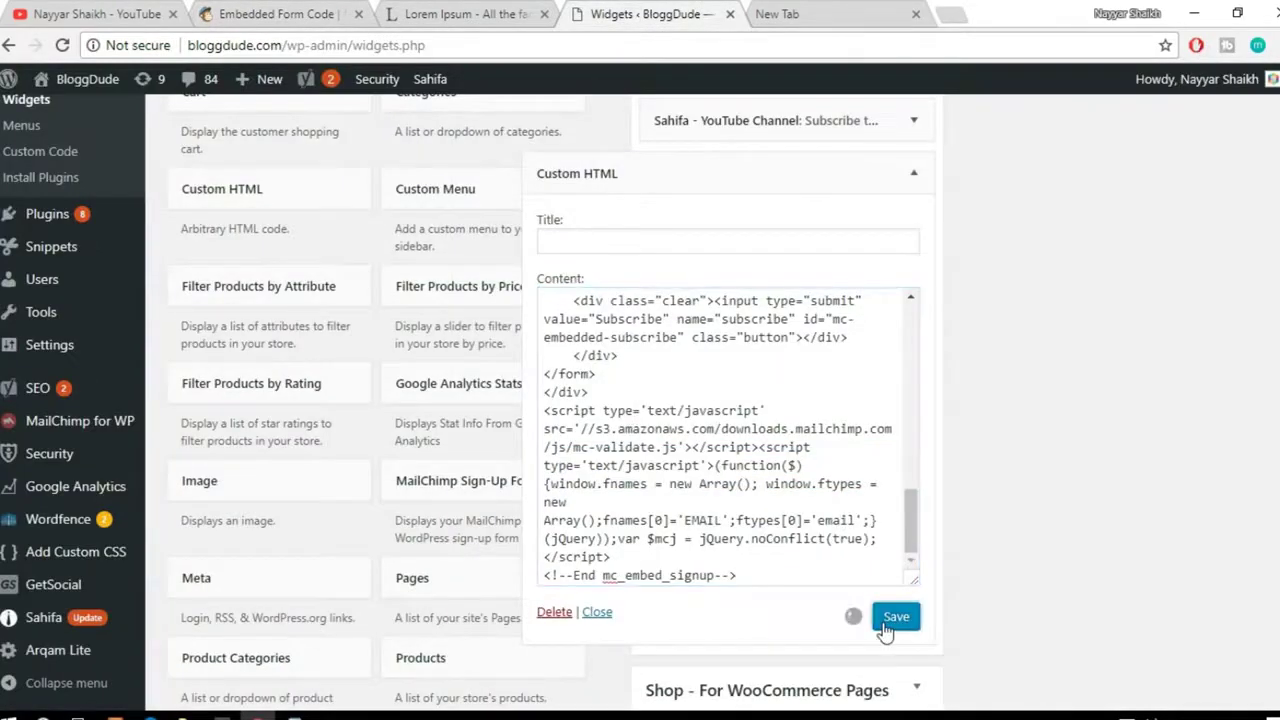
Step: Collapse the Custom HTML widget and drag it to the top of the Primary Widget Area
click(913, 173)
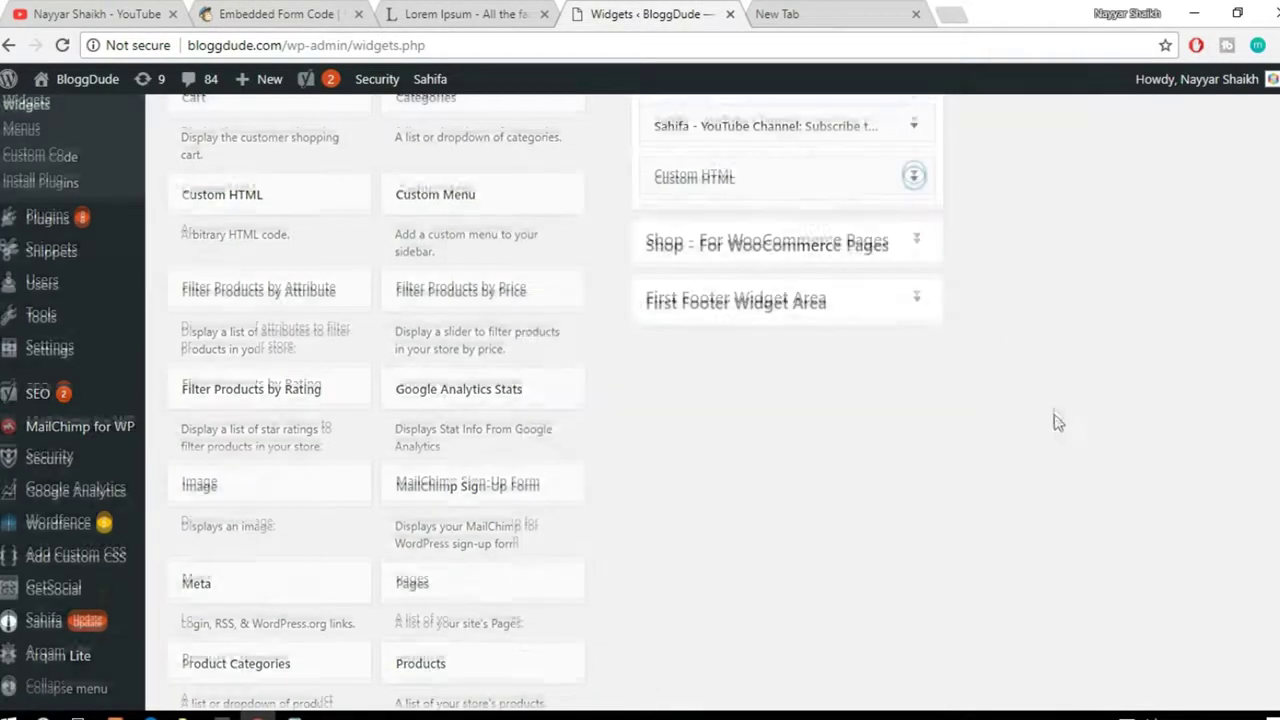
scroll(1057, 423, up, 3)
scroll(946, 463, up, 1)
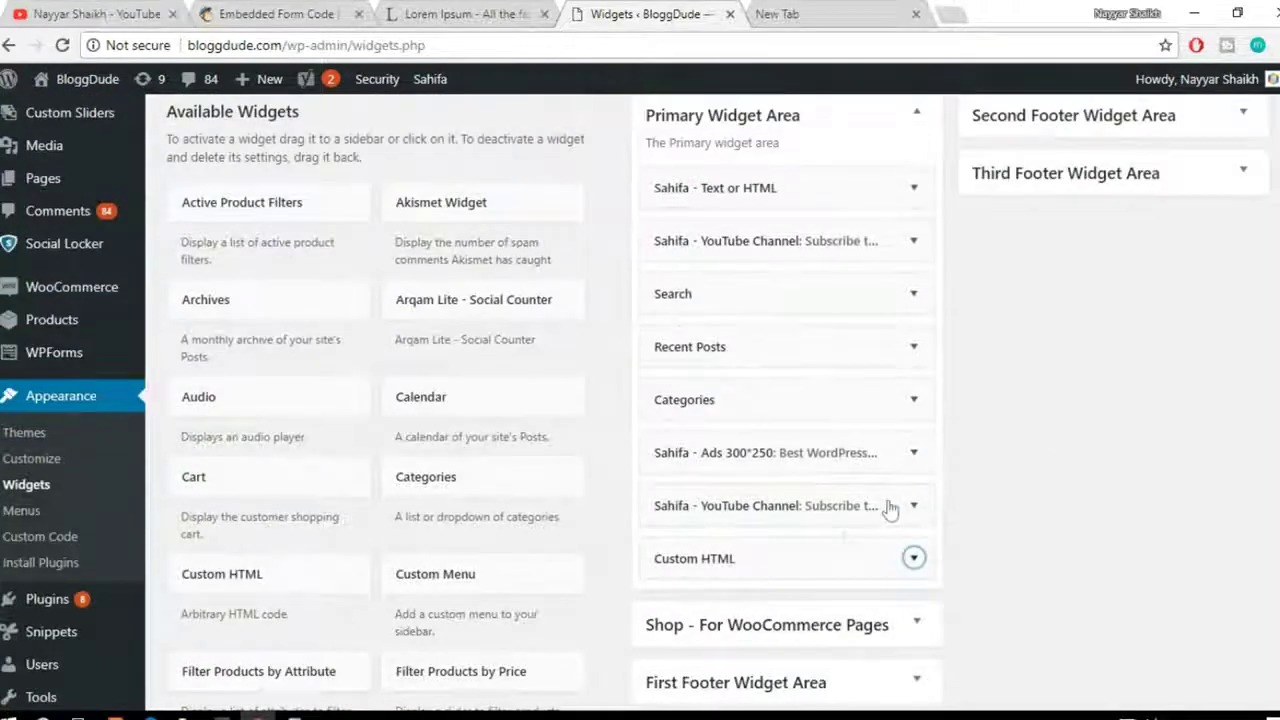
drag(811, 557, 816, 180)
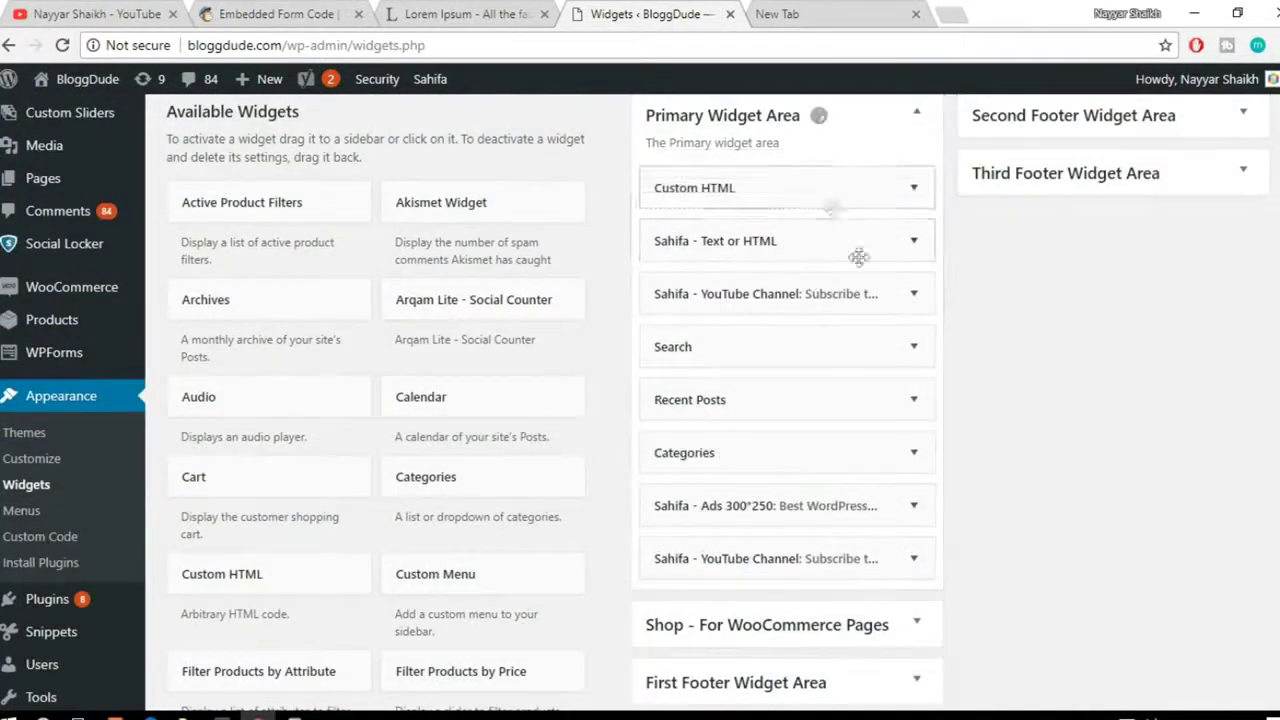
mouse_move(75, 79)
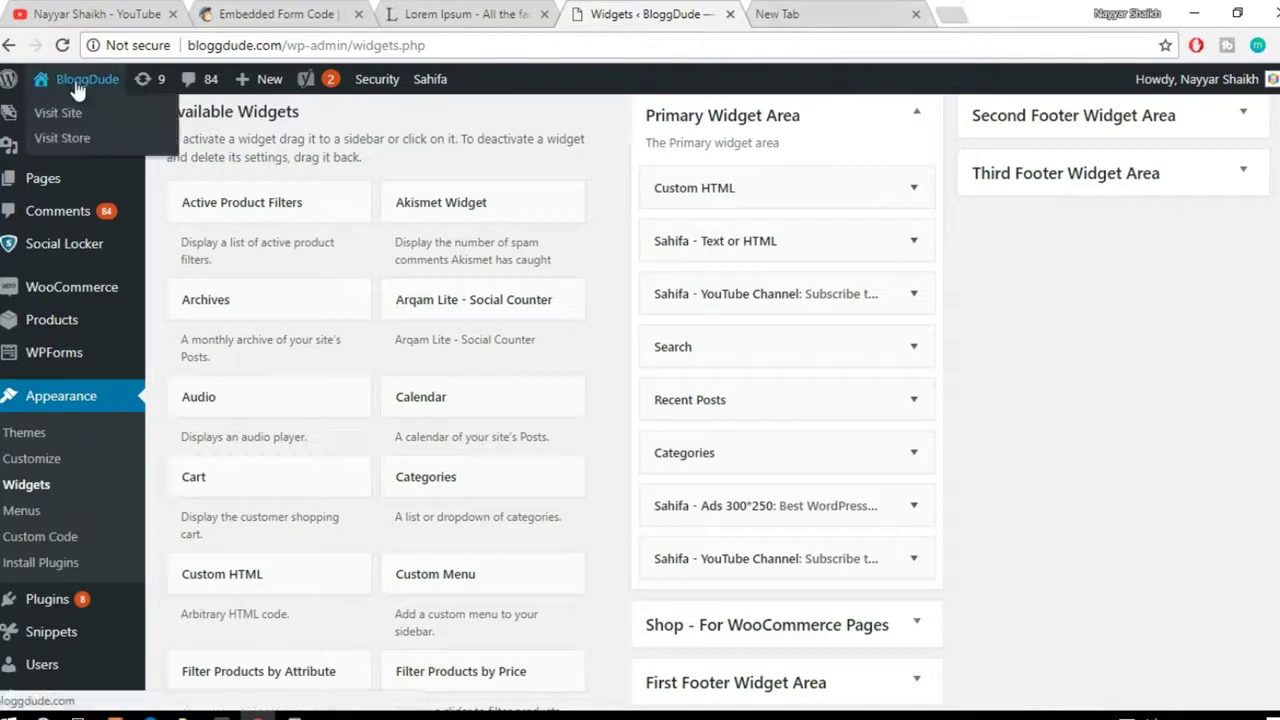
right_click(80, 121)
click(118, 142)
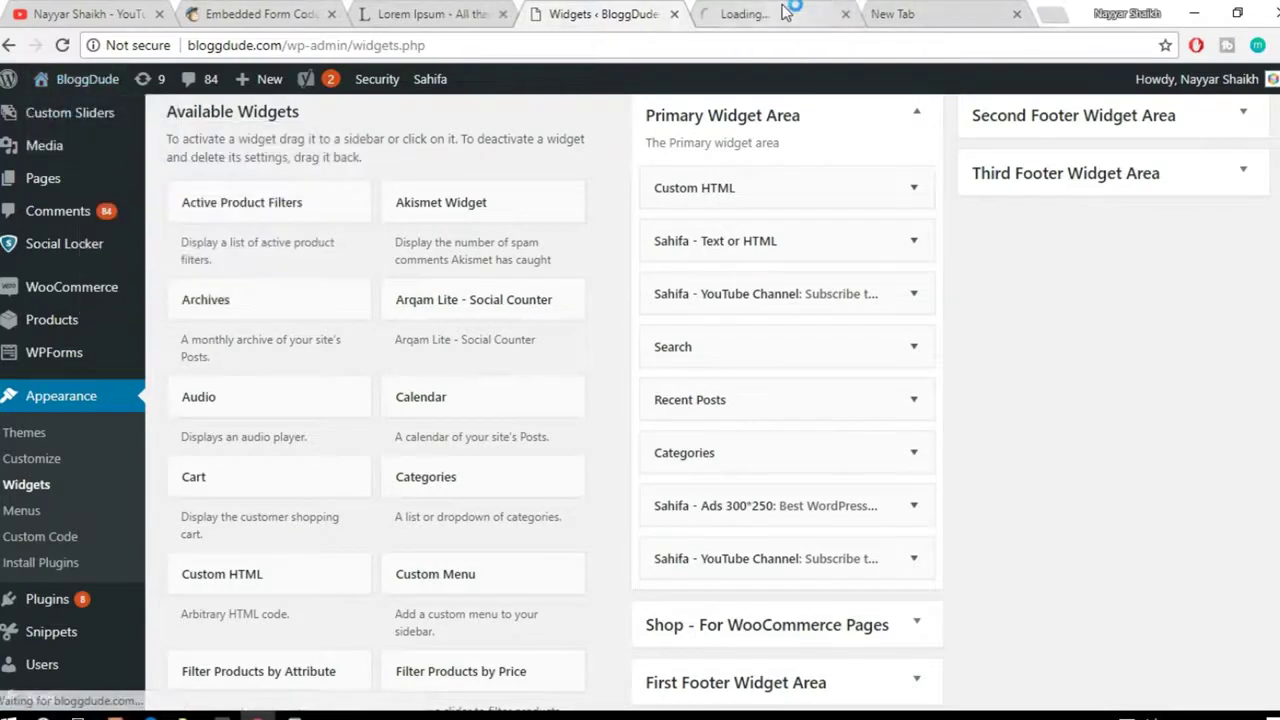
key(ctrl+Tab)
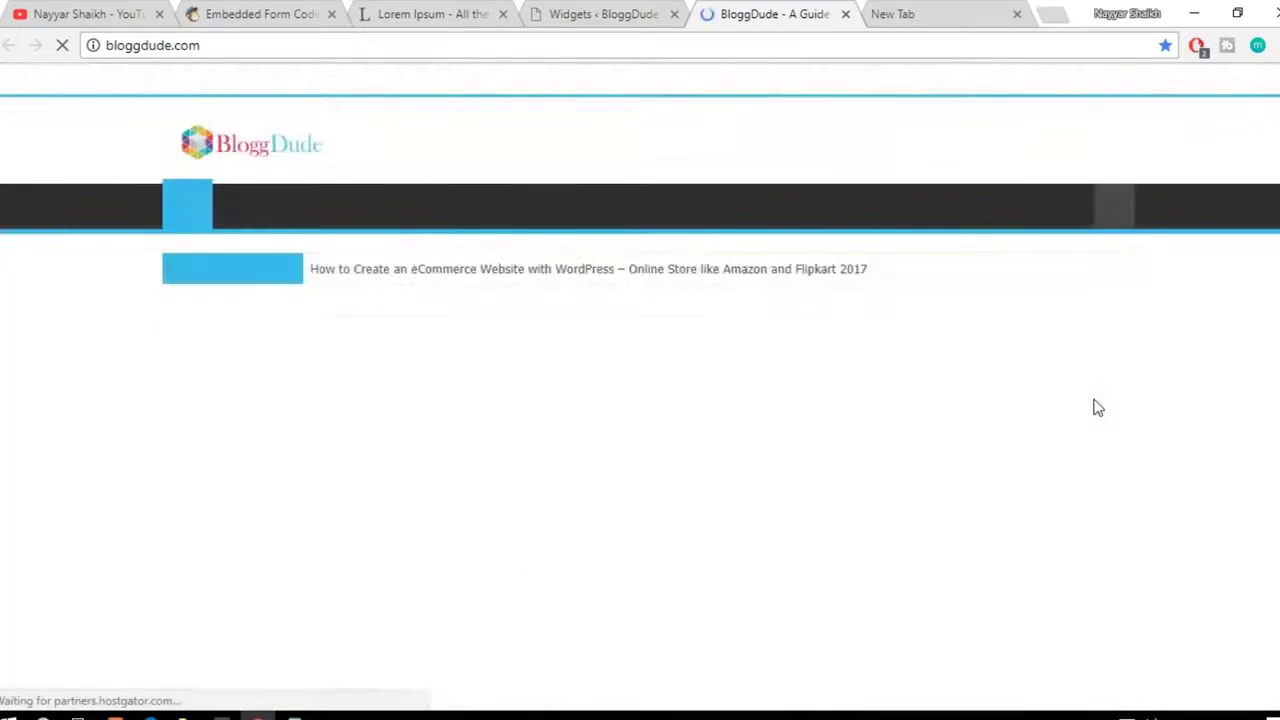
click(945, 474)
click(1168, 444)
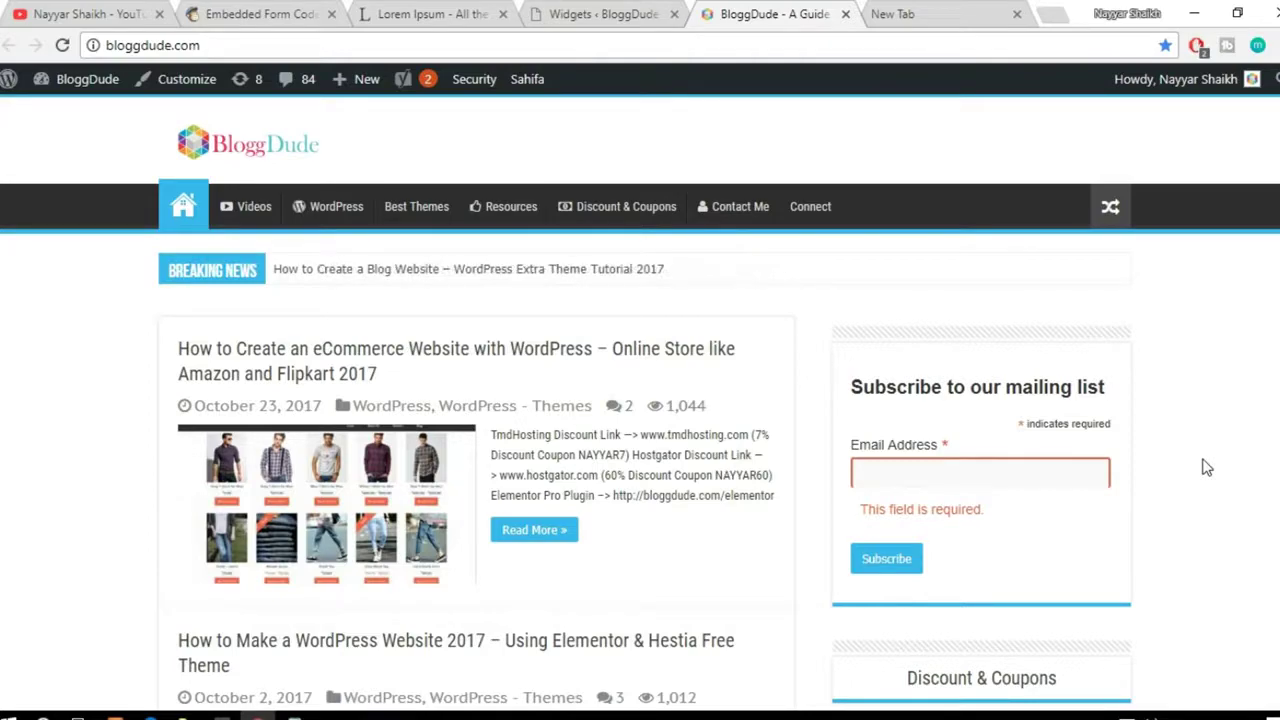
click(255, 14)
click(672, 308)
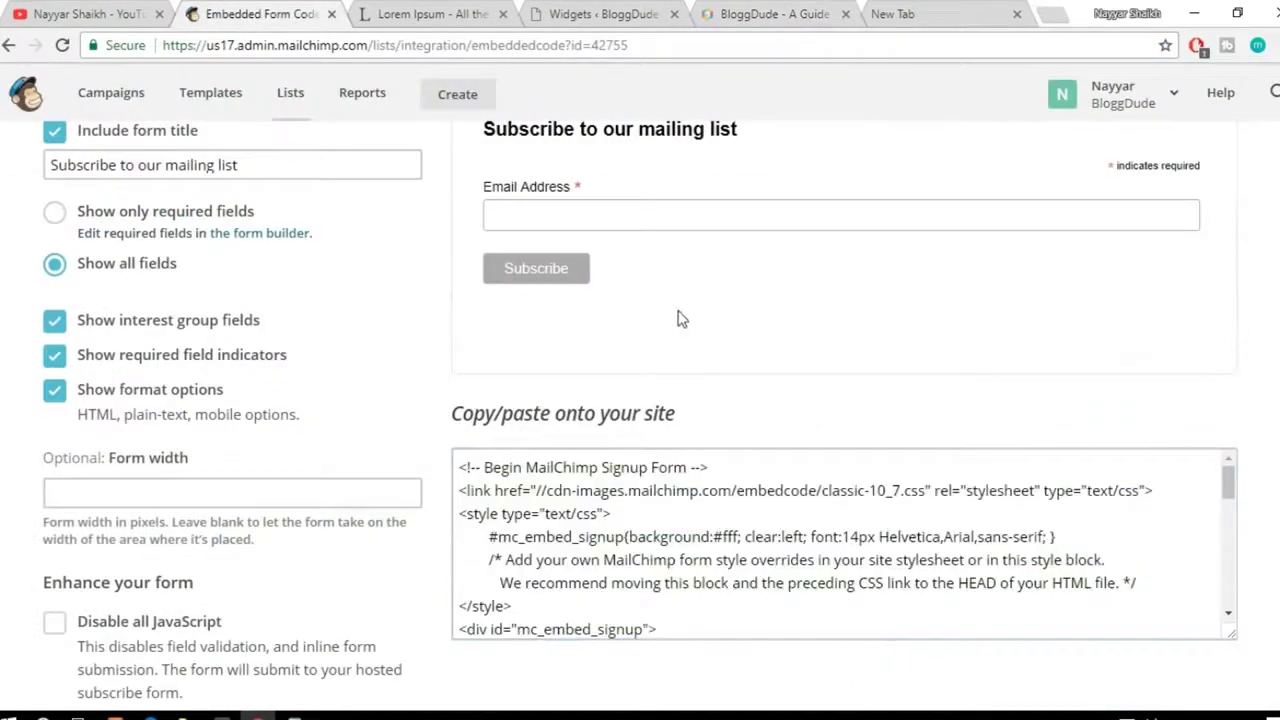
scroll(615, 389, up, 2)
click(635, 14)
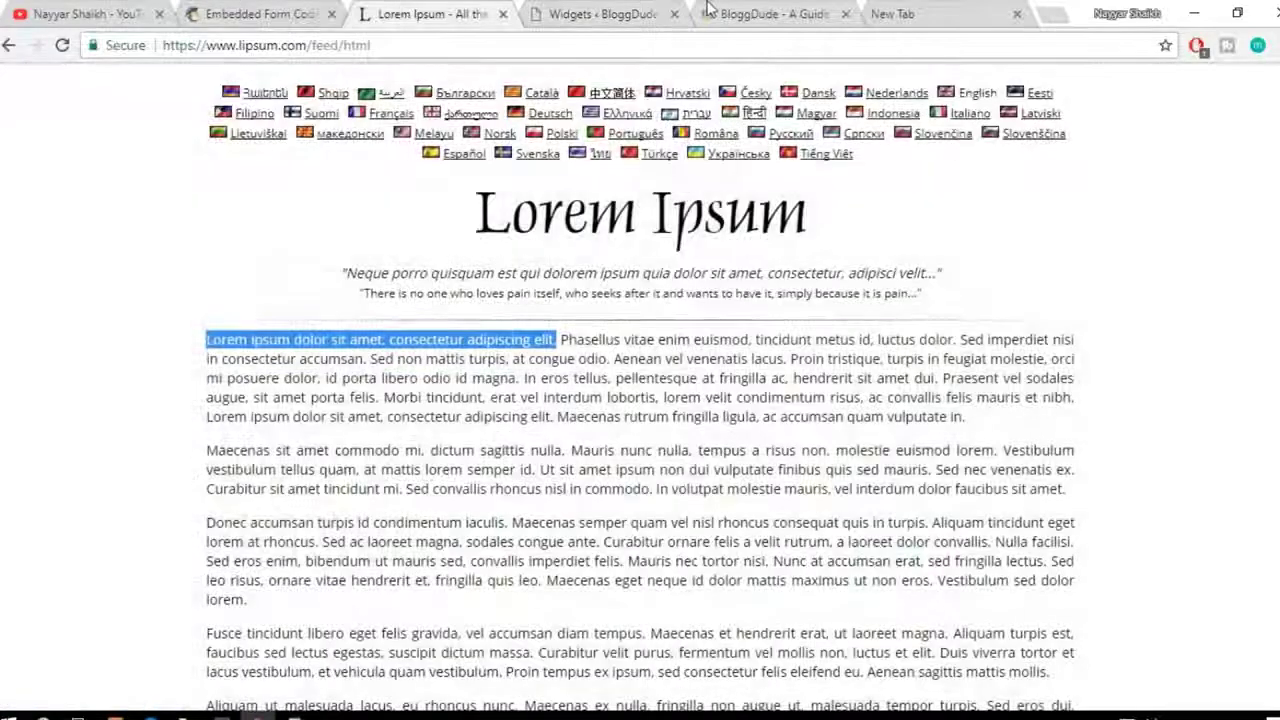
click(707, 8)
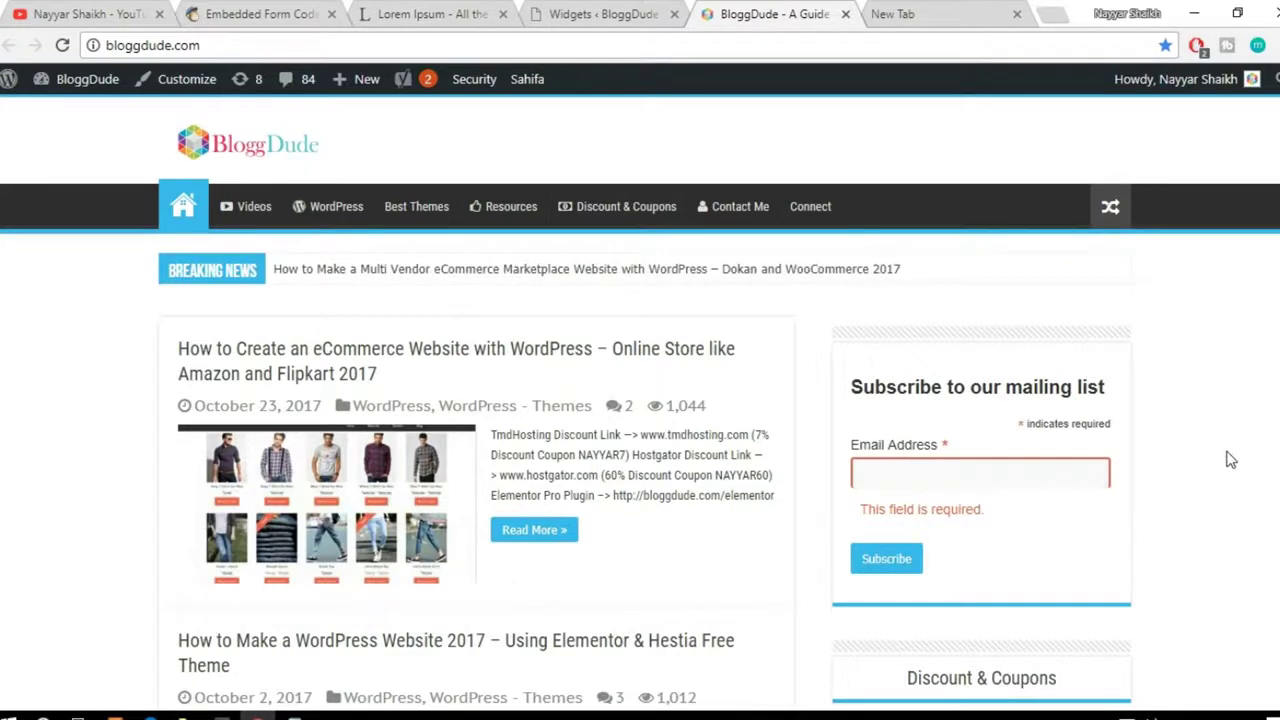
scroll(1230, 458, down, 1)
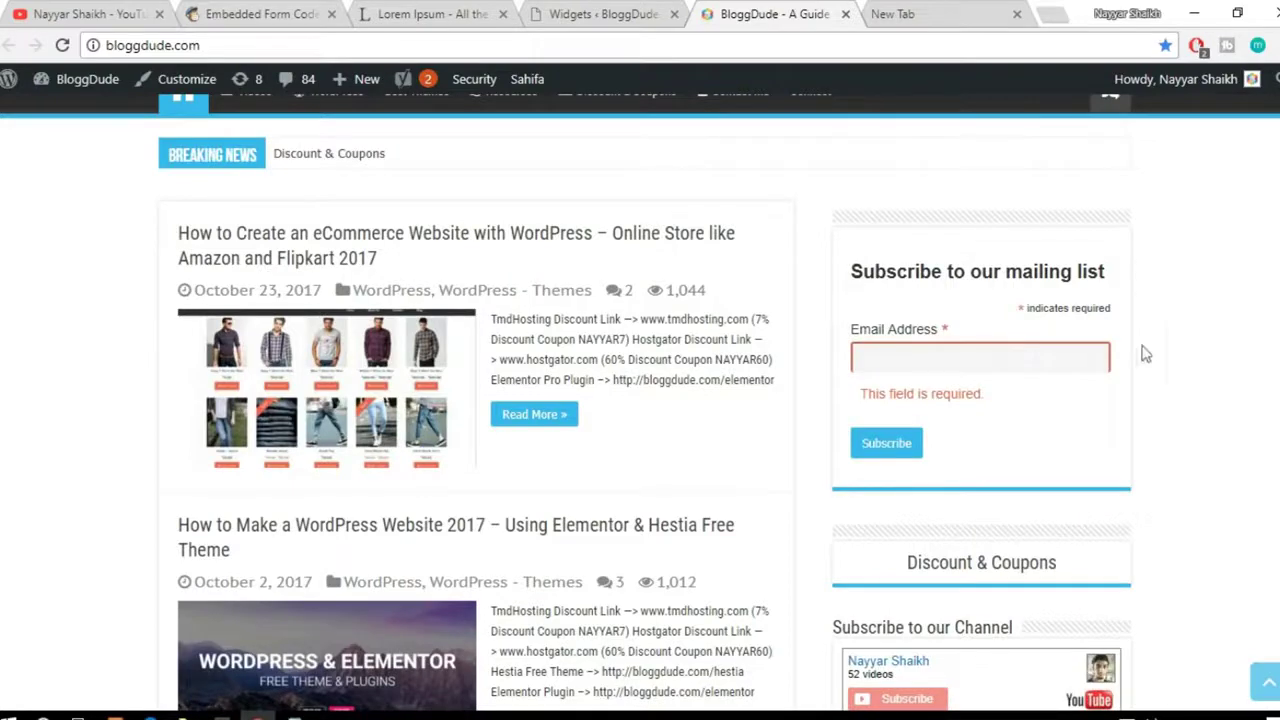
scroll(1160, 406, up, 1)
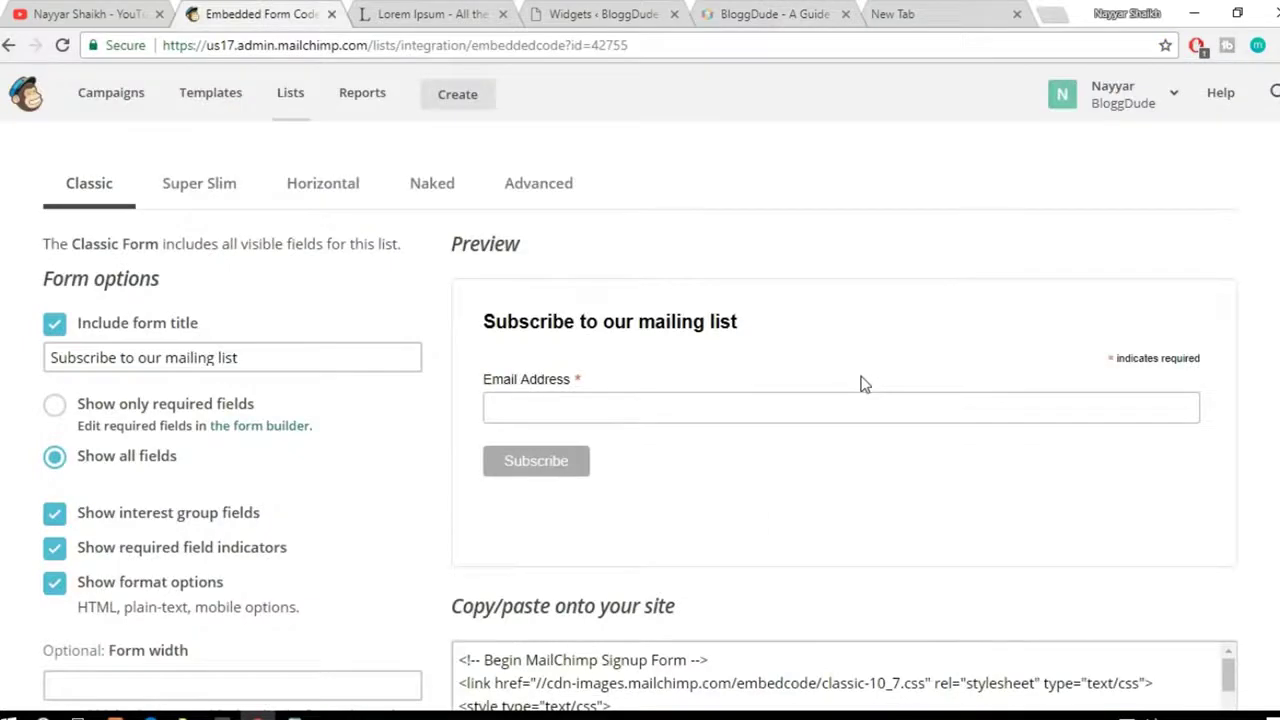
scroll(863, 383, down, 1)
scroll(865, 398, up, 4)
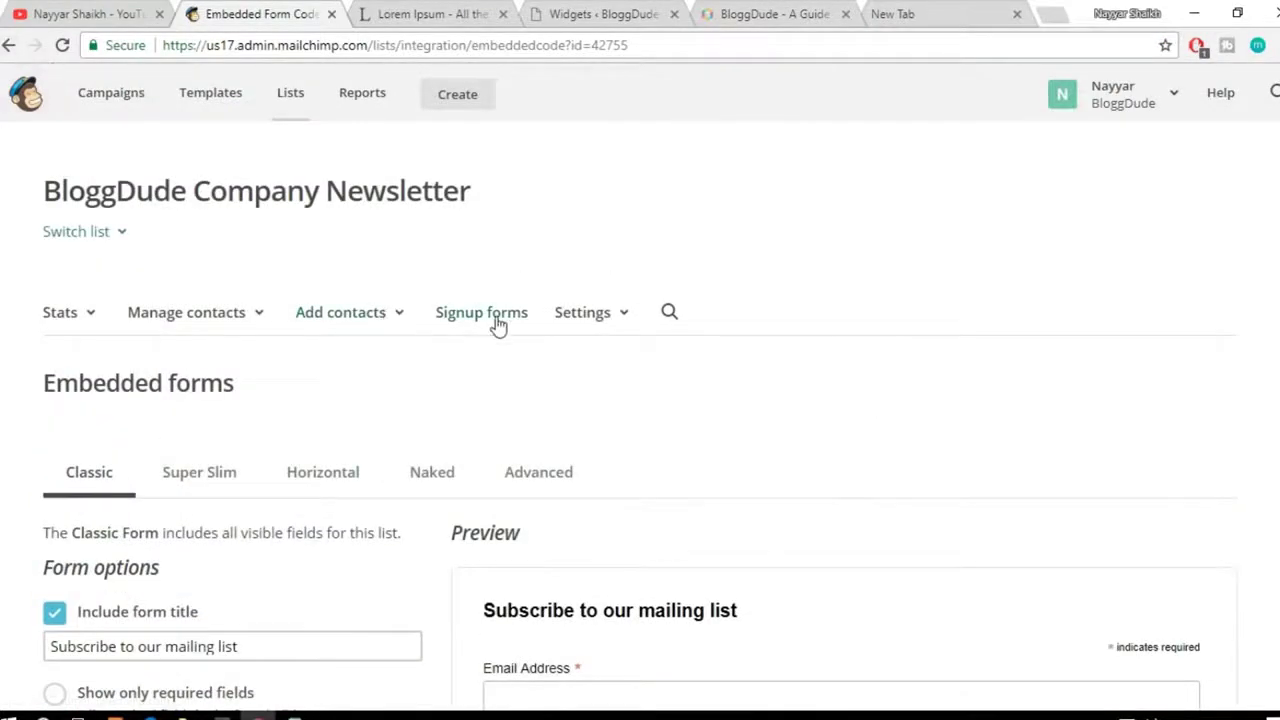
Step: Open the list's Subscriber pop-up form editor from Signup forms
click(497, 322)
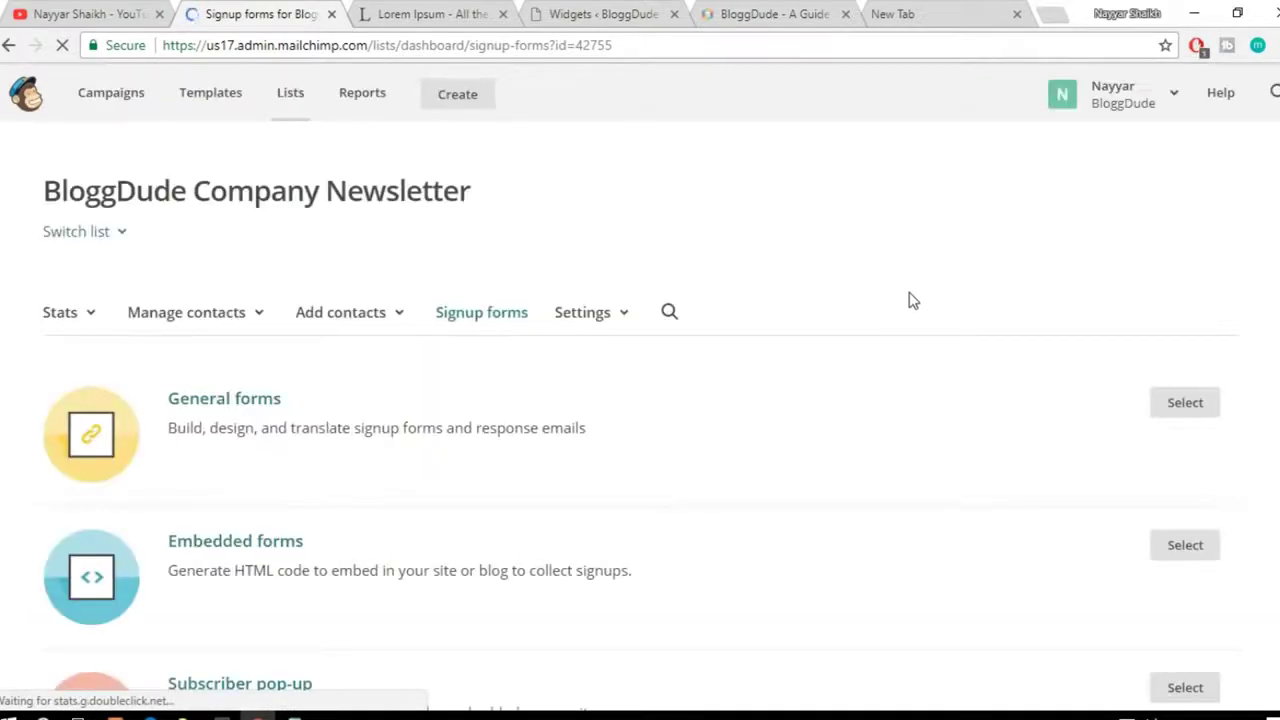
scroll(857, 374, down, 2)
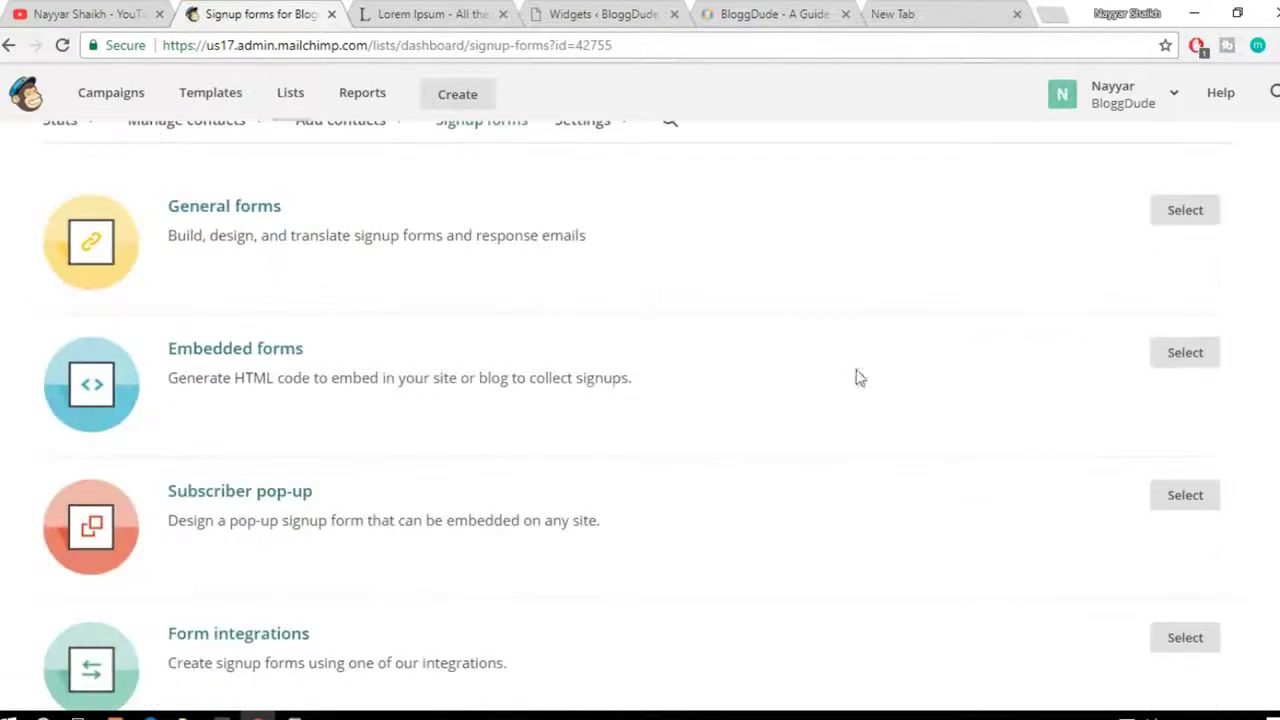
click(272, 498)
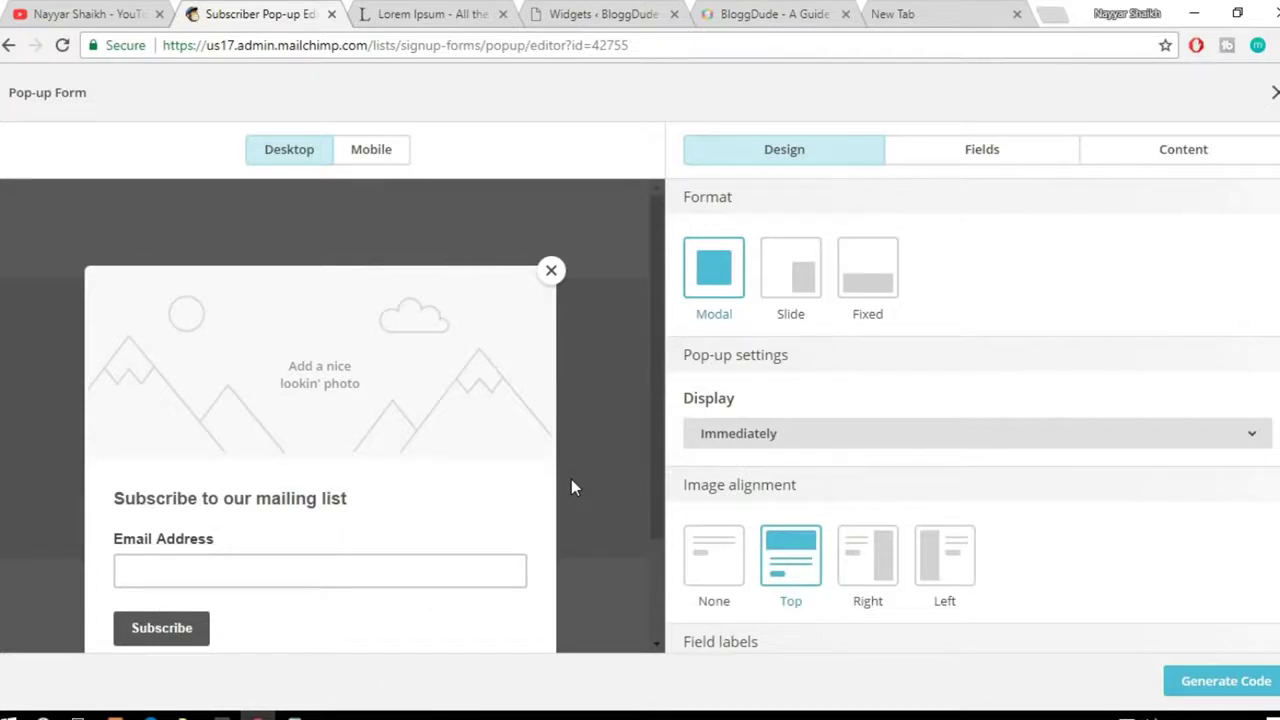
scroll(521, 500, down, 2)
scroll(521, 500, up, 2)
scroll(496, 487, down, 1)
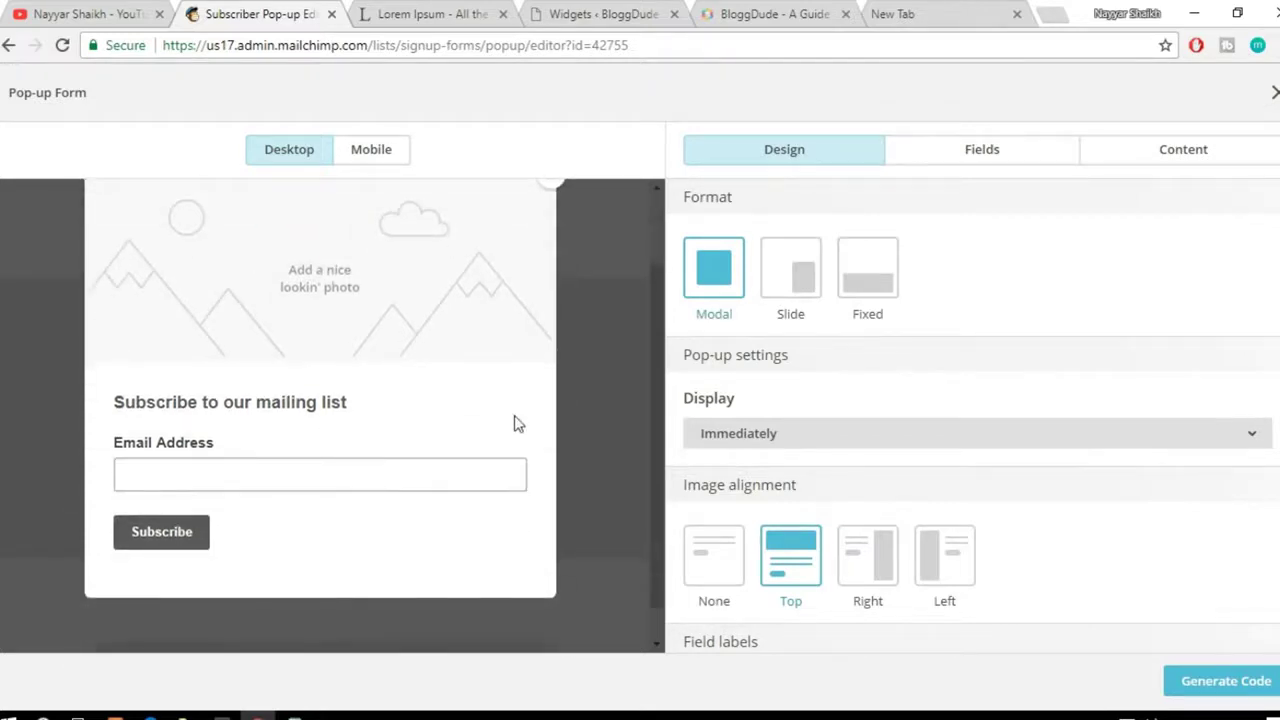
scroll(376, 354, up, 1)
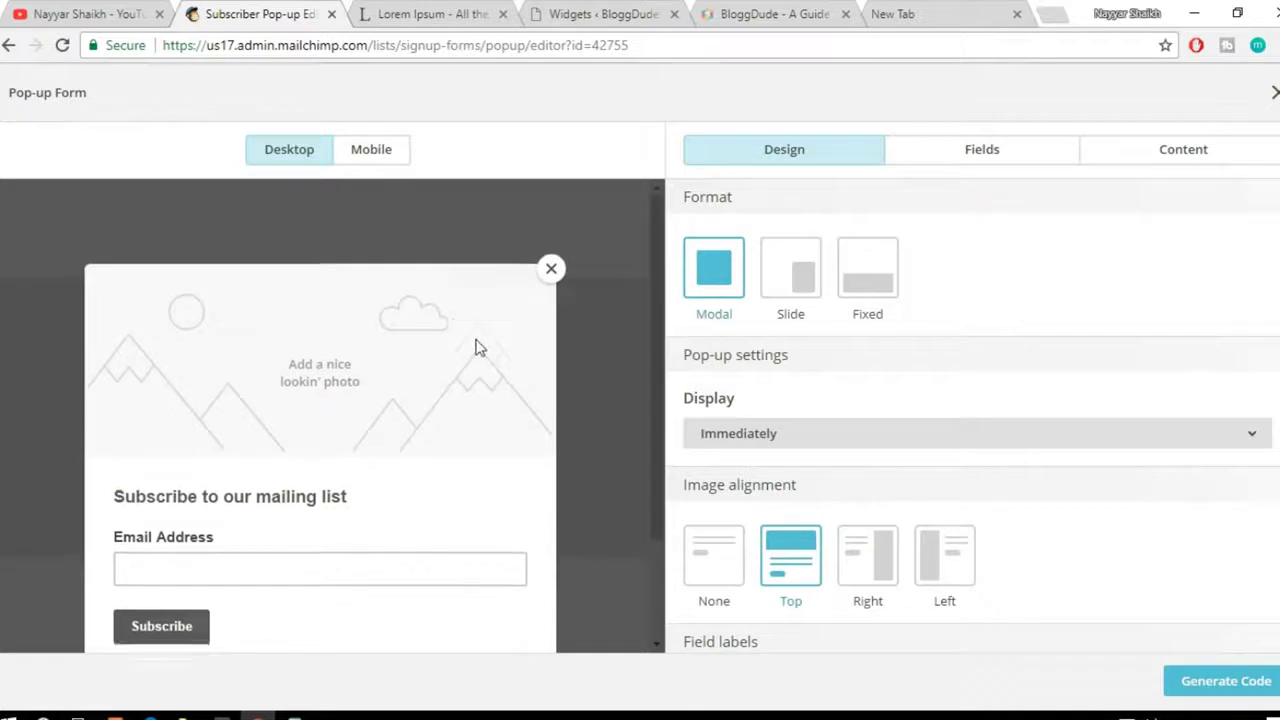
scroll(476, 341, down, 1)
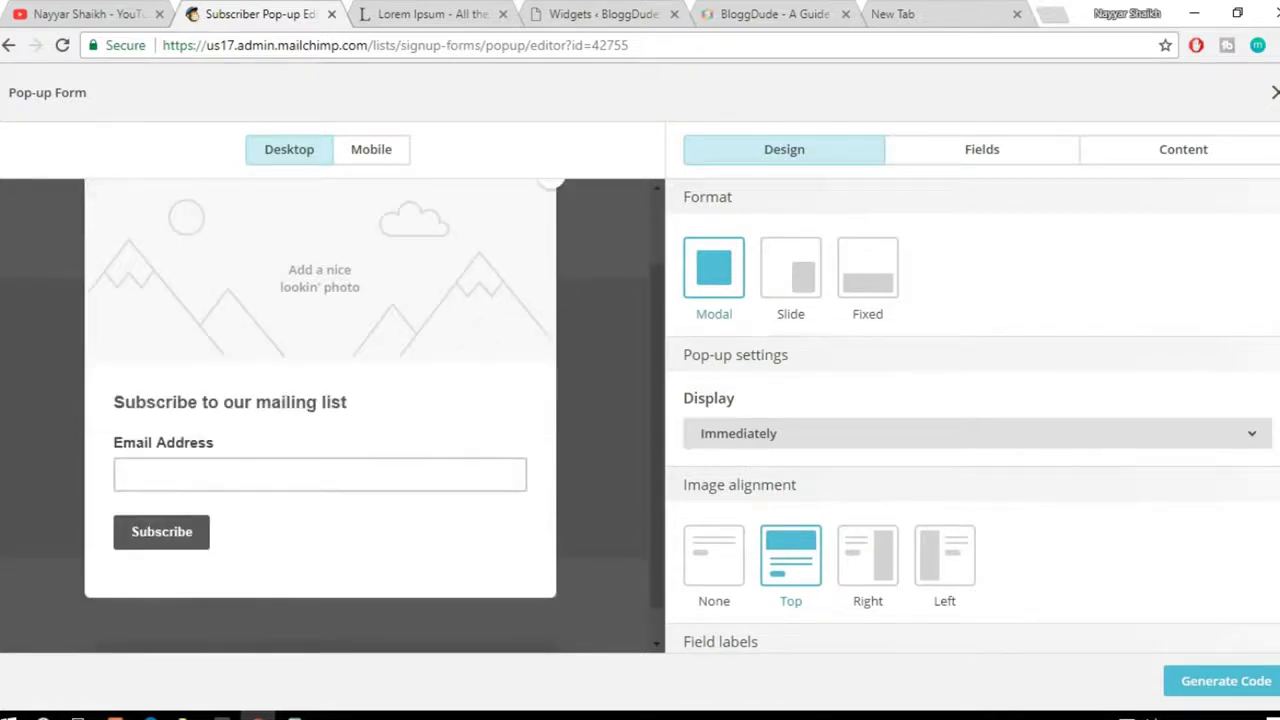
scroll(539, 356, up, 1)
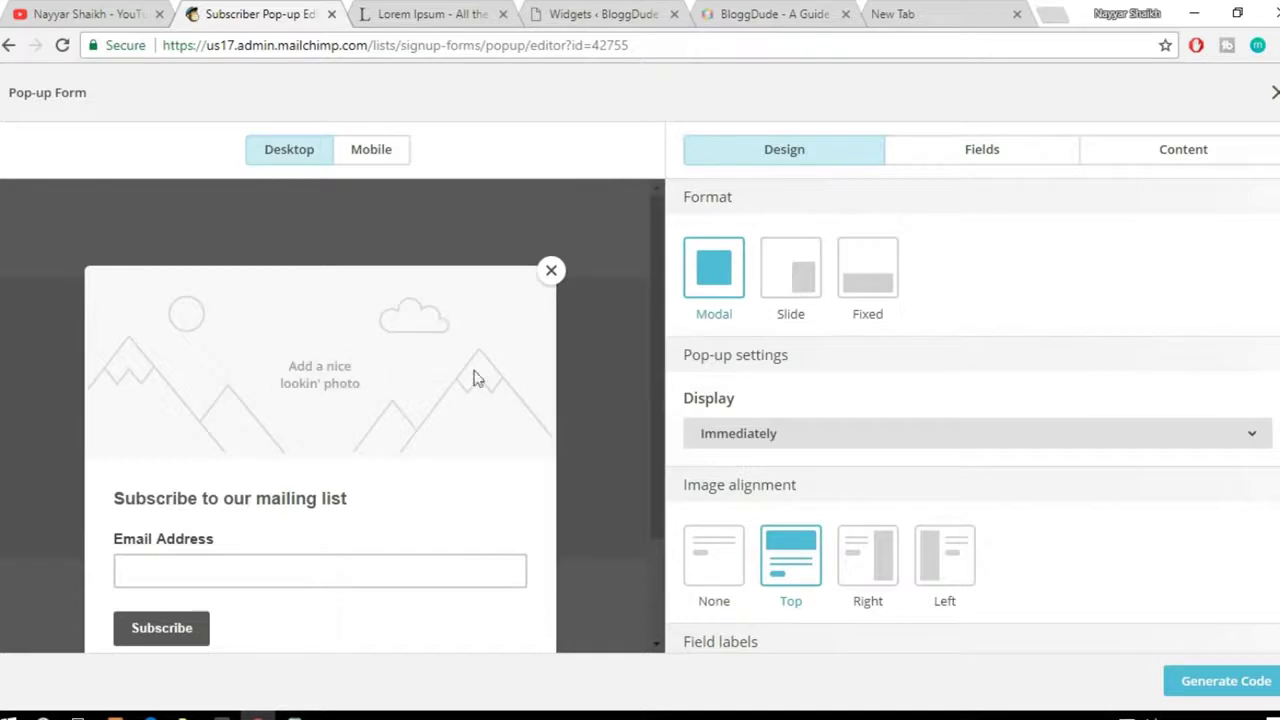
Step: Insert the Elementor image into the pop-up's image area
mouse_move(329, 380)
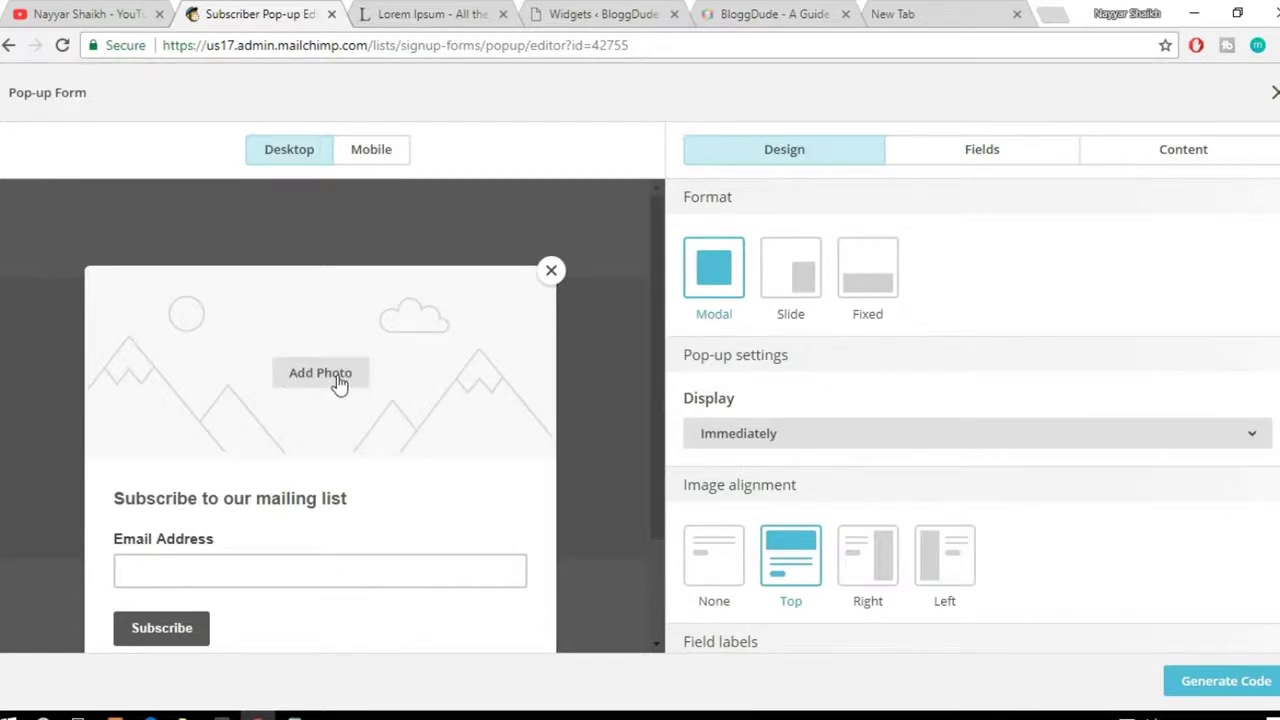
click(334, 382)
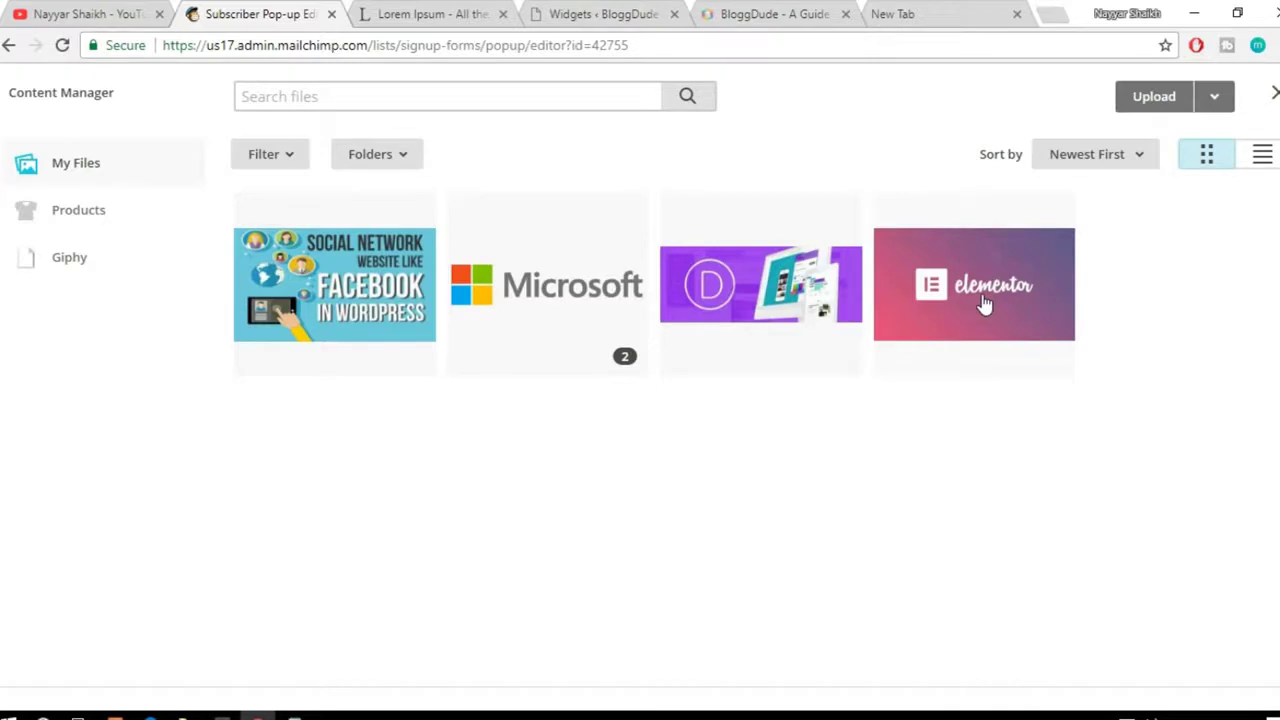
click(985, 304)
click(1220, 108)
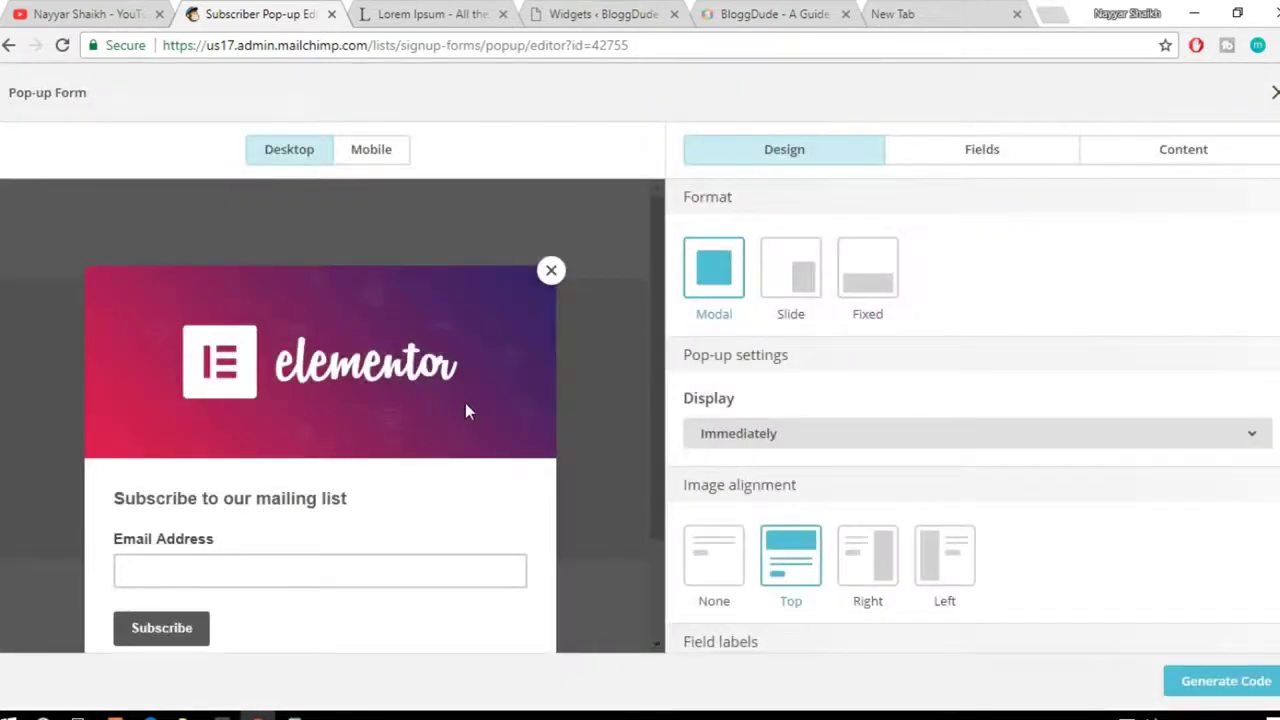
Step: Preview the Slide and Fixed formats, then set the pop-up to Modal
scroll(465, 410, down, 1)
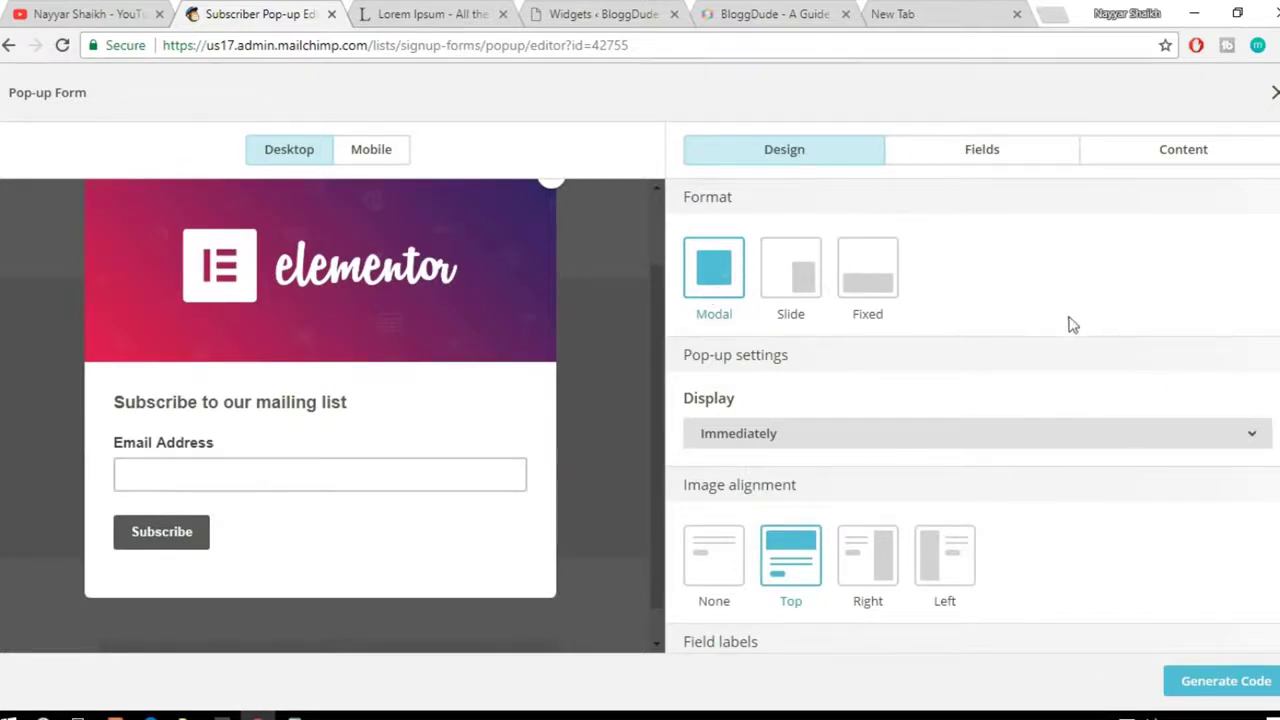
click(803, 316)
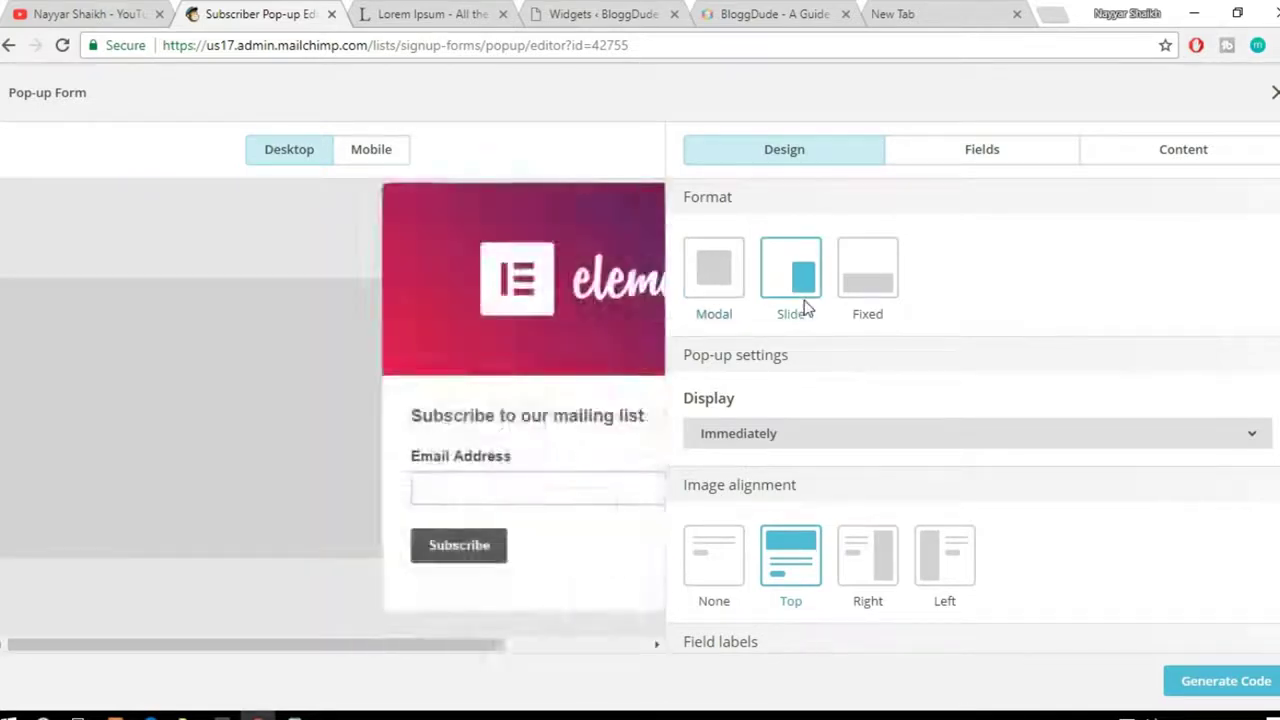
click(797, 273)
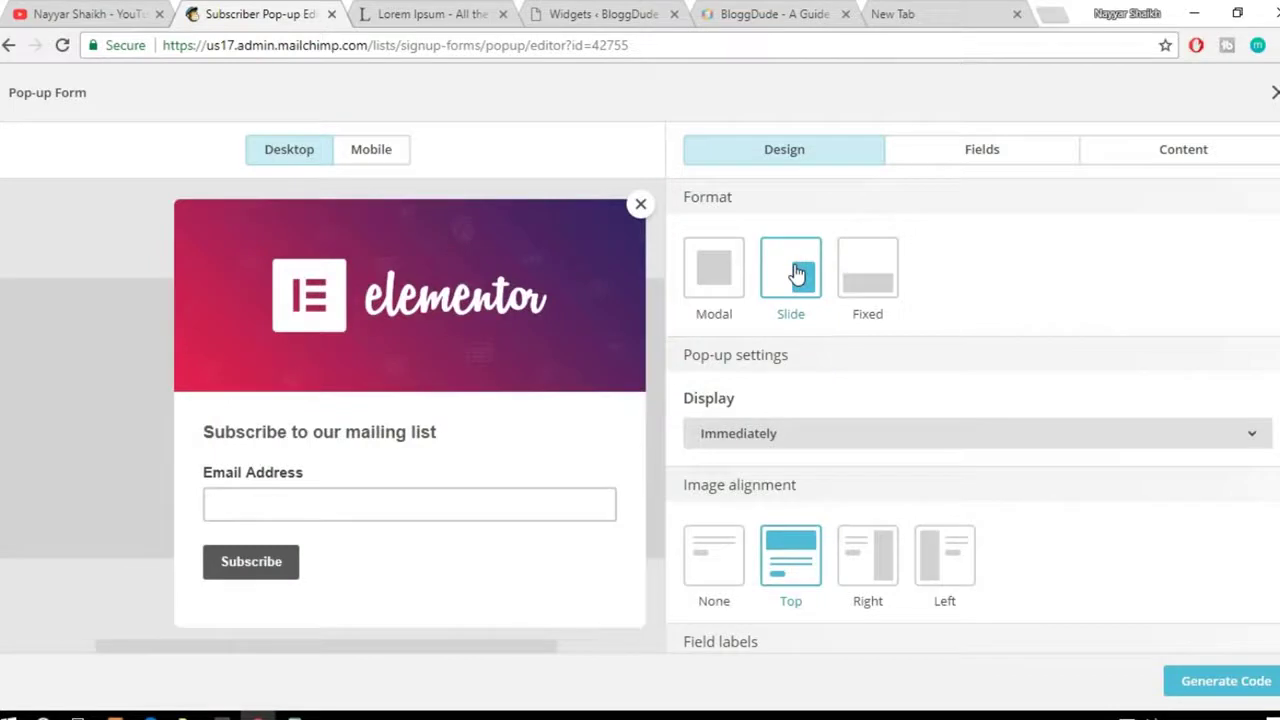
click(882, 284)
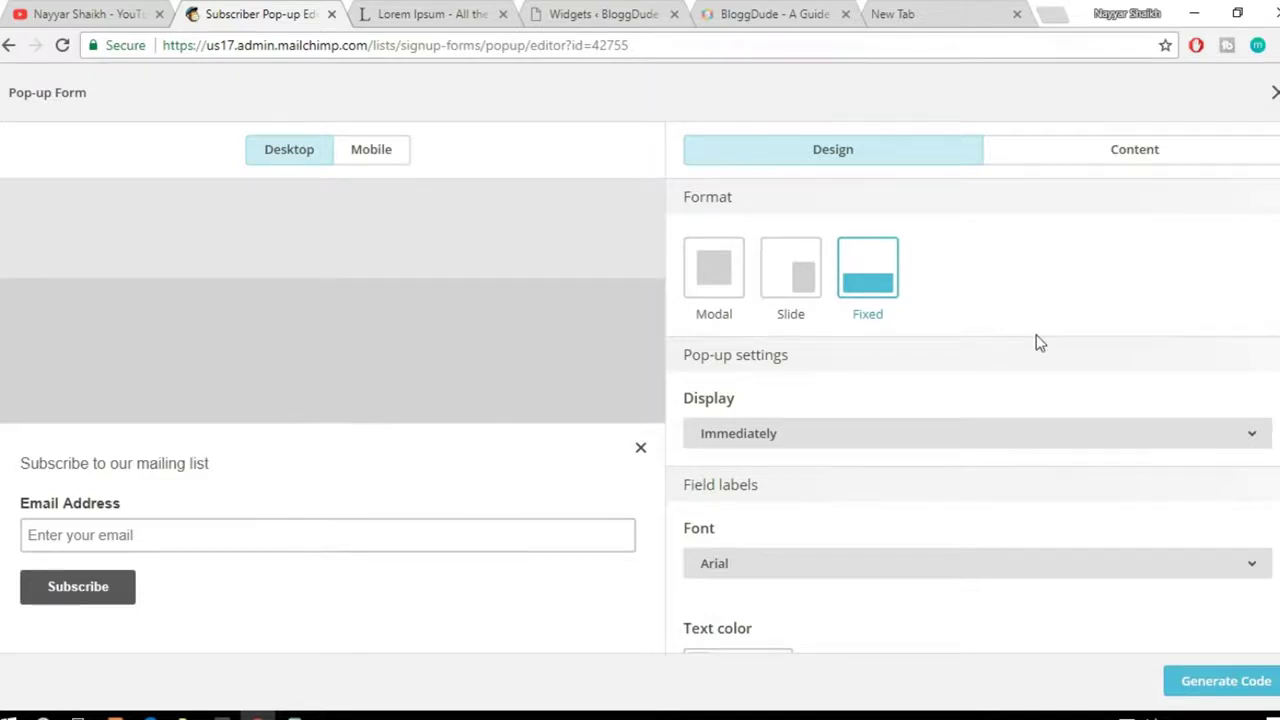
click(718, 271)
scroll(1130, 345, down, 2)
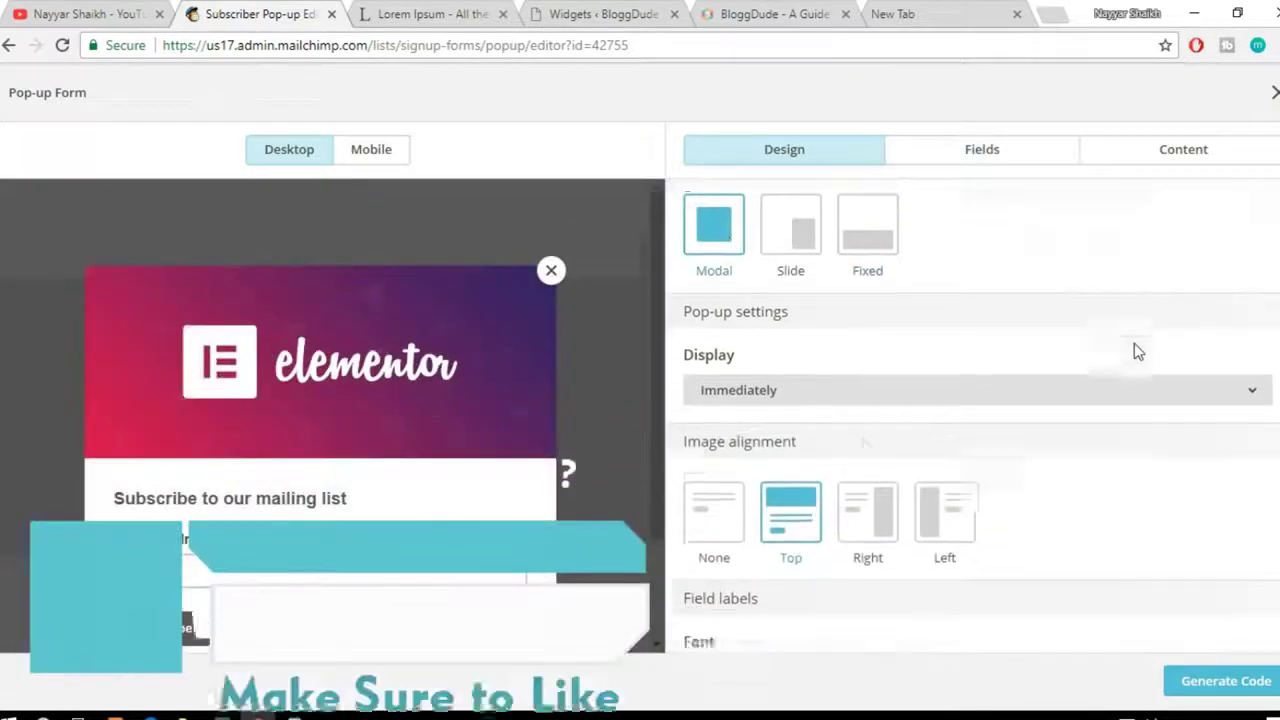
click(809, 340)
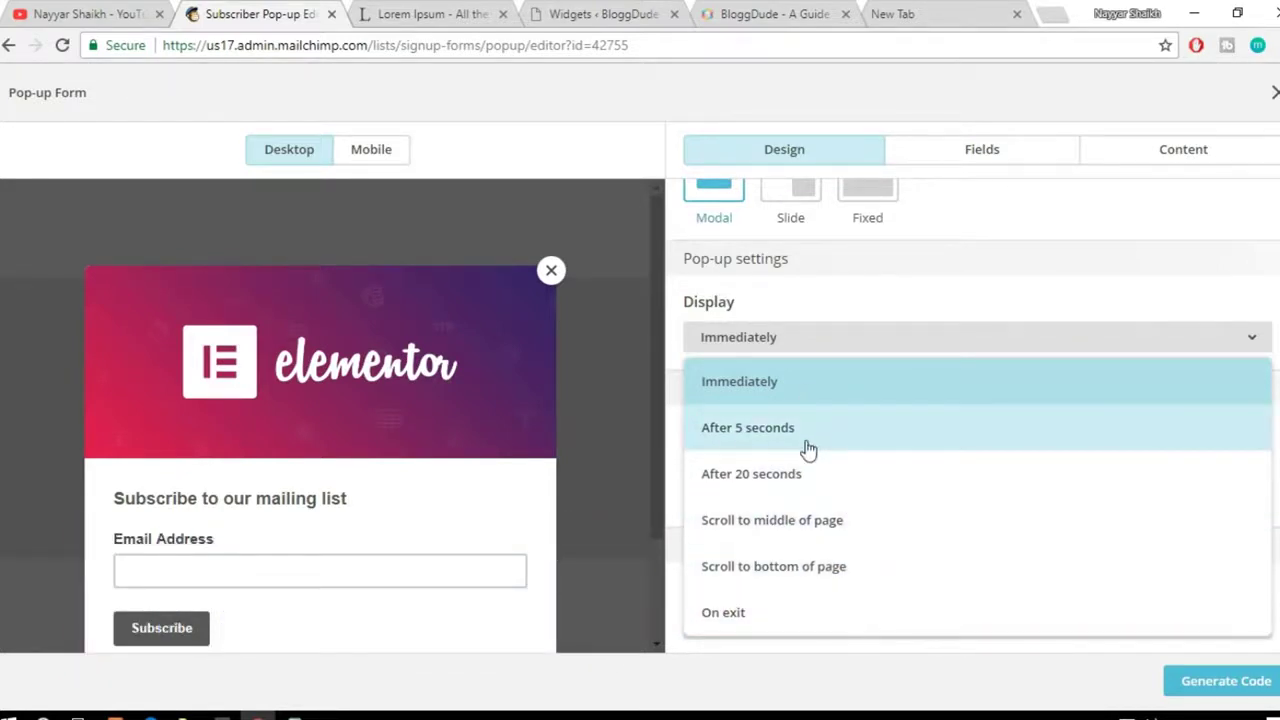
Step: Show the pop-up after 5 seconds and keep the image aligned on top
click(797, 491)
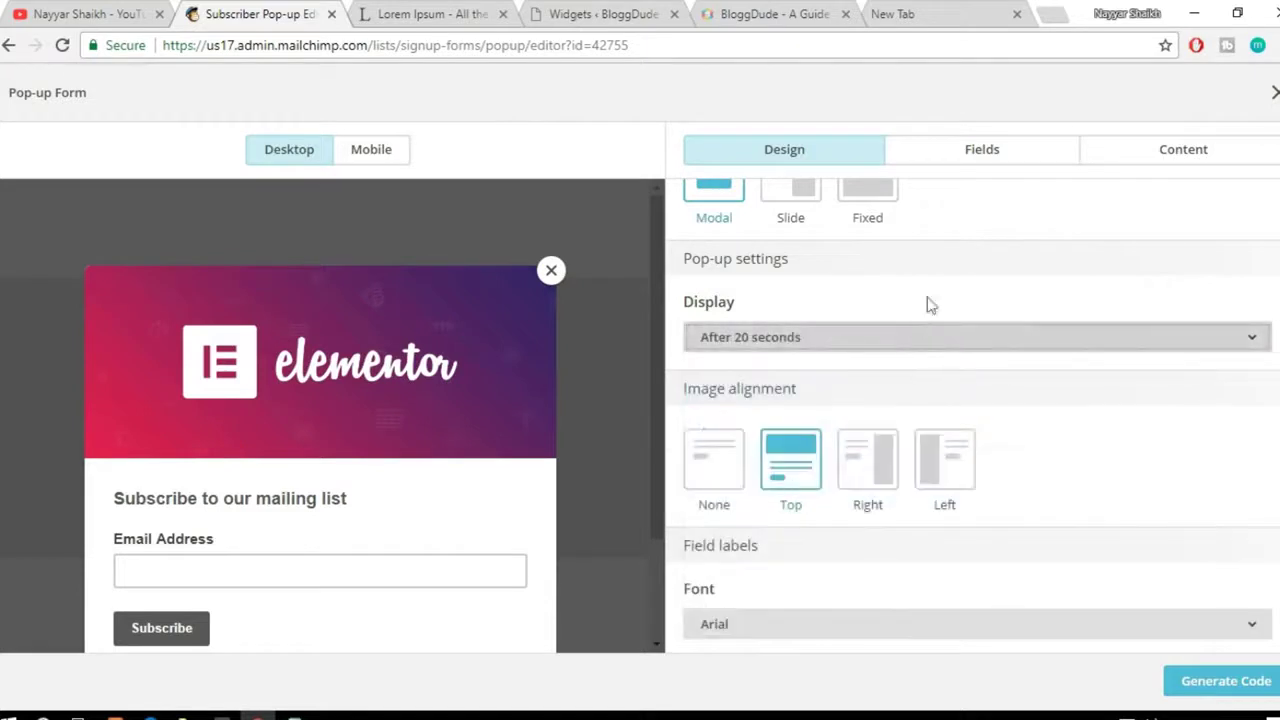
click(808, 338)
click(788, 430)
scroll(1111, 343, down, 1)
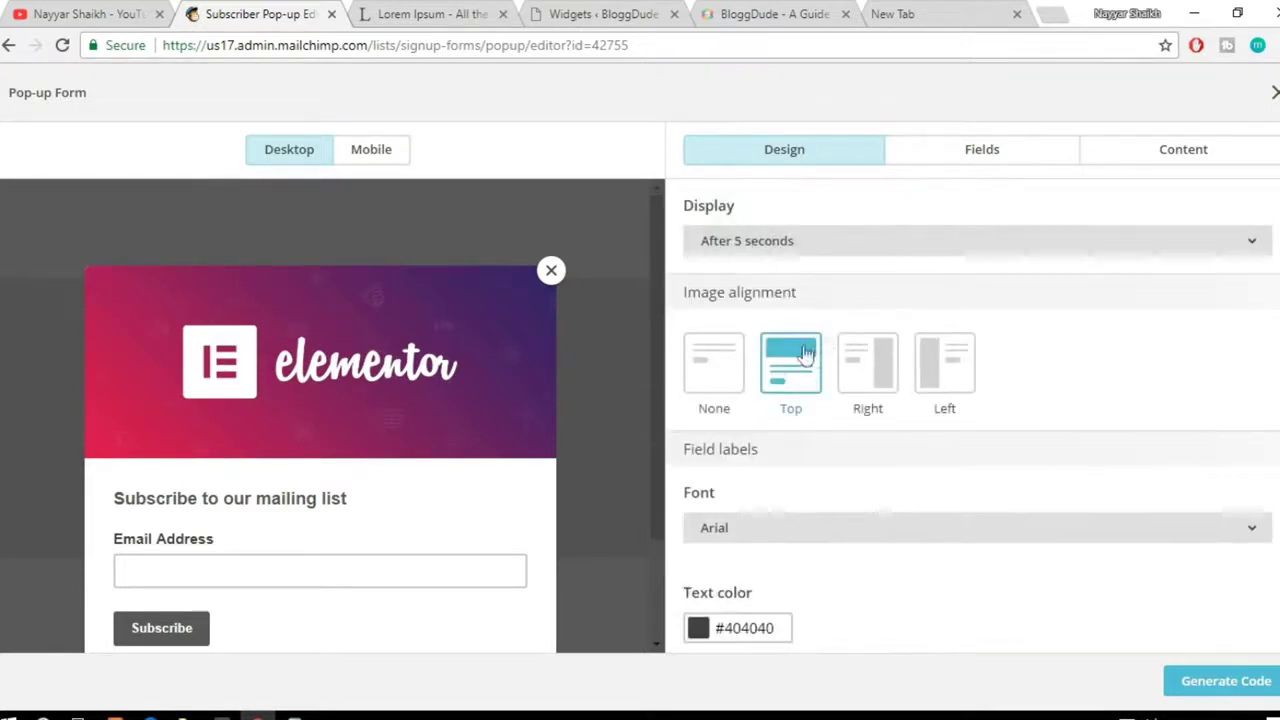
click(870, 378)
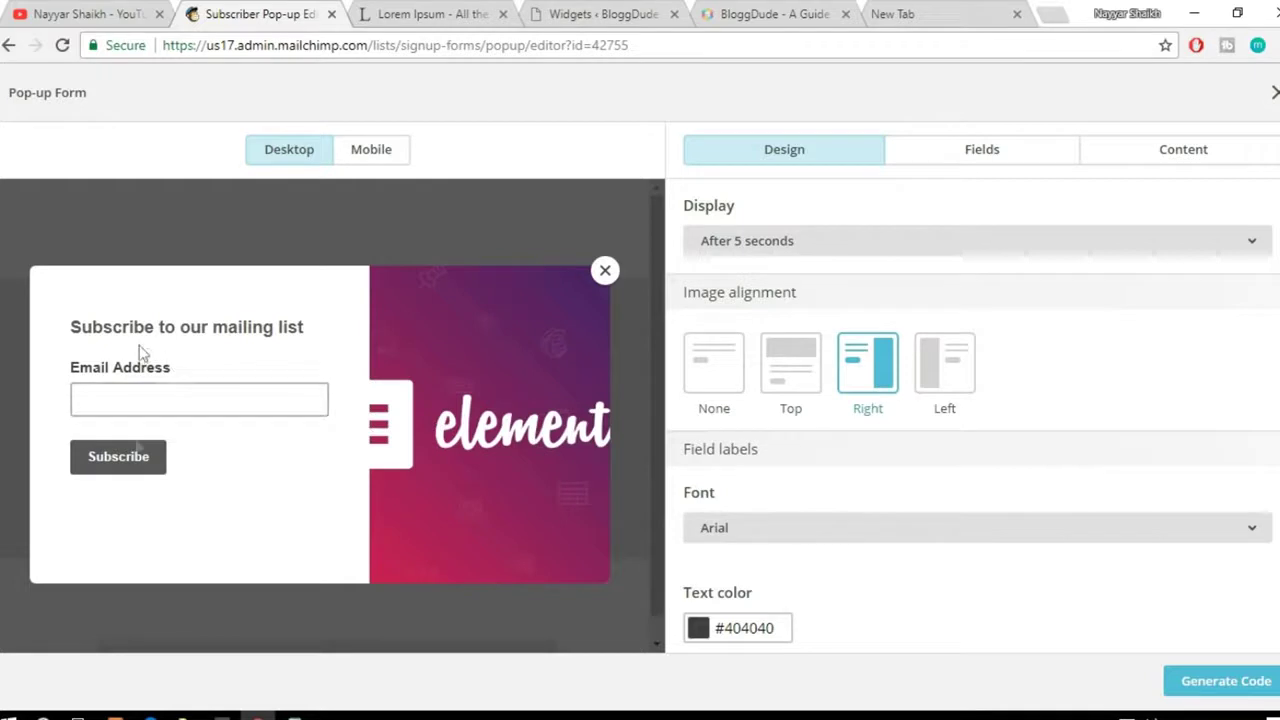
click(945, 368)
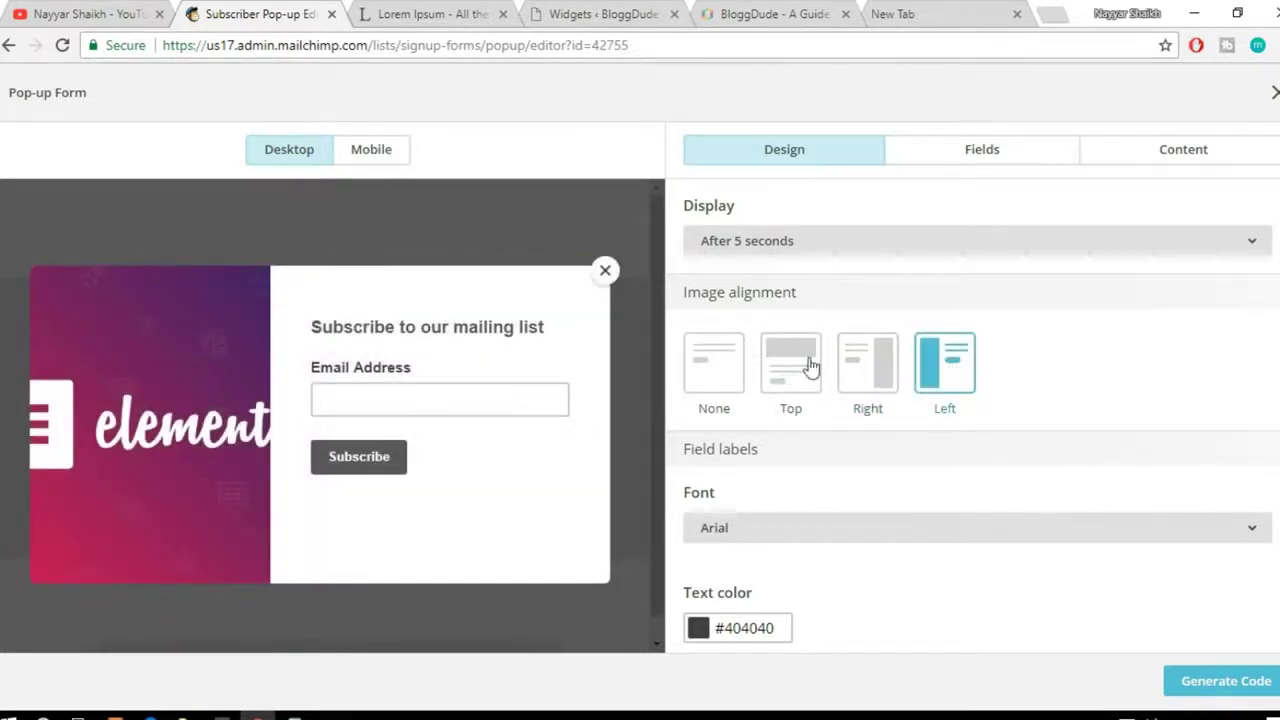
click(806, 368)
Step: Make the Subscribe button full width
scroll(1159, 445, down, 3)
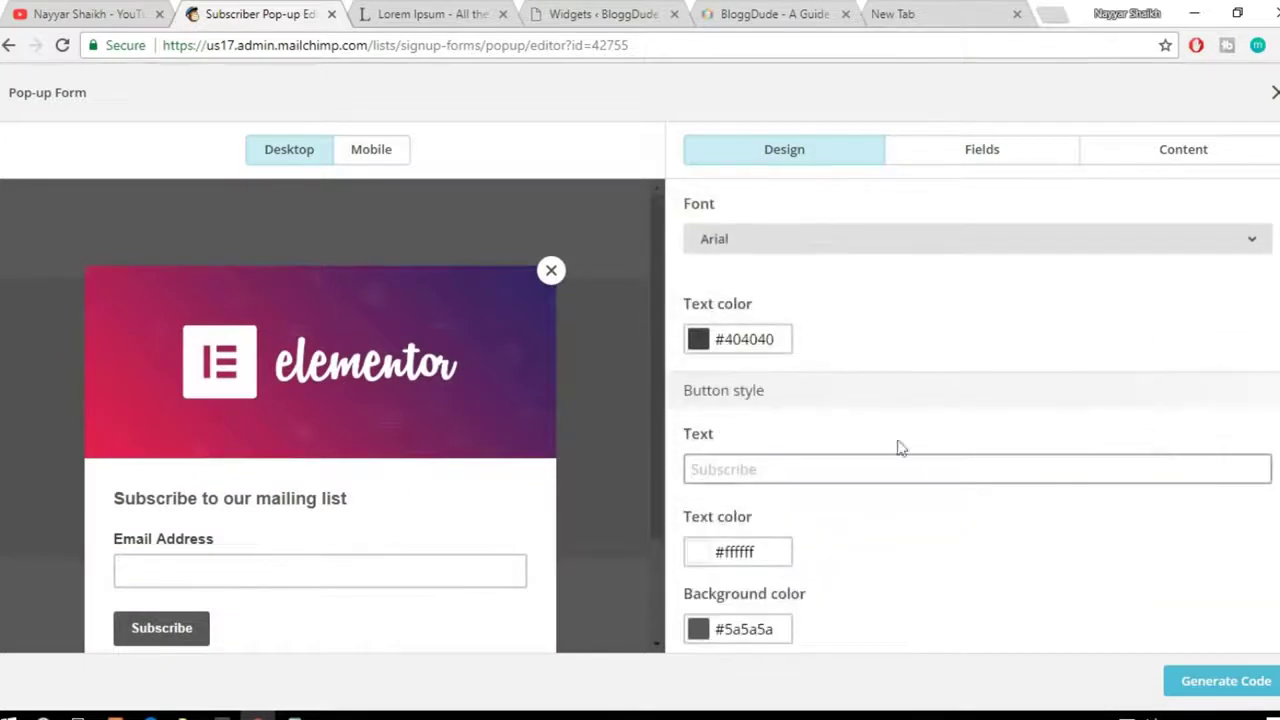
scroll(509, 451, down, 1)
scroll(806, 420, down, 4)
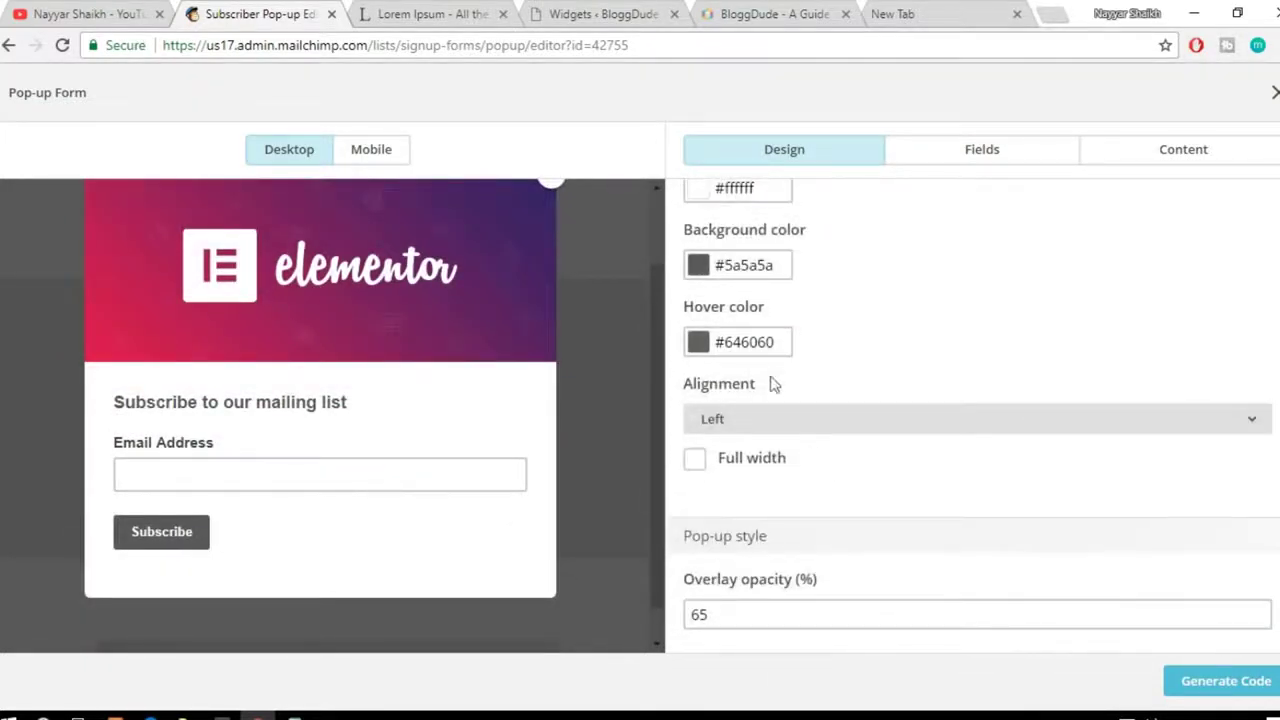
click(696, 461)
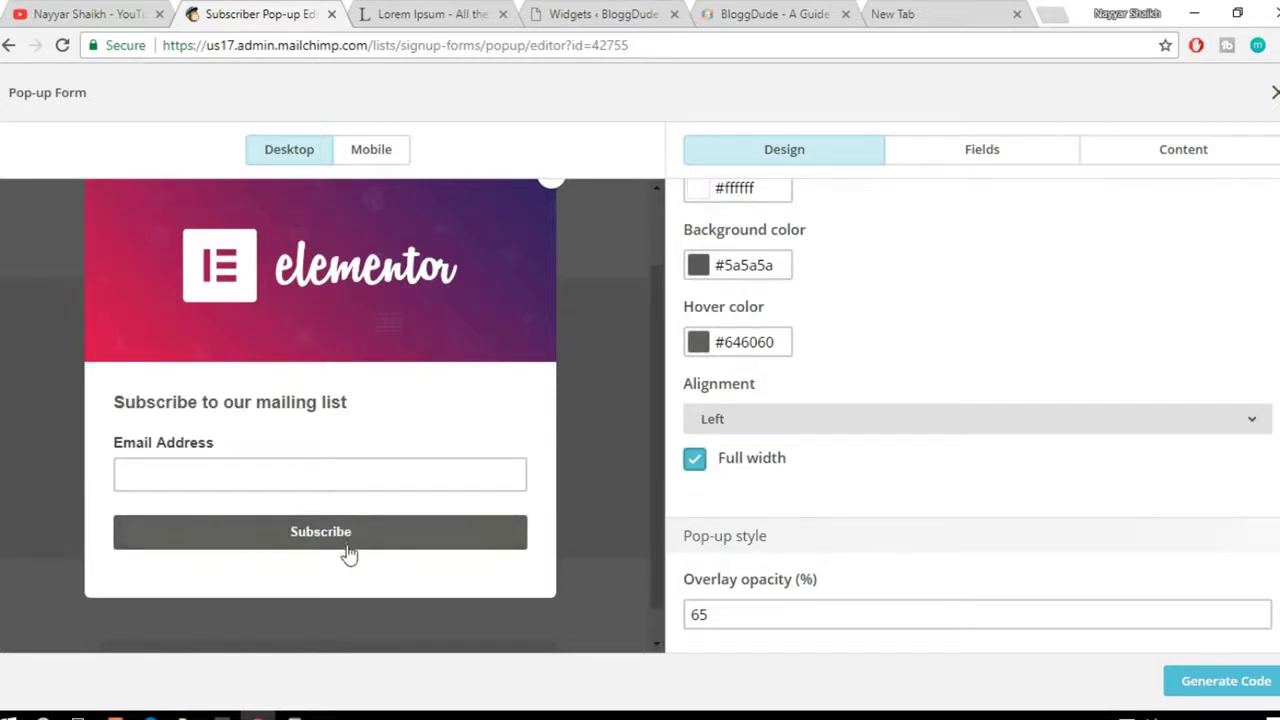
click(699, 464)
click(700, 465)
Step: Generate the pop-up's embed code and select all of it
scroll(1230, 545, up, 4)
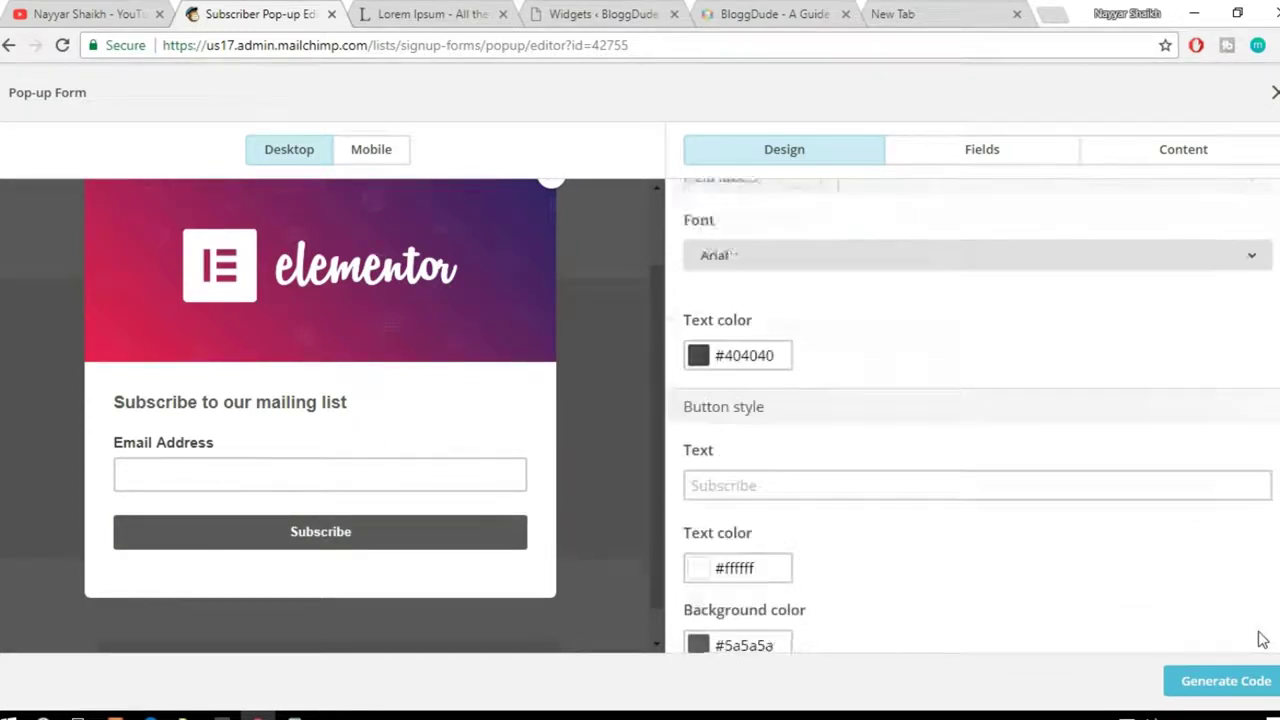
scroll(1262, 640, up, 4)
click(1224, 681)
click(648, 410)
key(ctrl+a)
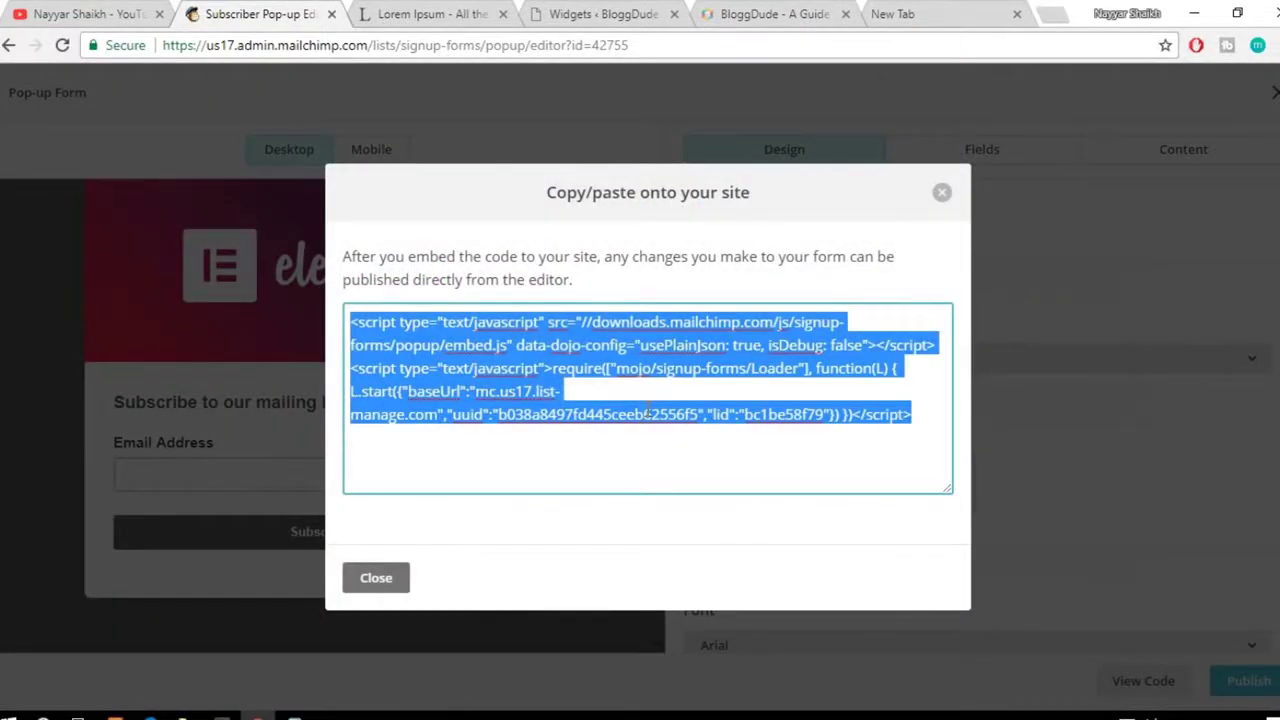
click(598, 16)
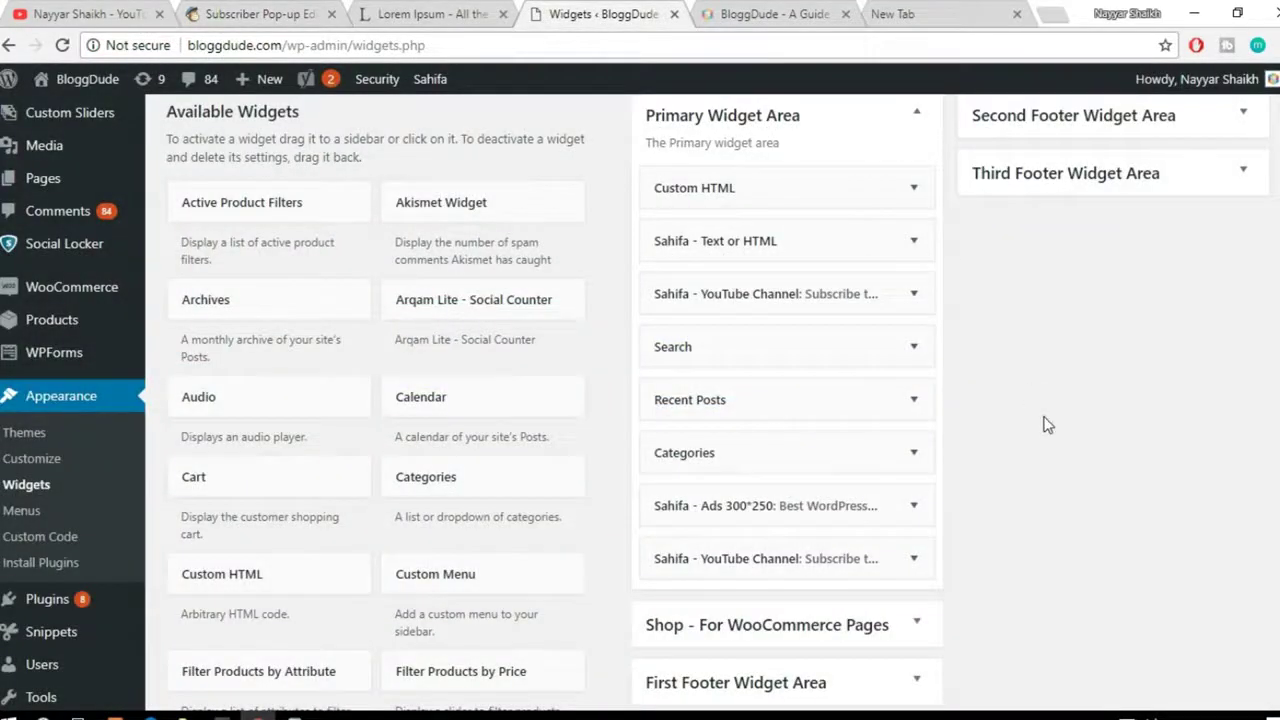
Step: Replace the Custom HTML widget's signup code with the MailChimp pop-up script and save it
click(913, 187)
key(ctrl+a)
key(BackSpace)
text(<script type="text/javascript" src="//downloads.mailchimp.com/js/signup-forms/popup/embed.js" data-dojo-config="usePlainJson: true, isDebug: false"></script><script type="text/javascript">require(["mojo/signup-forms/Loader"], function(L) { L.start({"baseUrl":"mc.us17.list-manage.com","uuid":"b038a8407fd445ceeb62556f5","lid":"bc1be58f79"}) })</script>)
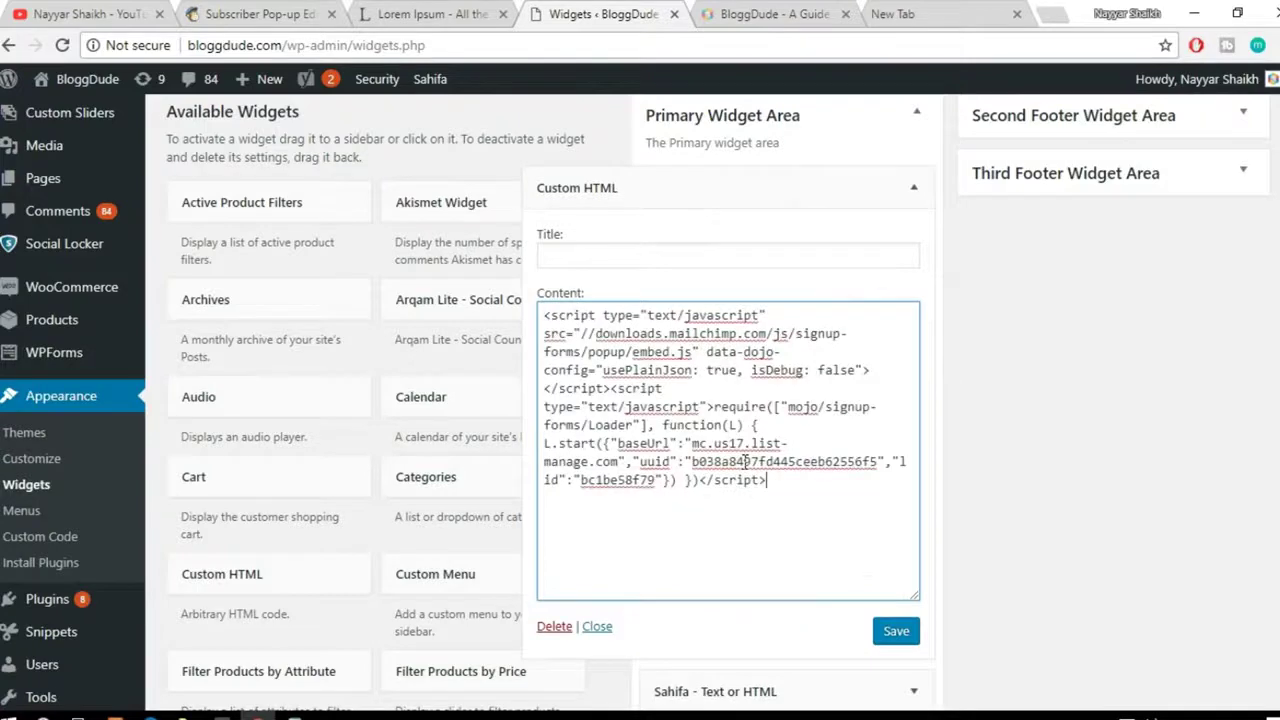
click(896, 632)
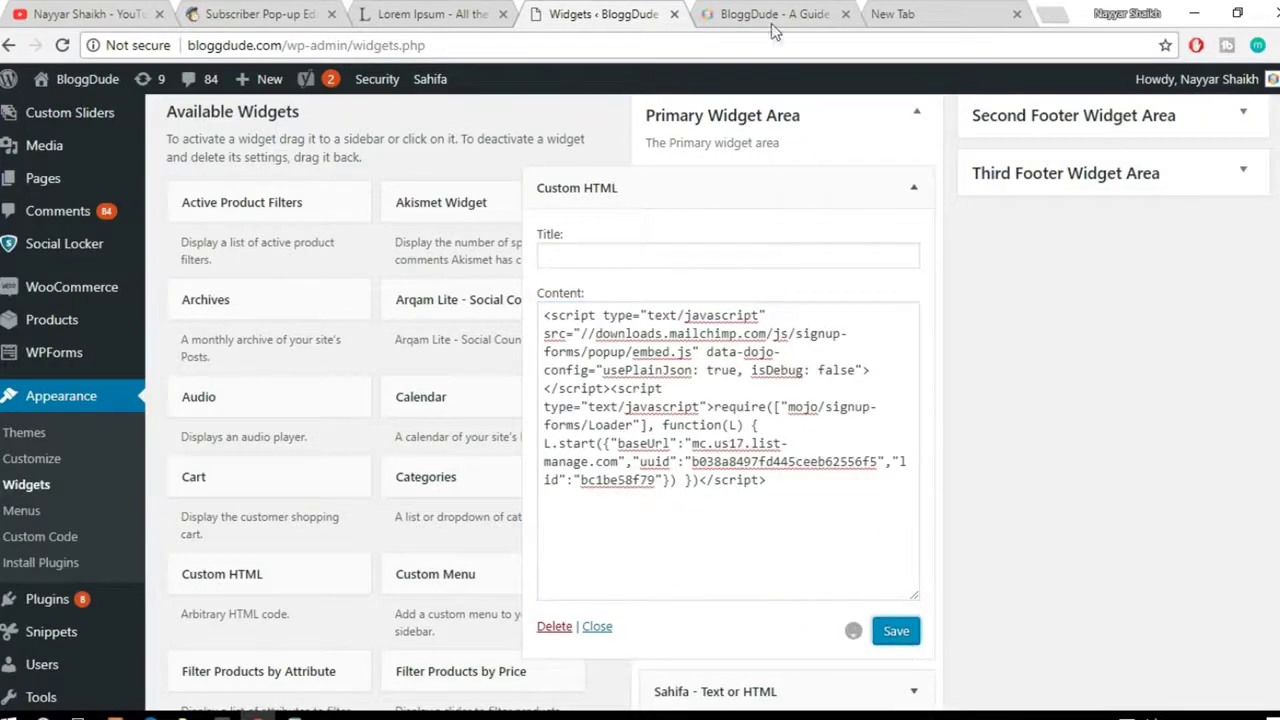
click(768, 16)
click(728, 47)
key(ctrl+c)
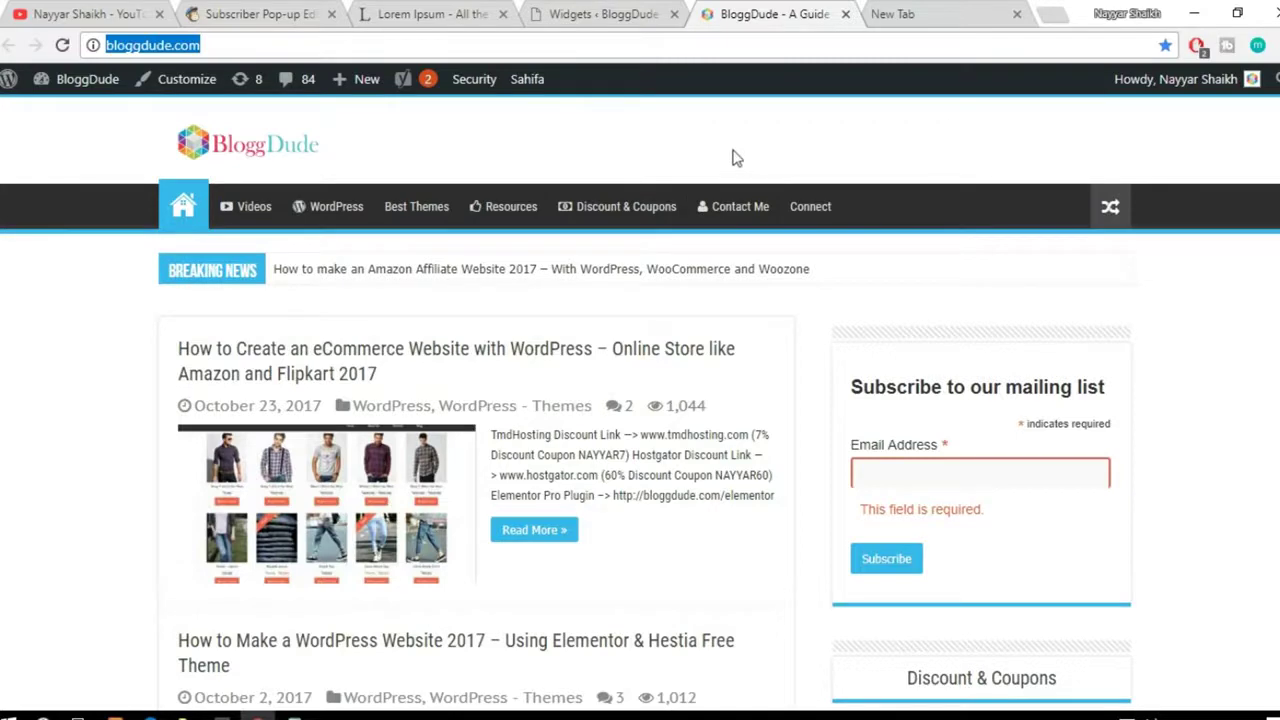
Step: Open bloggdude.com in a new incognito window
click(1272, 45)
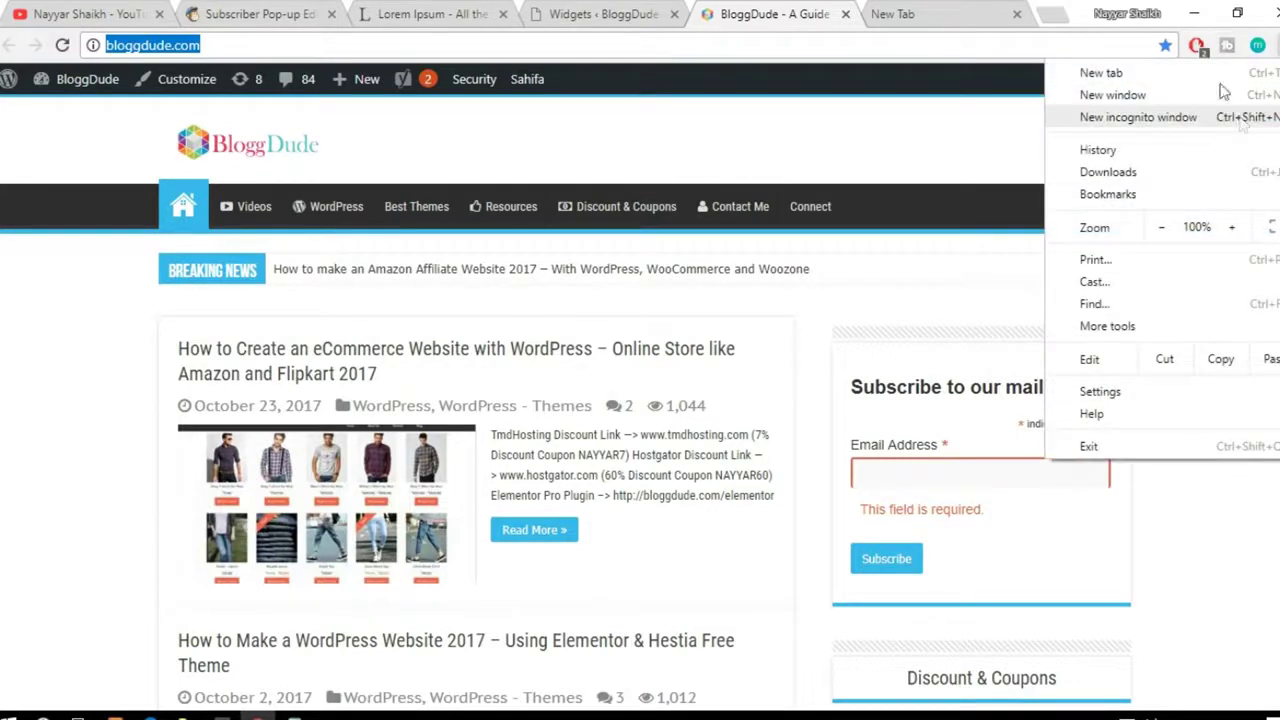
click(1212, 117)
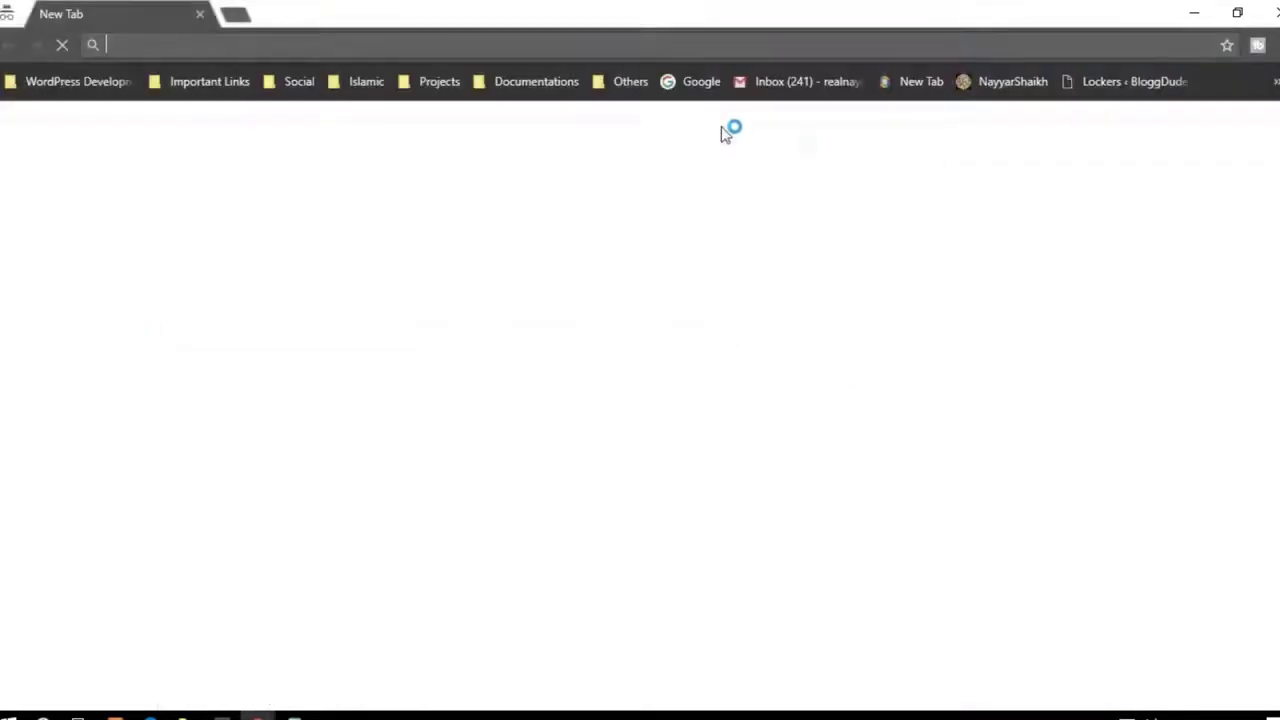
key(ctrl+v)
key(Return)
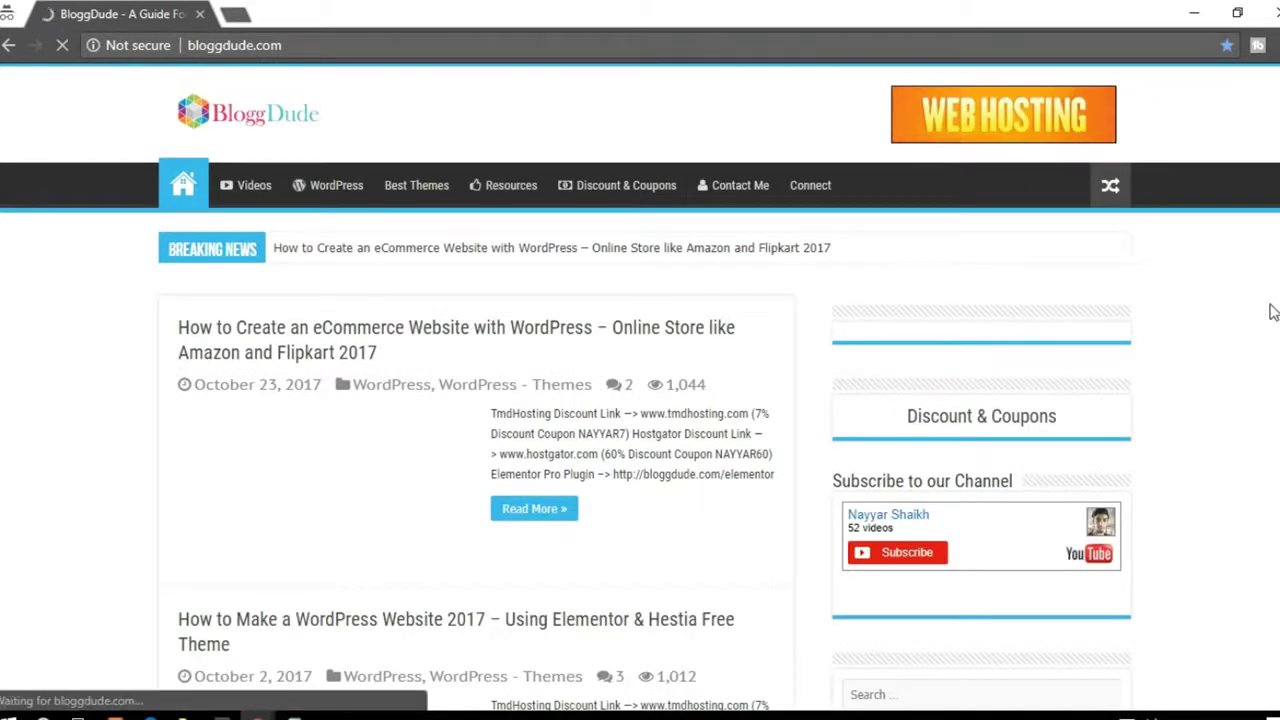
Step: Scroll until the subscribe pop-up appears, then dismiss it
scroll(1272, 312, down, 4)
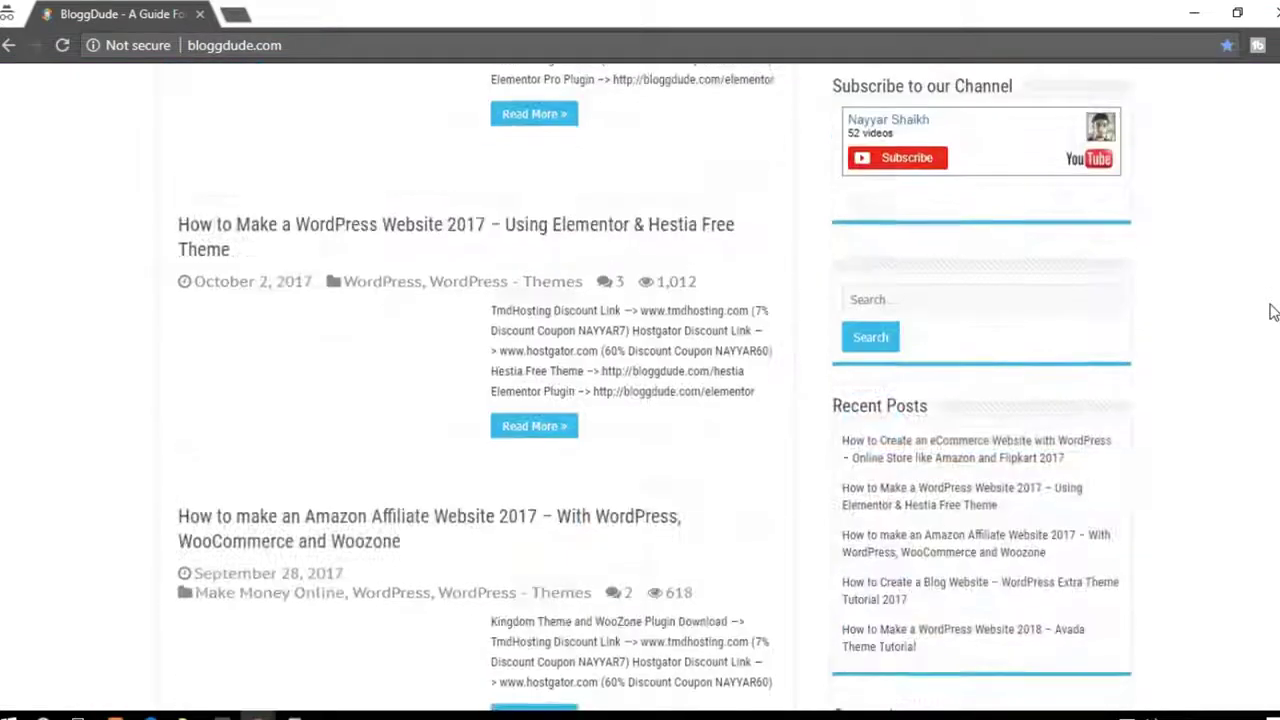
scroll(1272, 312, down, 2)
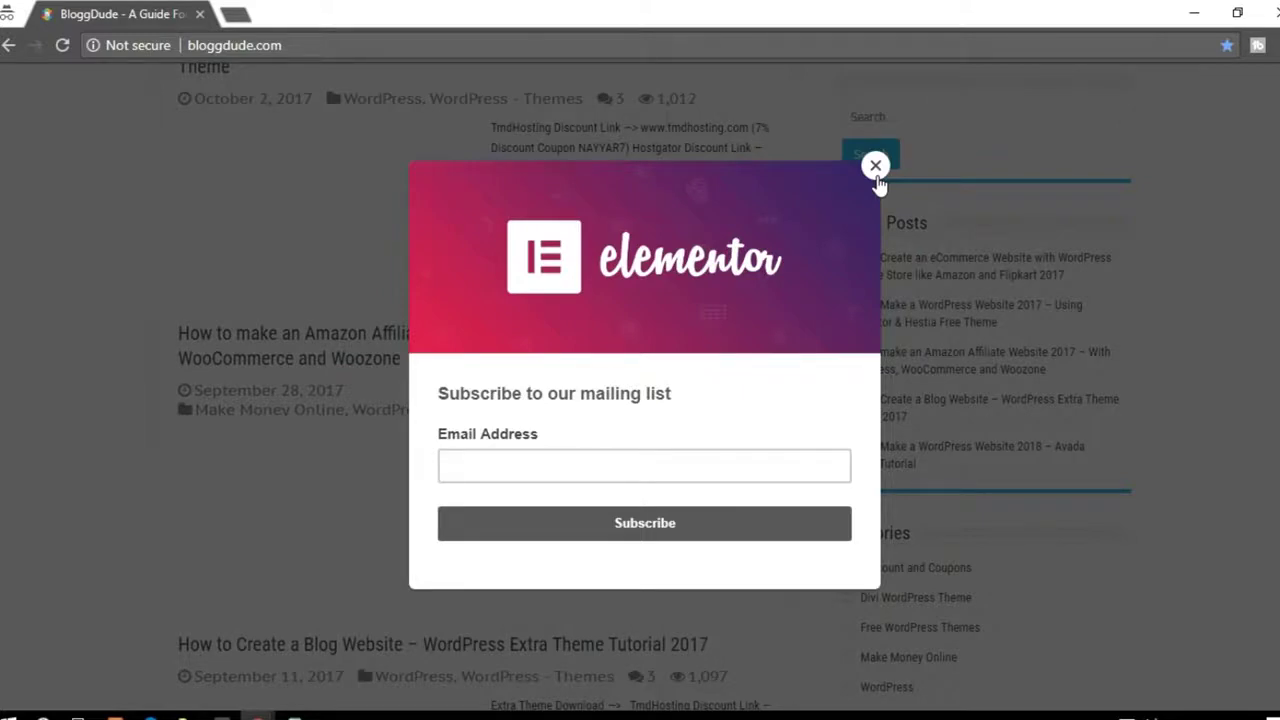
click(876, 167)
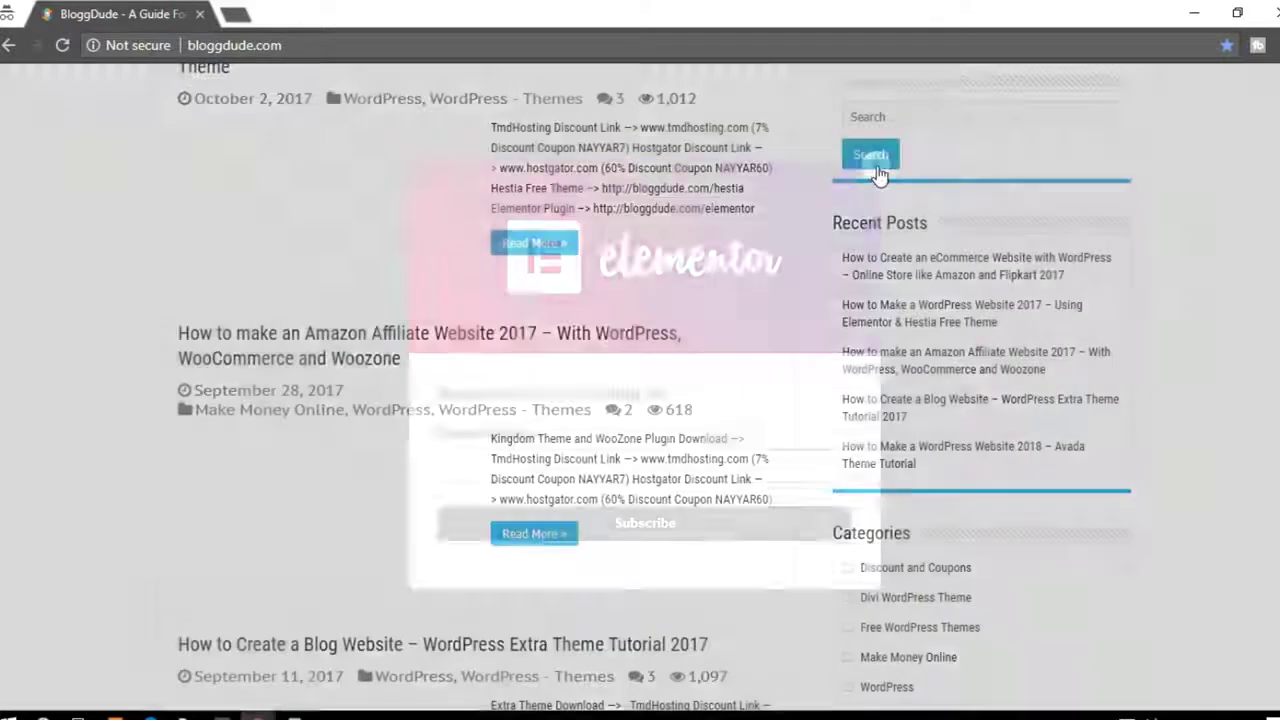
scroll(876, 170, up, 6)
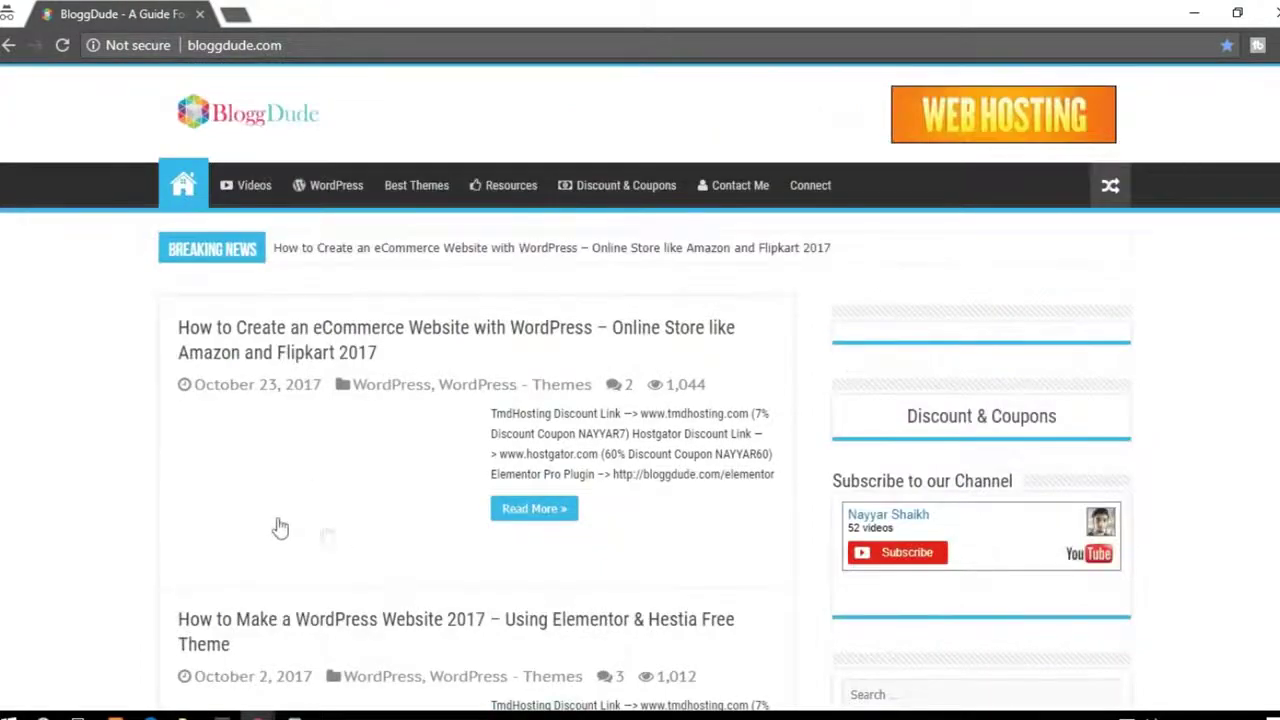
scroll(417, 446, down, 3)
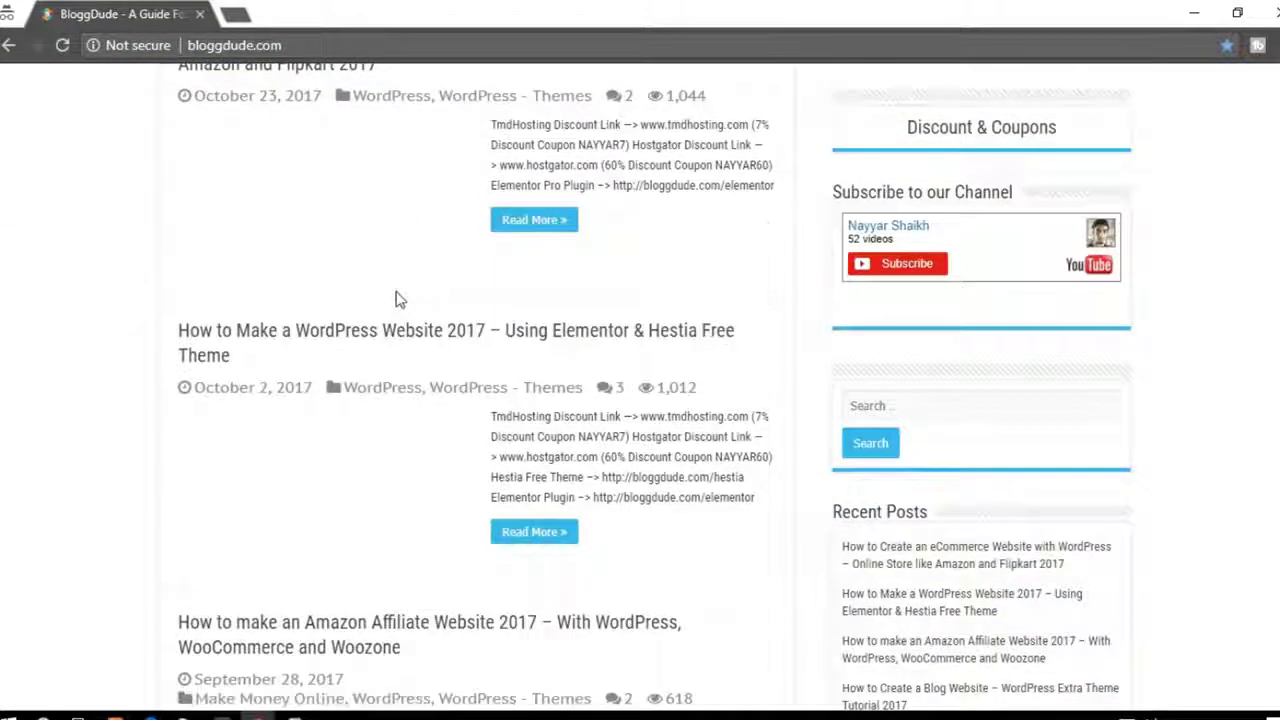
scroll(340, 300, up, 1)
scroll(420, 330, down, 9)
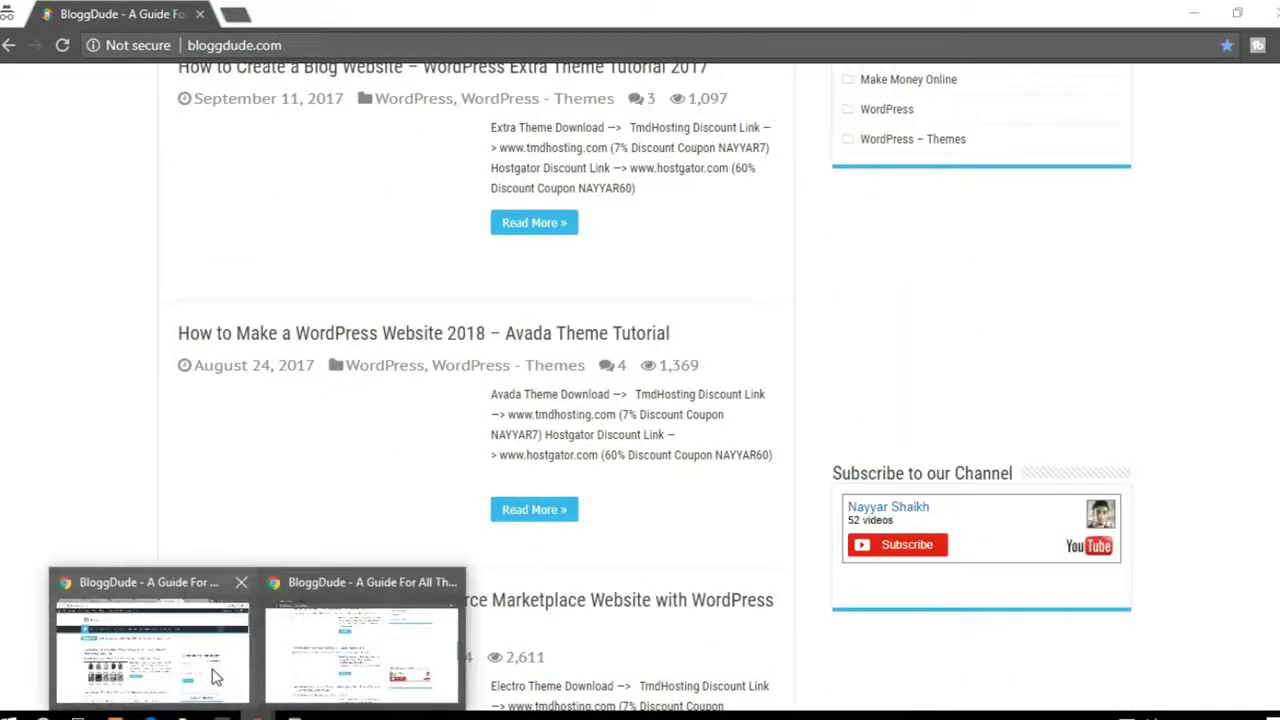
Step: Switch back to the regular BloggDude window and scroll through the homepage
click(214, 677)
scroll(376, 490, down, 4)
scroll(370, 465, down, 2)
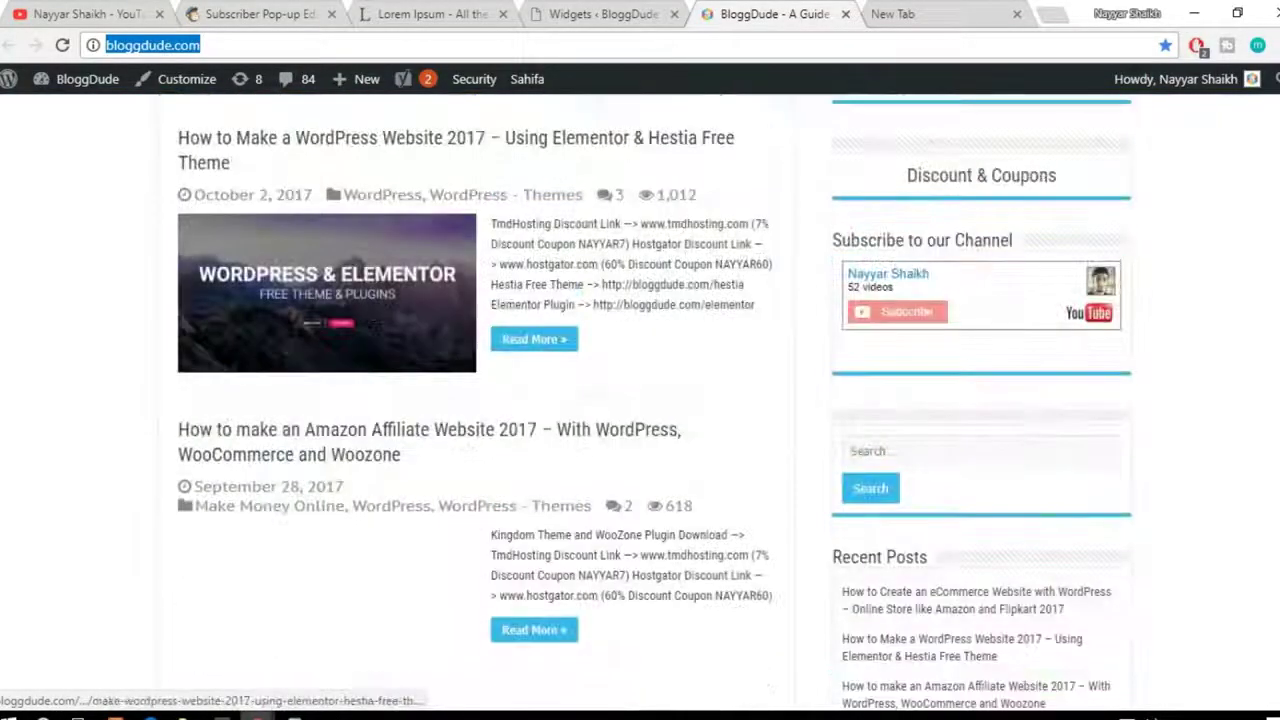
click(157, 640)
scroll(580, 411, down, 2)
scroll(580, 411, down, 12)
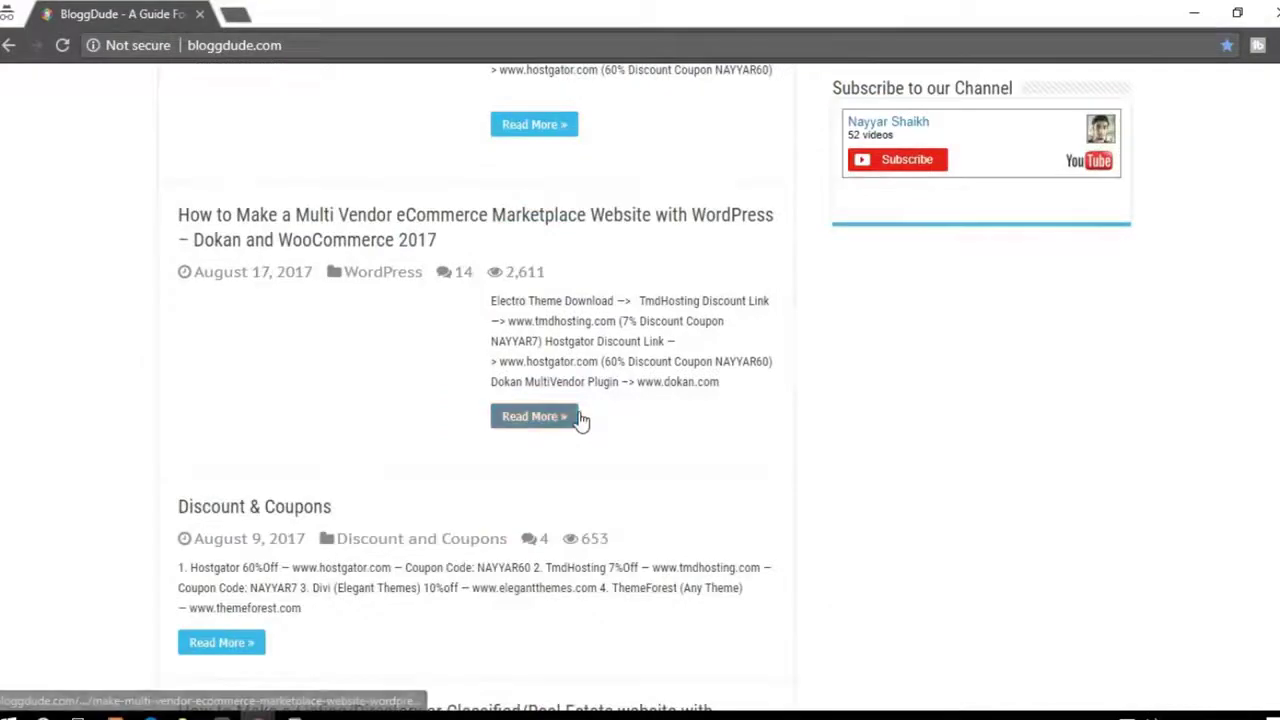
scroll(582, 418, down, 2)
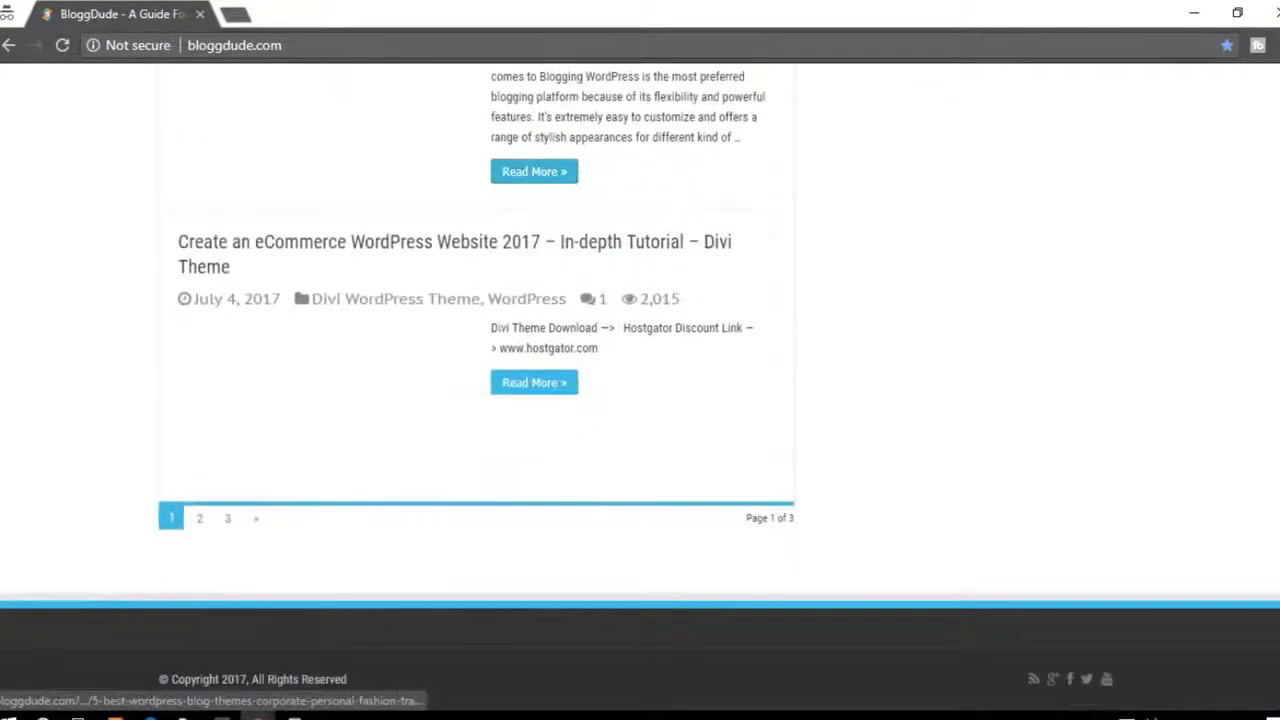
scroll(582, 418, up, 6)
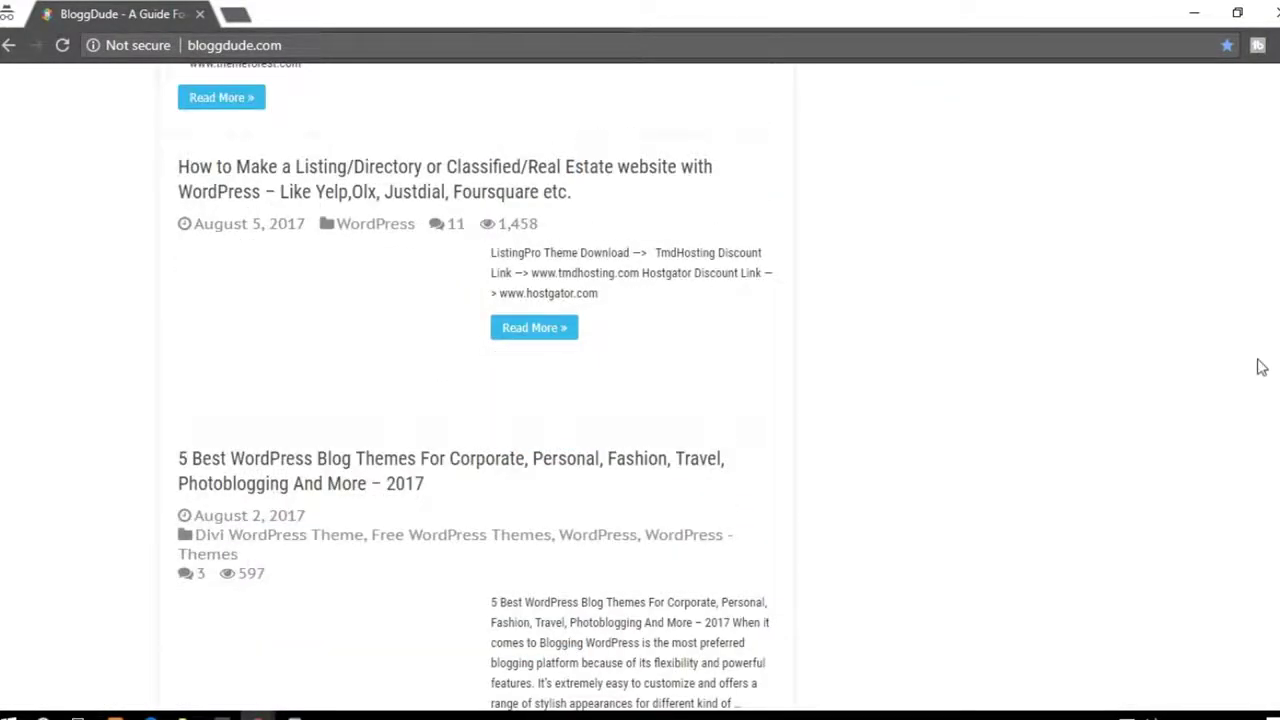
scroll(1261, 367, up, 13)
scroll(1259, 389, down, 2)
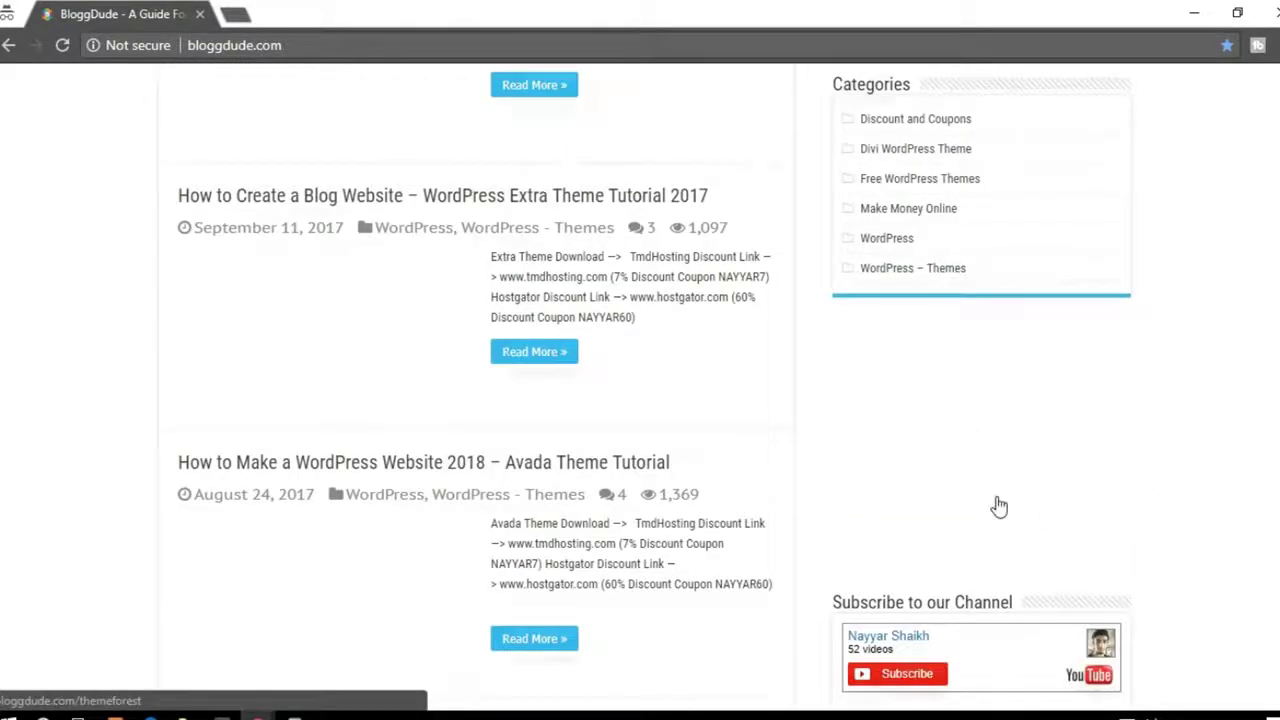
scroll(919, 506, up, 11)
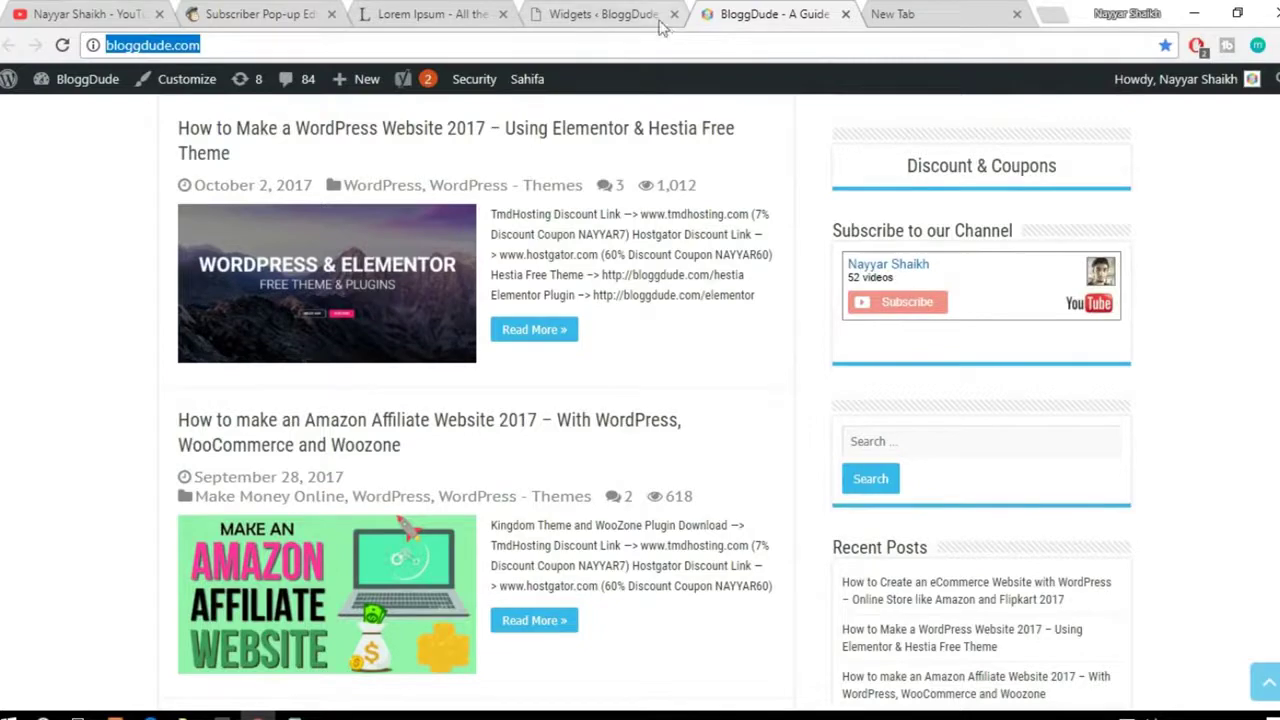
Step: Delete the pop-up script from the Custom HTML widget, save and collapse it, then reopen the pop-up editor
click(658, 20)
drag(822, 481, 502, 275)
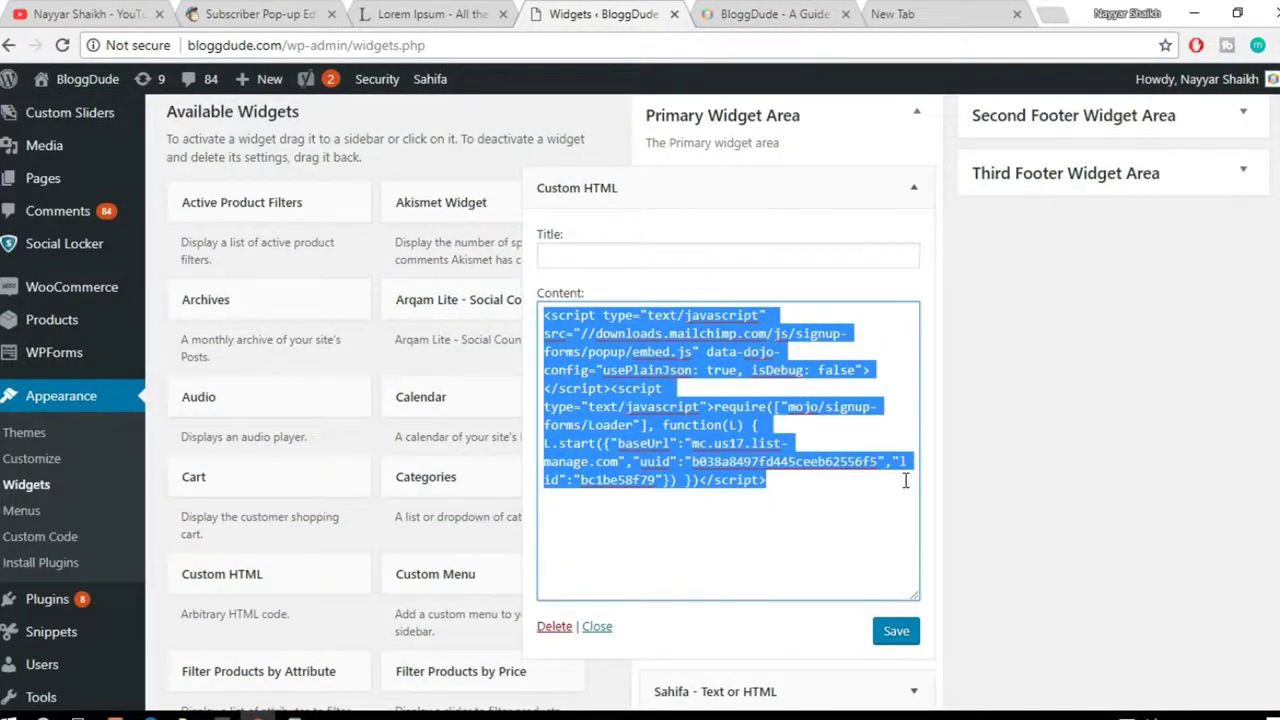
click(255, 16)
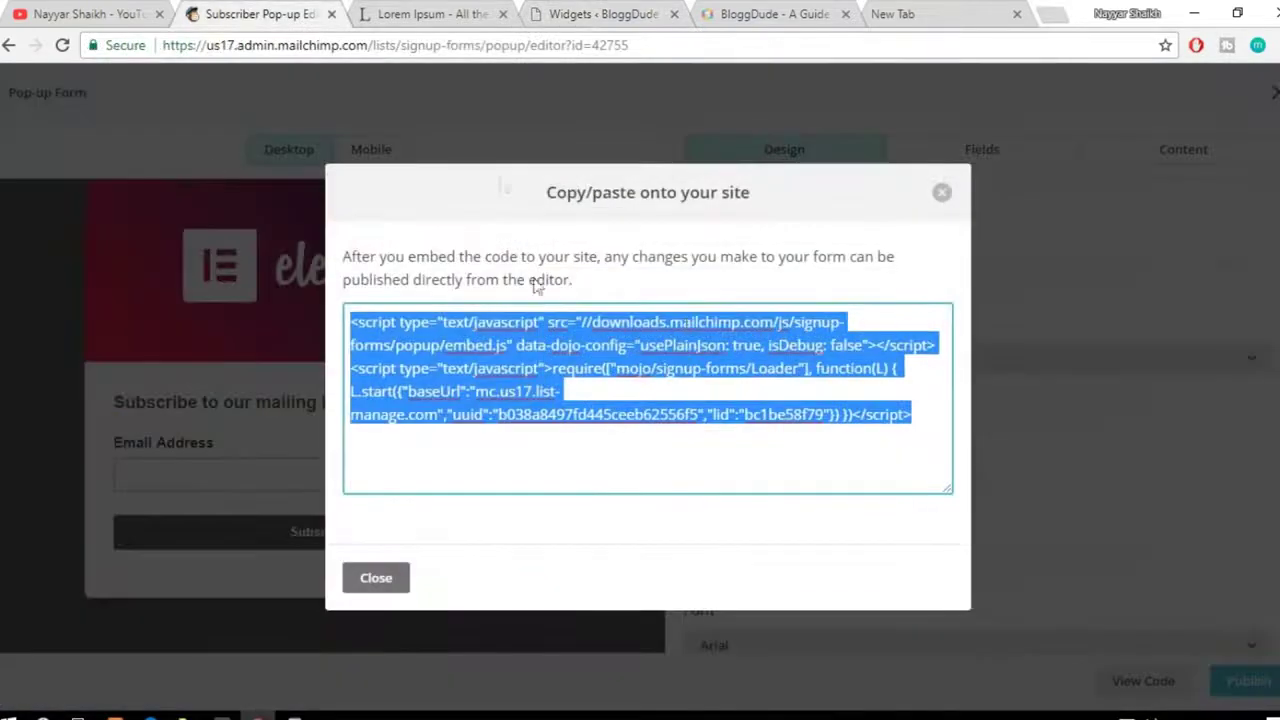
click(942, 194)
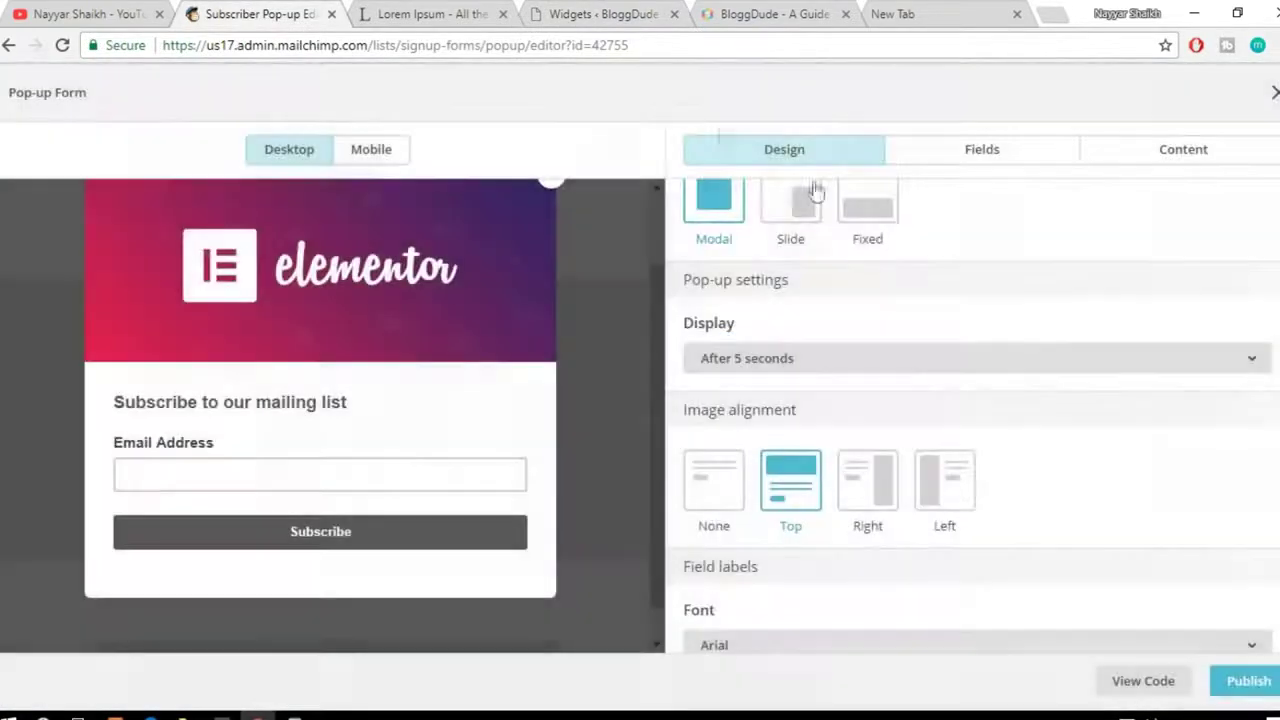
click(640, 8)
key(BackSpace)
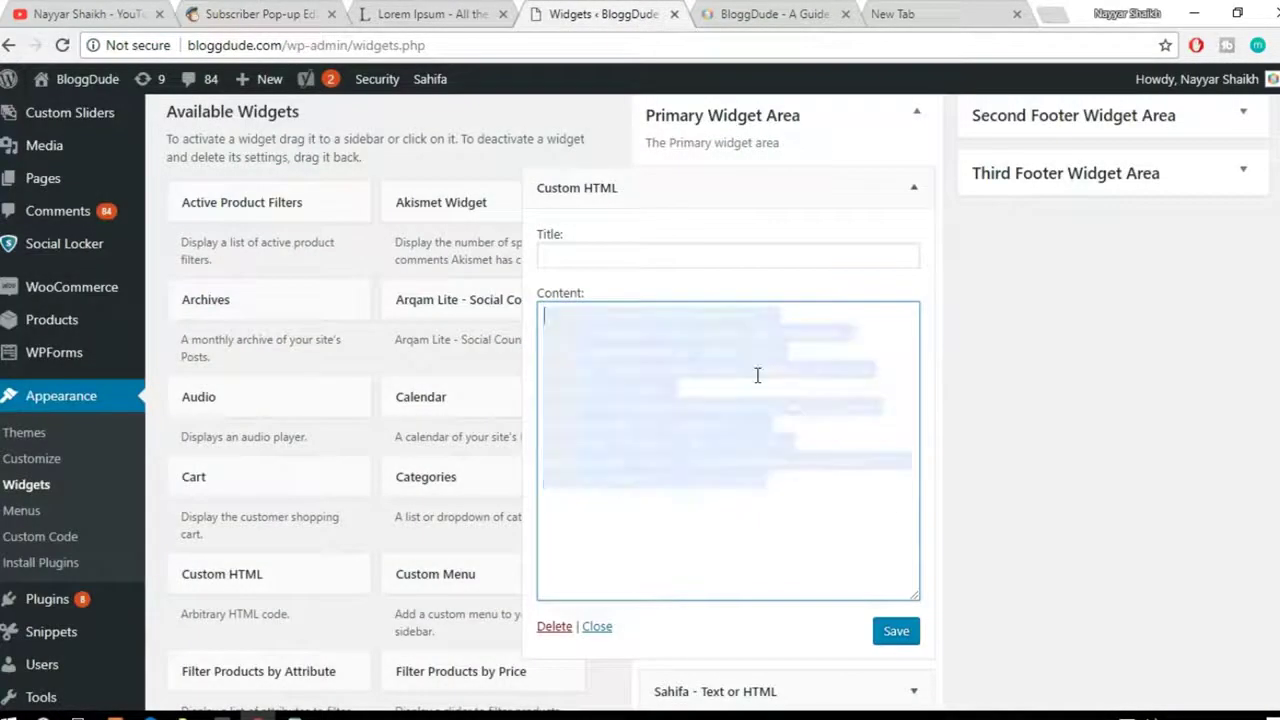
click(905, 632)
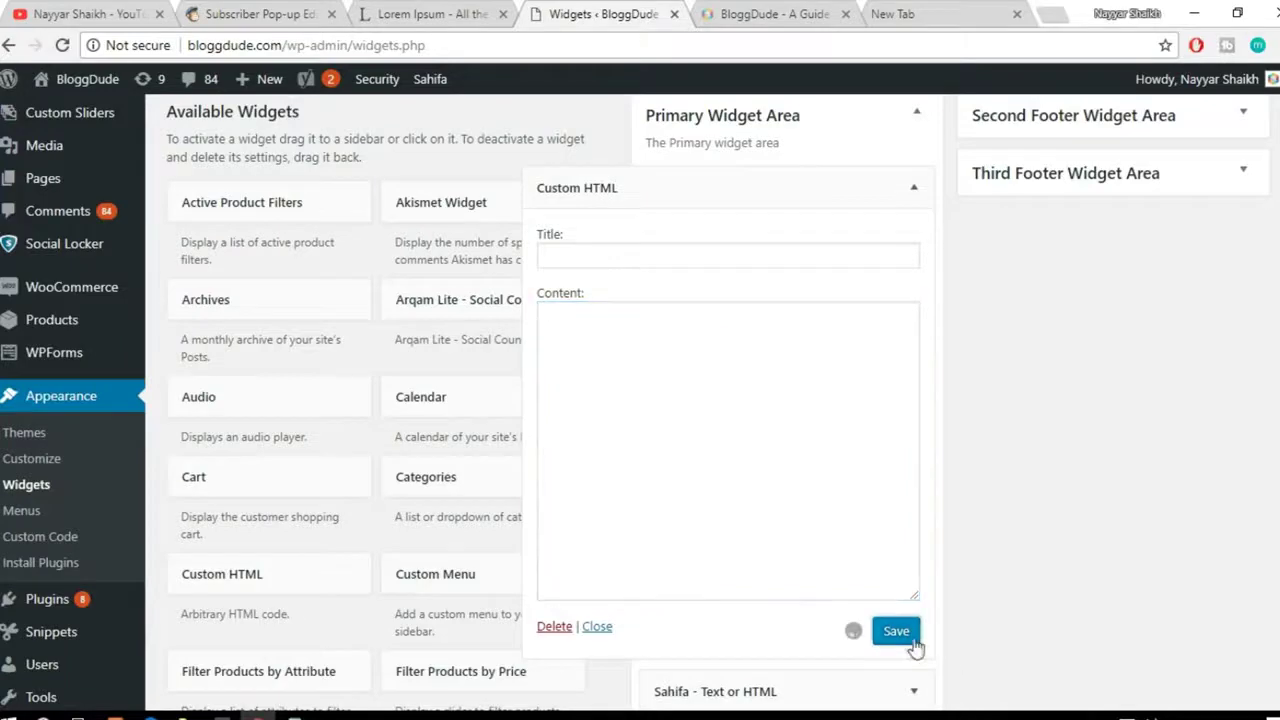
click(913, 189)
click(309, 8)
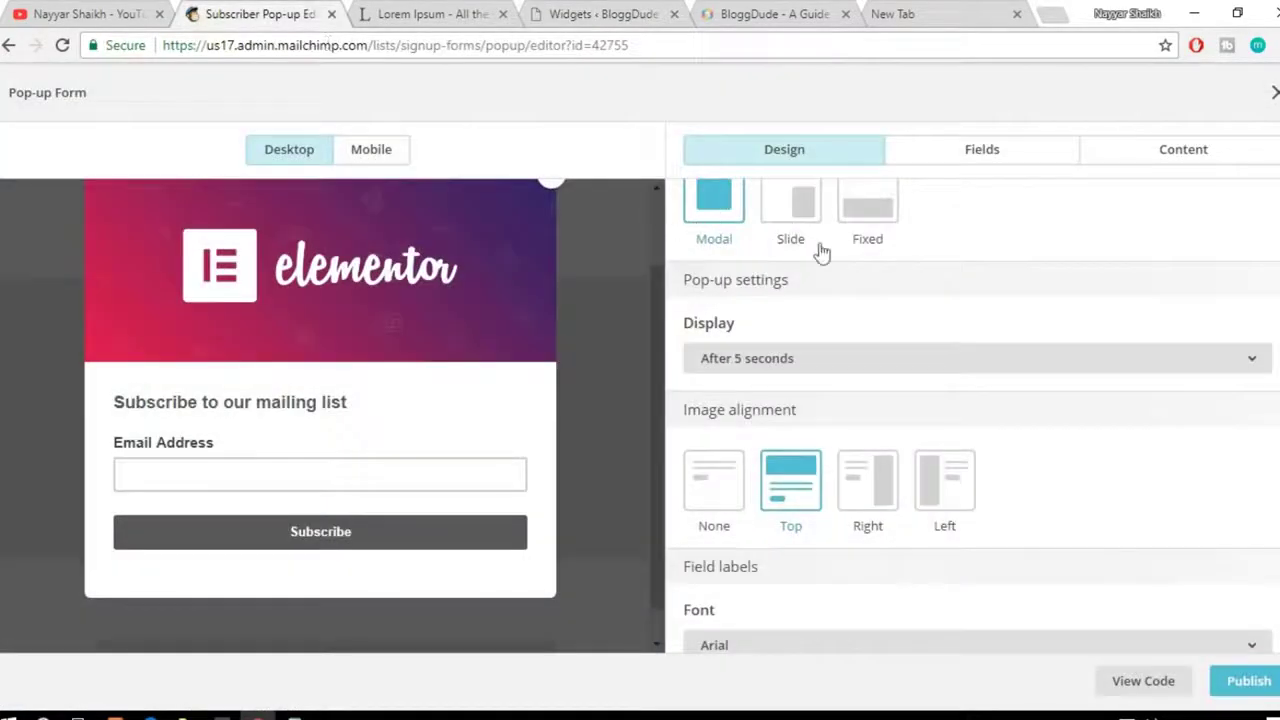
scroll(823, 251, up, 1)
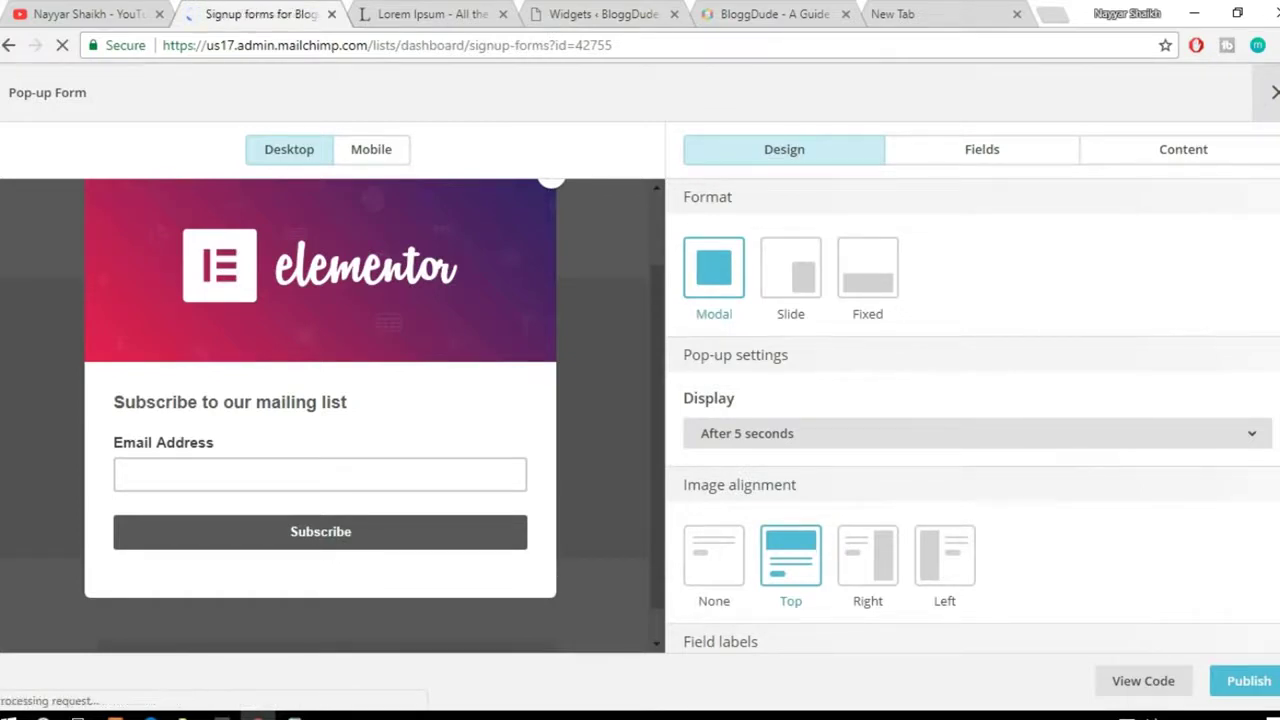
Step: Go to Campaigns and start creating a new campaign
scroll(826, 440, down, 5)
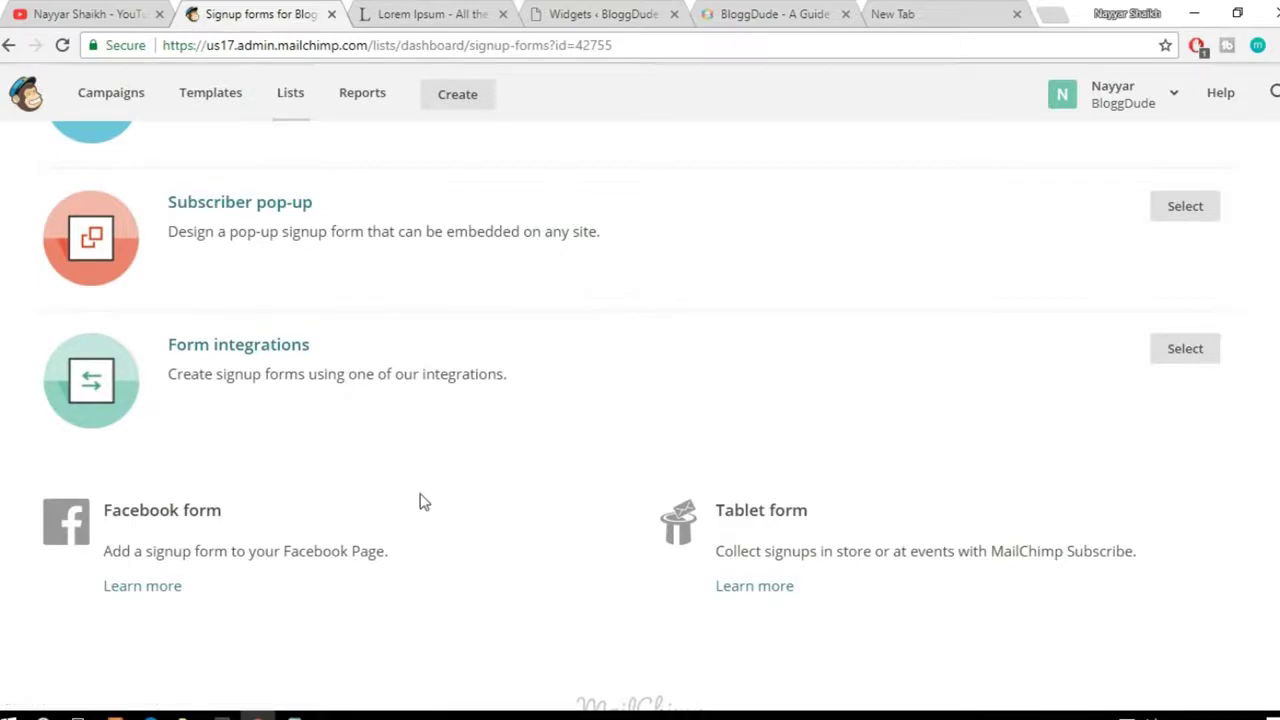
scroll(420, 501, up, 5)
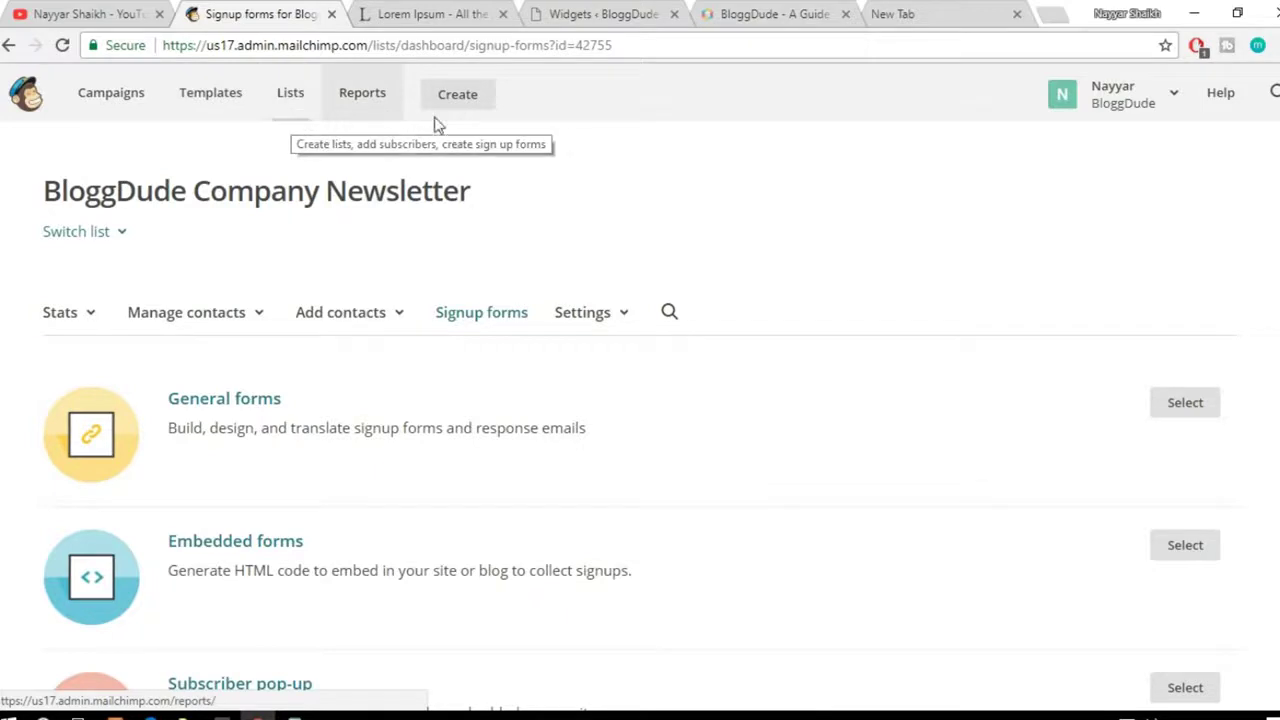
click(120, 103)
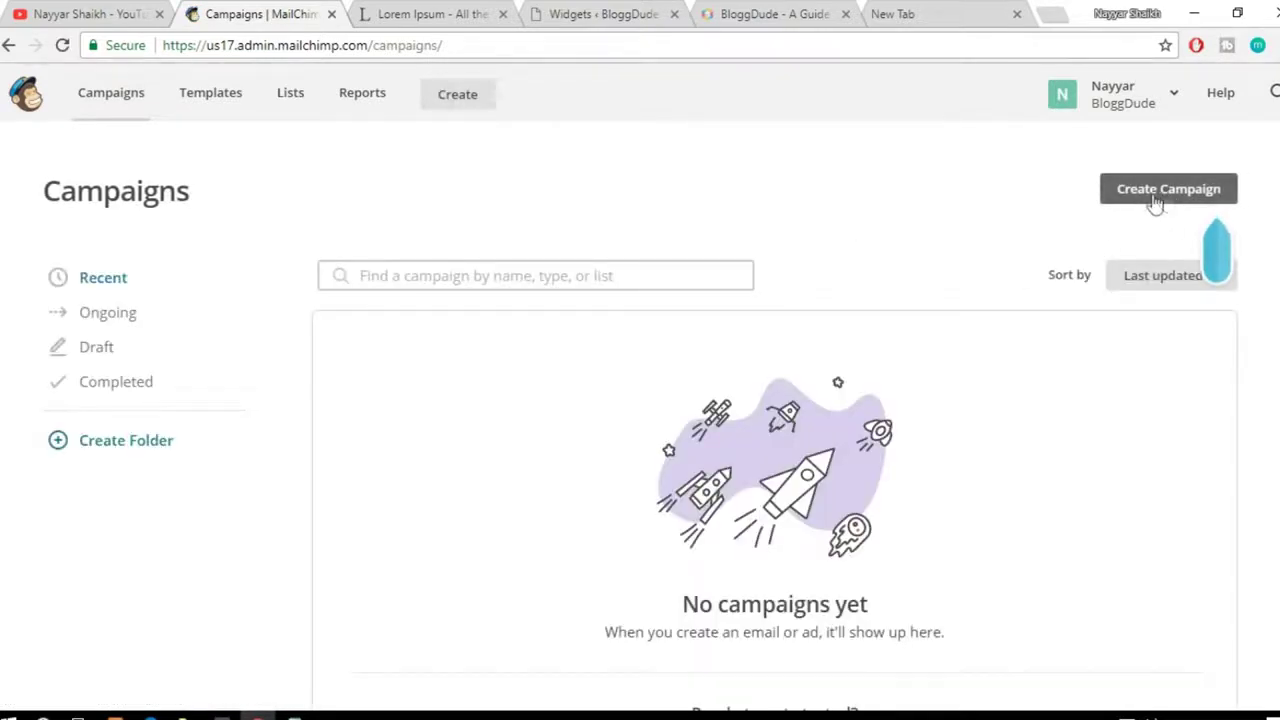
click(1155, 196)
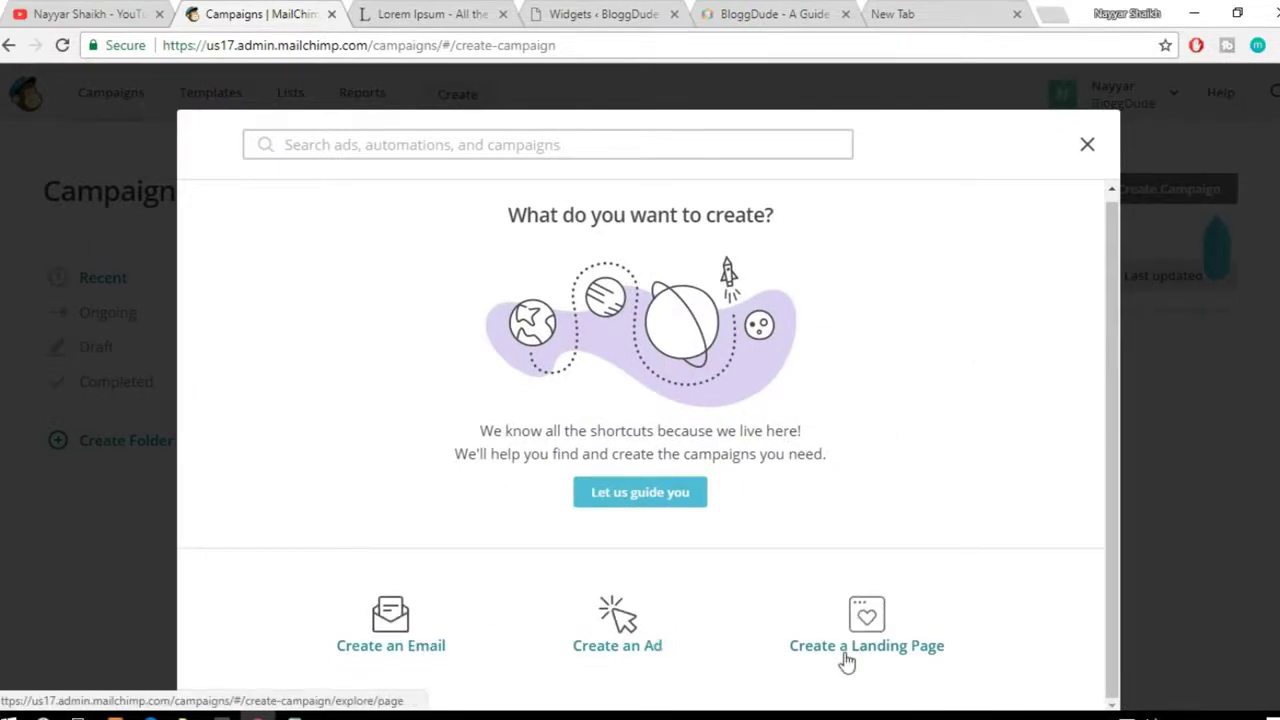
Step: Look at the Facebook/Instagram and Google remarketing ad options and the landing page option, then go back
click(630, 635)
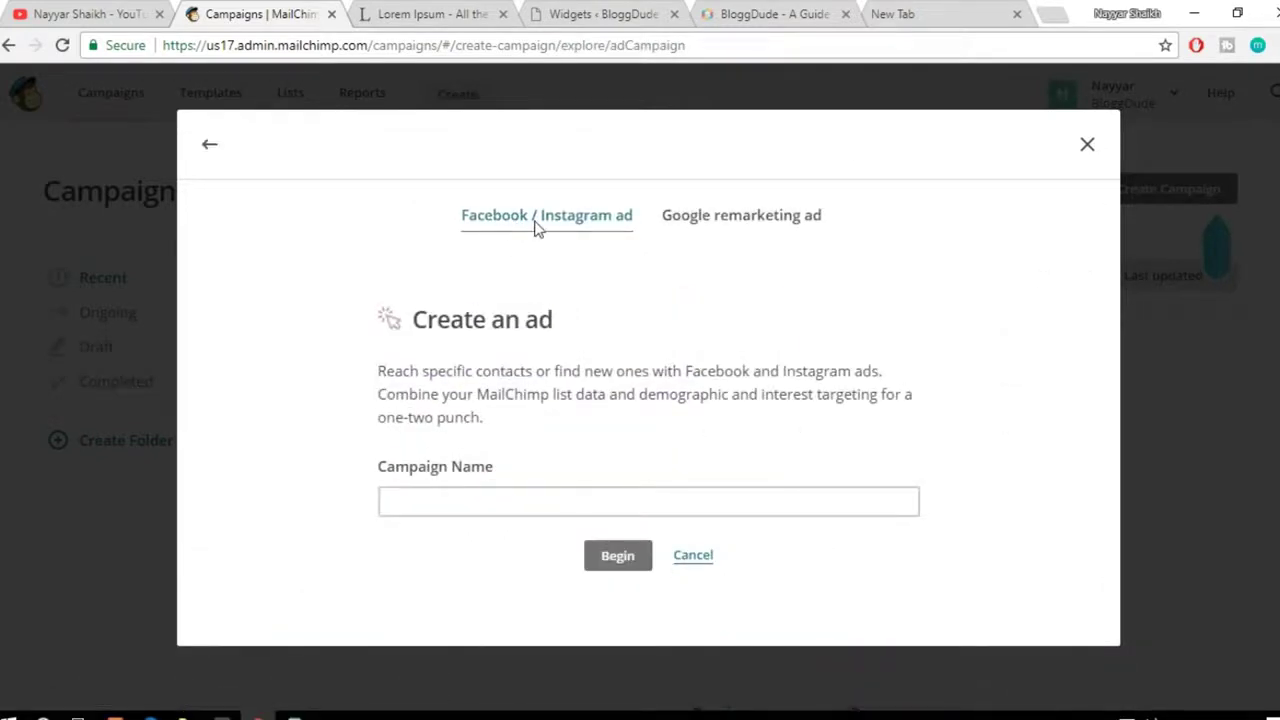
click(733, 228)
click(480, 228)
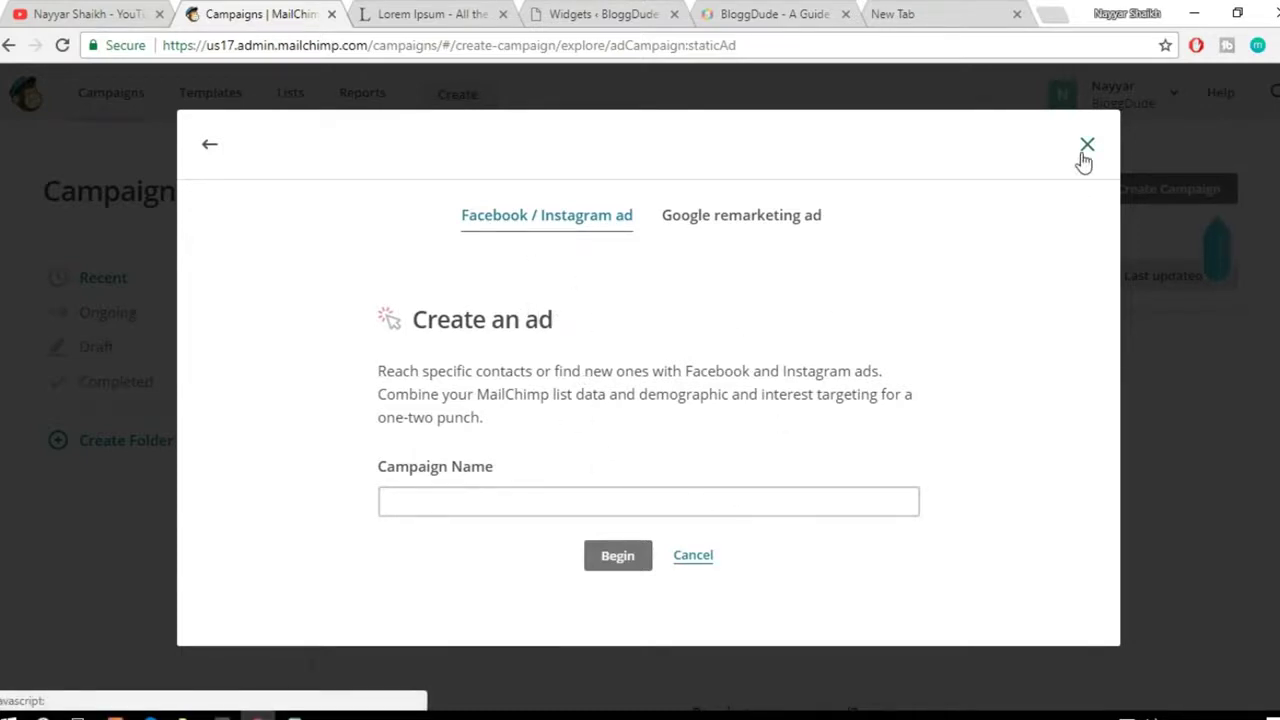
click(705, 560)
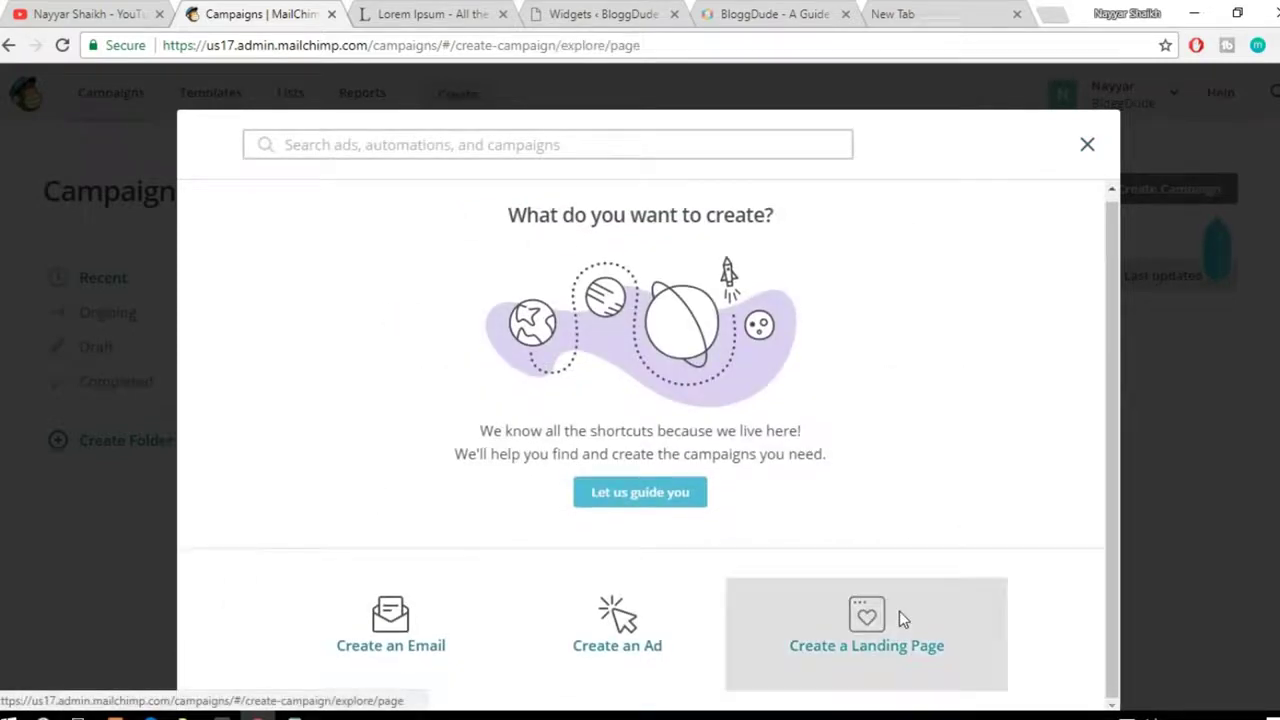
click(900, 619)
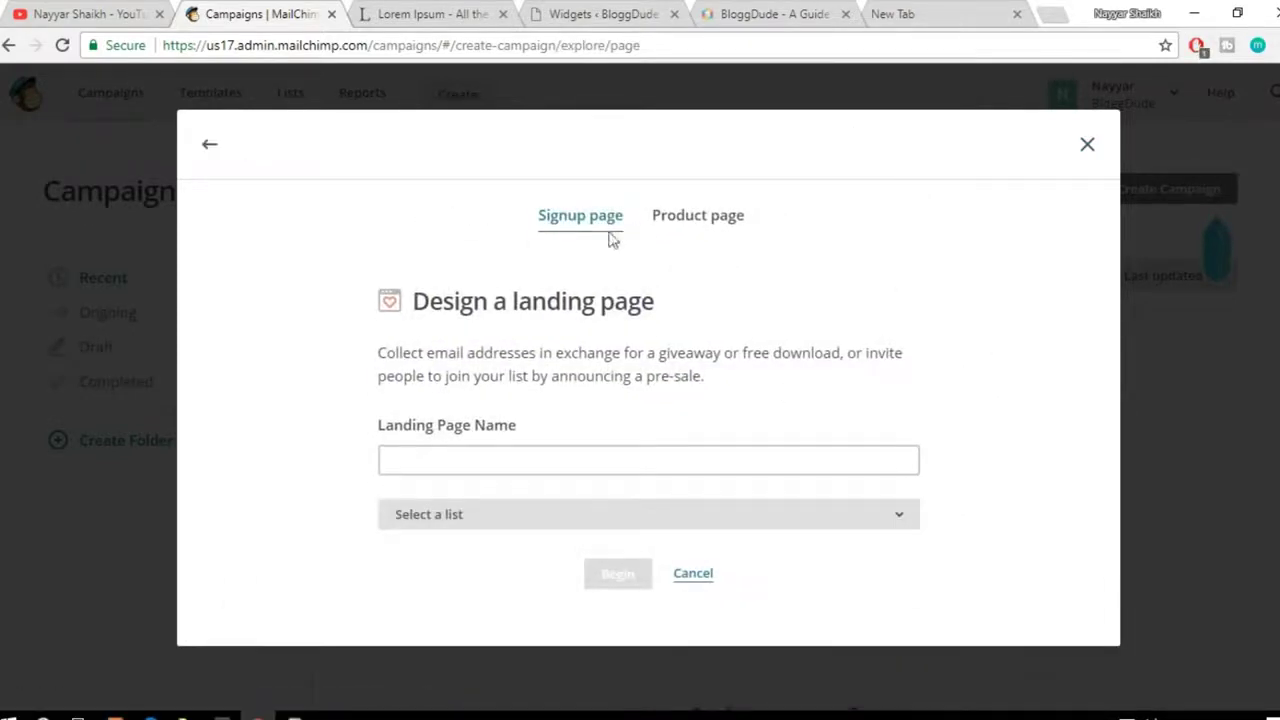
click(208, 150)
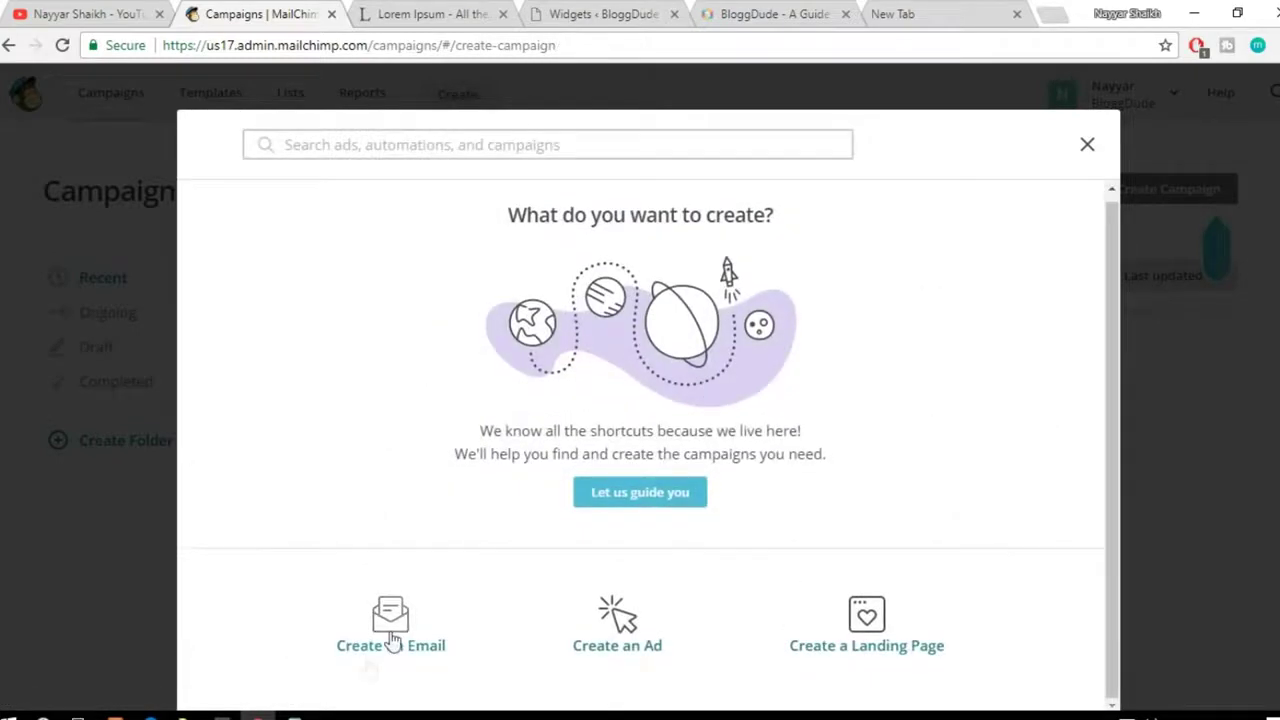
Step: Create an email campaign named 'Udemy Course Coupon' and begin its draft
click(407, 625)
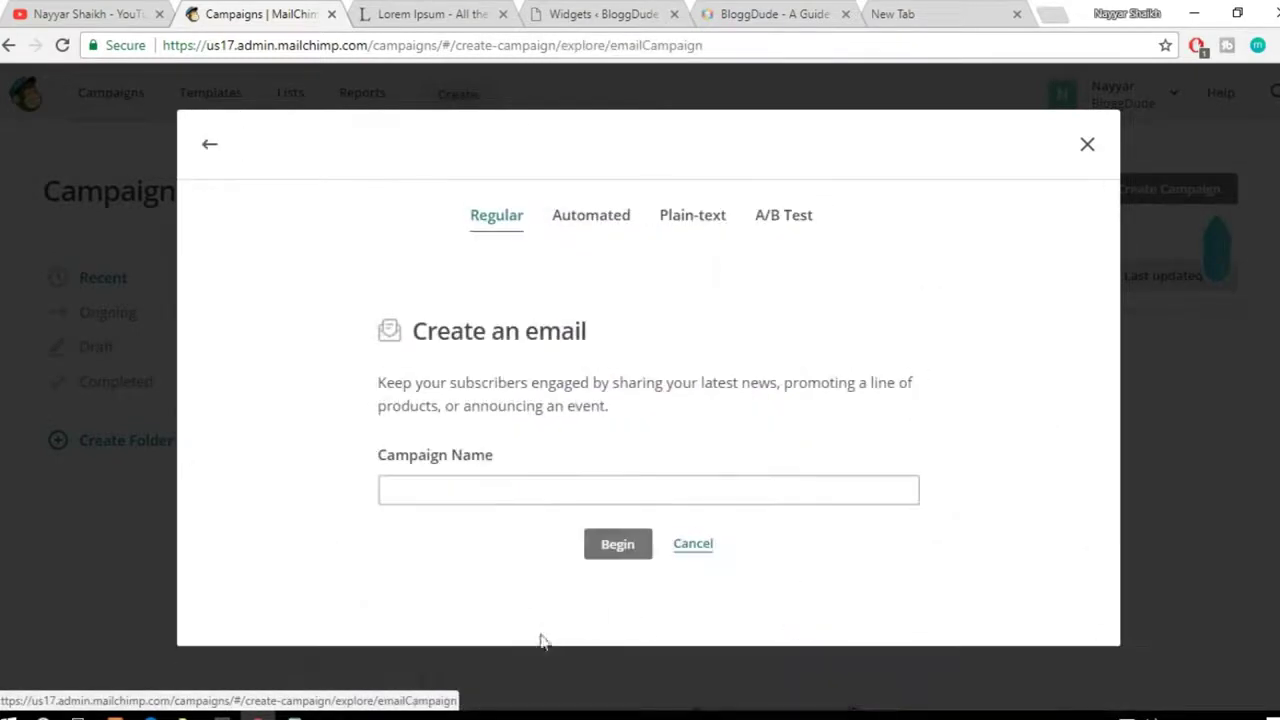
click(528, 490)
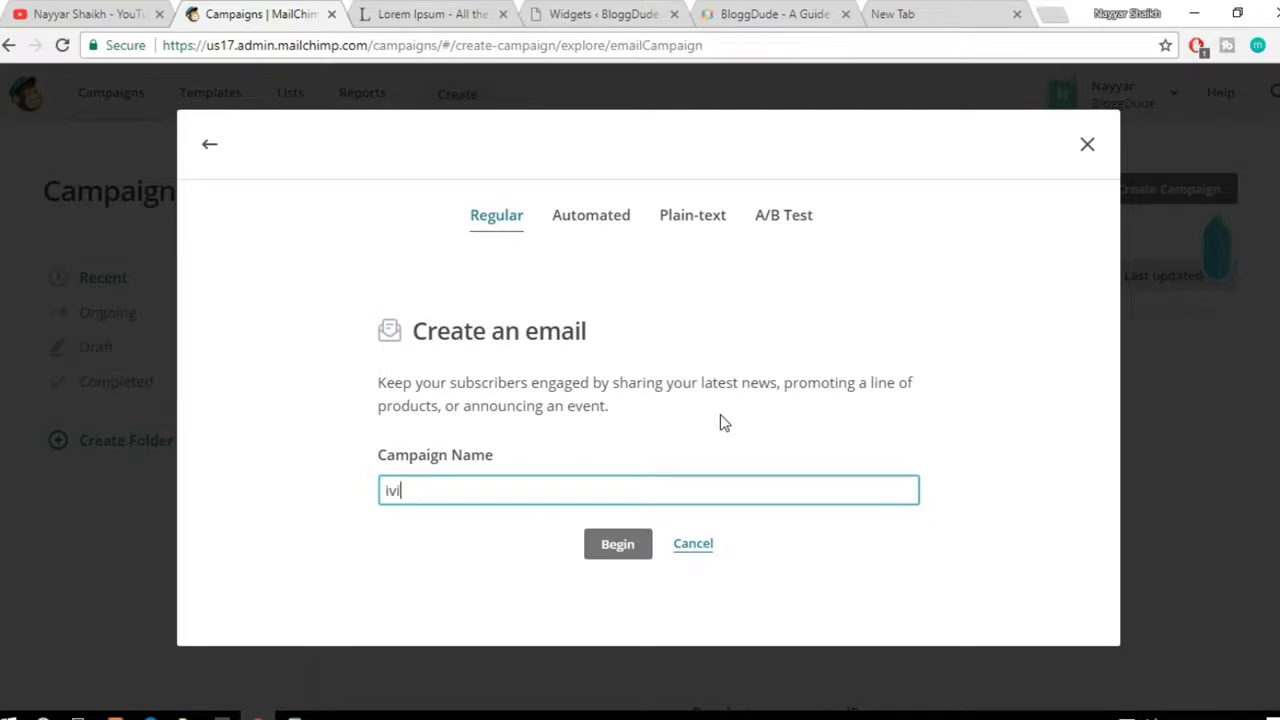
text(Fre)
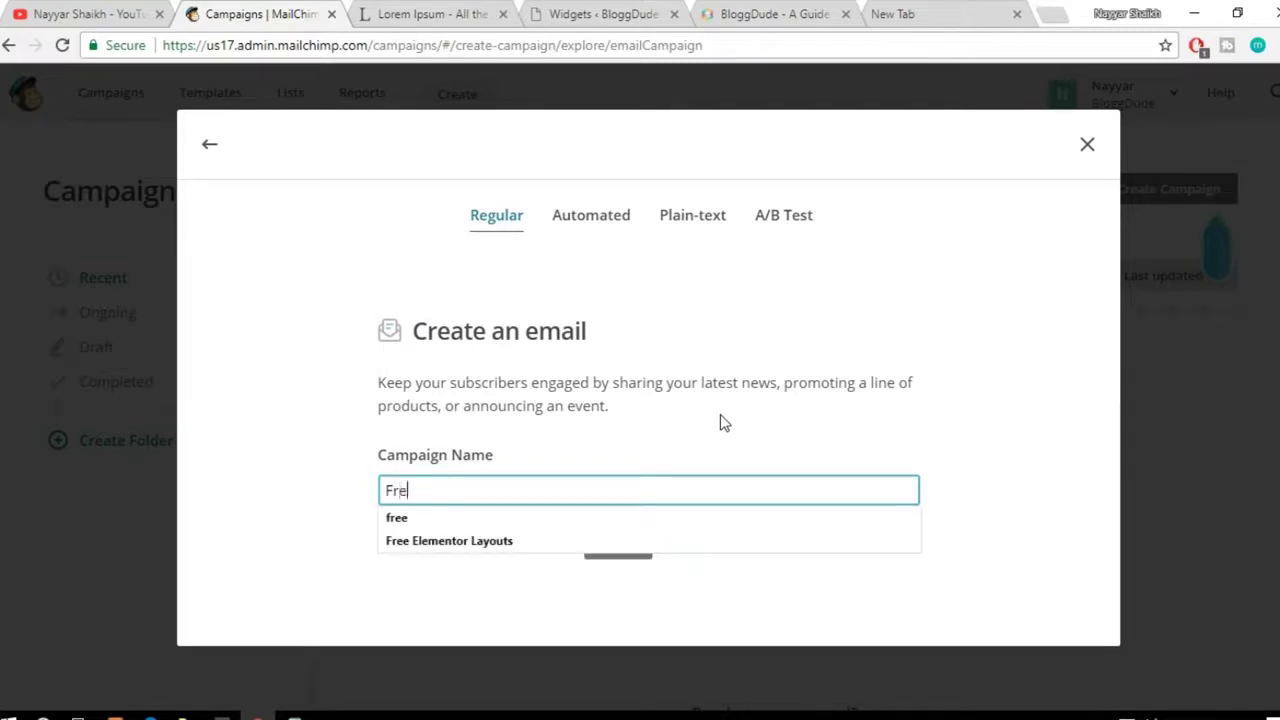
text(e Divi Layouts)
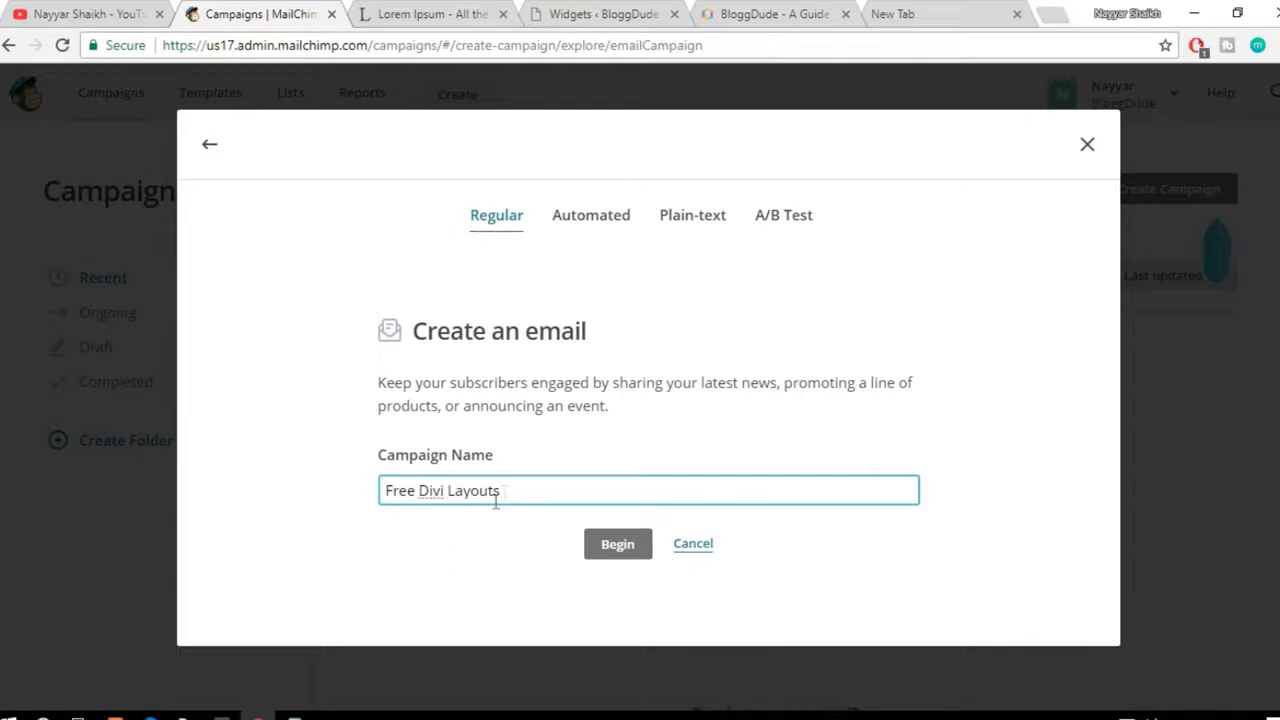
drag(537, 488, 376, 491)
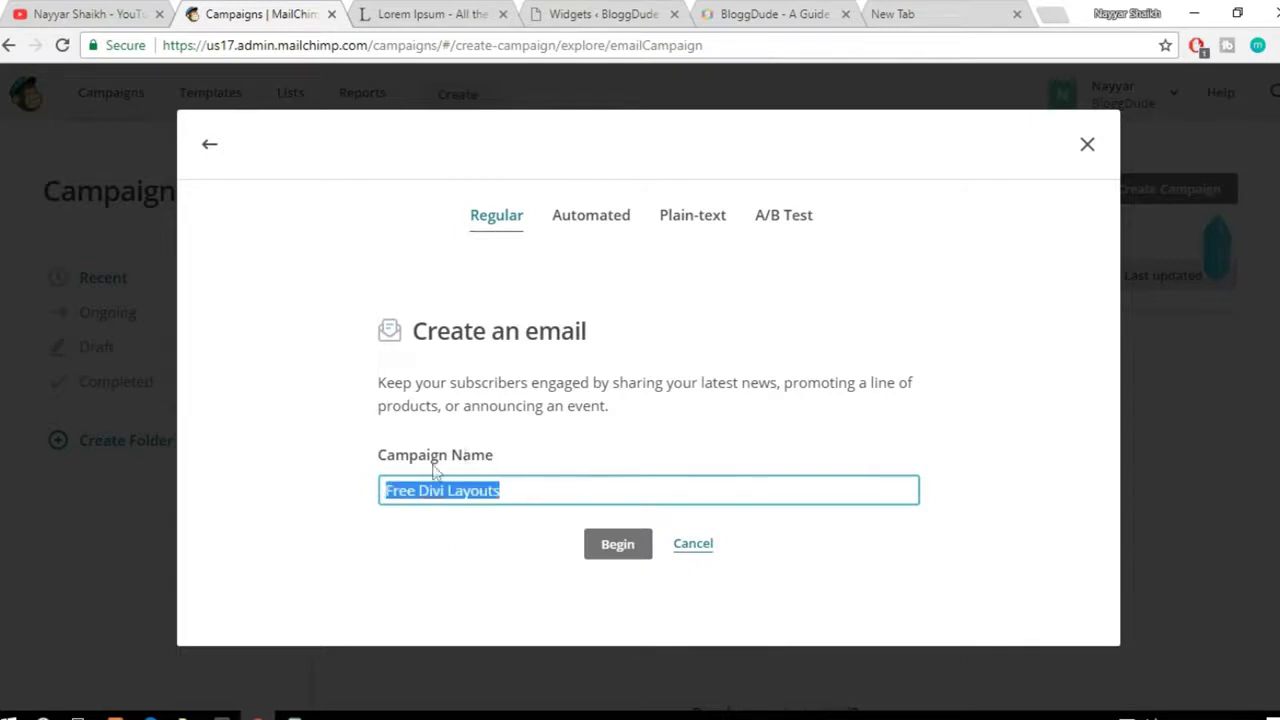
click(571, 488)
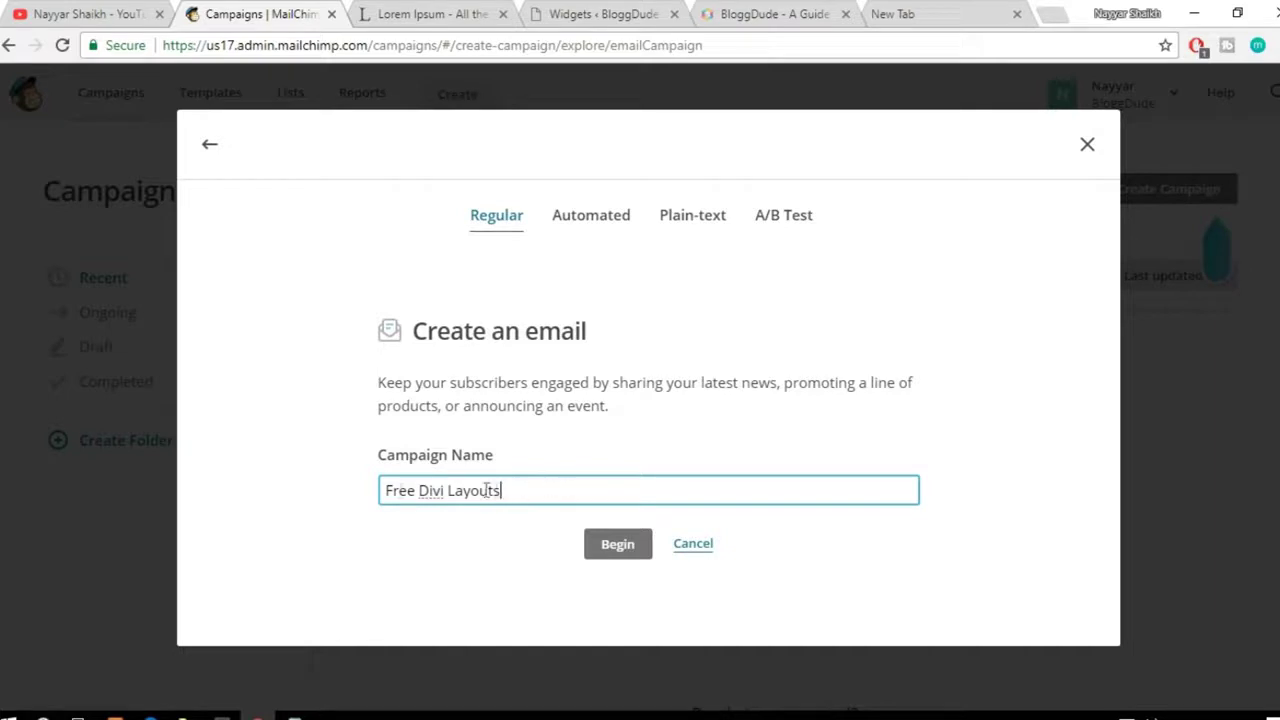
drag(534, 485, 352, 494)
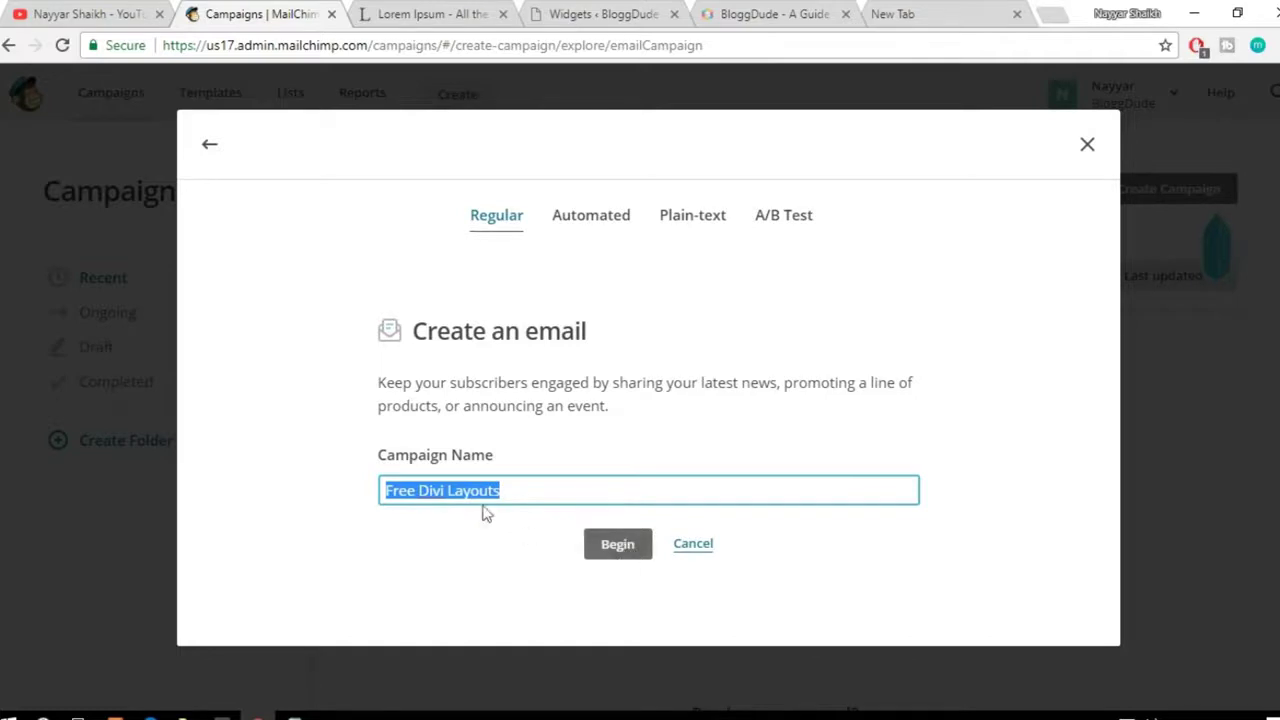
drag(534, 500, 366, 490)
text(Udemy Course Coupo)
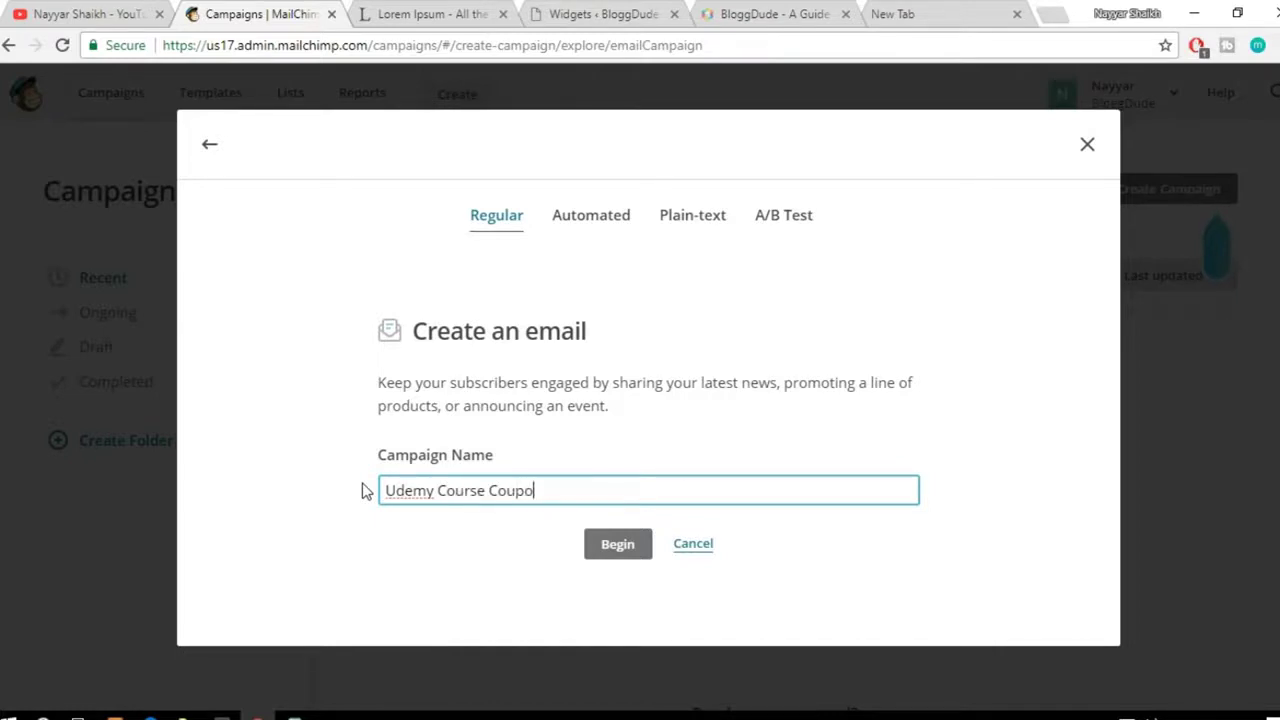
click(641, 555)
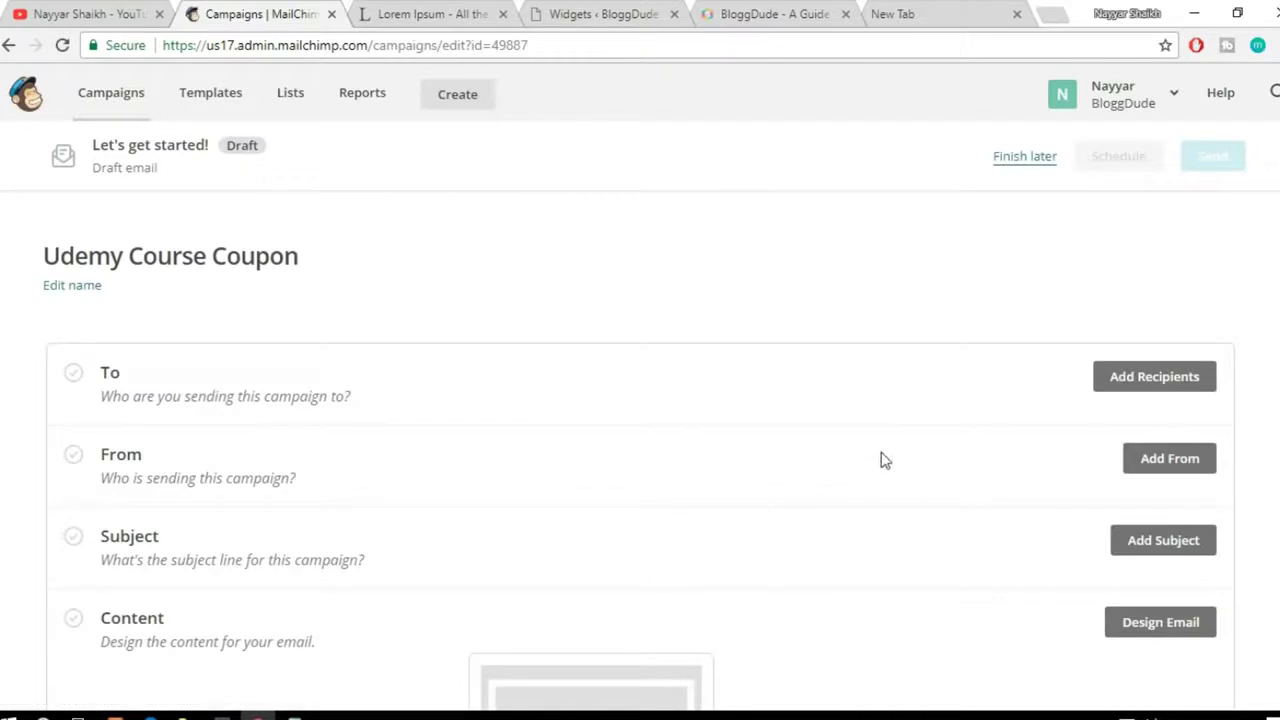
Step: Set the campaign recipients to the BloggDude Company Newsletter list
scroll(884, 460, down, 3)
scroll(884, 460, up, 2)
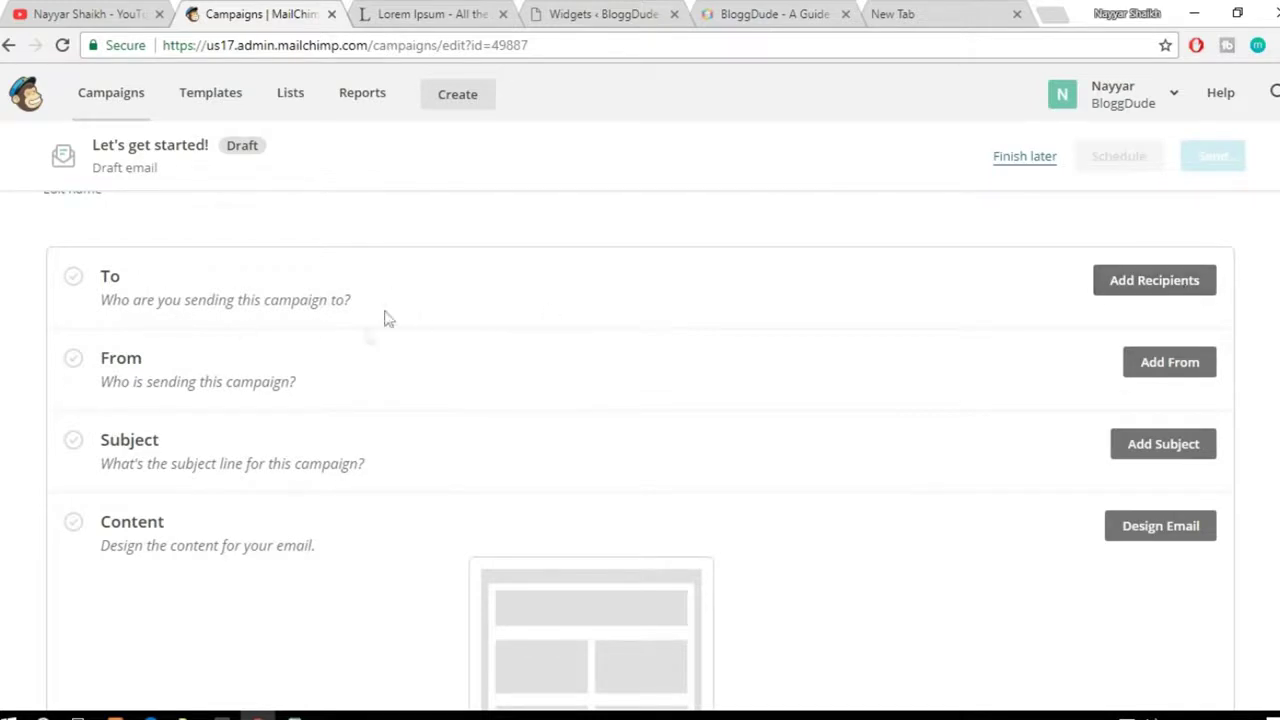
click(1137, 281)
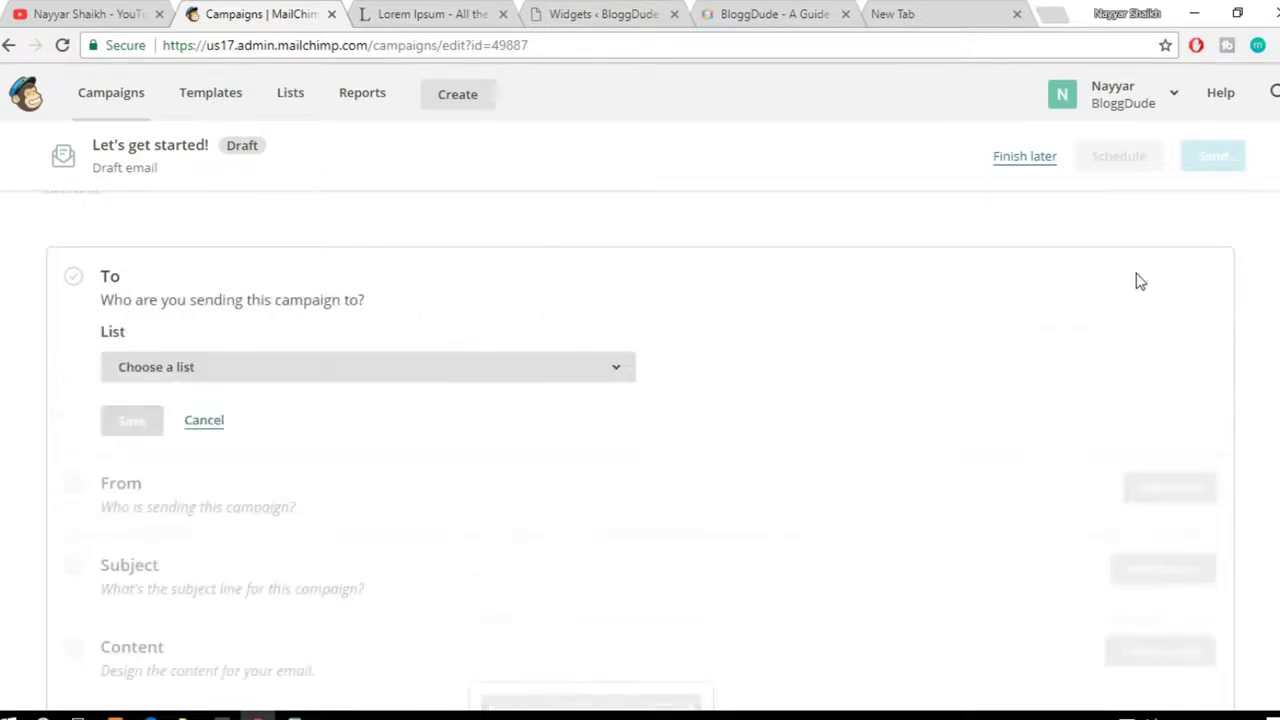
click(329, 378)
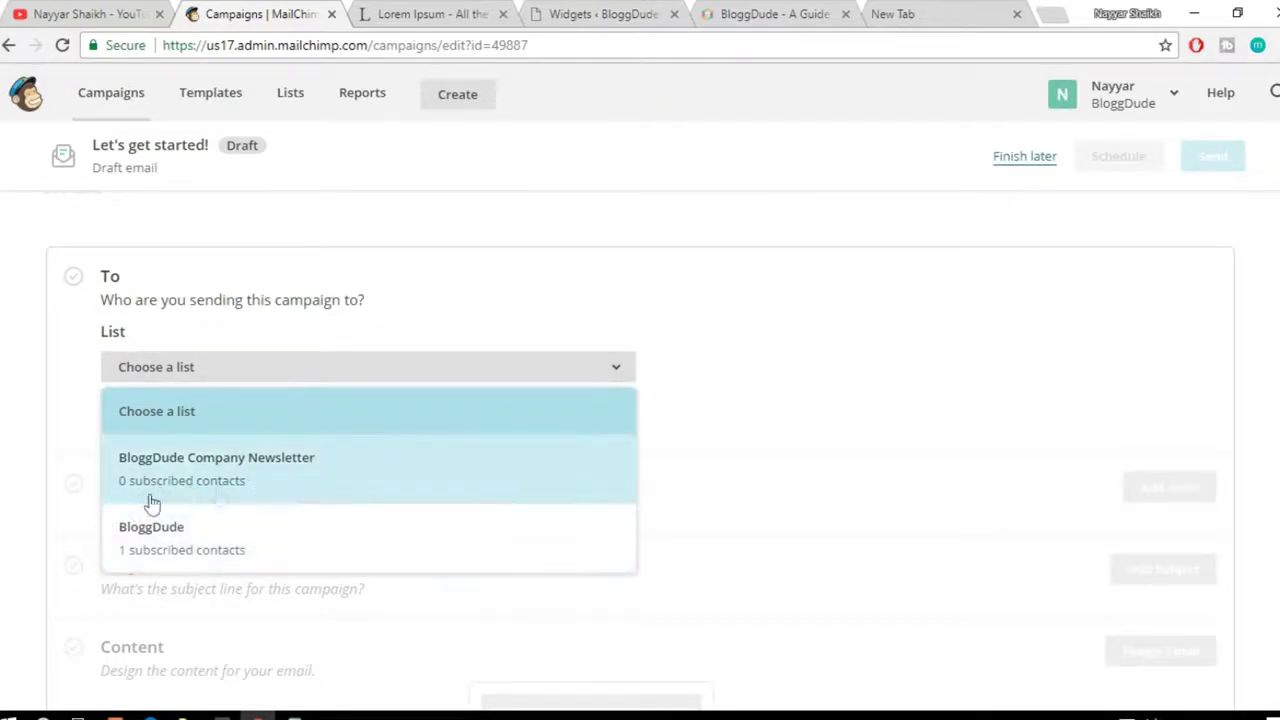
click(268, 488)
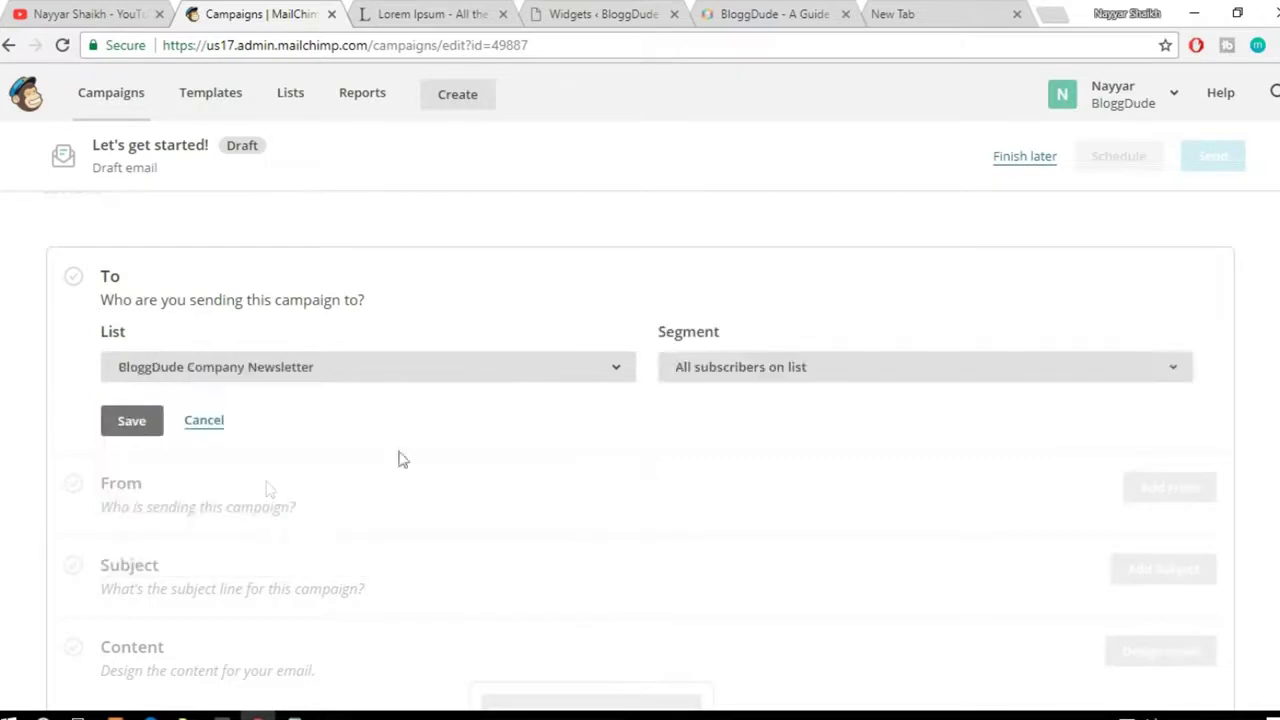
click(145, 426)
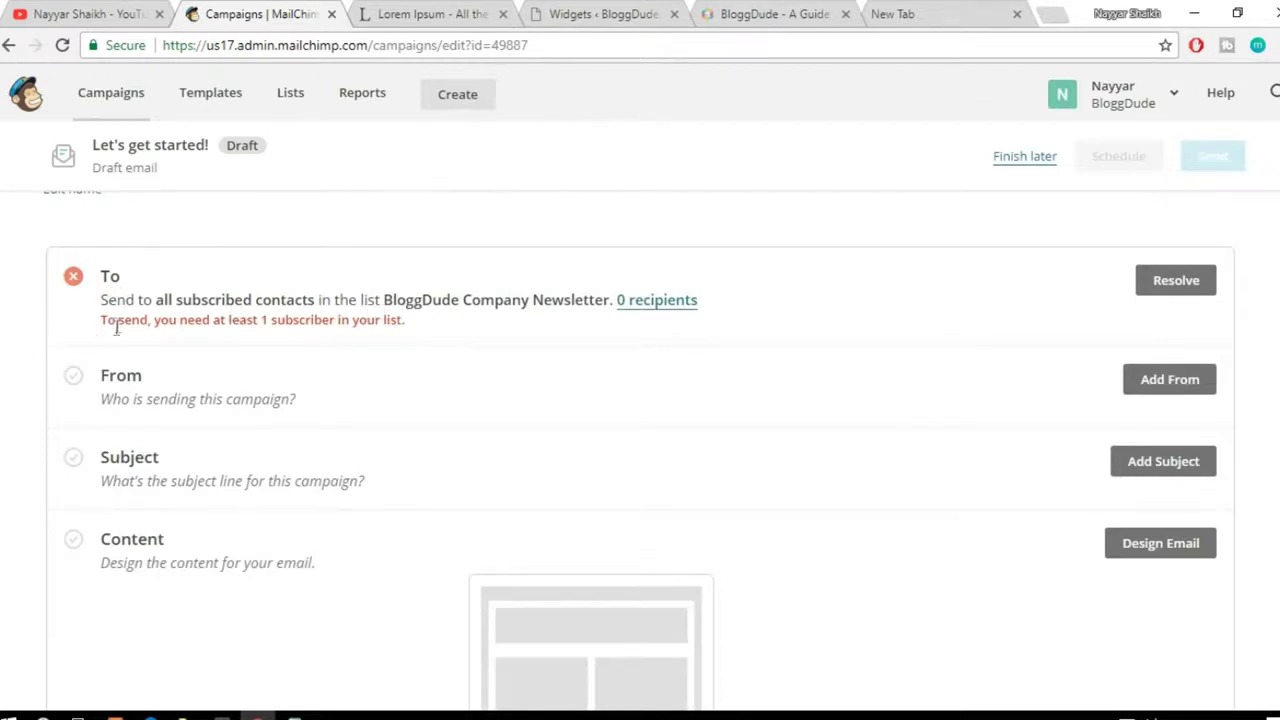
Step: Resolve the subscriber error by switching the recipients to the BloggDude list
drag(101, 319, 237, 319)
click(260, 319)
click(1176, 285)
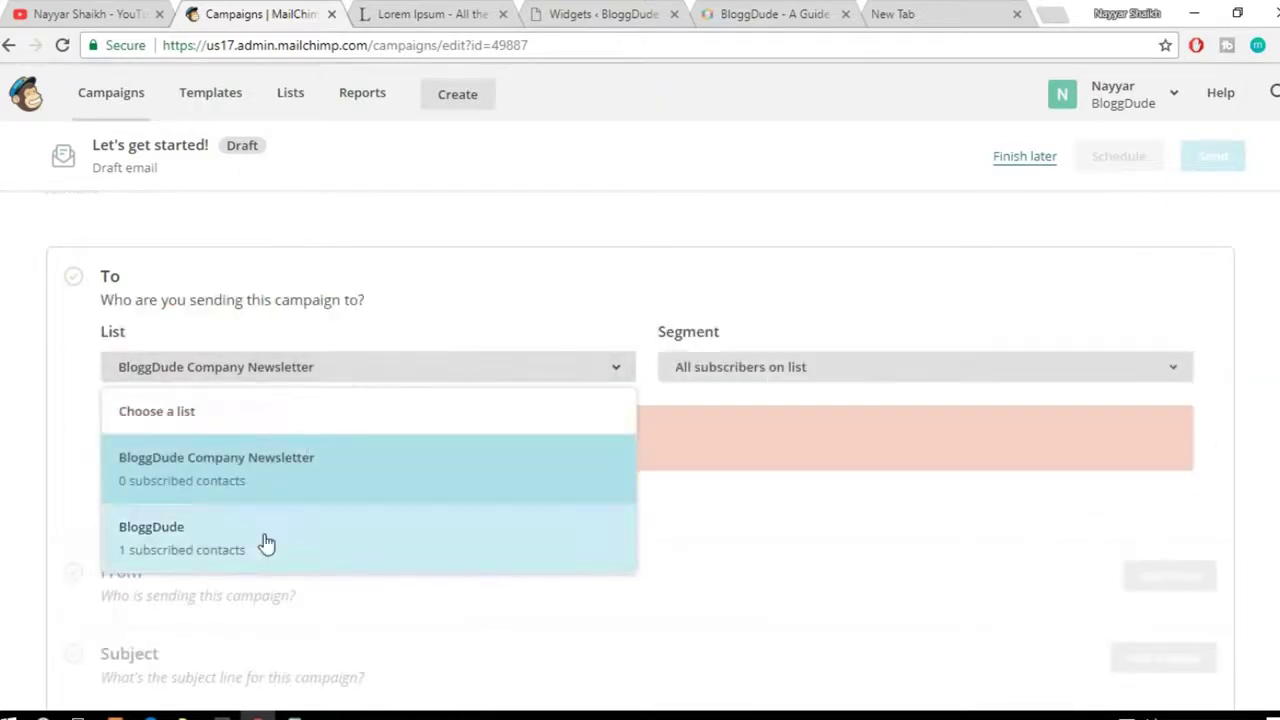
click(260, 543)
click(156, 515)
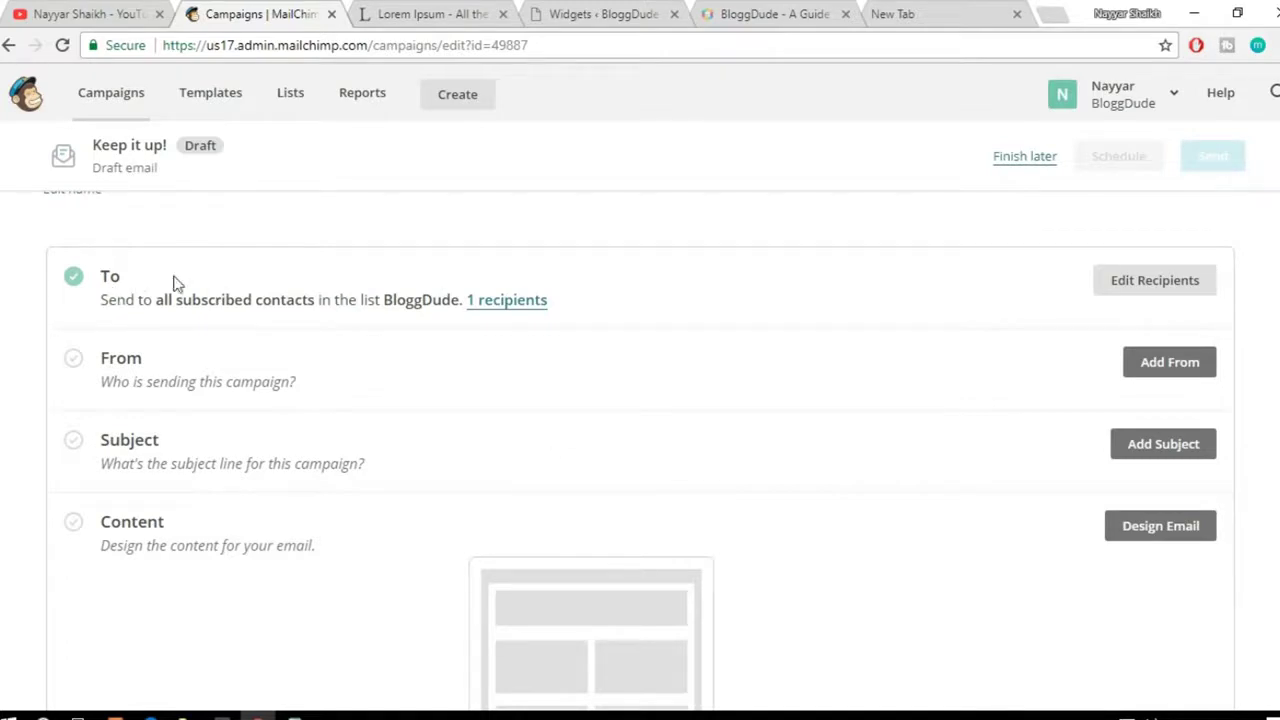
Step: Enter the sender's name and Gmail address, remove a stray comma, and save the From details
click(1160, 362)
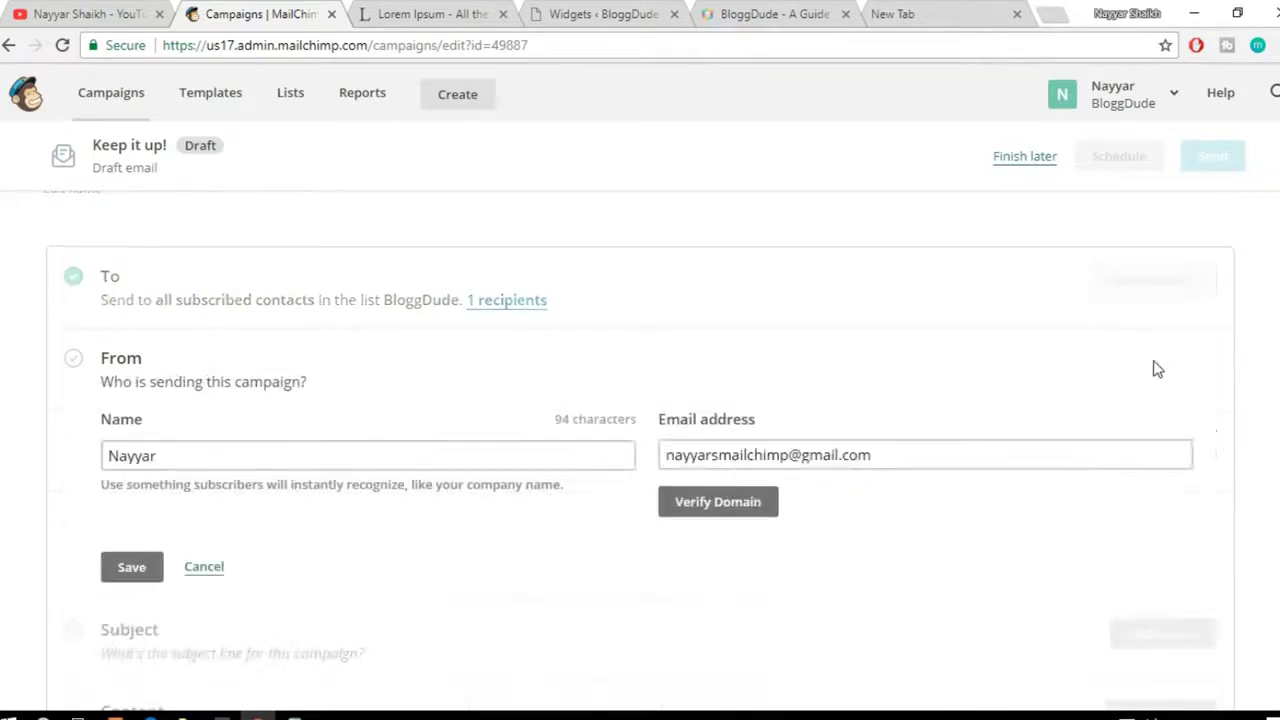
click(186, 363)
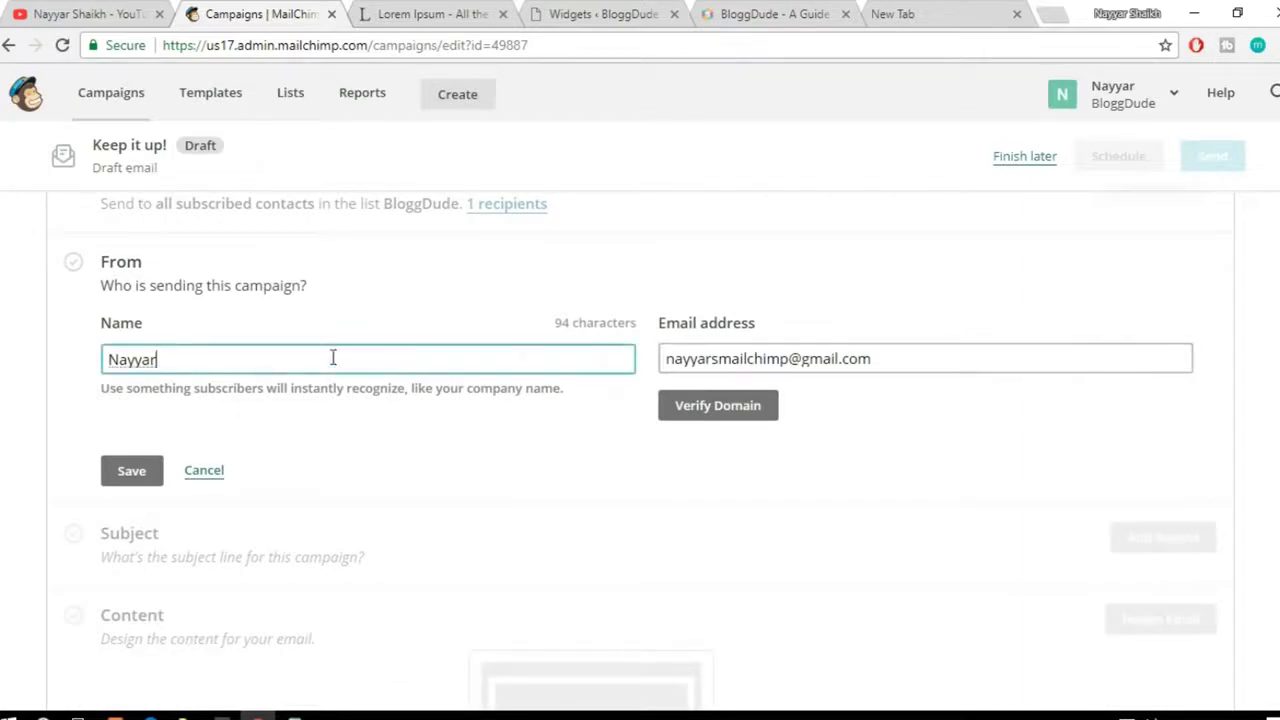
text(Shaikh)
key(Tab)
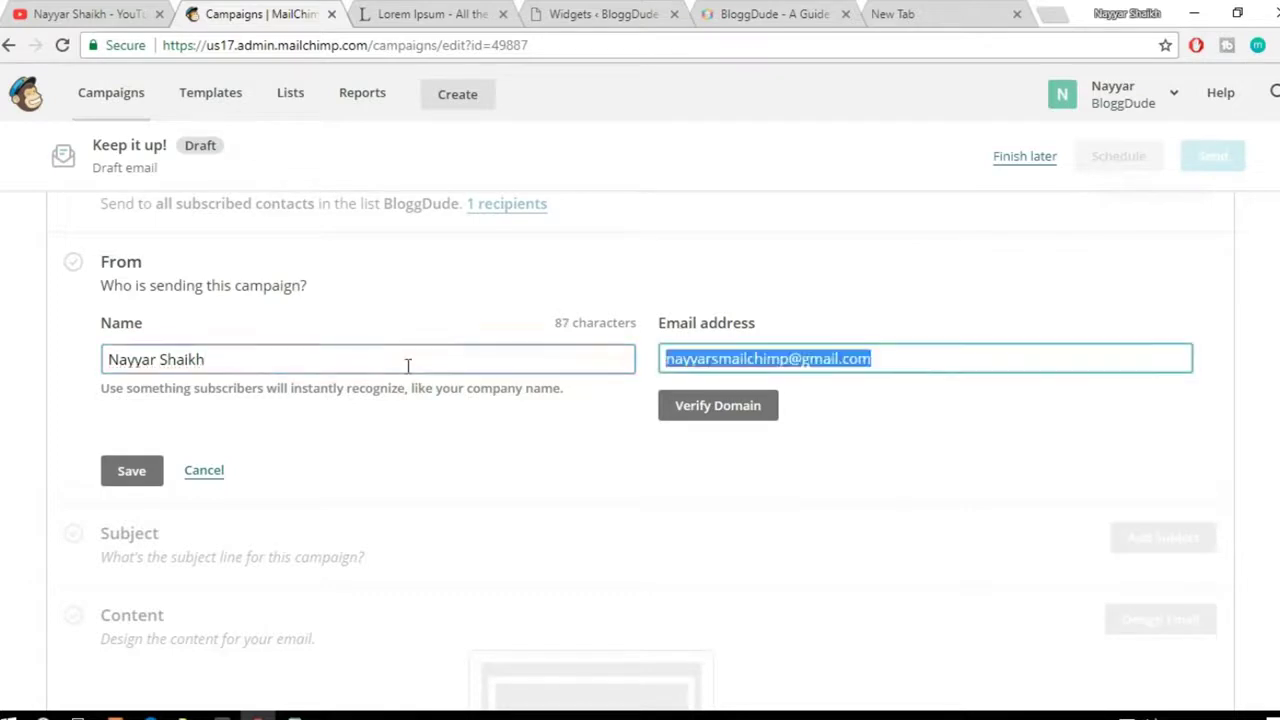
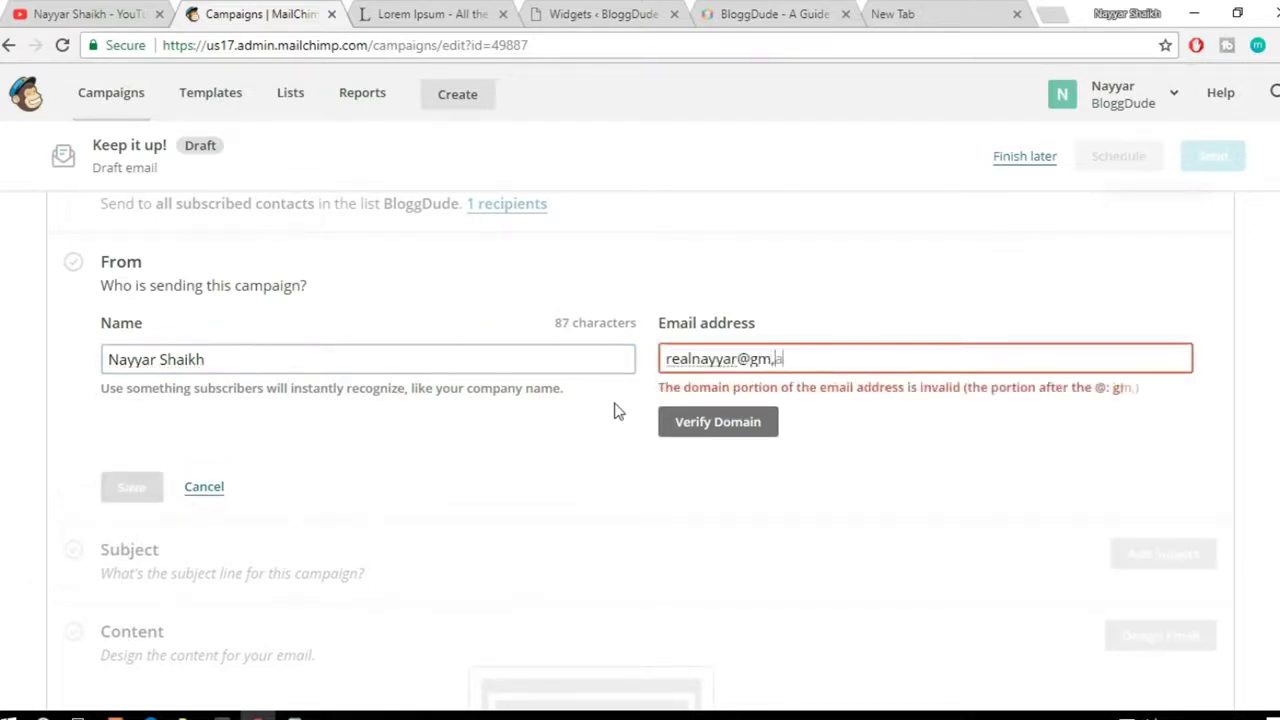
click(776, 358)
key(BackSpace)
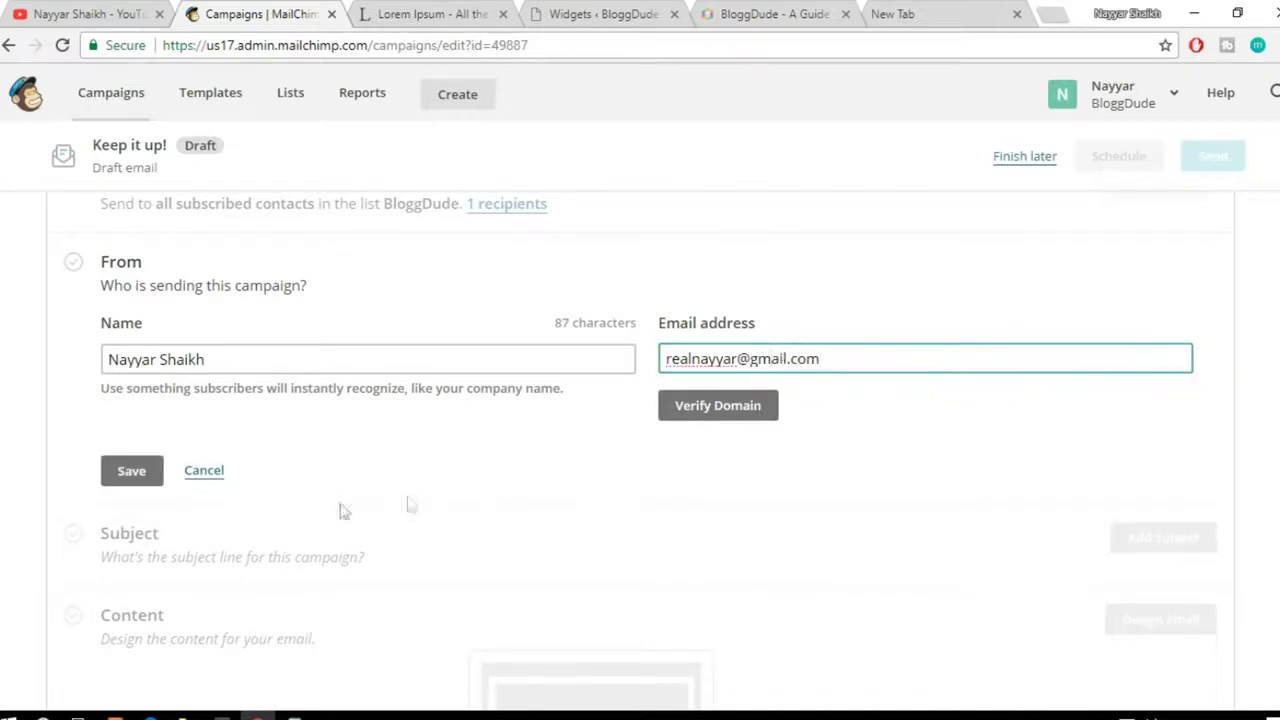
click(134, 472)
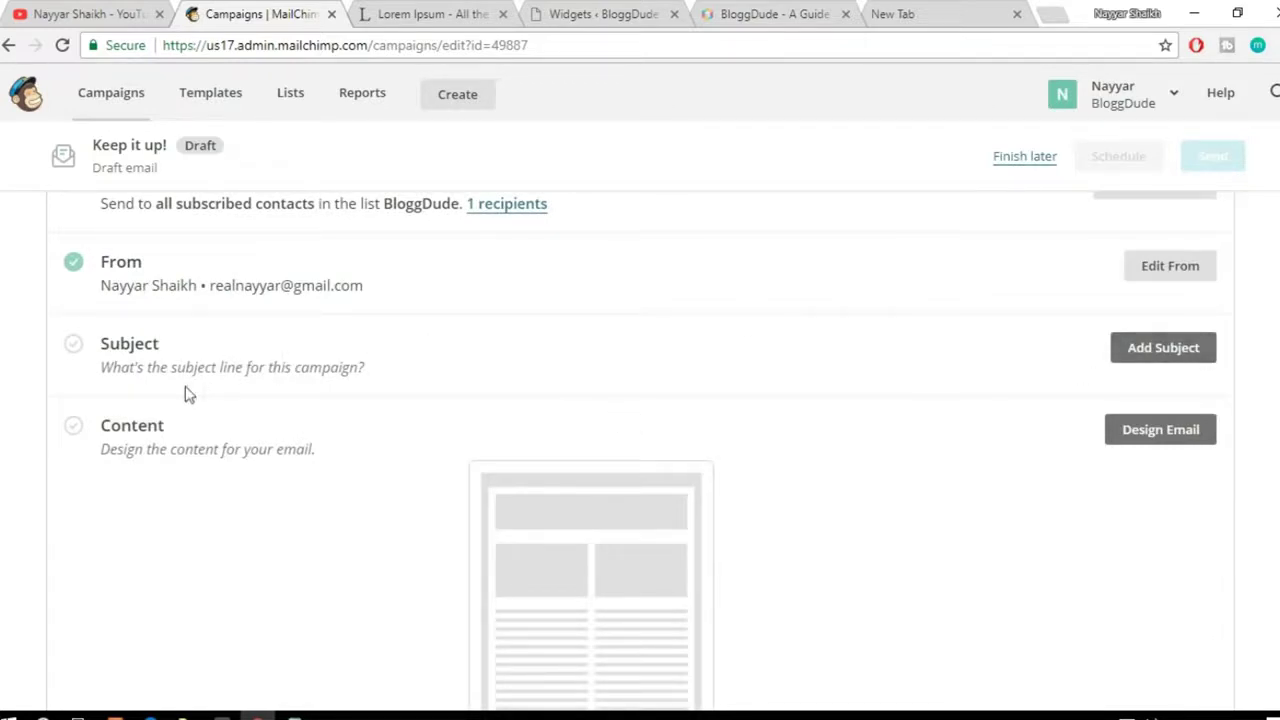
Step: Enter and save 'Free Divi Layout!' as the campaign's subject line
click(1164, 350)
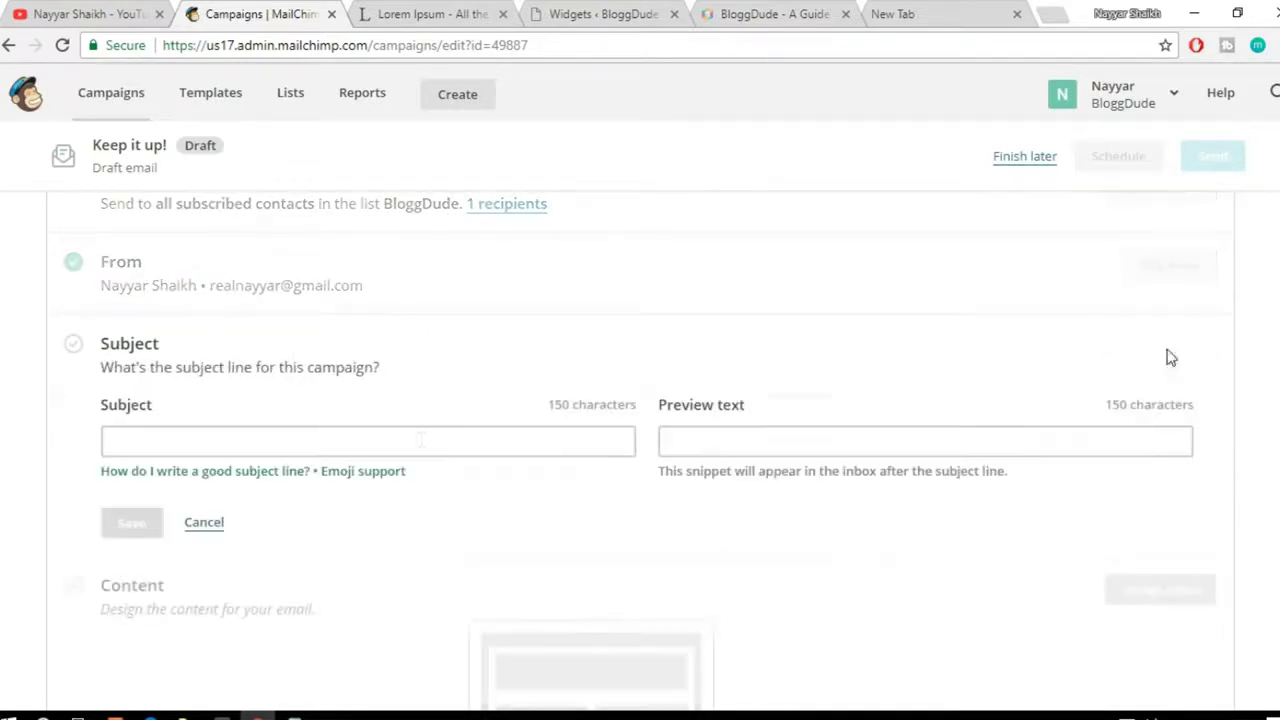
click(355, 451)
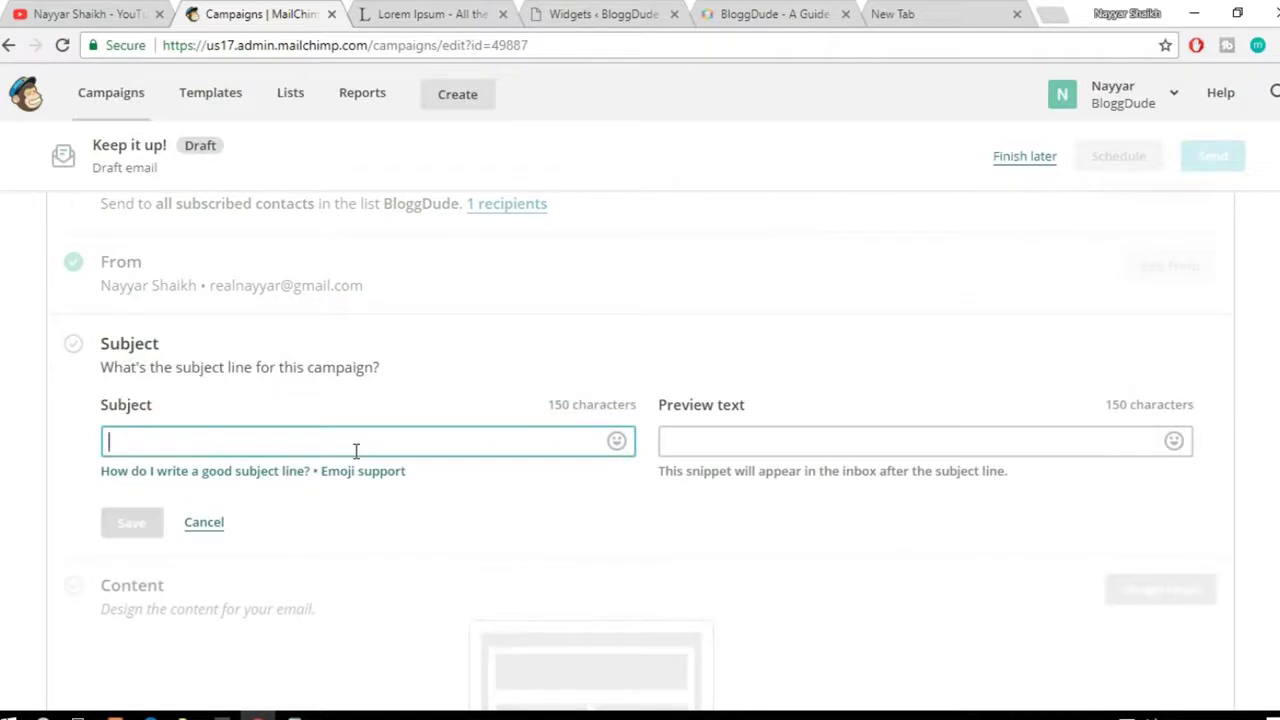
text(Free Divi L)
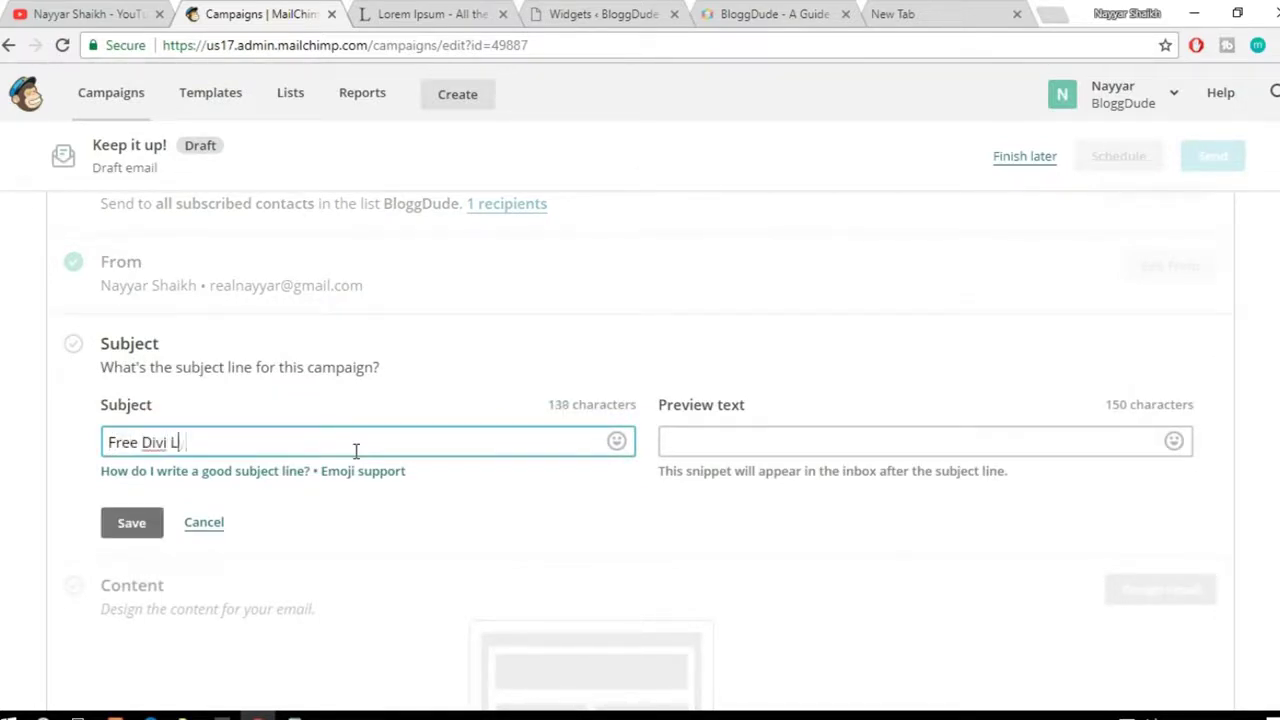
text(ayp)
drag(108, 440, 294, 457)
click(294, 455)
drag(281, 447, 105, 440)
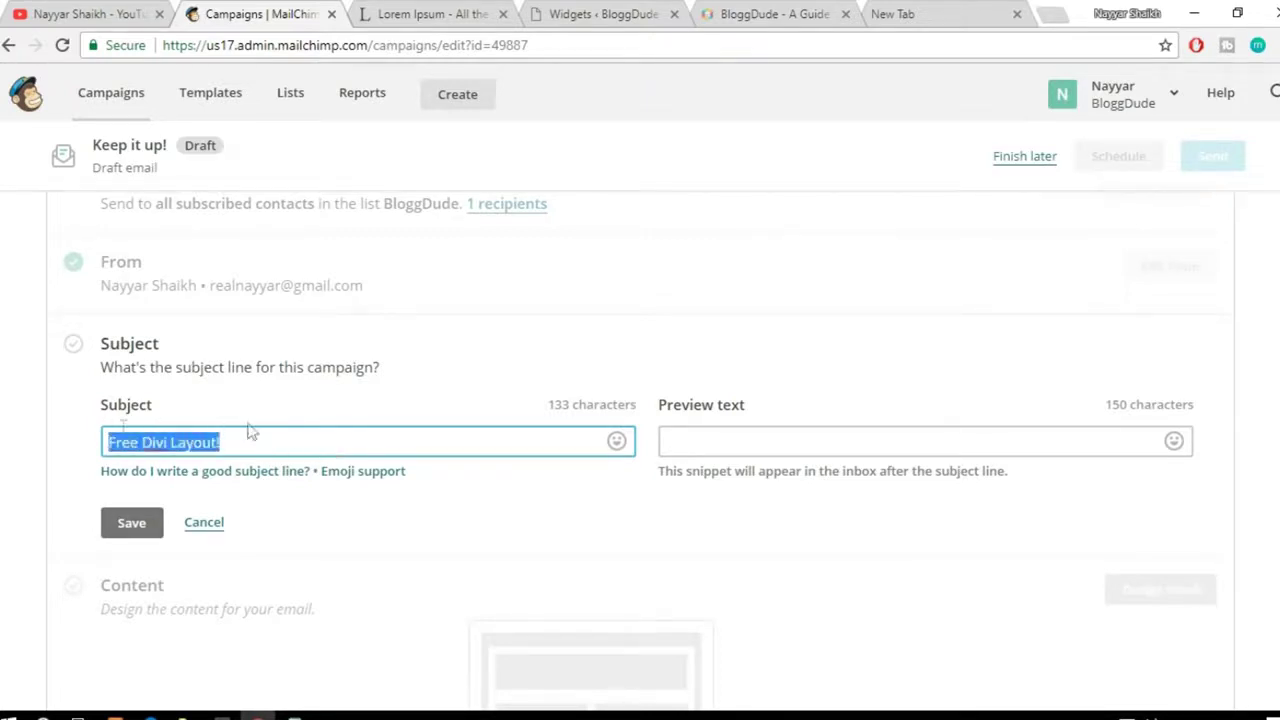
click(463, 523)
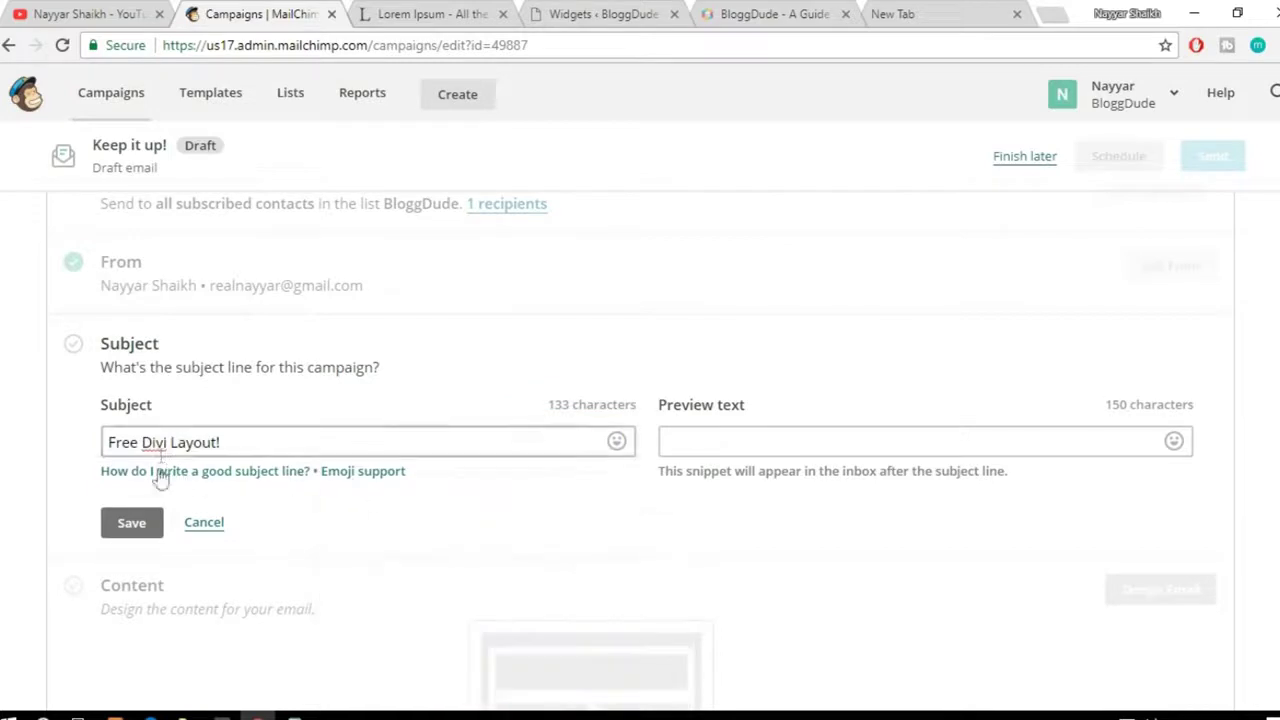
click(136, 526)
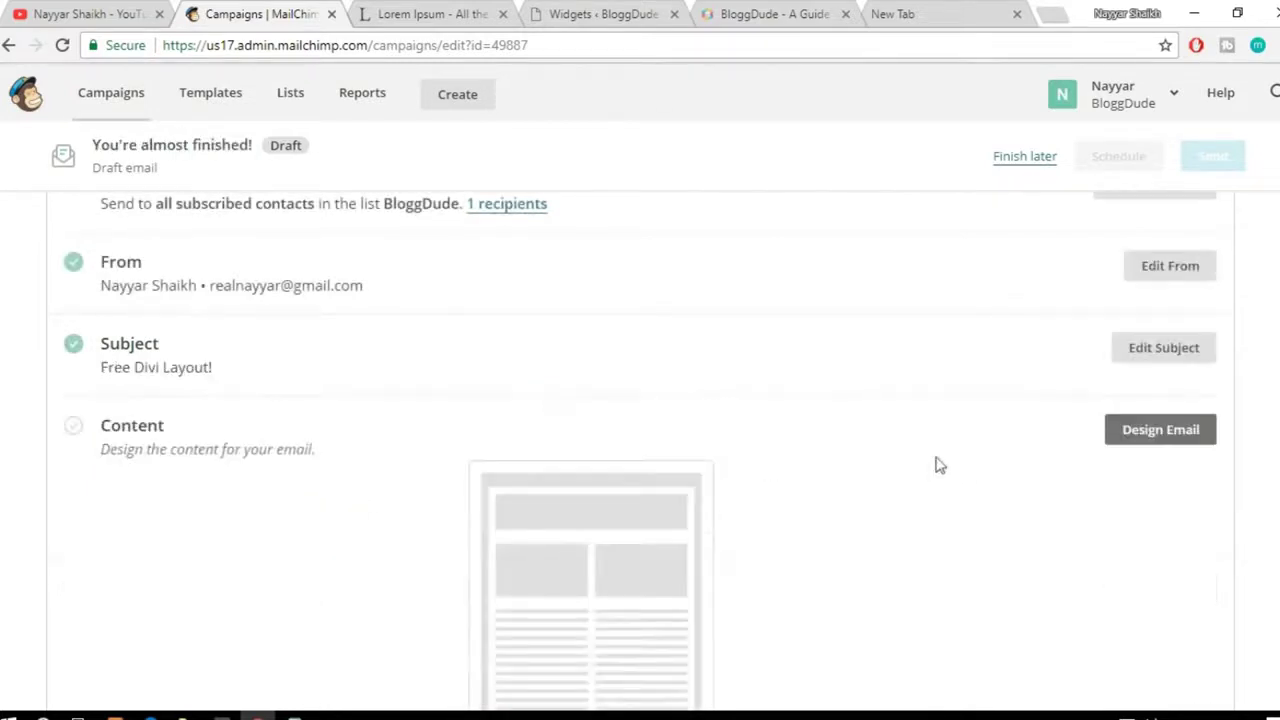
scroll(934, 465, down, 1)
scroll(934, 478, down, 1)
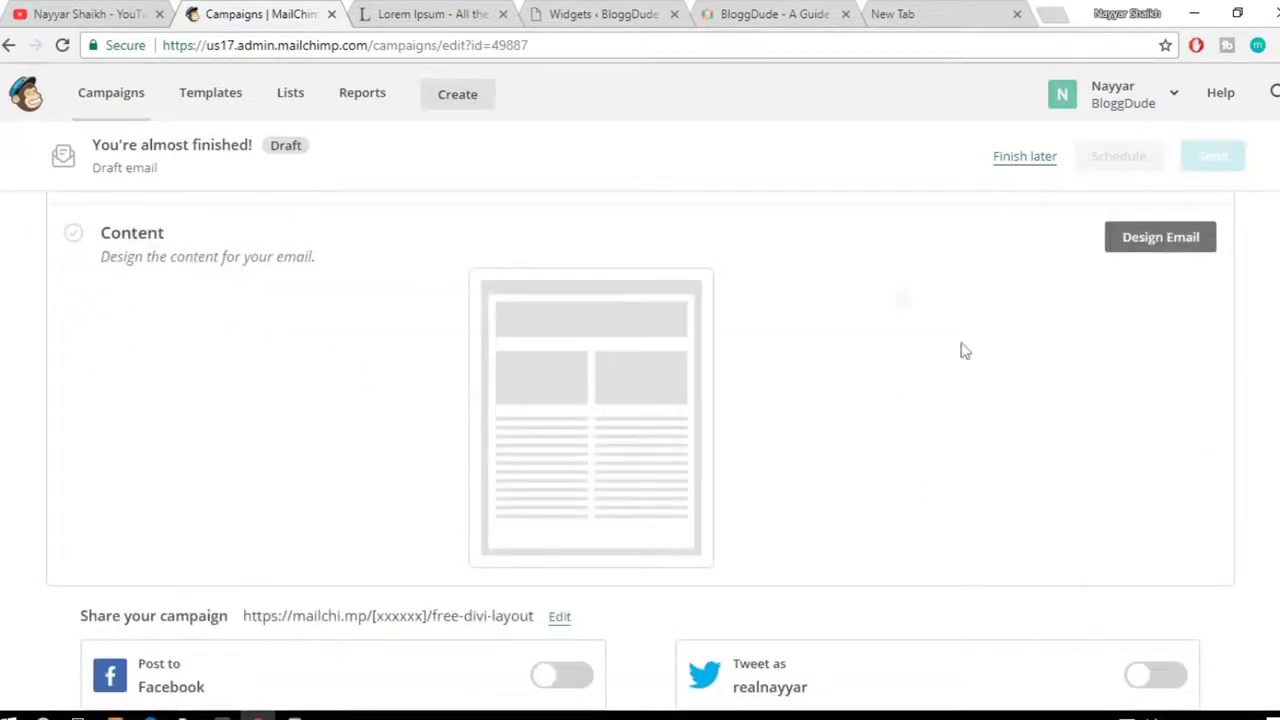
scroll(975, 381, up, 1)
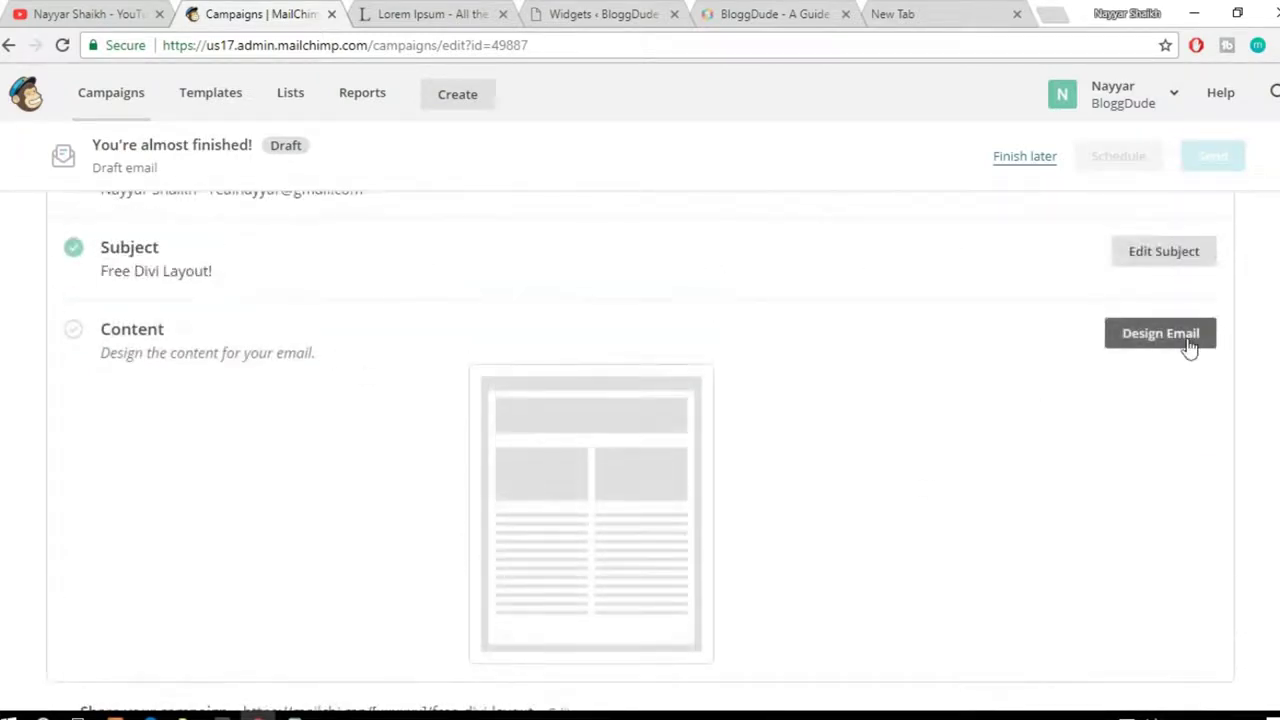
Step: Use the saved Real Template as the email design and save the campaign content
click(1180, 344)
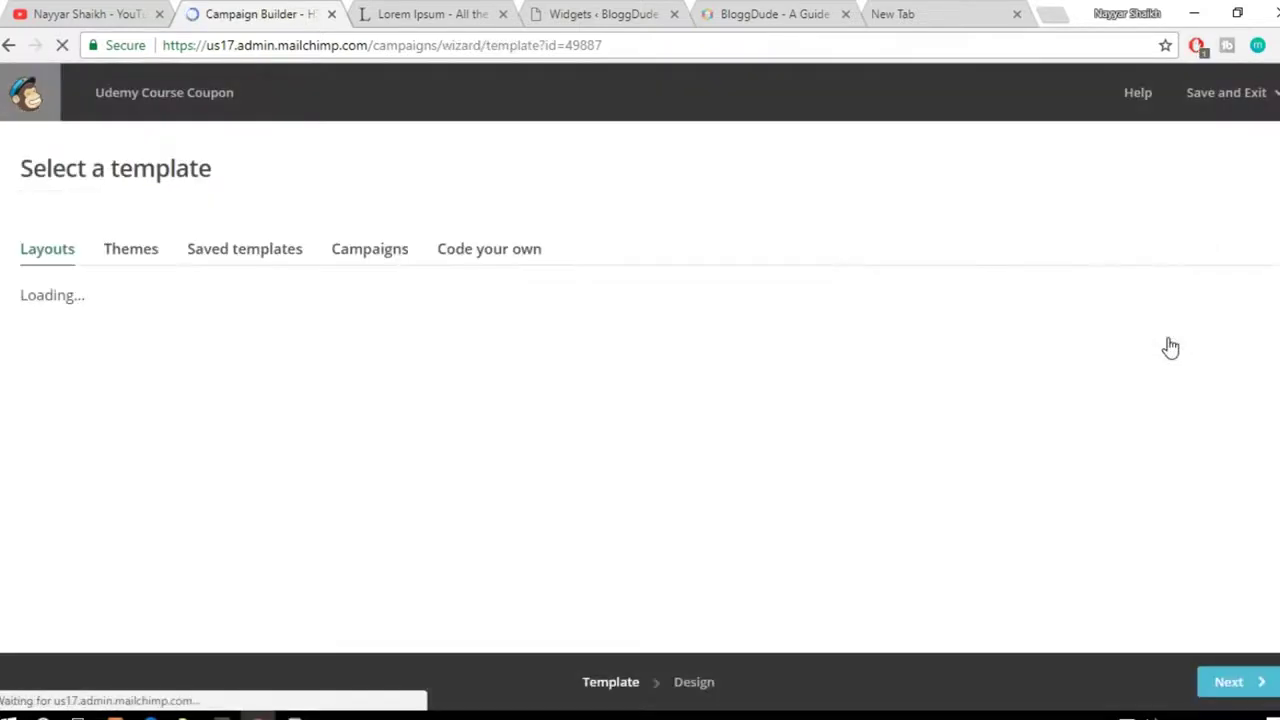
click(250, 262)
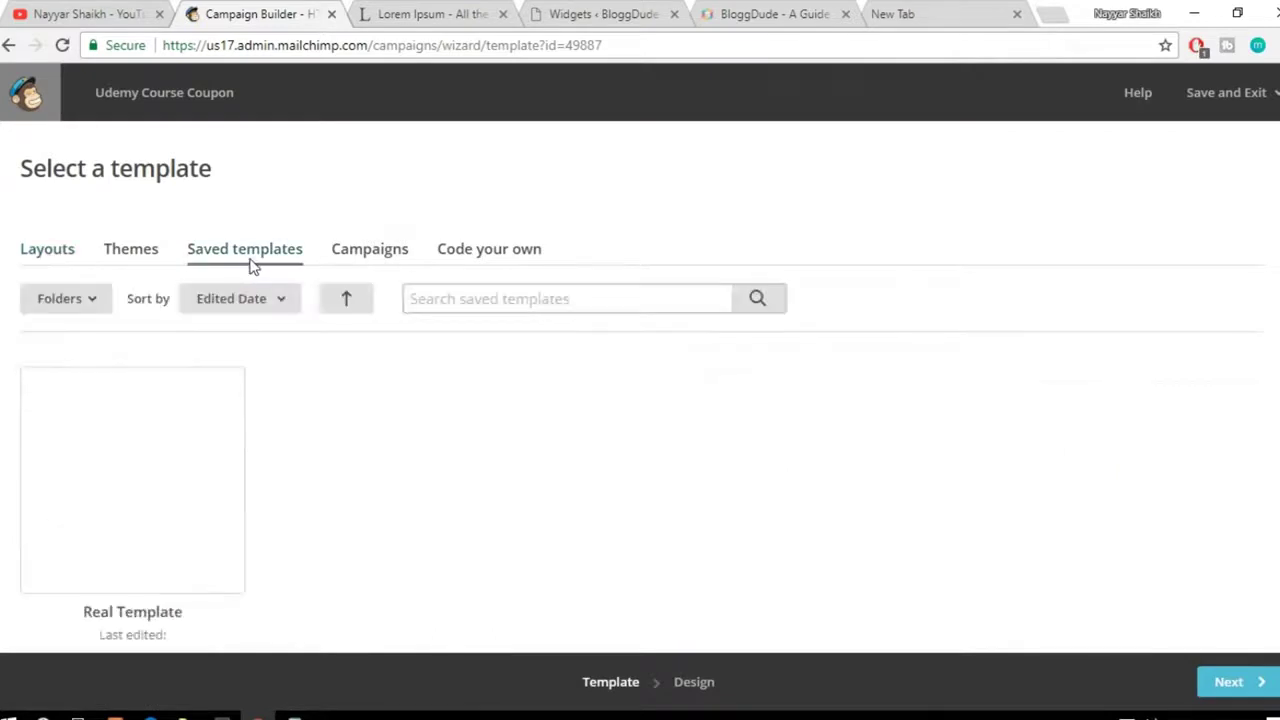
scroll(129, 349, down, 1)
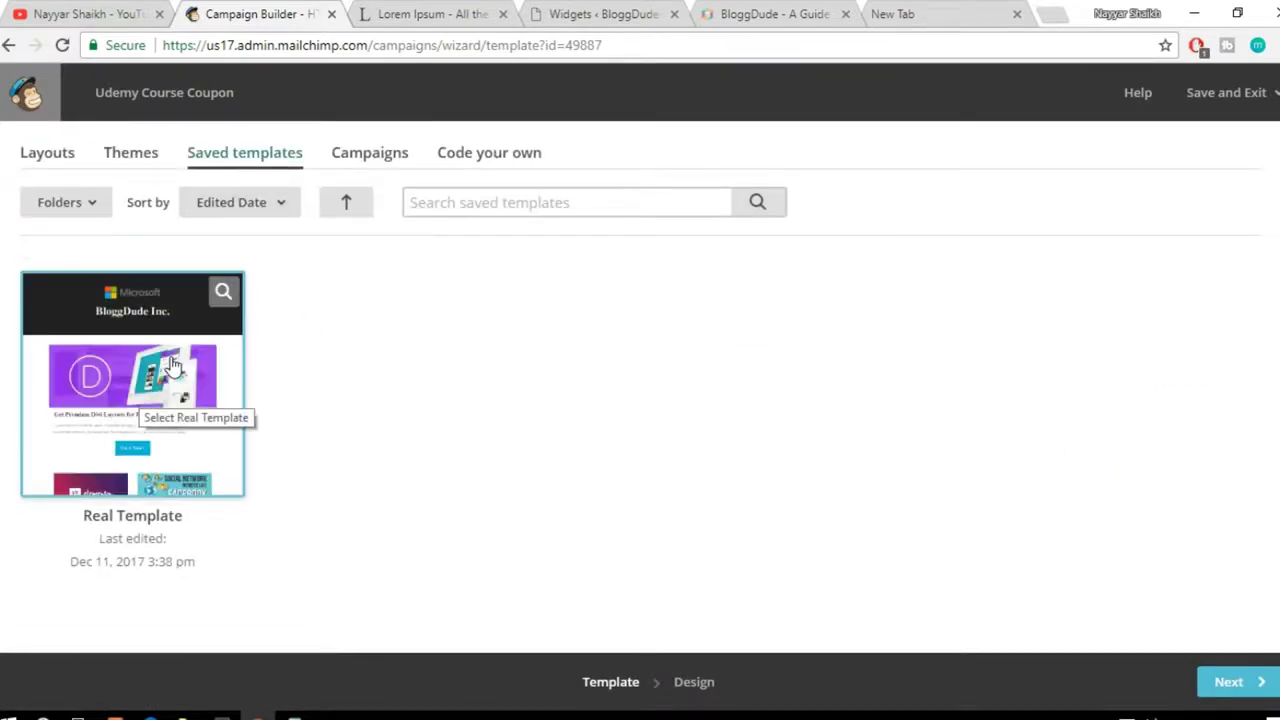
click(148, 425)
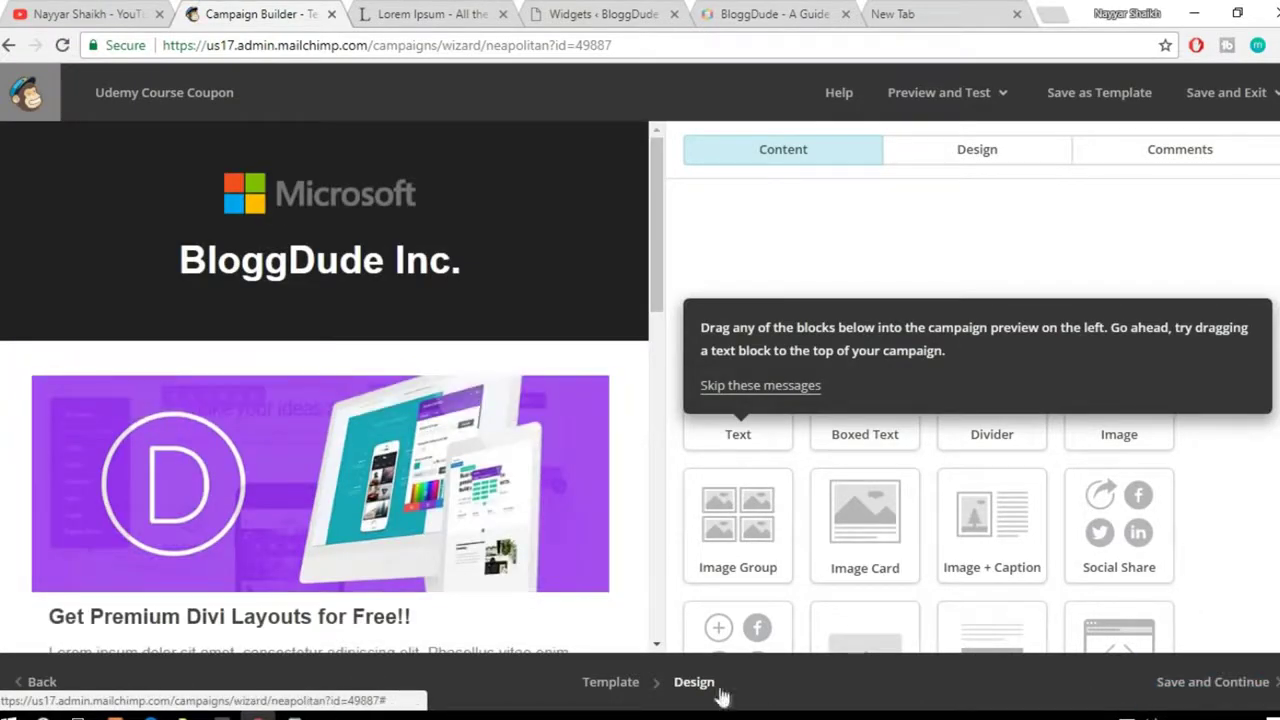
click(1228, 692)
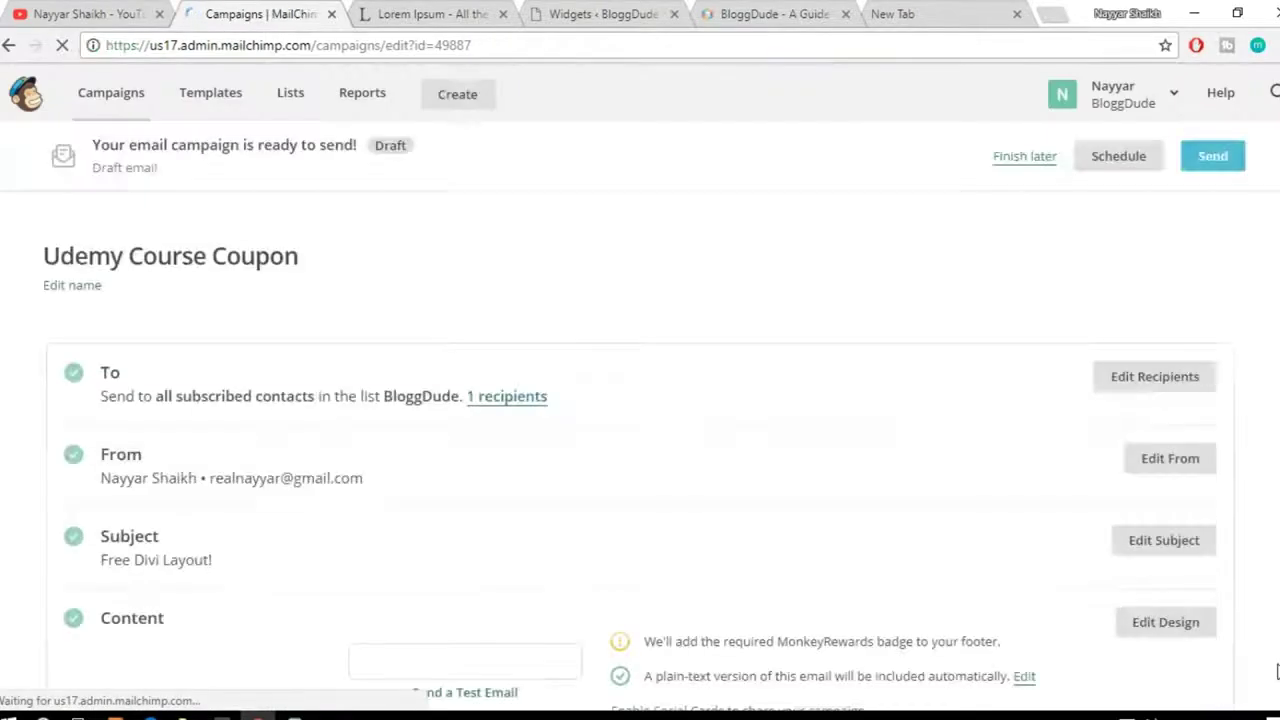
Step: Pick December 14 as the delivery date and schedule the campaign for 3:30 AM Eastern
scroll(803, 597, down, 3)
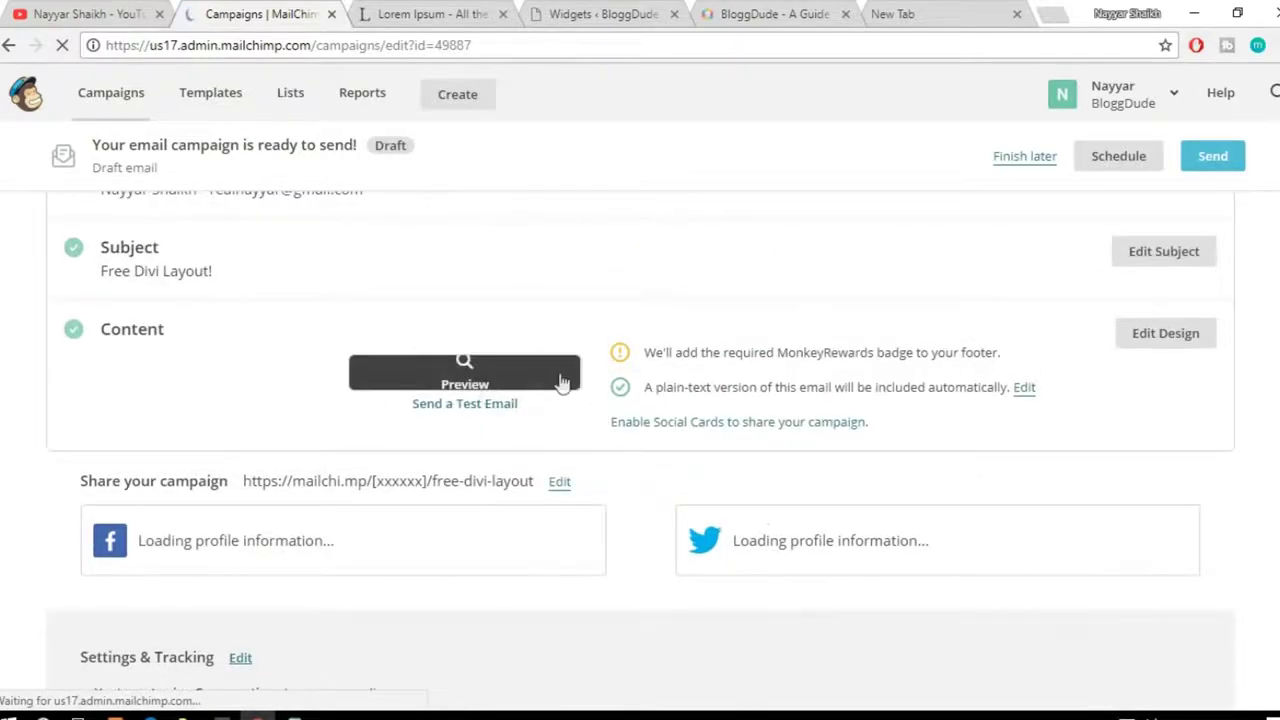
scroll(623, 531, down, 1)
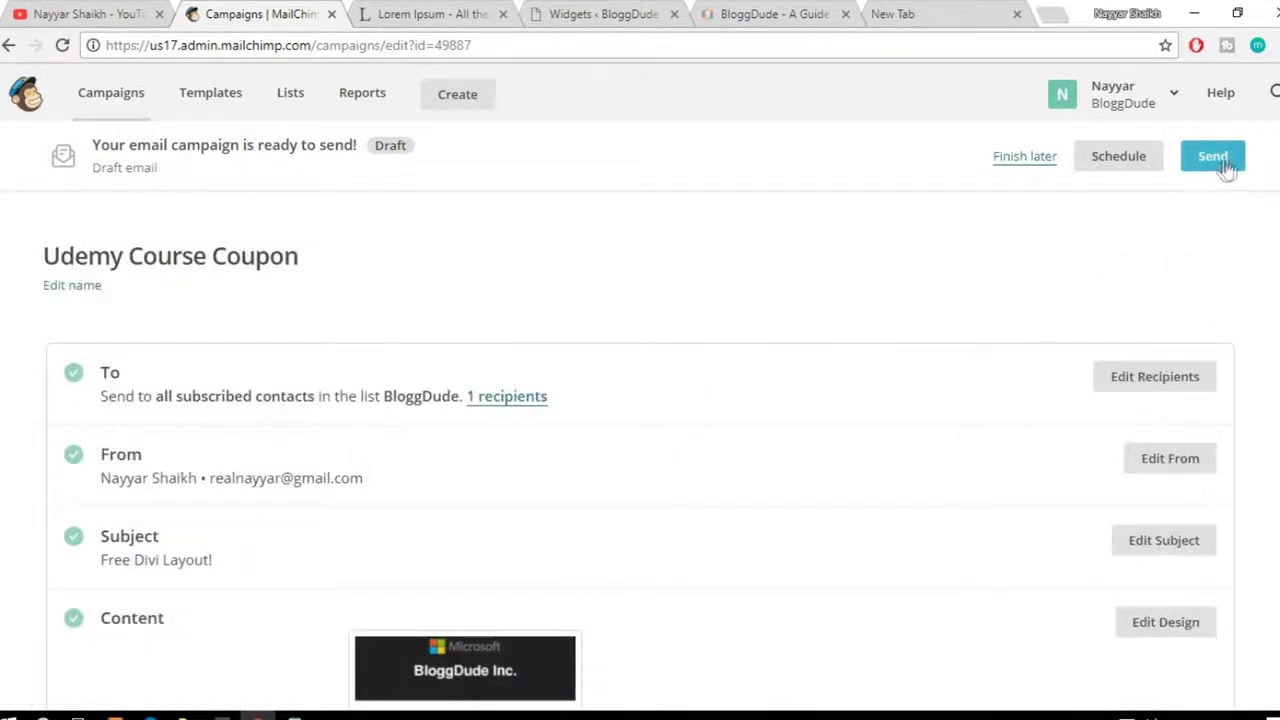
click(1122, 160)
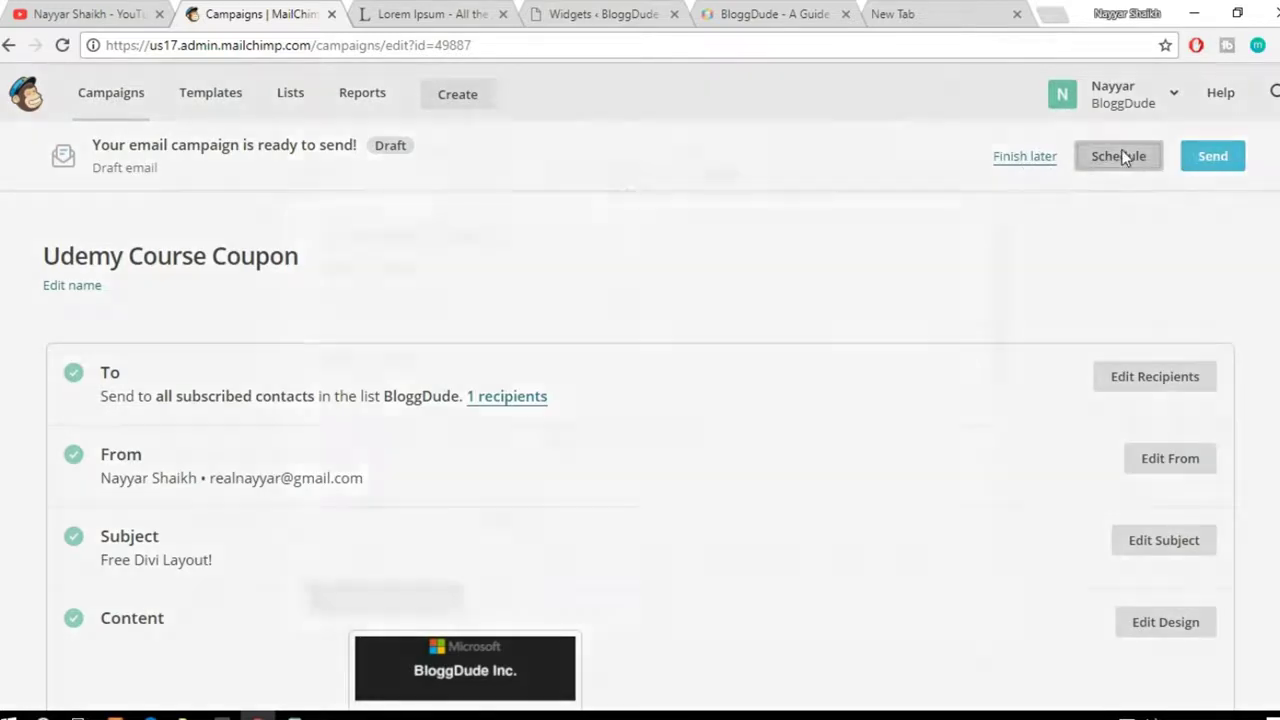
click(502, 314)
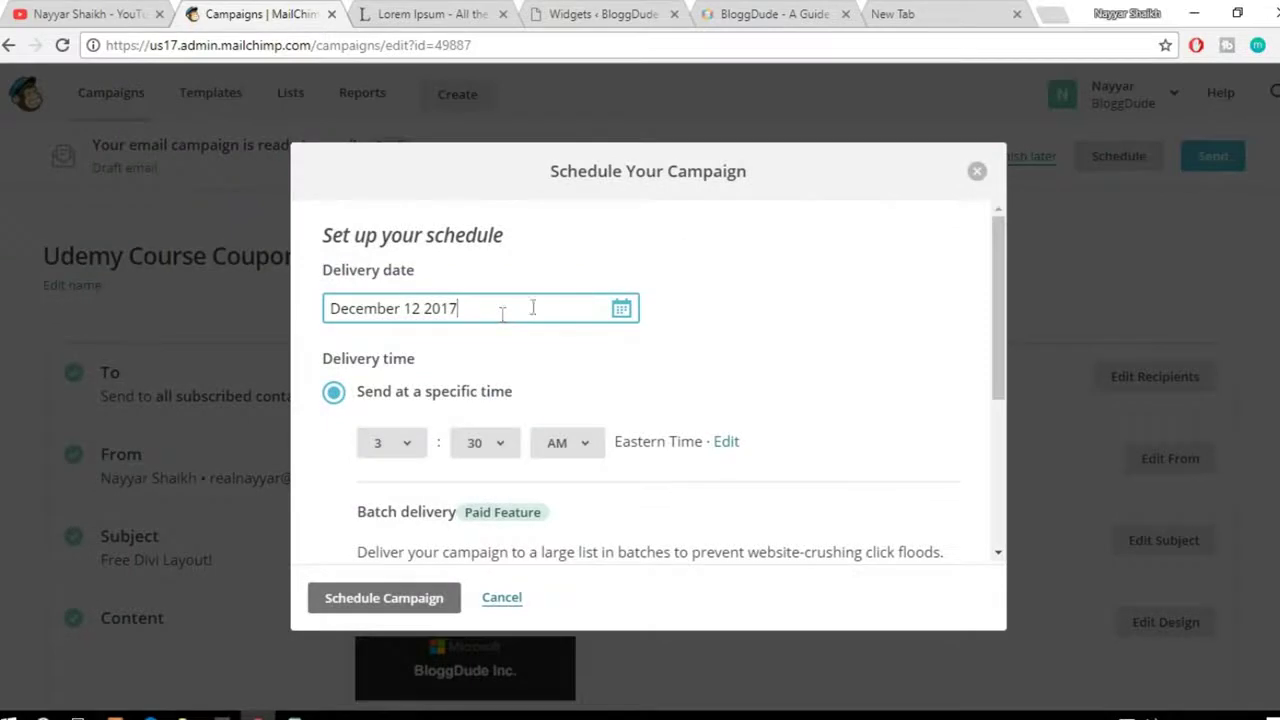
click(621, 308)
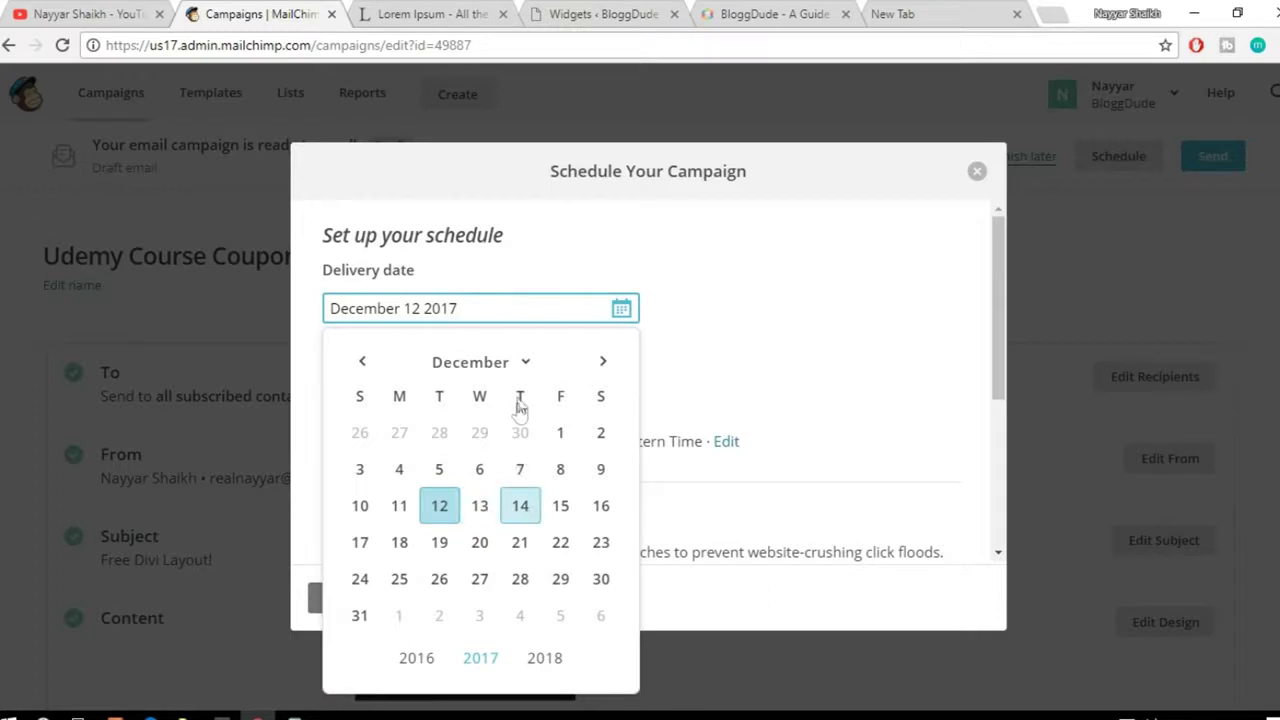
click(520, 505)
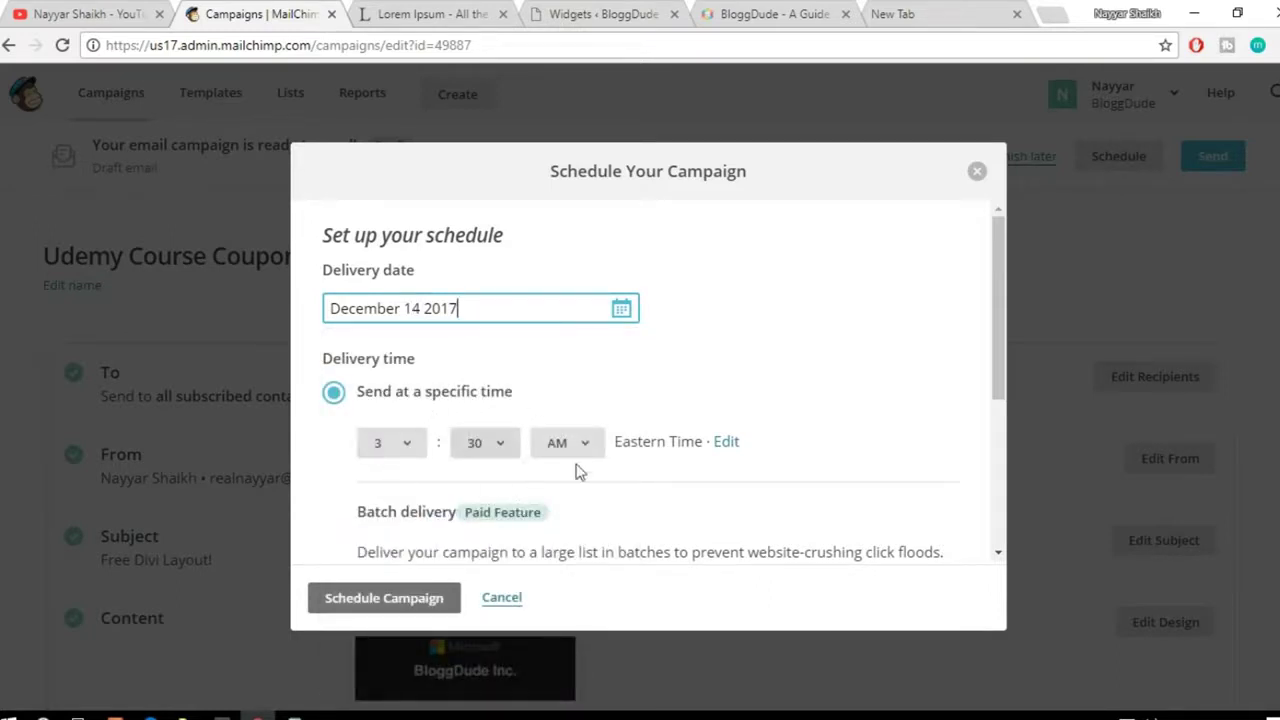
scroll(590, 530, down, 1)
scroll(590, 530, down, 2)
scroll(589, 535, up, 3)
scroll(677, 414, down, 3)
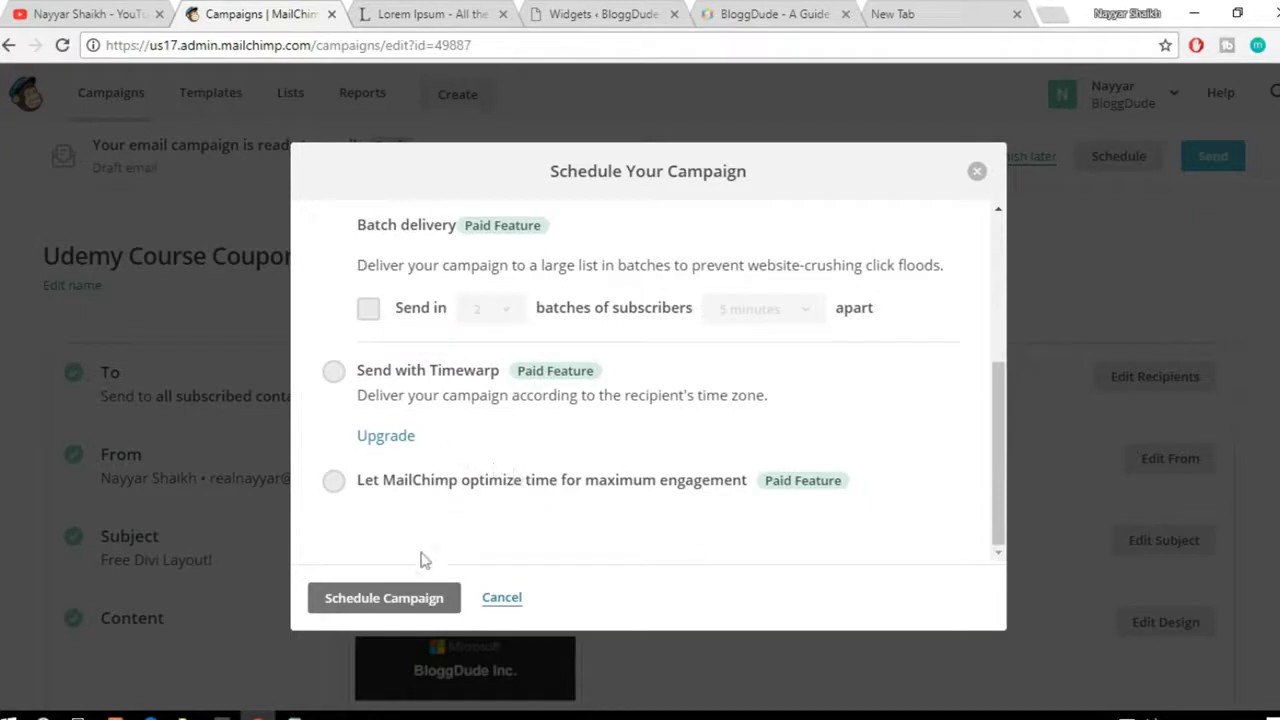
click(412, 606)
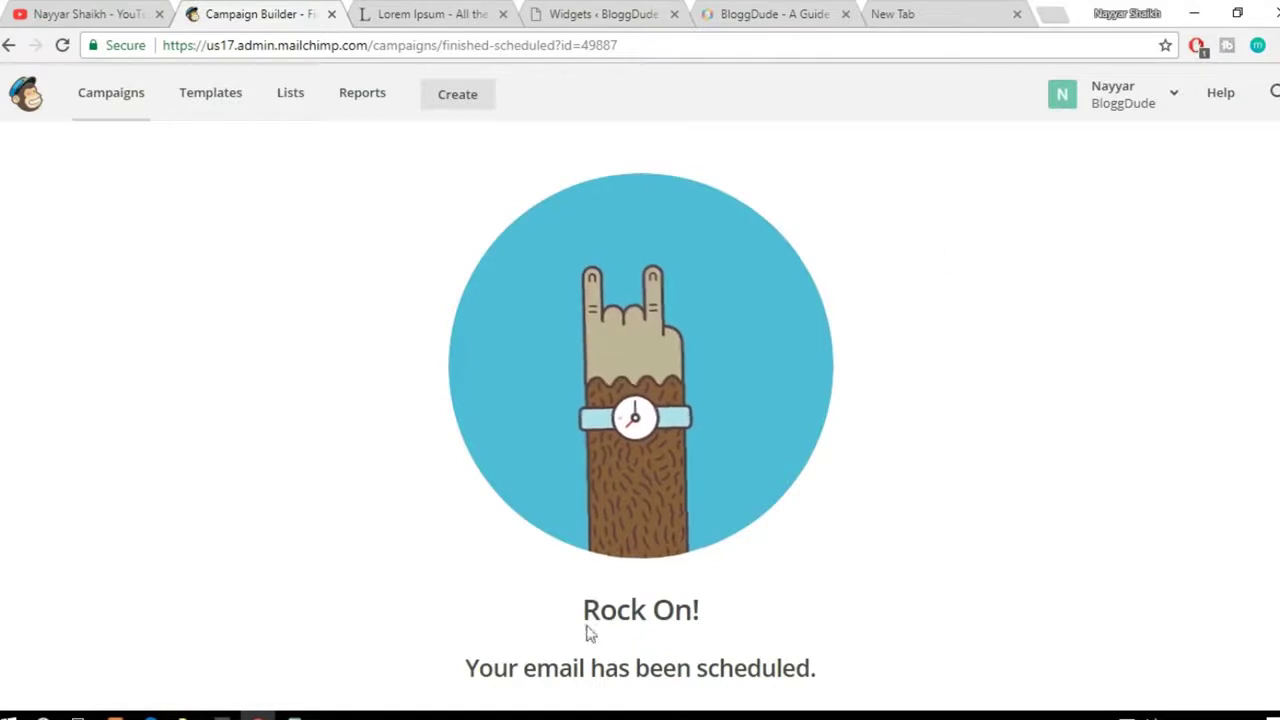
drag(583, 611, 734, 611)
Step: Return from the Rock On! confirmation to the MailChimp dashboard via the logo
click(791, 629)
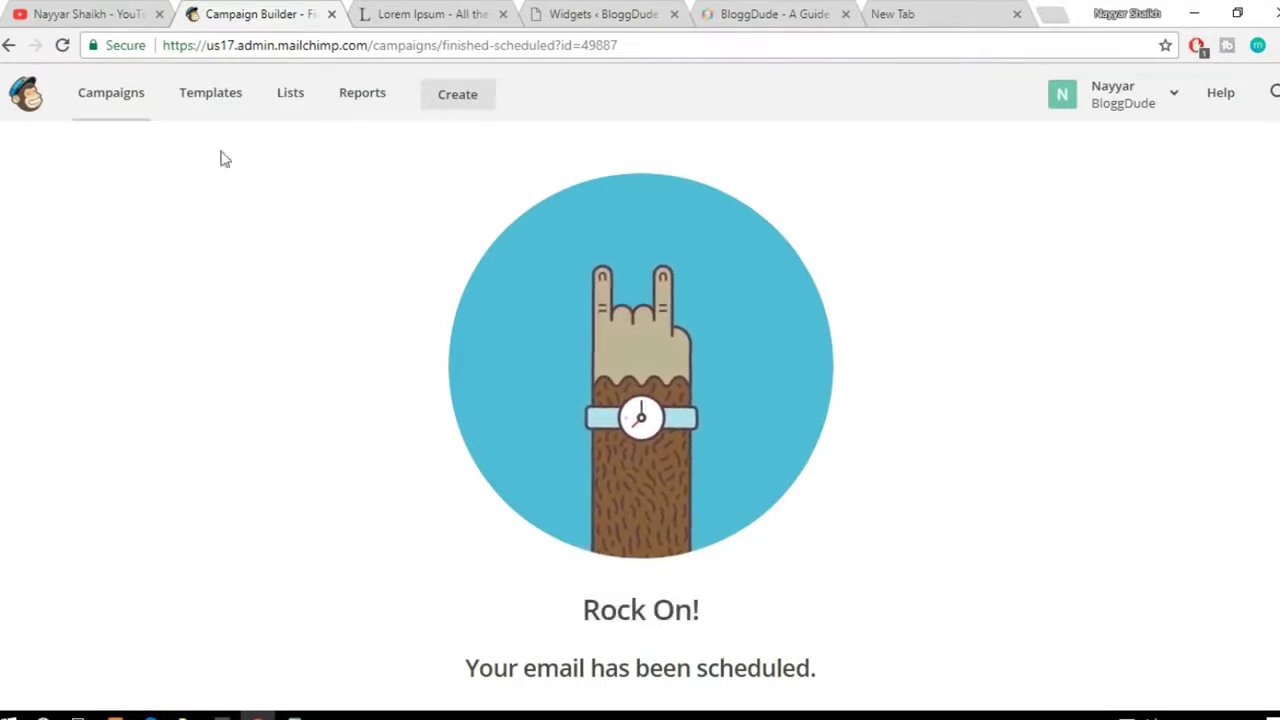
click(30, 112)
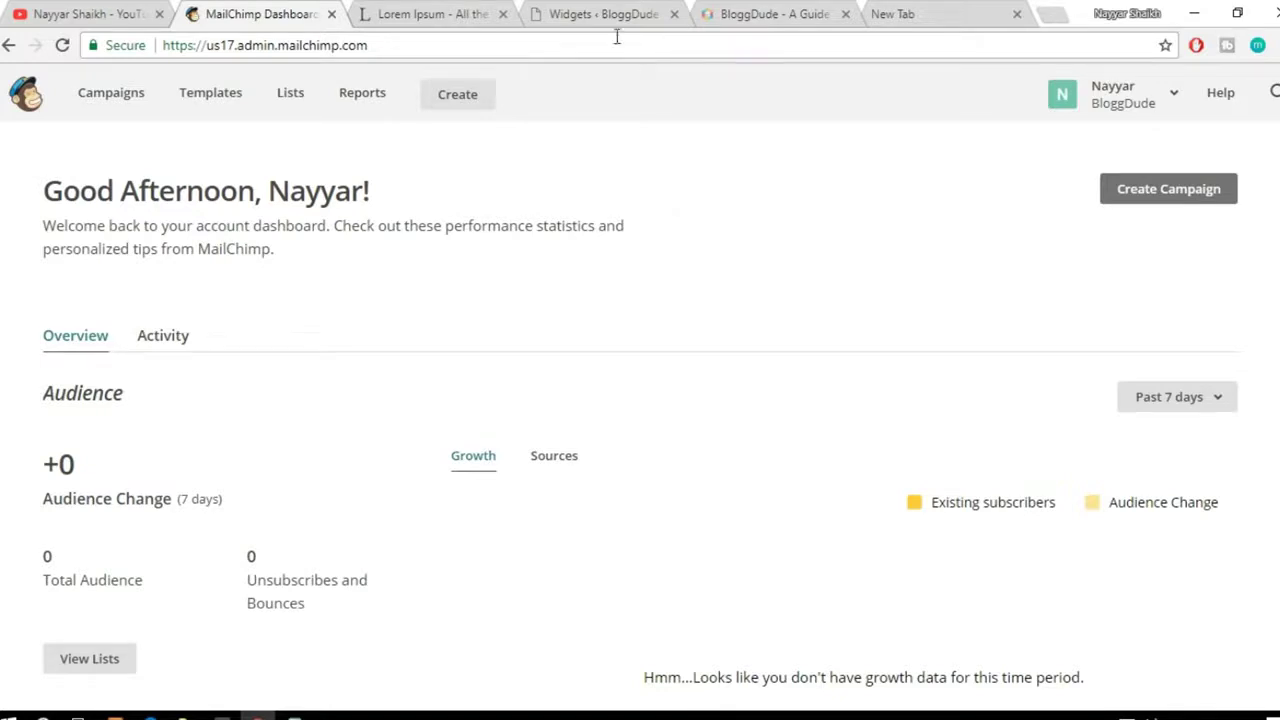
Step: Switch to the 'Widgets ‹ BloggDude' Chrome tab
click(583, 22)
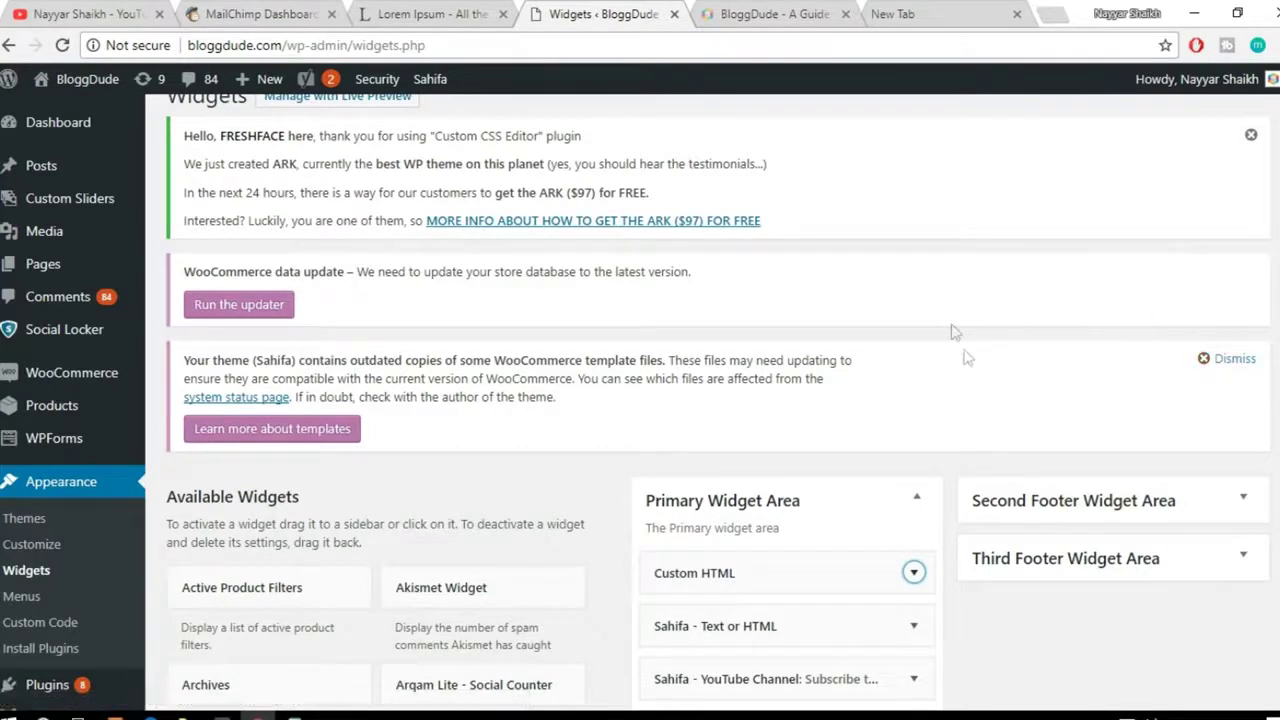
Step: Close the BloggDude and Lorem Ipsum tabs and load the Denko site from the address-bar suggestion
scroll(974, 369, down, 3)
scroll(974, 372, up, 5)
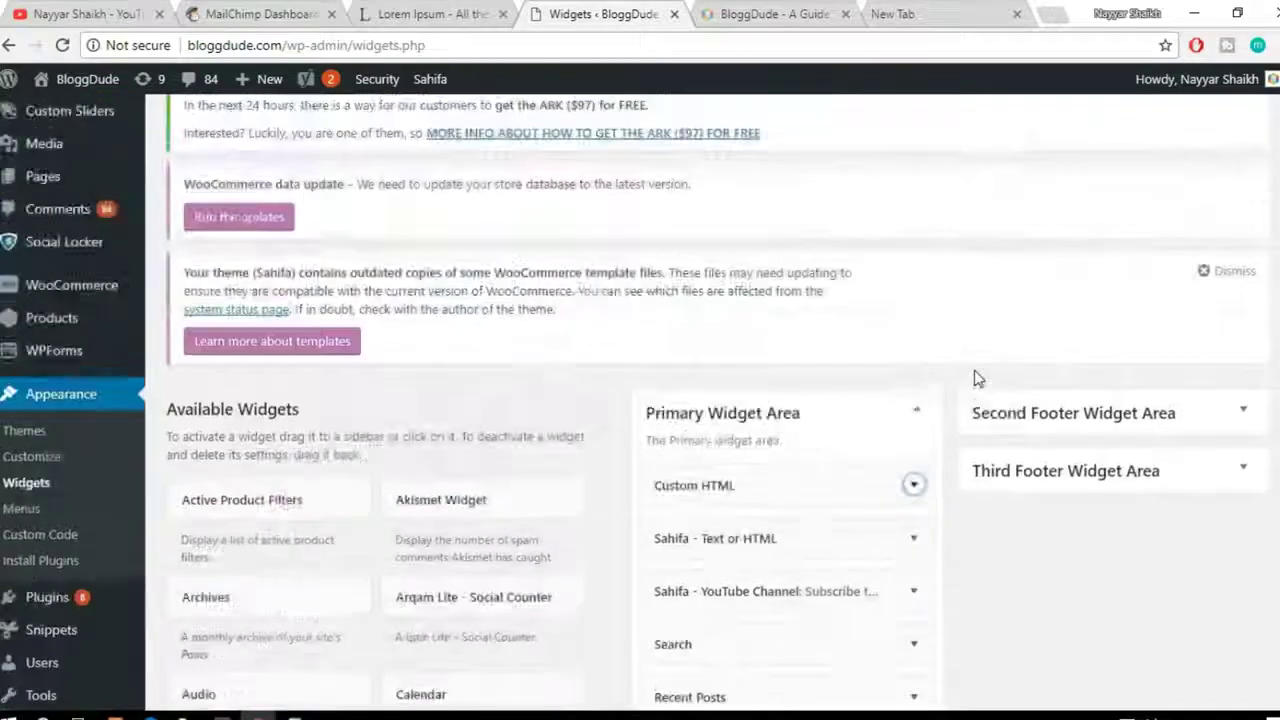
click(674, 14)
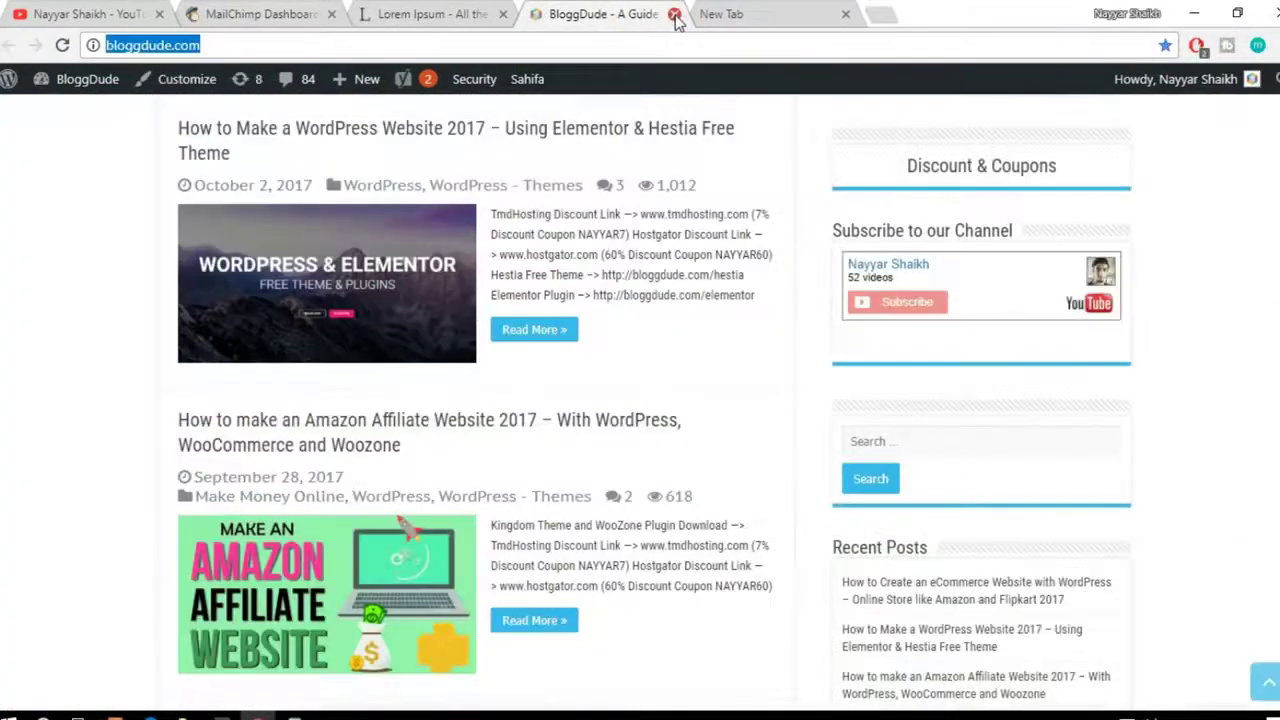
click(674, 14)
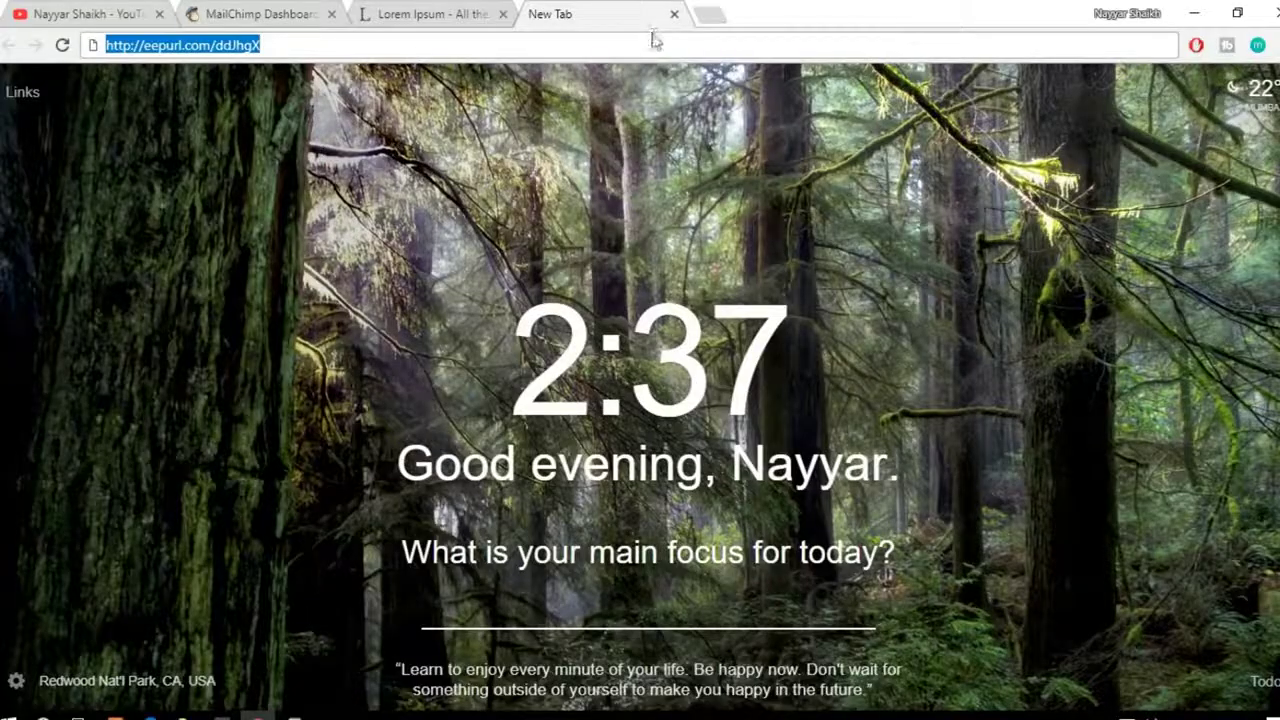
text(nayyarshaikh.com)
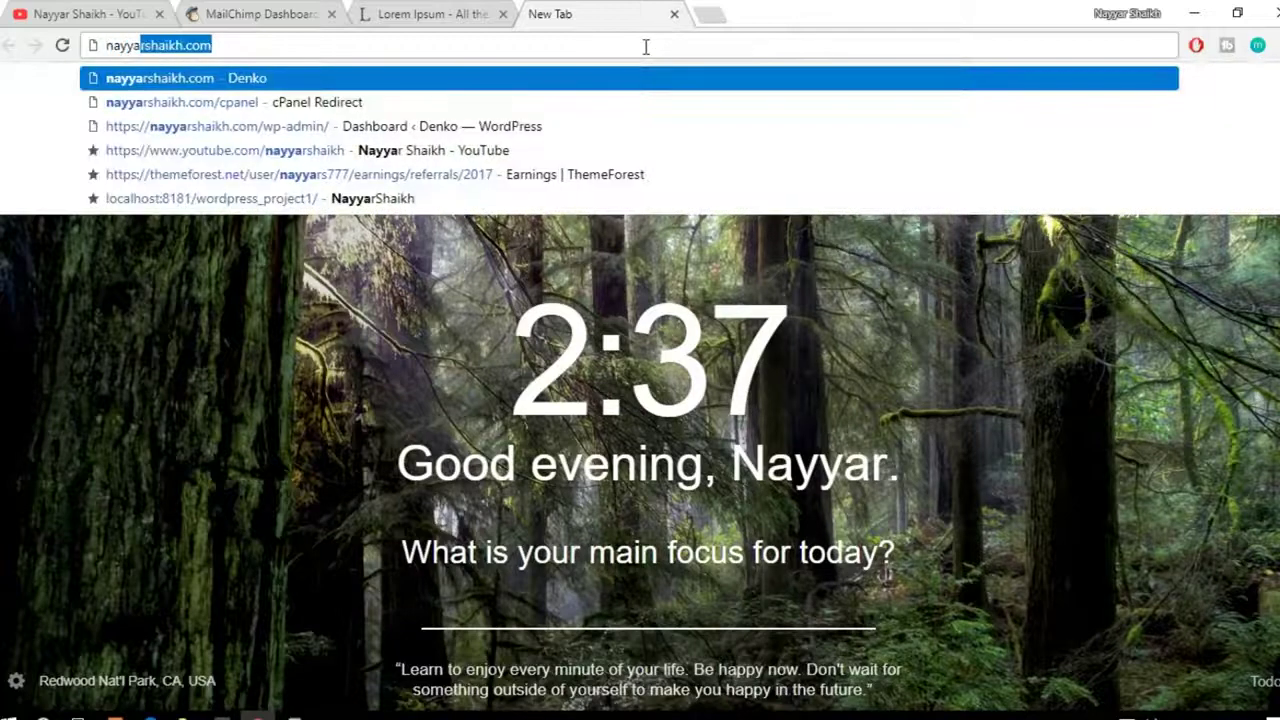
key(Return)
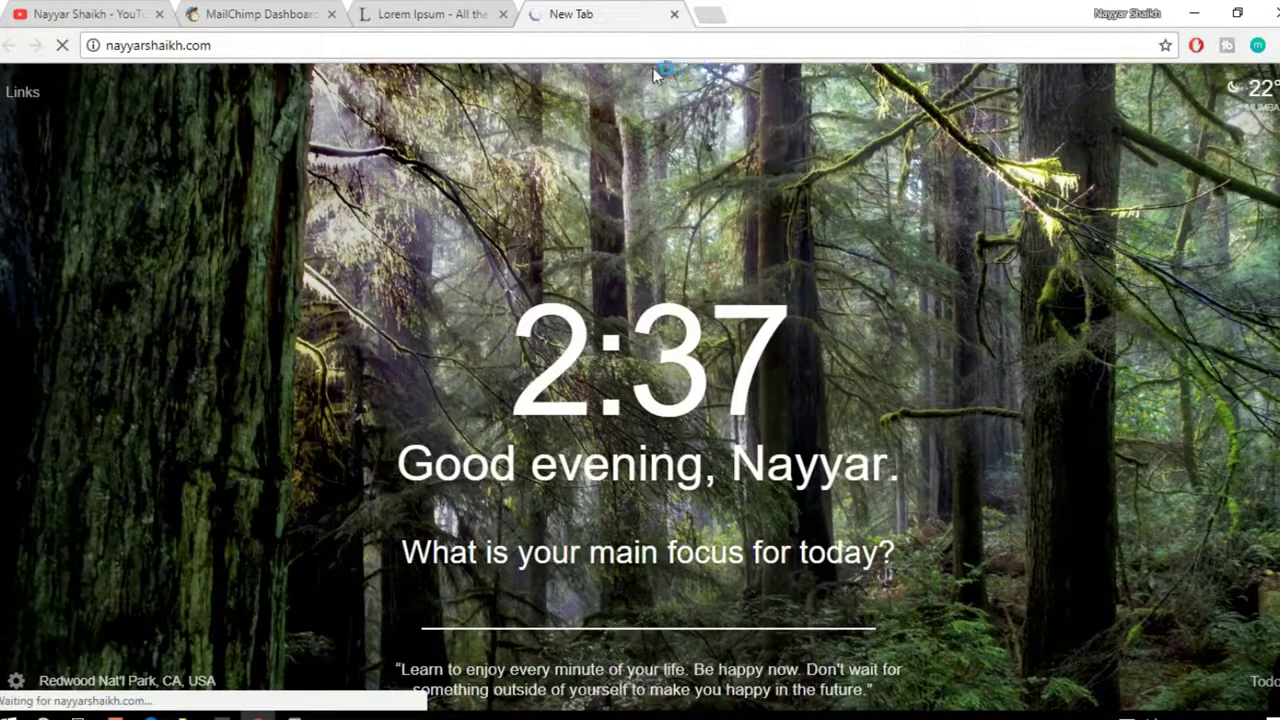
click(465, 14)
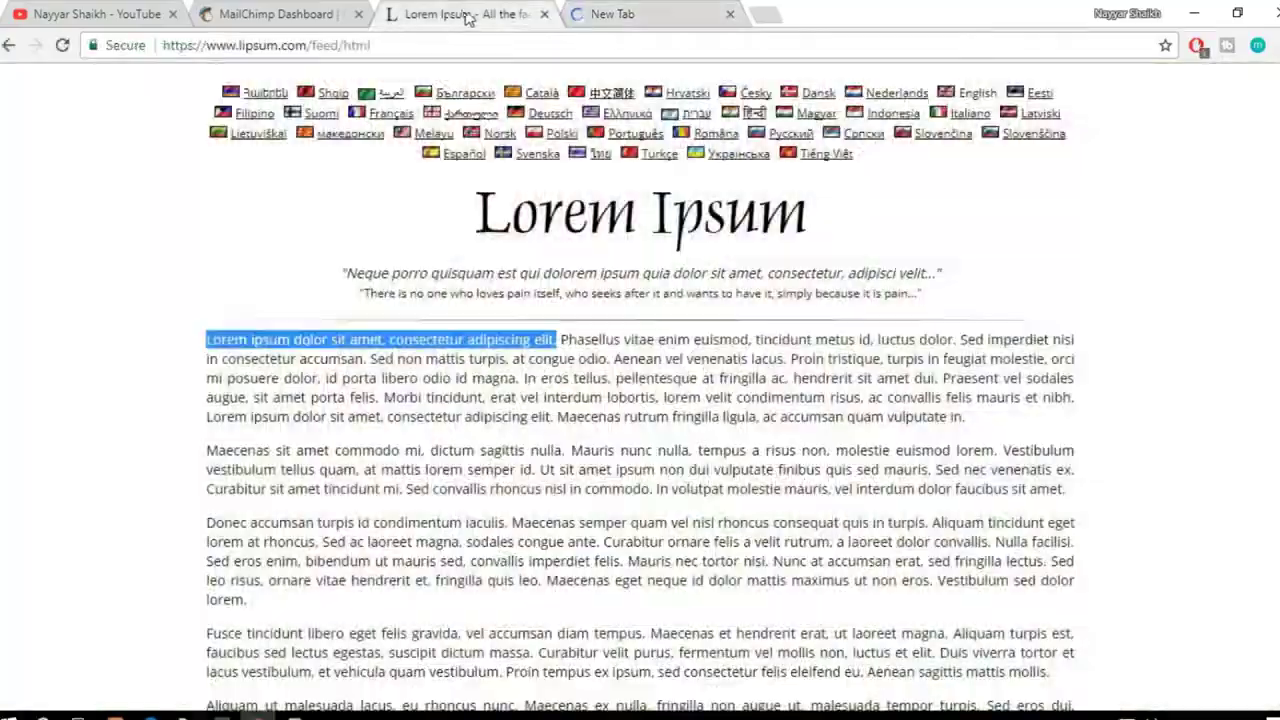
click(544, 14)
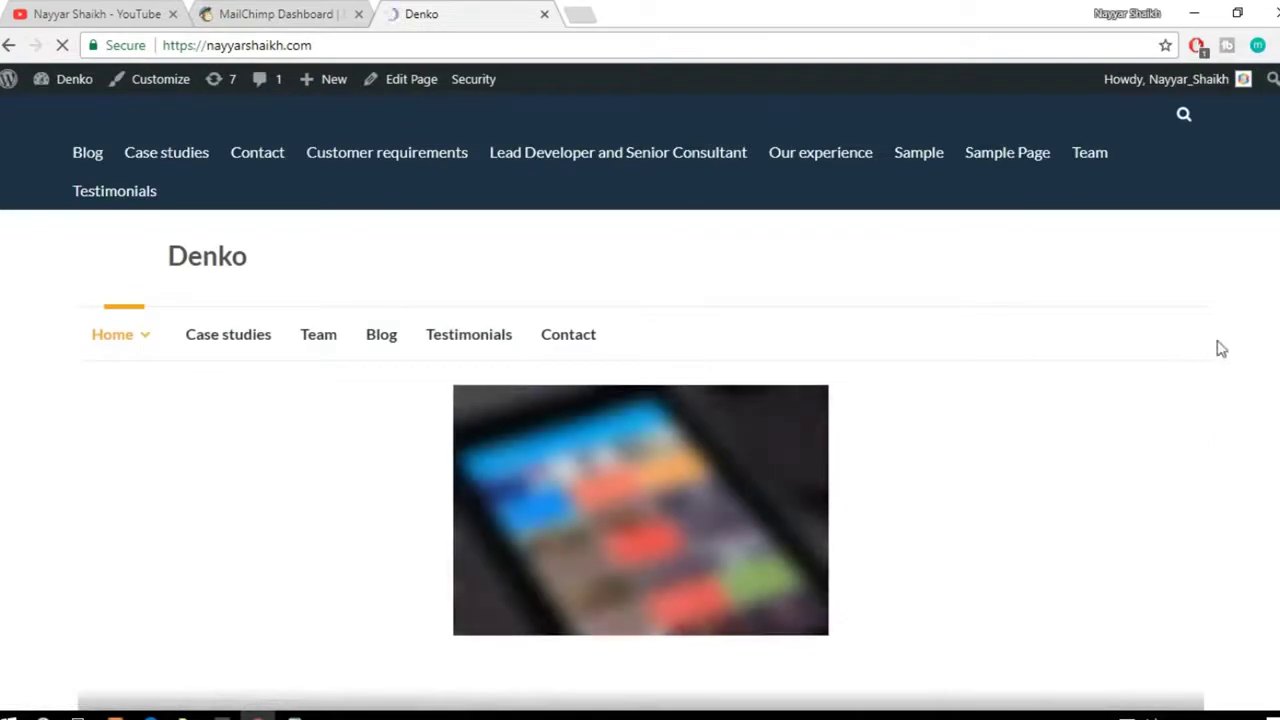
Step: Scroll to the top of the Denko site and bring up the admin Dashboard link's context menu
scroll(1220, 349, down, 5)
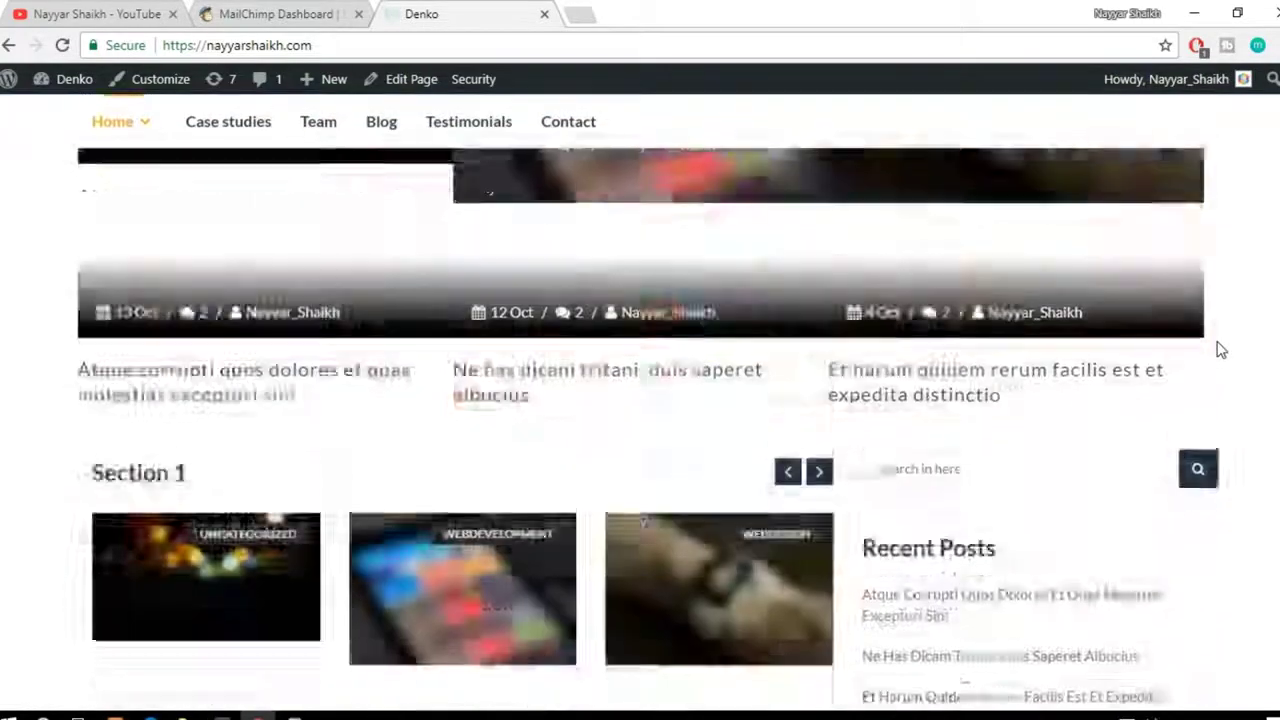
scroll(1220, 347, up, 3)
scroll(866, 480, down, 4)
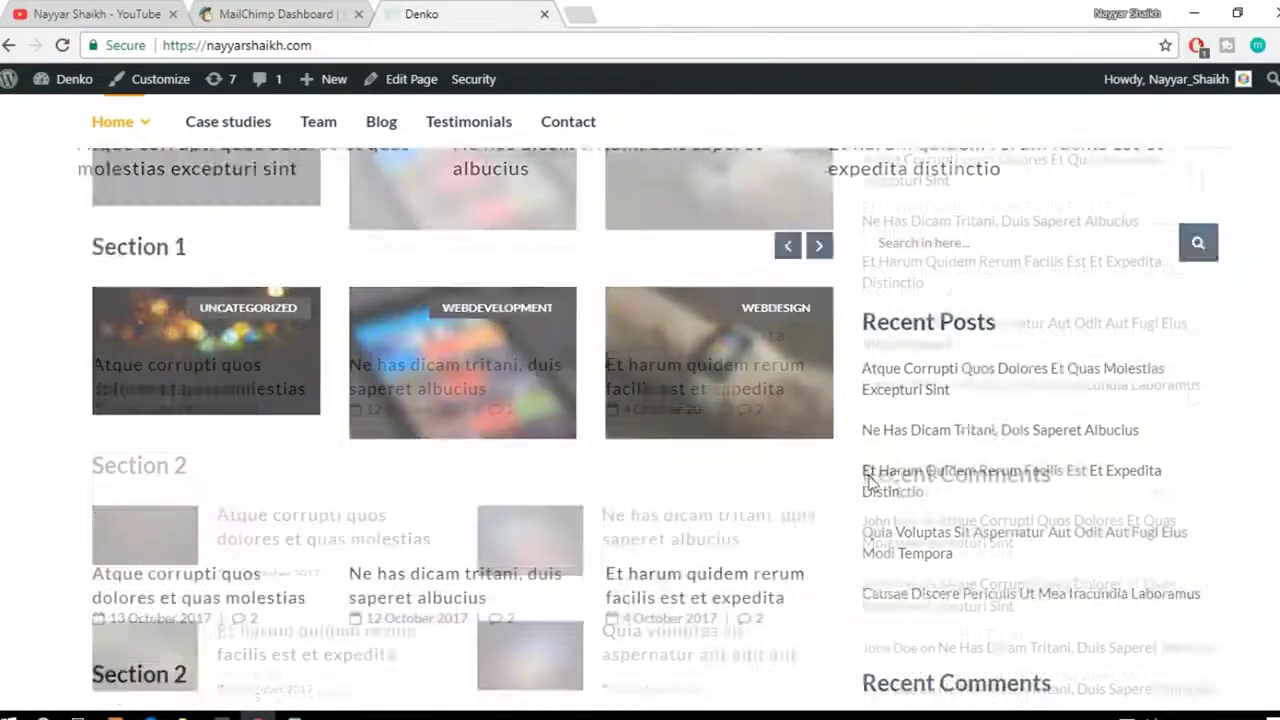
scroll(866, 480, up, 5)
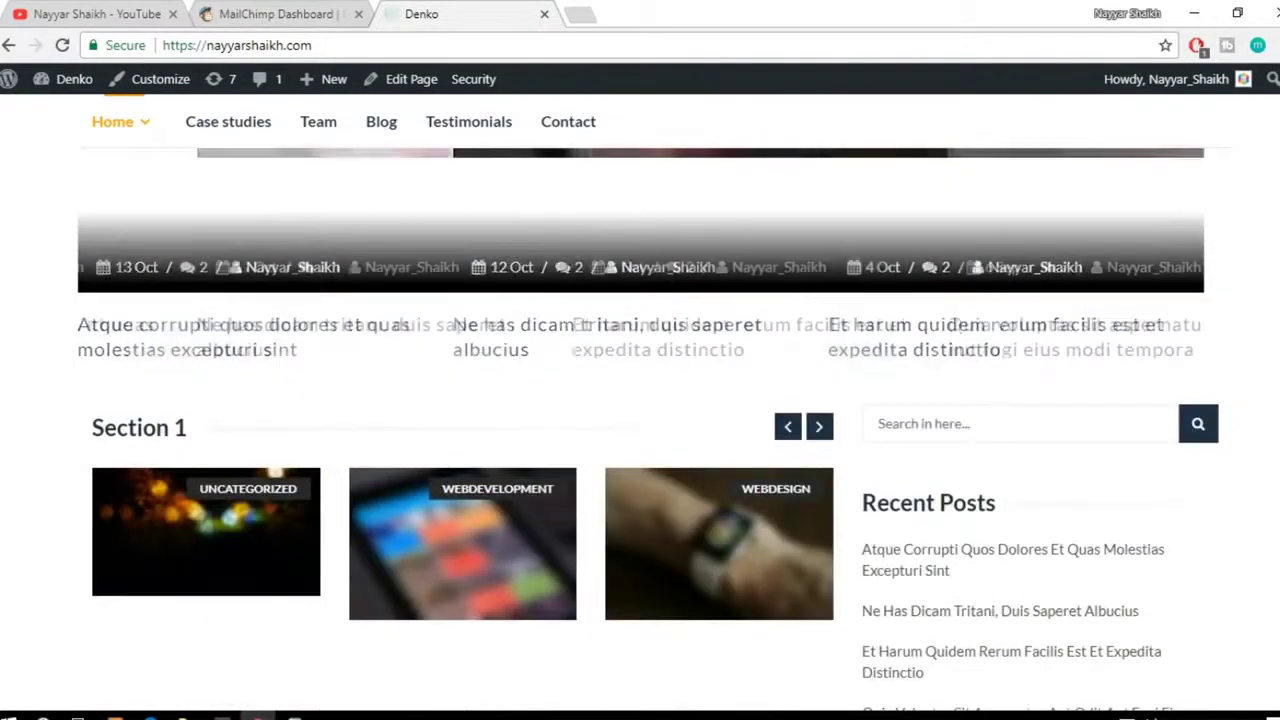
scroll(866, 480, up, 5)
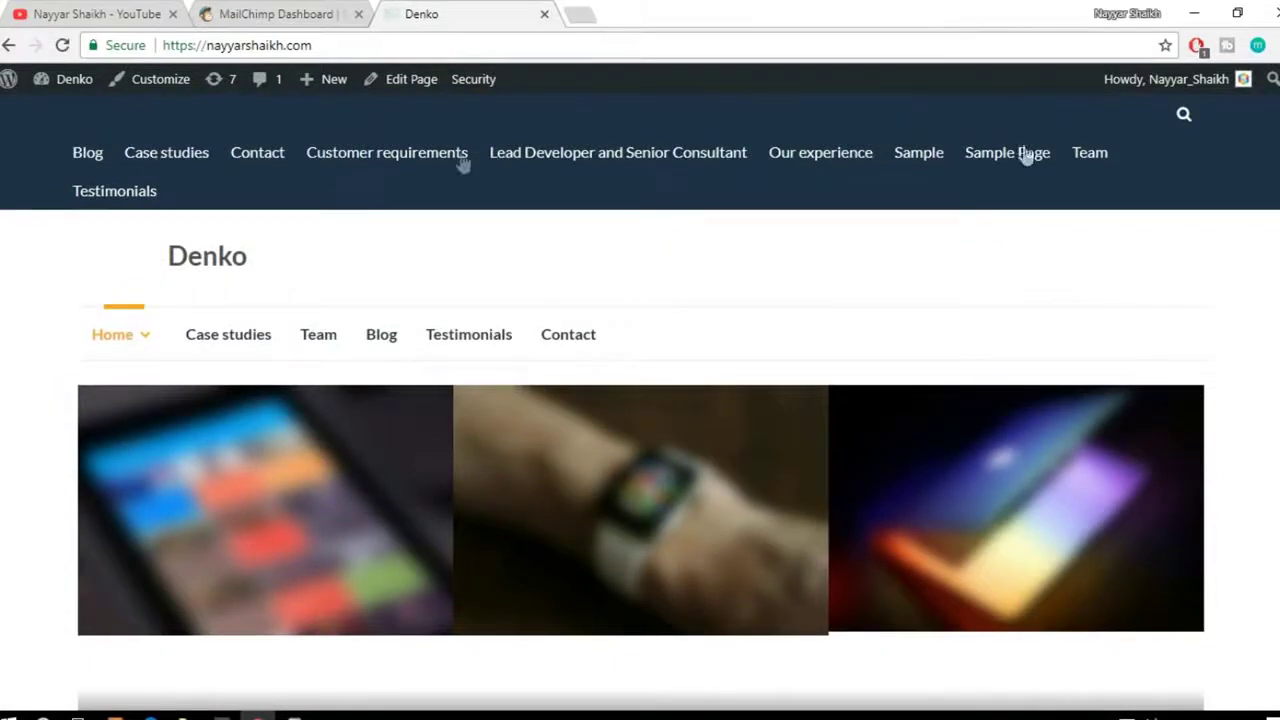
mouse_move(55, 85)
right_click(48, 114)
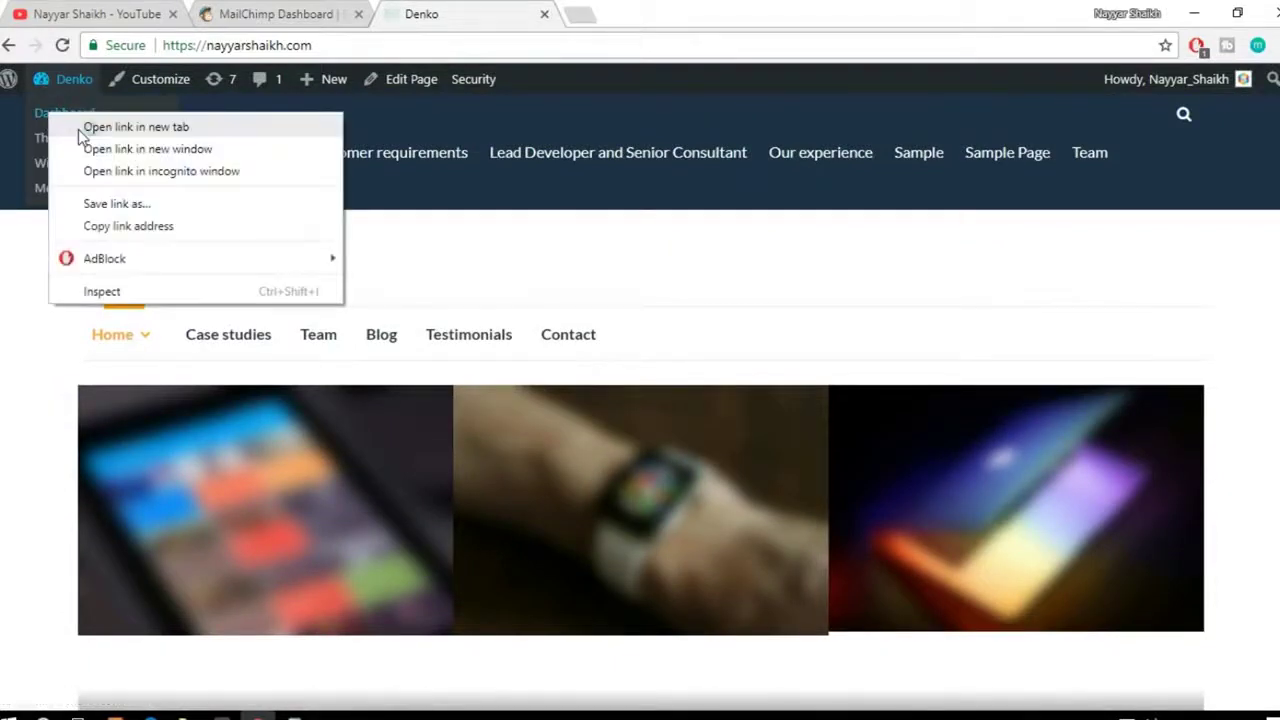
Step: Open the admin dashboard in a new tab and go to Plugins > Add New
click(84, 130)
click(603, 10)
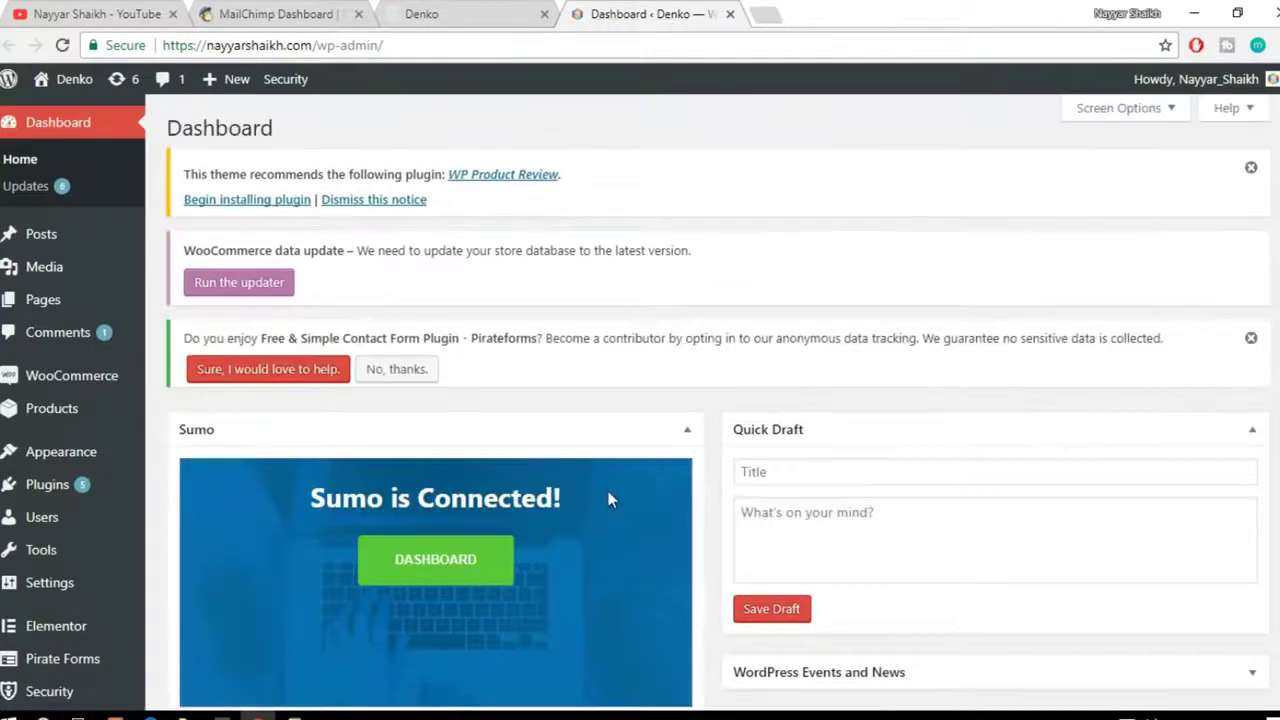
scroll(574, 483, down, 2)
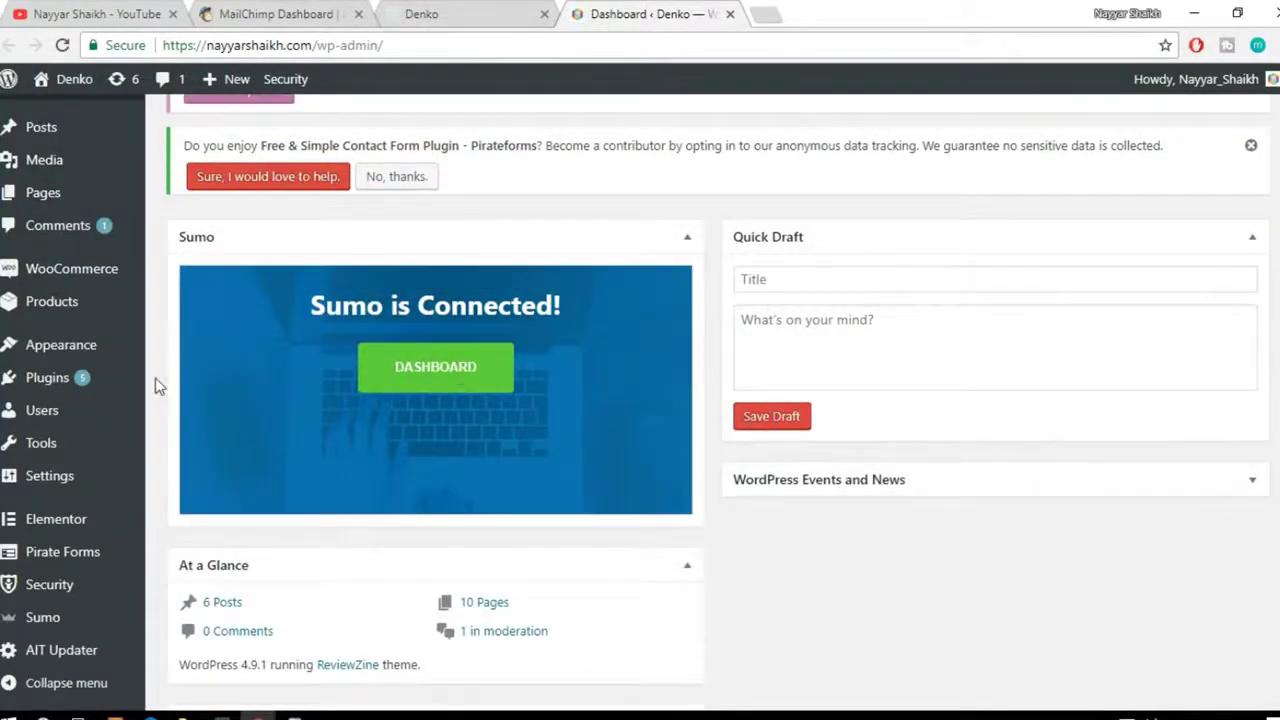
mouse_move(75, 382)
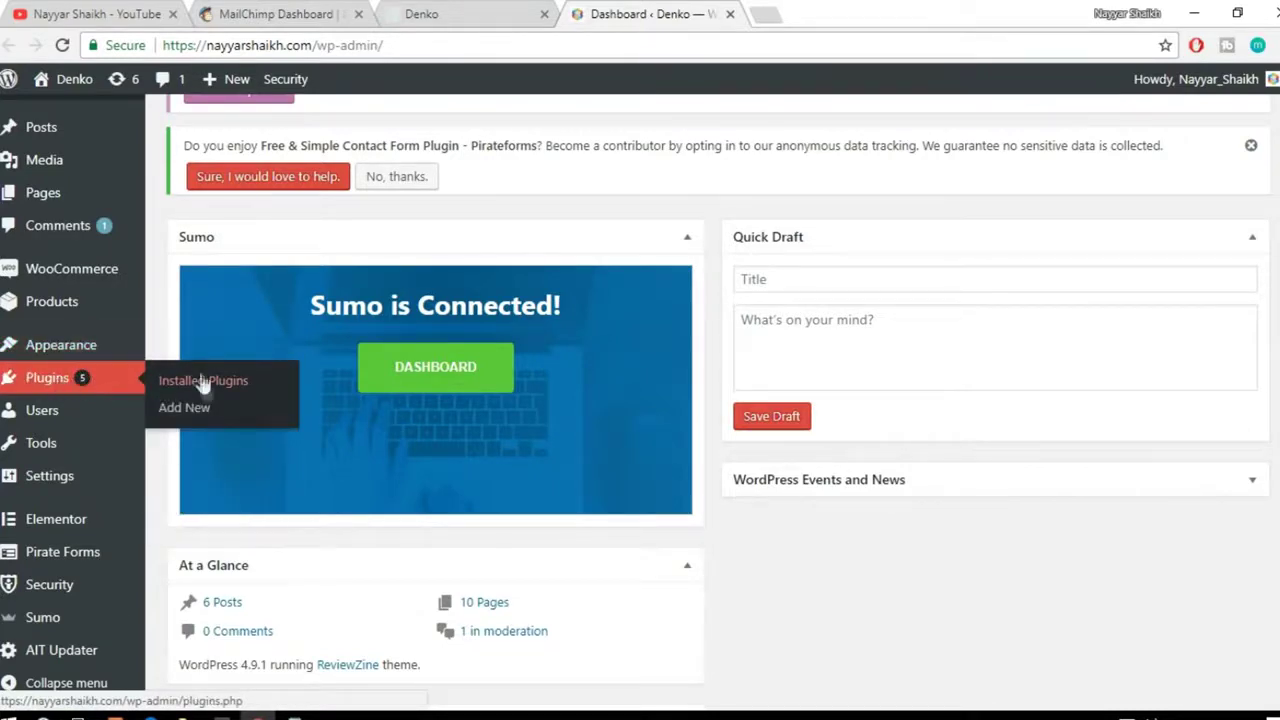
click(190, 414)
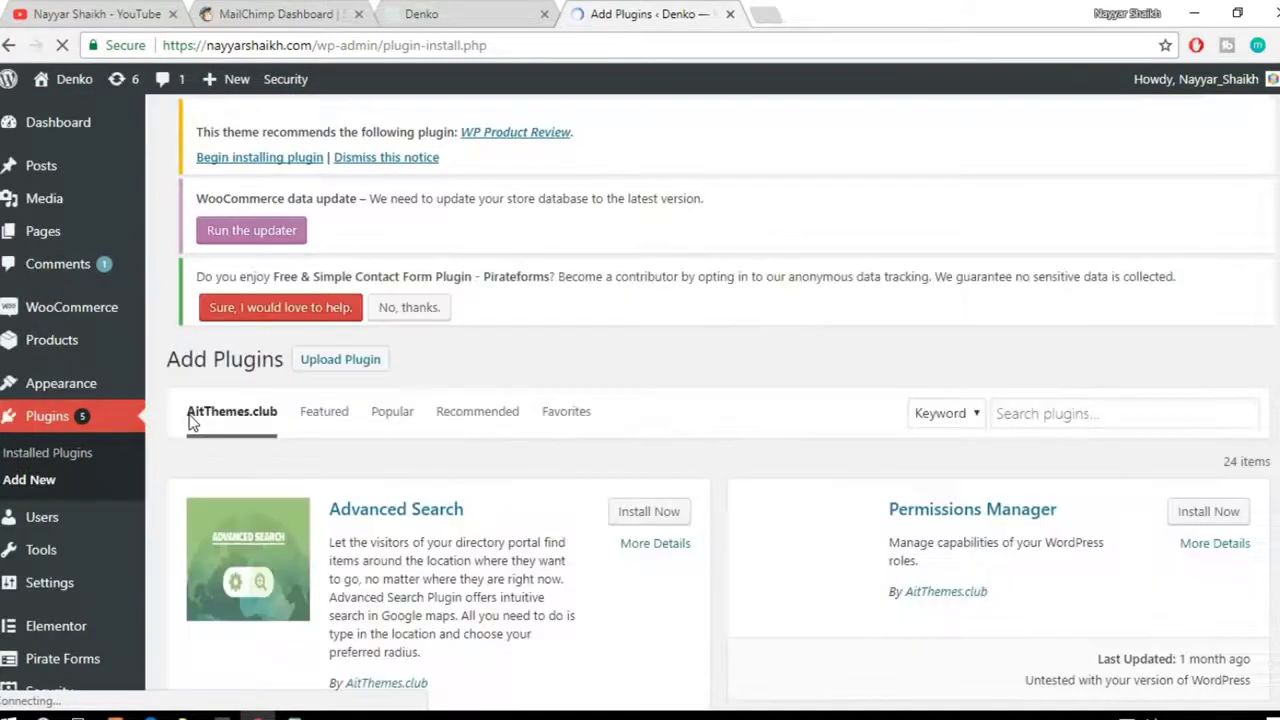
Step: Search the plugin directory for 'sumo' and confirm the Sumo plugin is marked Active
click(1093, 443)
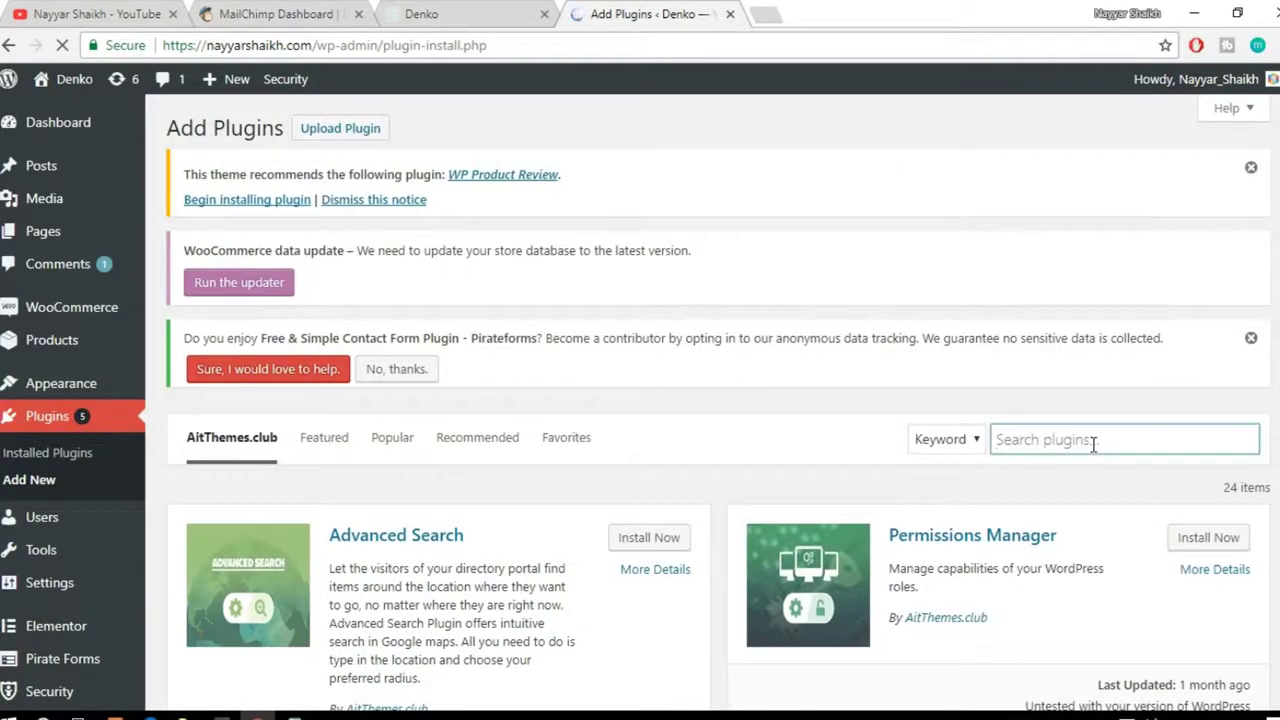
text(sumn)
key(BackSpace)
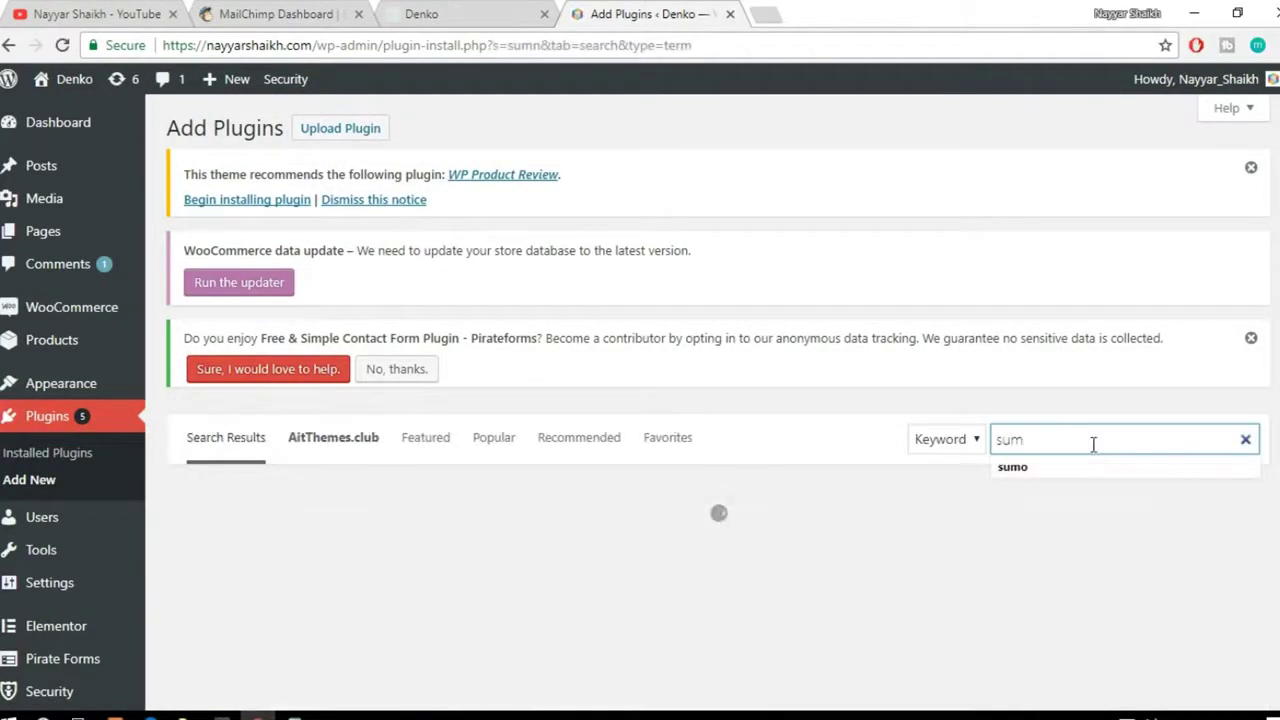
scroll(1097, 437, down, 1)
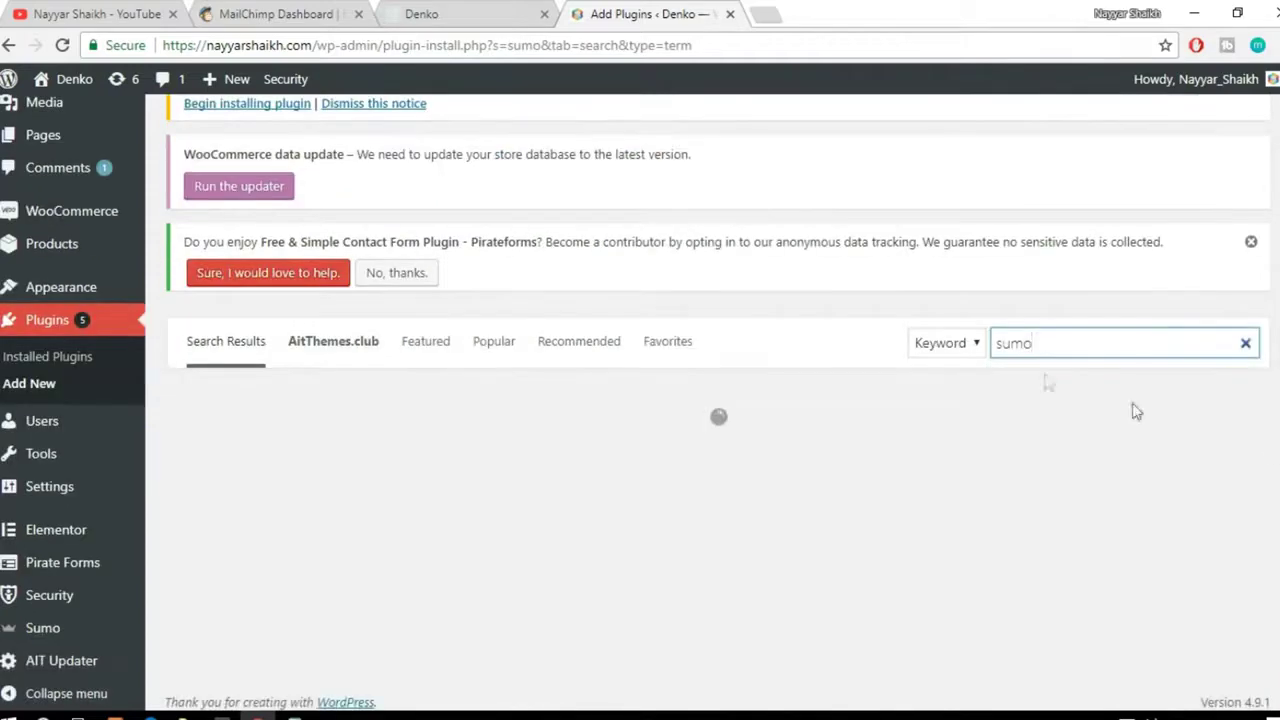
scroll(1005, 373, down, 1)
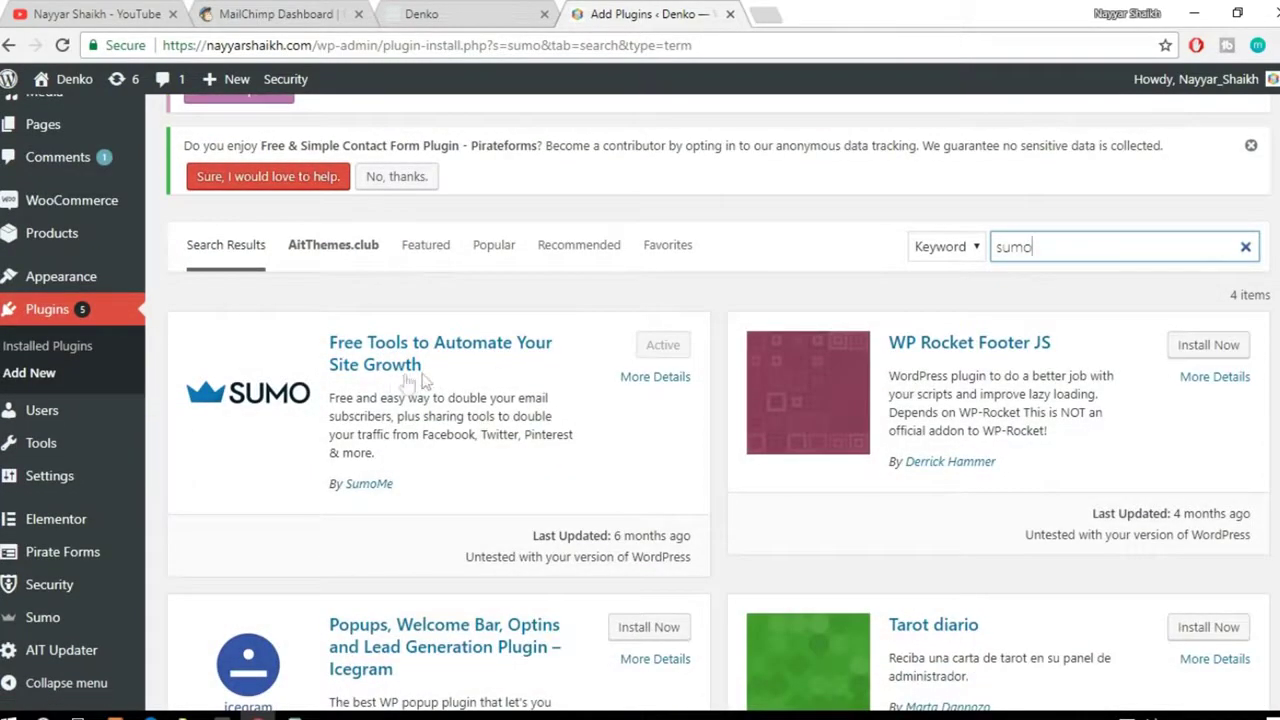
click(403, 488)
double_click(392, 485)
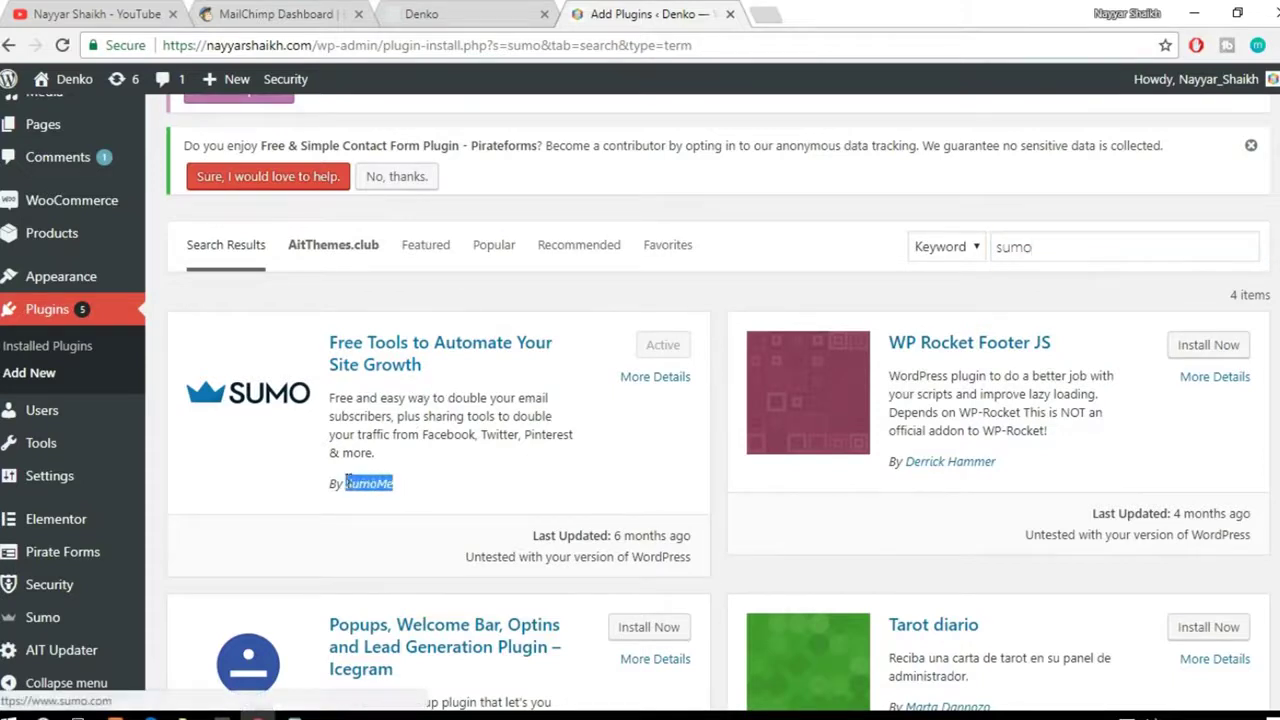
click(426, 486)
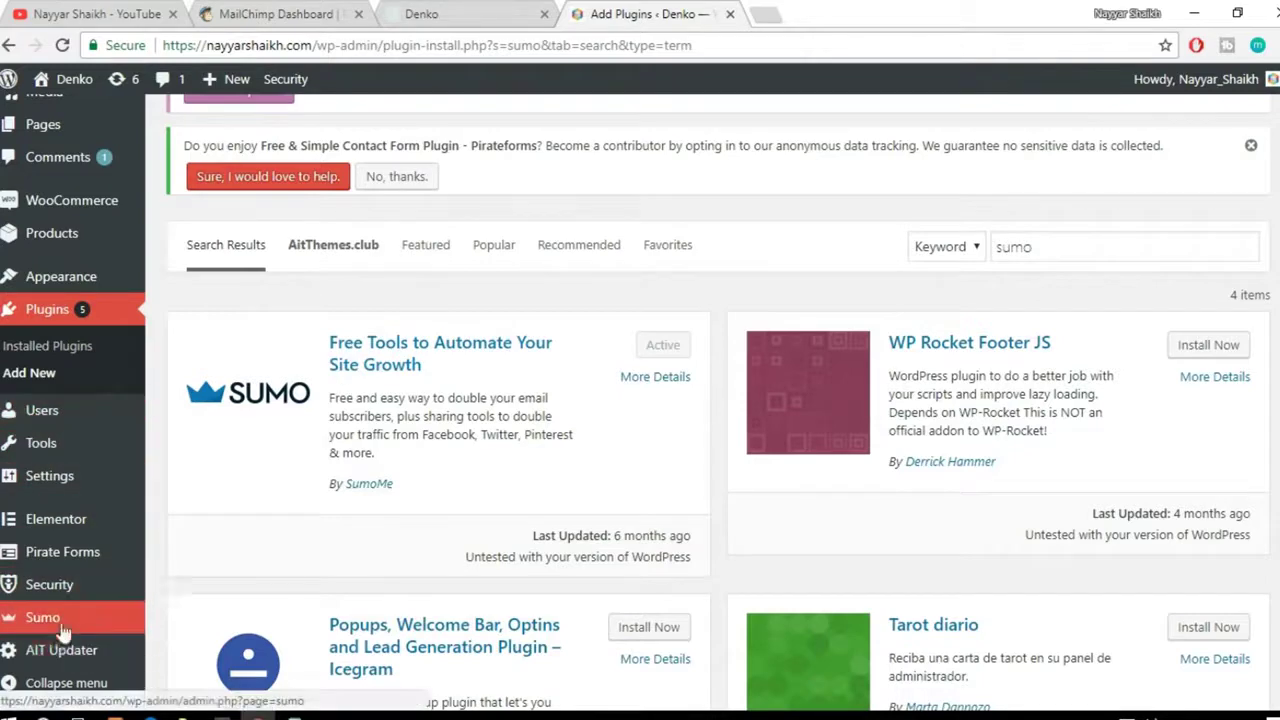
mouse_move(48, 622)
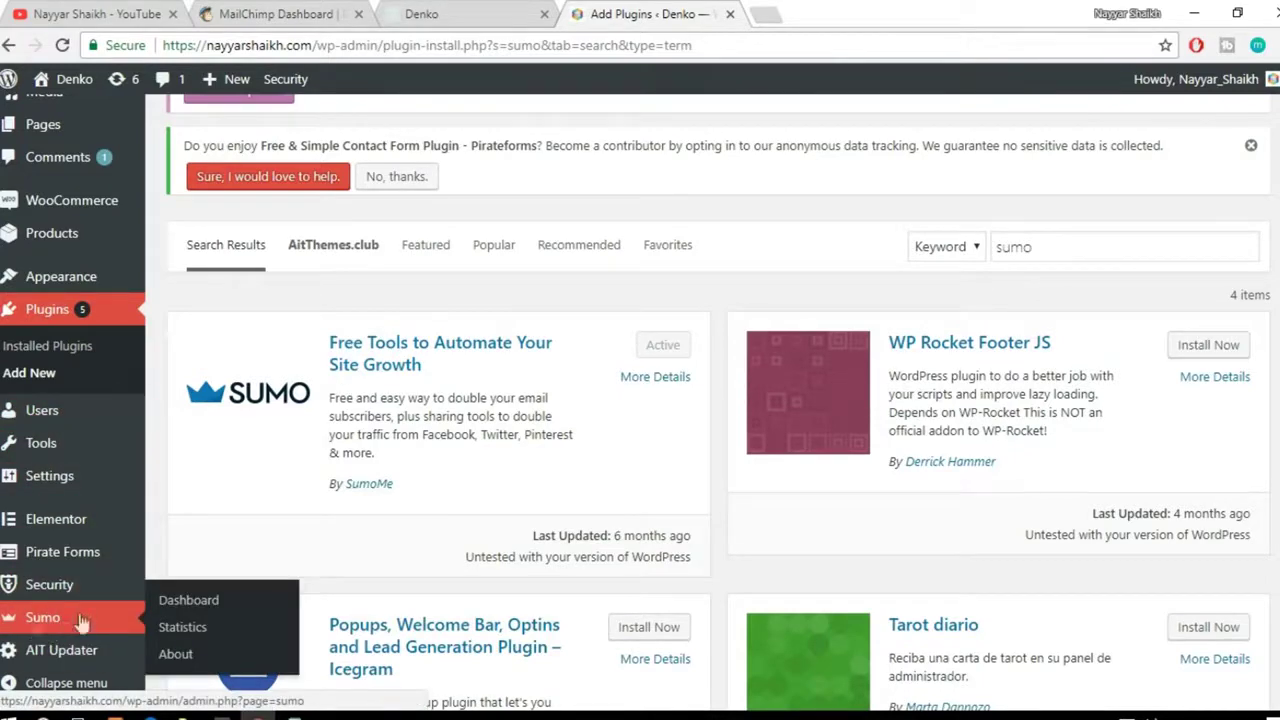
scroll(50, 628, down, 1)
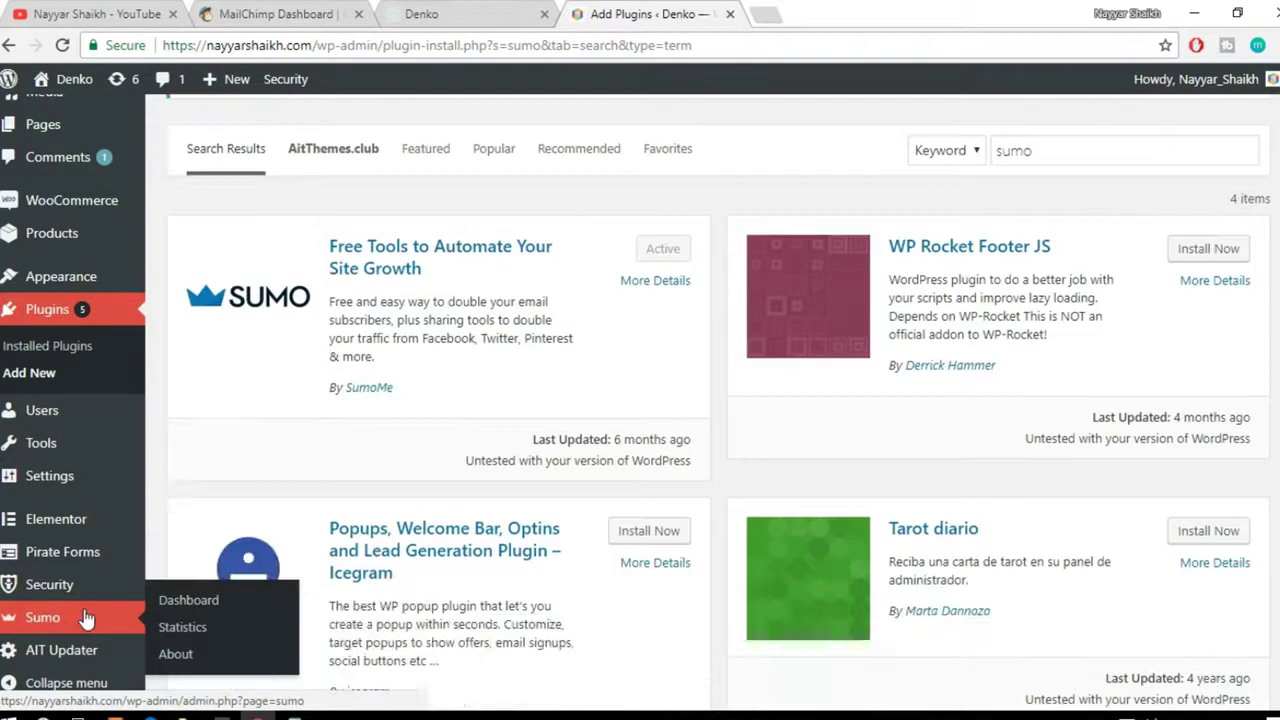
scroll(1063, 474, up, 3)
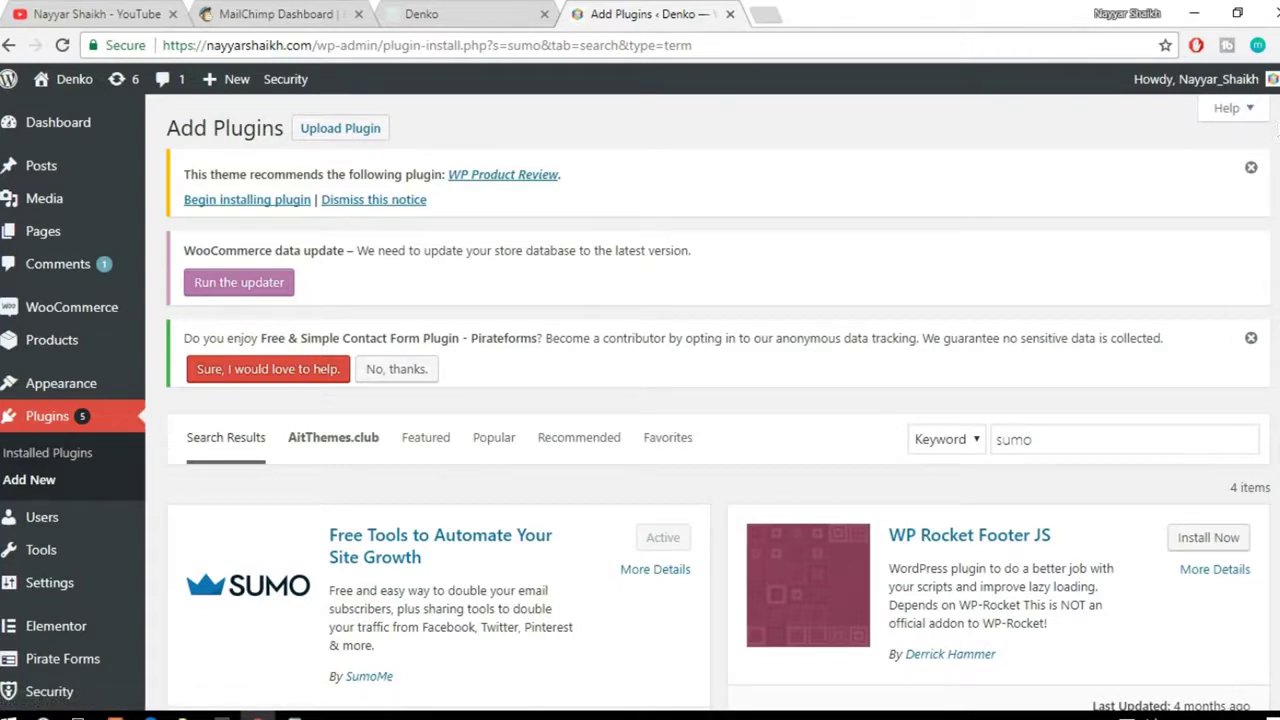
Step: Glance at the Sumo subscribers overlay, then open the Sumo plugin's dashboard page
click(1277, 130)
click(1265, 135)
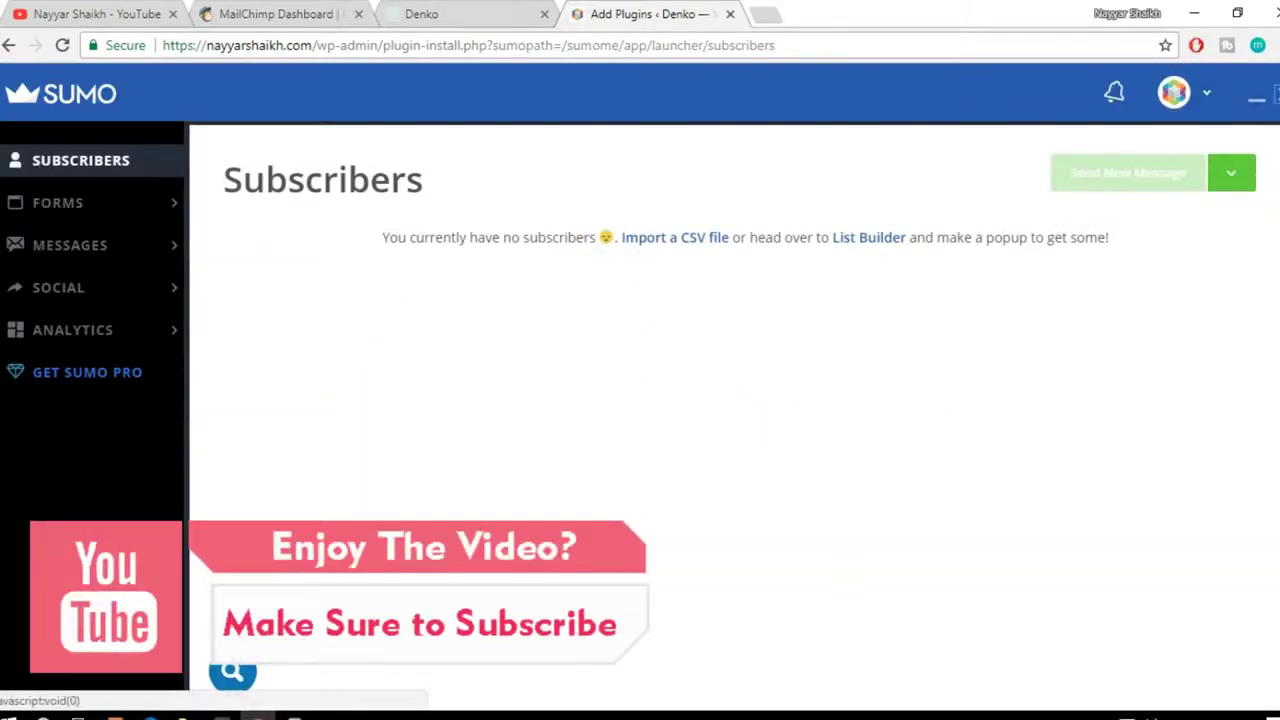
click(1277, 94)
scroll(60, 497, down, 4)
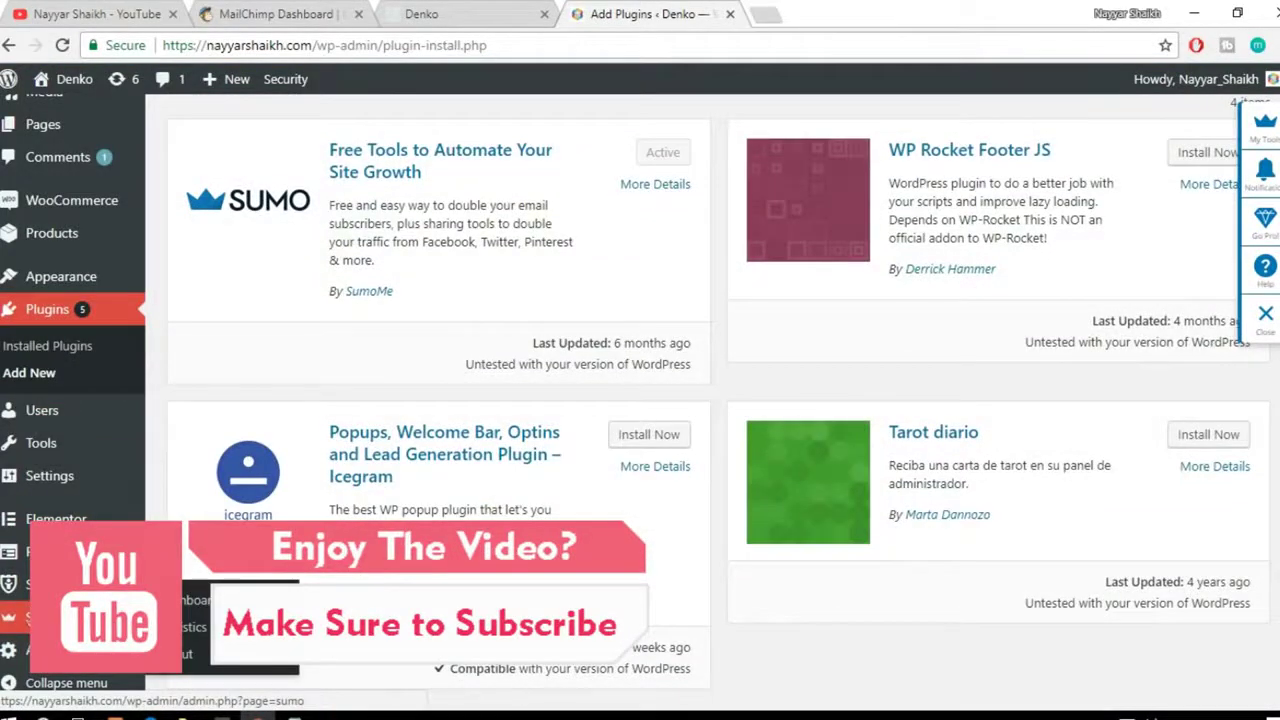
click(206, 603)
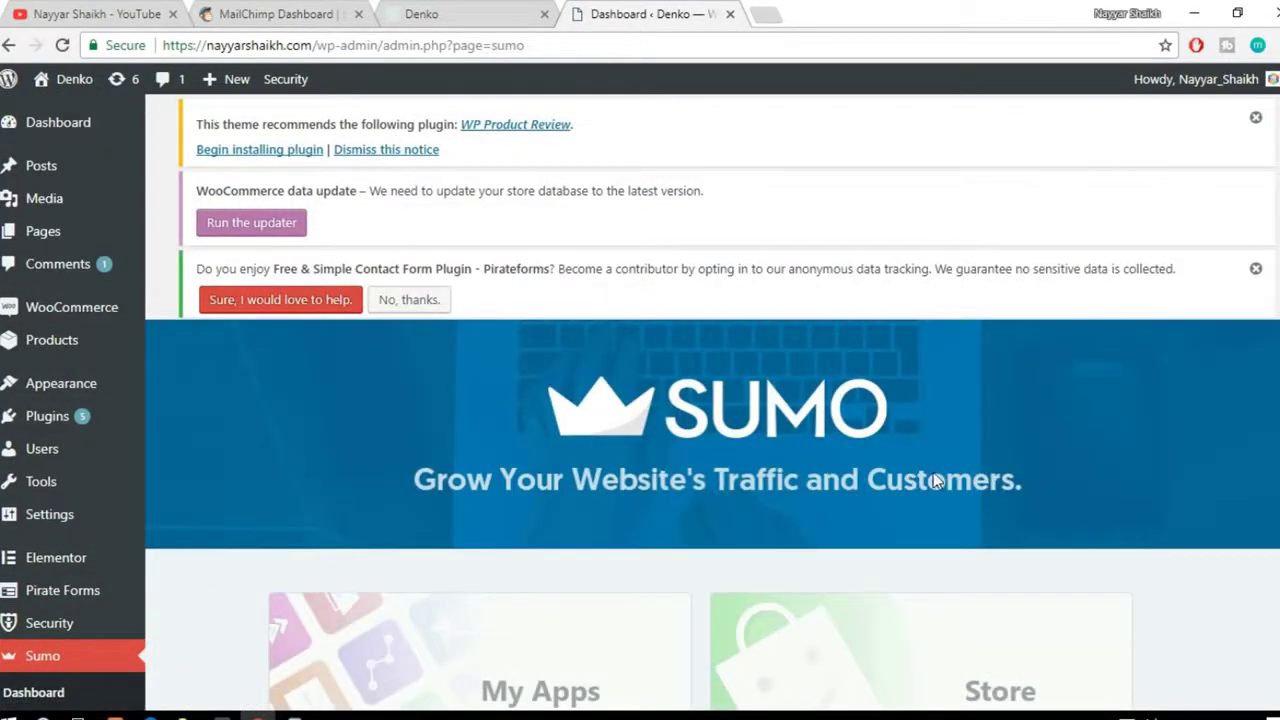
Step: Open Sumo Settings, dismiss the pricing overlay, and go to Forms > List Builder
scroll(935, 483, down, 2)
scroll(933, 481, down, 2)
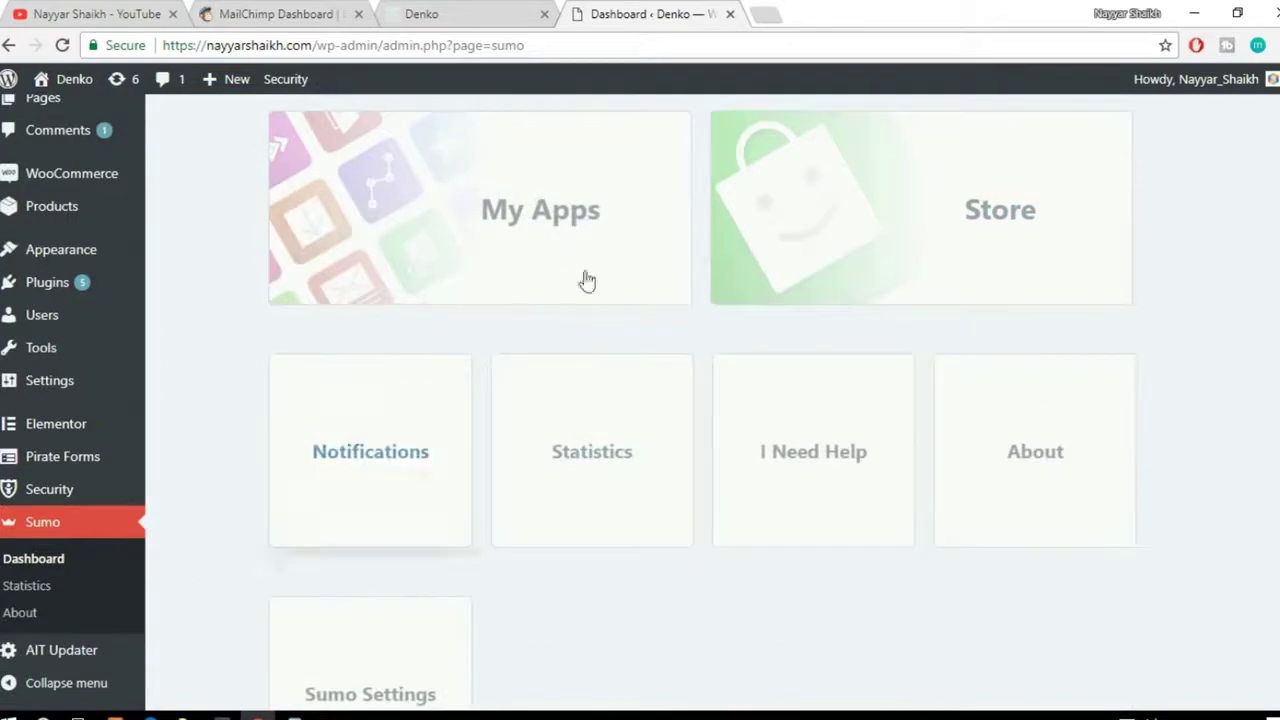
scroll(1137, 371, down, 5)
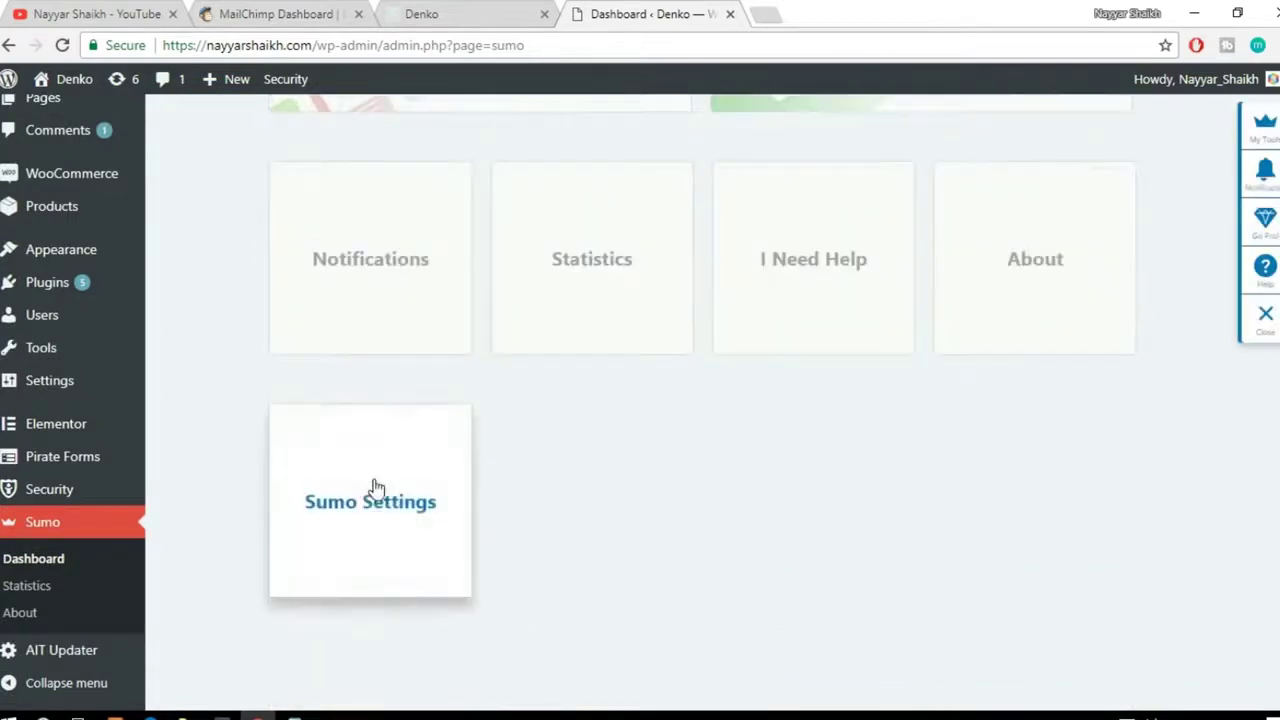
scroll(398, 524, up, 3)
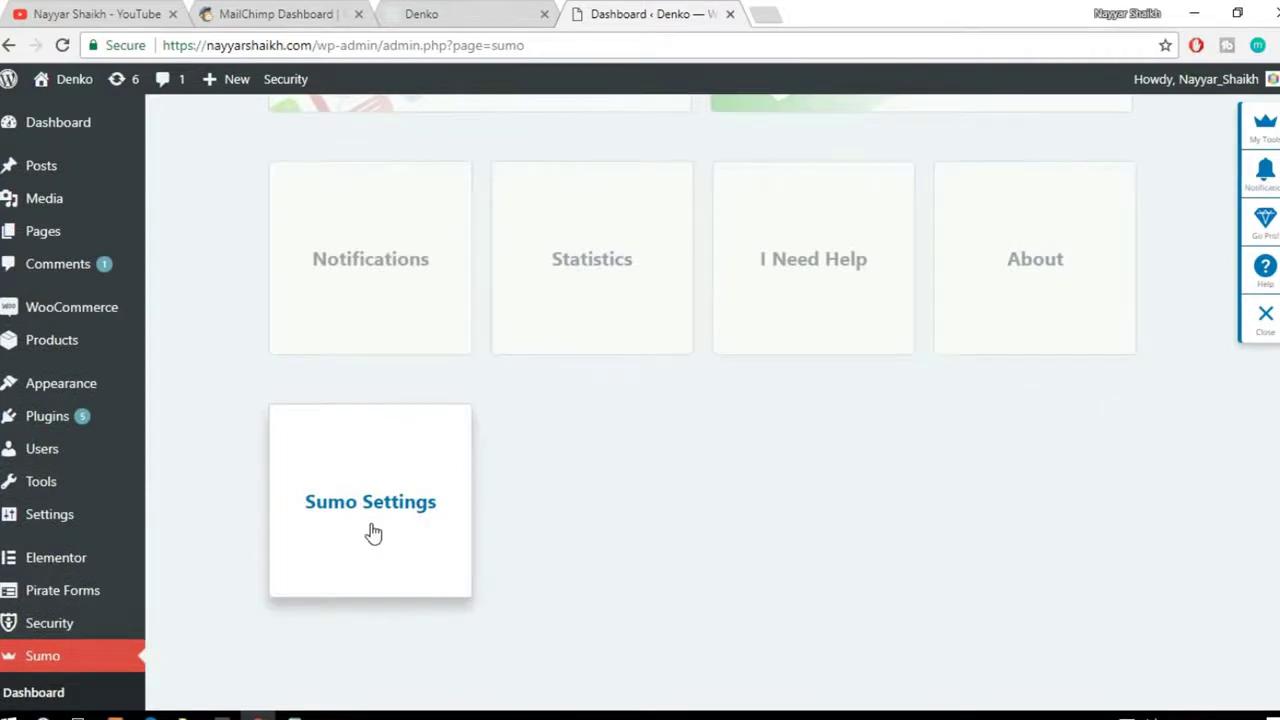
click(372, 532)
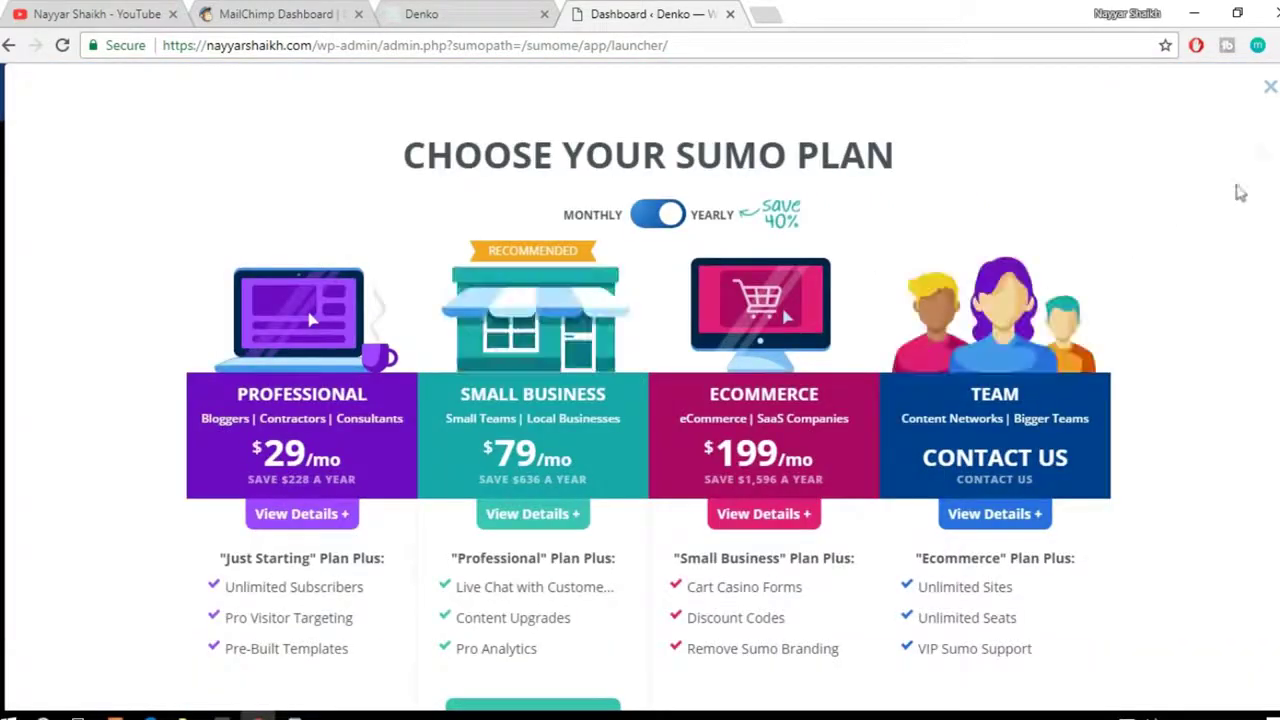
click(1269, 90)
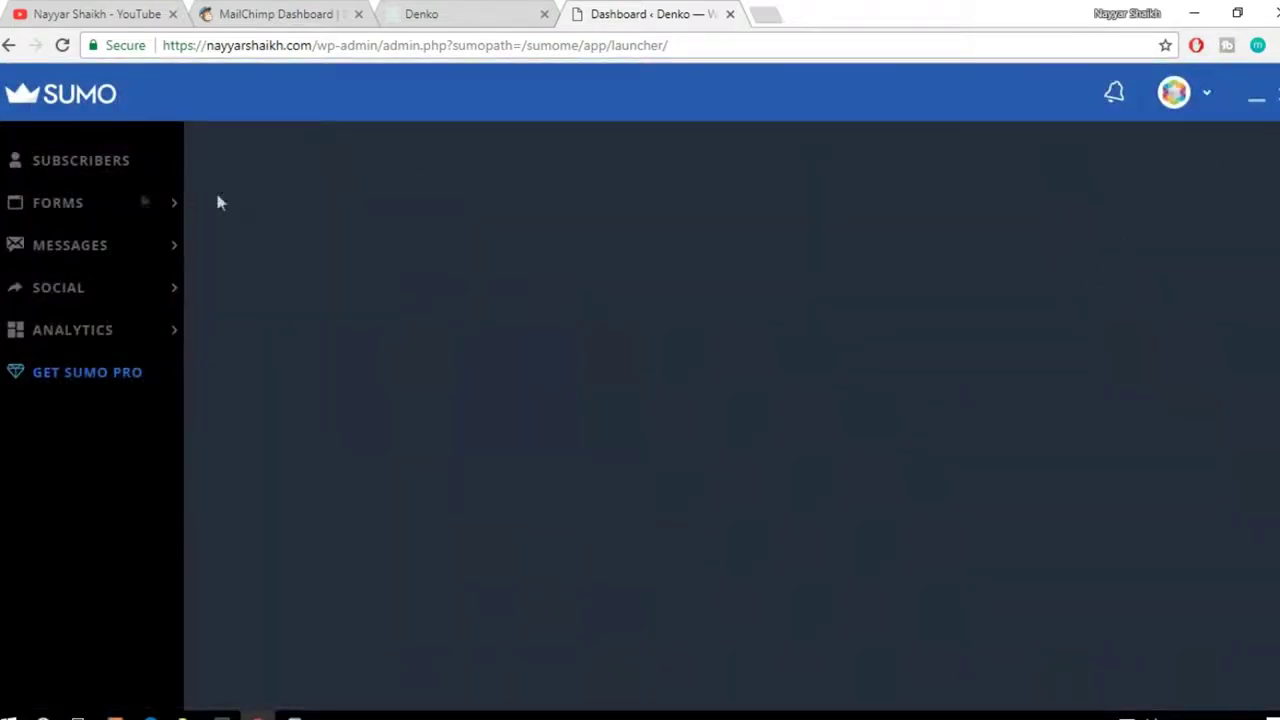
mouse_move(93, 203)
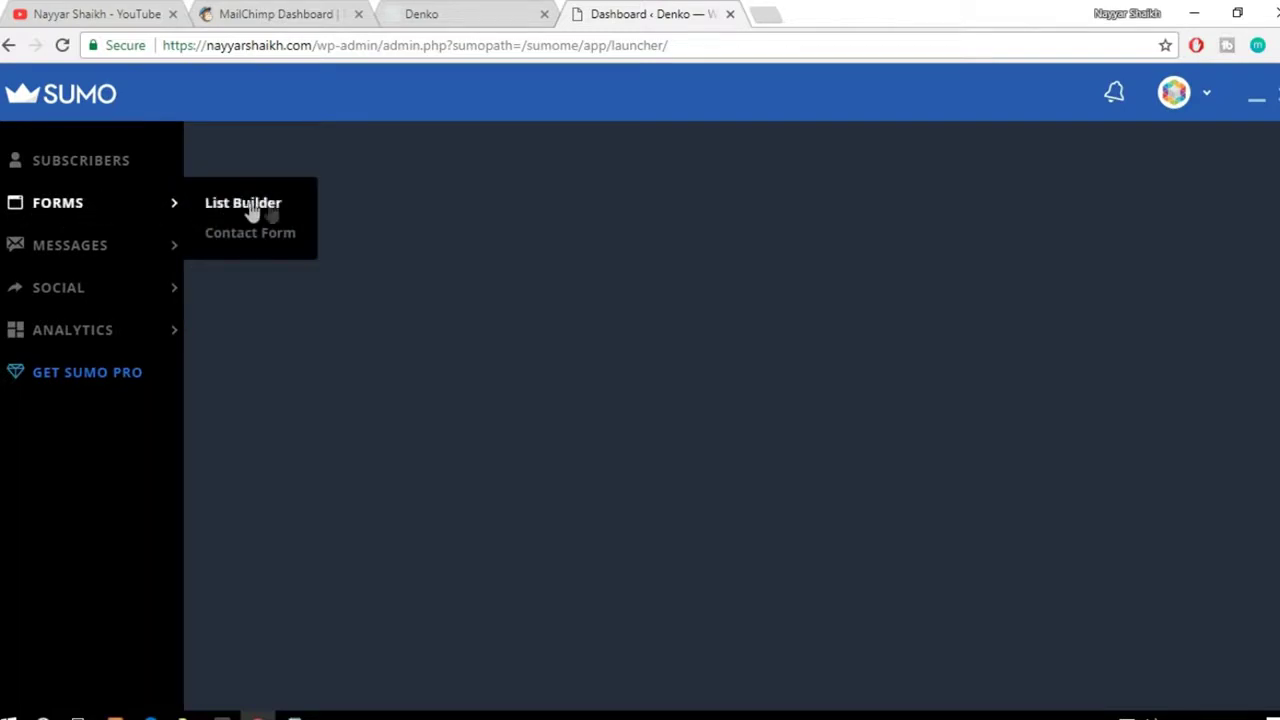
click(278, 206)
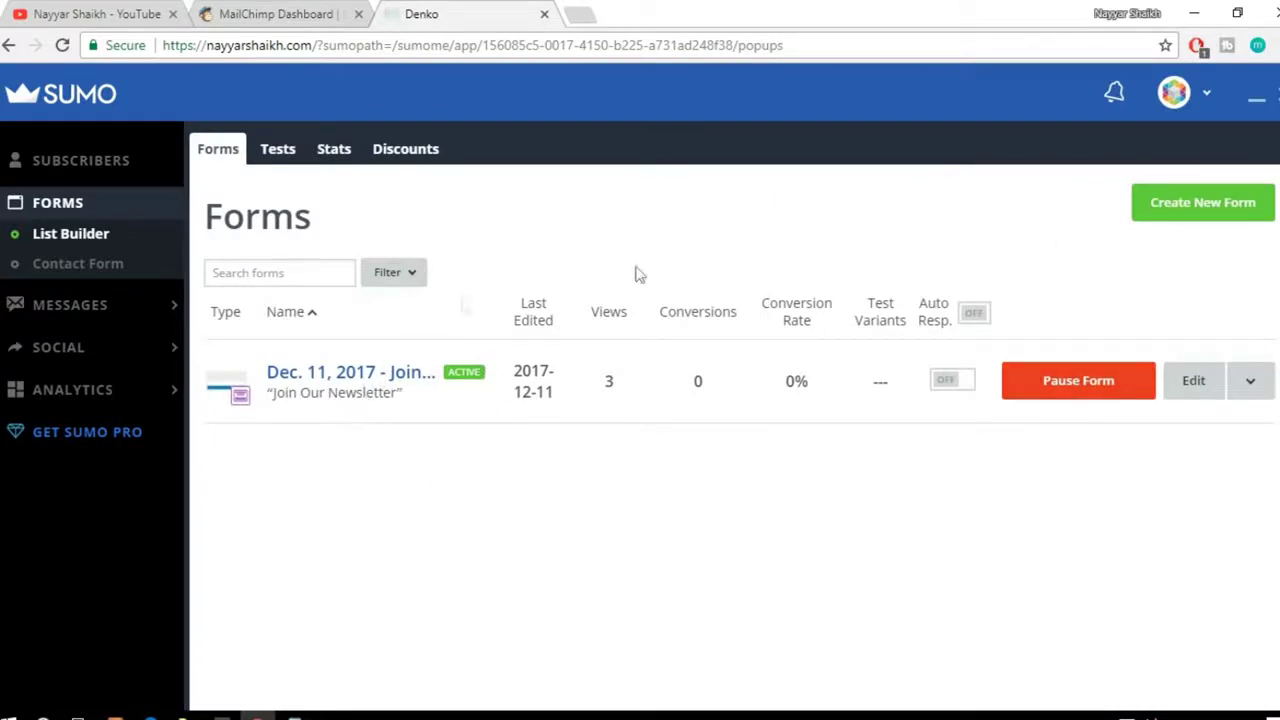
Step: Create a new signup form and set its type to Popup instead of Smart Bar
click(1222, 210)
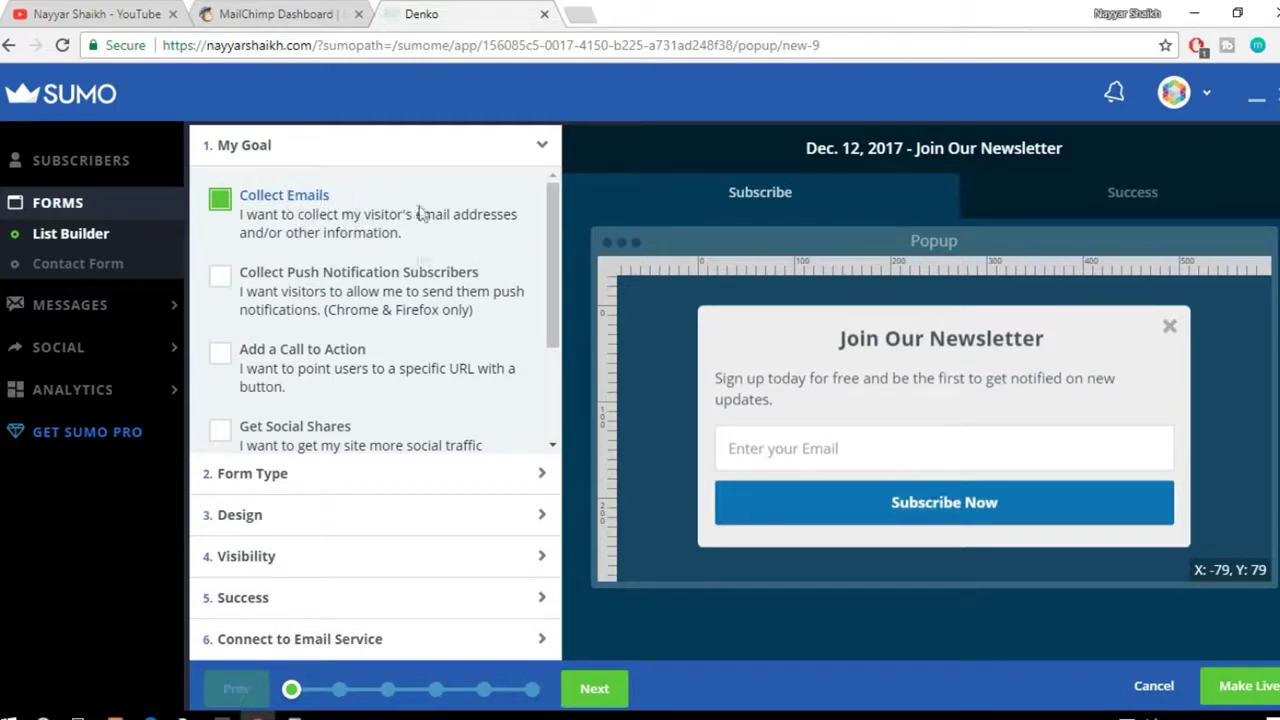
click(277, 480)
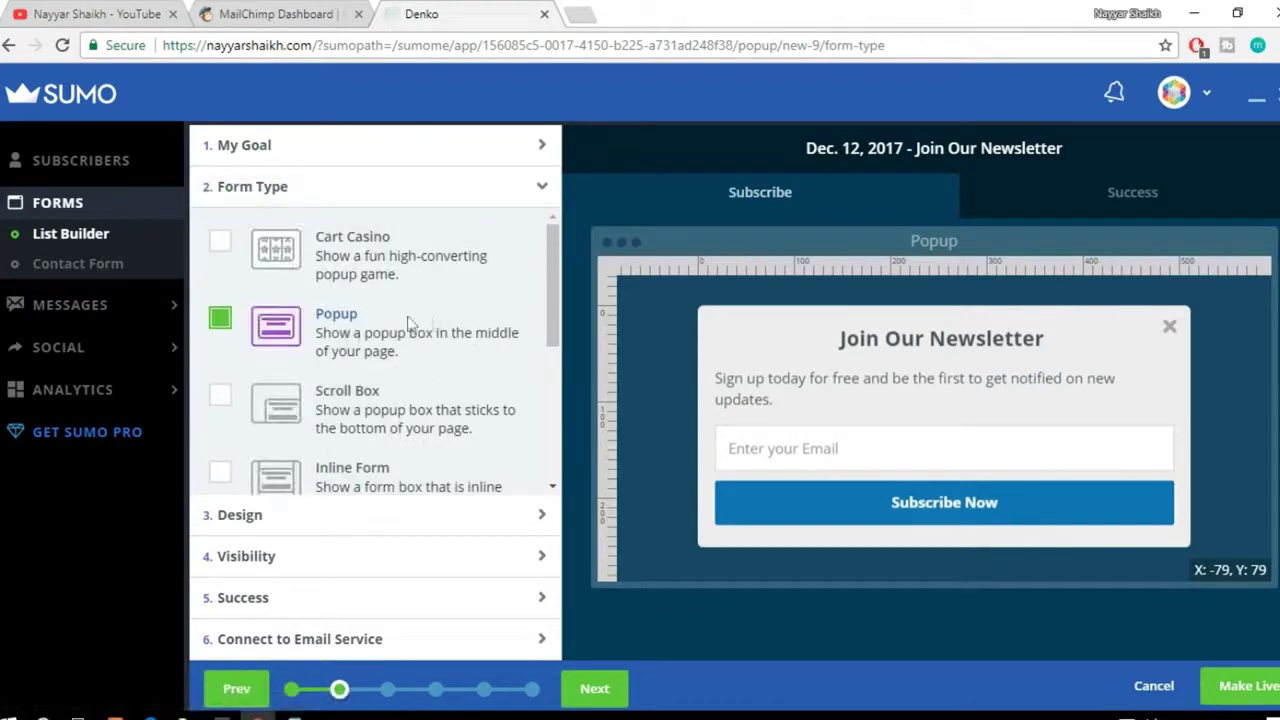
scroll(398, 343, down, 5)
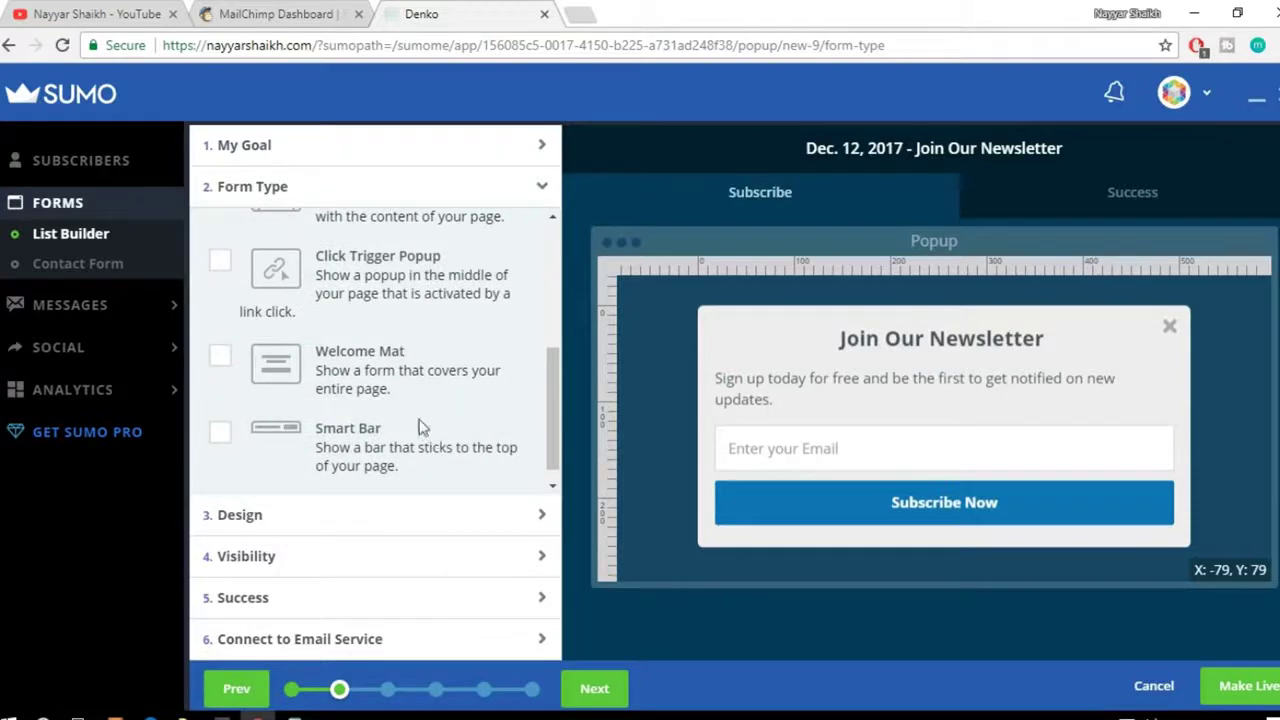
click(225, 444)
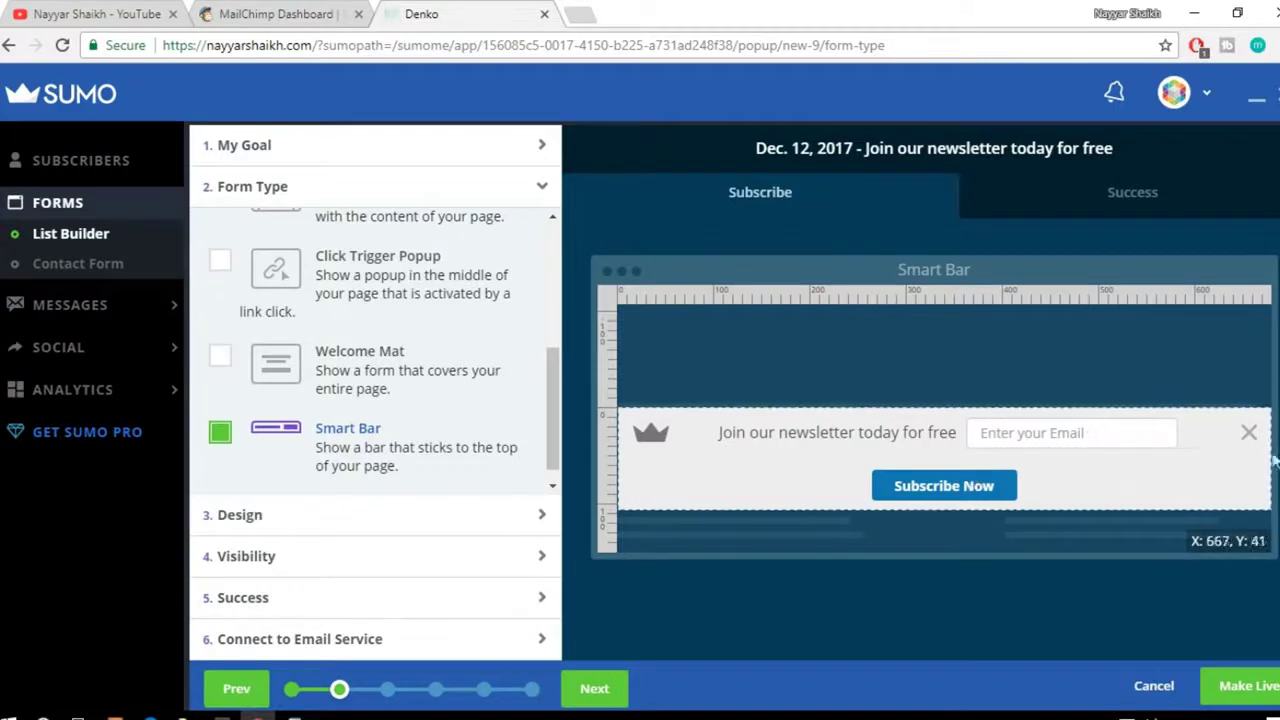
scroll(437, 370, up, 3)
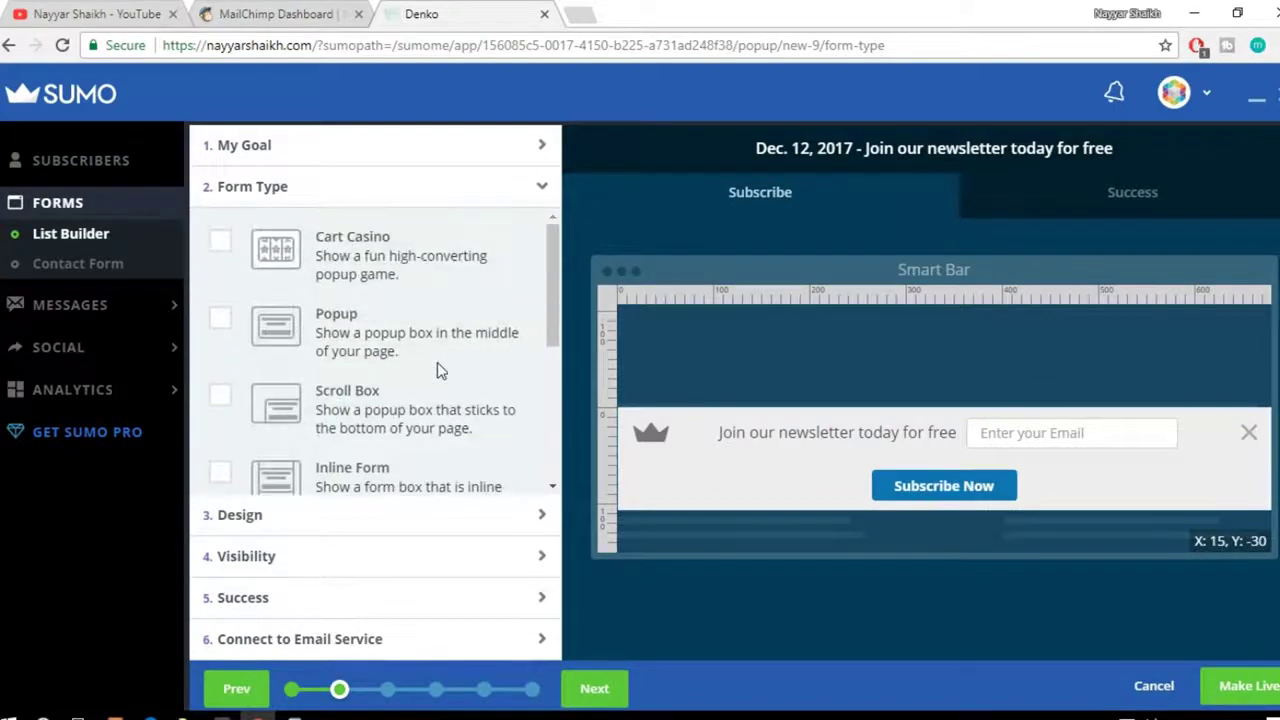
click(318, 334)
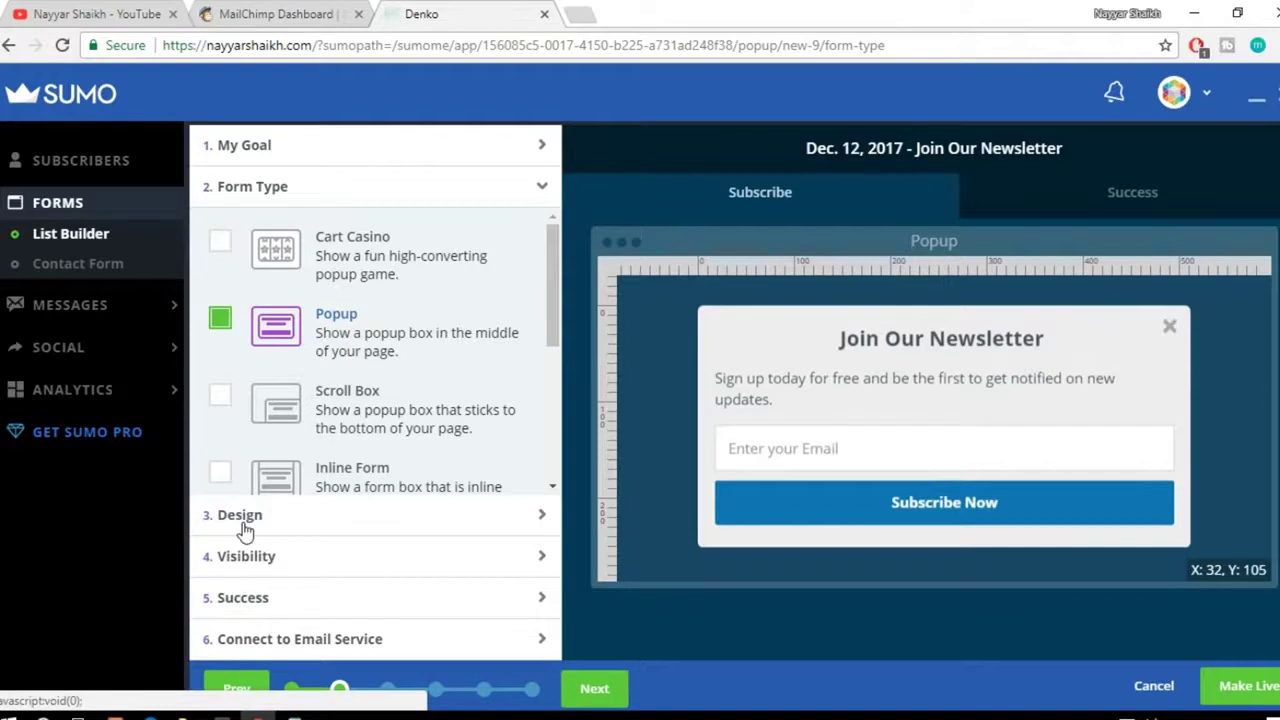
click(288, 520)
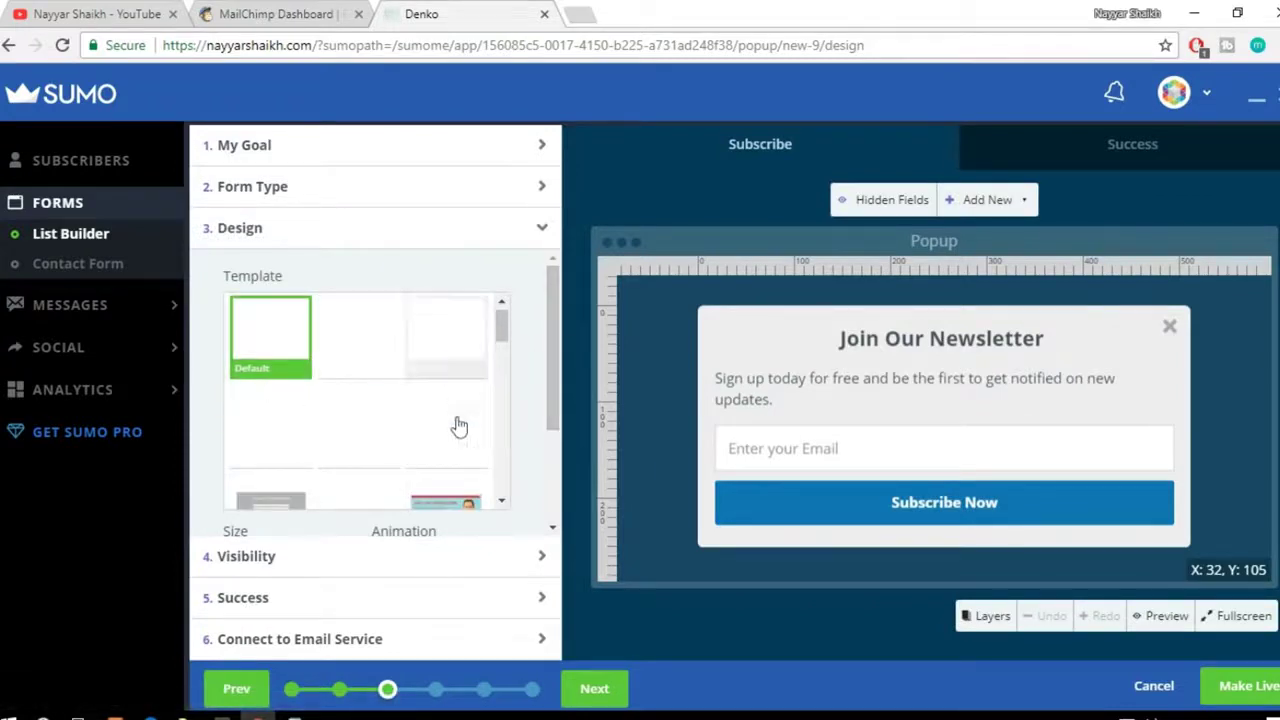
Step: Replace 'Join Our' in the popup heading with 'BloggDude' so it reads BloggDude Newsletter
scroll(435, 463, down, 2)
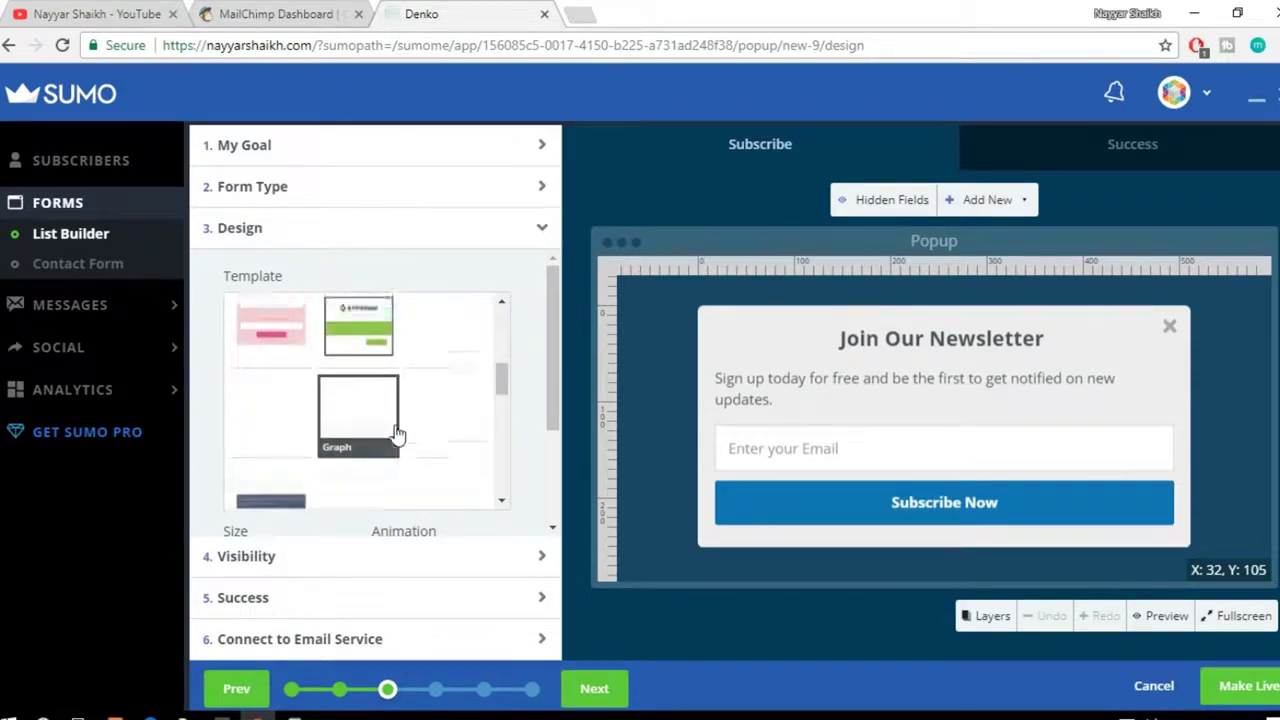
scroll(396, 432, up, 2)
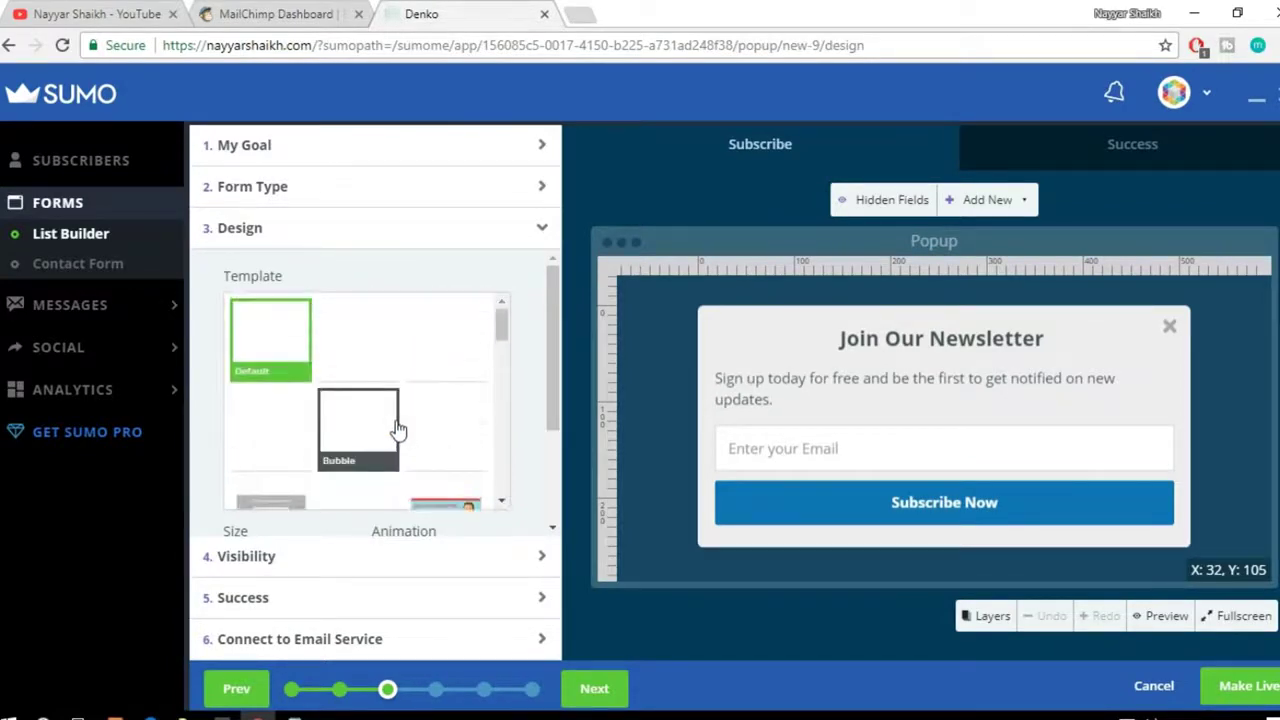
drag(503, 329, 497, 300)
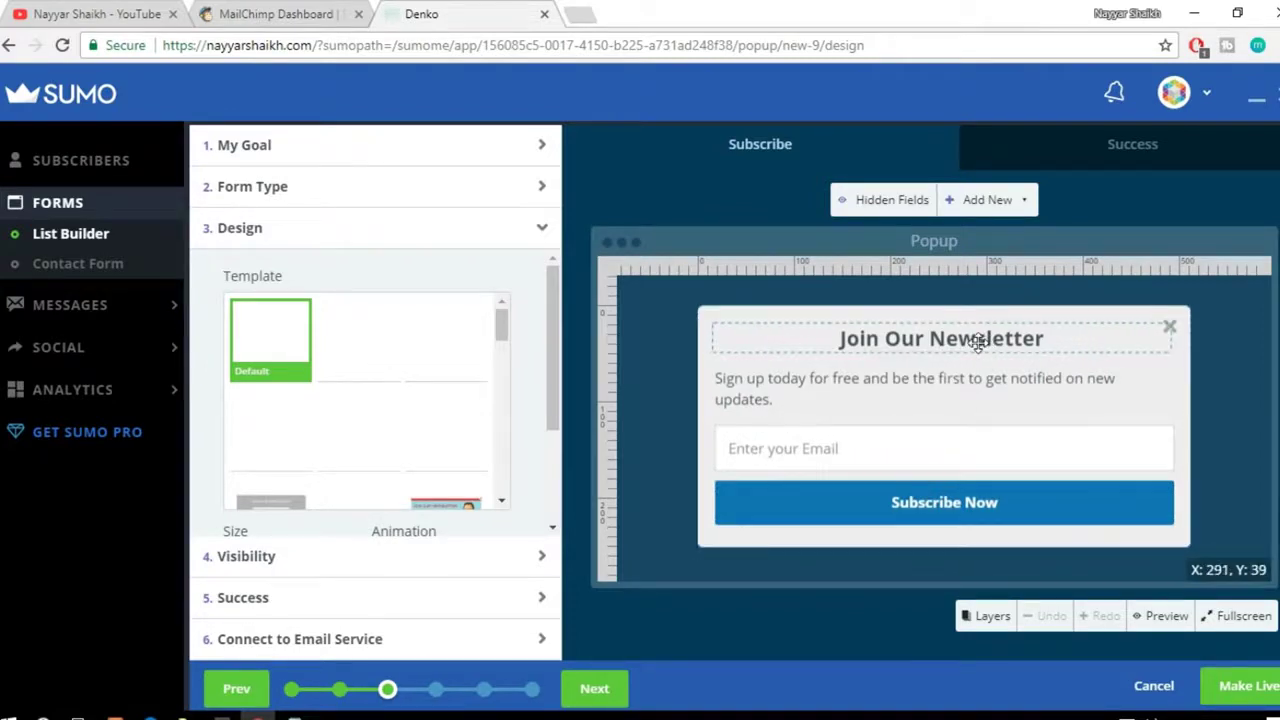
click(920, 368)
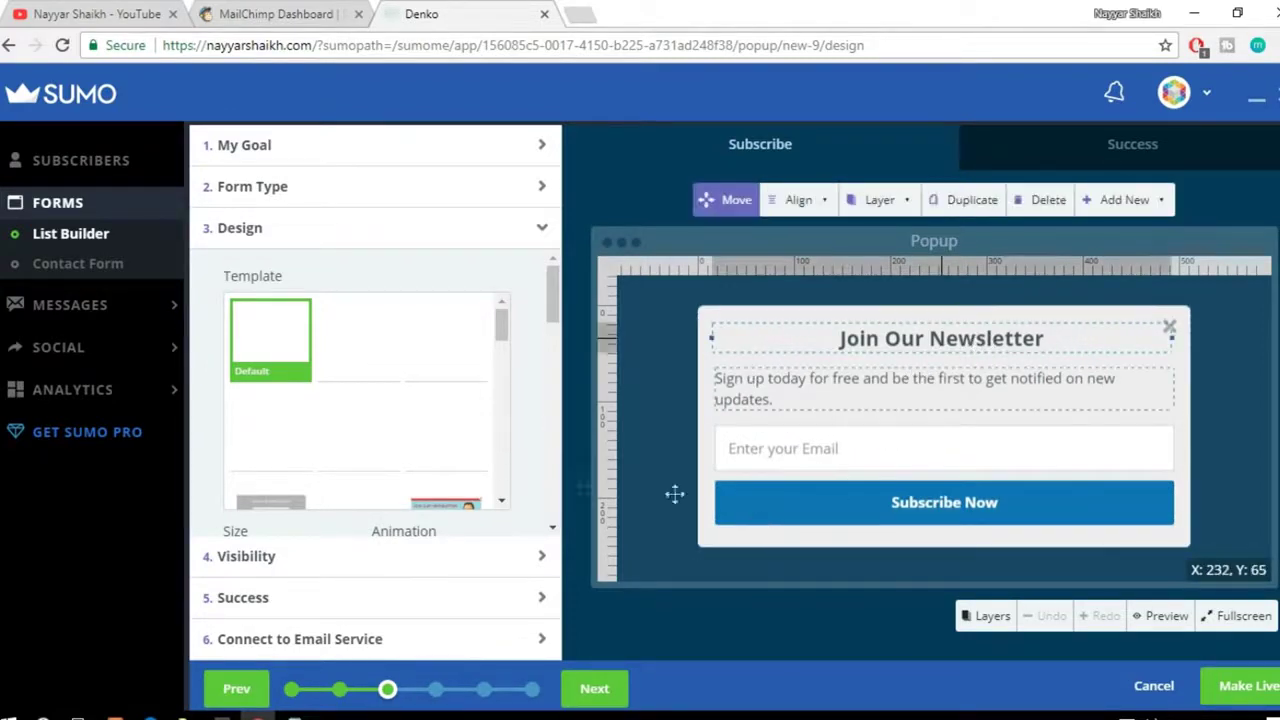
click(940, 338)
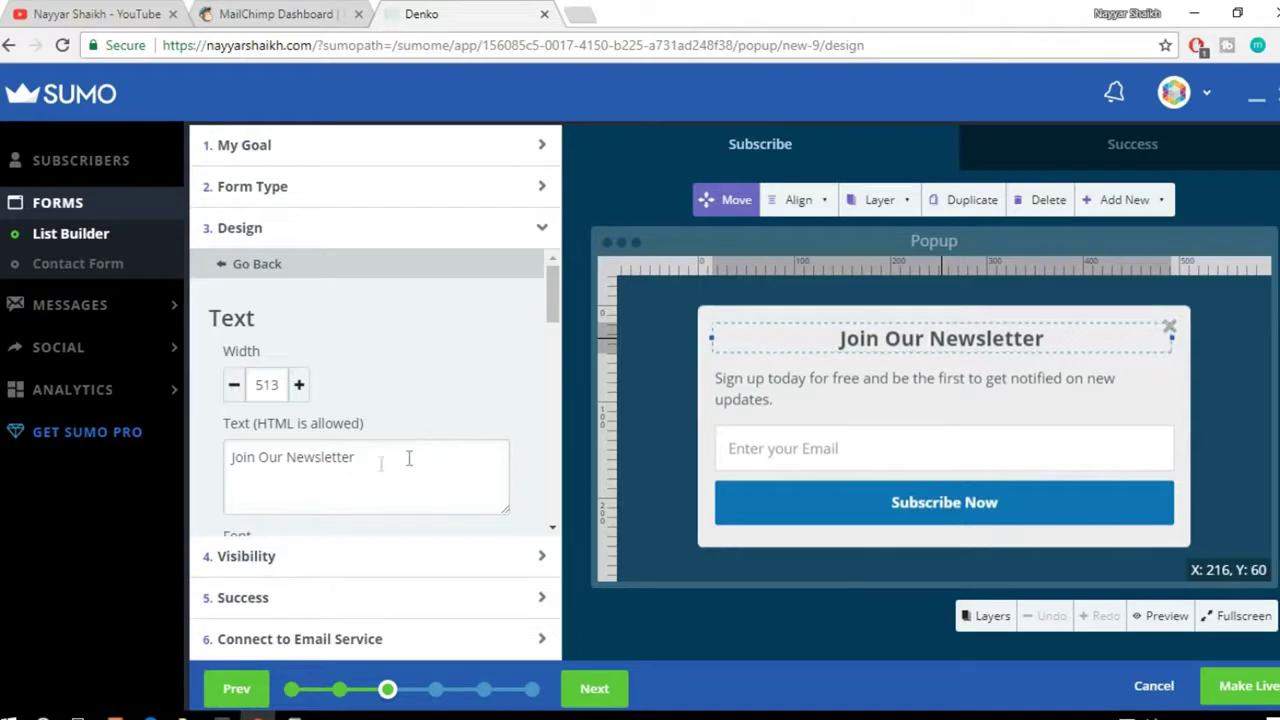
drag(283, 456, 166, 468)
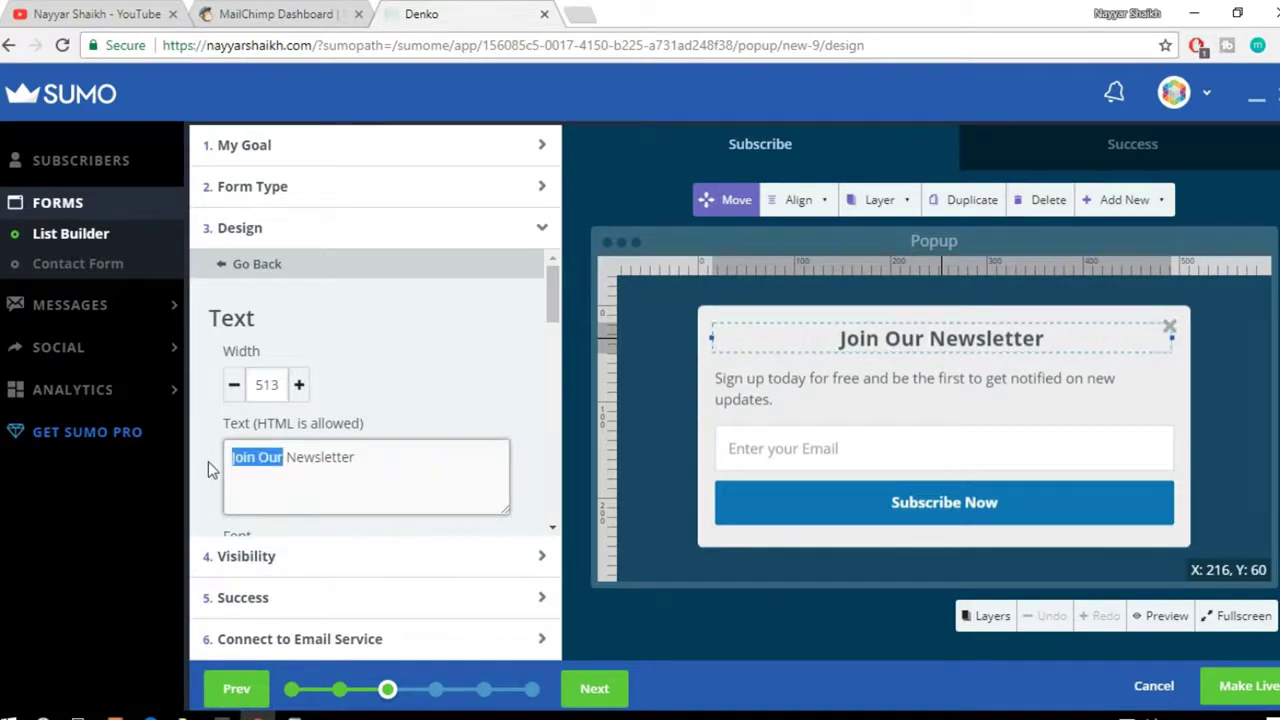
key(BackSpace)
text(Blo)
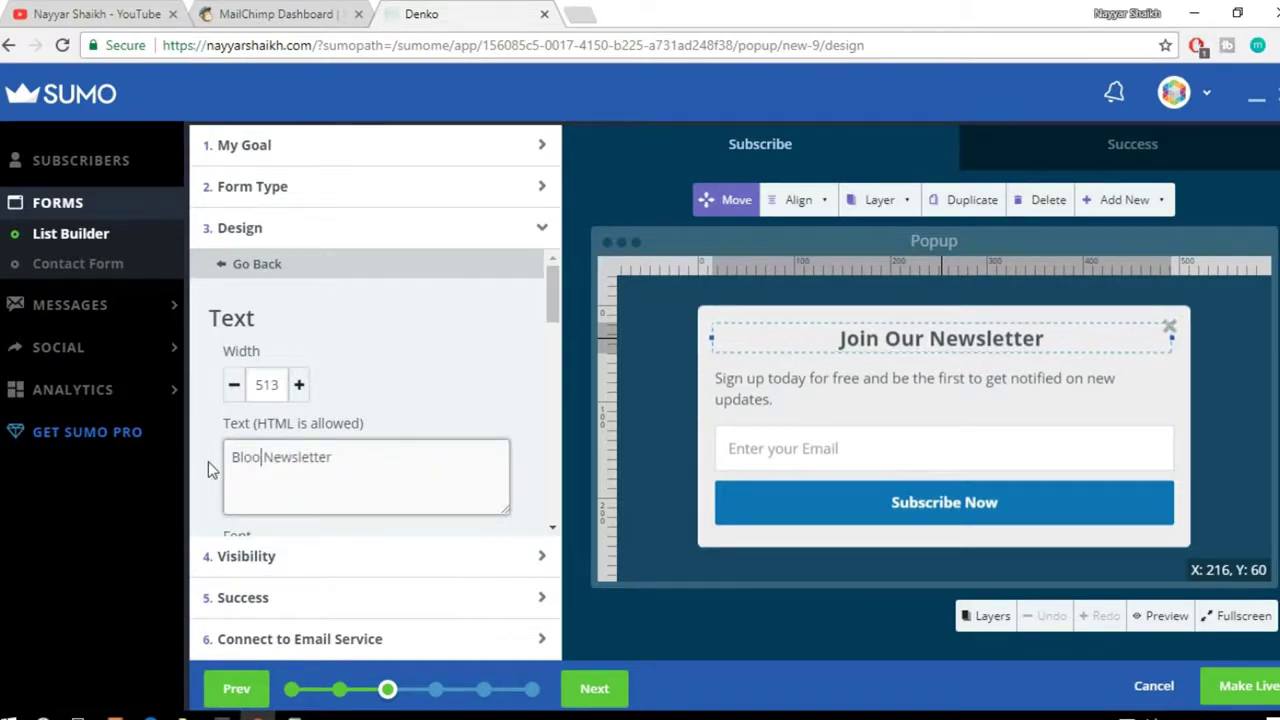
text(gg)
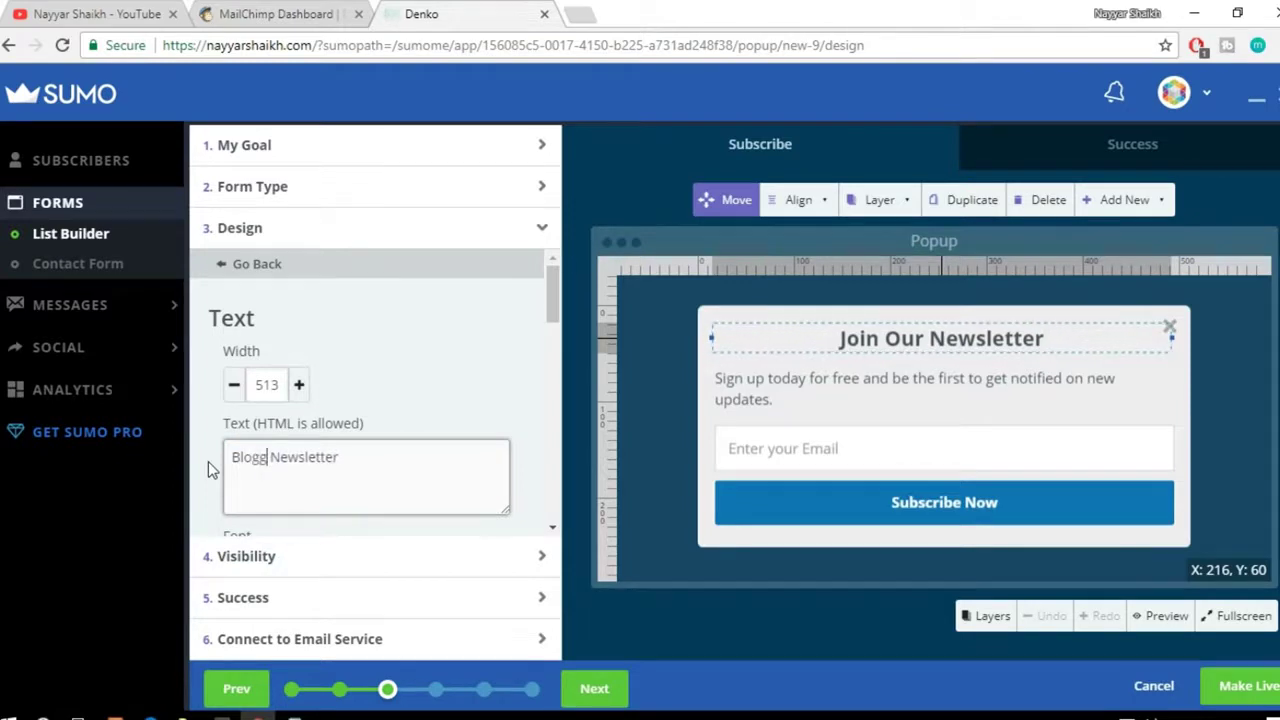
text(Dude)
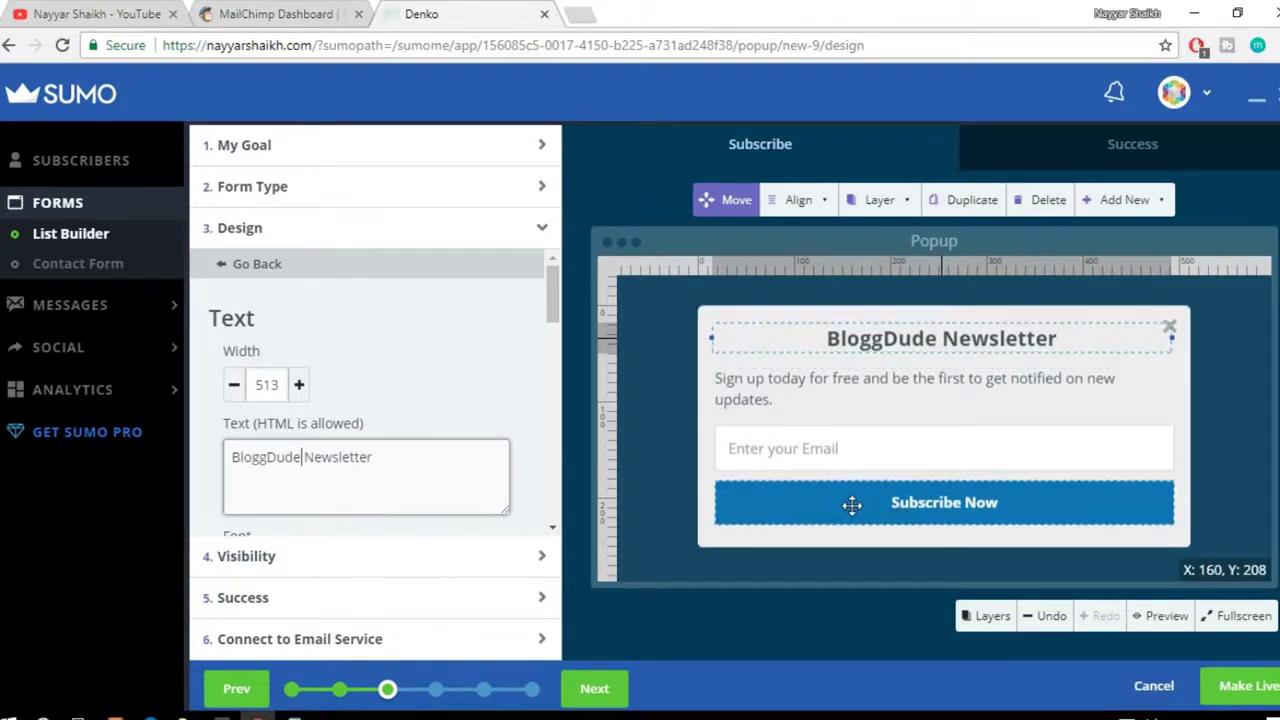
Step: Select the Subscribe Now button and scroll through its size, font, border and shadow settings
click(874, 519)
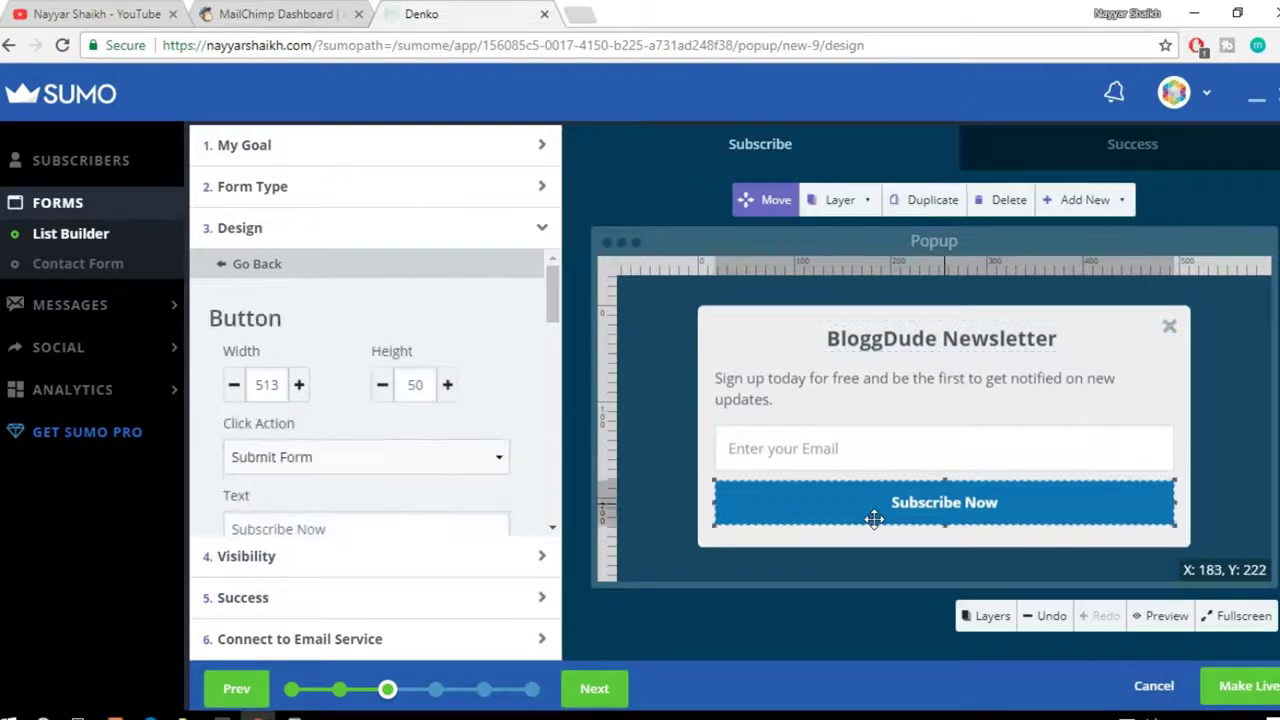
scroll(486, 457, down, 2)
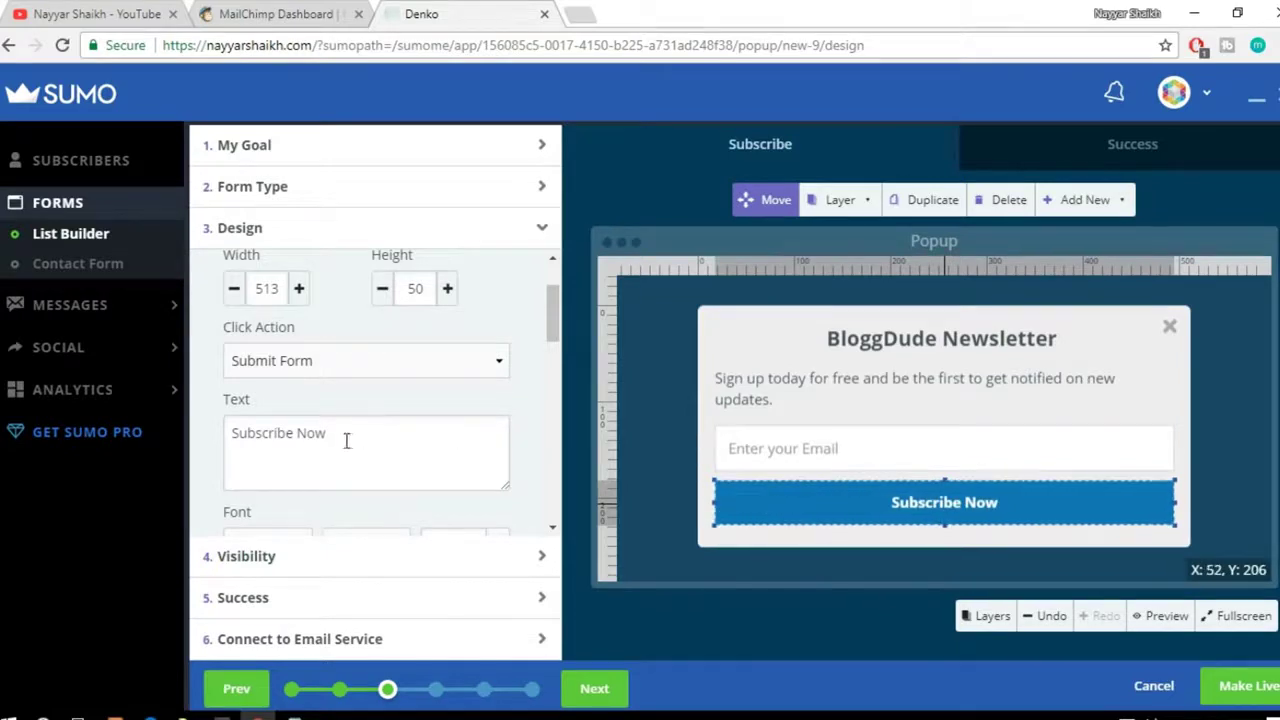
scroll(405, 432, down, 4)
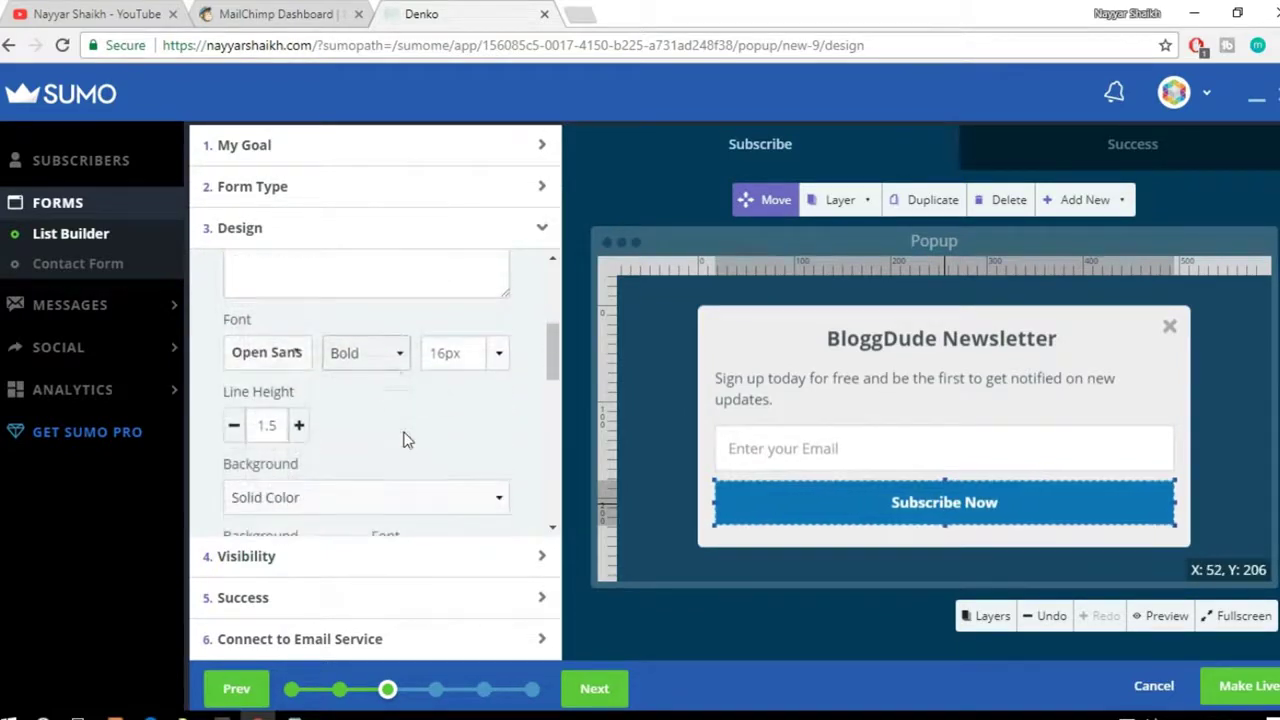
scroll(431, 449, down, 6)
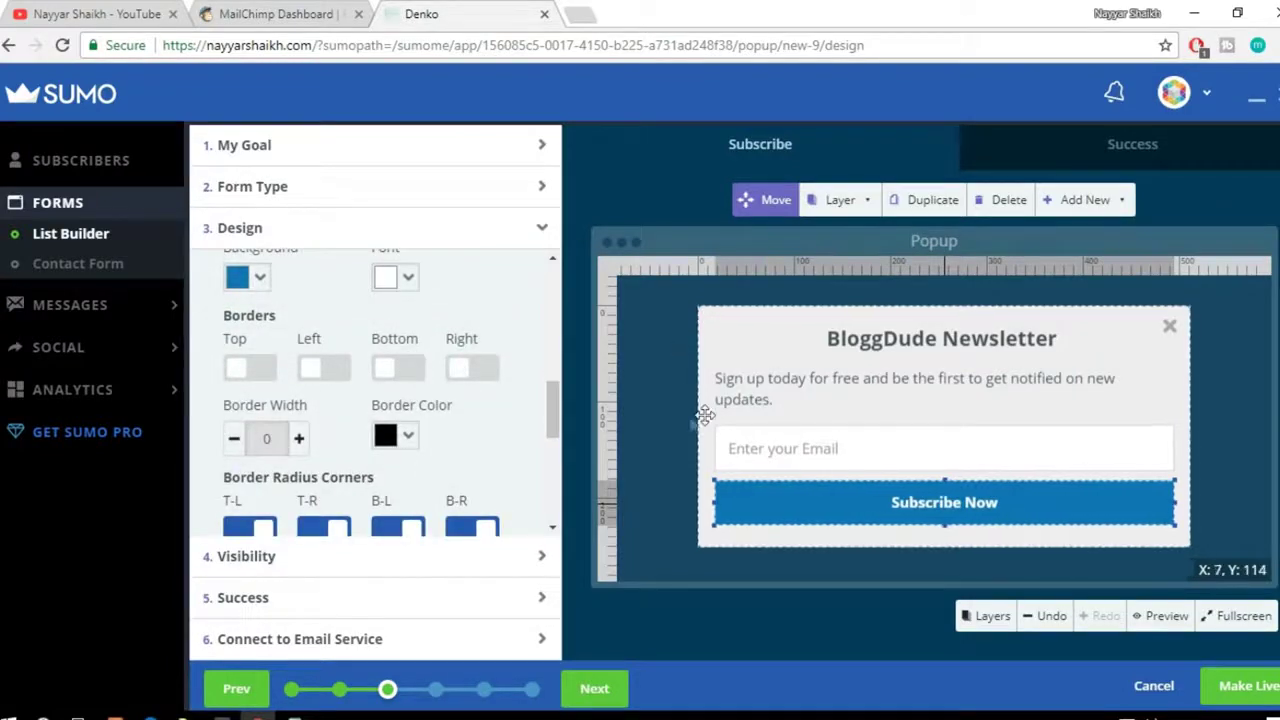
scroll(500, 449, down, 3)
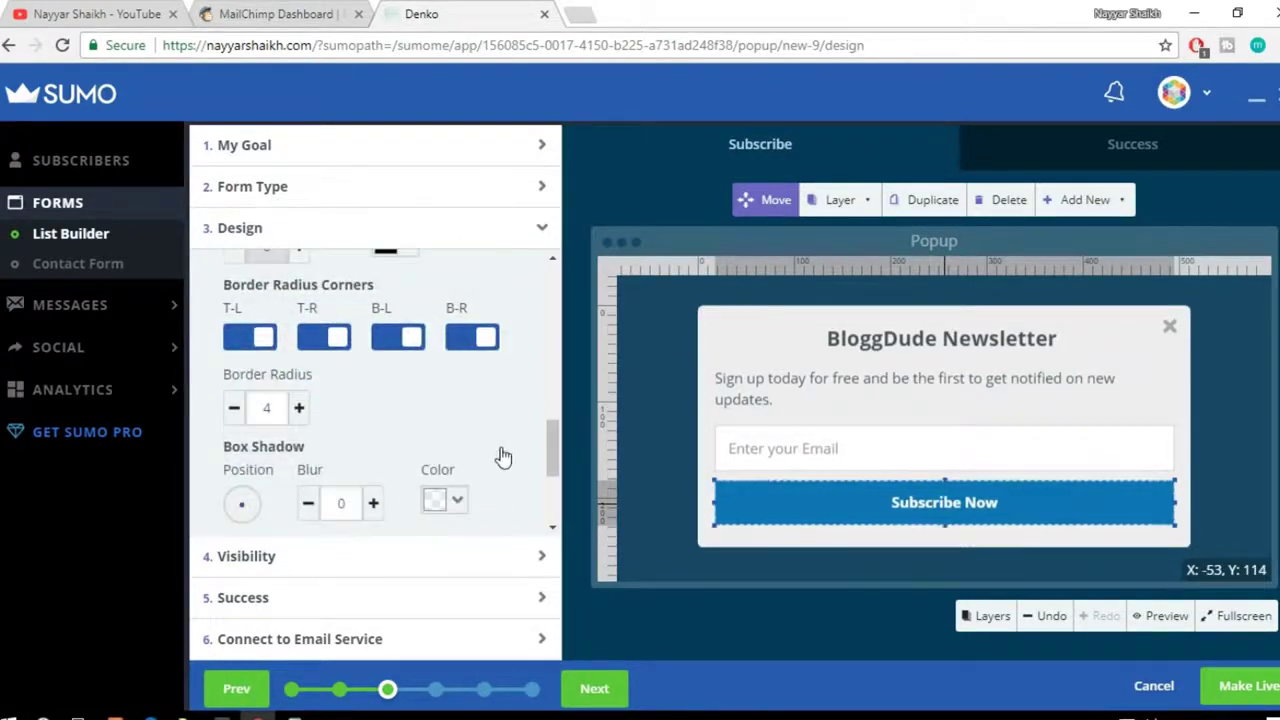
scroll(502, 453, up, 4)
scroll(514, 456, up, 8)
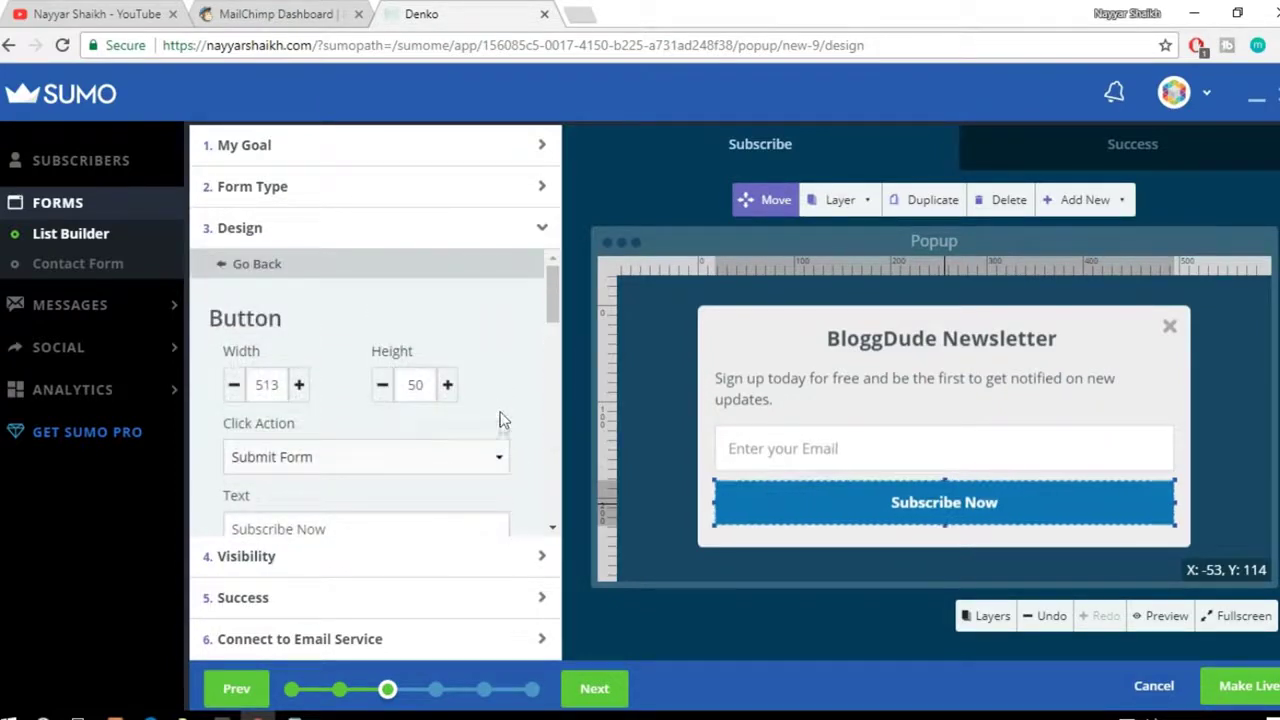
scroll(503, 437, down, 4)
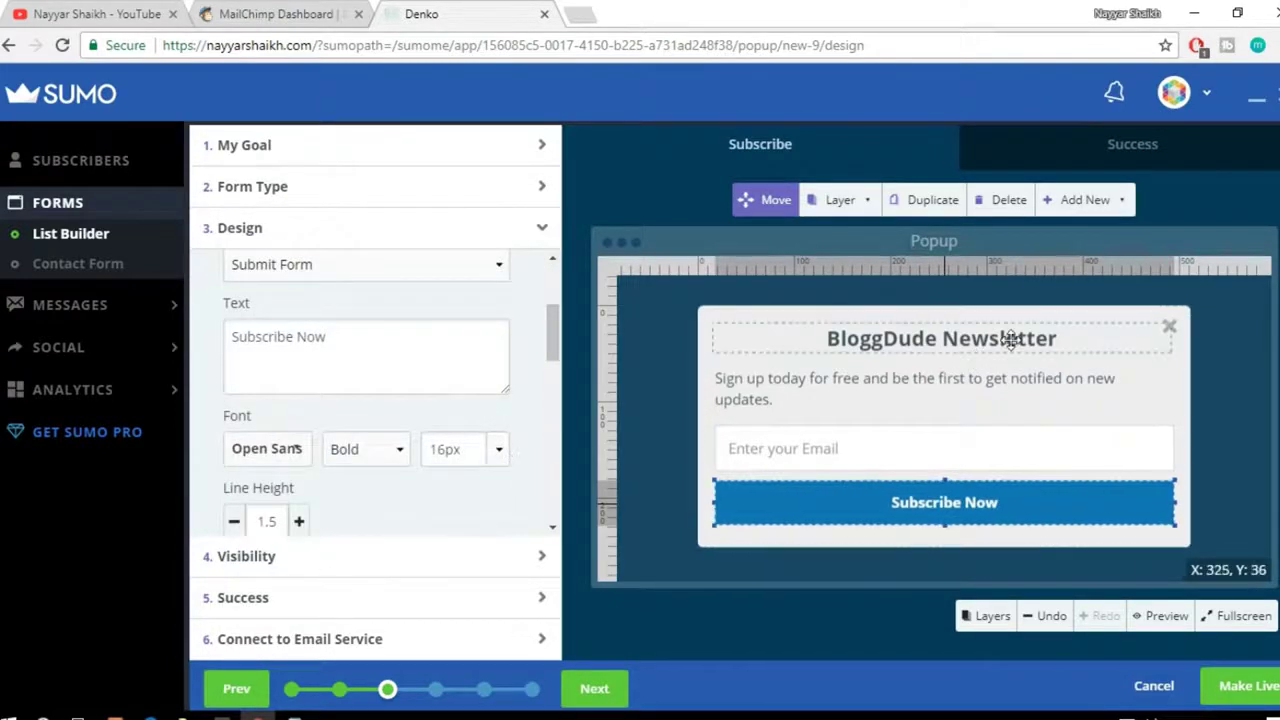
Step: Go to the Visibility step and switch the popup from Smart Mode to Manual Mode
click(400, 566)
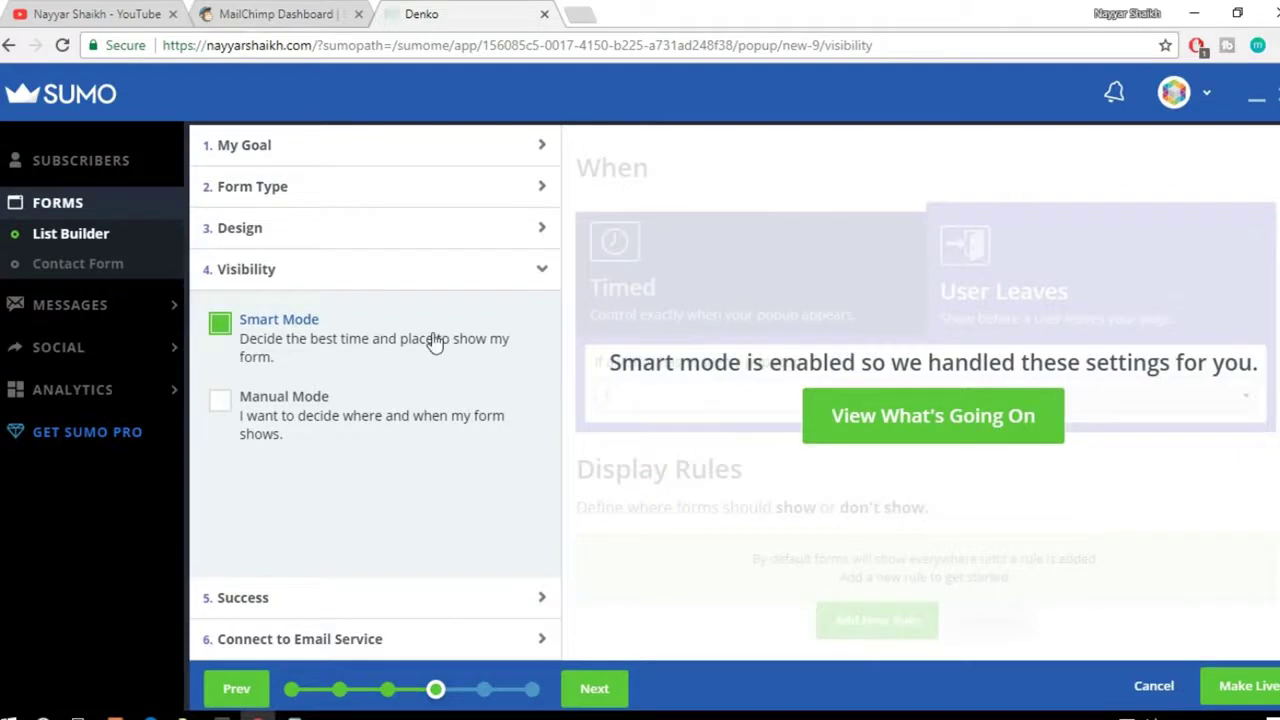
click(314, 416)
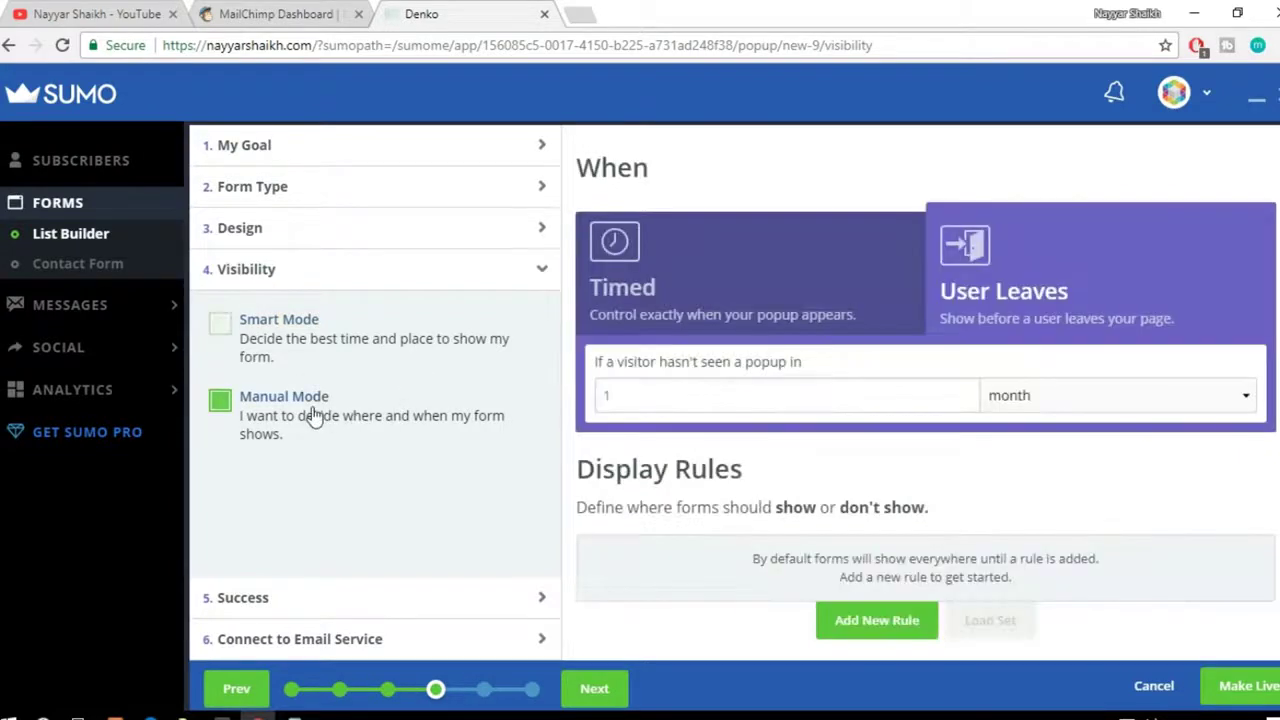
click(316, 352)
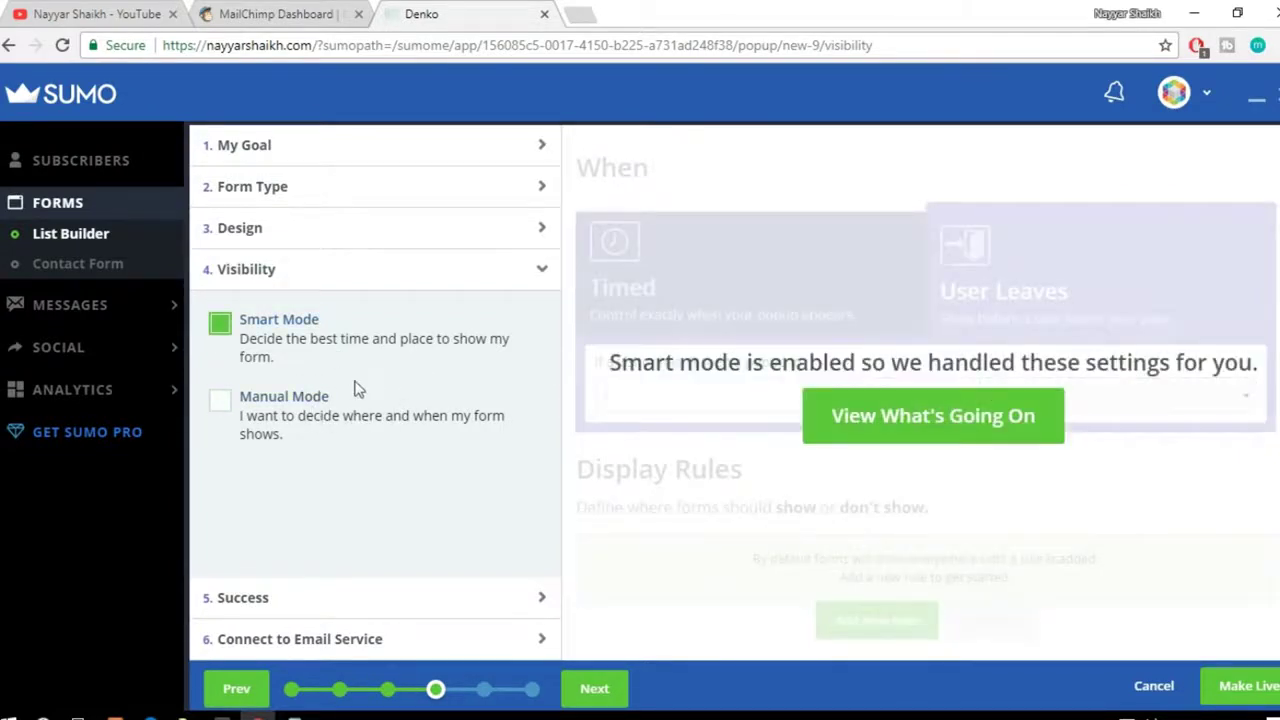
click(292, 422)
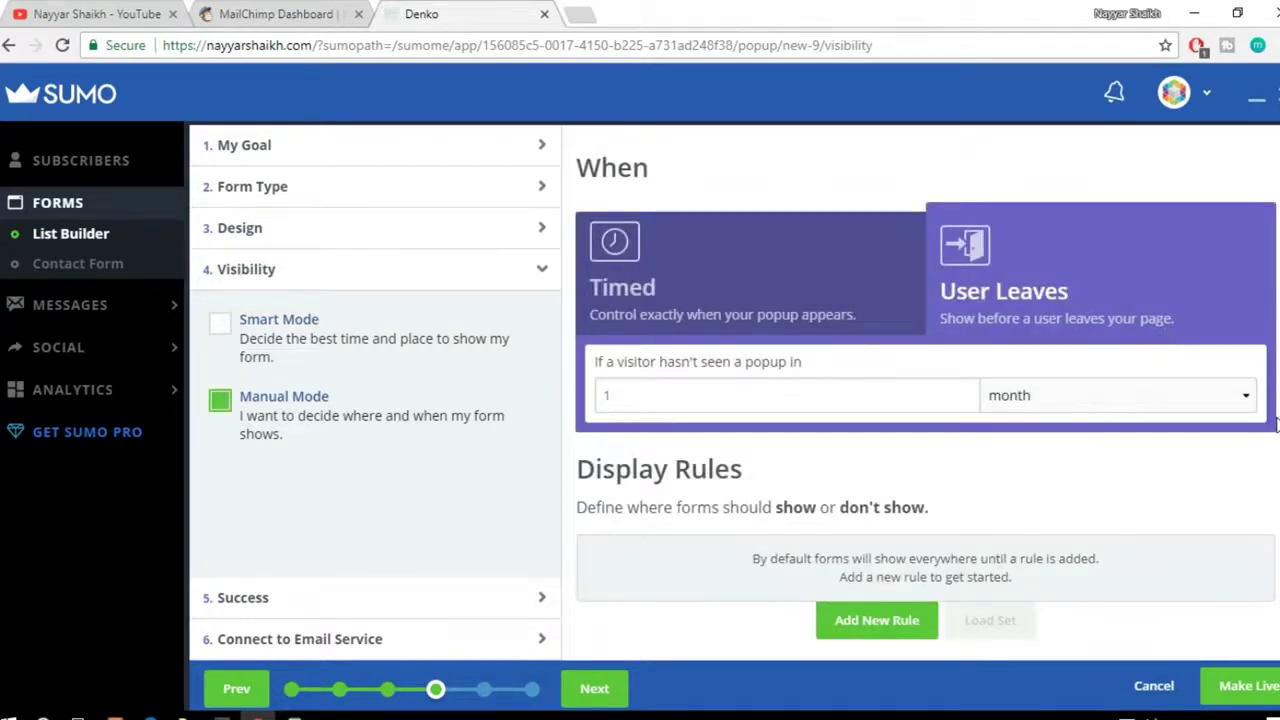
Step: Try a 5-second Timed delay, then trigger the popup when the visitor leaves, in Manual Mode
click(714, 294)
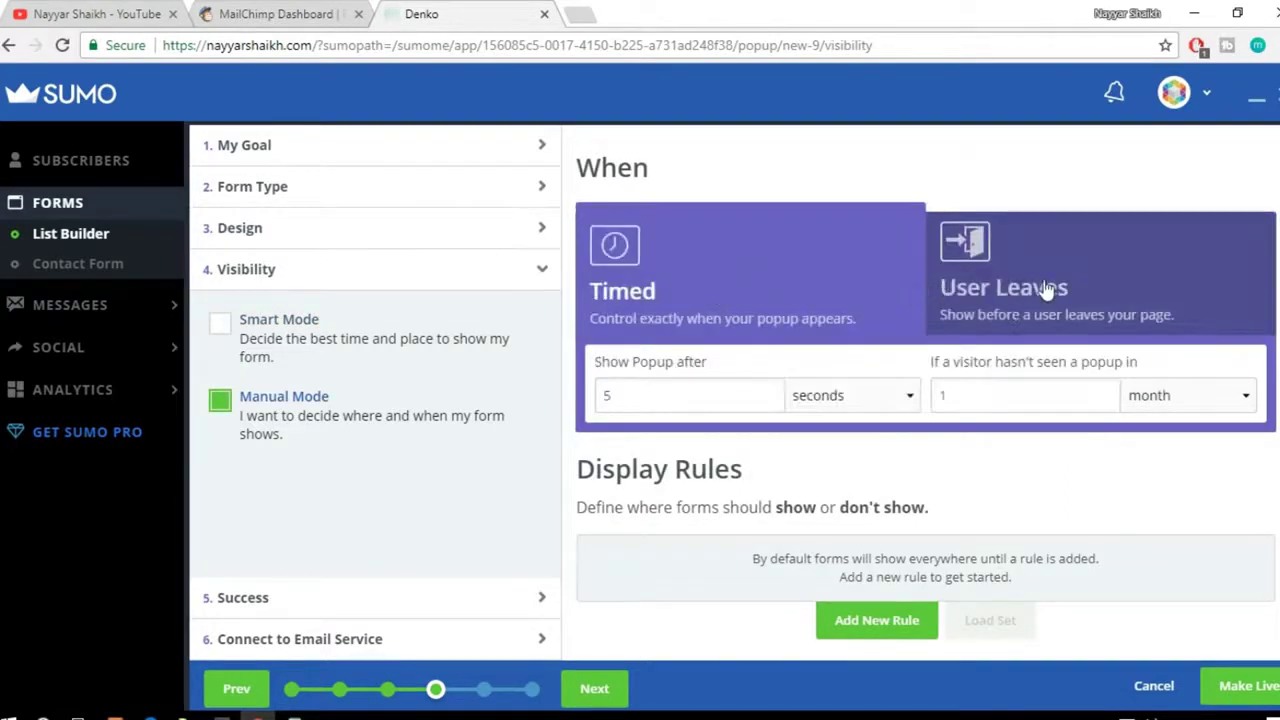
click(1060, 291)
click(750, 277)
drag(665, 395, 569, 405)
click(855, 397)
click(848, 400)
click(1058, 278)
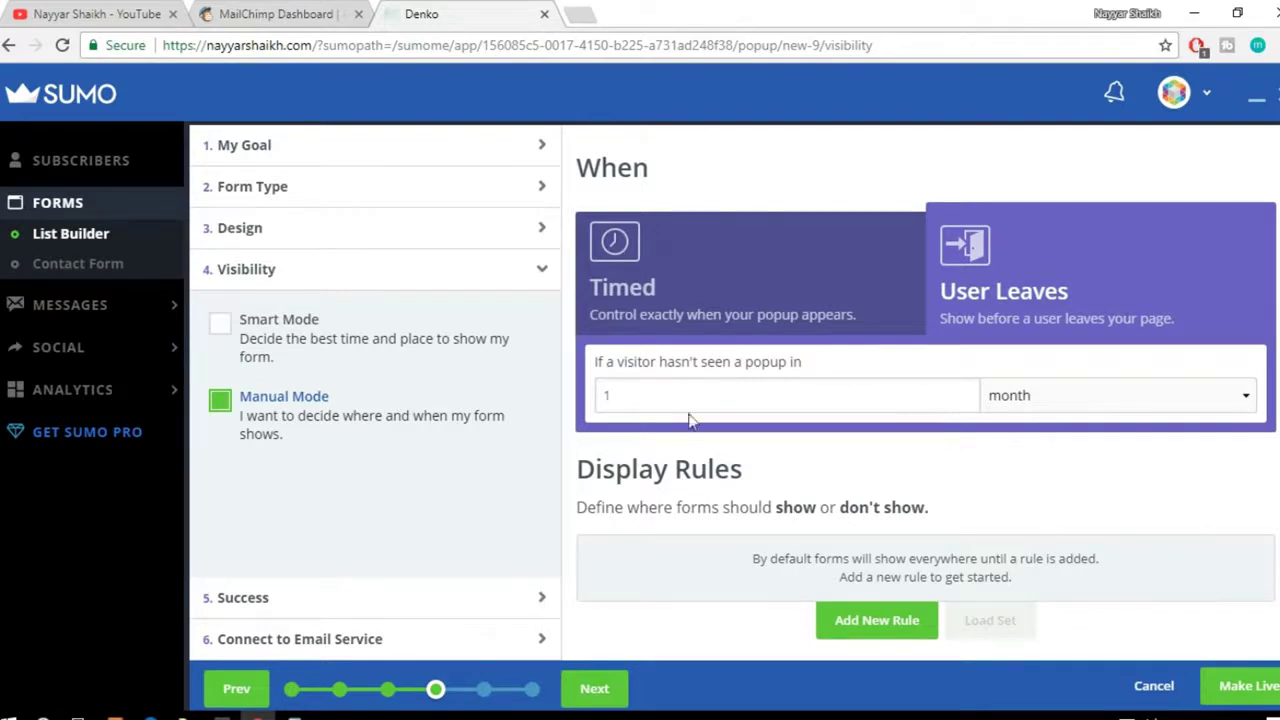
click(288, 357)
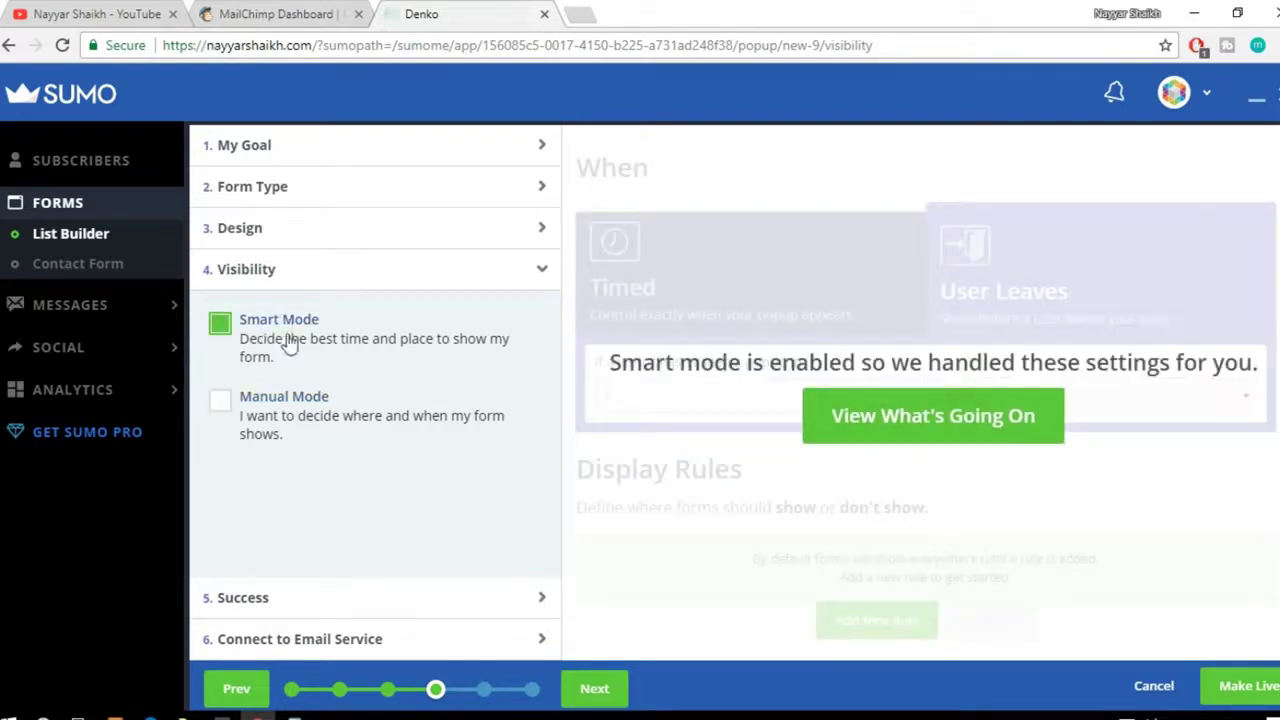
click(963, 428)
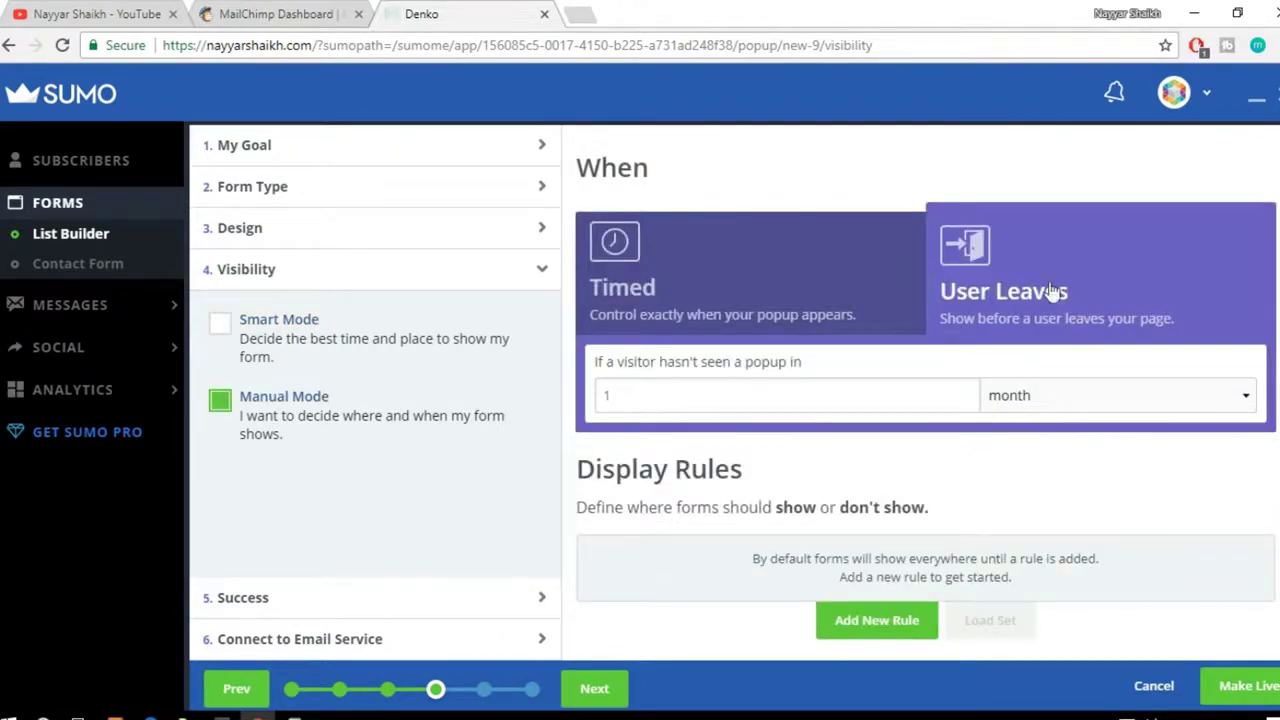
scroll(1168, 460, down, 1)
scroll(1170, 468, down, 1)
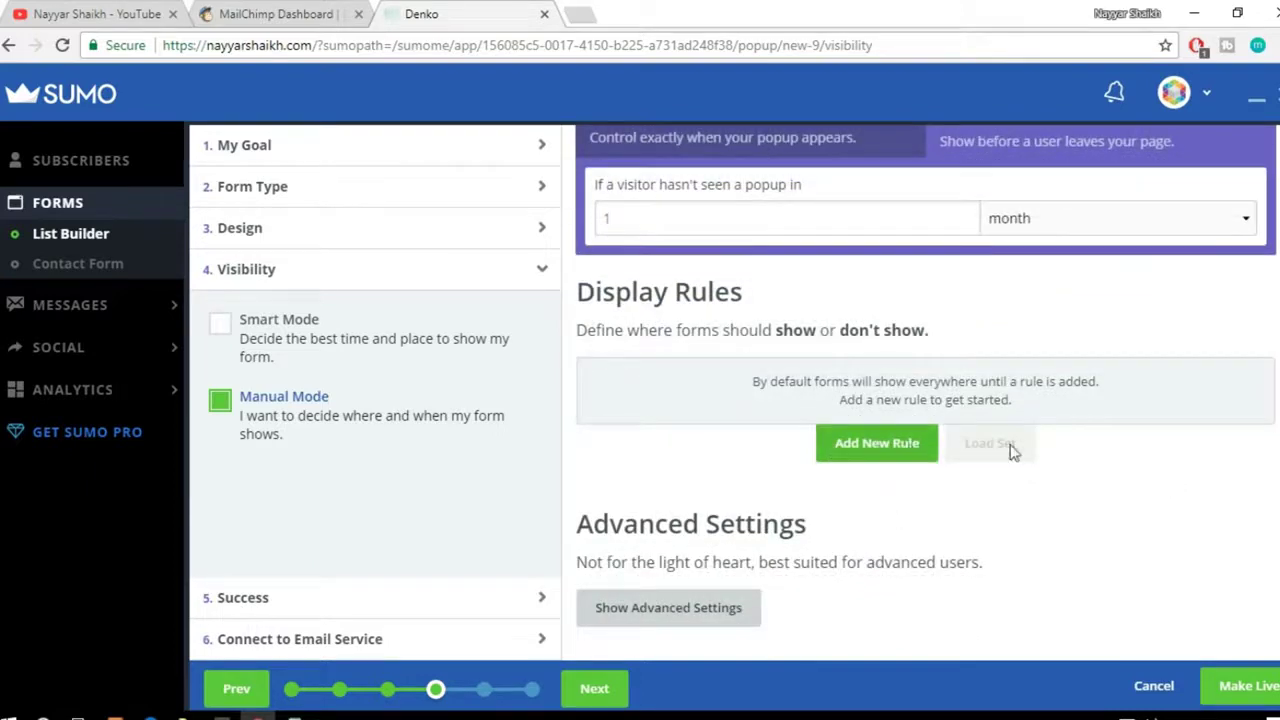
scroll(1074, 471, up, 2)
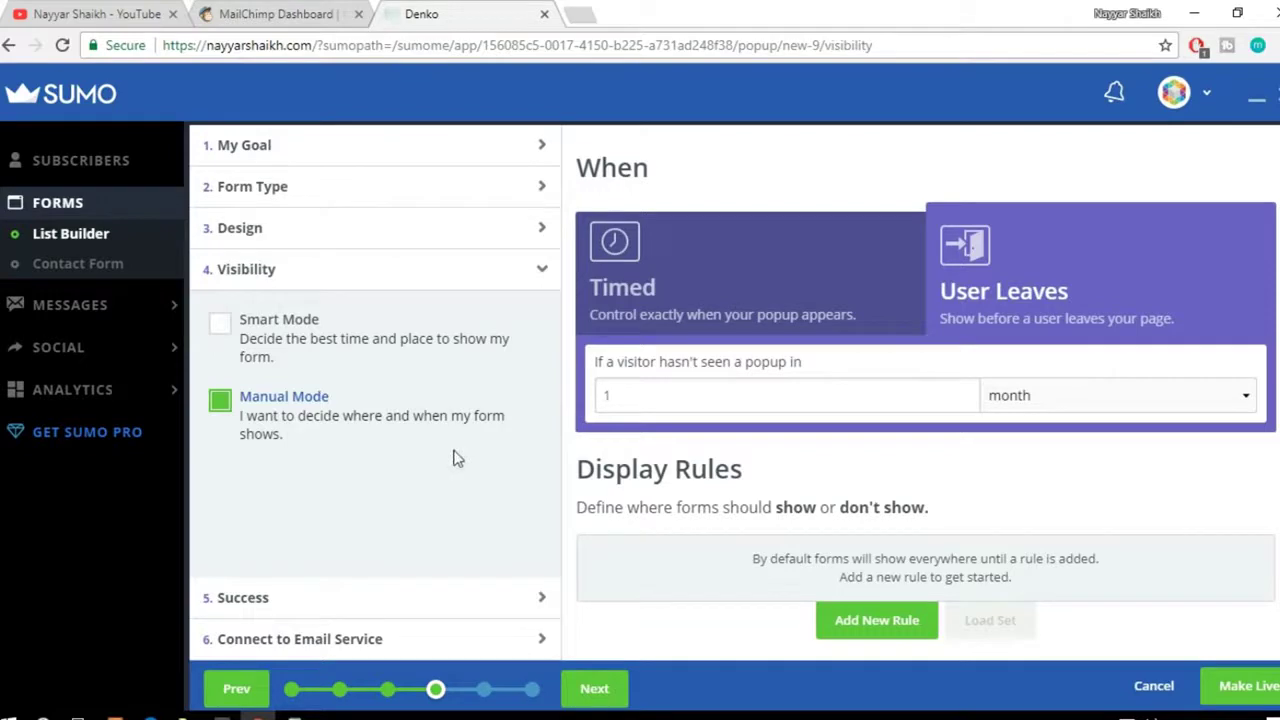
click(425, 599)
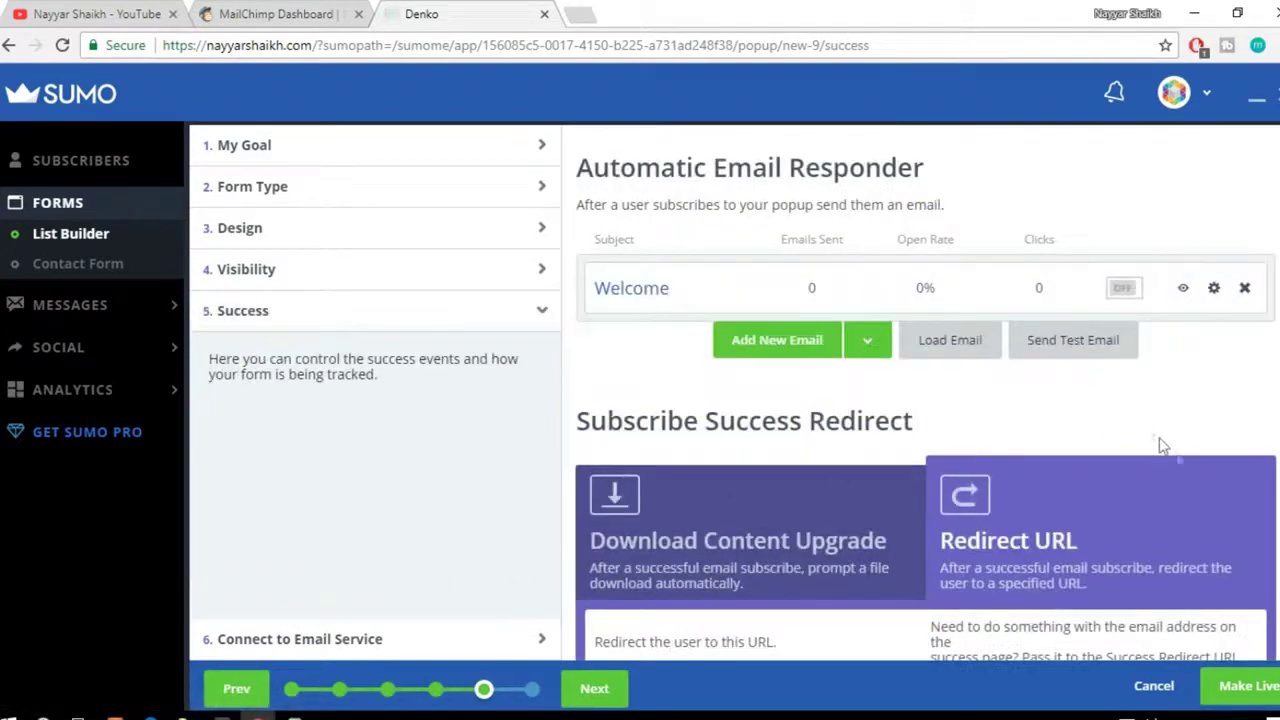
scroll(1187, 465, down, 1)
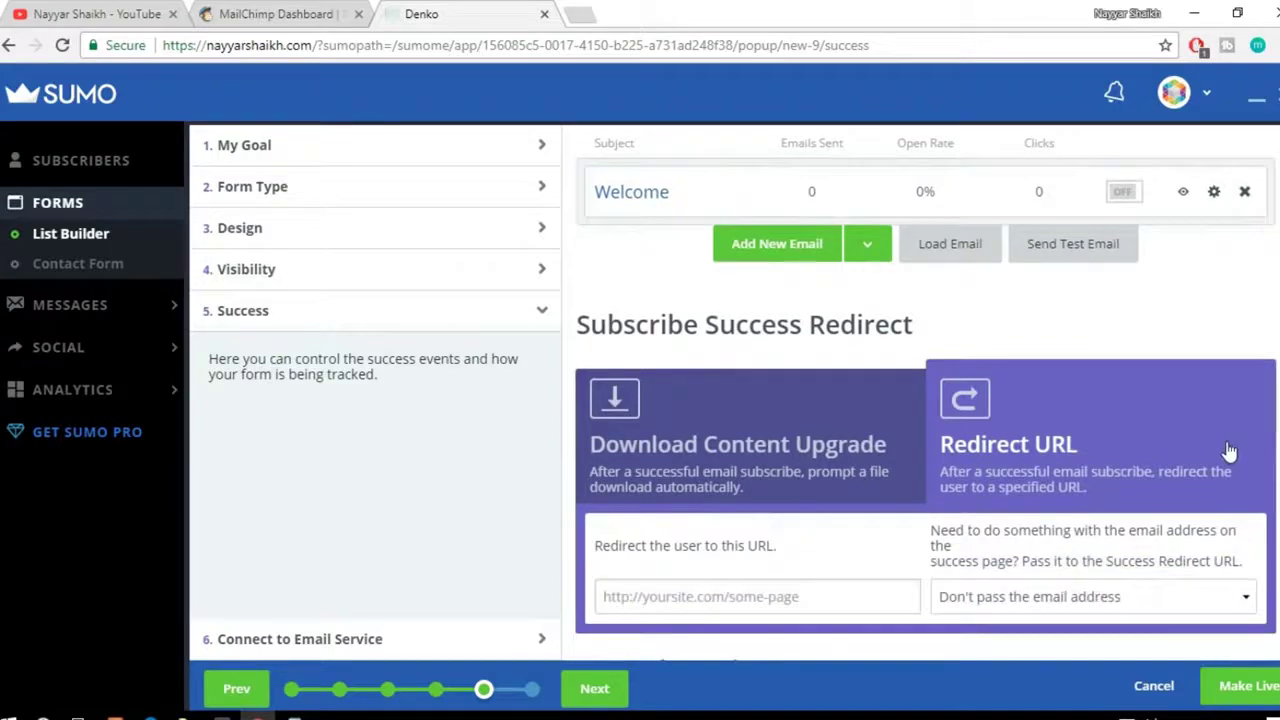
scroll(1230, 452, up, 1)
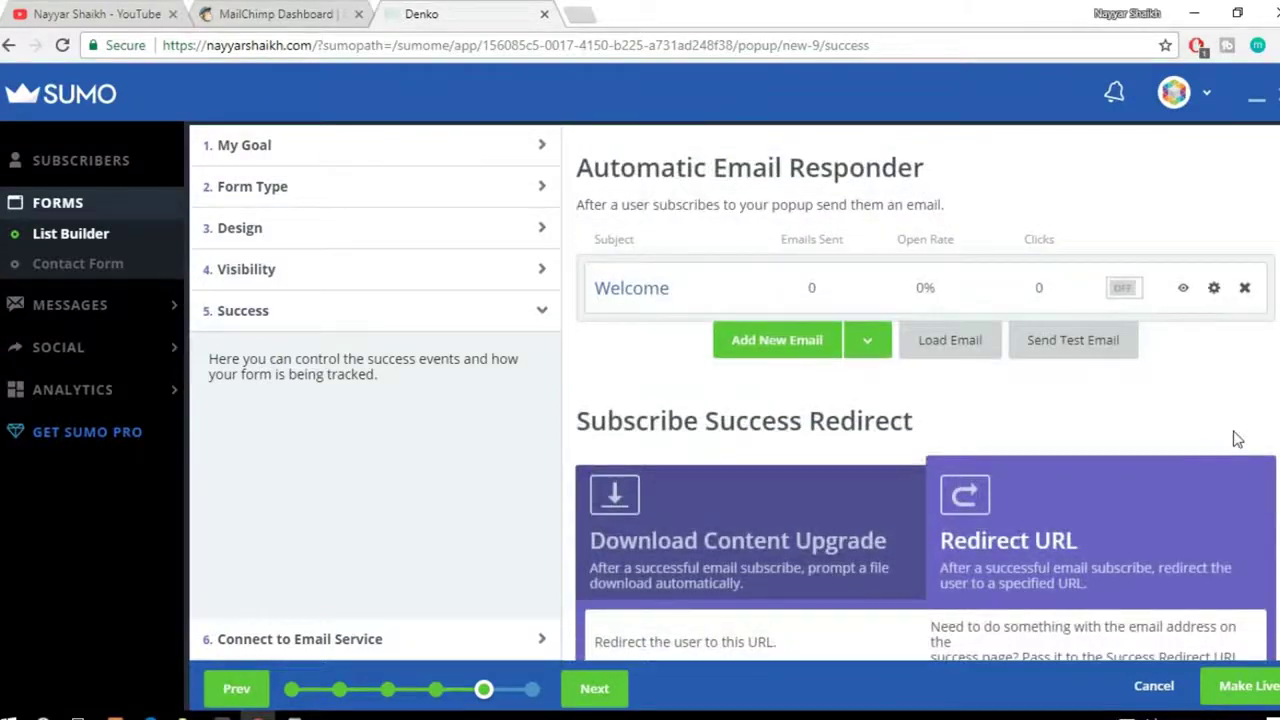
scroll(1237, 440, down, 3)
click(826, 277)
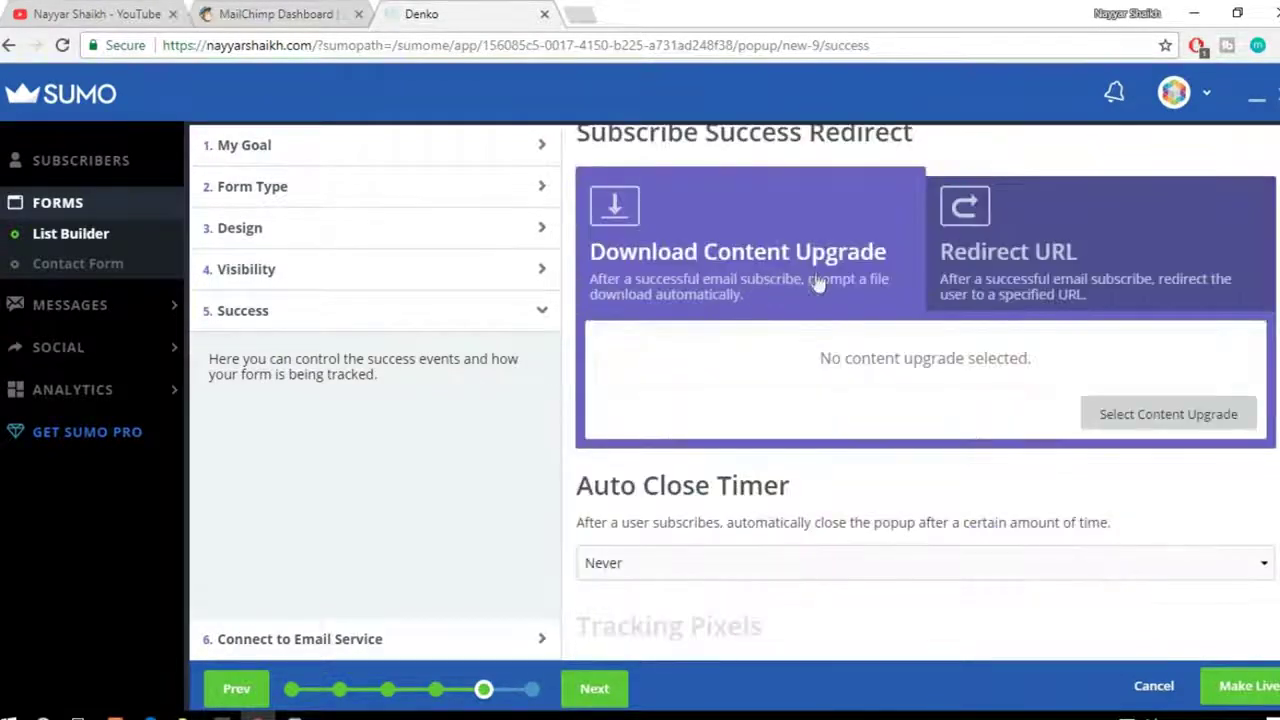
click(1008, 252)
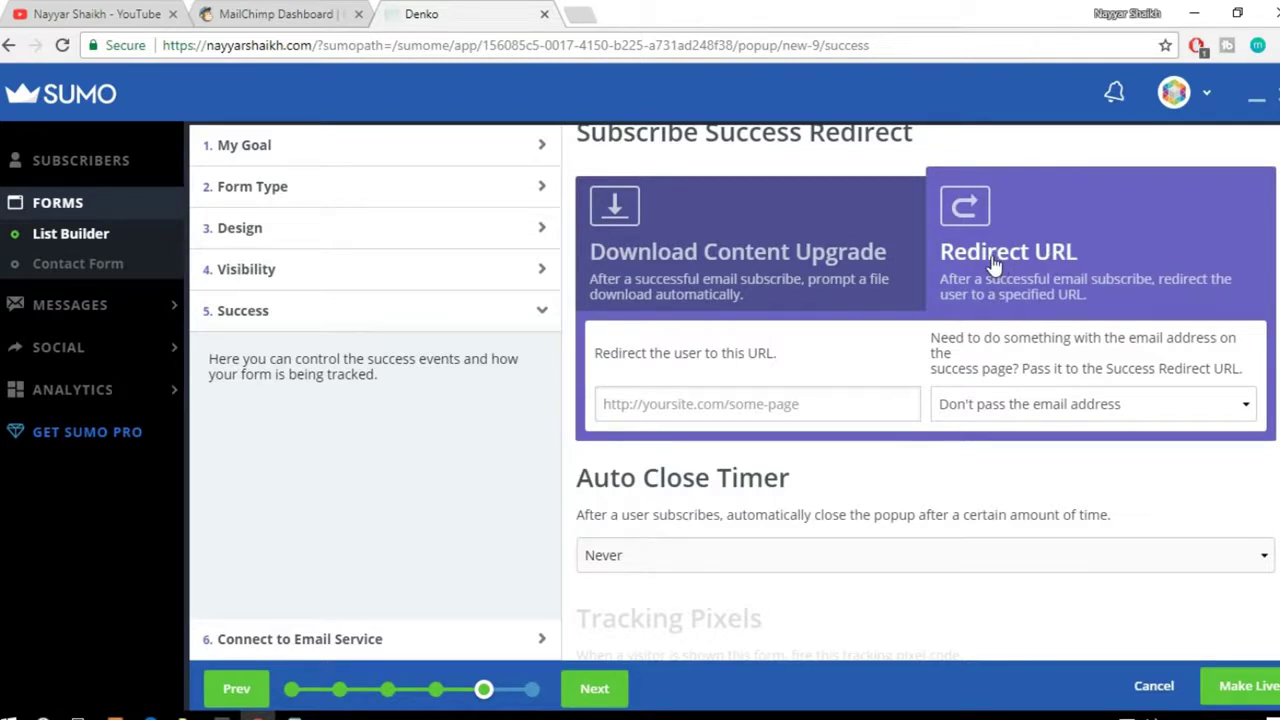
click(767, 401)
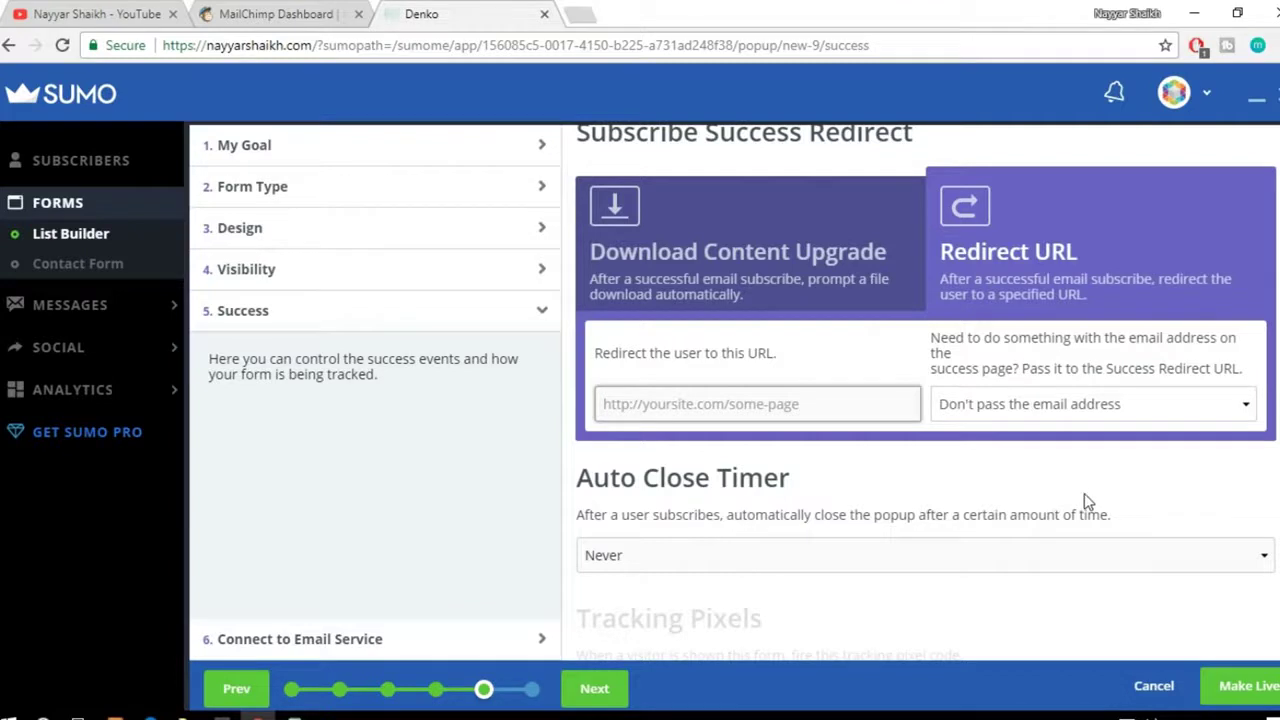
scroll(458, 308, up, 3)
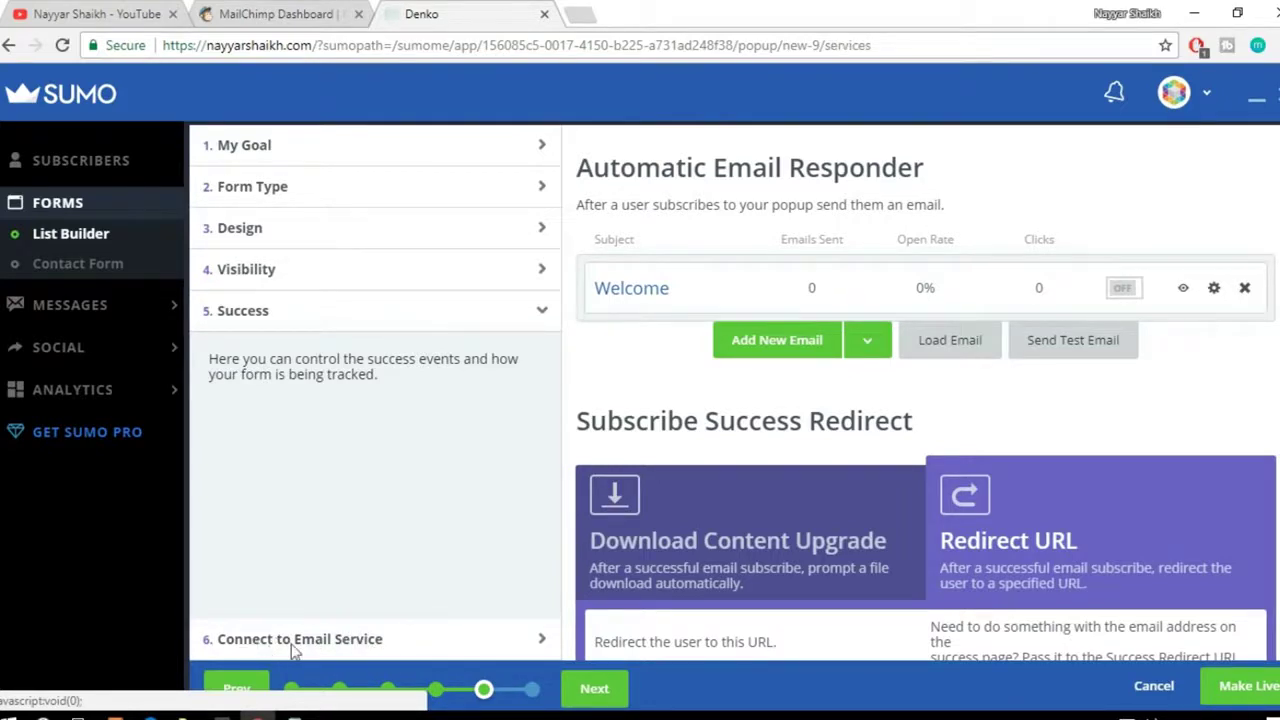
Step: Connect the popup to MailChimp and choose the BloggDude45 mailing list
click(272, 650)
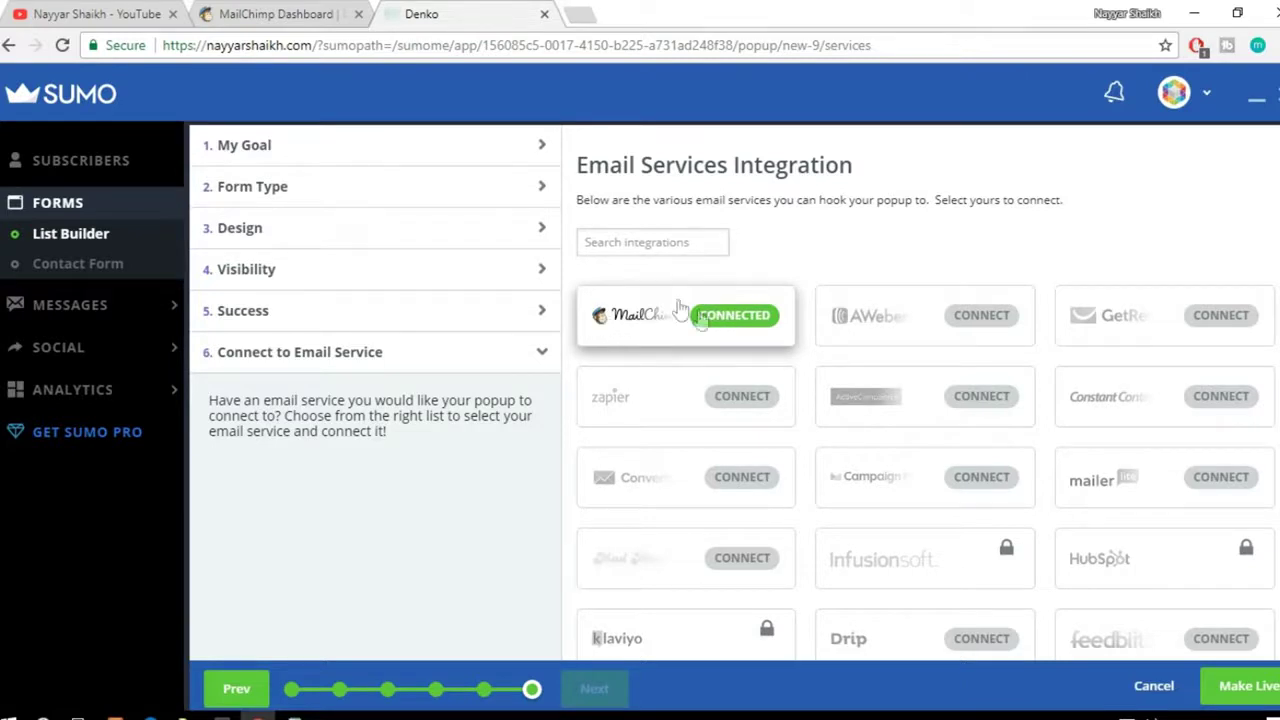
click(738, 320)
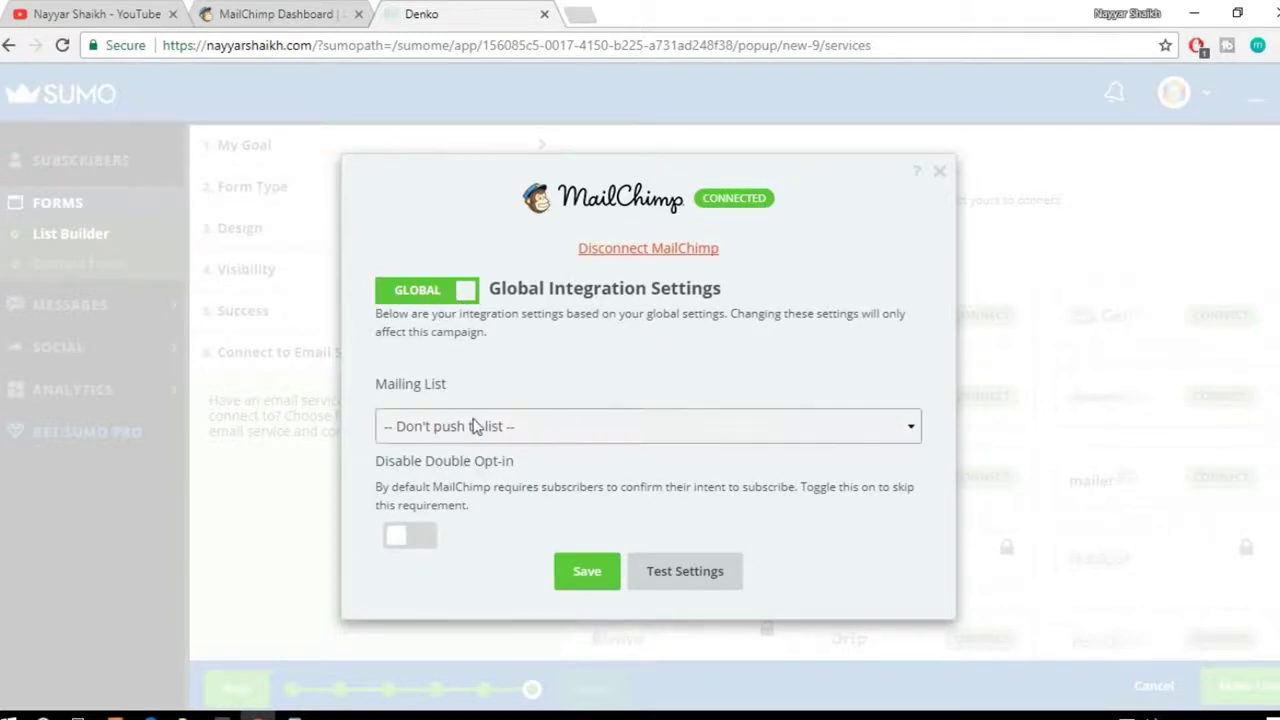
click(468, 426)
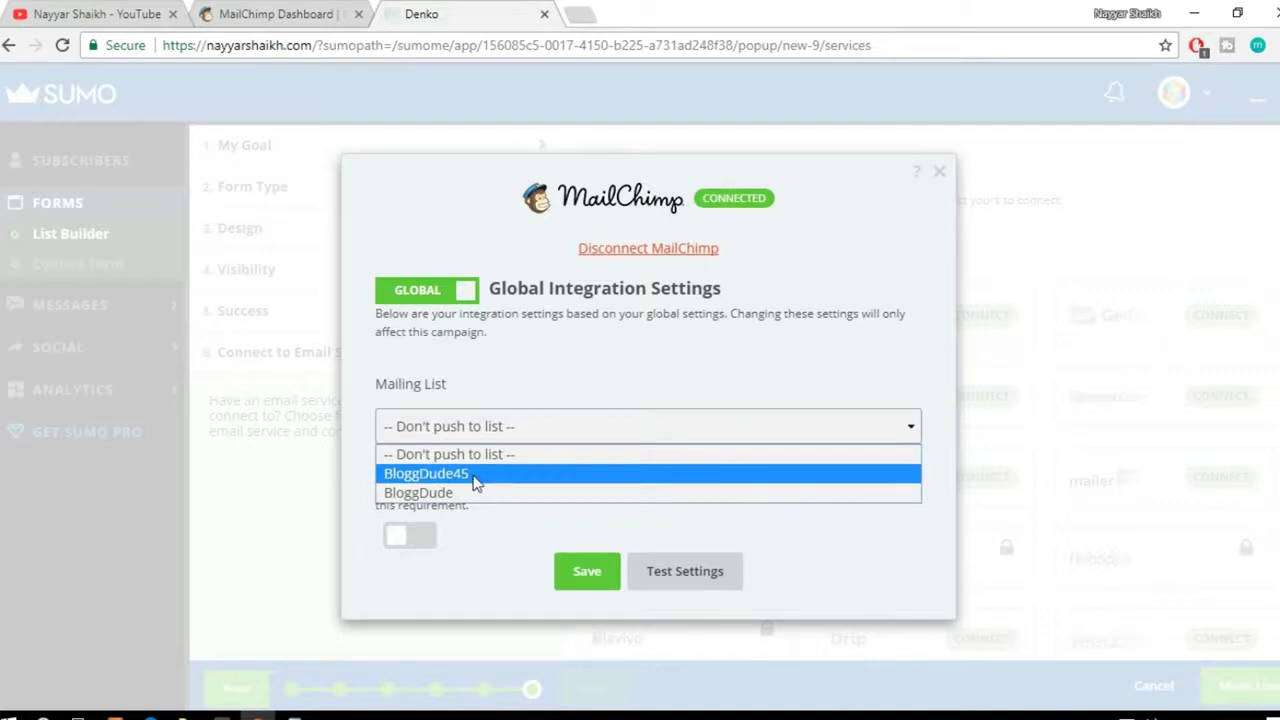
click(476, 476)
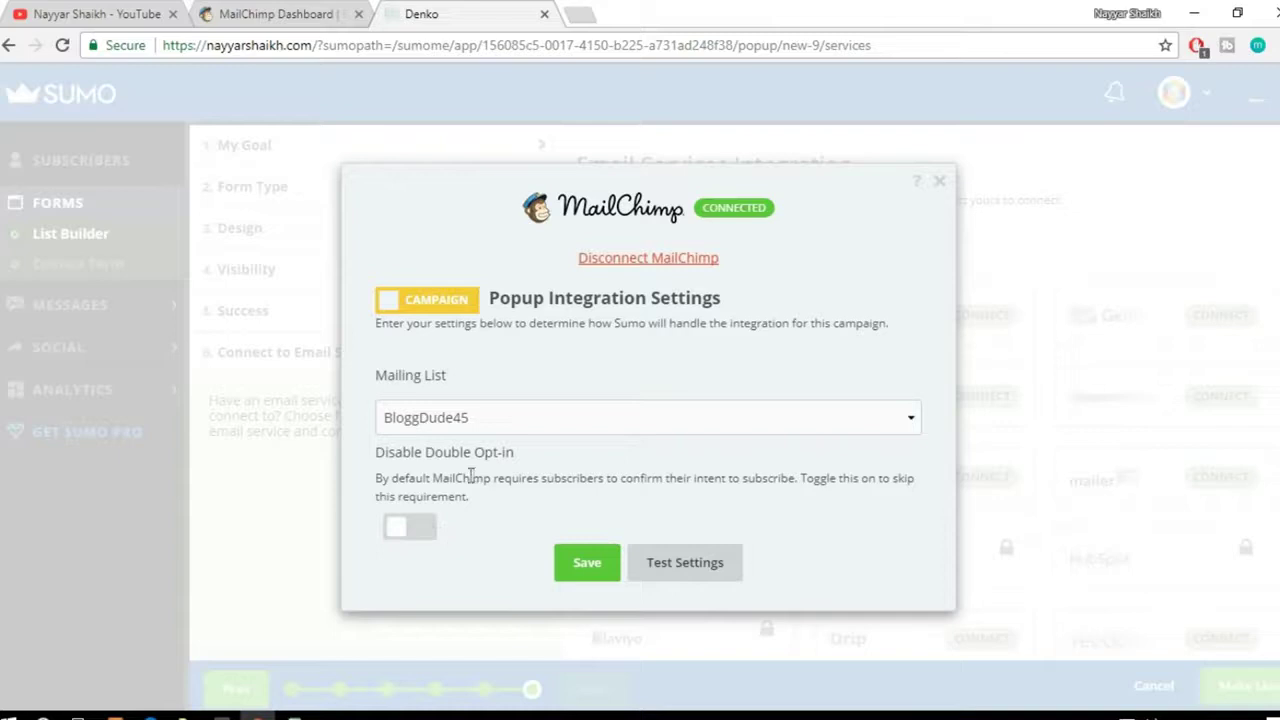
Step: Turn on Disable Double Opt-in and save the MailChimp integration settings
click(423, 531)
click(428, 535)
click(413, 528)
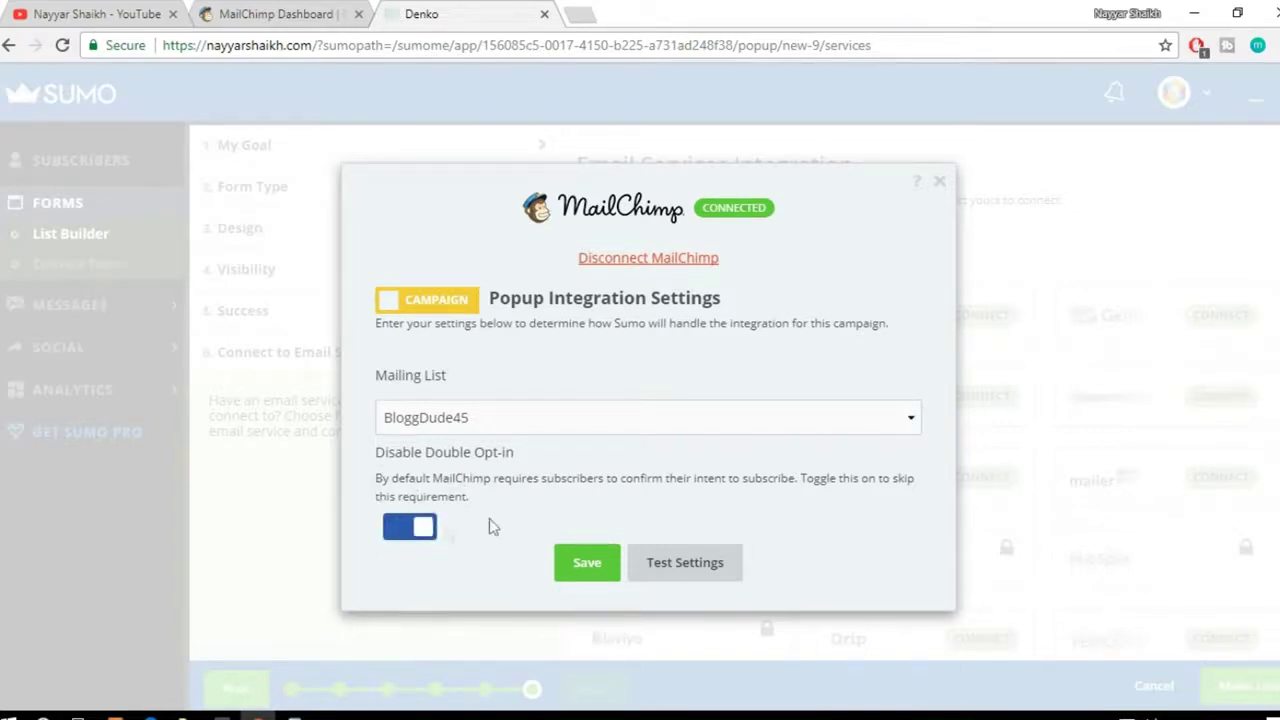
drag(392, 480, 680, 503)
click(695, 498)
click(405, 535)
click(420, 535)
drag(373, 454, 471, 528)
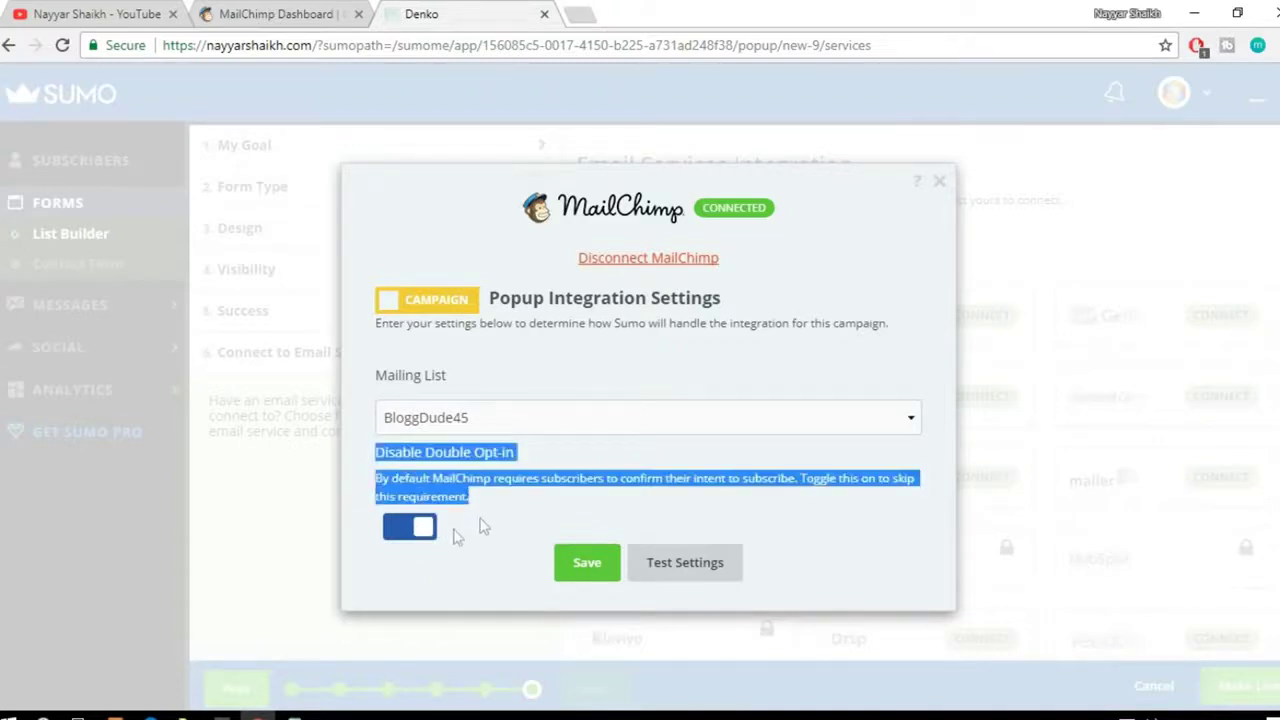
click(485, 528)
click(610, 566)
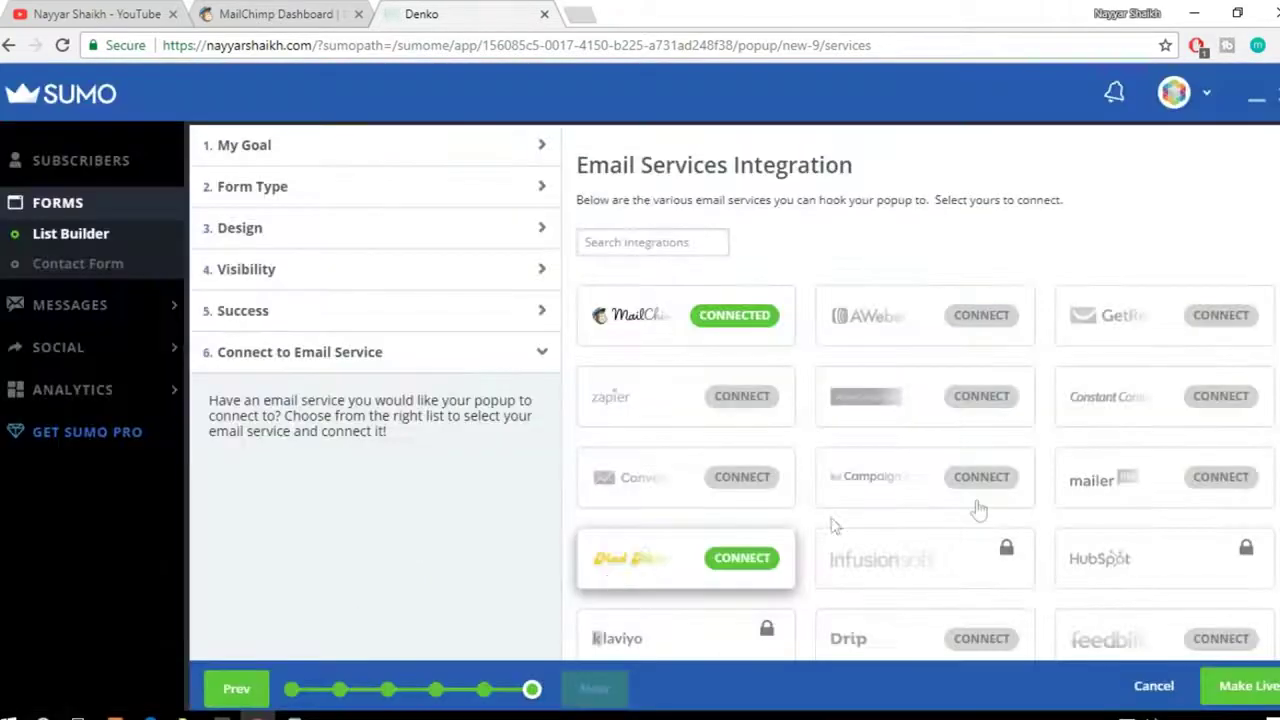
Step: Make the popup live, then load the Denko site URL in a new incognito window
scroll(971, 509, down, 5)
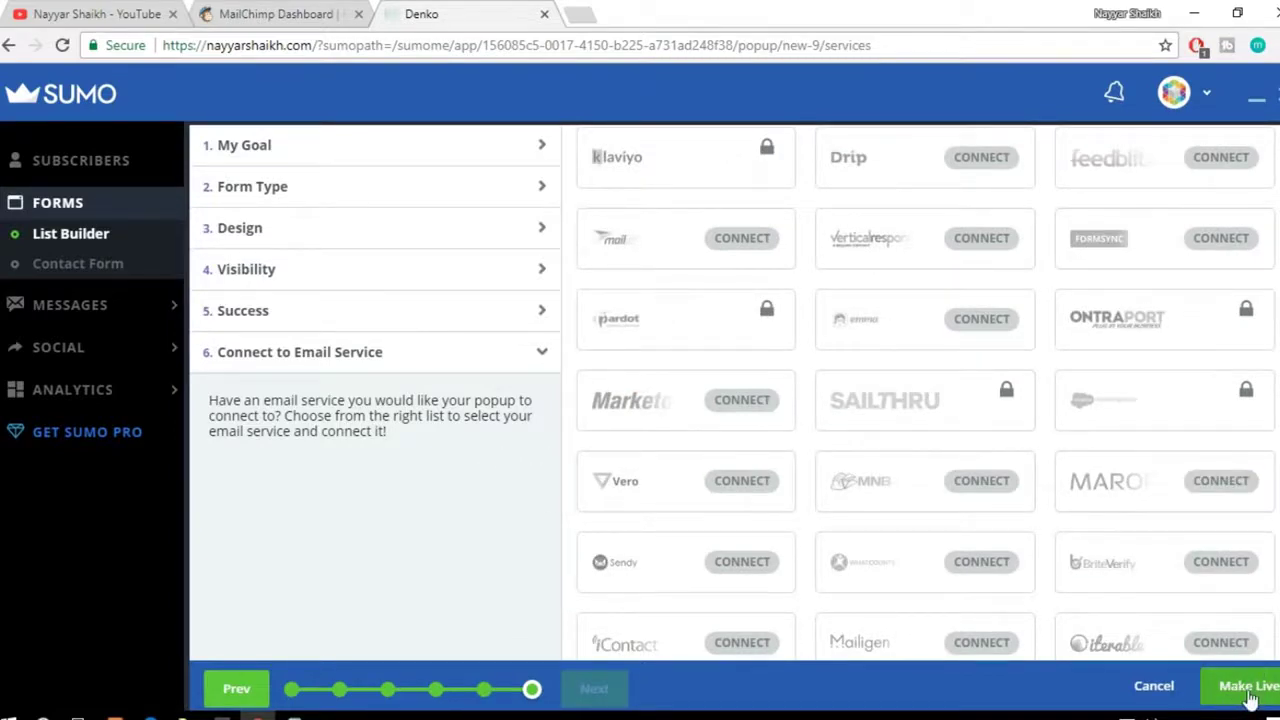
click(1248, 698)
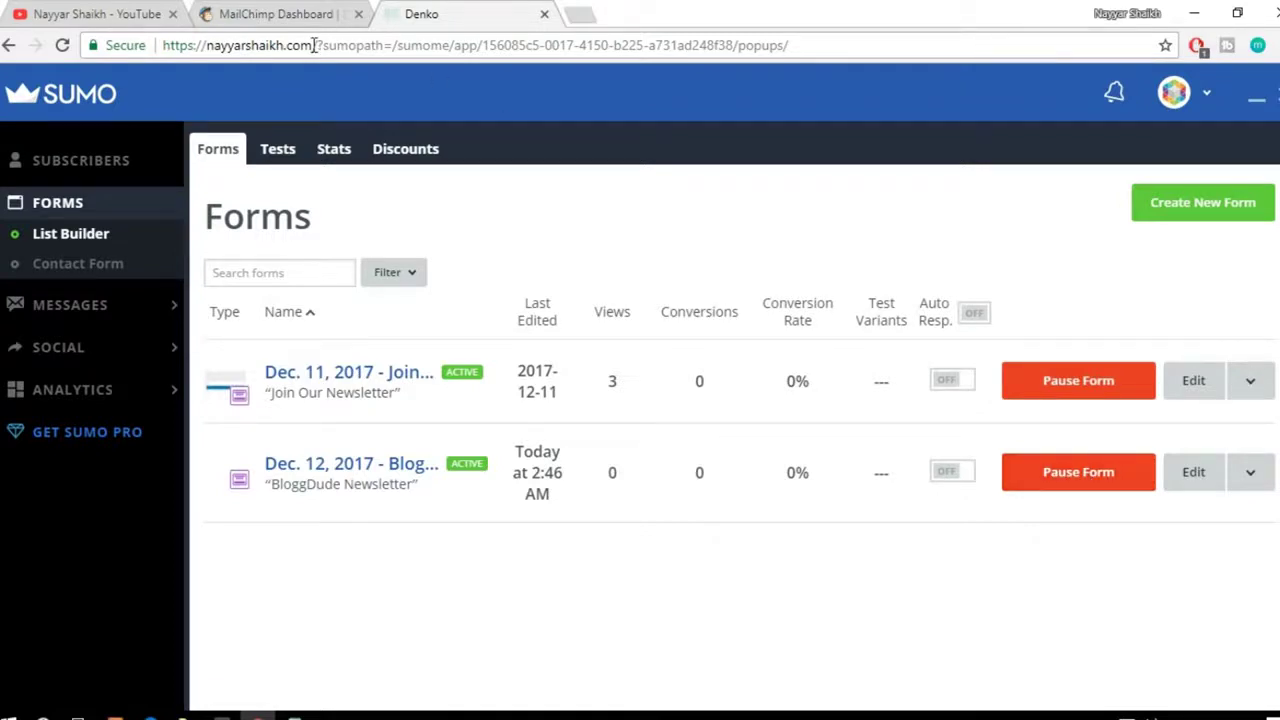
drag(313, 45, 148, 50)
key(ctrl+c)
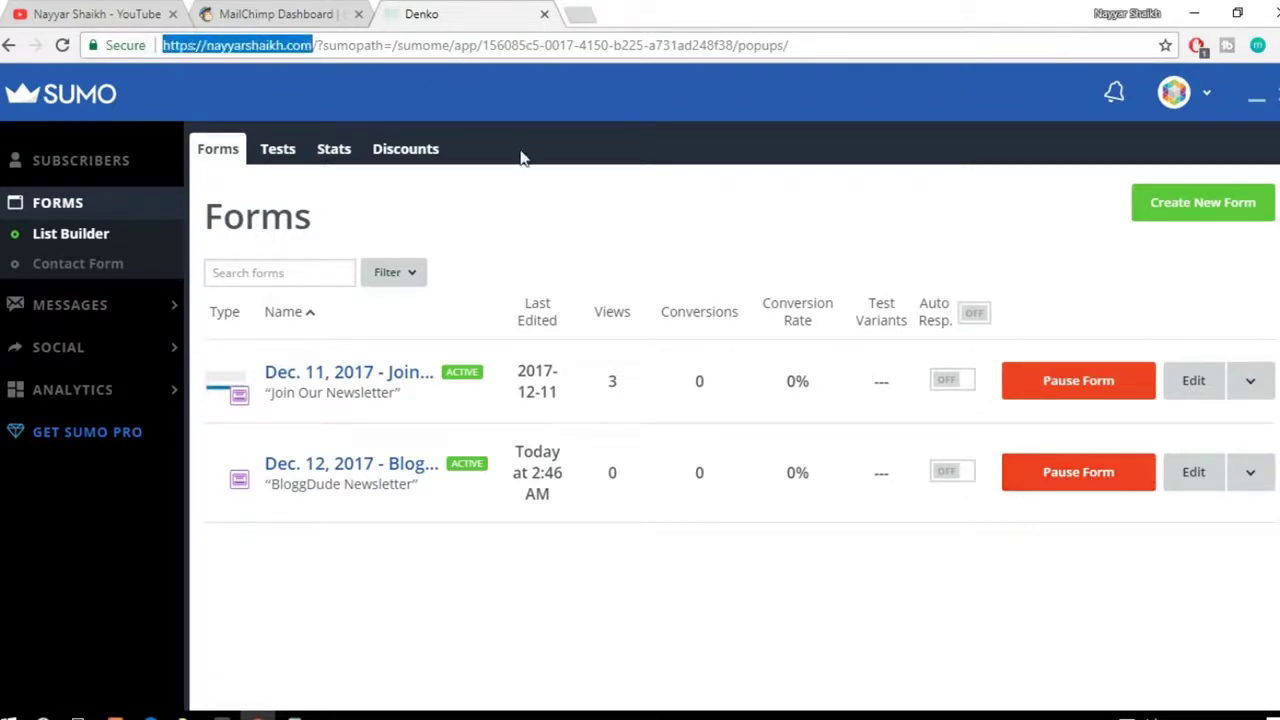
click(1276, 45)
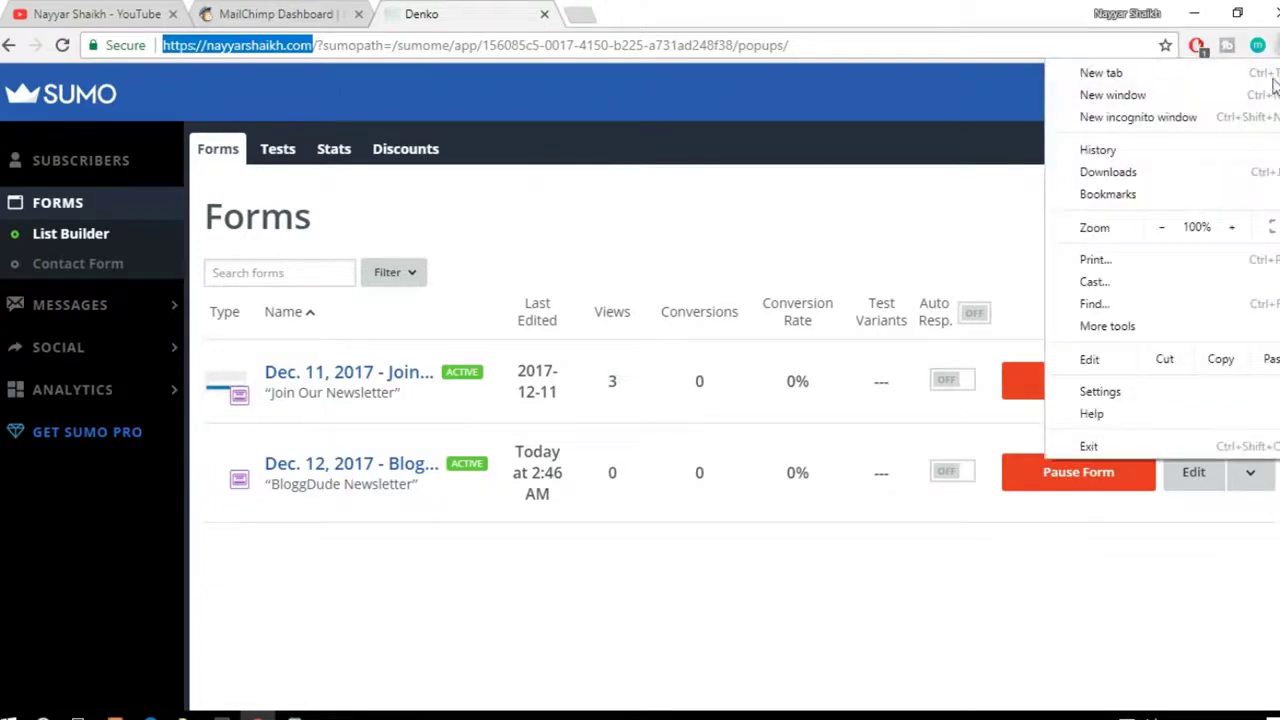
click(1215, 118)
key(ctrl+v)
key(Return)
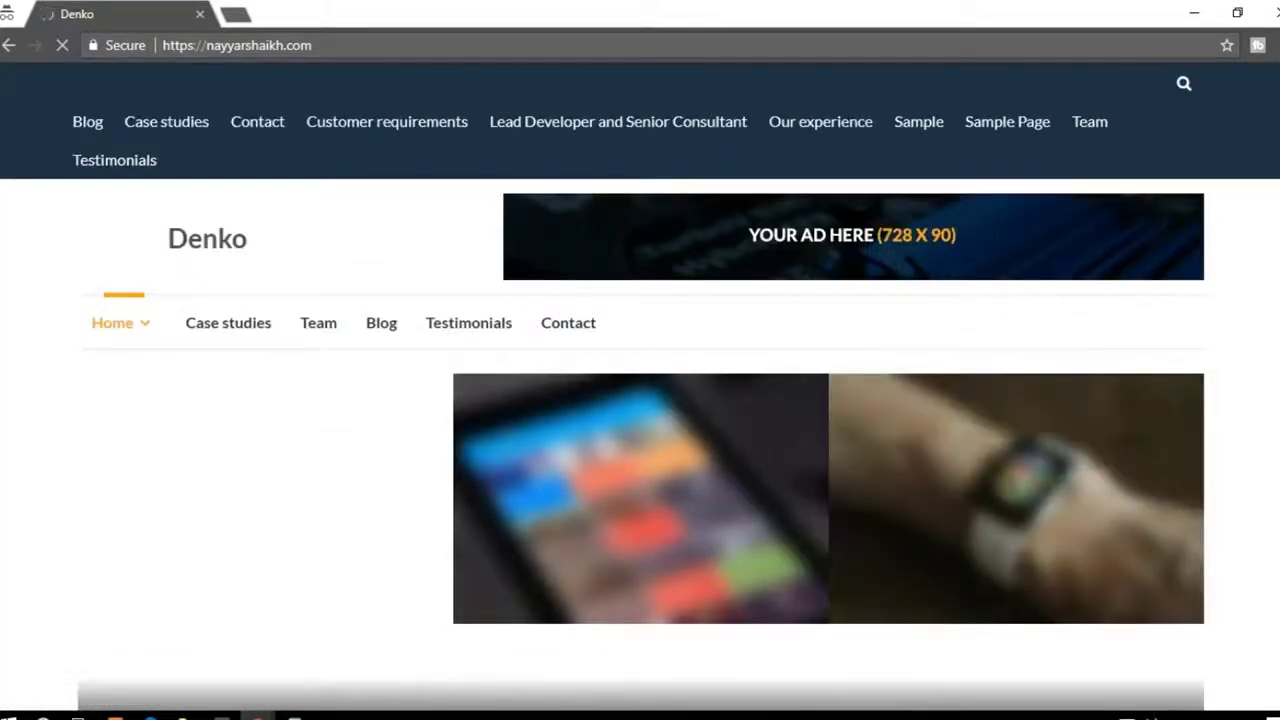
Step: Scroll up and down the Denko homepage in the private window to look it over
scroll(640, 400, down, 5)
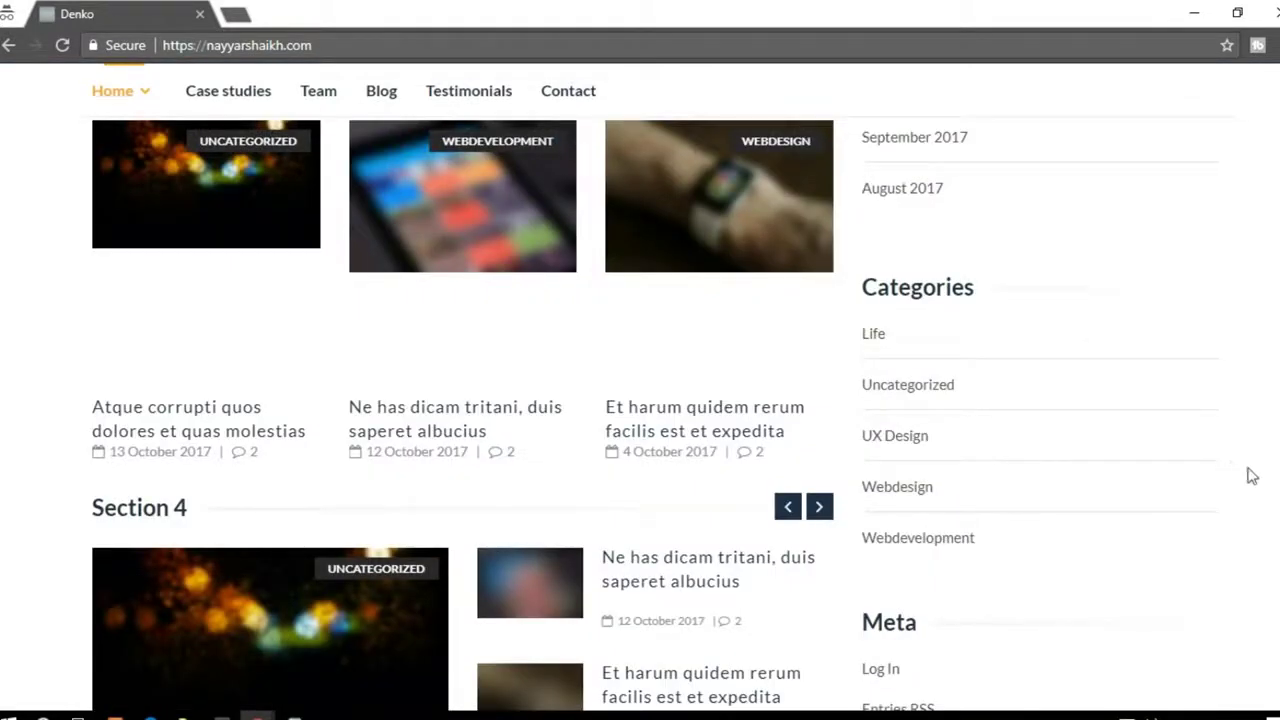
scroll(640, 400, up, 5)
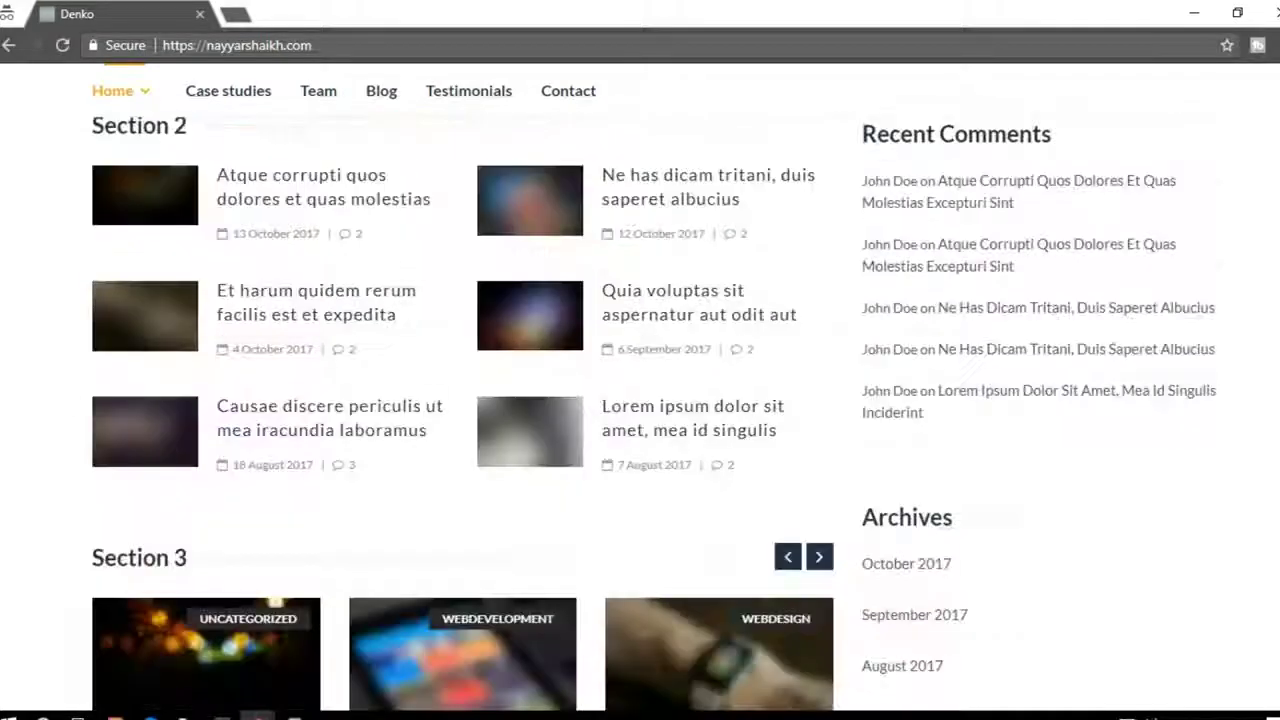
scroll(640, 400, up, 5)
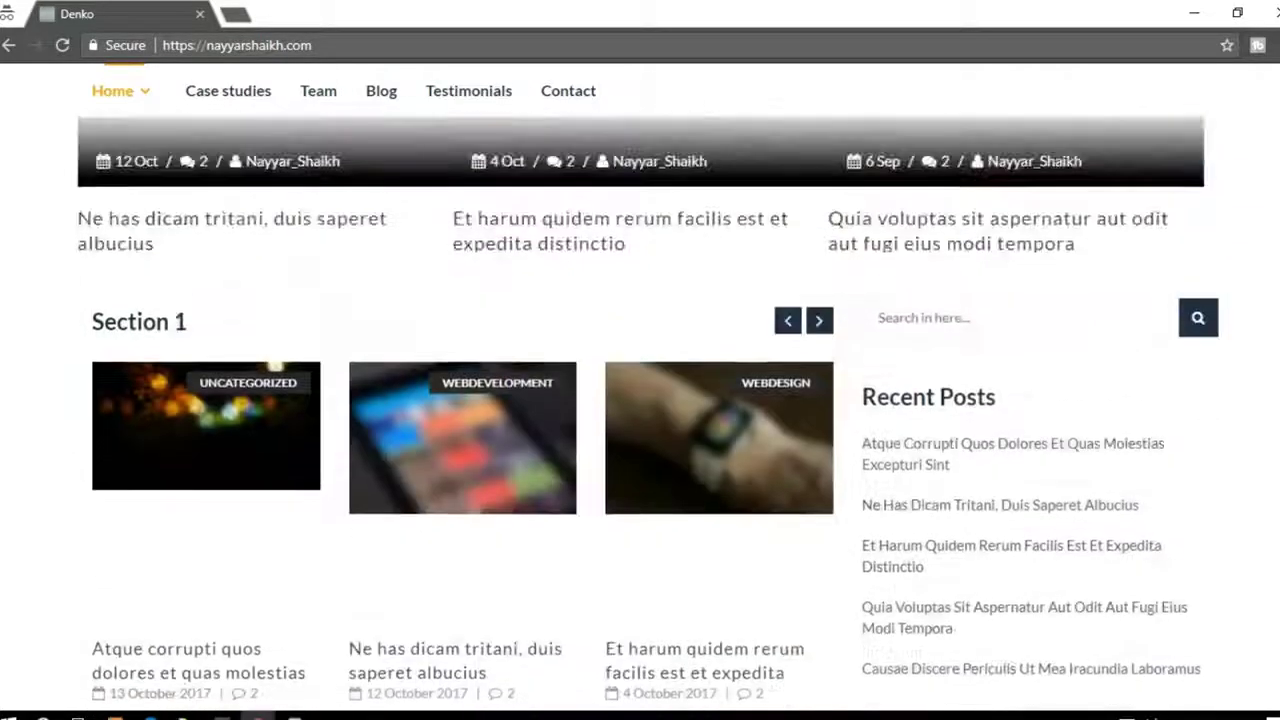
scroll(640, 400, up, 3)
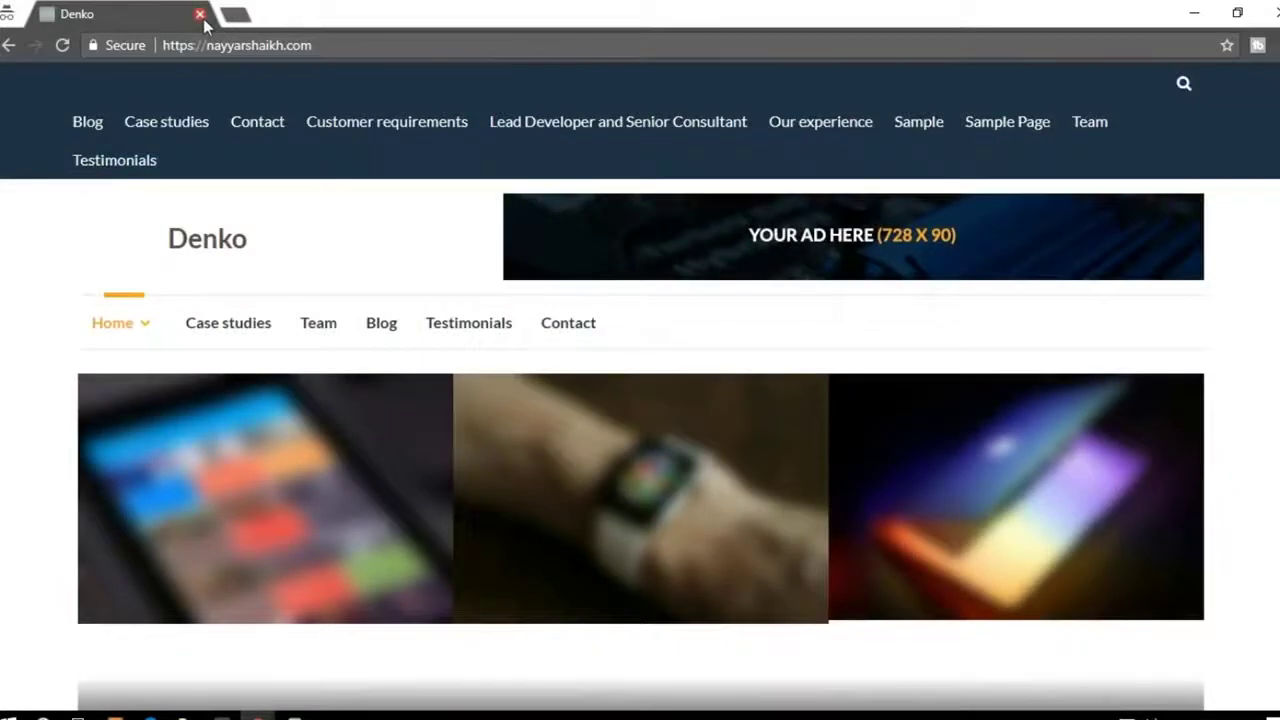
scroll(1249, 311, down, 3)
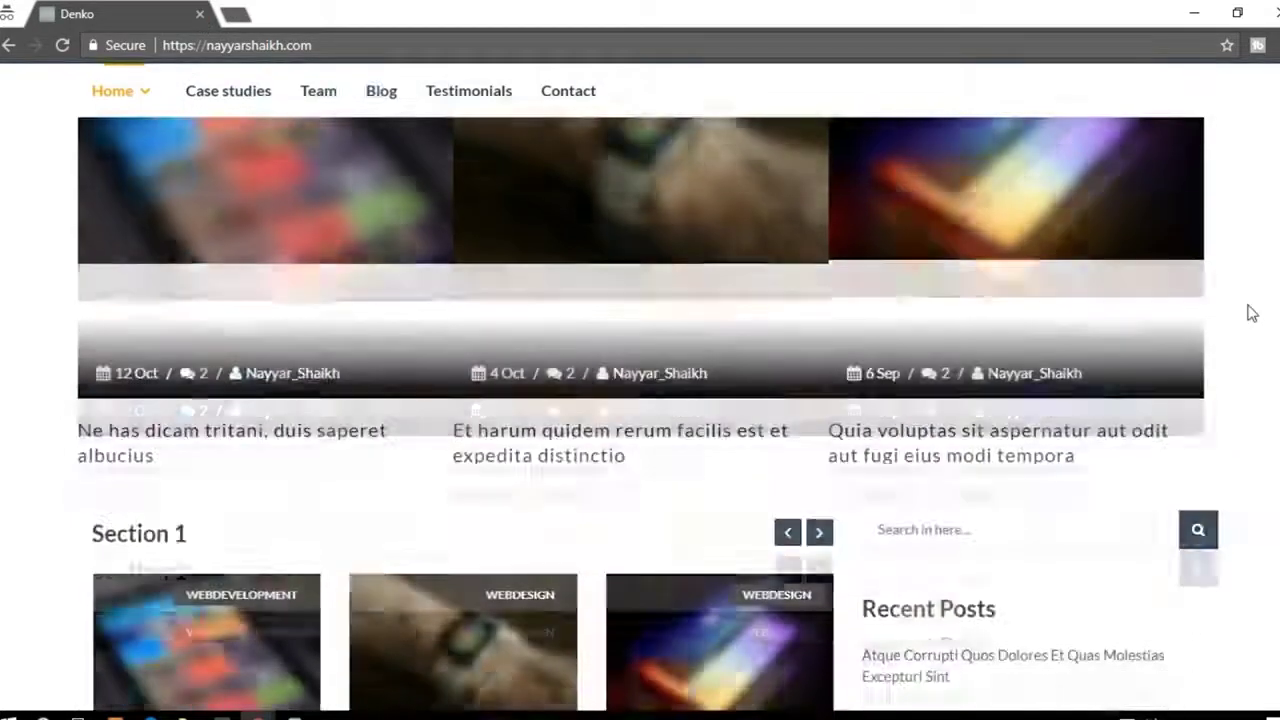
scroll(640, 400, down, 15)
scroll(640, 400, up, 20)
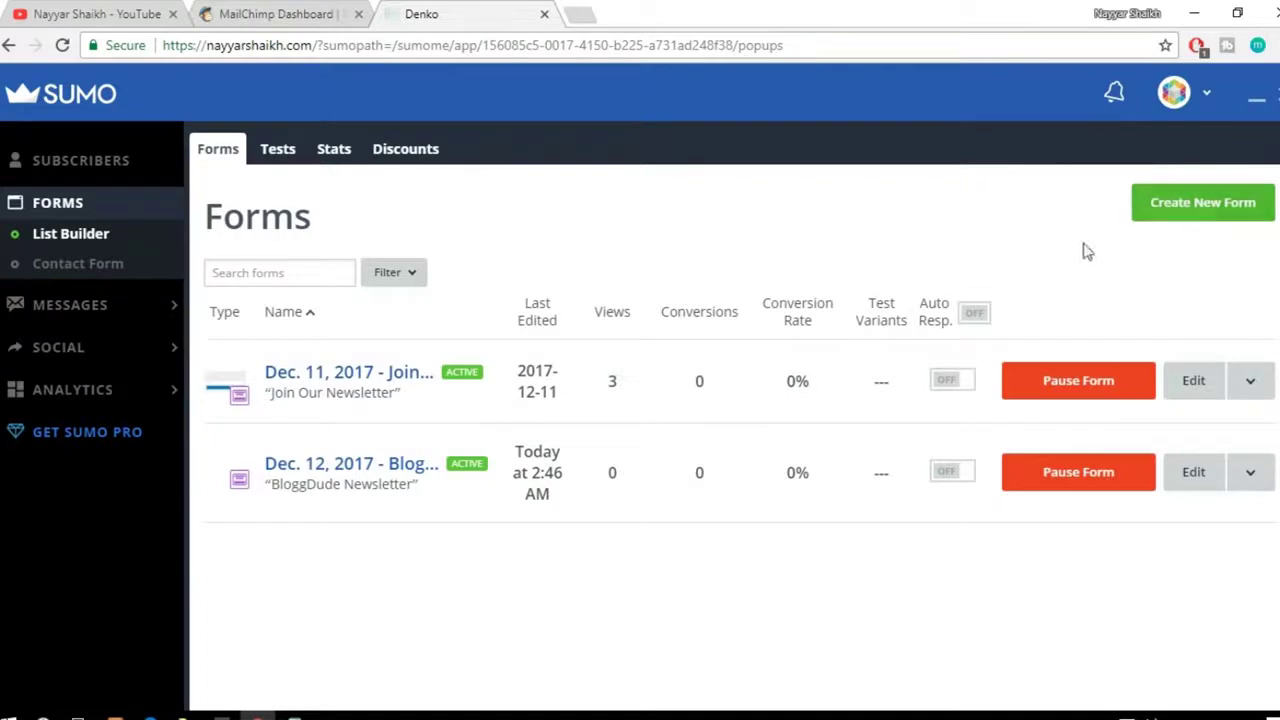
Step: Create a new Smart Bar form and advance past its Design step to Visibility
click(1202, 212)
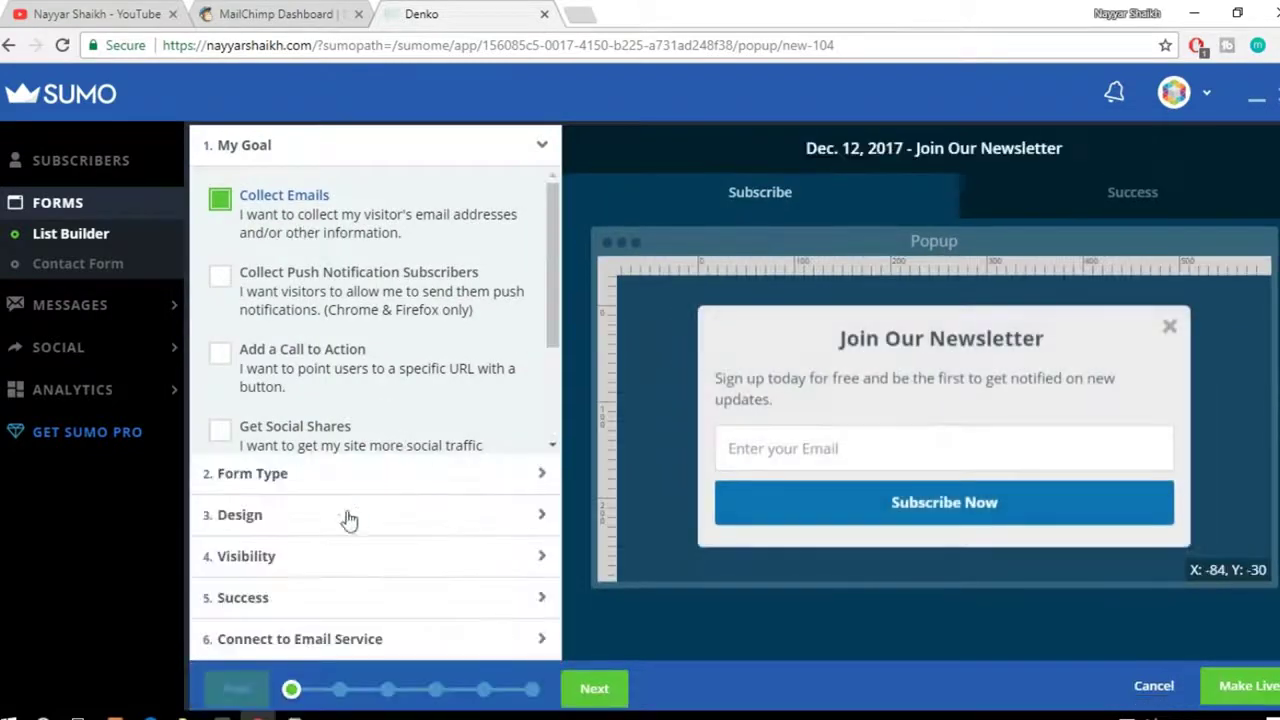
click(378, 476)
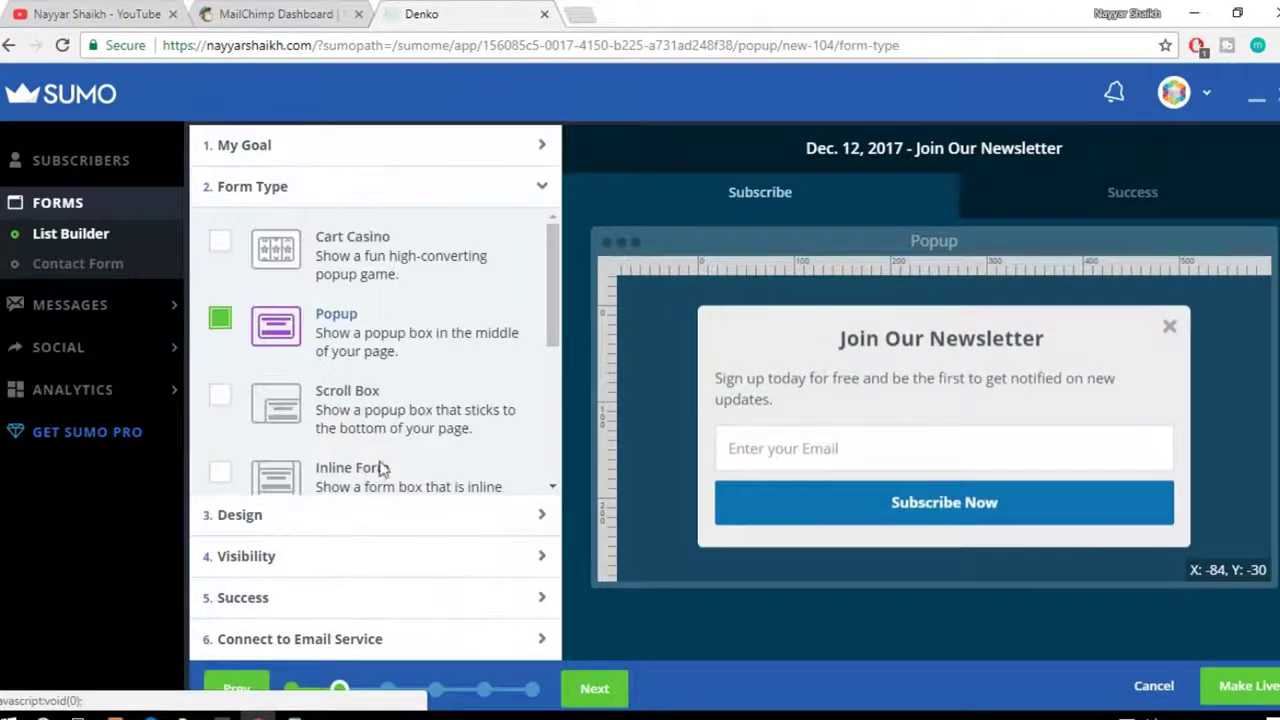
scroll(425, 385, down, 5)
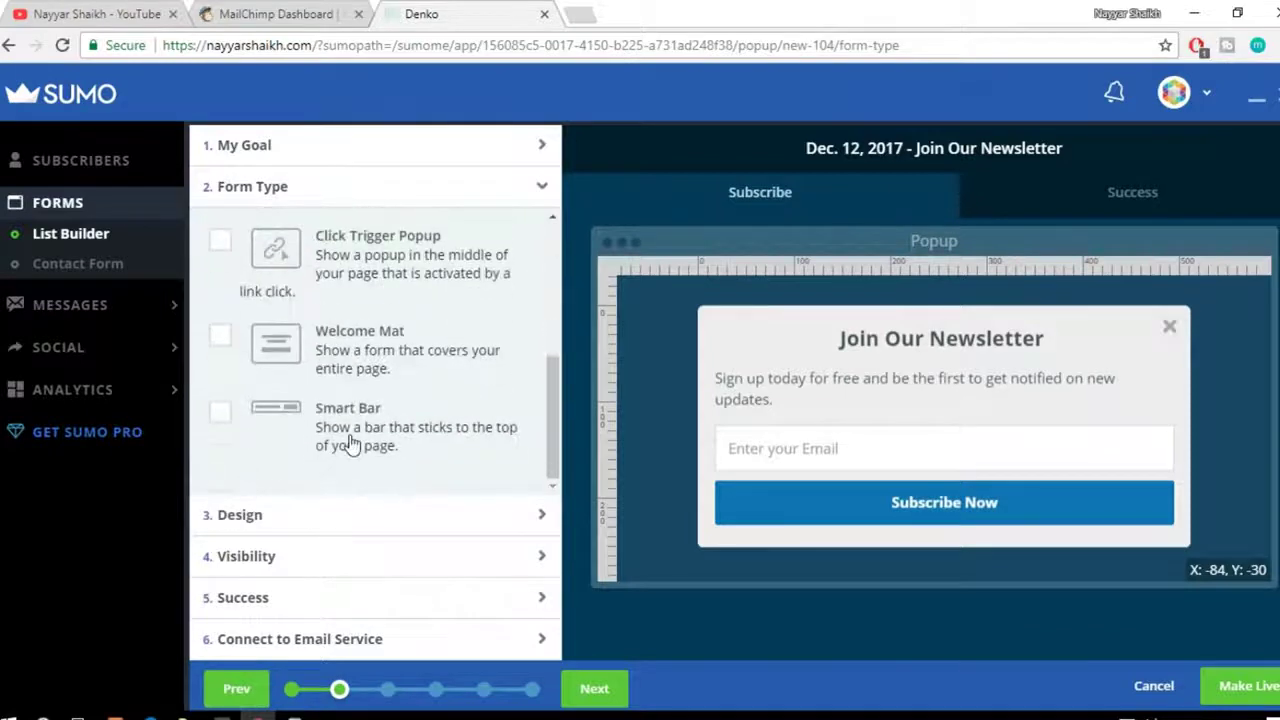
click(350, 443)
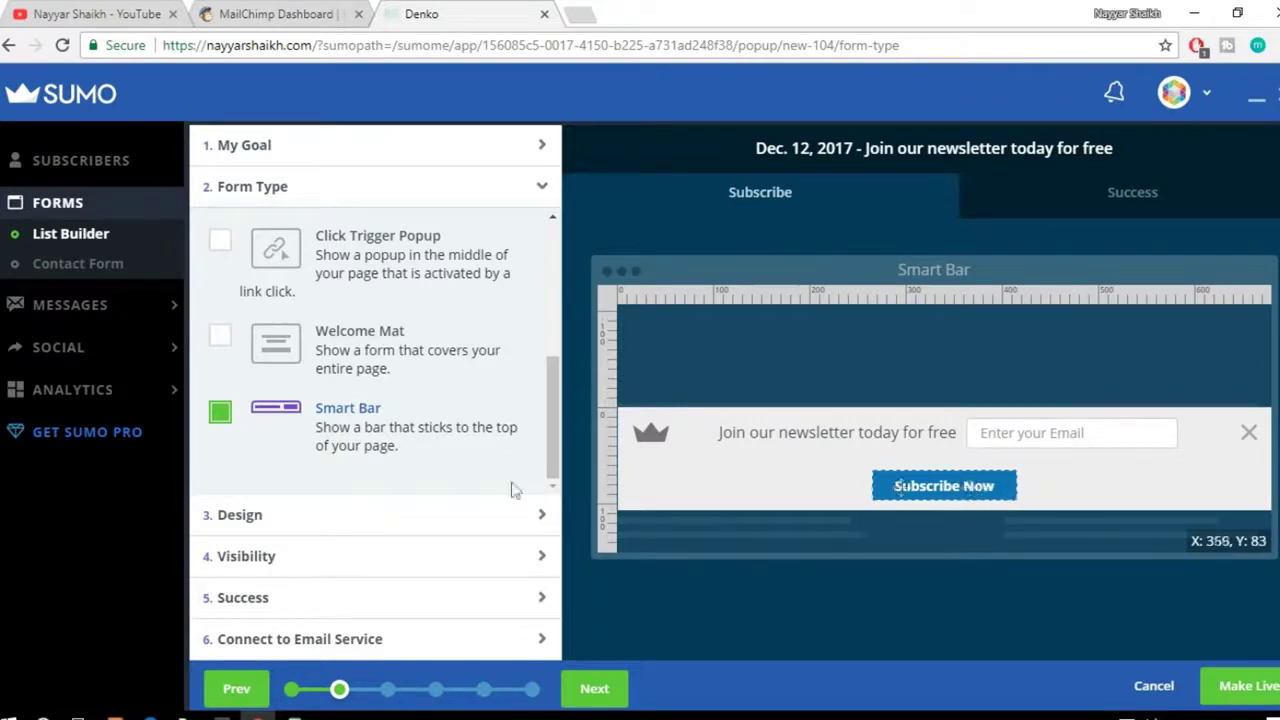
click(352, 514)
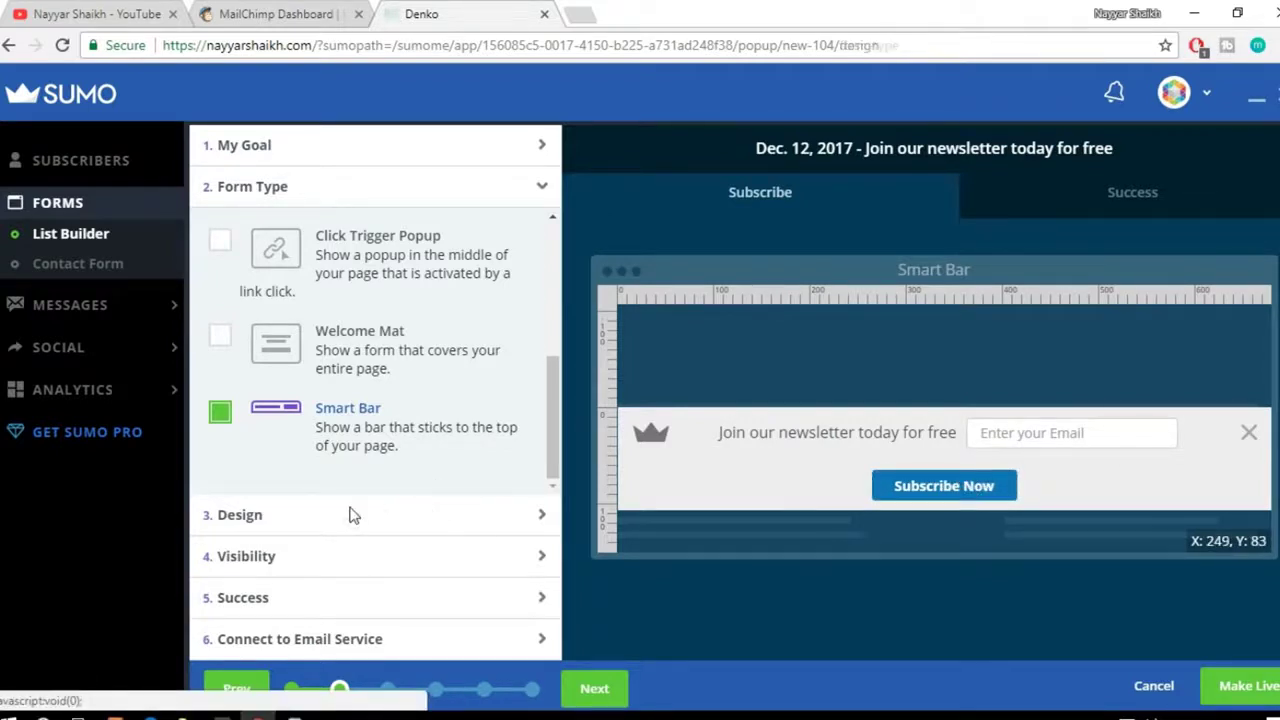
click(257, 565)
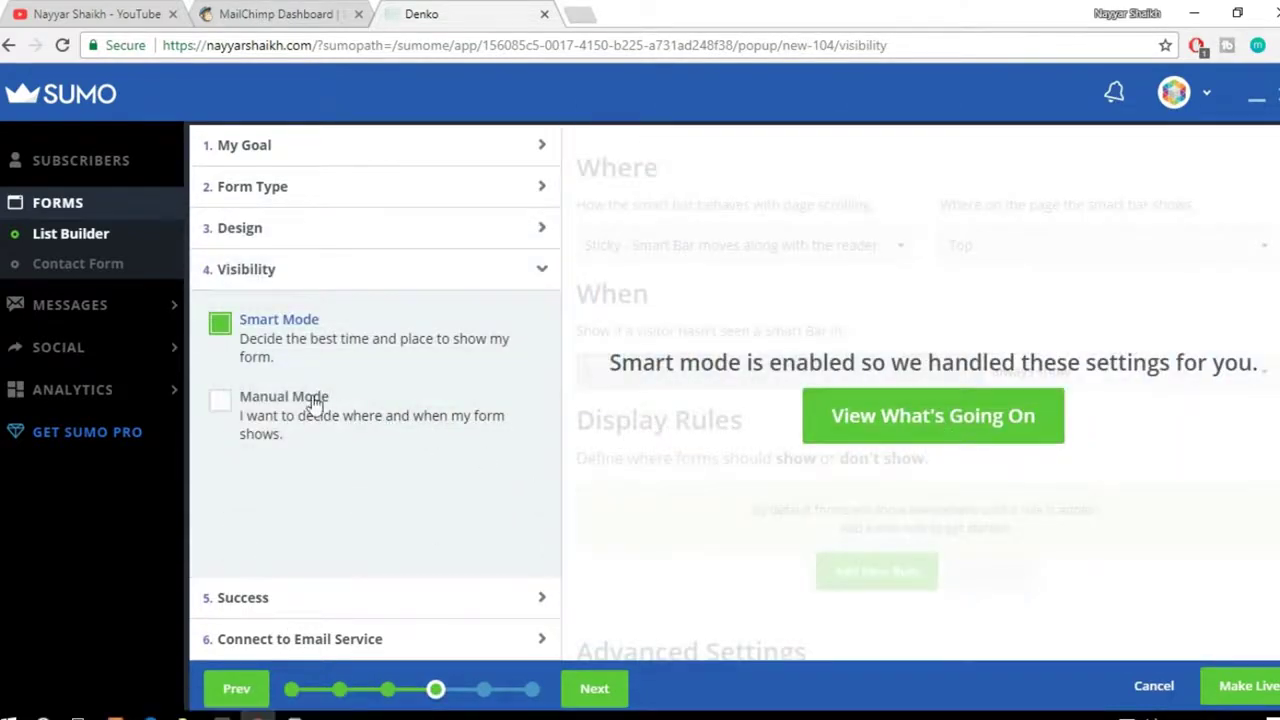
Step: Switch the Smart Bar to Manual Mode, keeping it Sticky and positioned at the Top
click(912, 438)
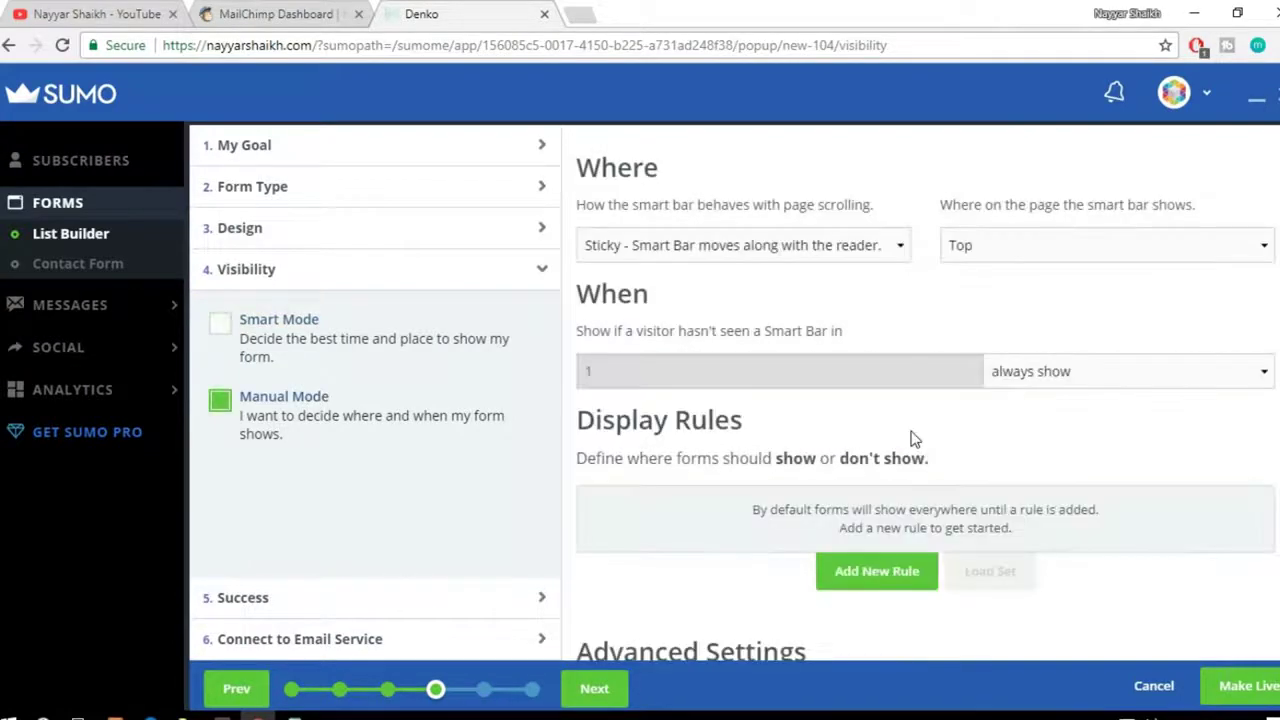
scroll(1040, 455, down, 1)
scroll(1050, 475, up, 1)
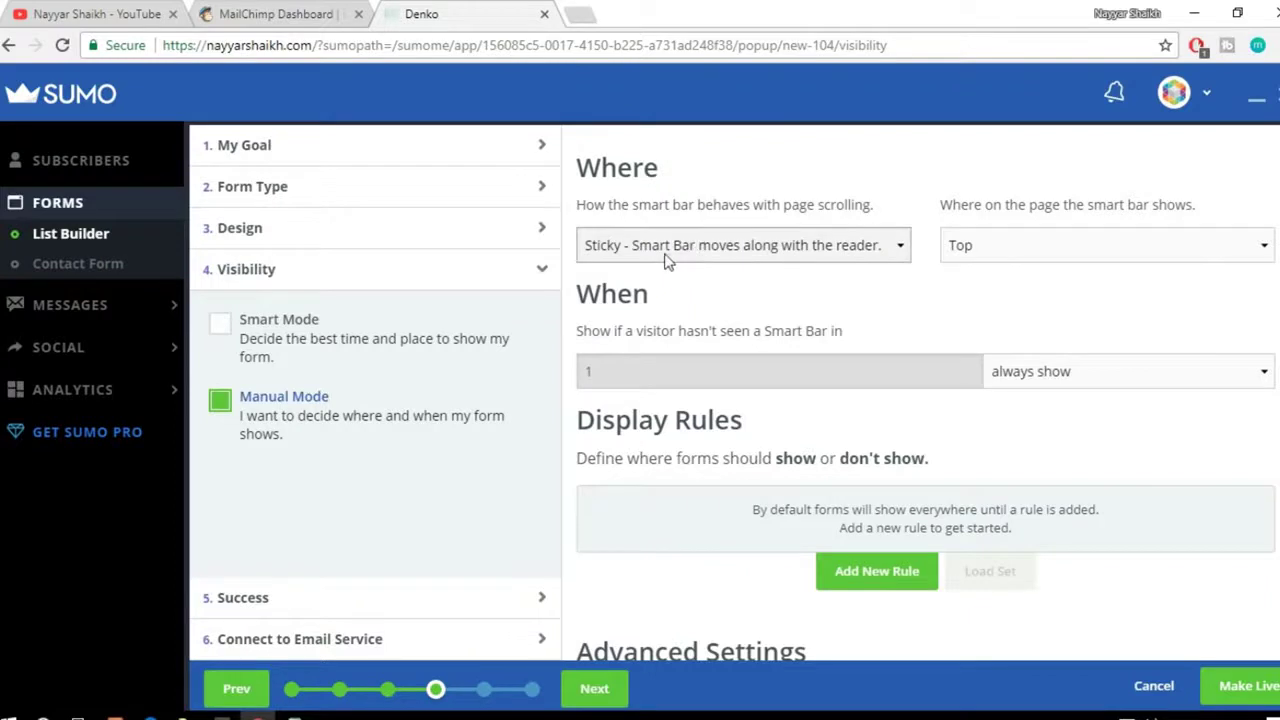
click(703, 252)
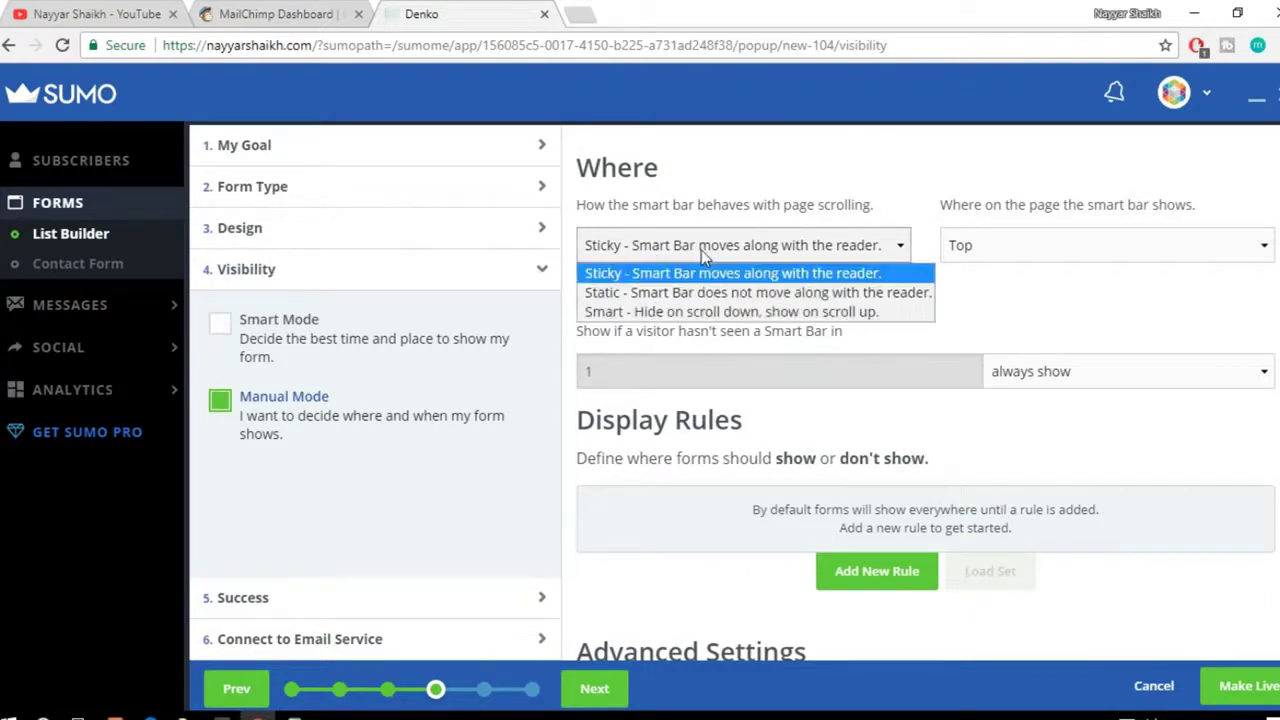
click(701, 250)
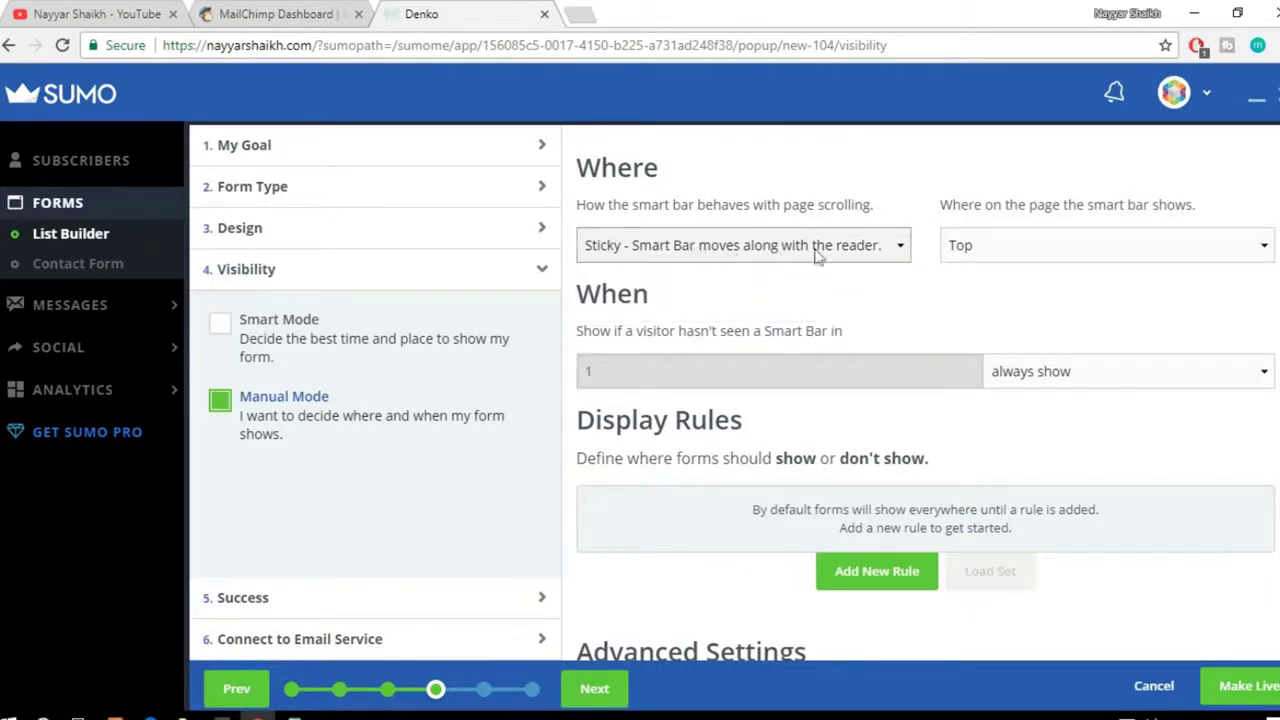
click(956, 256)
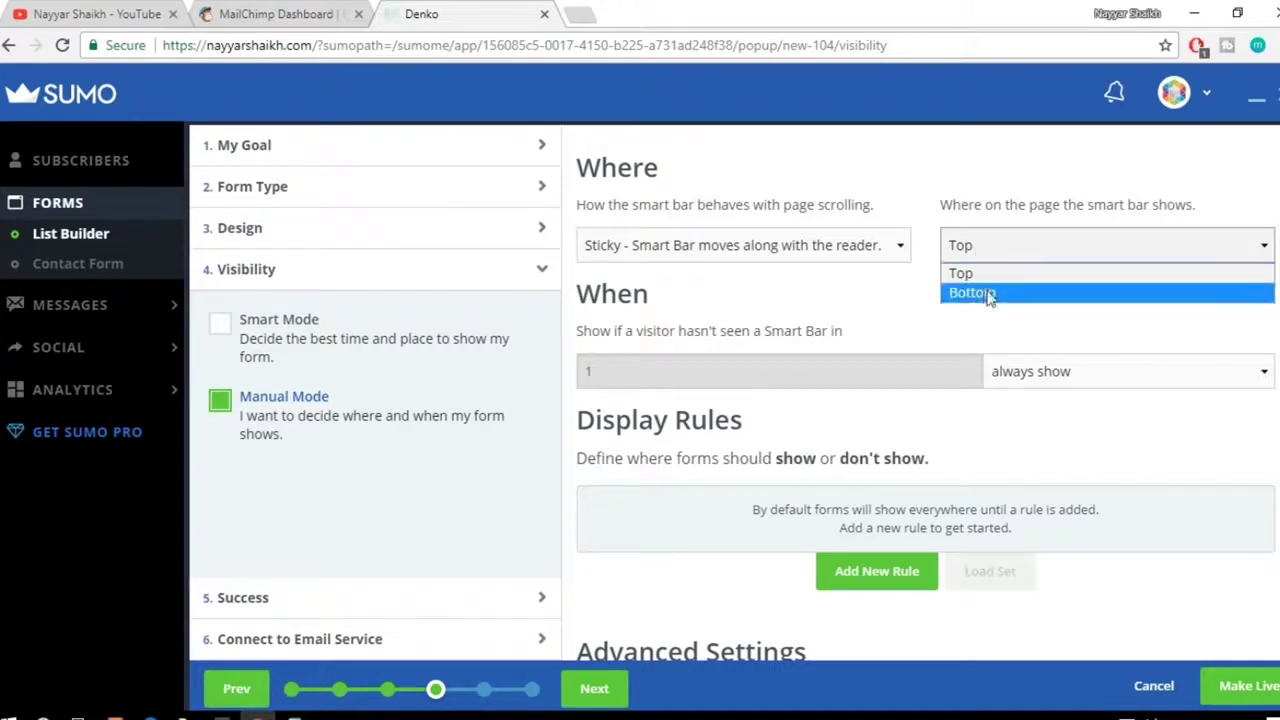
click(829, 245)
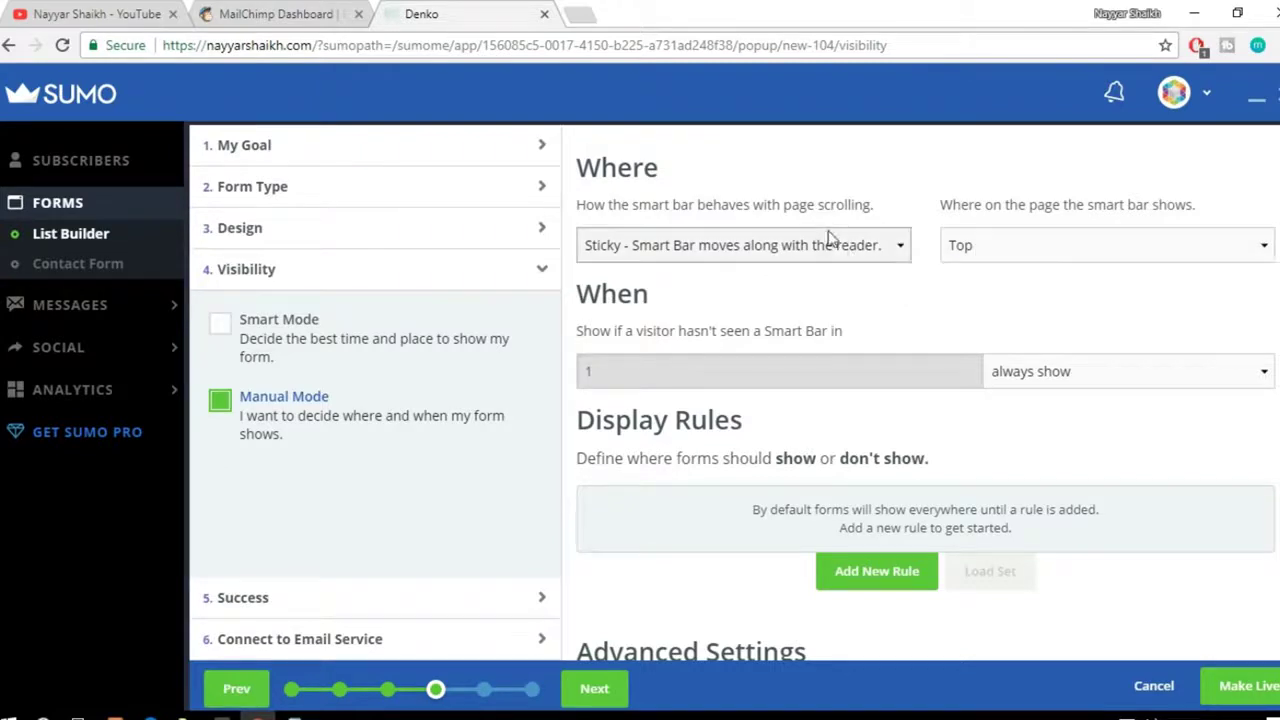
click(826, 247)
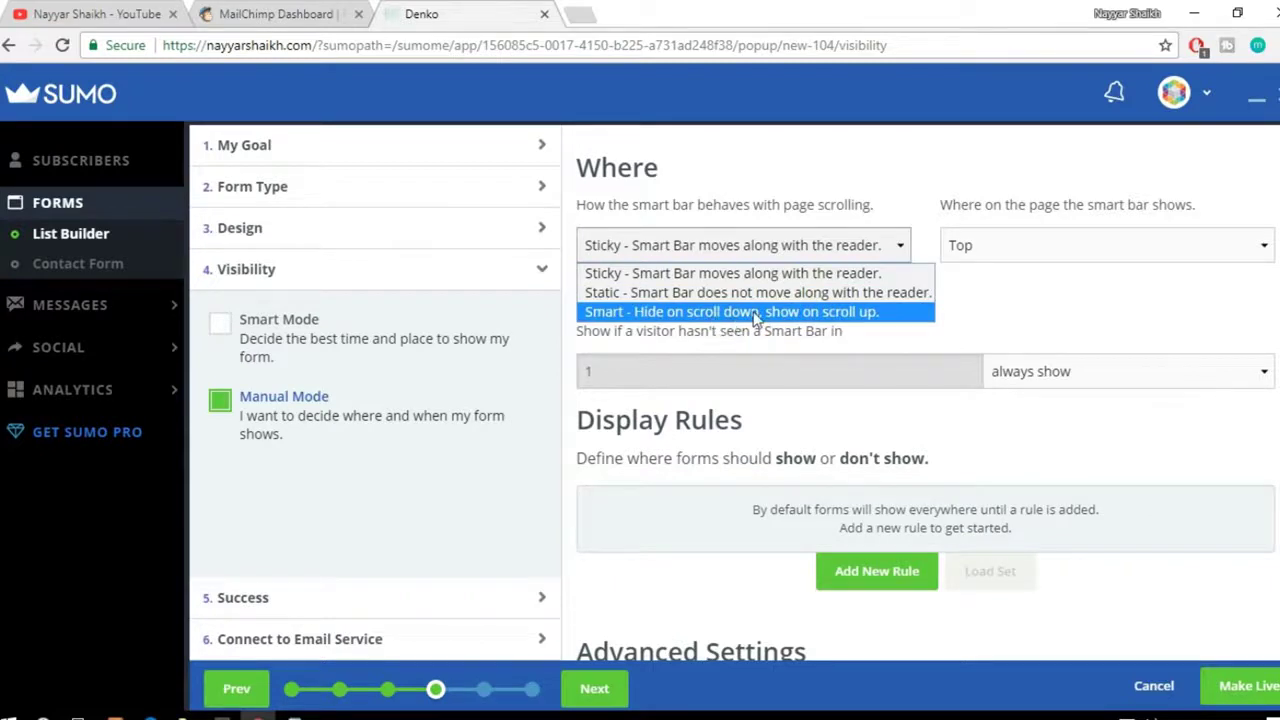
click(770, 273)
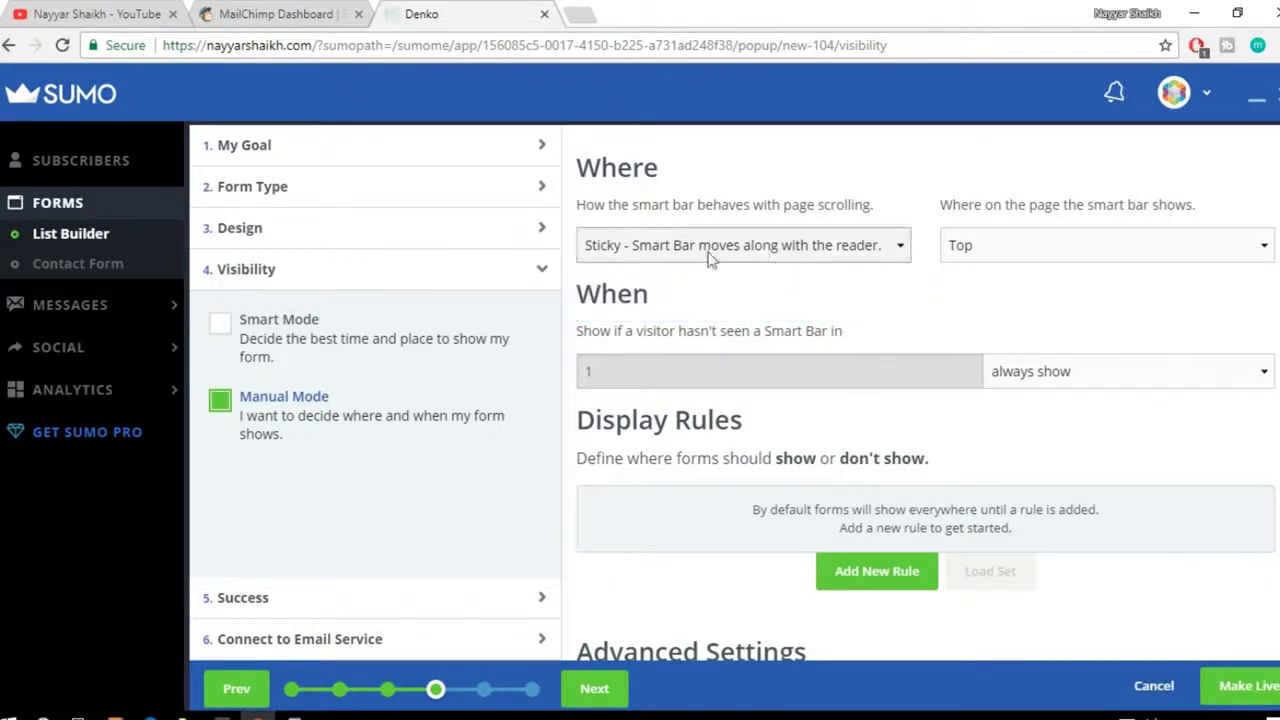
click(737, 254)
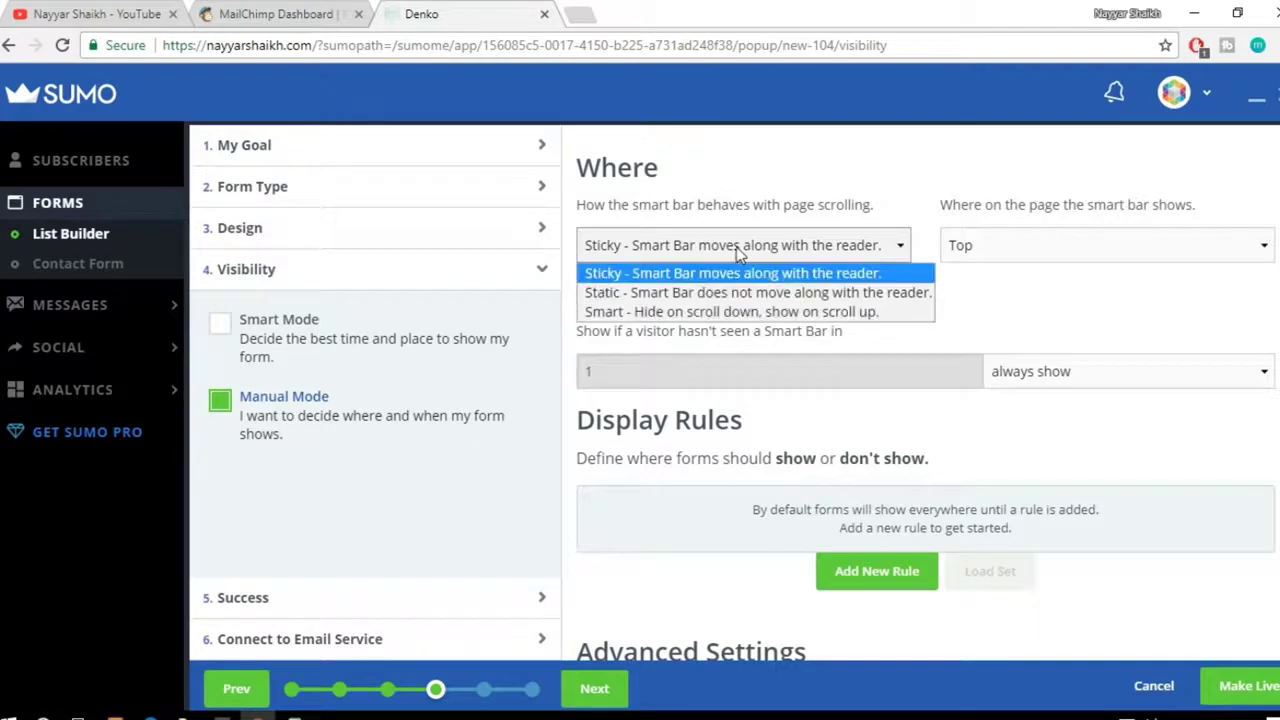
click(700, 272)
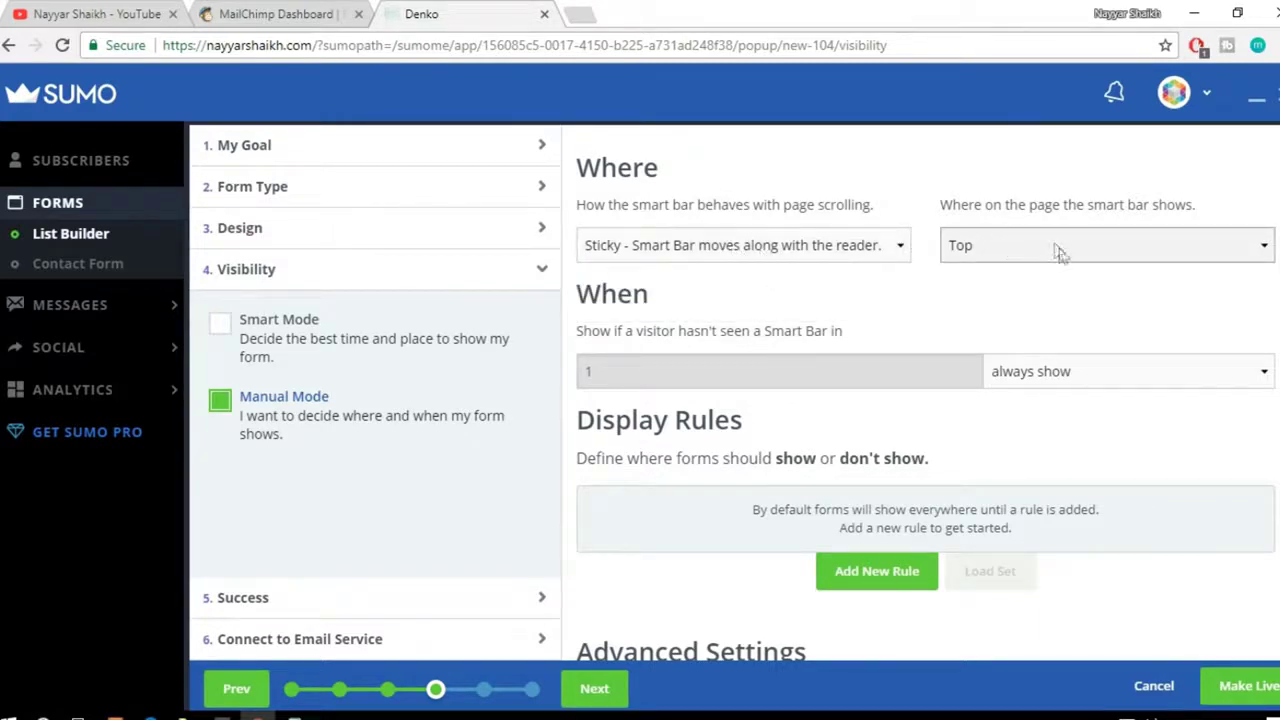
Step: Go to the Success step and look over its redirect options
scroll(838, 492, down, 1)
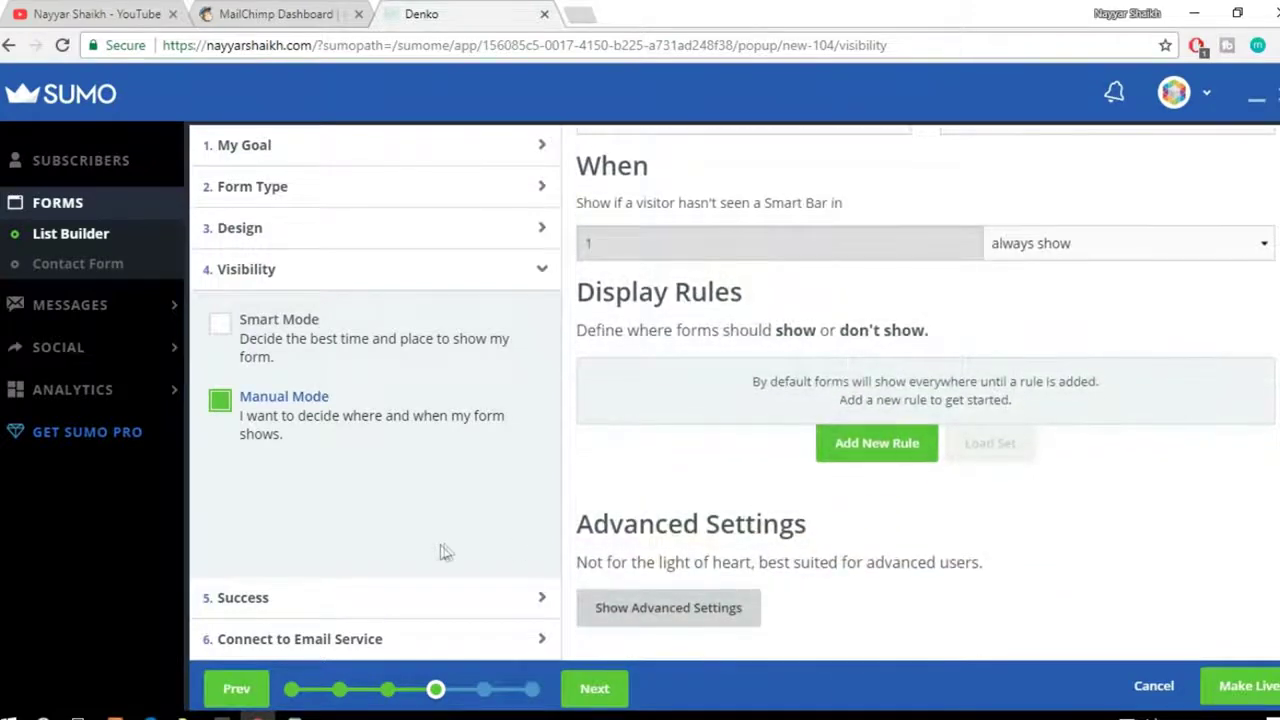
click(272, 600)
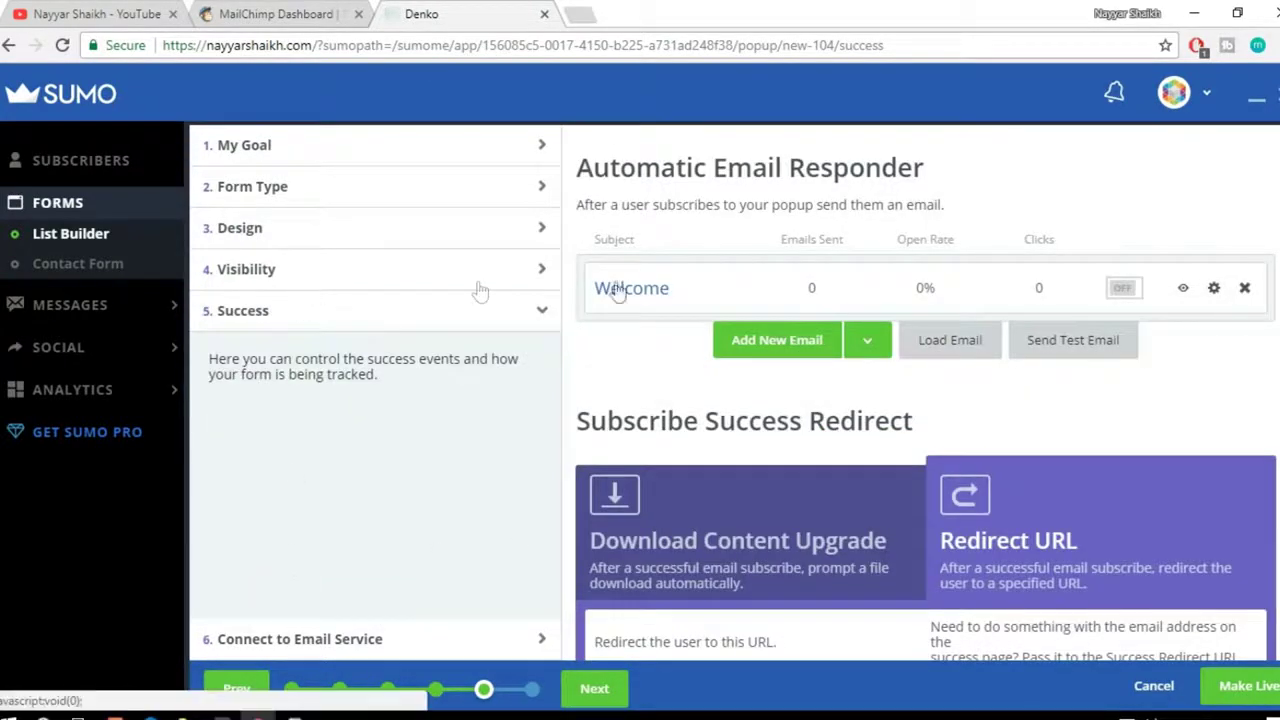
scroll(930, 398, down, 3)
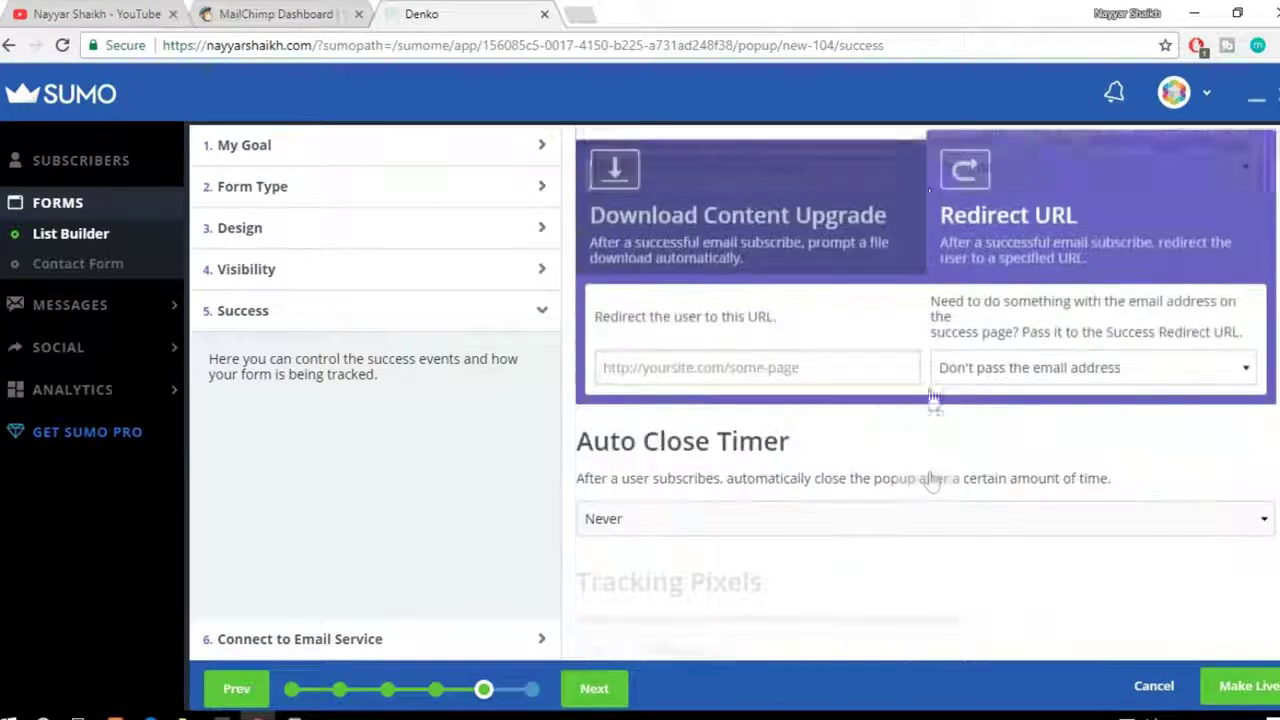
scroll(863, 380, up, 1)
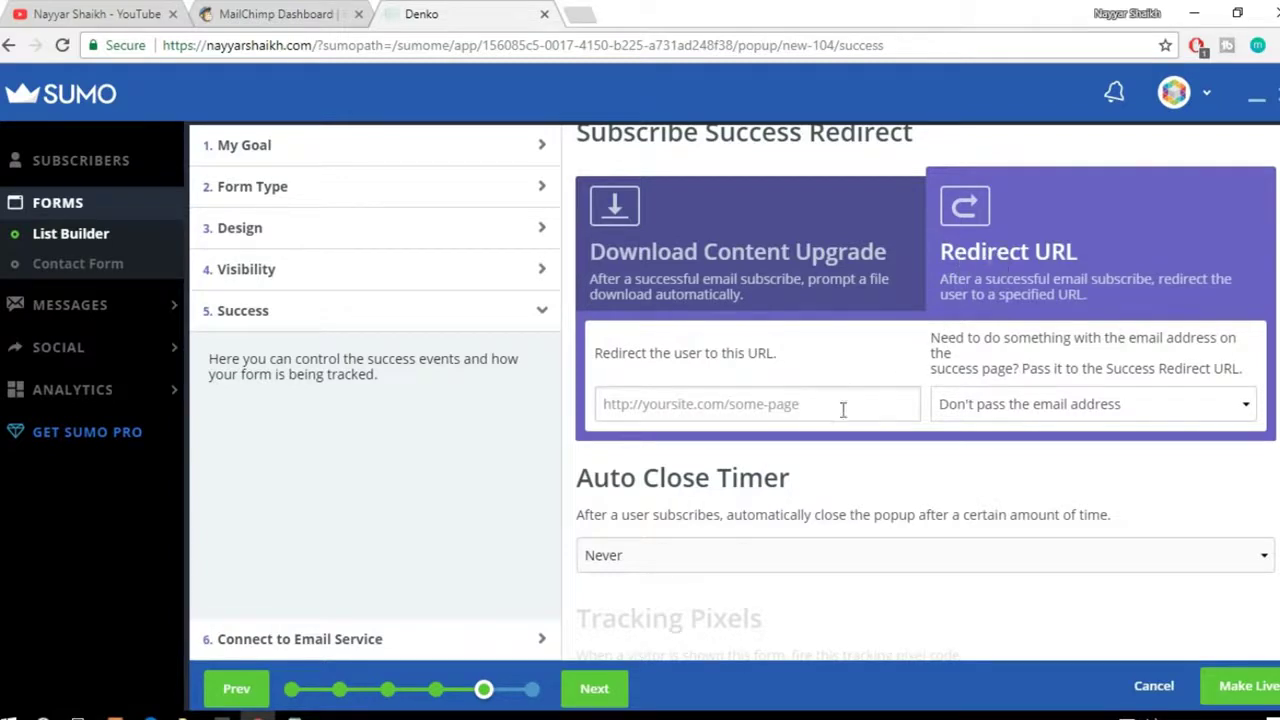
Step: Link the Smart Bar to MailChimp list BloggDude45 without double opt-in, save, and make it live
click(306, 648)
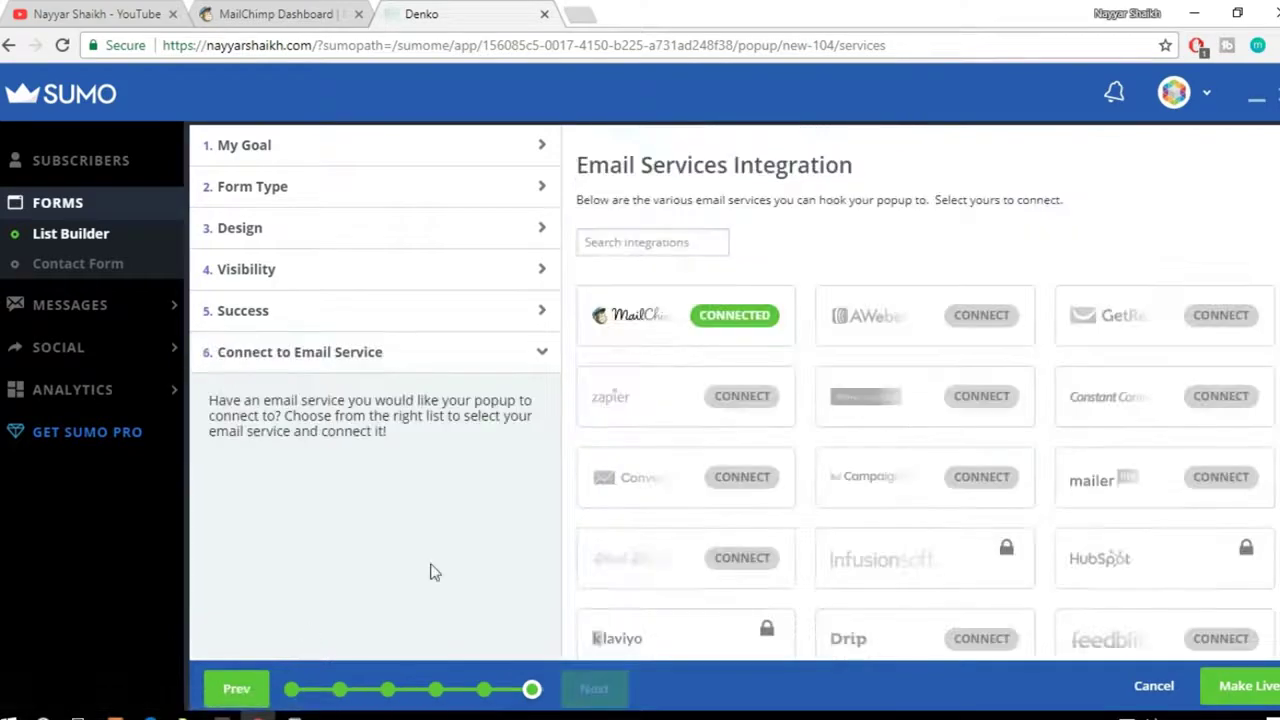
click(748, 316)
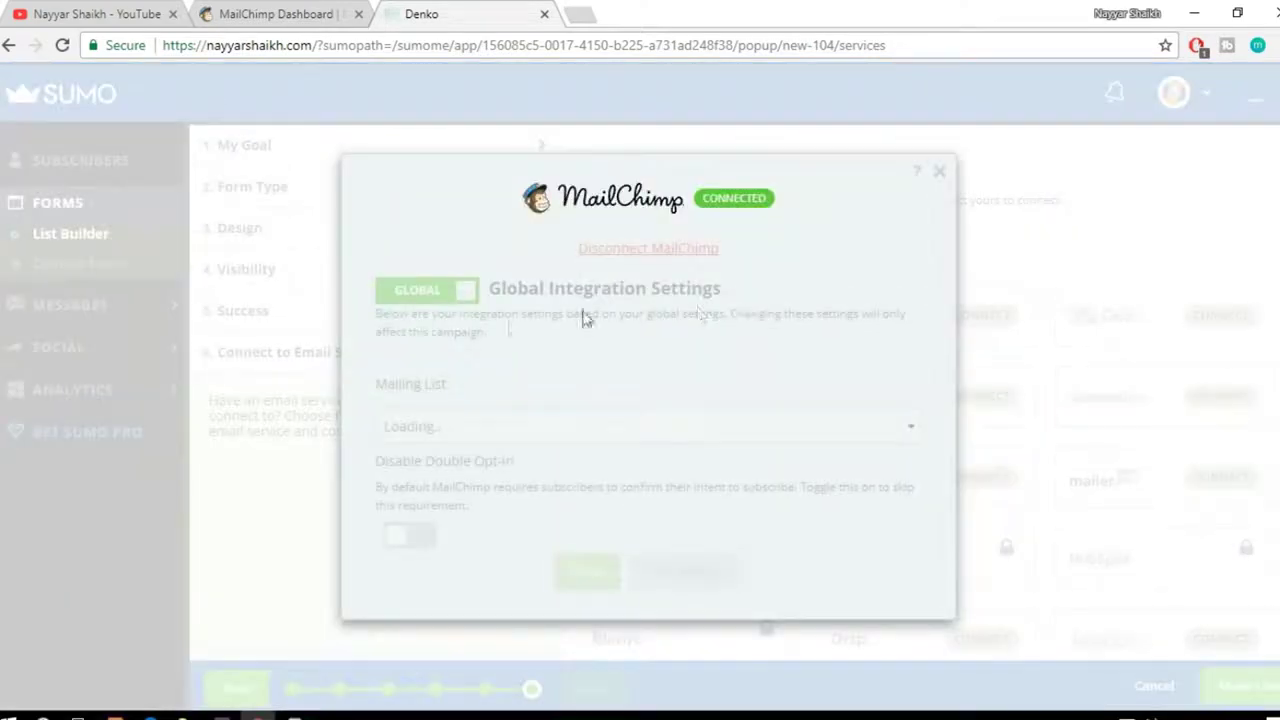
click(573, 427)
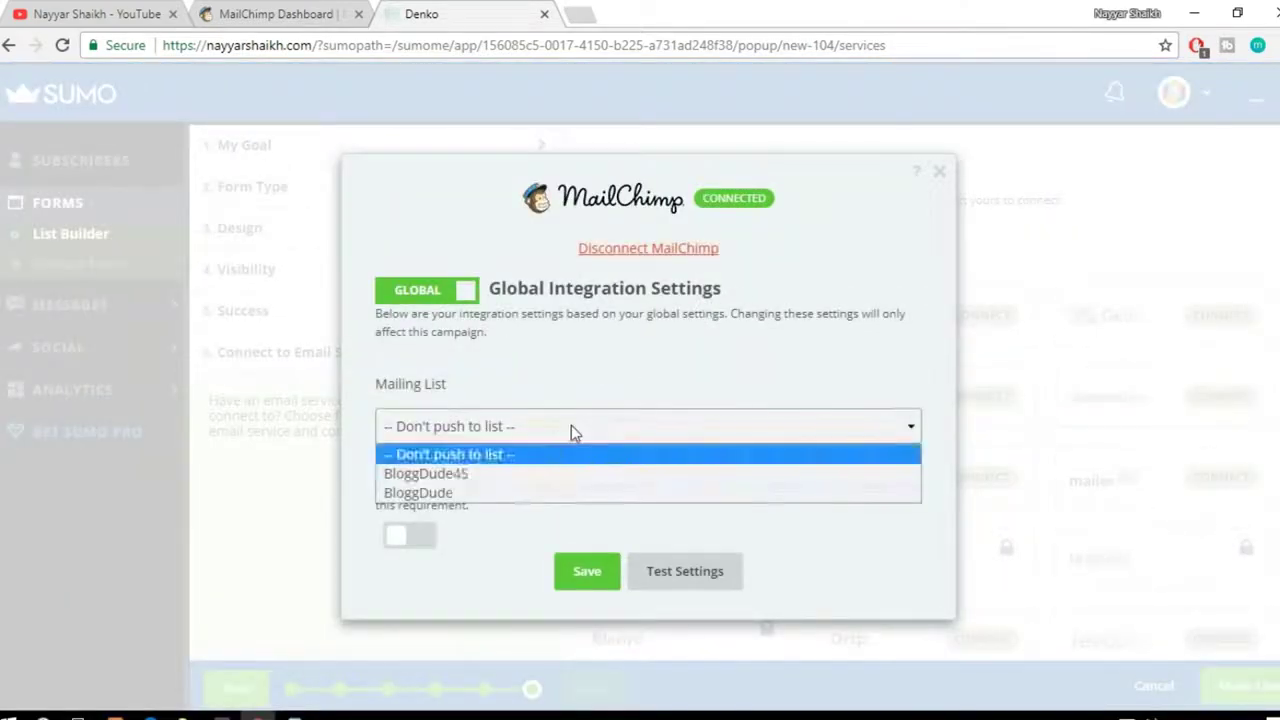
click(505, 474)
click(420, 527)
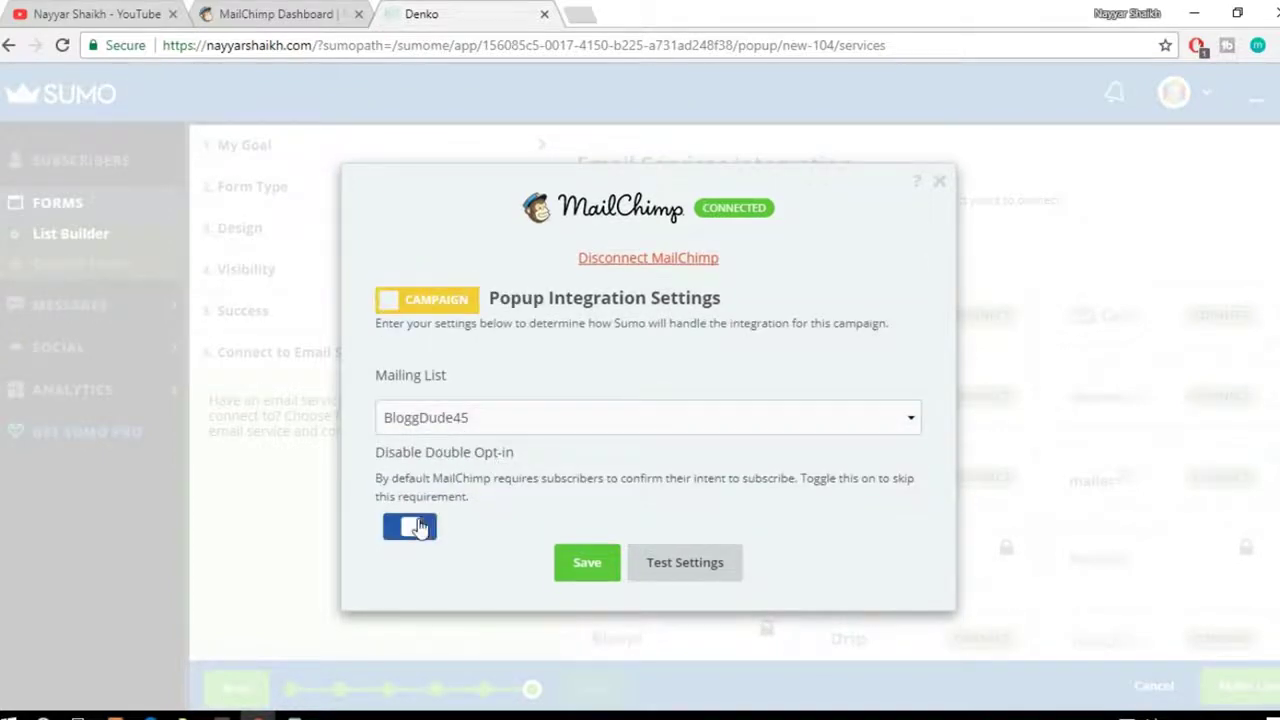
click(601, 585)
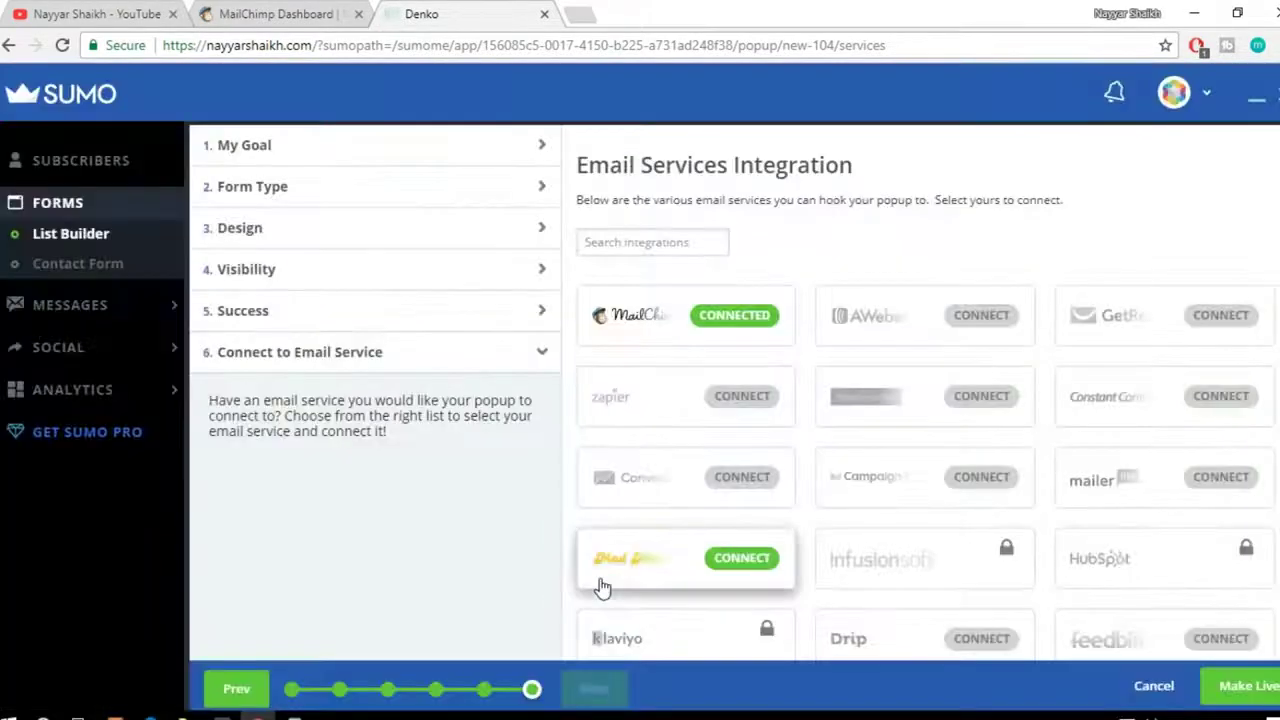
click(1260, 690)
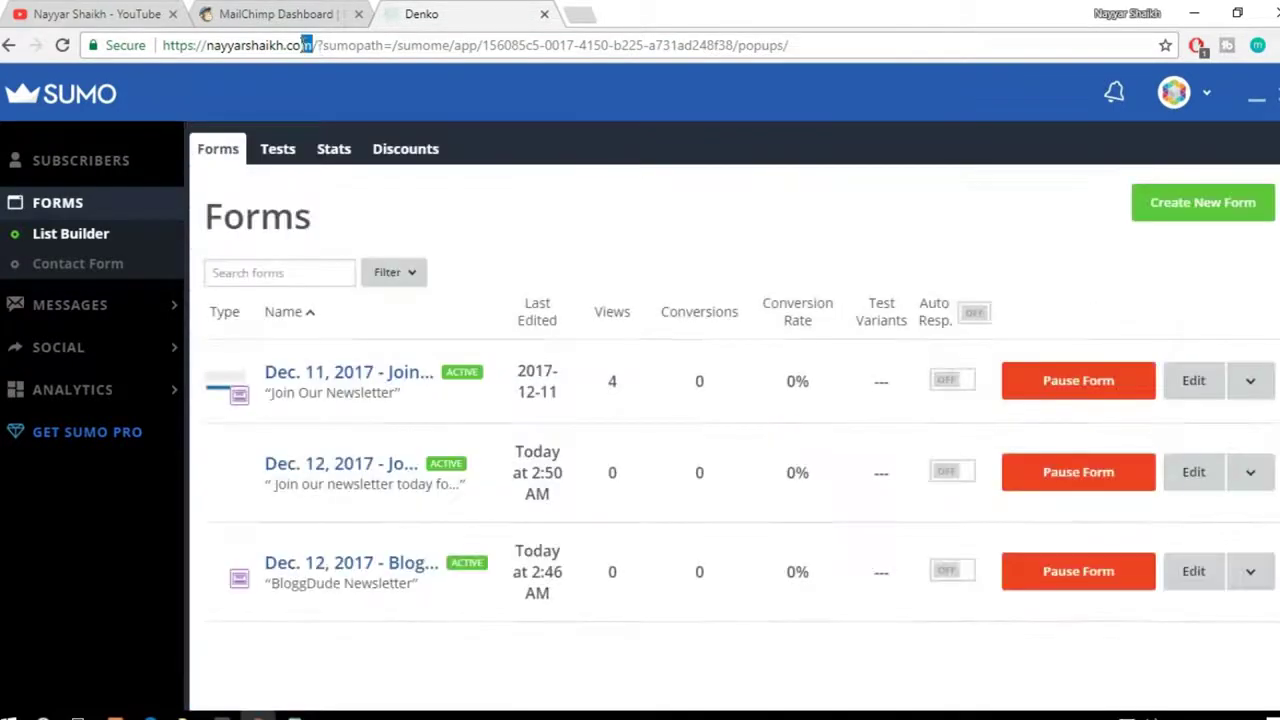
drag(306, 45, 162, 45)
key(ctrl+c)
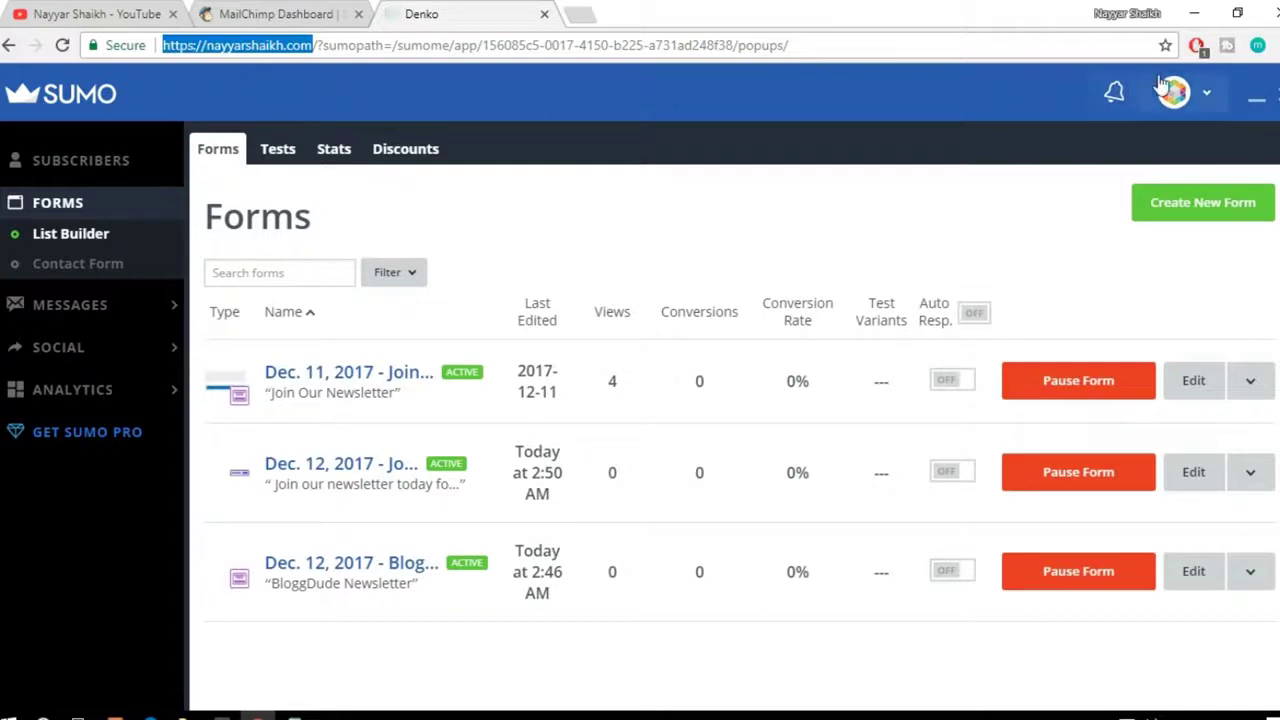
click(1274, 45)
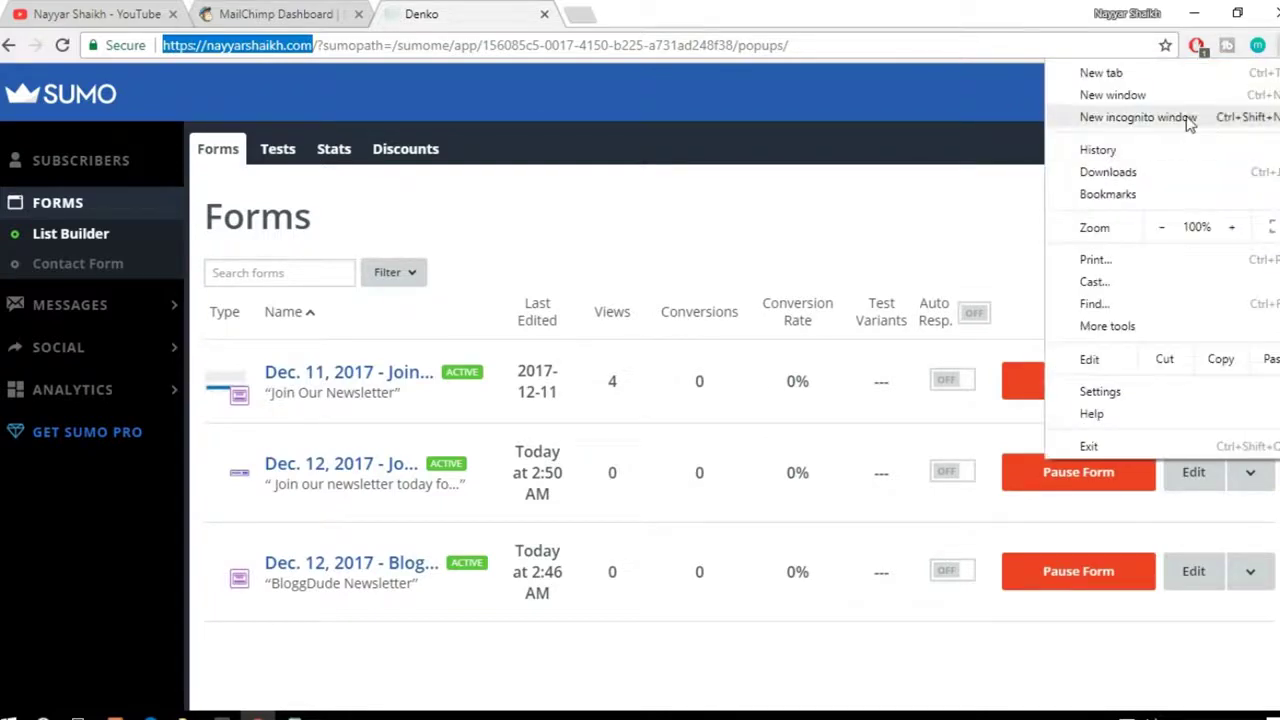
click(1138, 117)
key(ctrl+v)
key(Return)
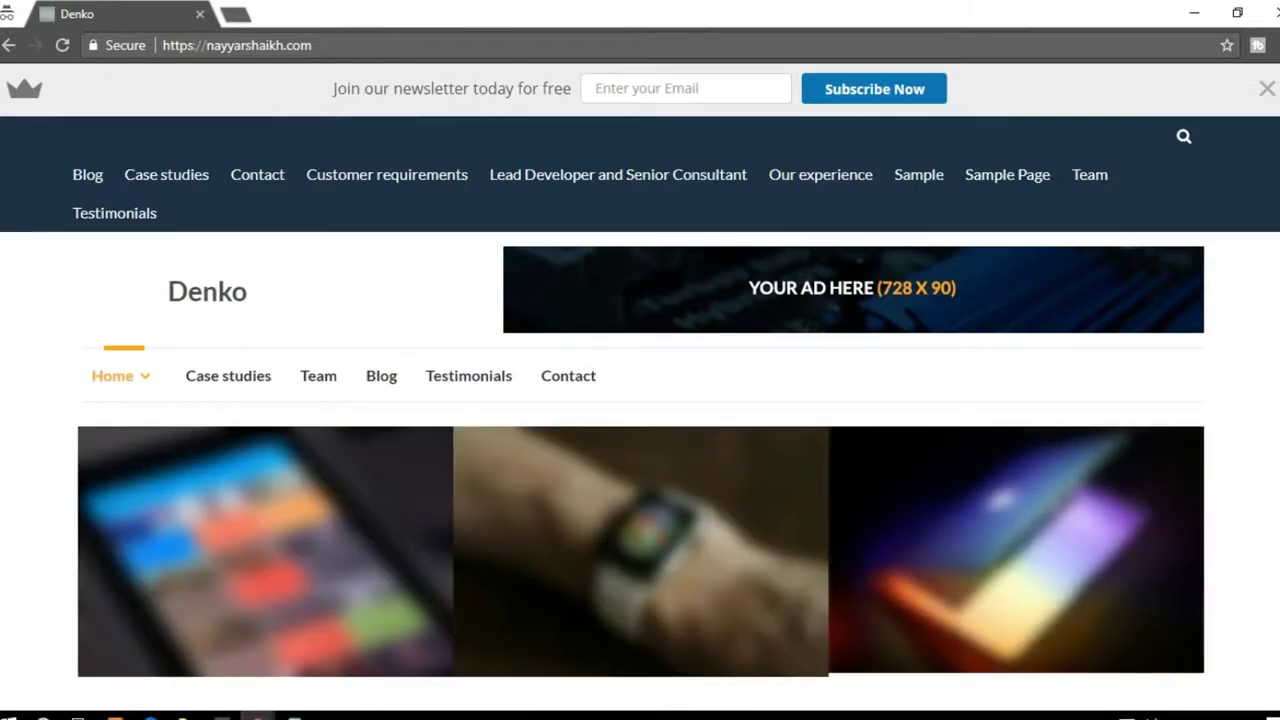
scroll(392, 182, down, 8)
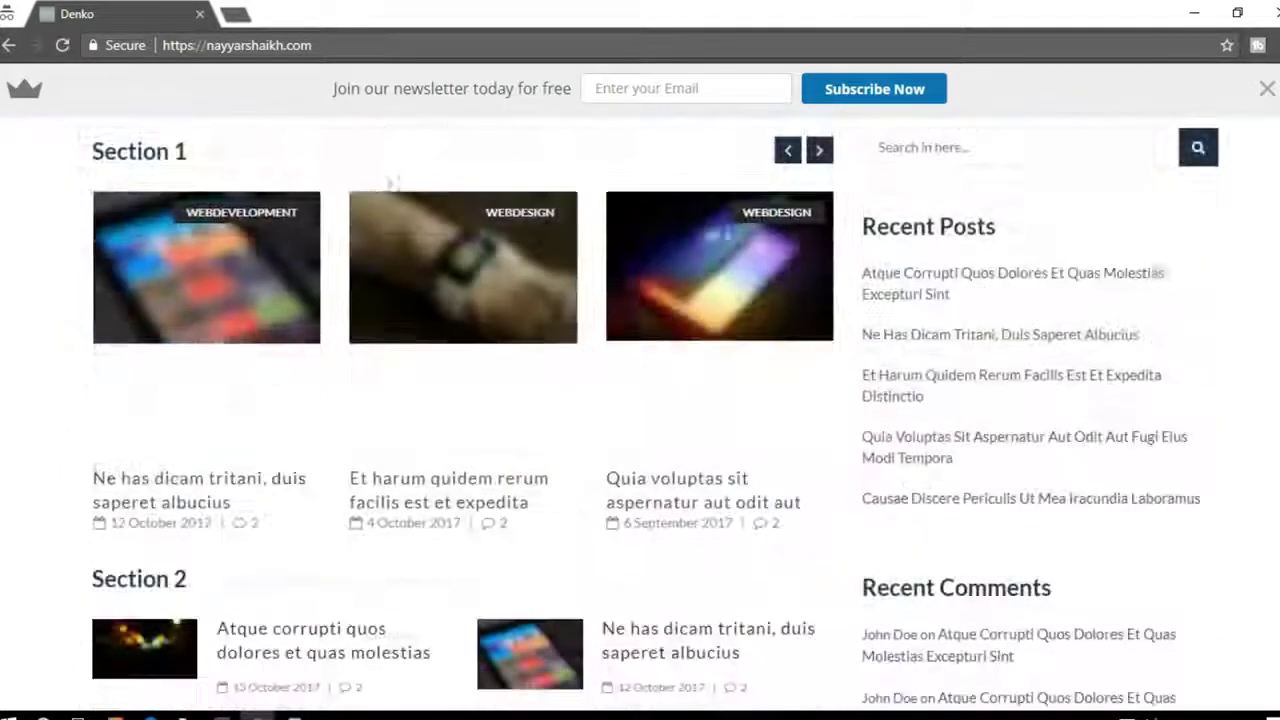
drag(333, 88, 572, 88)
click(927, 89)
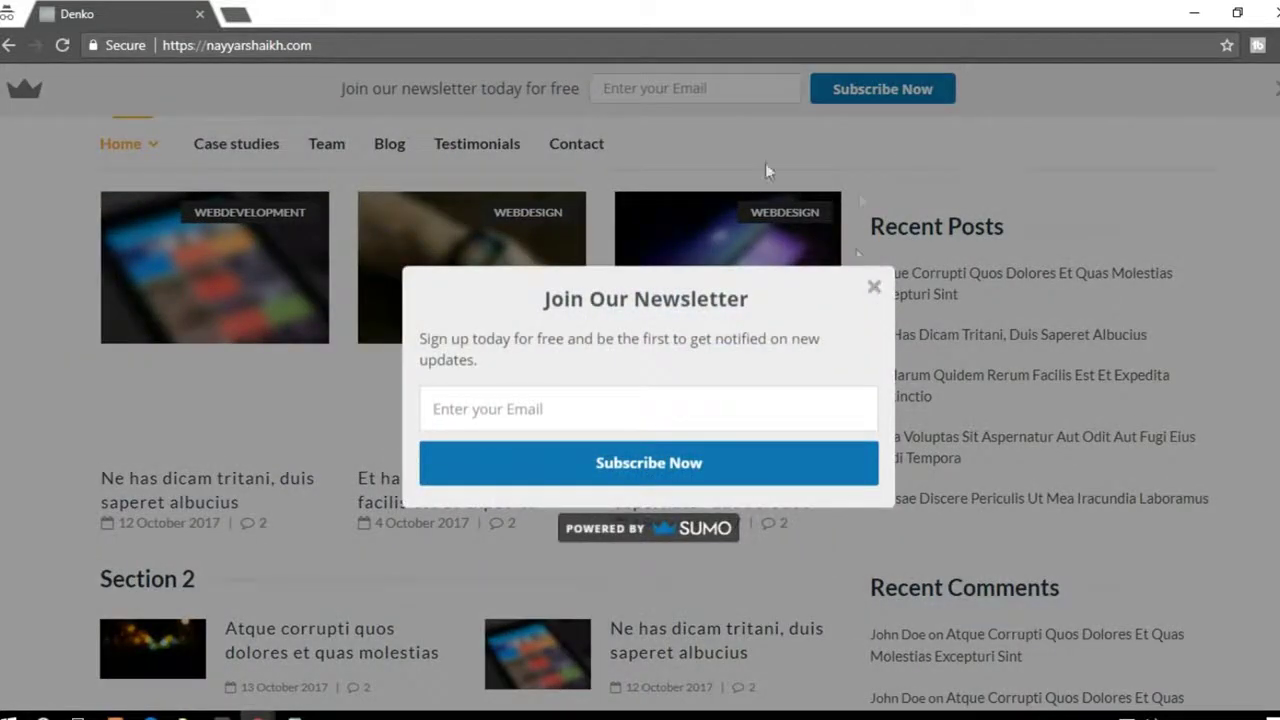
click(874, 289)
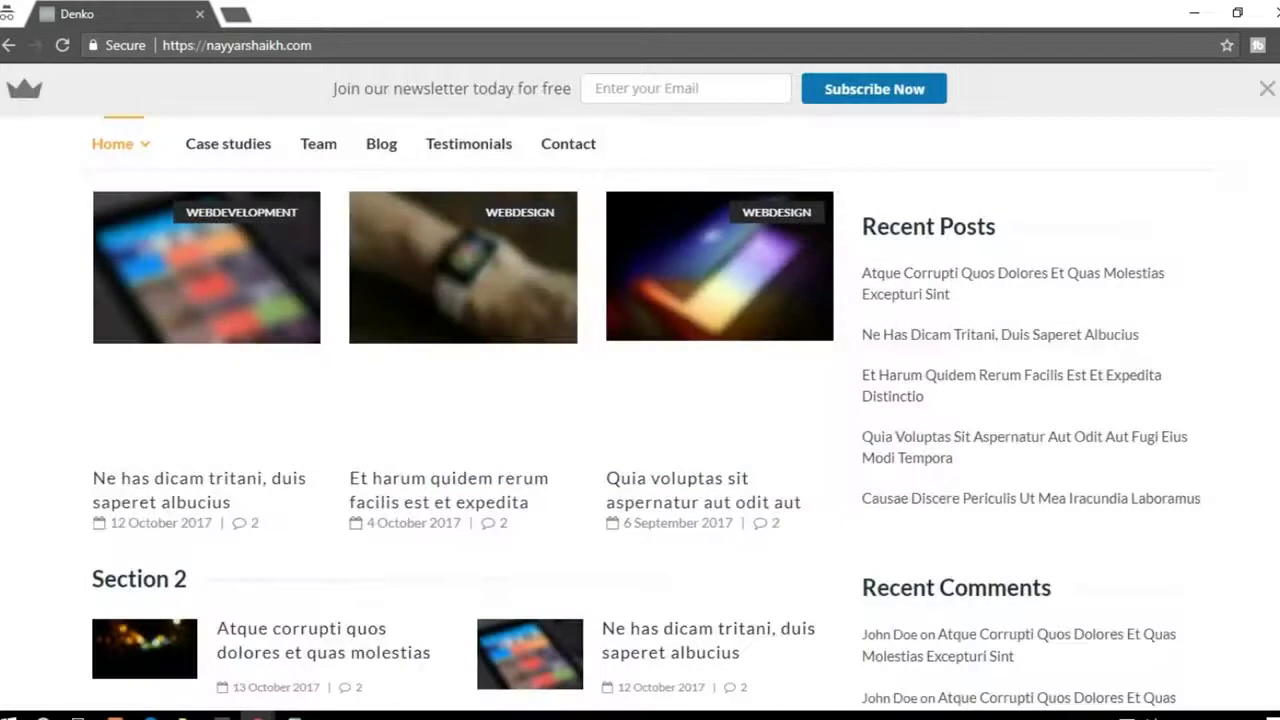
scroll(1075, 270, down, 10)
scroll(640, 415, up, 15)
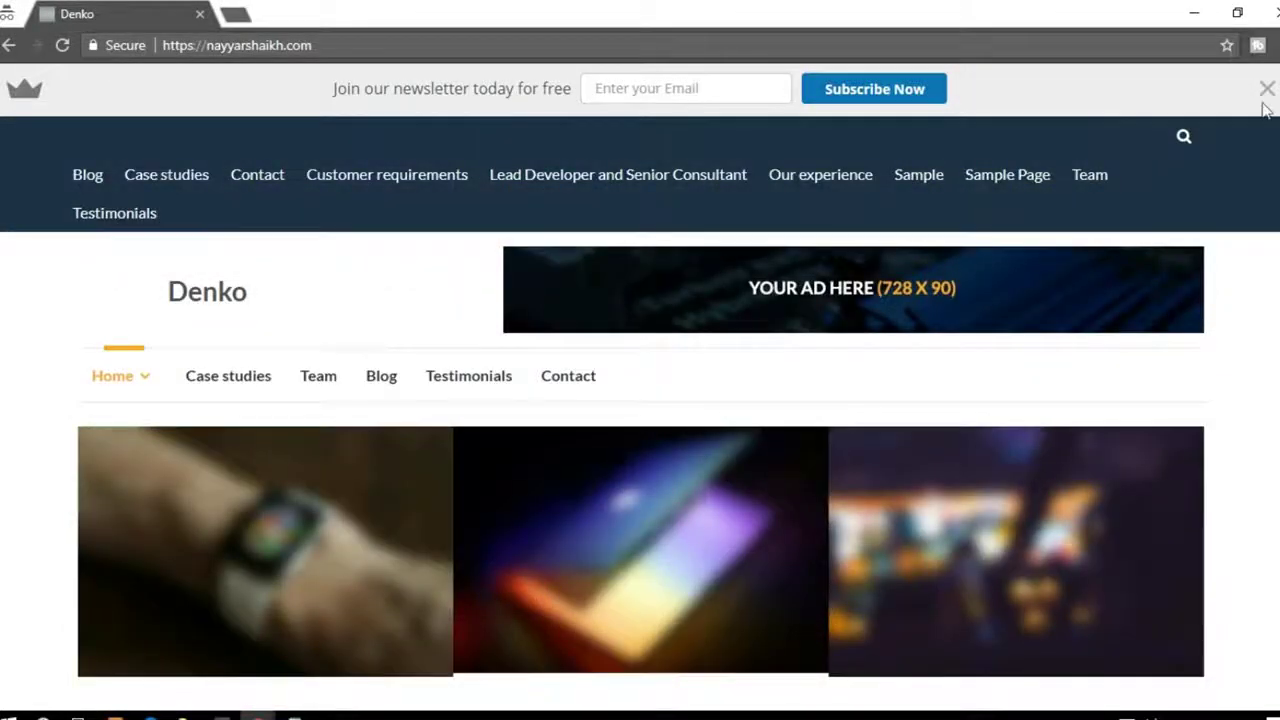
click(1268, 12)
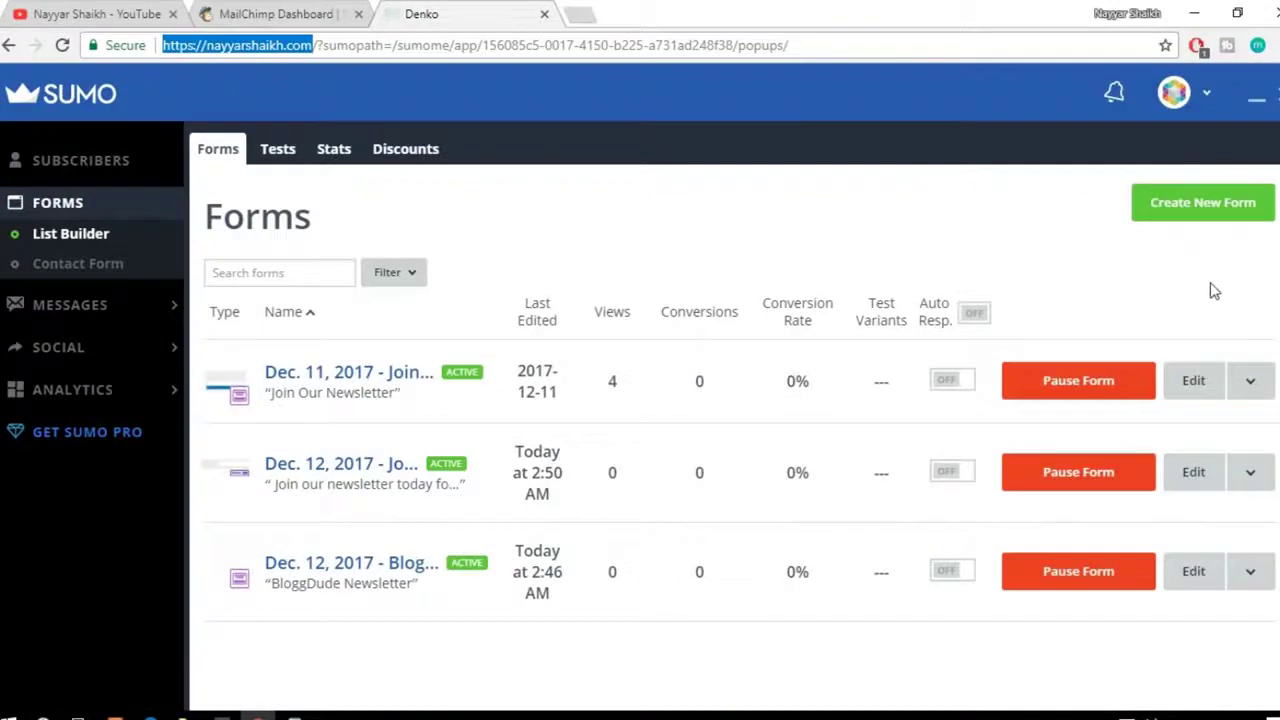